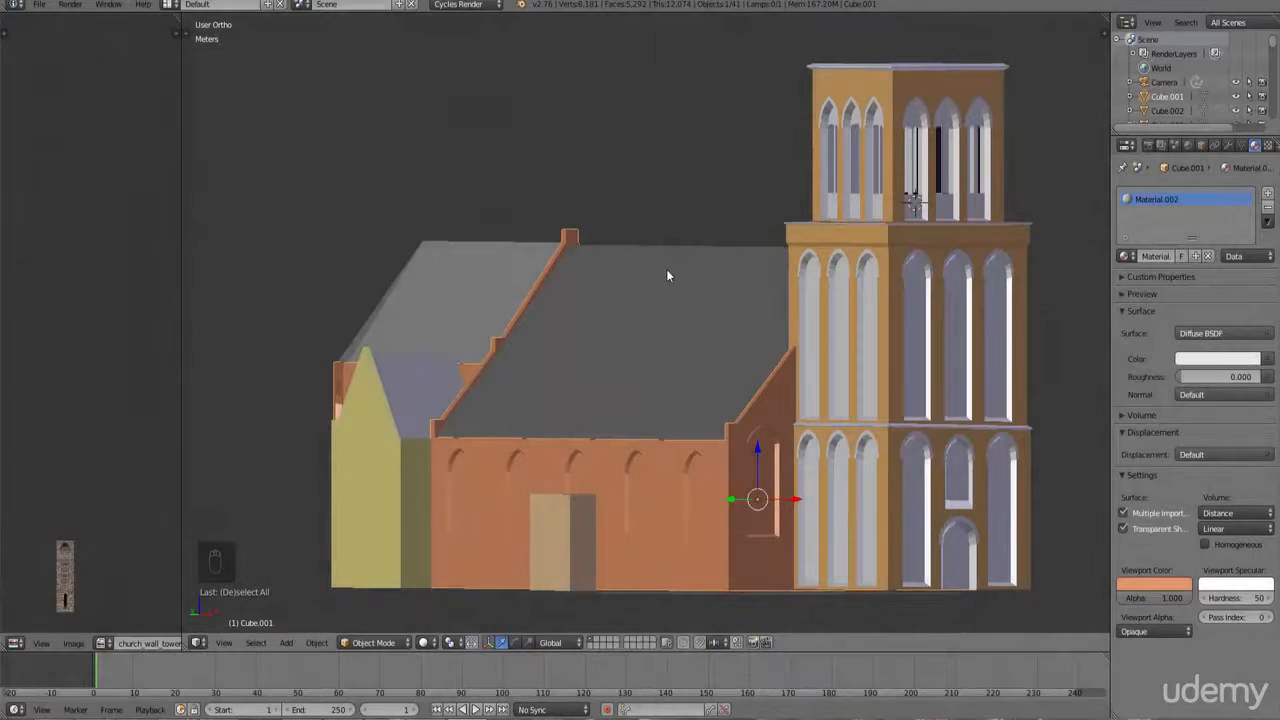
Step: Examine the church and tower model from several angles
middle_click_drag(616, 373, 626, 373)
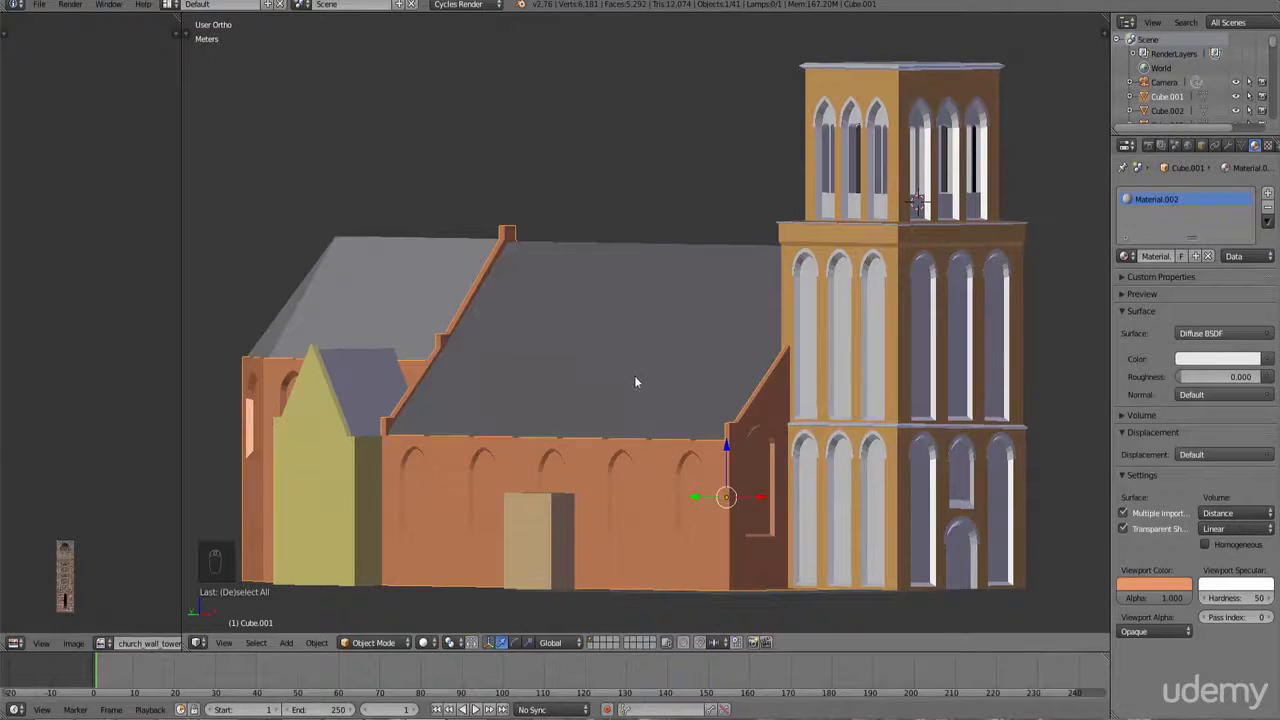
middle_click_drag(728, 468, 721, 503)
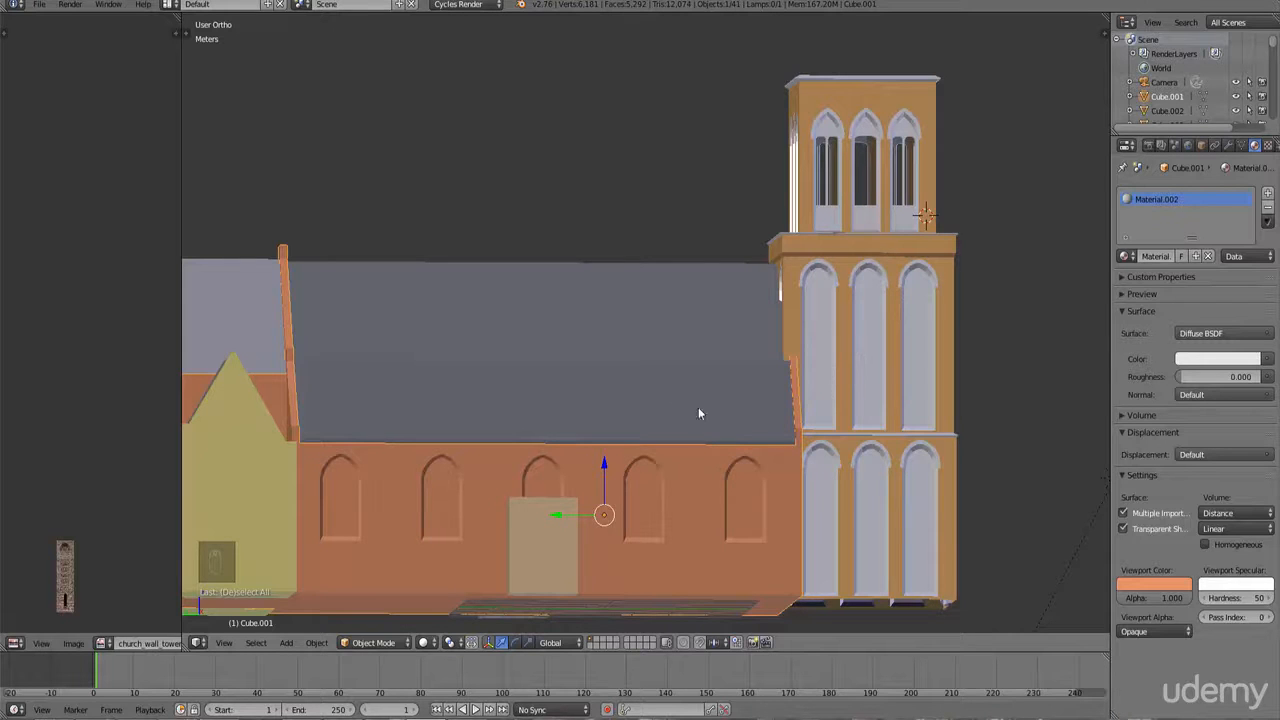
mouse_move(698, 413)
middle_mouse_down()
mouse_move(680, 420)
mouse_move(748, 424)
mouse_move(715, 427)
middle_mouse_up()
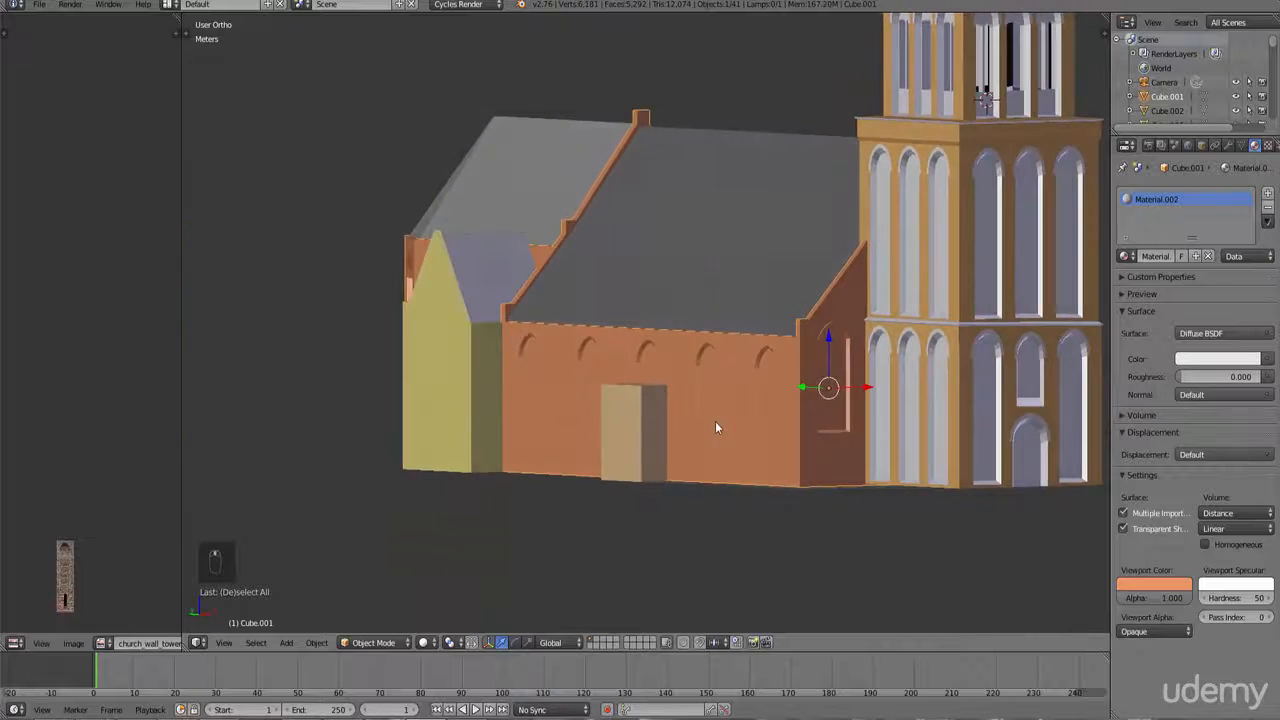
scroll(739, 427, "up", 3, "ctrl")
scroll(739, 428, "up", 3)
scroll(739, 429, "down", 3)
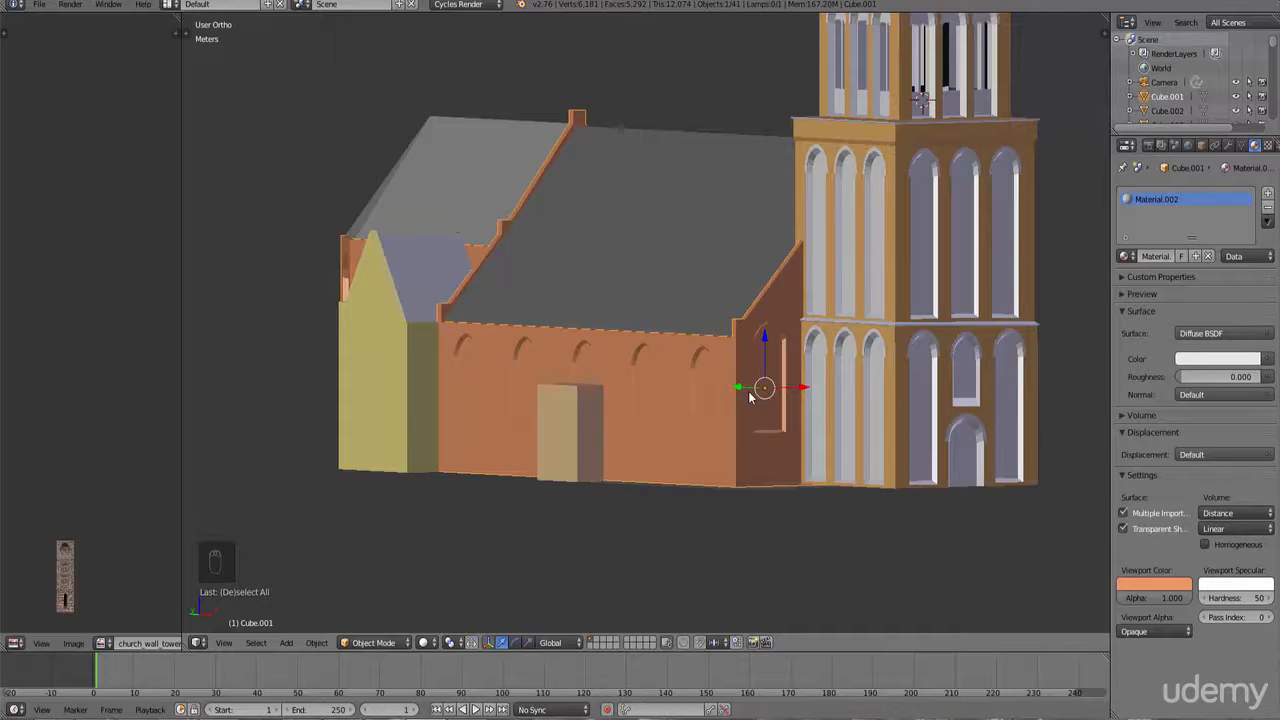
Step: In top wireframe view, box-select the tower and the arch objects around it
key("KP_1")
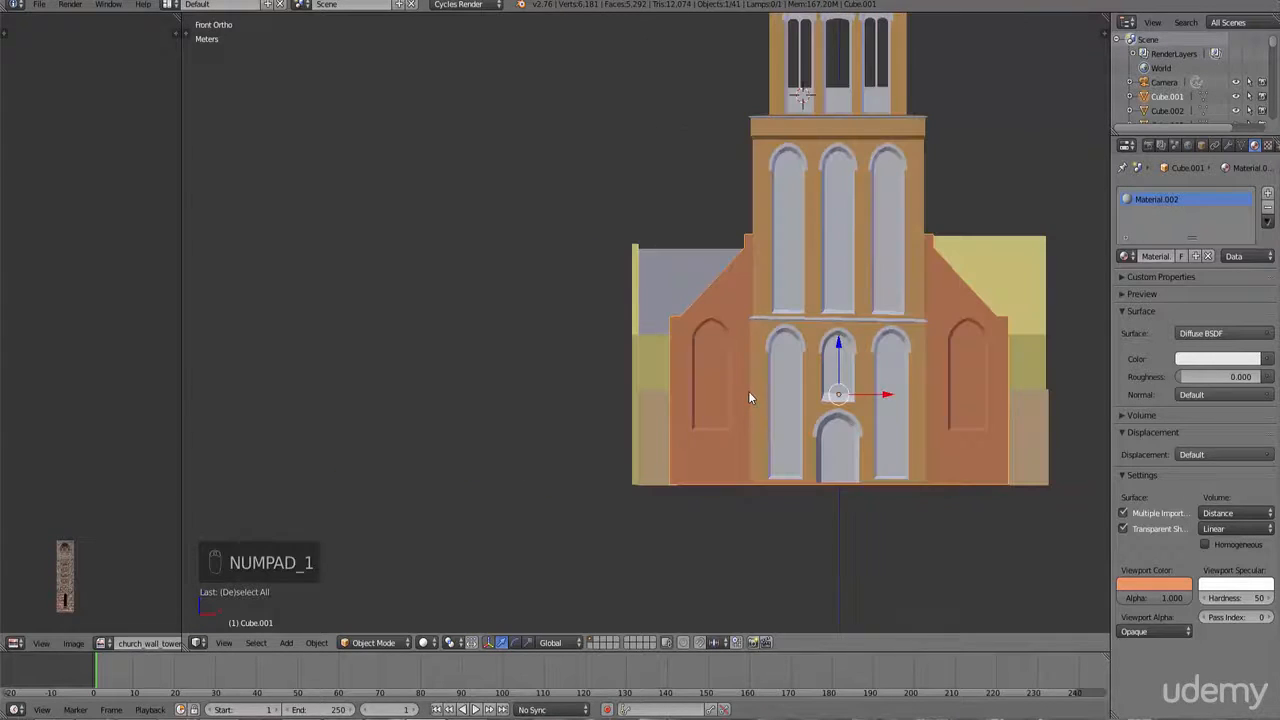
key("KP_7")
key("z")
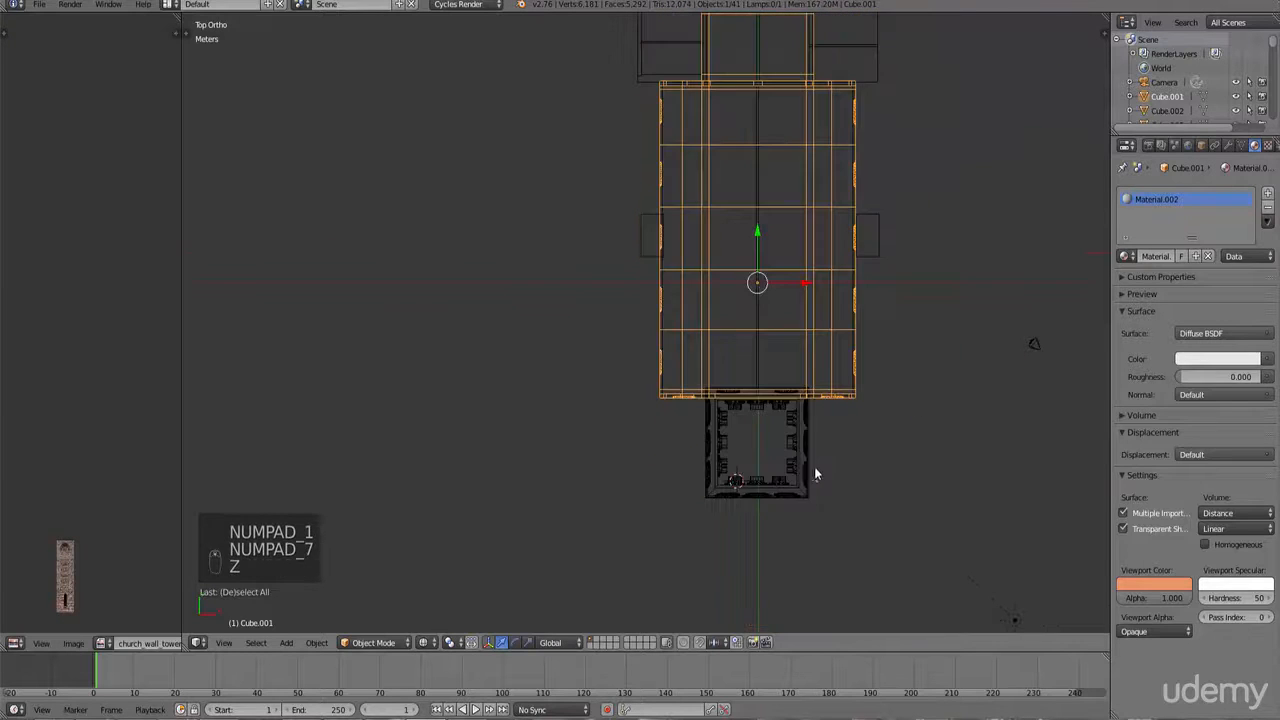
right_click(820, 484)
key("b")
left_click_drag(834, 515, 677, 429)
scroll(794, 230, "up", 10, "shift")
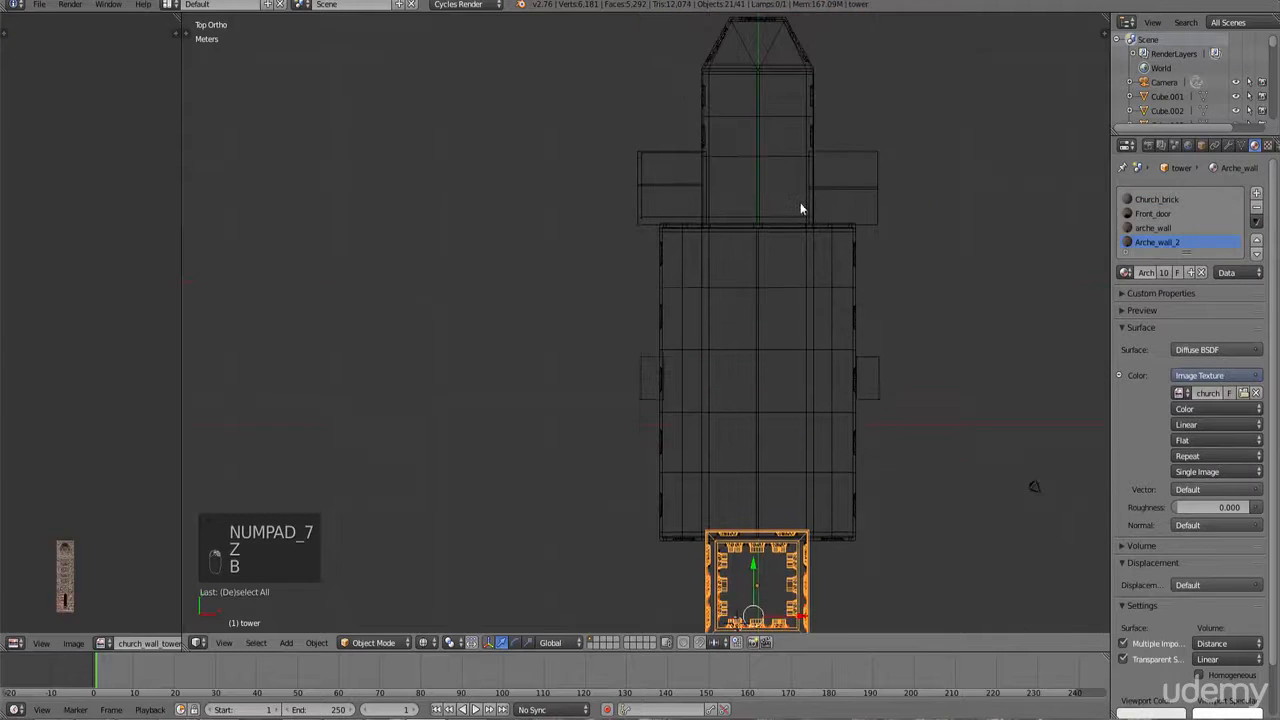
scroll(879, 221, "up", 1)
key("b")
left_click_drag(696, 214, 677, 126)
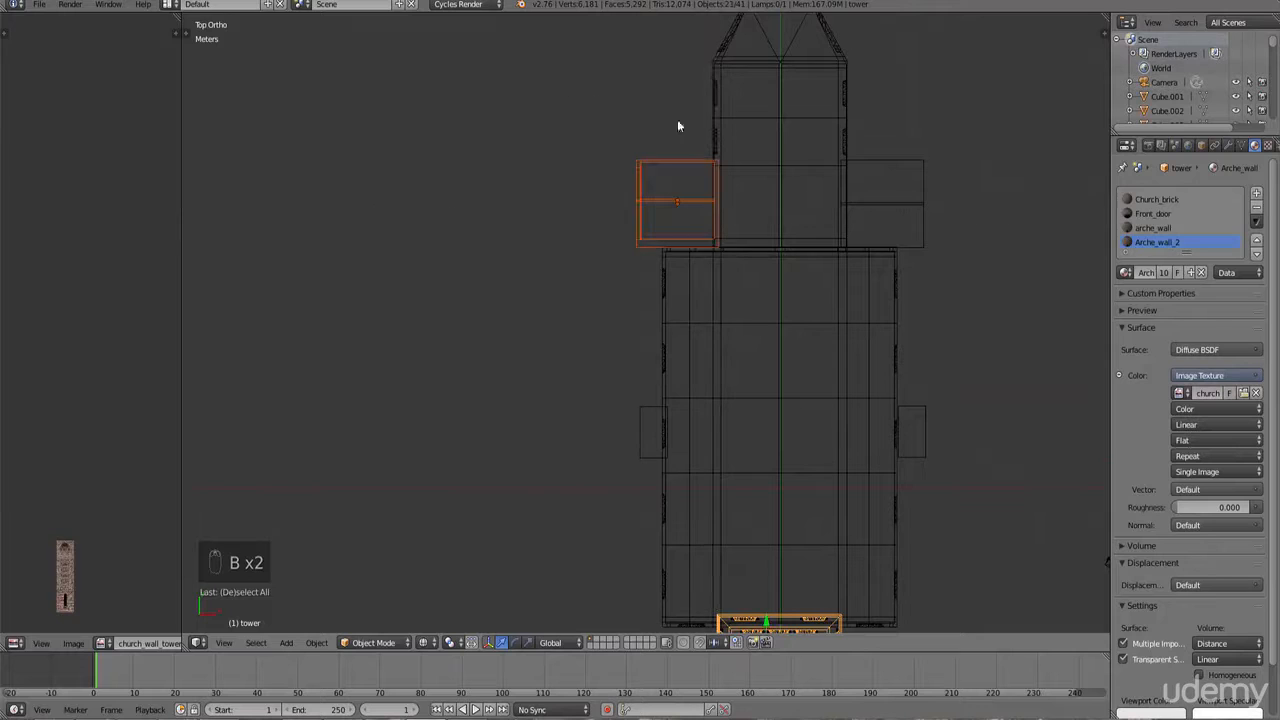
left_click_drag(952, 220, 868, 120)
Step: Try moving the selection, then extend it with box selections over the whole tower footprint
scroll(890, 175, "down", 3)
key("g")
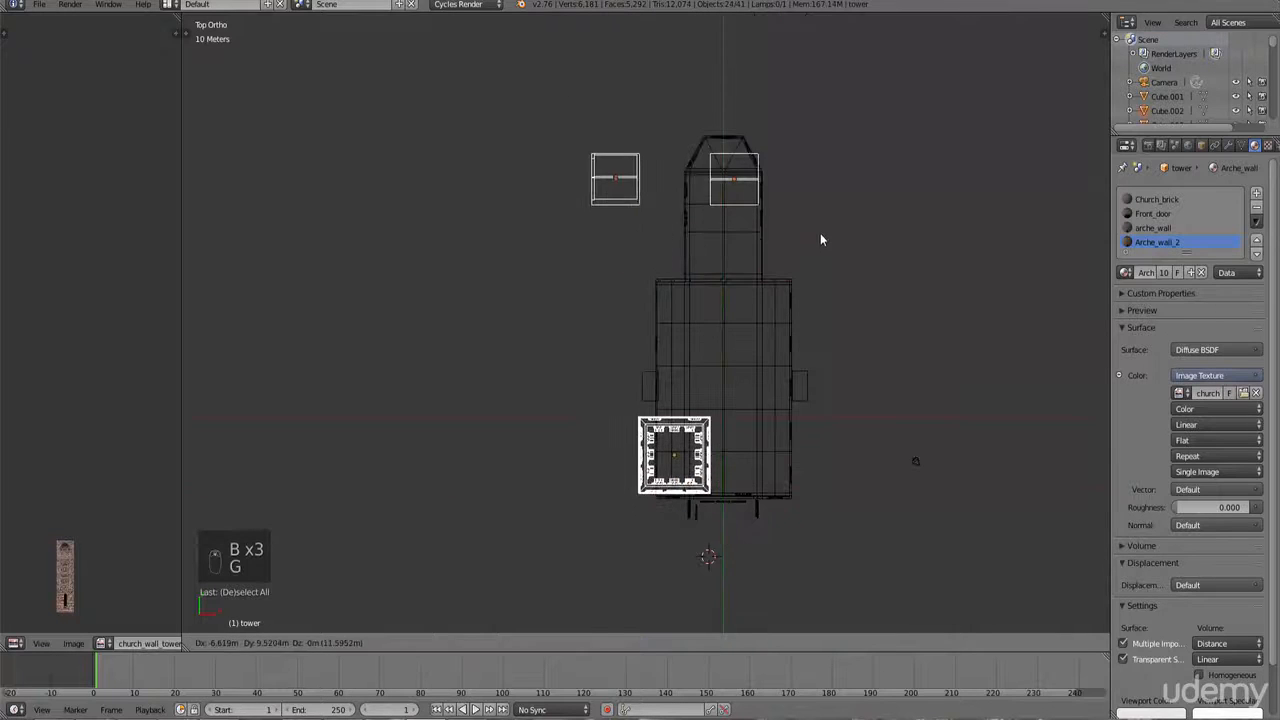
right_click(820, 234)
key("b")
middle_click_drag(806, 243, 636, 145)
key("b")
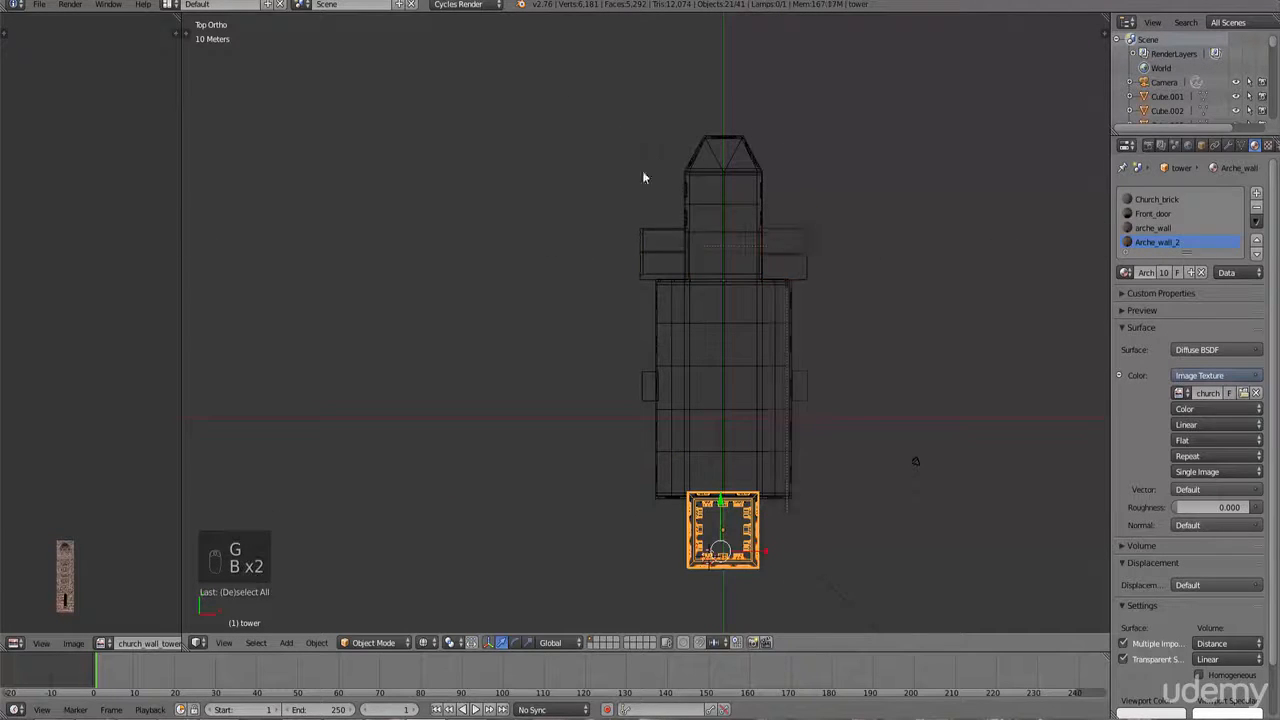
left_click_drag(642, 172, 806, 296)
key("b")
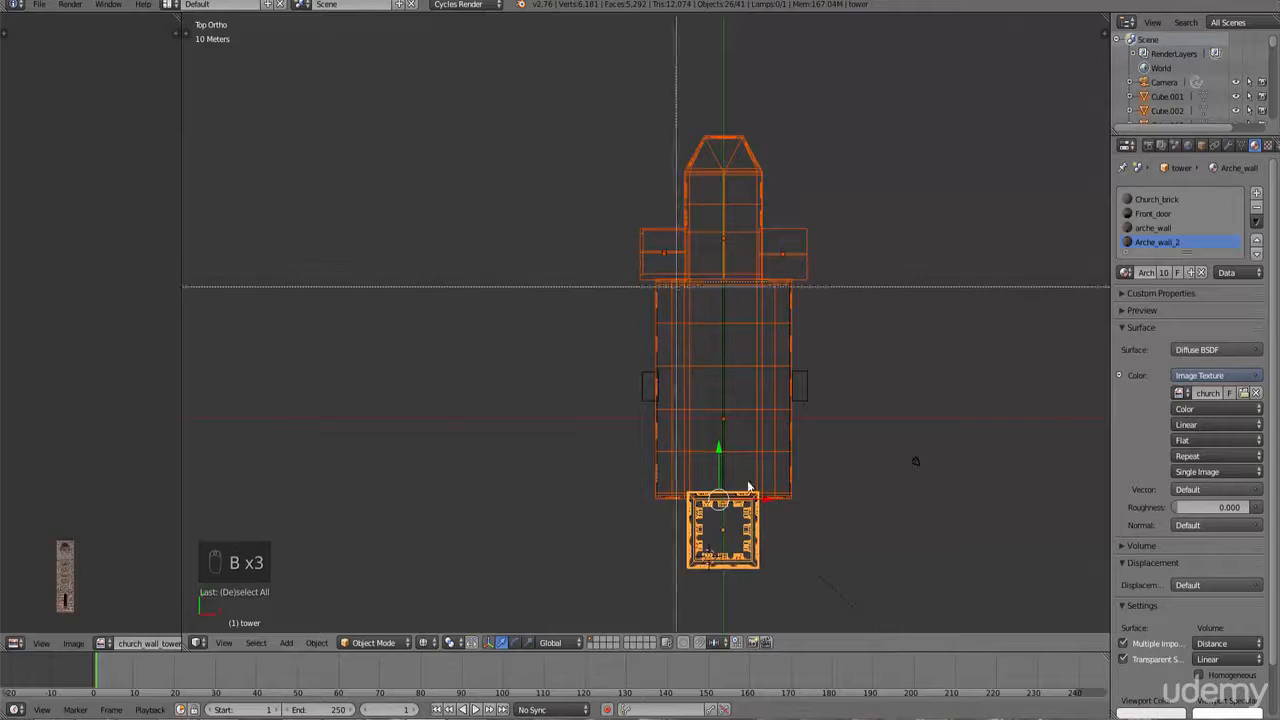
Step: Select the tower's arch object and box-add the arch pieces beside the tower and nave
right_click(764, 572)
right_click(750, 563)
key("b")
left_click_drag(775, 592, 660, 486)
key("b")
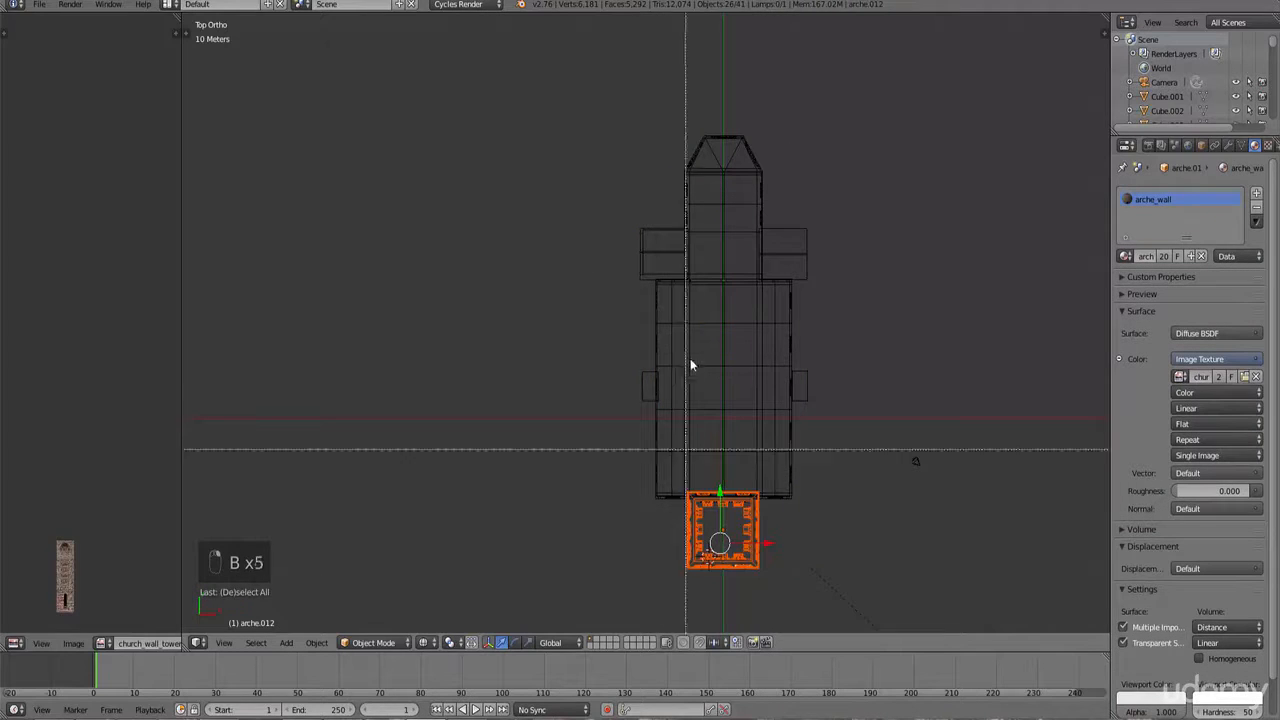
left_click_drag(660, 262, 631, 209)
key("b")
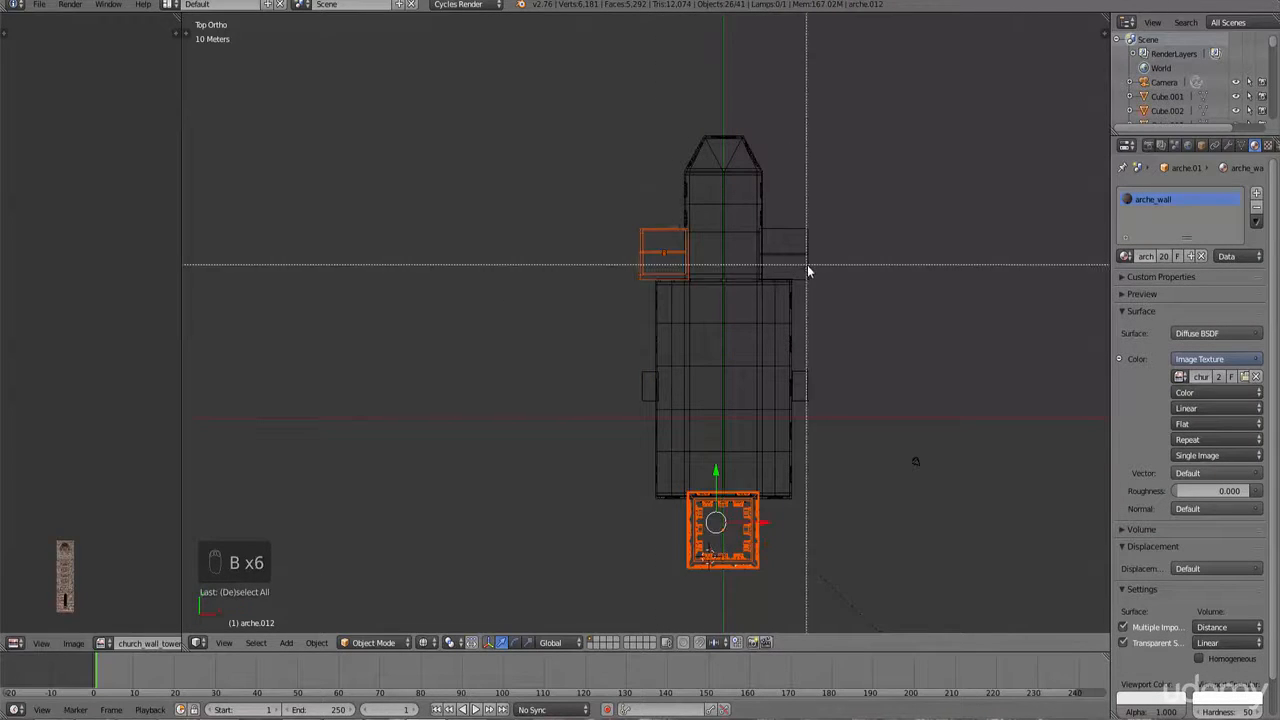
left_click_drag(806, 269, 786, 221)
key("b")
left_click_drag(655, 408, 618, 329)
key("b")
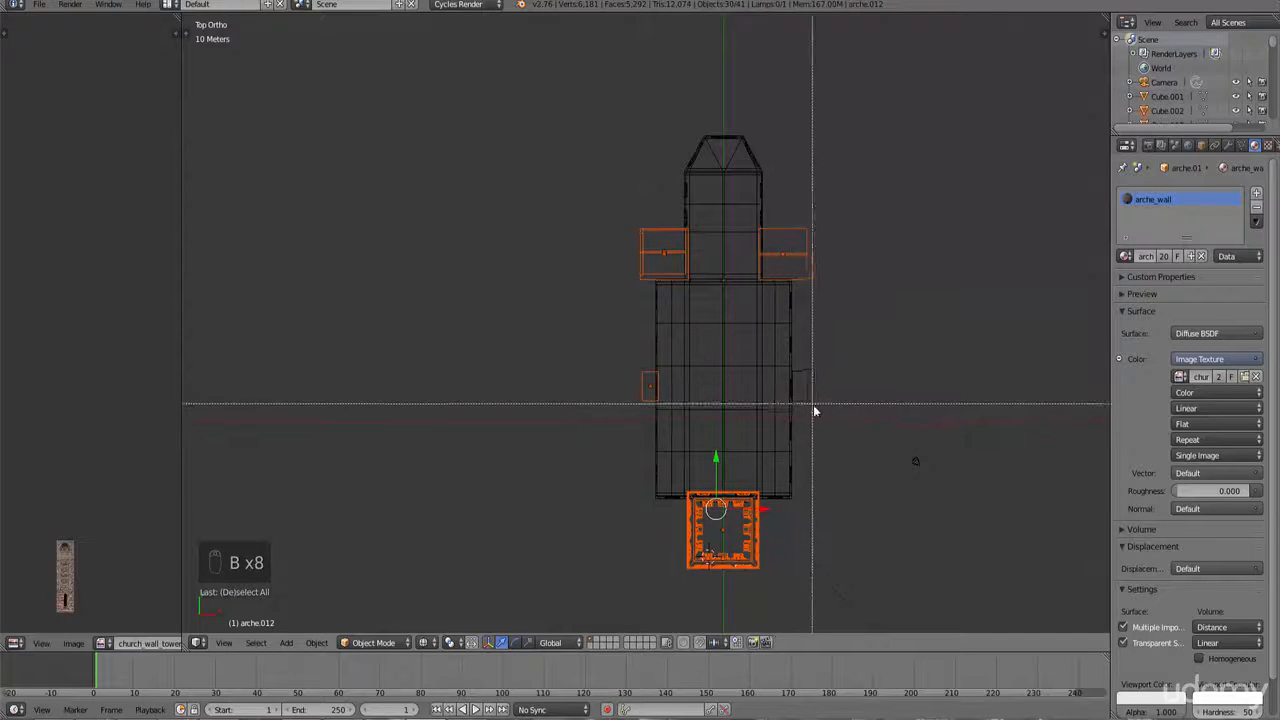
left_click_drag(813, 405, 801, 362)
mouse_move(801, 369)
middle_mouse_down()
mouse_move(915, 404)
mouse_move(630, 257)
mouse_move(766, 246)
mouse_move(782, 232)
middle_mouse_up()
Step: Add the remaining tower arches to the selection with box selections in the side view
key("z")
key("g")
right_click(672, 264)
key("b")
left_click_drag(856, 241, 775, 143)
key("z")
scroll(832, 205, "up", 4)
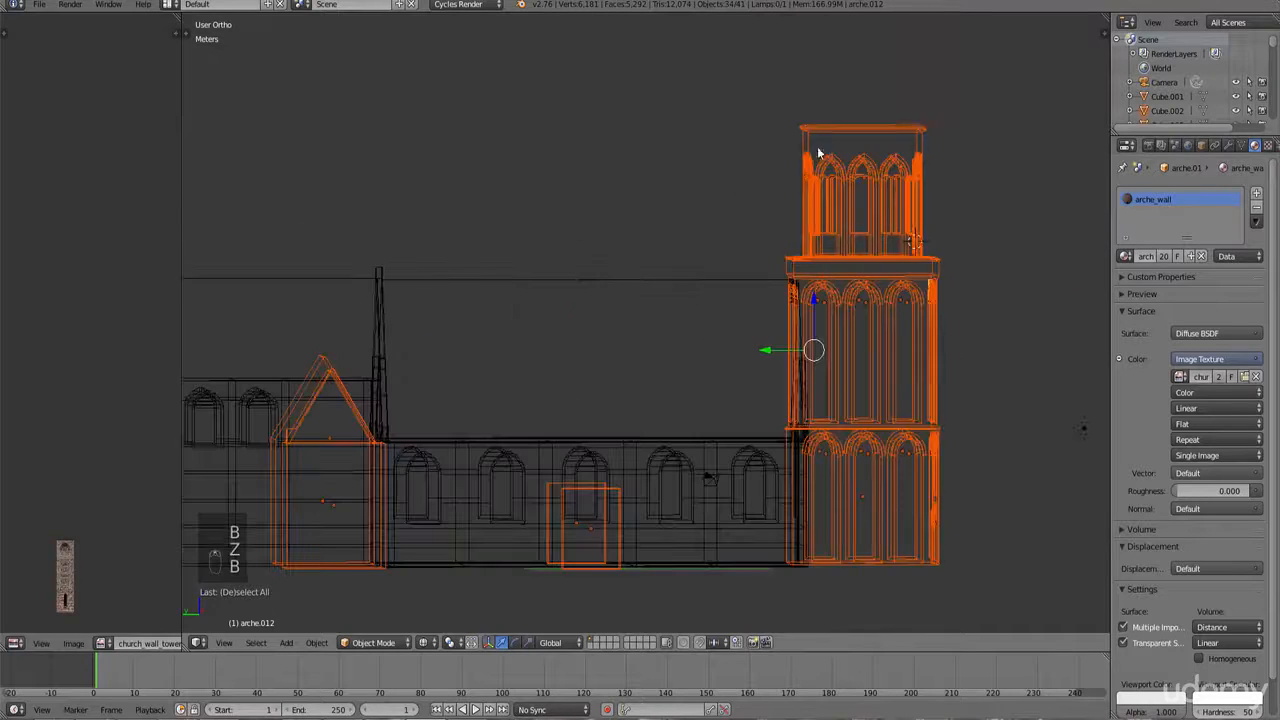
key("b")
middle_click_drag(789, 258, 857, 263)
scroll(766, 294, "up", 6)
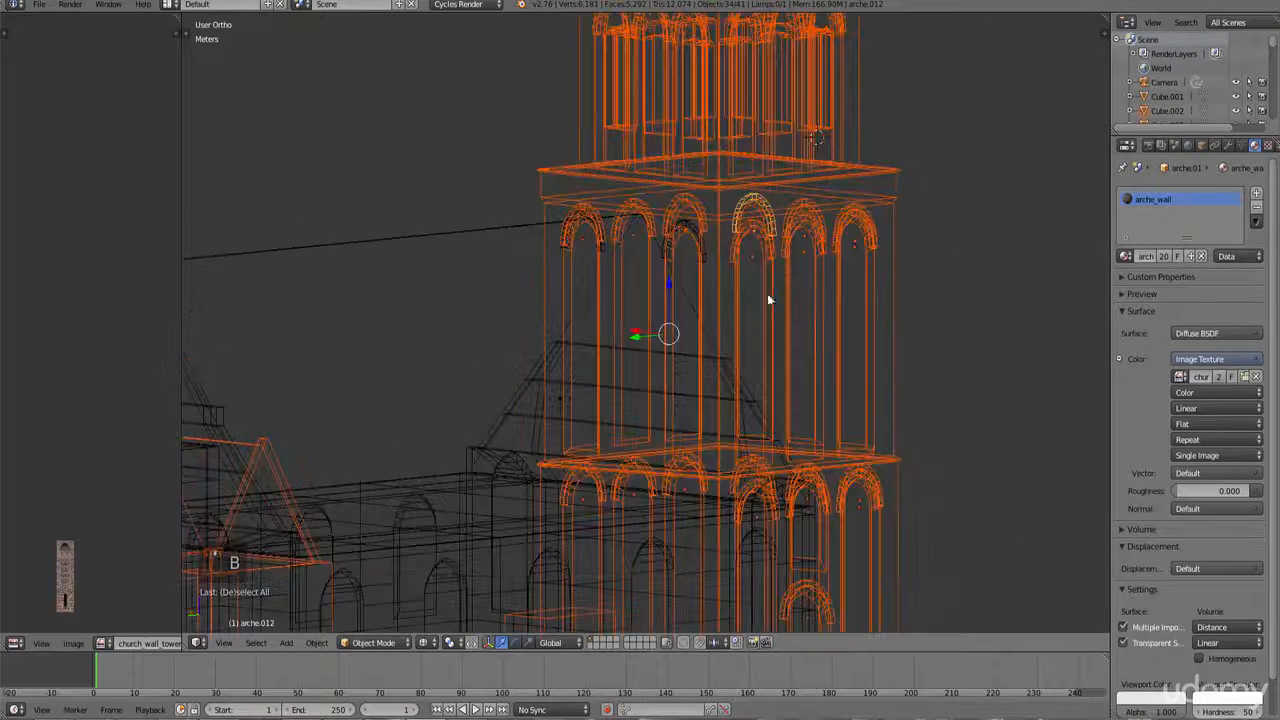
key("b")
left_click_drag(864, 234, 689, 165)
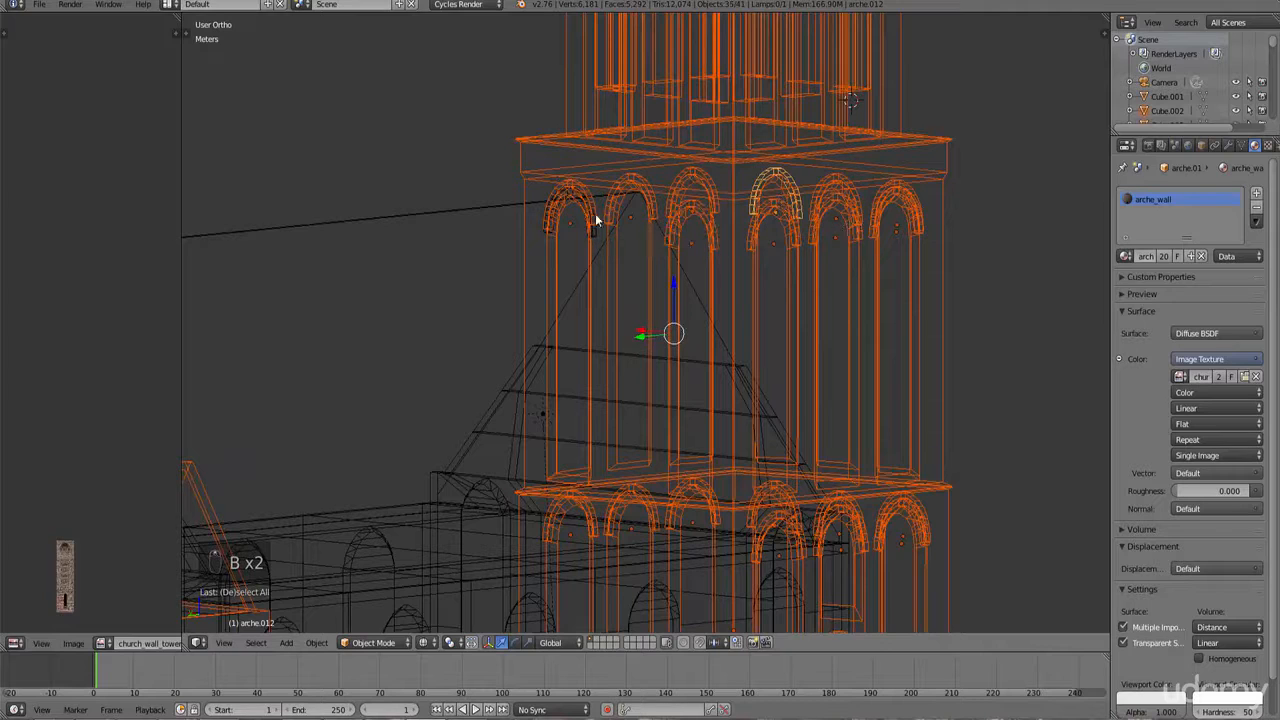
Step: Hide all the selected tower objects, leaving only the church body visible
scroll(689, 359, "down", 3)
key("g")
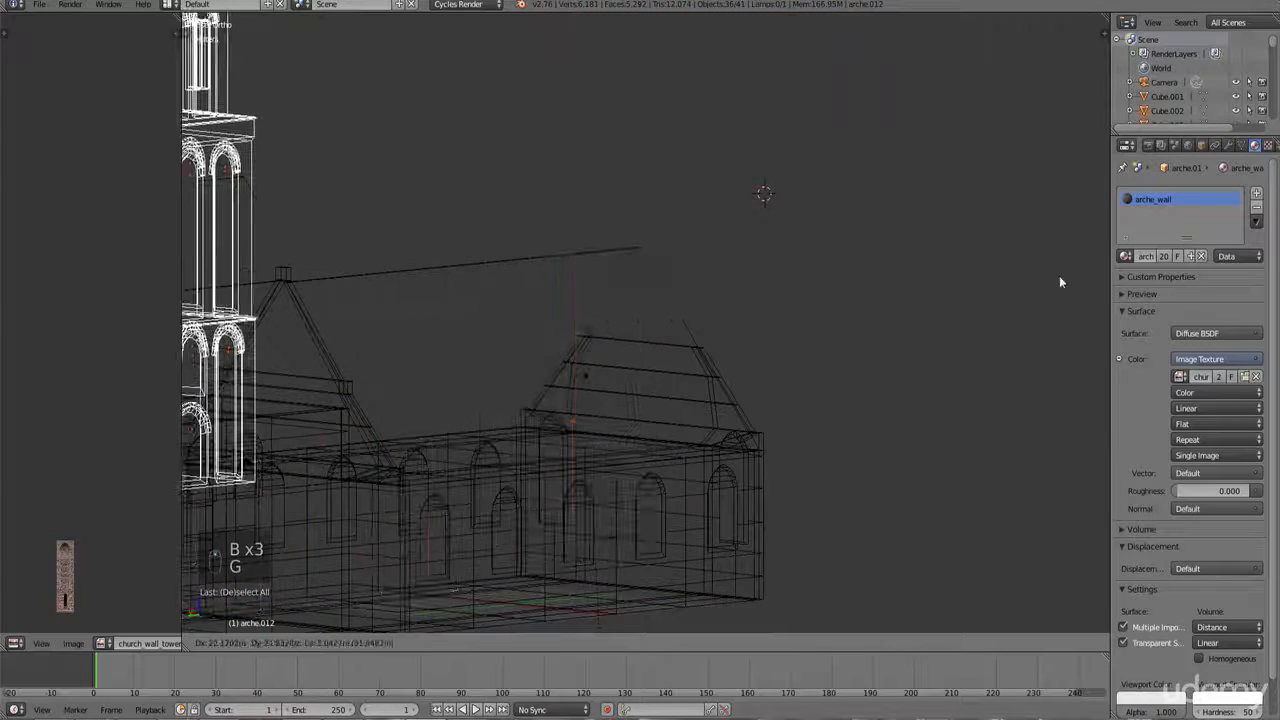
right_click(1059, 275)
scroll(958, 323, "down", 3)
key("h")
scroll(895, 360, "down", 3)
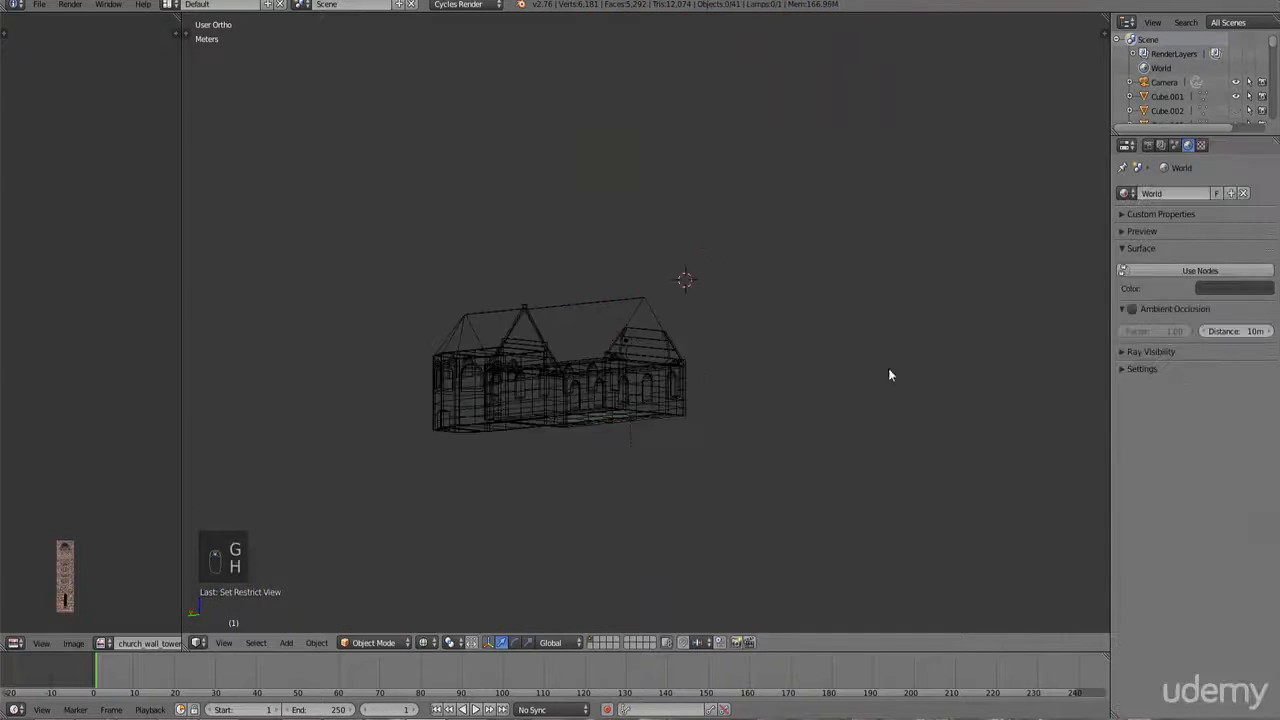
Step: In front view with solid shading, select the church's main wall object
middle_click_drag(889, 371, 766, 357)
key("KP_7")
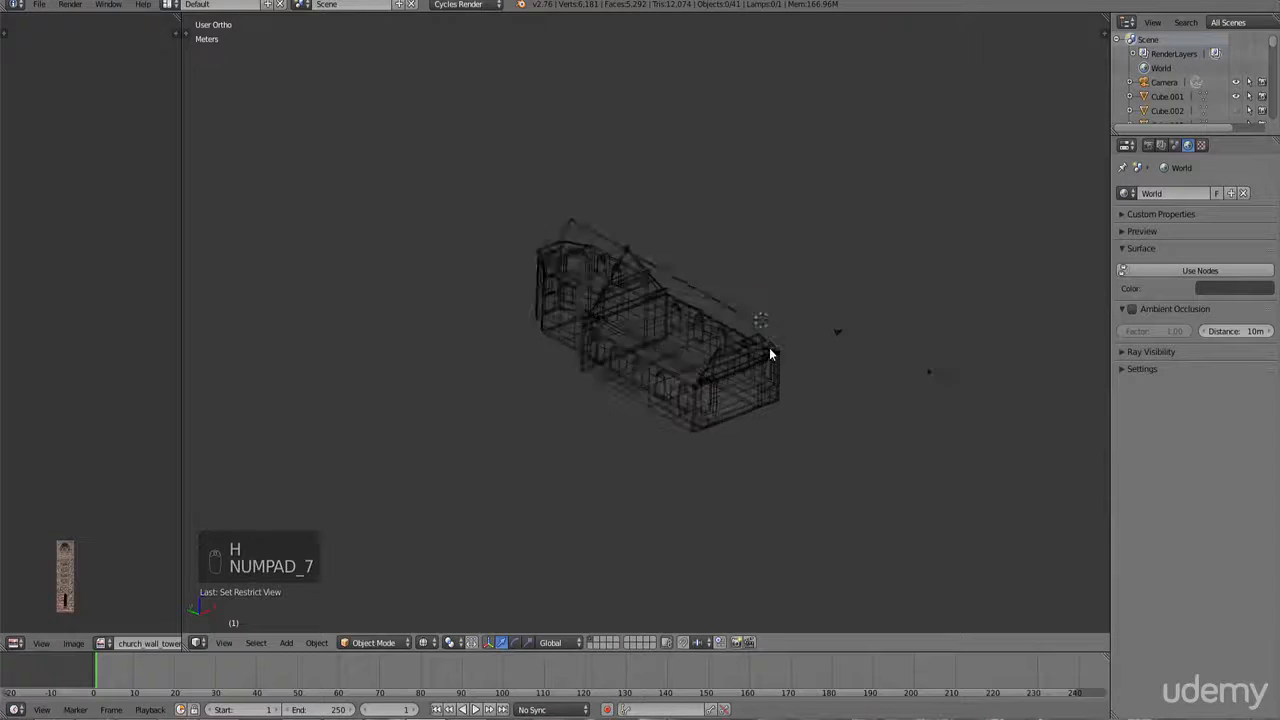
scroll(810, 322, "up", 2)
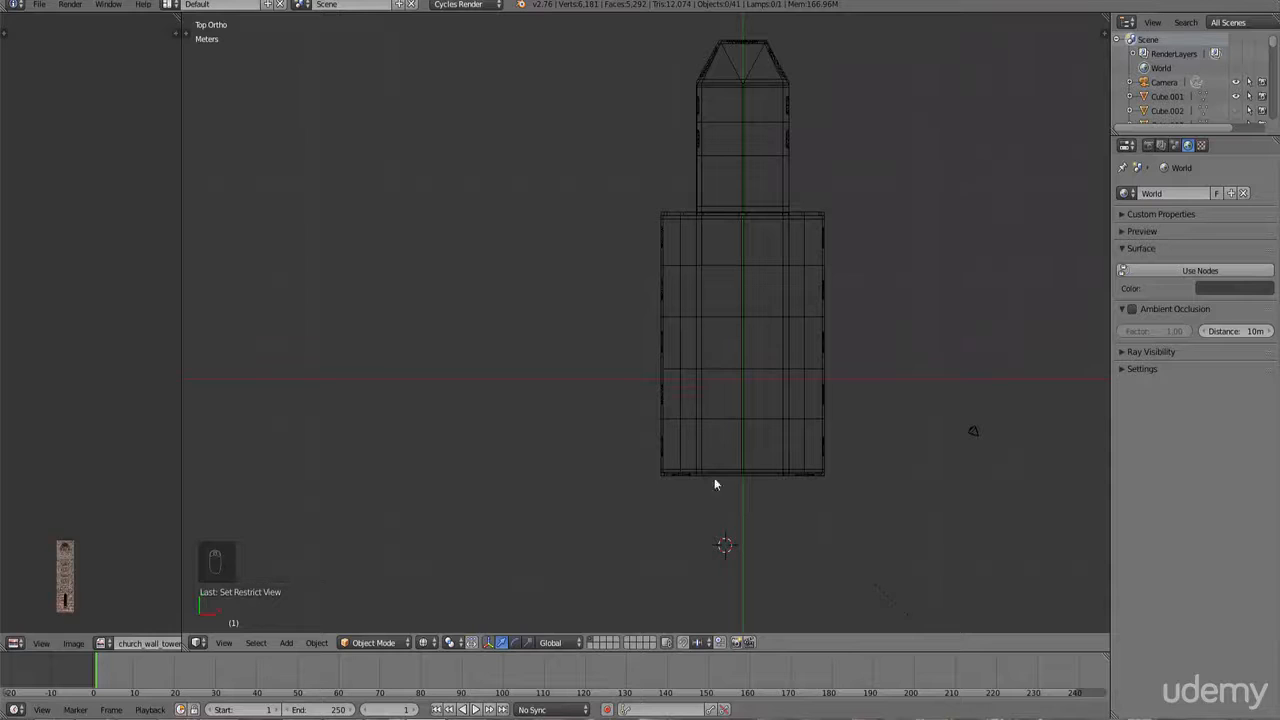
middle_click_drag(761, 517, 791, 458)
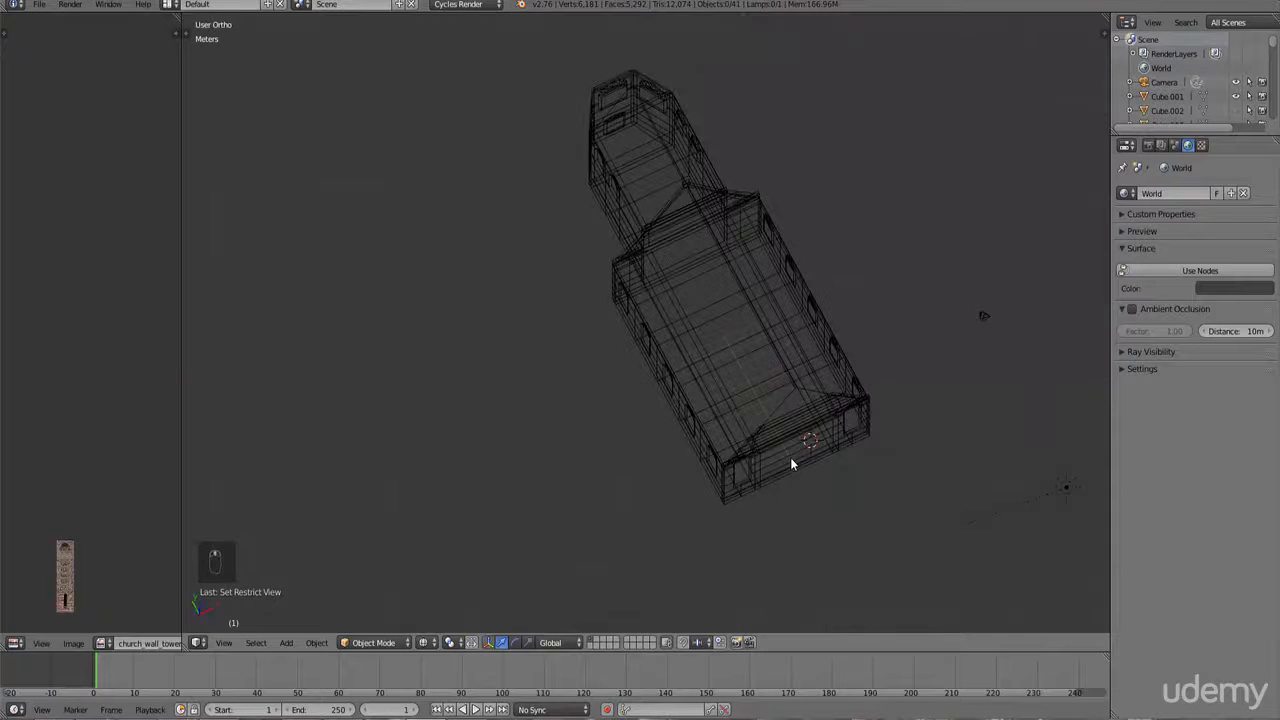
key("KP_1")
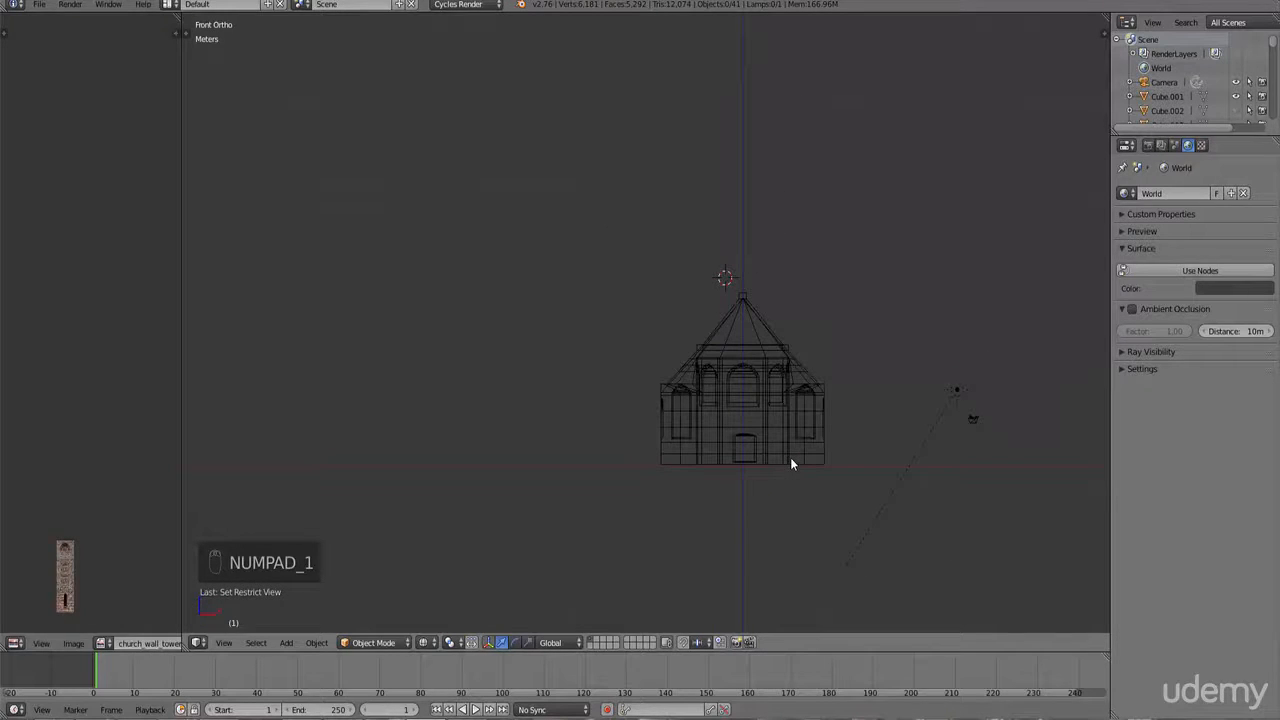
key("z")
right_click(754, 417)
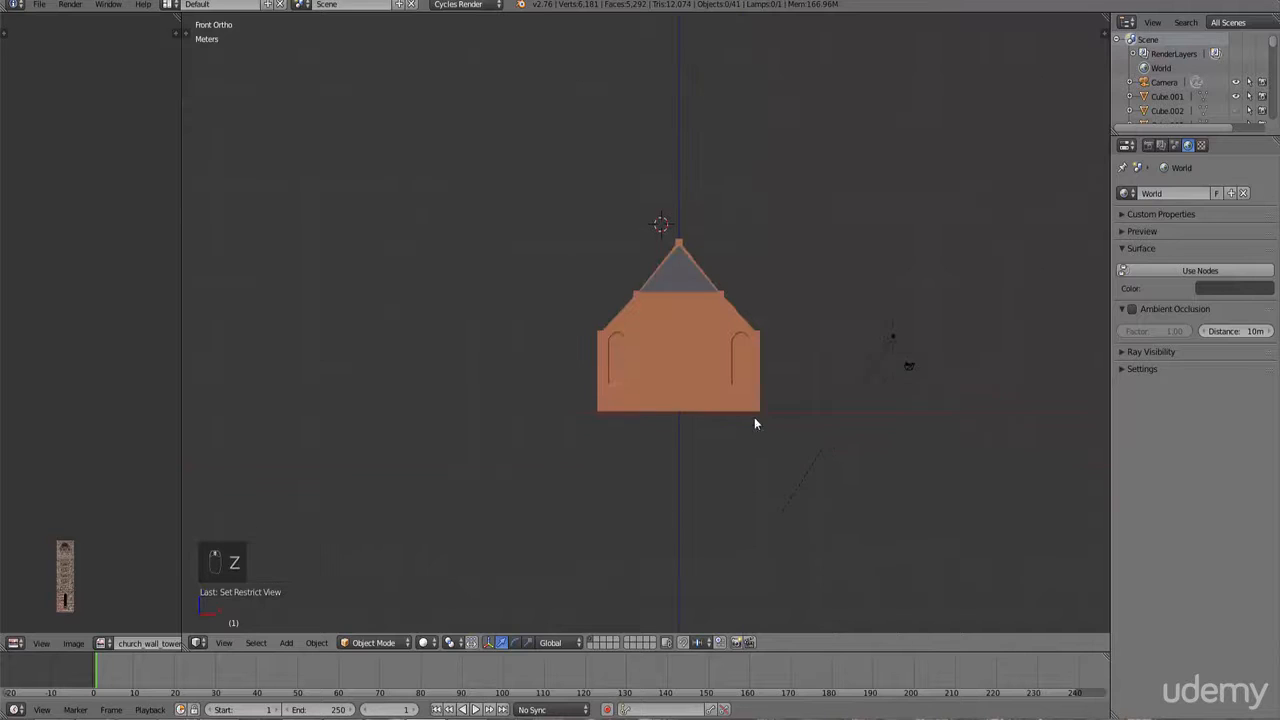
Step: Enter Edit Mode on the wall object and select all of its linked geometry
scroll(748, 415, "up", 4)
key("Tab")
right_click(625, 371)
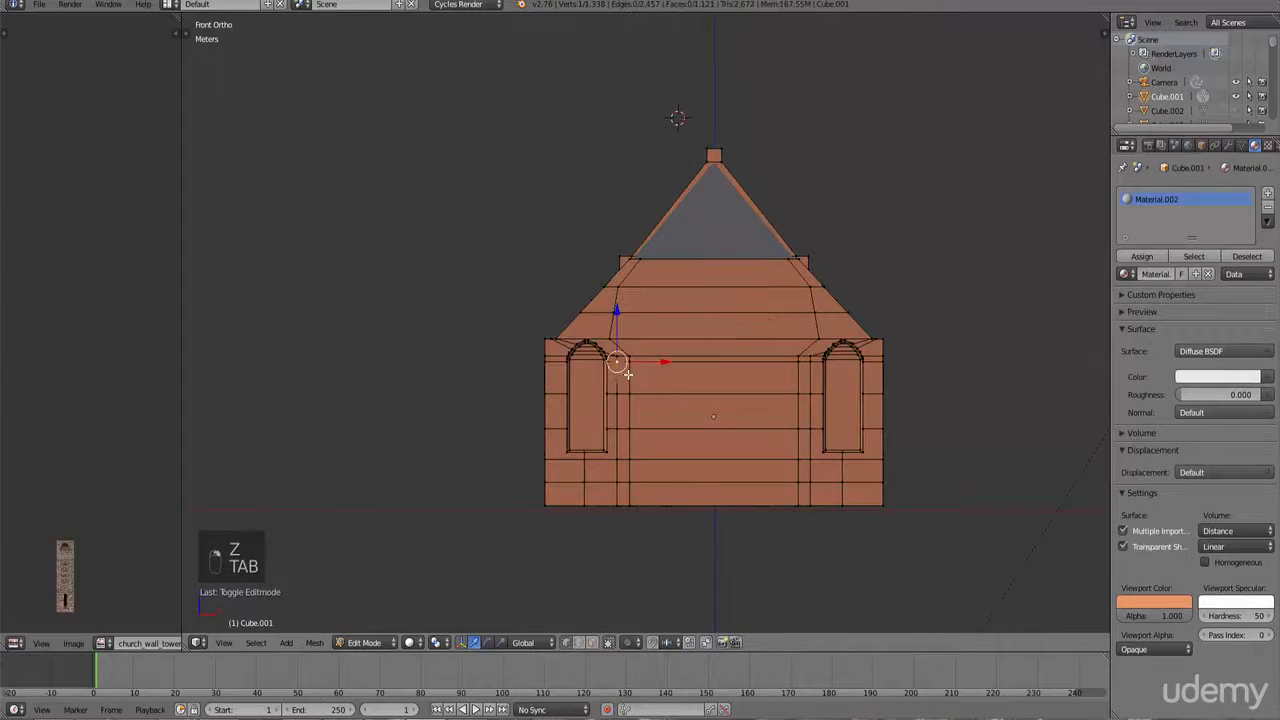
key("ctrl+l")
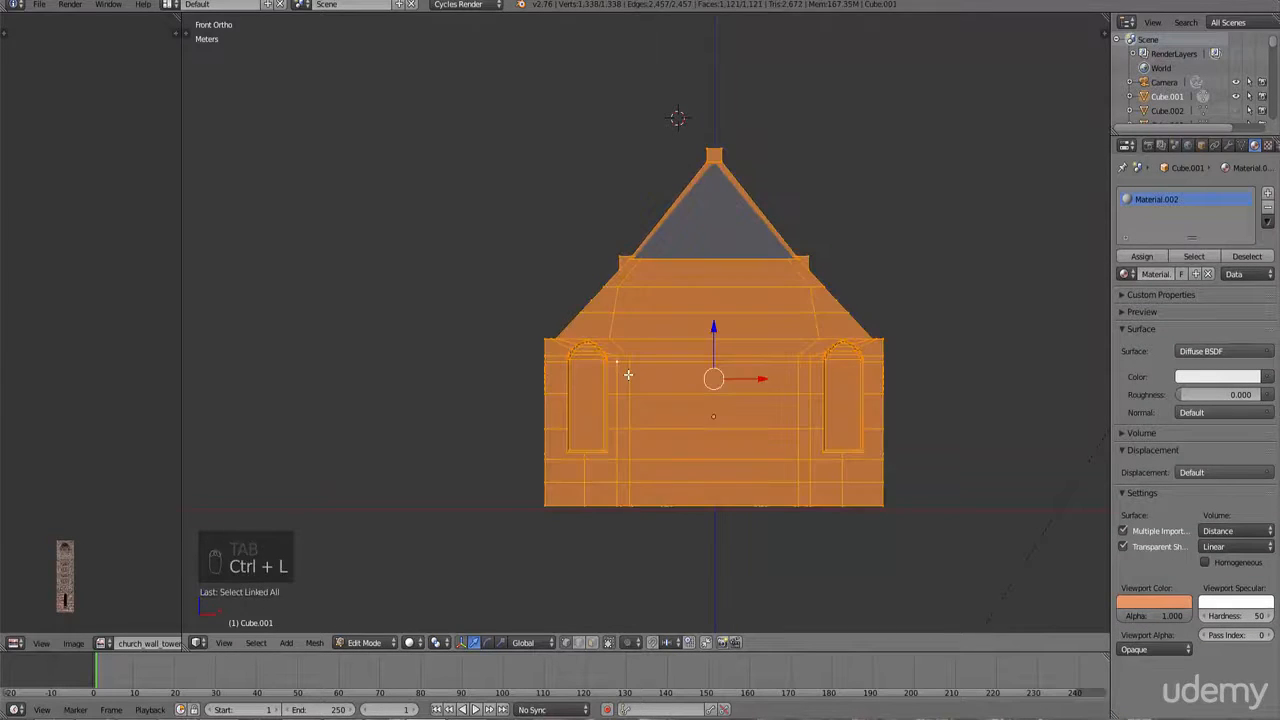
Step: UV-unwrap the wall mesh using Project From View from the front view
middle_click_drag(627, 374, 665, 397)
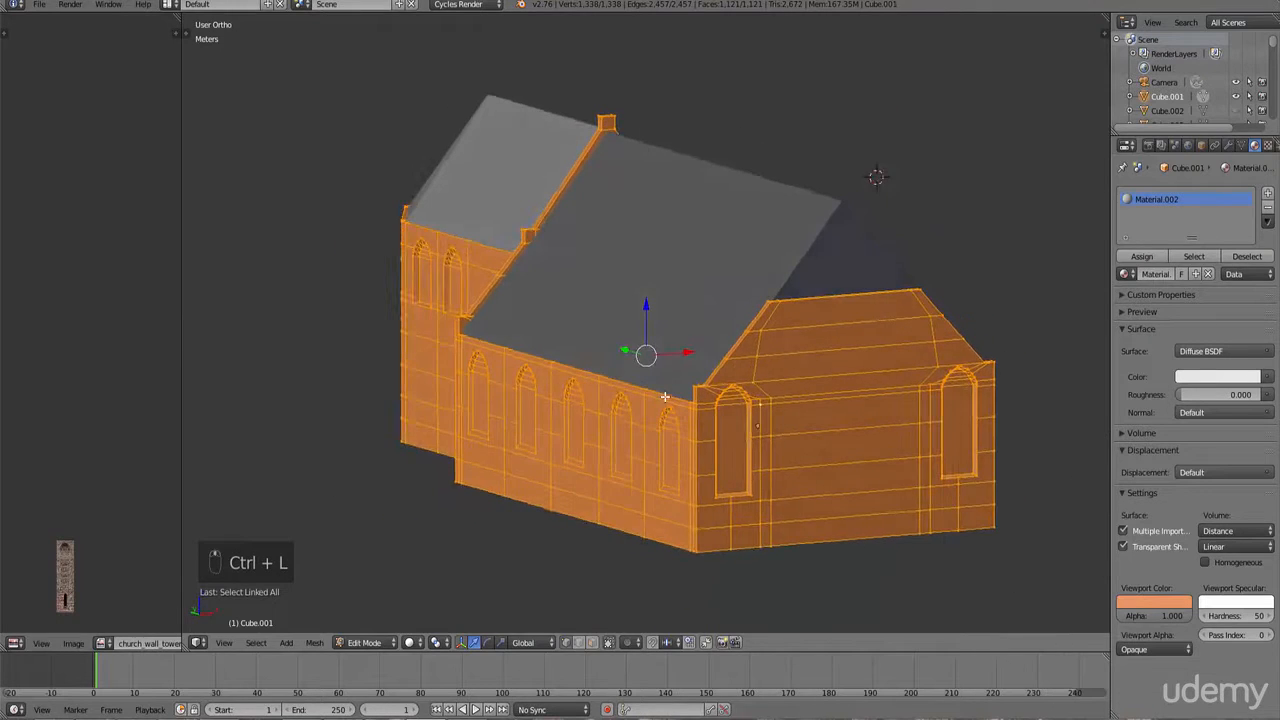
key("KP_1")
key("u")
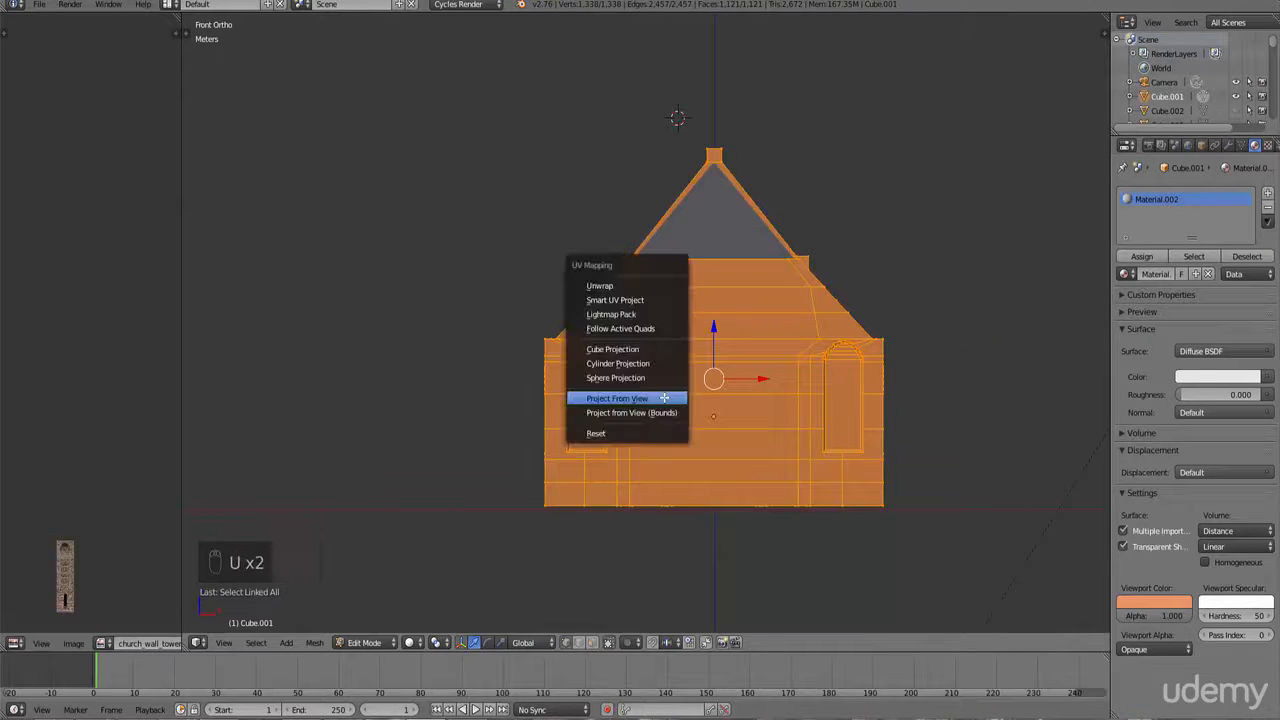
left_click(658, 398)
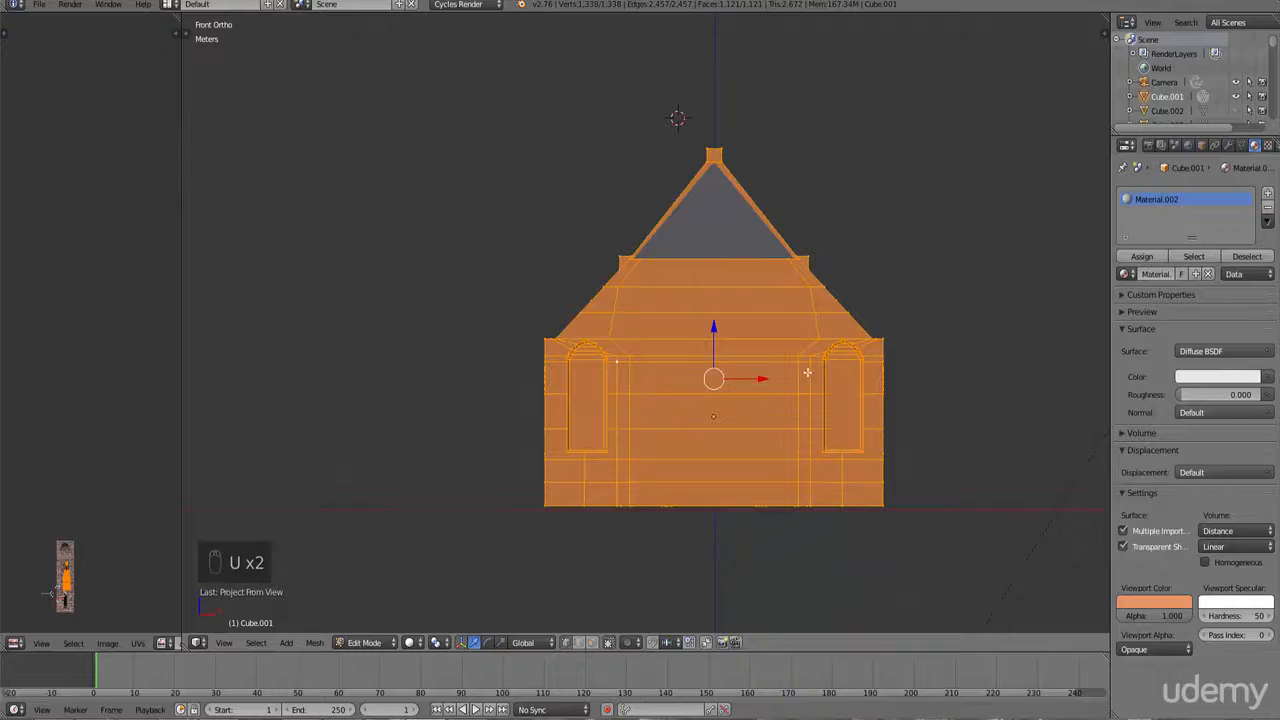
Step: Leave Edit Mode and switch the wall object's material to Church_brick
key("Tab")
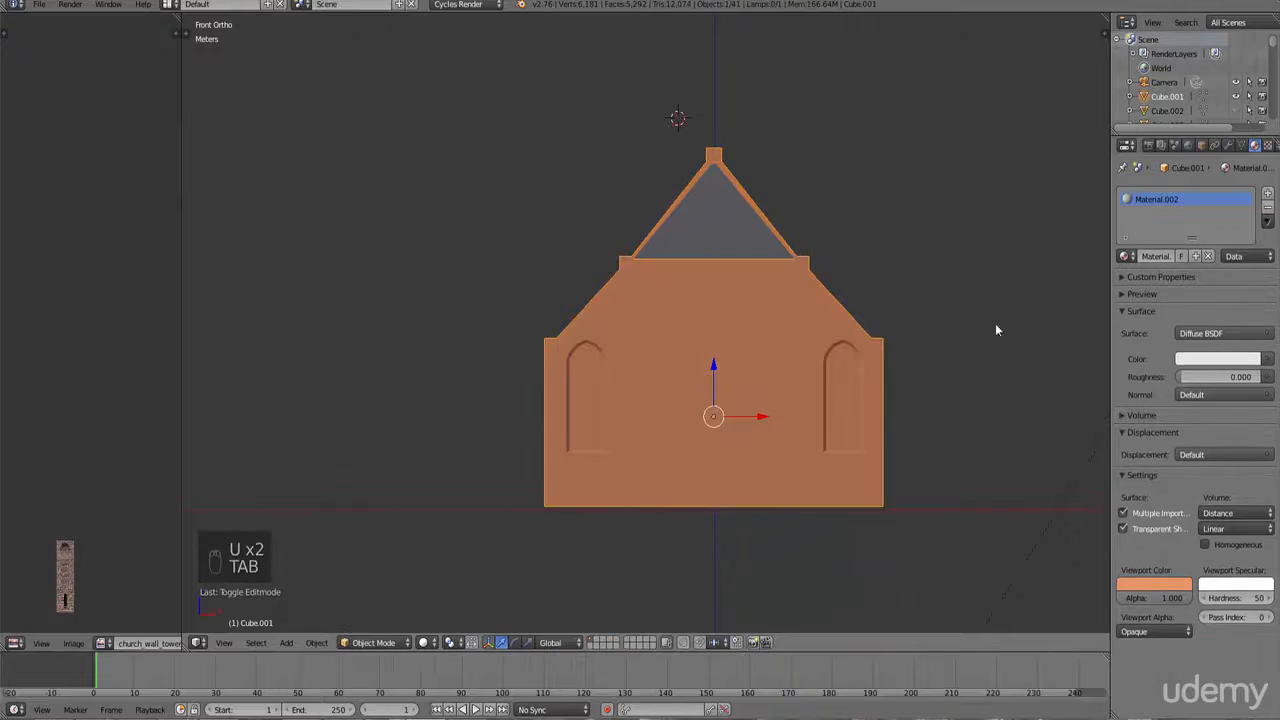
left_click(1129, 257)
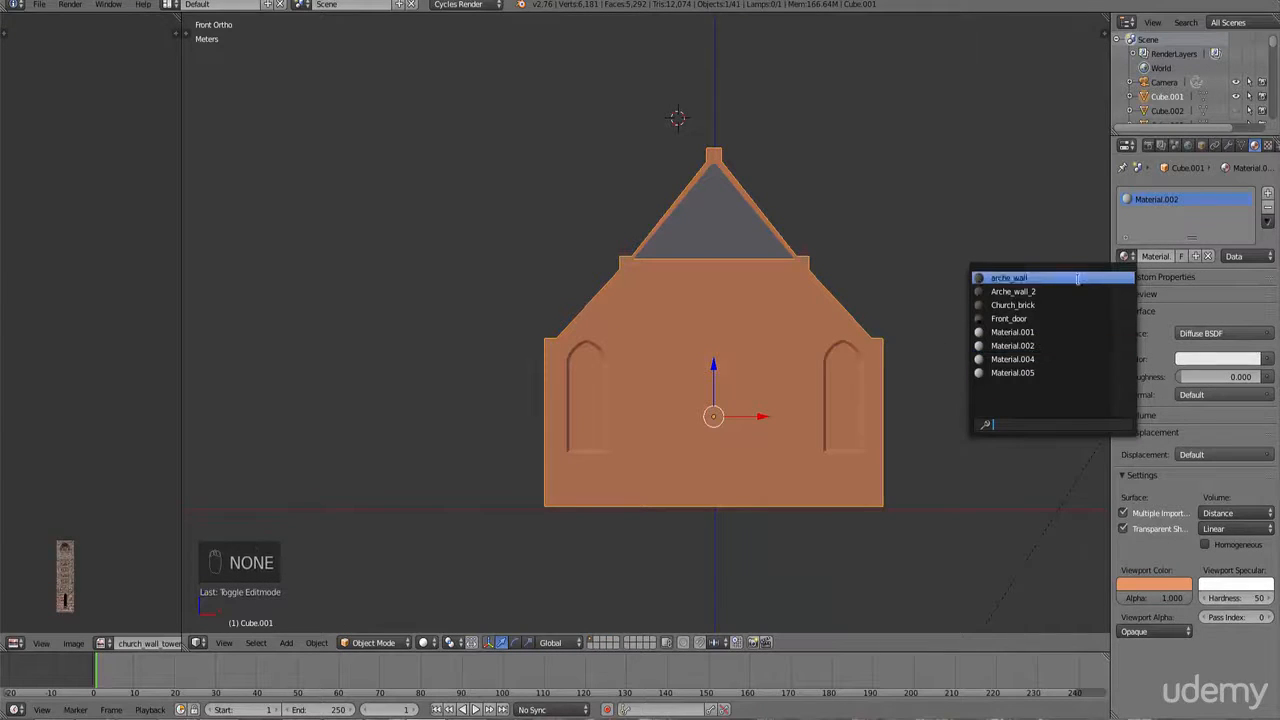
left_click(1055, 302)
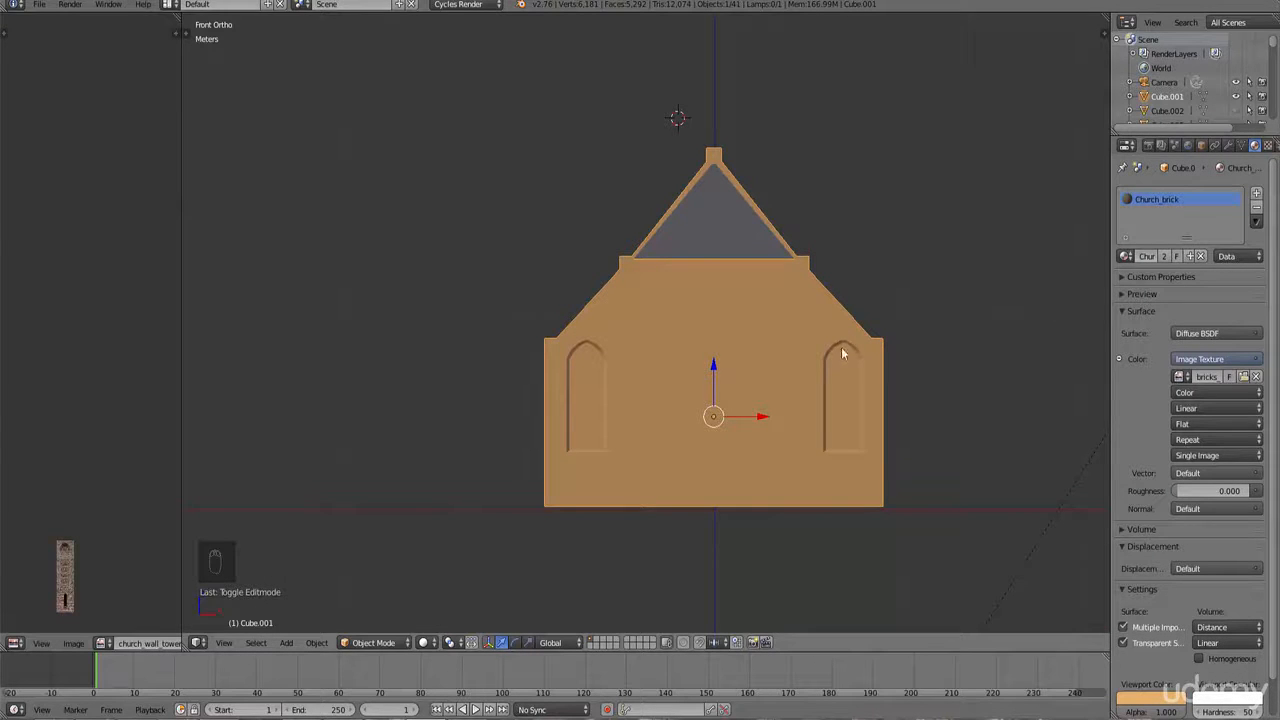
Step: Return to Edit Mode, widen the UV editor and load the bricks_dutch_2.jpg image into it
middle_click_drag(776, 361, 740, 363, "shift")
scroll(742, 365, "up", 1)
key("Tab")
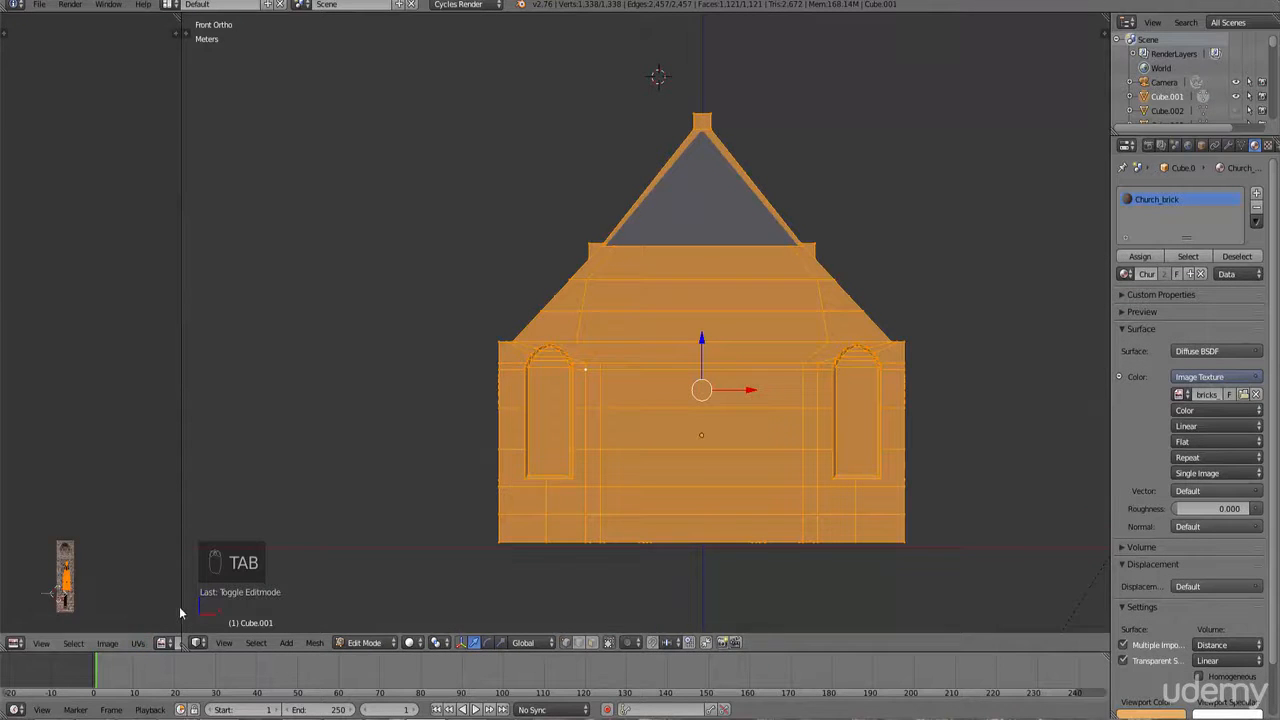
left_click_drag(181, 612, 404, 574)
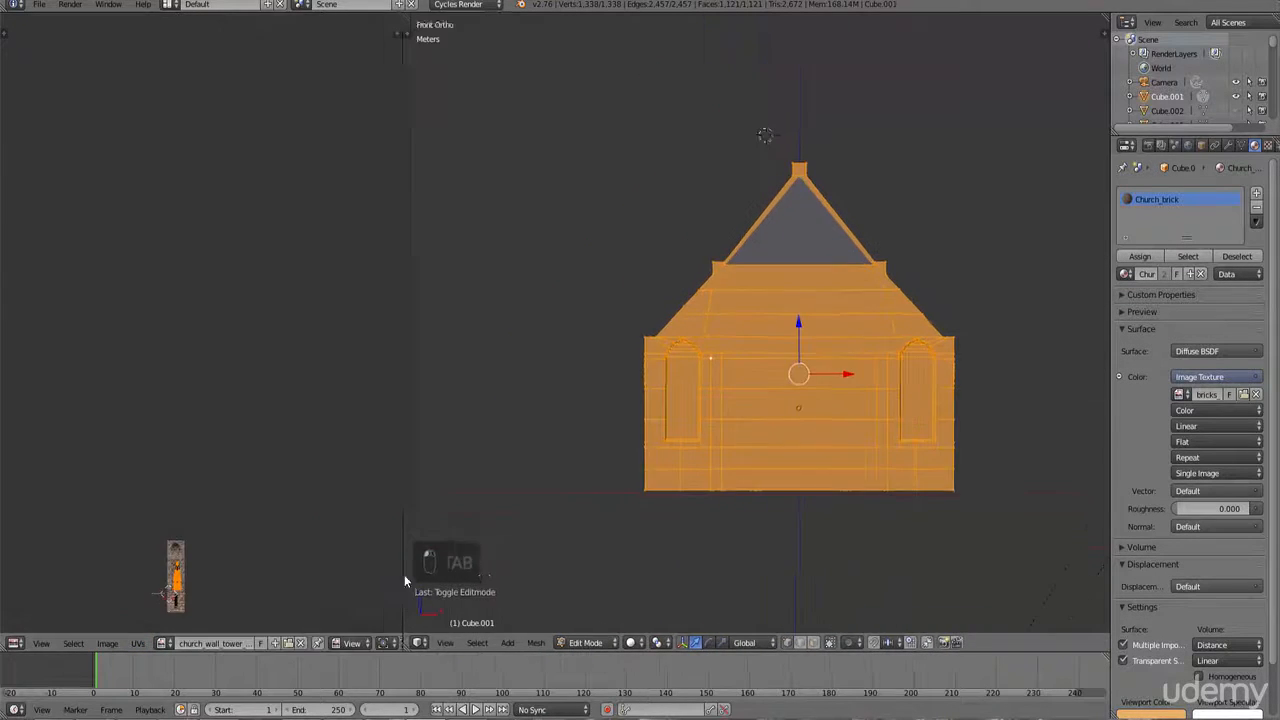
left_click(162, 644)
left_click(206, 499)
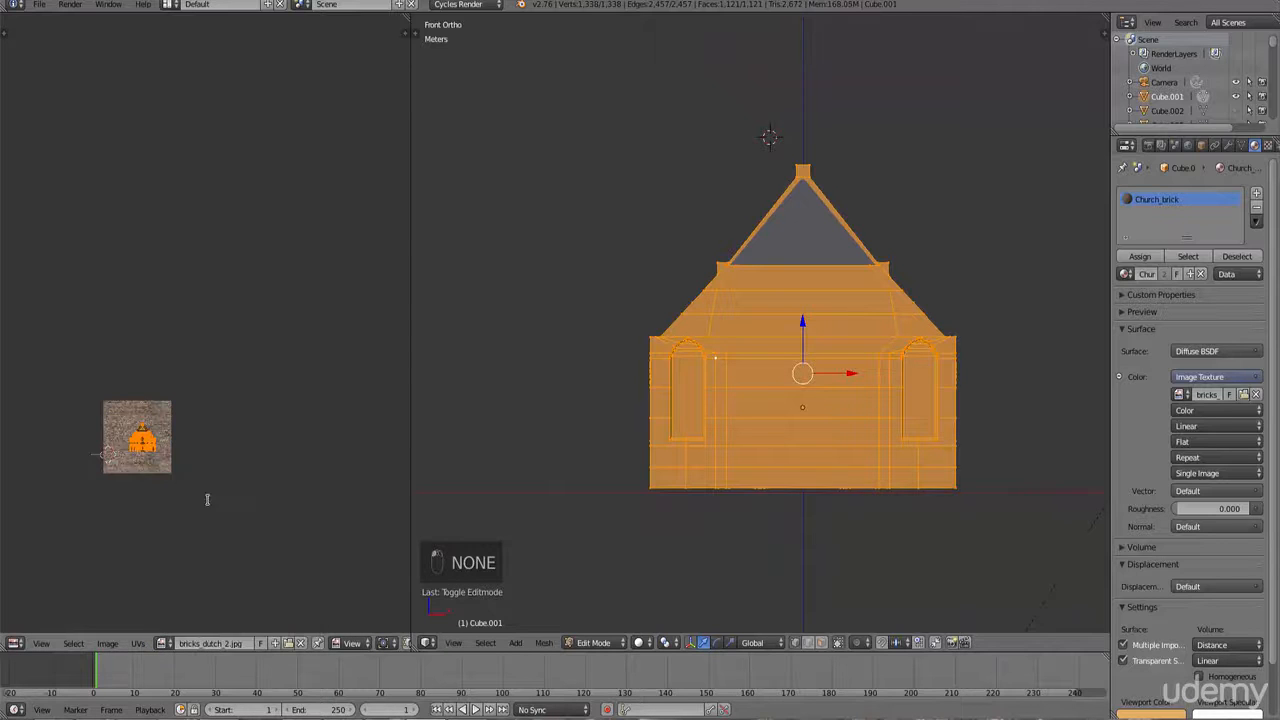
Step: Switch to Object Mode to preview the brick texture and open the 3D view's properties sidebar
key("Tab")
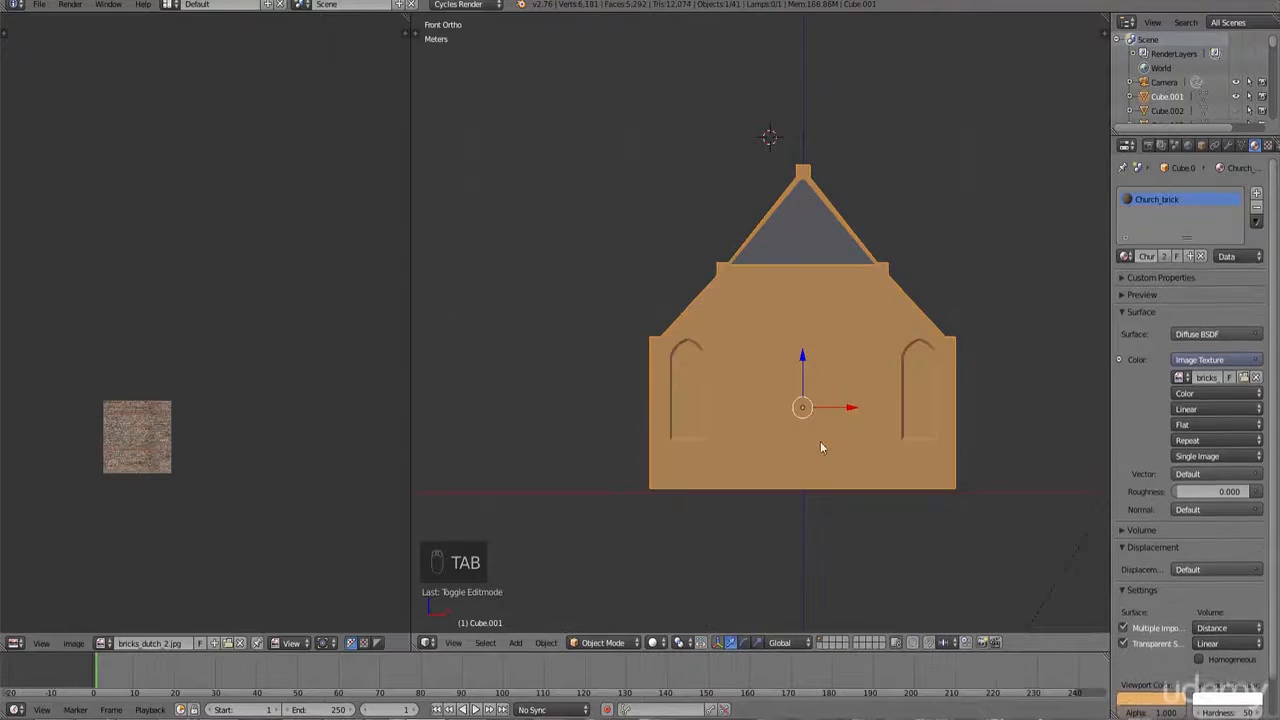
key("n")
scroll(1037, 292, "up", 12)
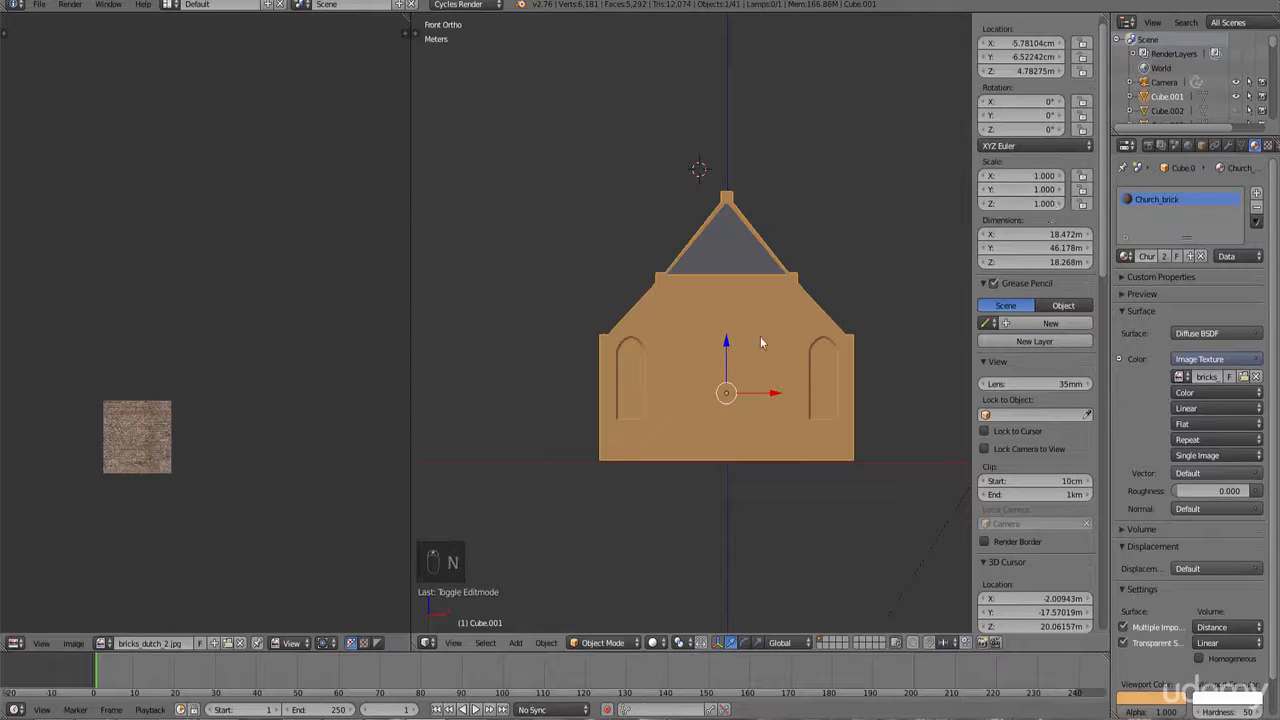
Step: In Edit Mode, re-unwrap the wall with Project From View and scale its UV islands up over the brick image
key("Tab")
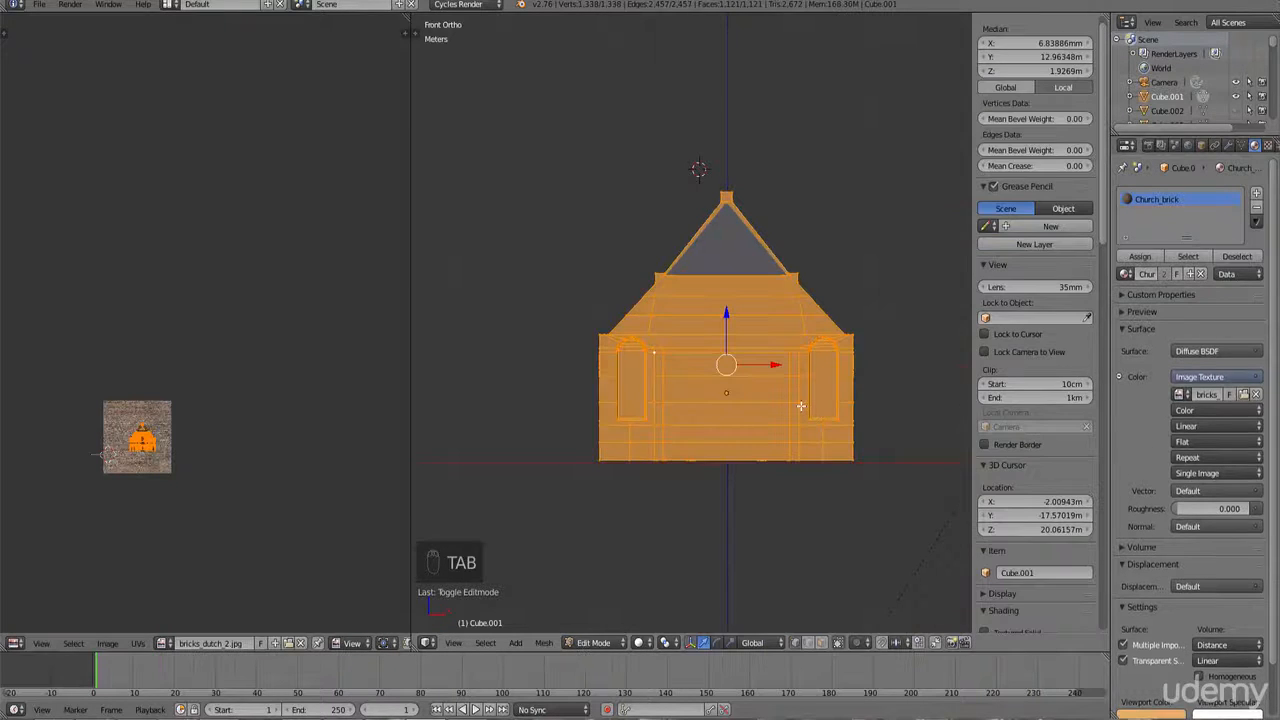
key("u")
left_click(801, 406)
key("s")
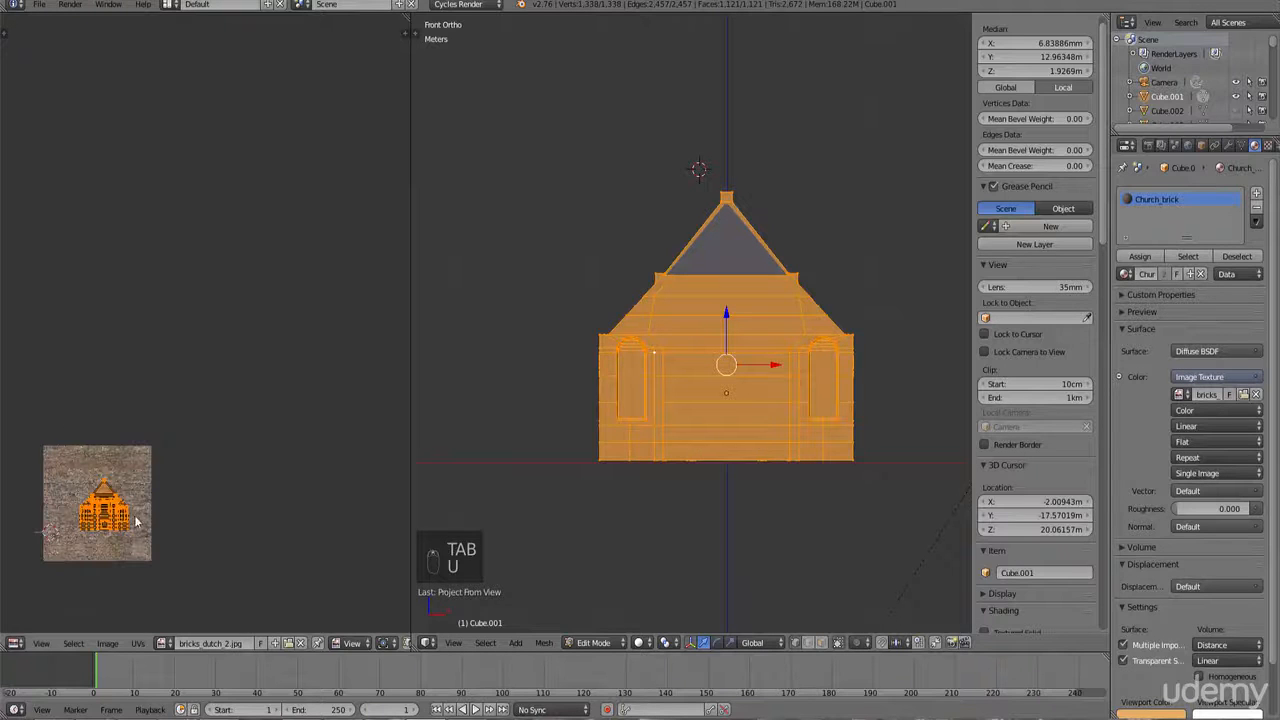
left_click(222, 574)
middle_click_drag(187, 628, 237, 533)
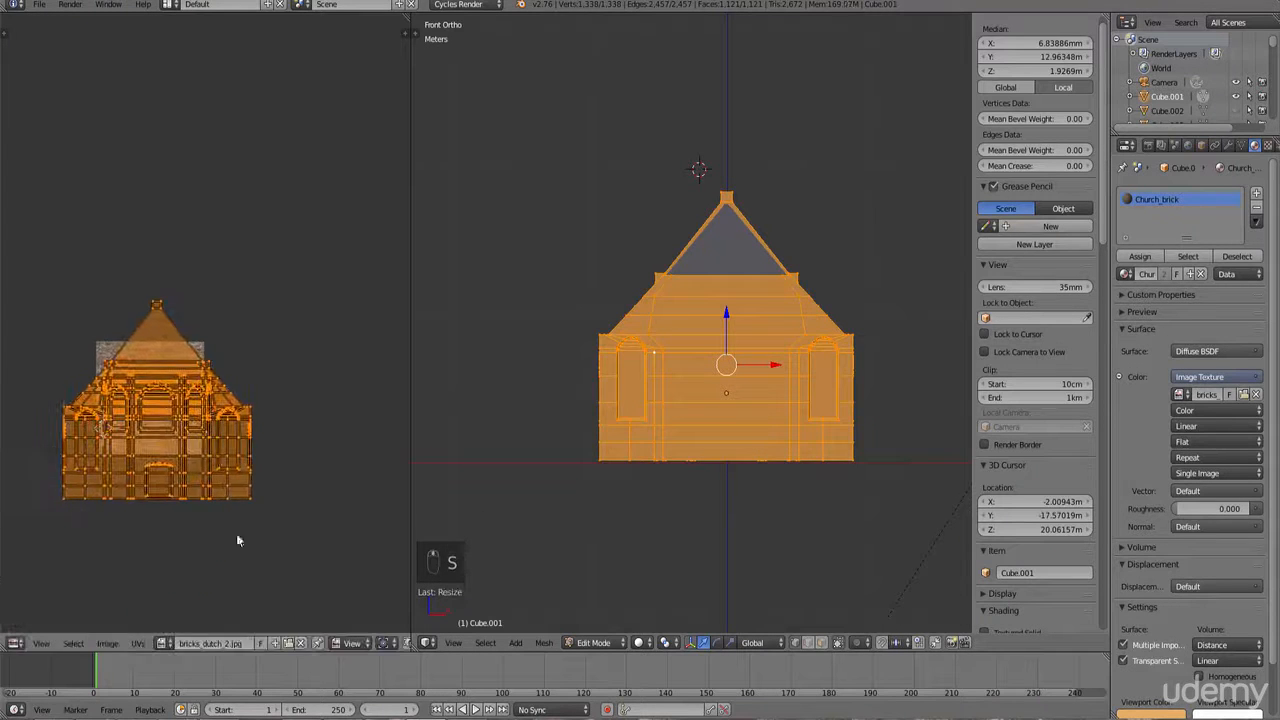
Step: Move the wall's UV islands along Y and scale them further over the brick image
key("g")
key("y")
key("s")
left_click(274, 472)
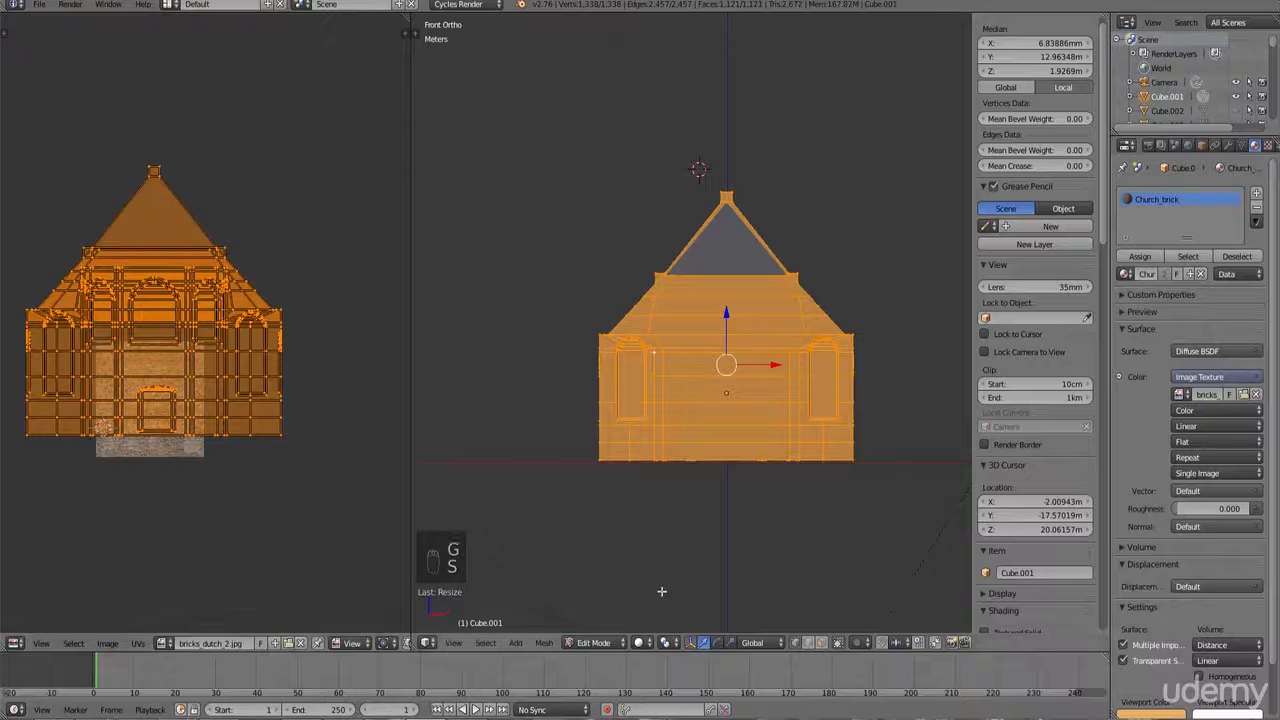
Step: Switch the viewport to textured shading to preview the bricks on the wall
left_click(640, 643)
left_click(660, 578)
middle_click_drag(663, 560, 696, 518)
scroll(696, 518, "up", 6)
key("Tab")
middle_click_drag(701, 472, 699, 491)
key("Tab")
Step: Scale the wall's UVs by about 1.3 and return to Object Mode
key("s")
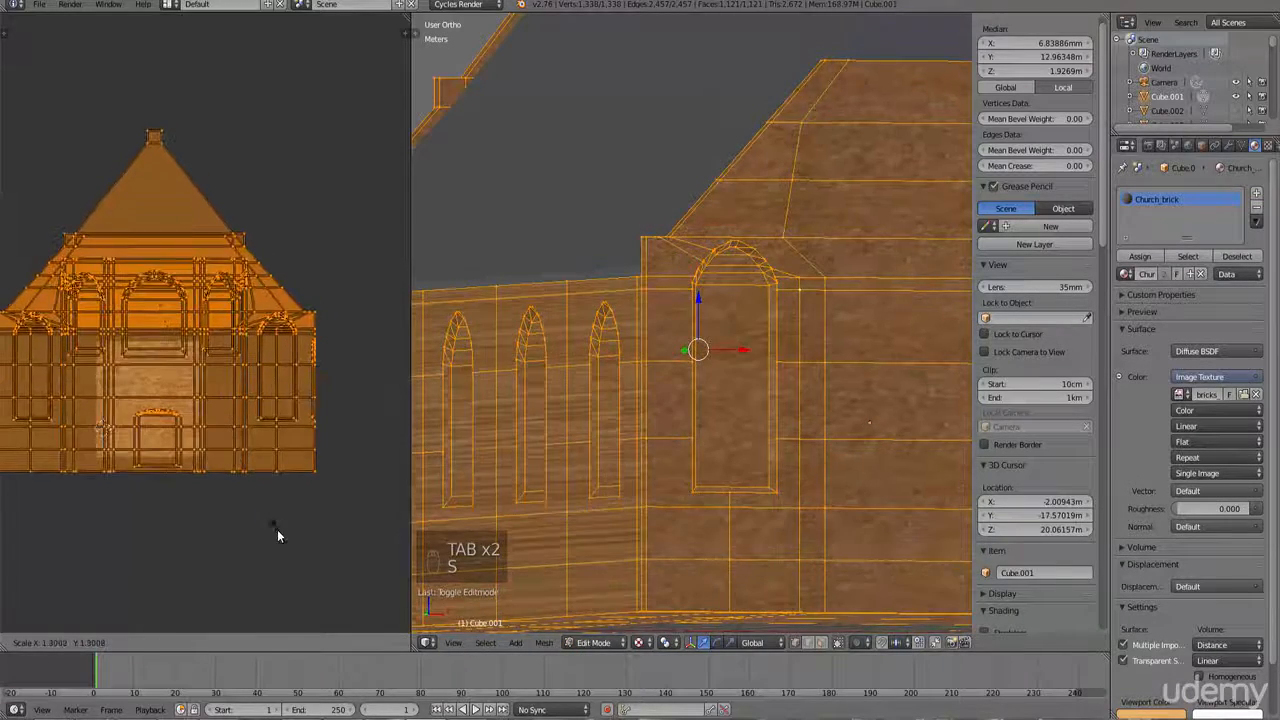
left_click(277, 530)
scroll(763, 377, "down", 3)
scroll(780, 370, "down", 4)
key("Tab")
scroll(798, 364, "down", 2)
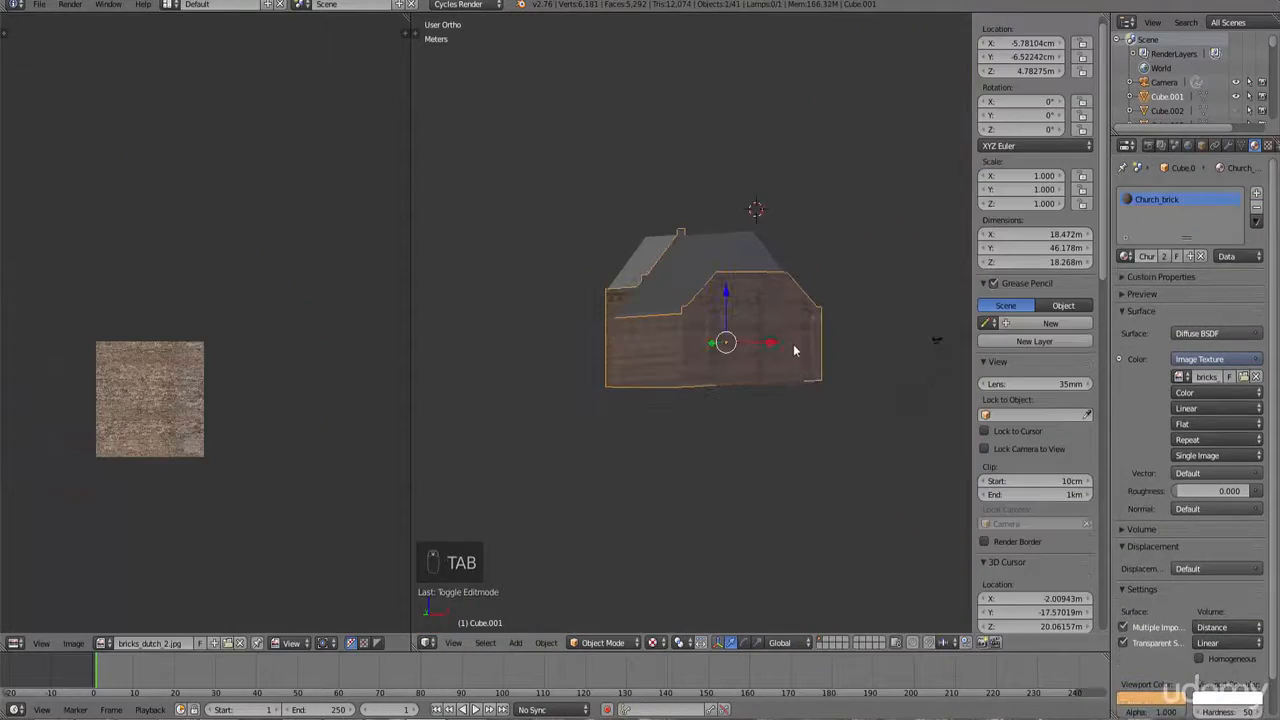
Step: Reveal all hidden objects in the scene to compare the wall with the tower
key("h")
key("alt+h")
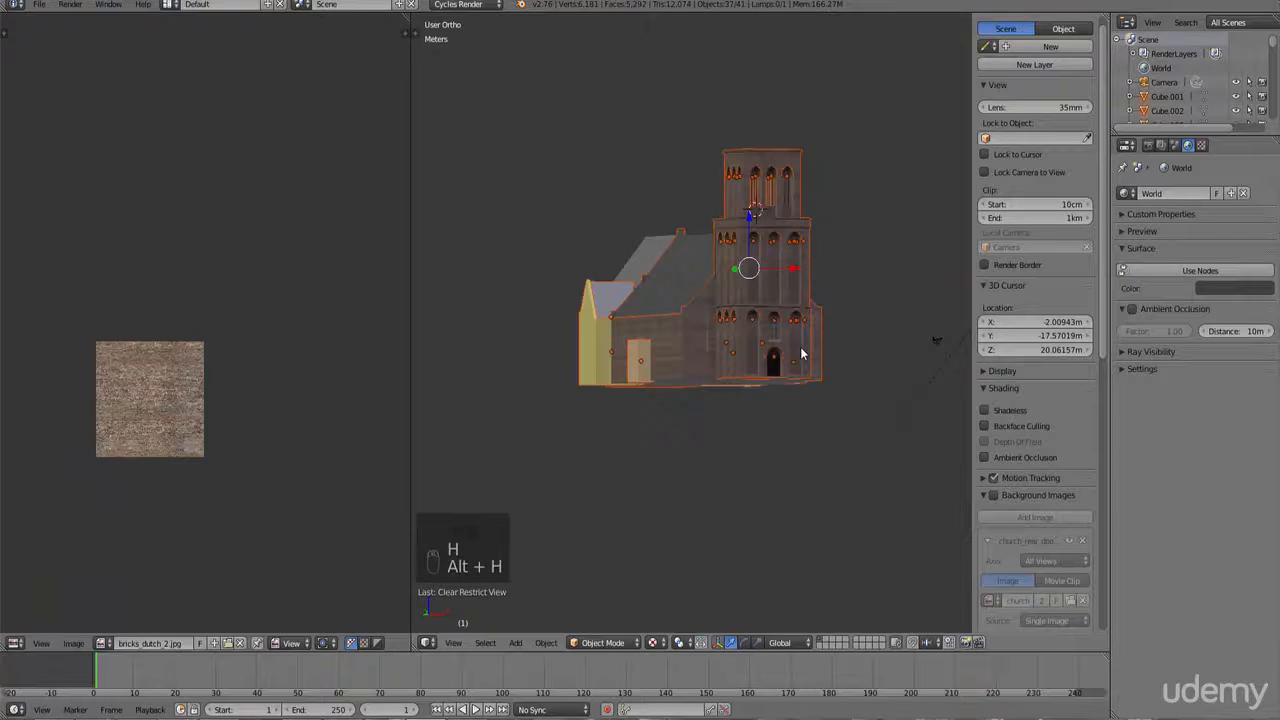
scroll(780, 370, "up", 6)
scroll(776, 407, "up", 4)
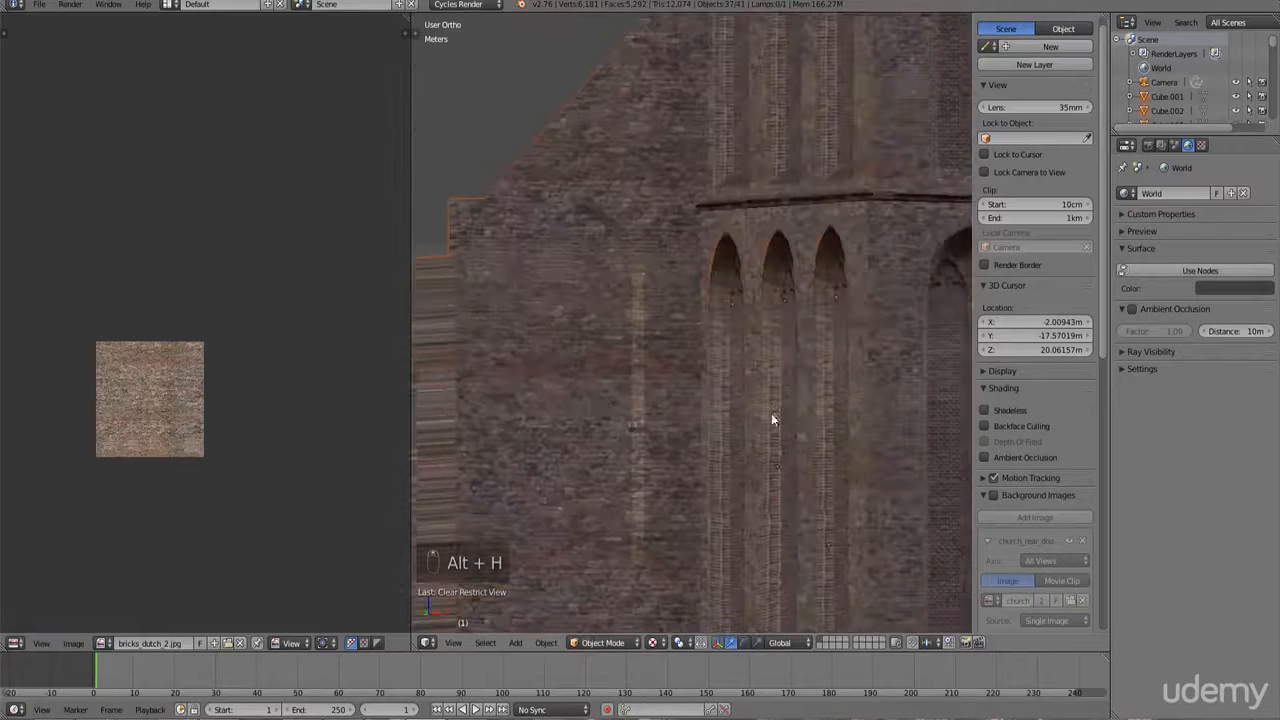
Step: Scale the wall's UVs by about 1.2 to match the brick size of the tower
key("Tab")
key("Tab")
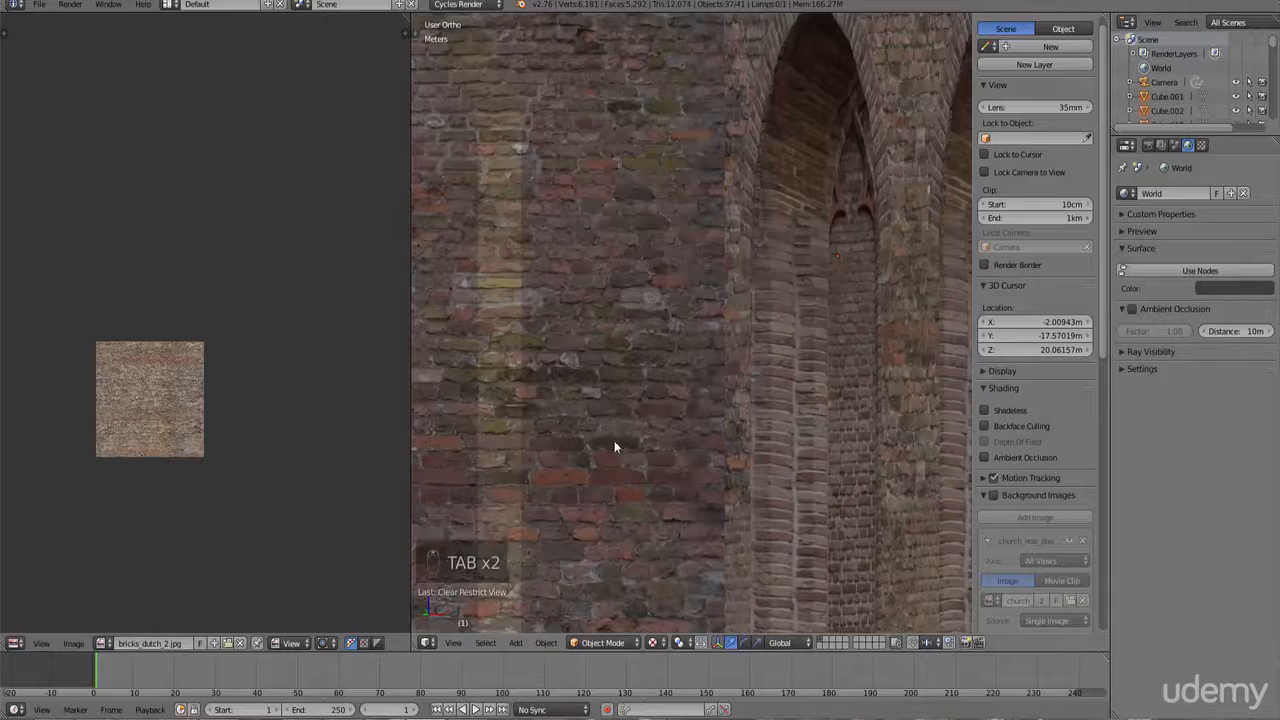
key("Tab")
key("s")
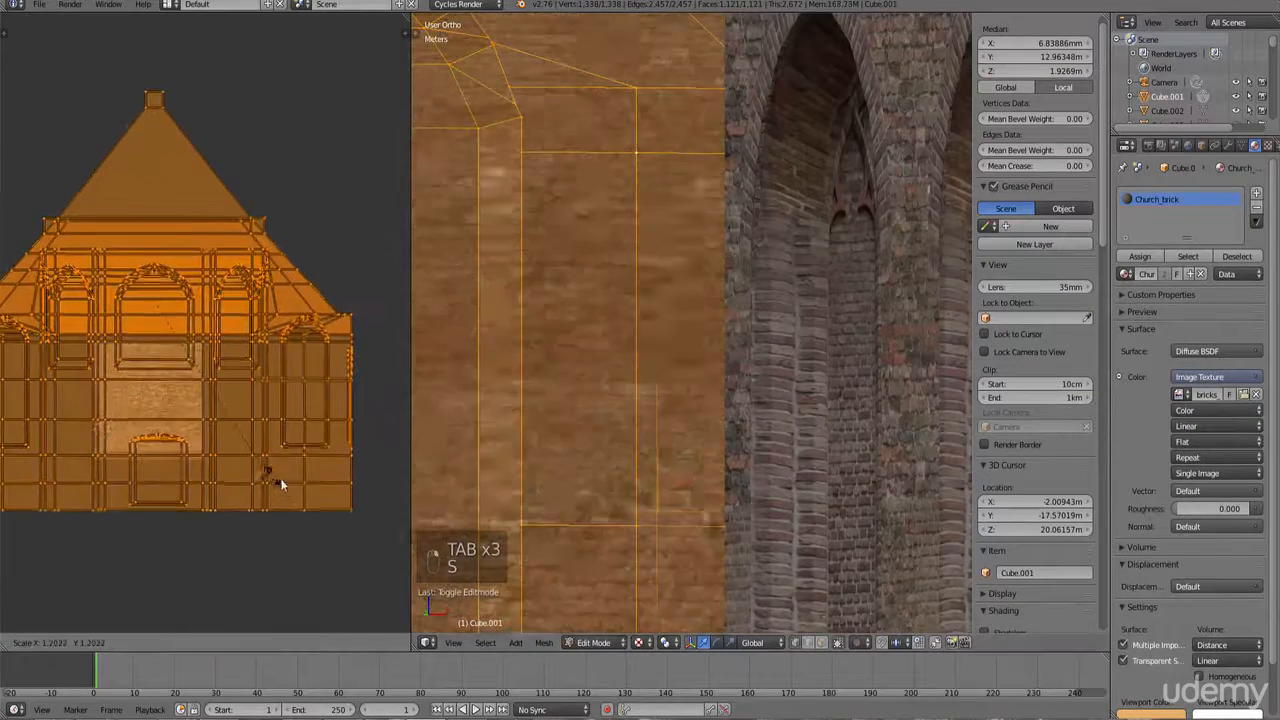
left_click(283, 485)
Step: Scale the wall's UVs slightly further, about 1.01, and return to Object Mode
middle_click_drag(540, 436, 732, 393)
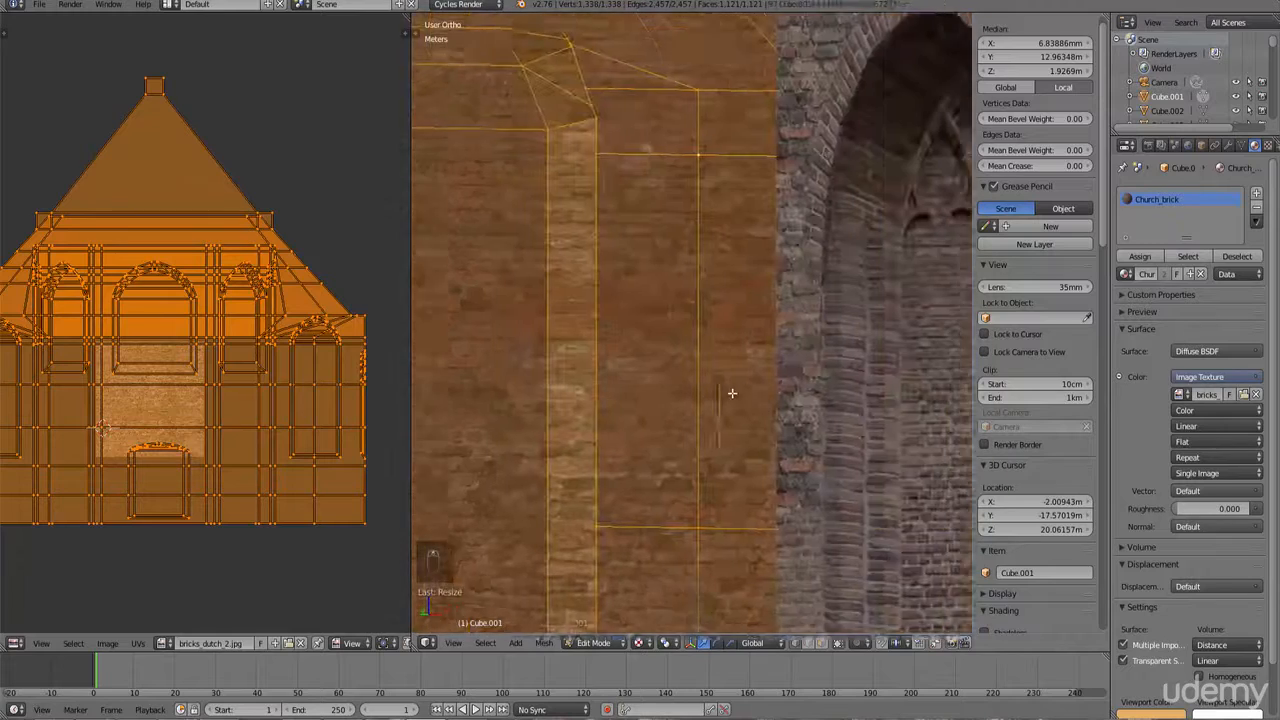
middle_click_drag(816, 407, 731, 406, "shift")
scroll(730, 407, "up", 3)
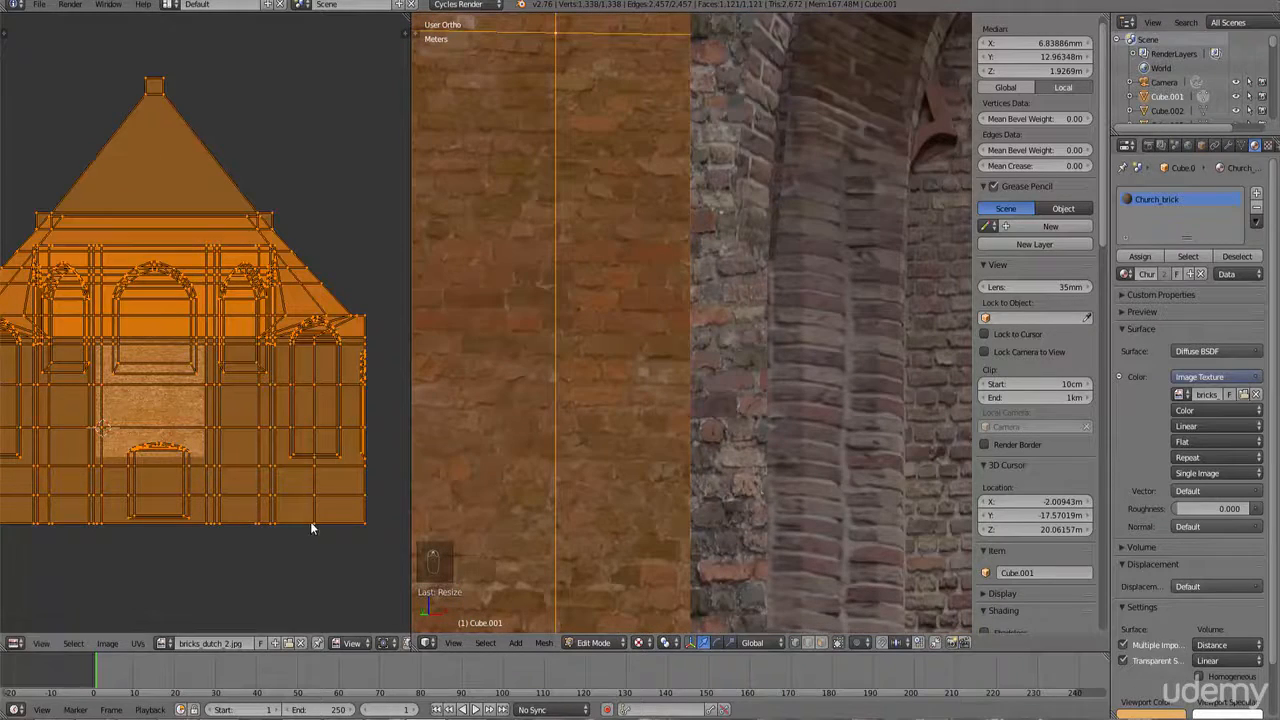
key("s")
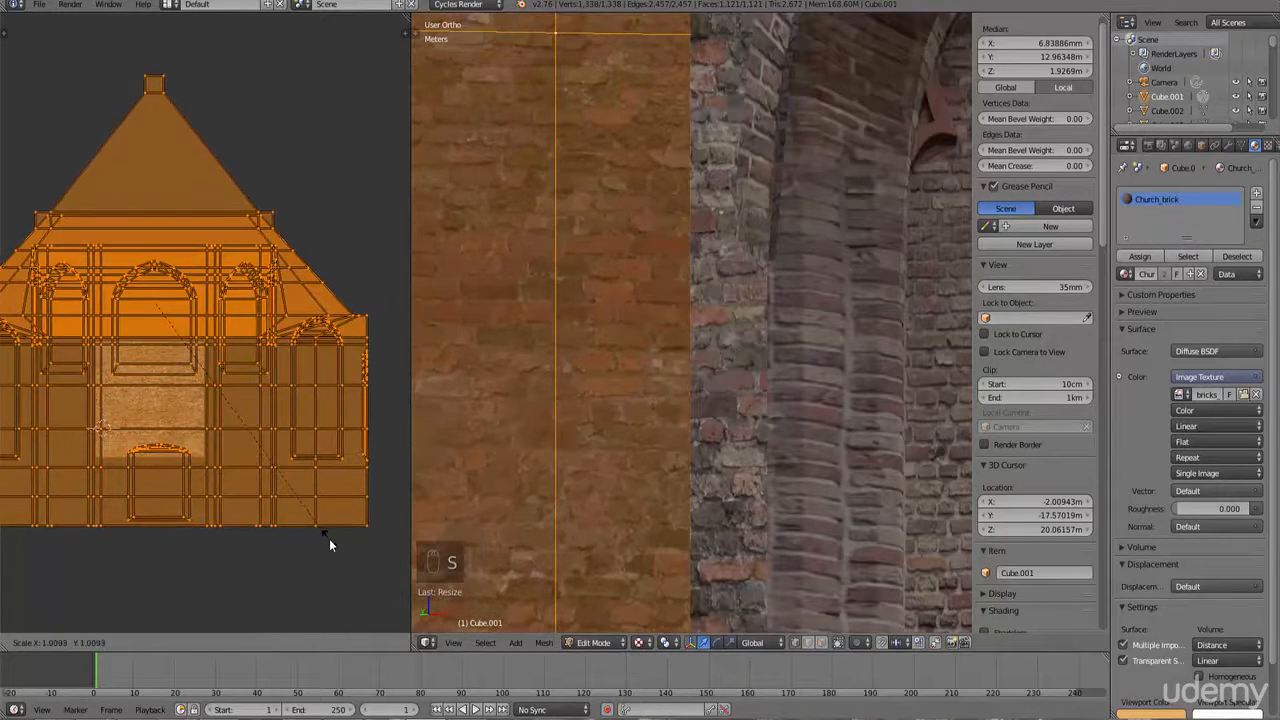
left_click(328, 540)
scroll(705, 367, "down", 8)
scroll(706, 363, "down", 4)
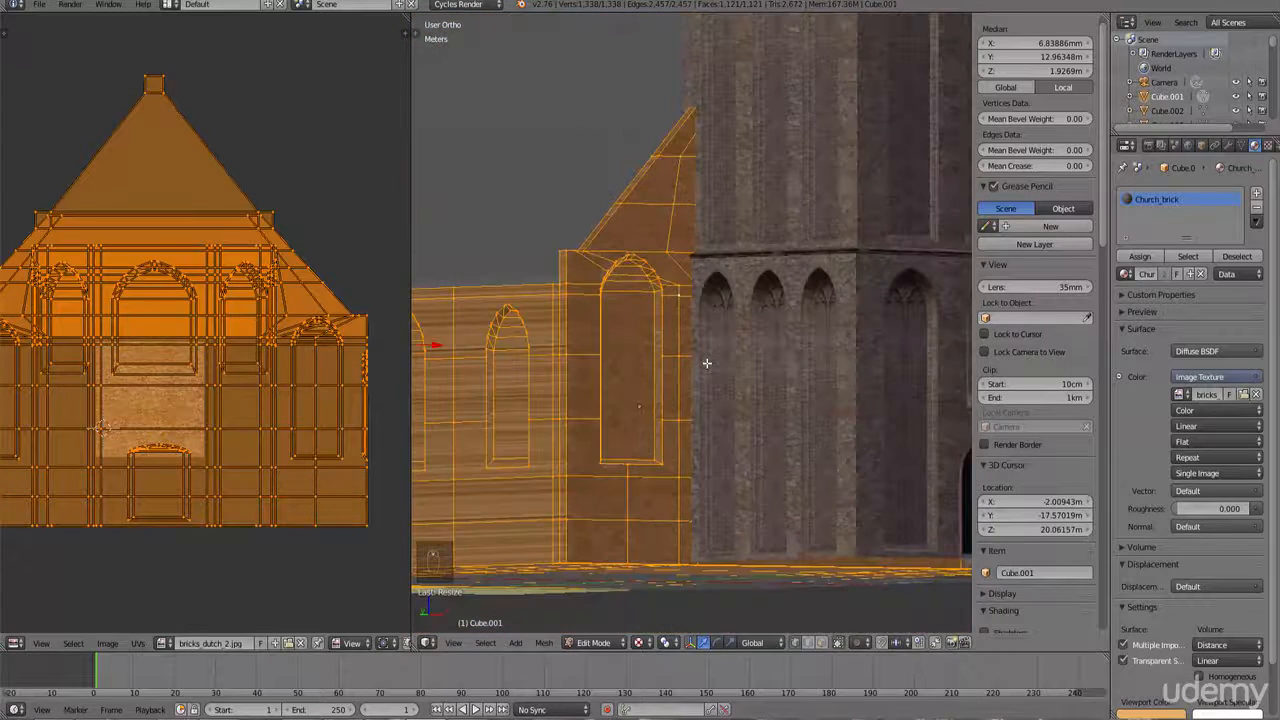
scroll(679, 317, "down", 2)
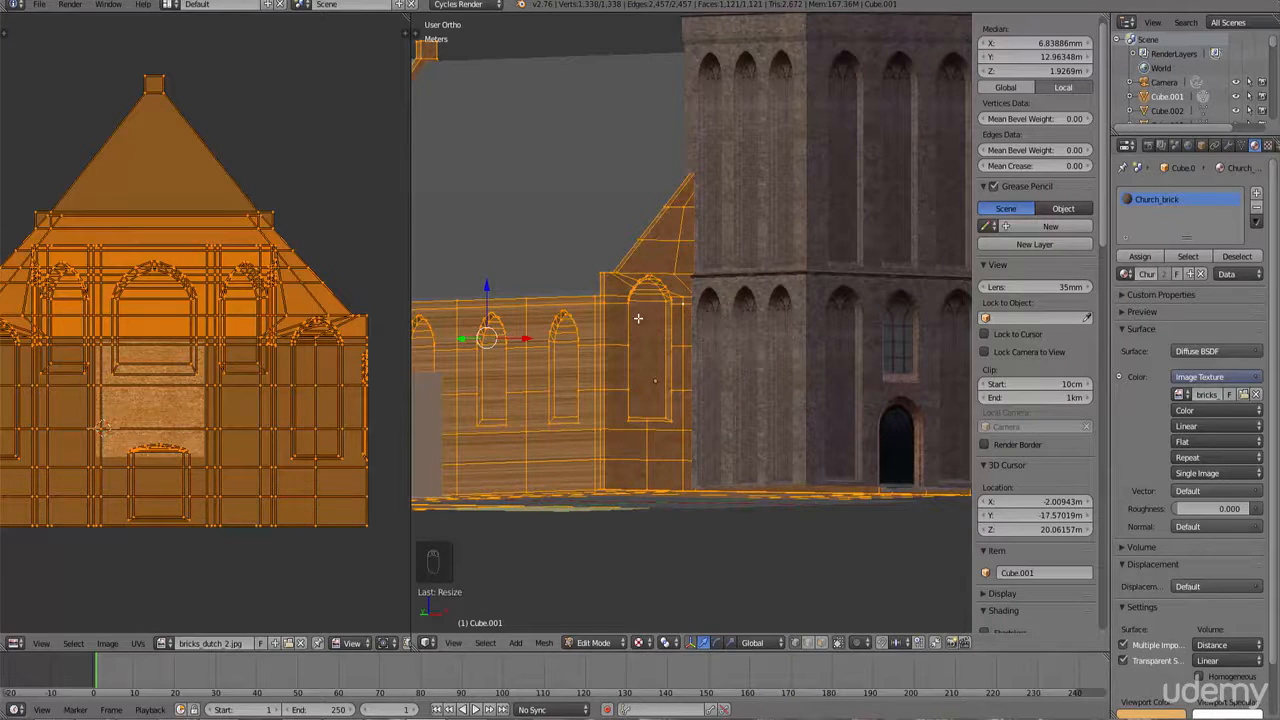
key("Tab")
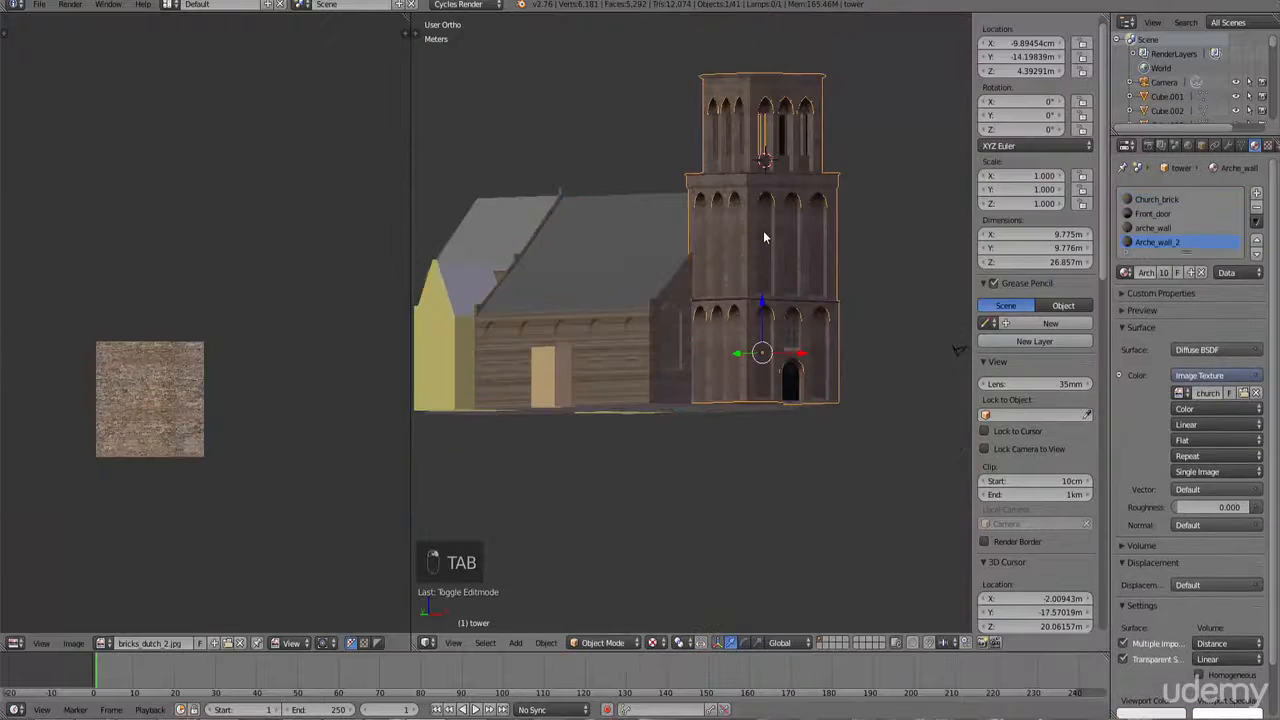
Step: From the side view in wireframe, box-select the tower and other front objects and hide them
key("KP_1")
key("KP_4")
key("KP_4")
key("KP_4")
key("KP_4")
key("KP_4")
key("KP_4")
key("KP_4")
key("KP_4")
key("KP_4")
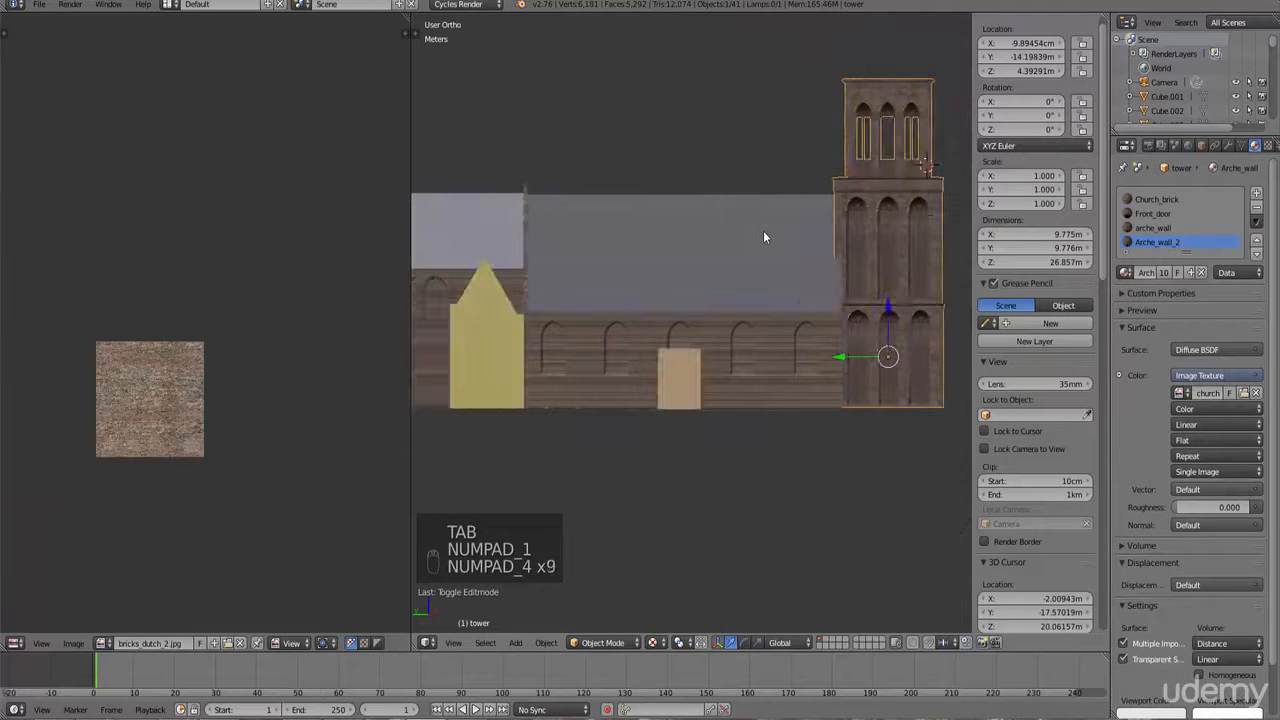
key("z")
key("b")
left_click_drag(831, 453, 676, 36)
key("b")
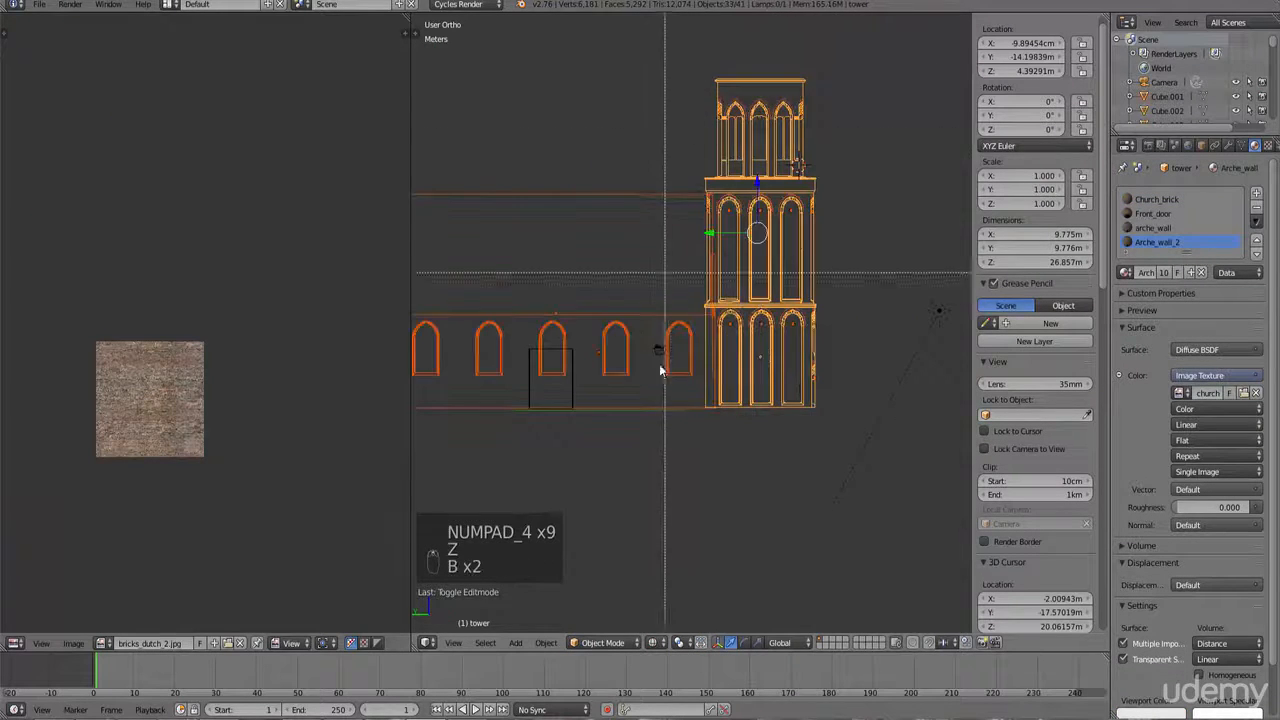
left_click_drag(655, 444, 558, 211)
key("h")
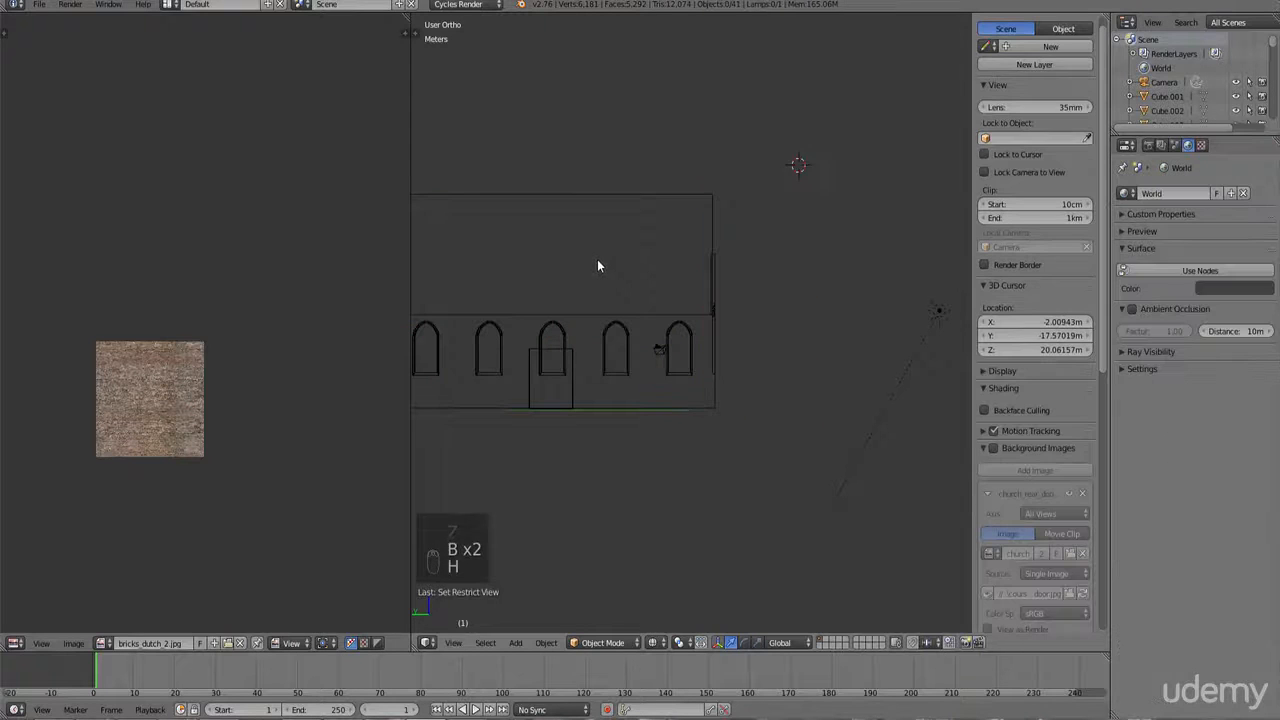
Step: Select the small annex objects beside the church and hide them as well
middle_click_drag(606, 300, 600, 357)
right_click(600, 357)
scroll(604, 362, "up", 3)
key("b")
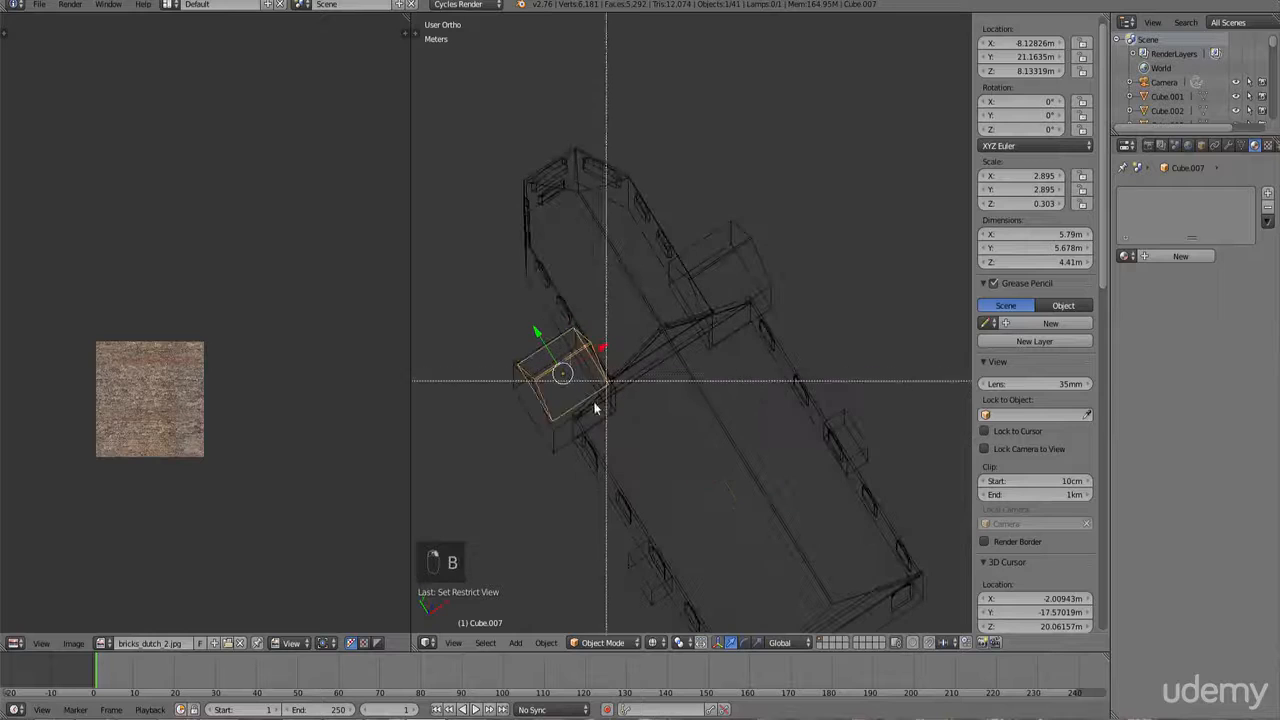
left_click_drag(569, 408, 524, 380)
key("b")
left_click_drag(750, 268, 731, 222)
scroll(652, 536, "down", 2)
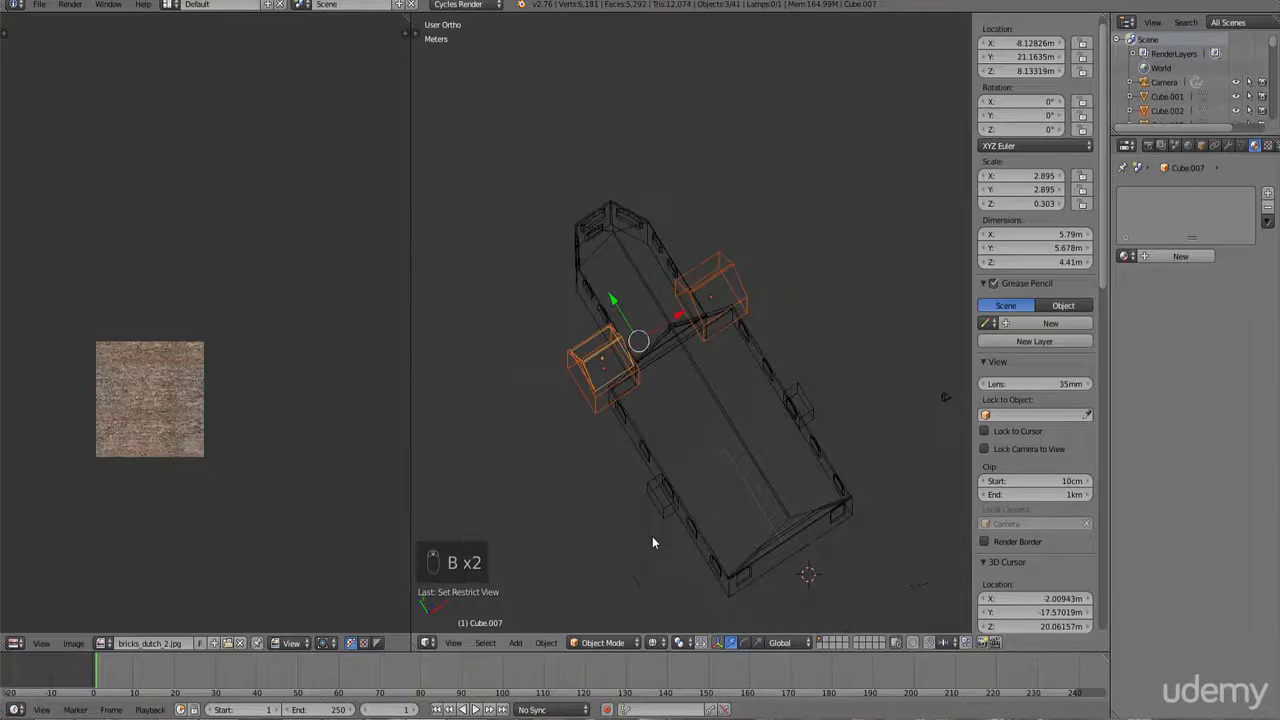
right_click(665, 498, "shift")
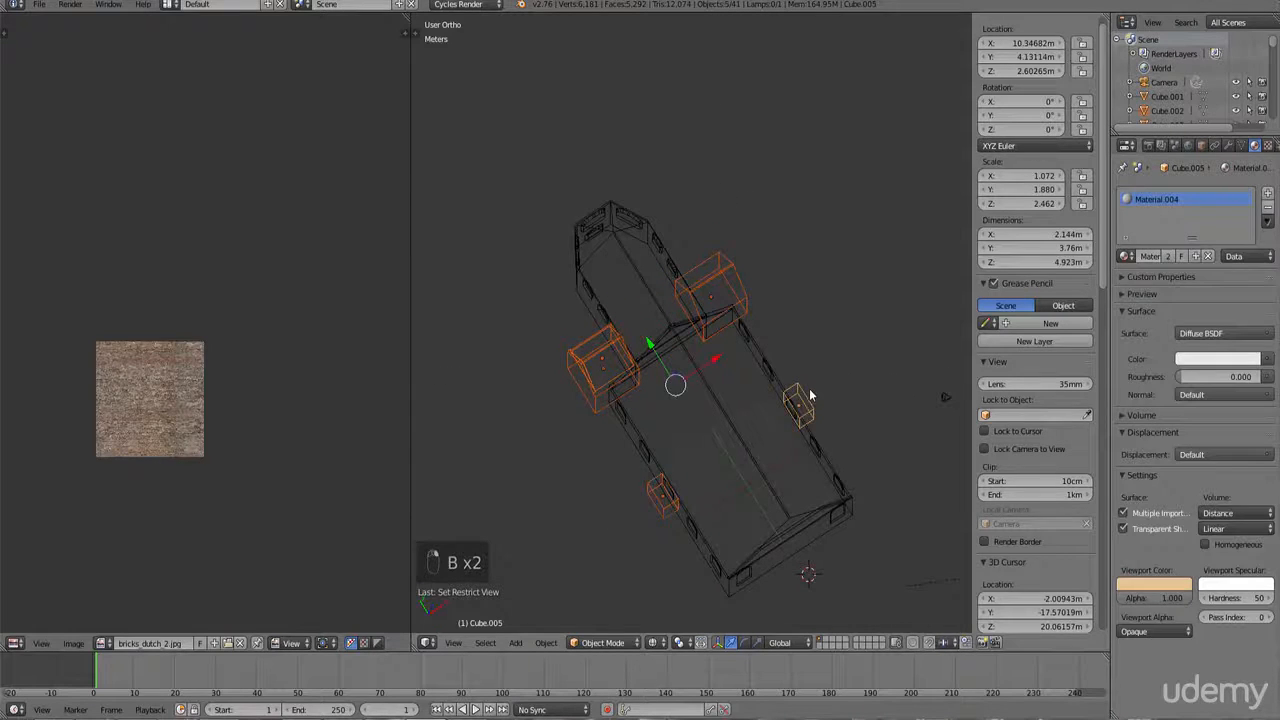
key("h")
Step: Select the wall object from the front view and enter Edit Mode
key("KP_1")
scroll(668, 370, "up", 5)
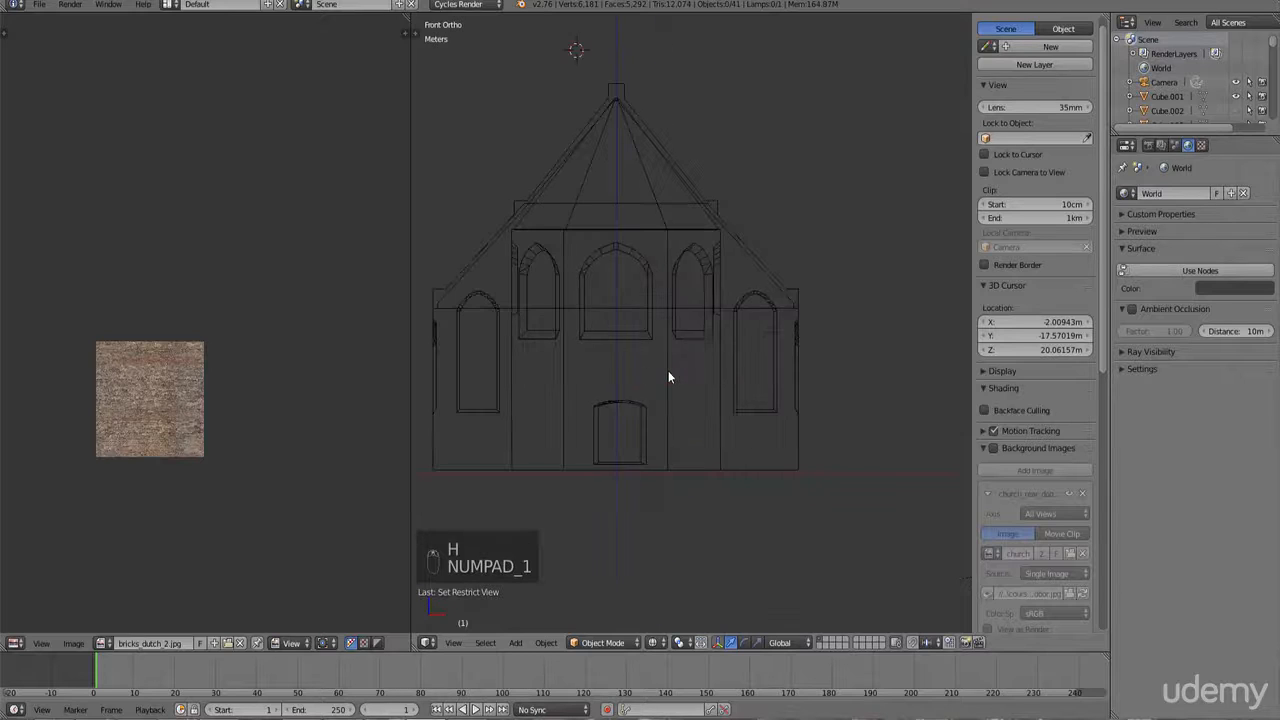
middle_click_drag(668, 370, 840, 371, "shift")
right_click(608, 432)
key("Tab")
scroll(608, 439, "up", 2)
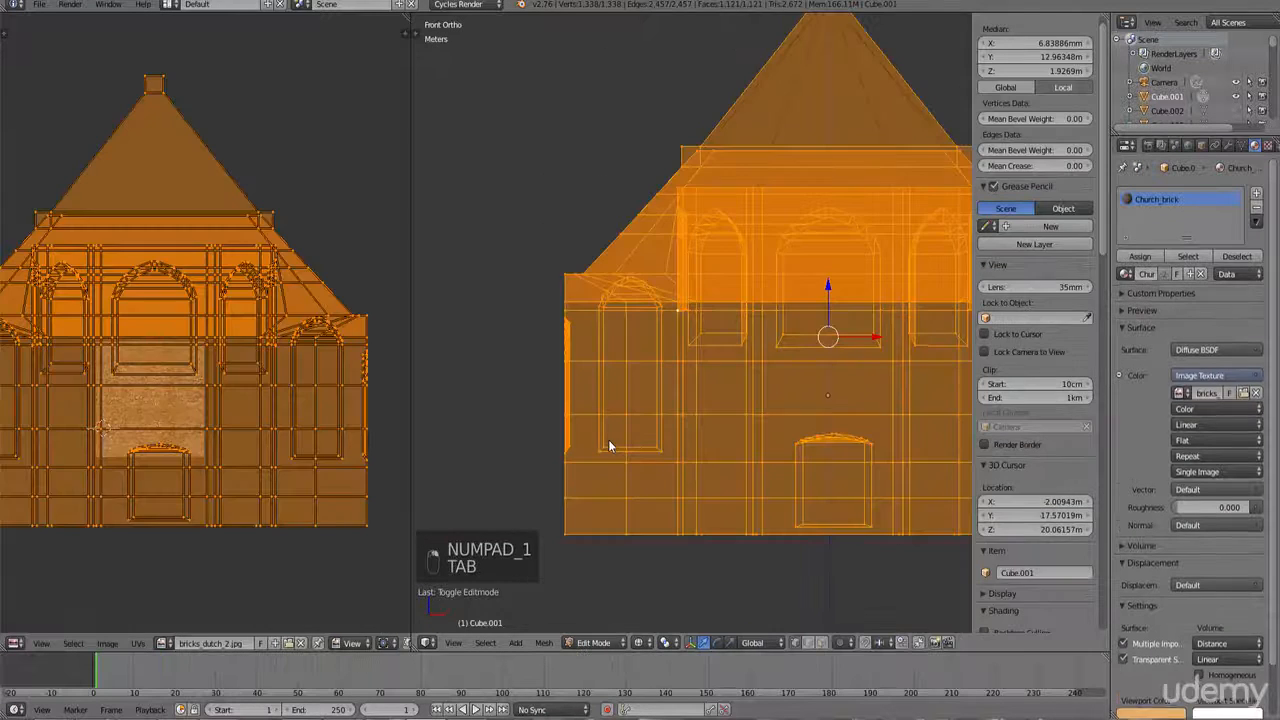
Step: Box-select the vertices of the long side wall section in the front view
right_click(566, 498)
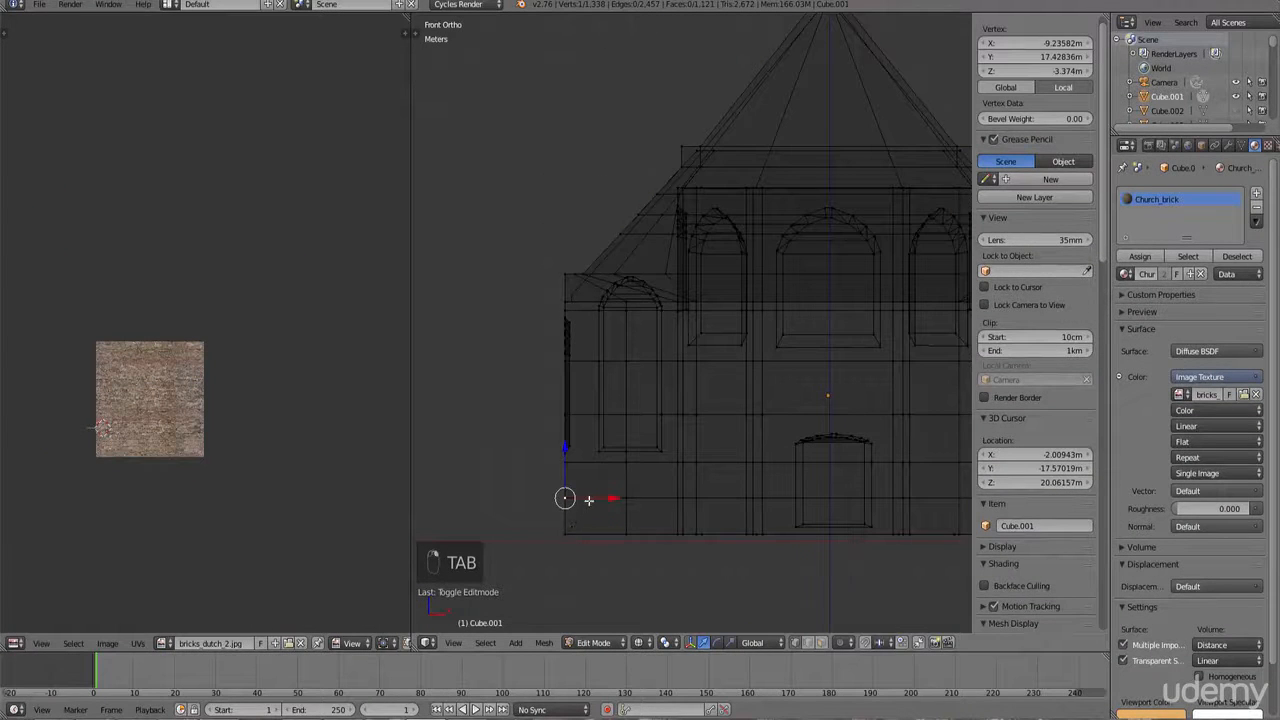
middle_click_drag(588, 500, 630, 500, "shift")
key("b")
key("b")
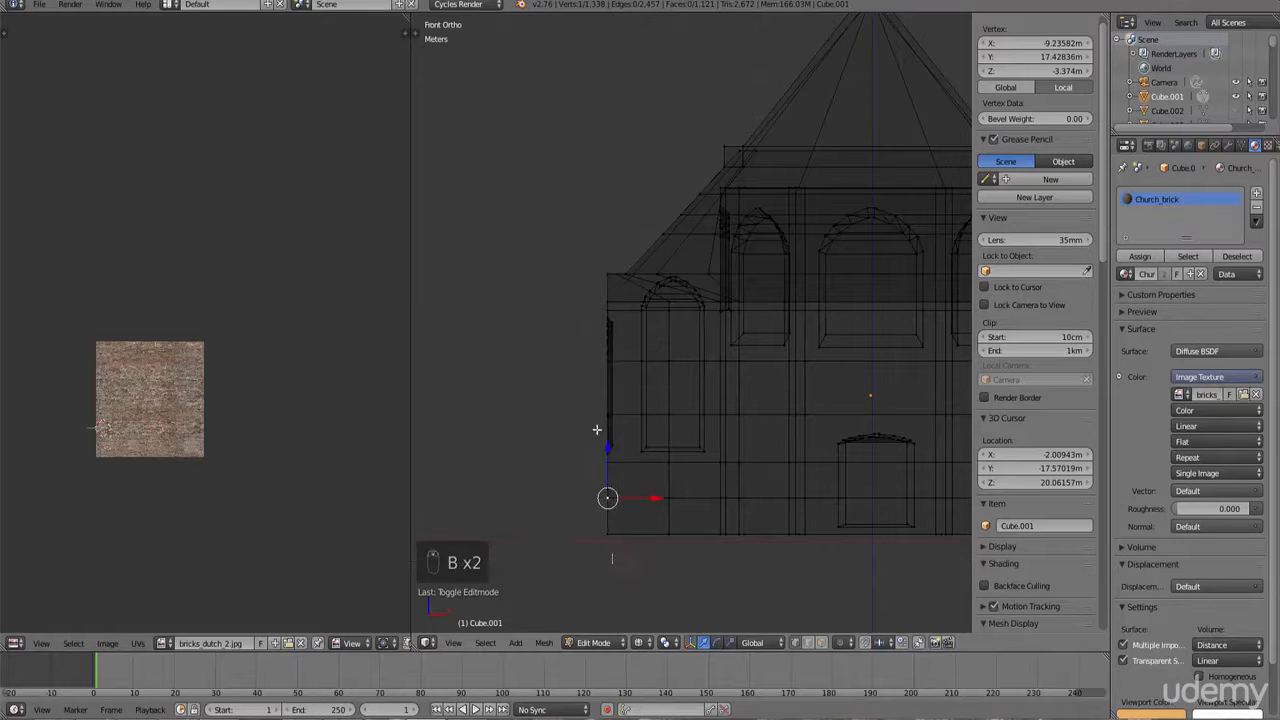
left_click_drag(597, 430, 568, 170)
scroll(608, 349, "up", 18, "ctrl")
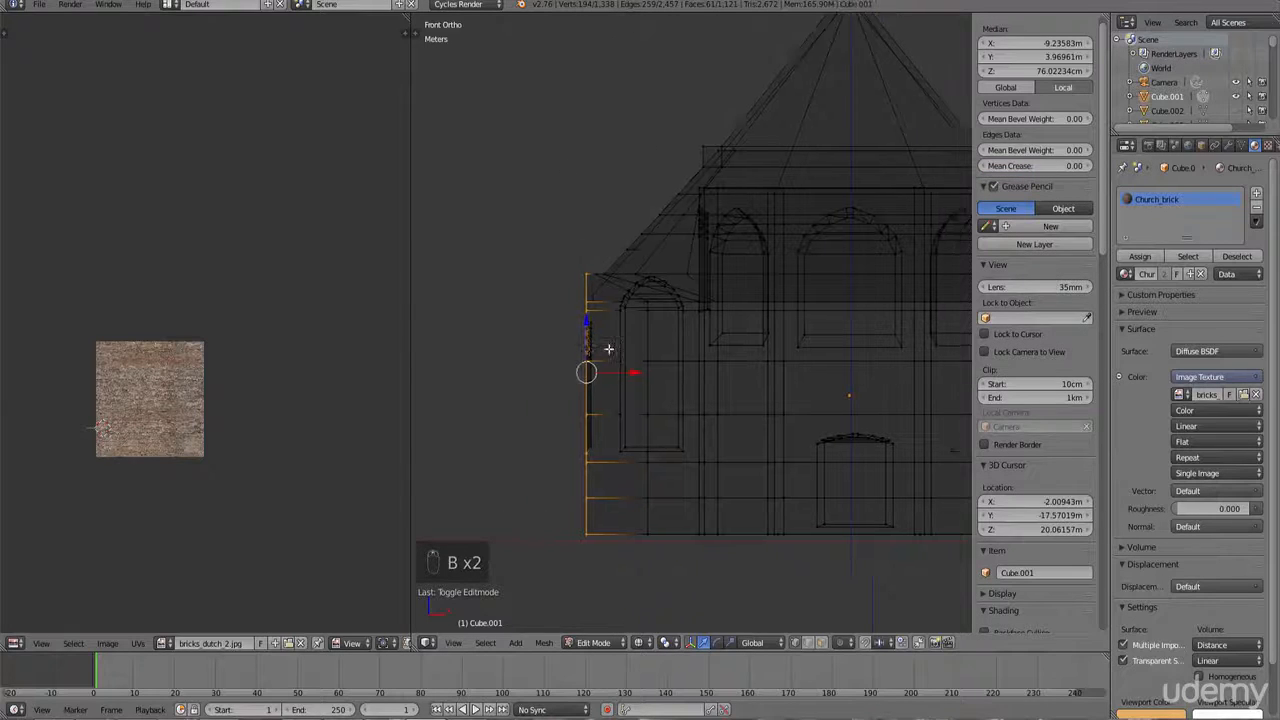
key("b")
left_click_drag(788, 589, 746, 213)
scroll(757, 234, "down", 3)
Step: Unwrap the side wall with Project From View from the side and scale its UVs up by about 2.28
key("z")
middle_click_drag(757, 236, 590, 274)
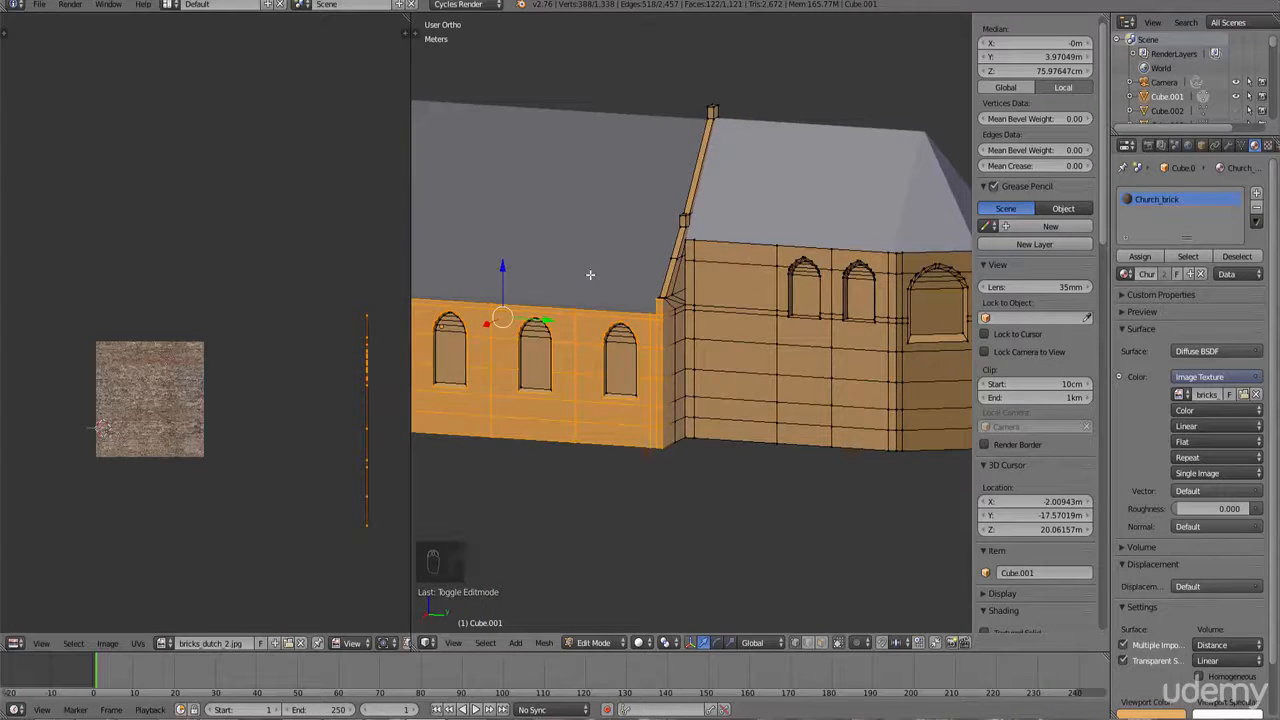
key("KP_1")
key("KP_4")
key("KP_4")
key("KP_4")
key("KP_4")
key("KP_4")
key("KP_4")
key("KP_4")
key("KP_4")
key("KP_4")
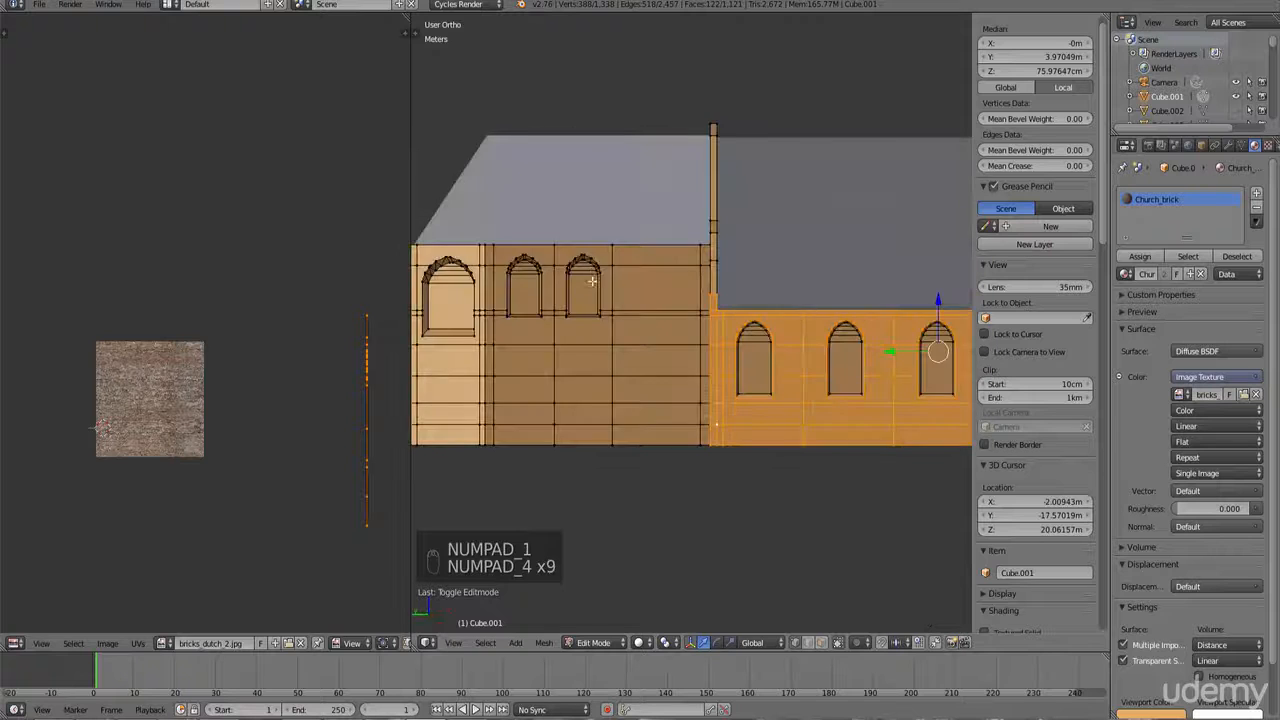
key("u")
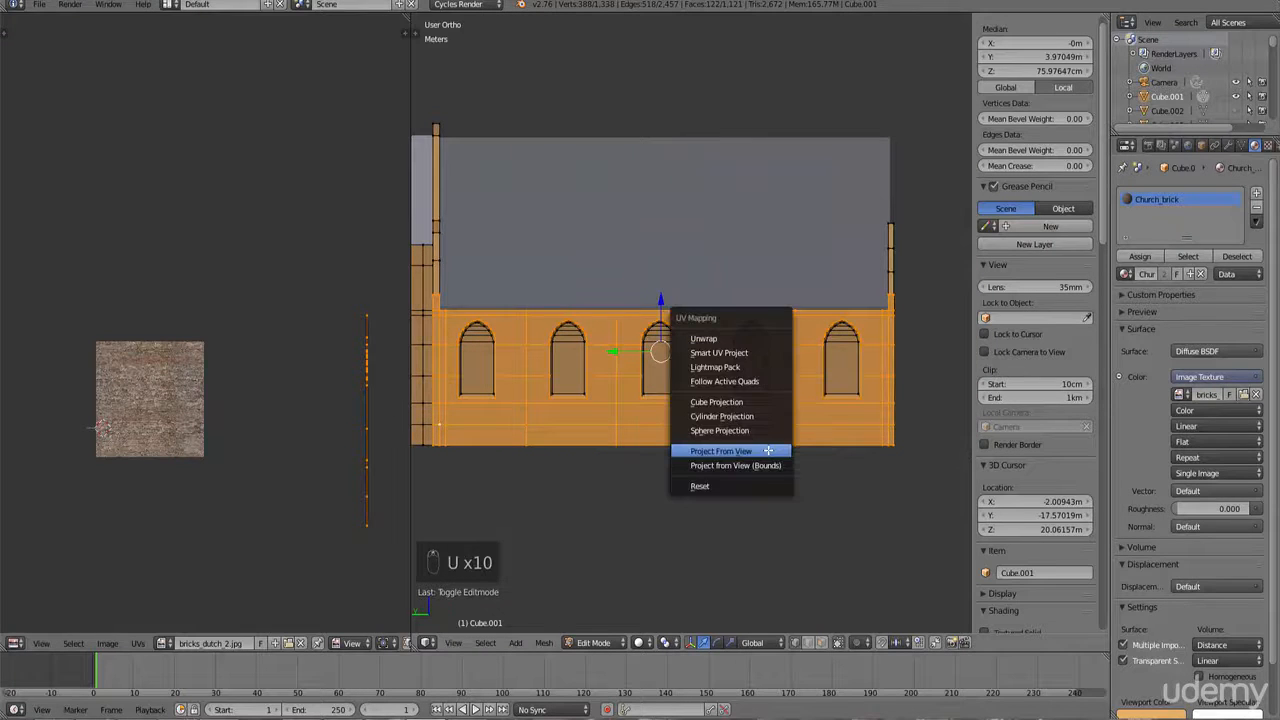
left_click(768, 451)
key("s")
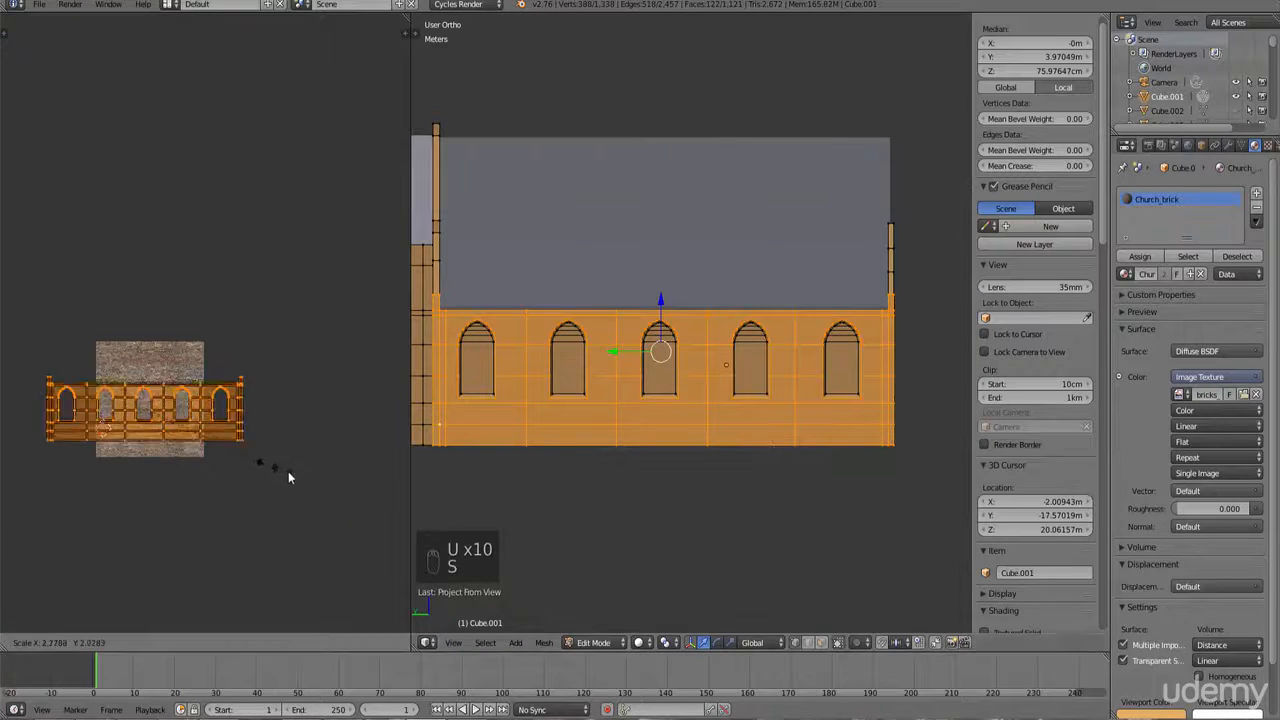
left_click(286, 434)
Step: Move the side wall's UV islands along X in the UV editor
key("g")
key("x")
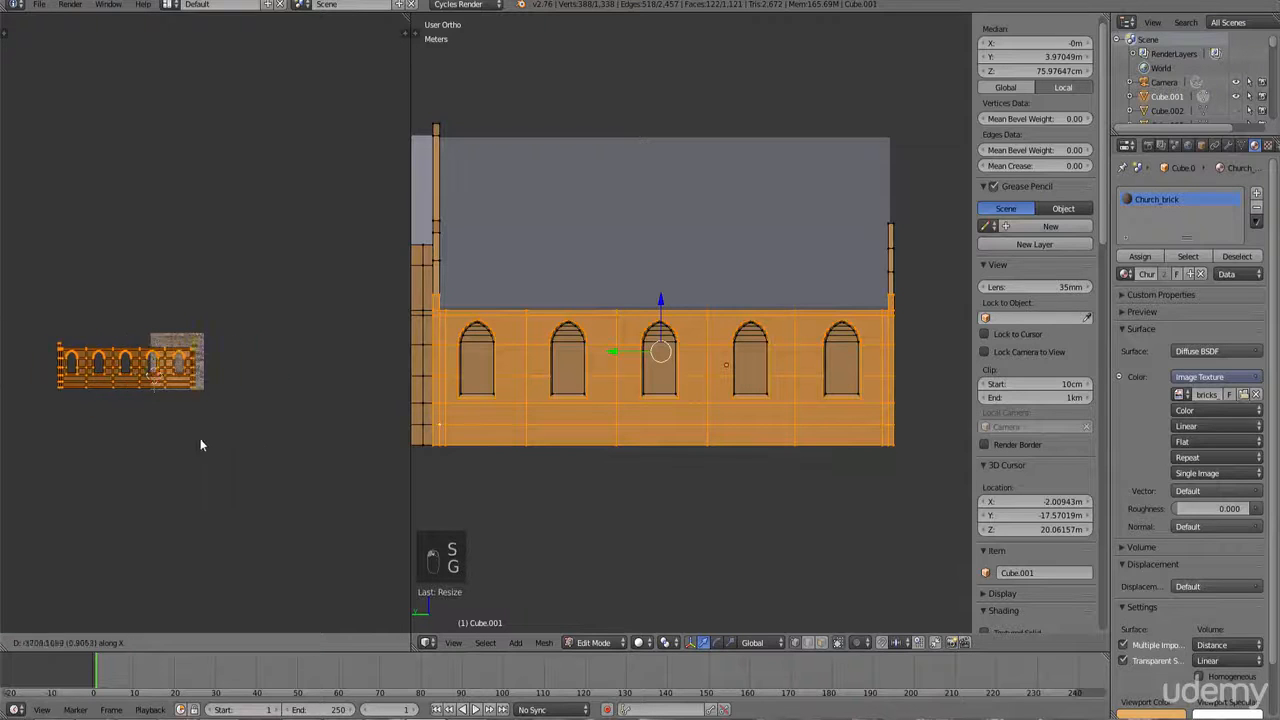
left_click(147, 437)
scroll(723, 394, "down", 4)
key("z")
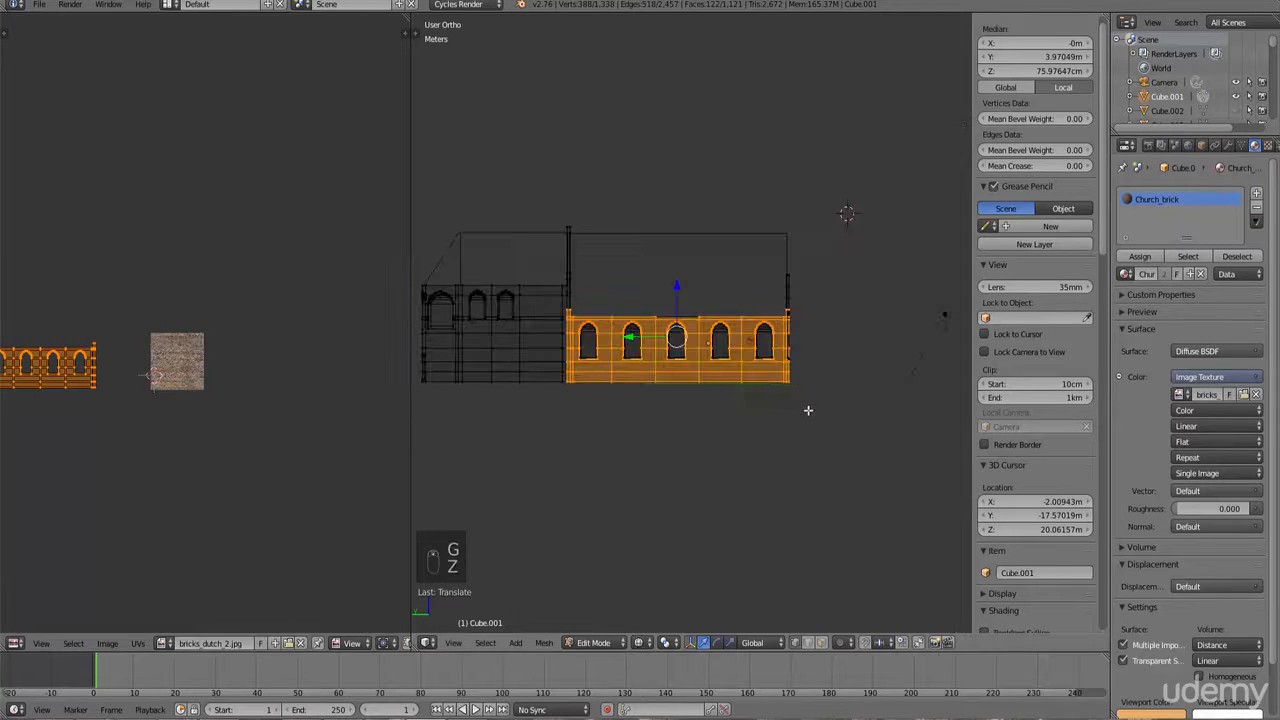
Step: Select the side wall's UV island in the UV editor, including all linked UVs
scroll(820, 411, "up", 3)
scroll(838, 434, "down", 2)
key("b")
left_click_drag(849, 446, 543, 149)
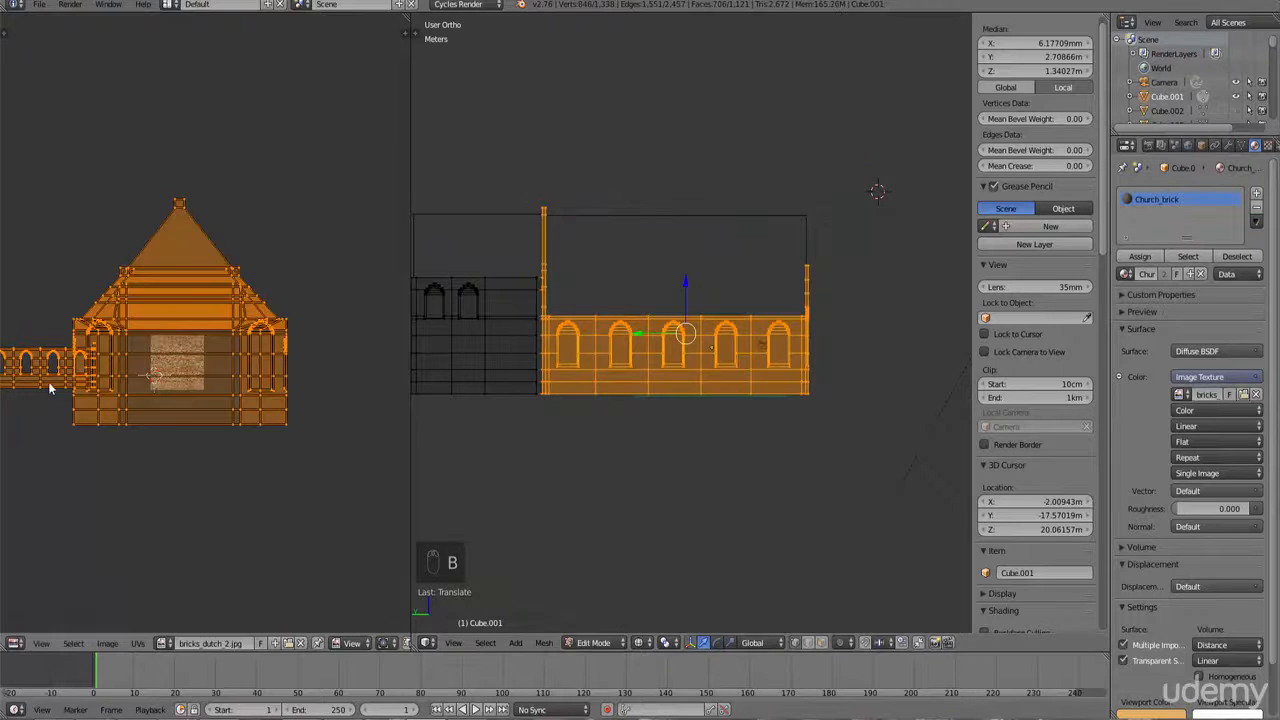
middle_click_drag(219, 329, 369, 285)
right_click(116, 338)
left_click_drag(90, 290, 74, 255)
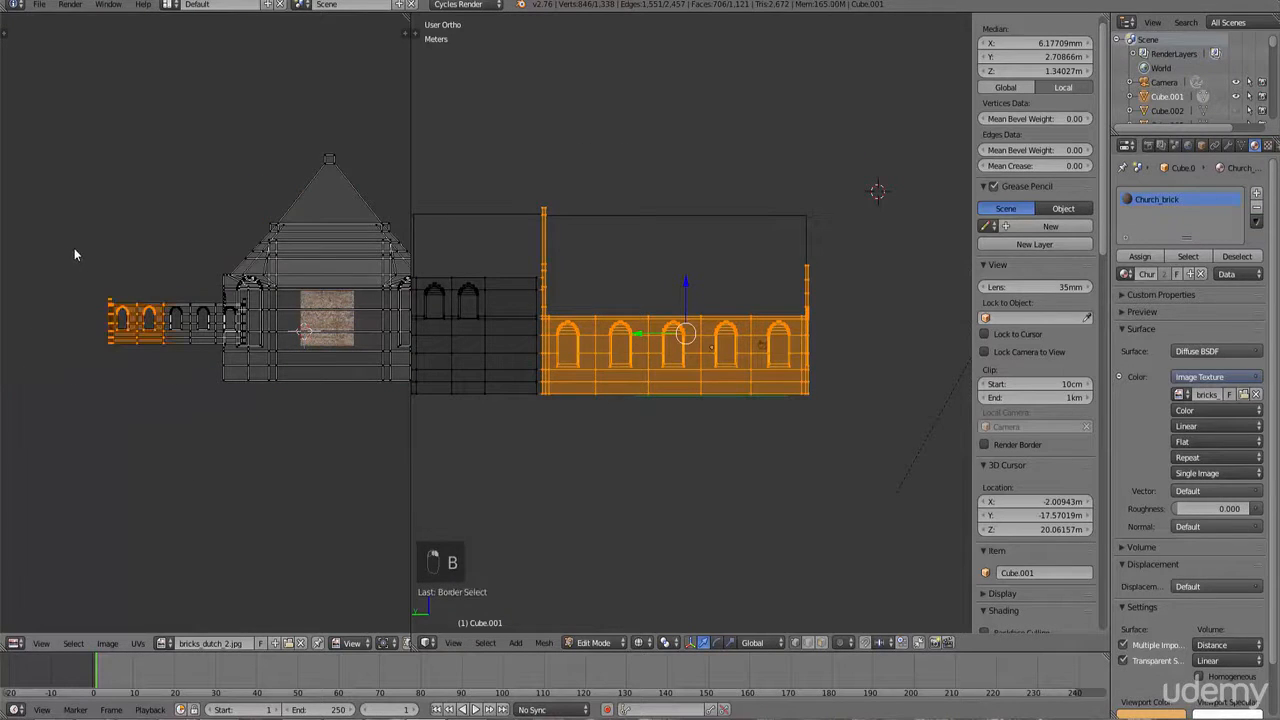
key("ctrl+l")
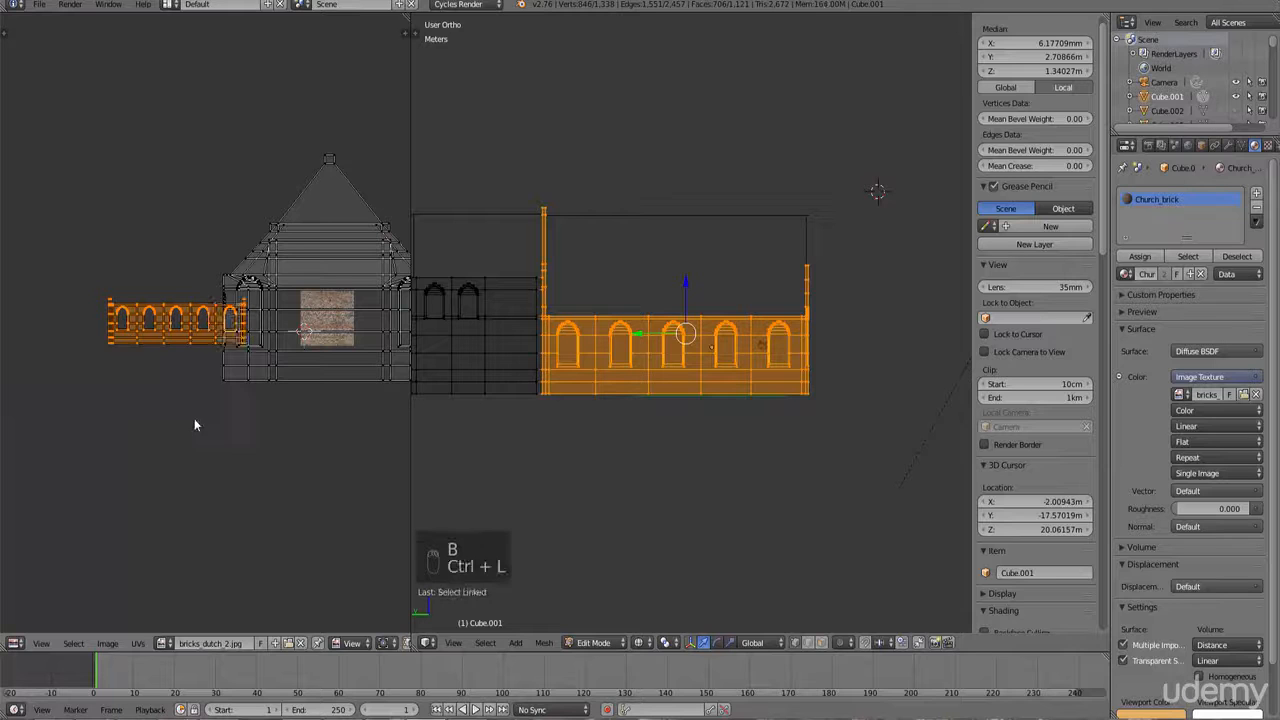
Step: Scale and move the side wall's UV island over the brick image in the UV editor
key("s")
scroll(319, 409, "up", 3)
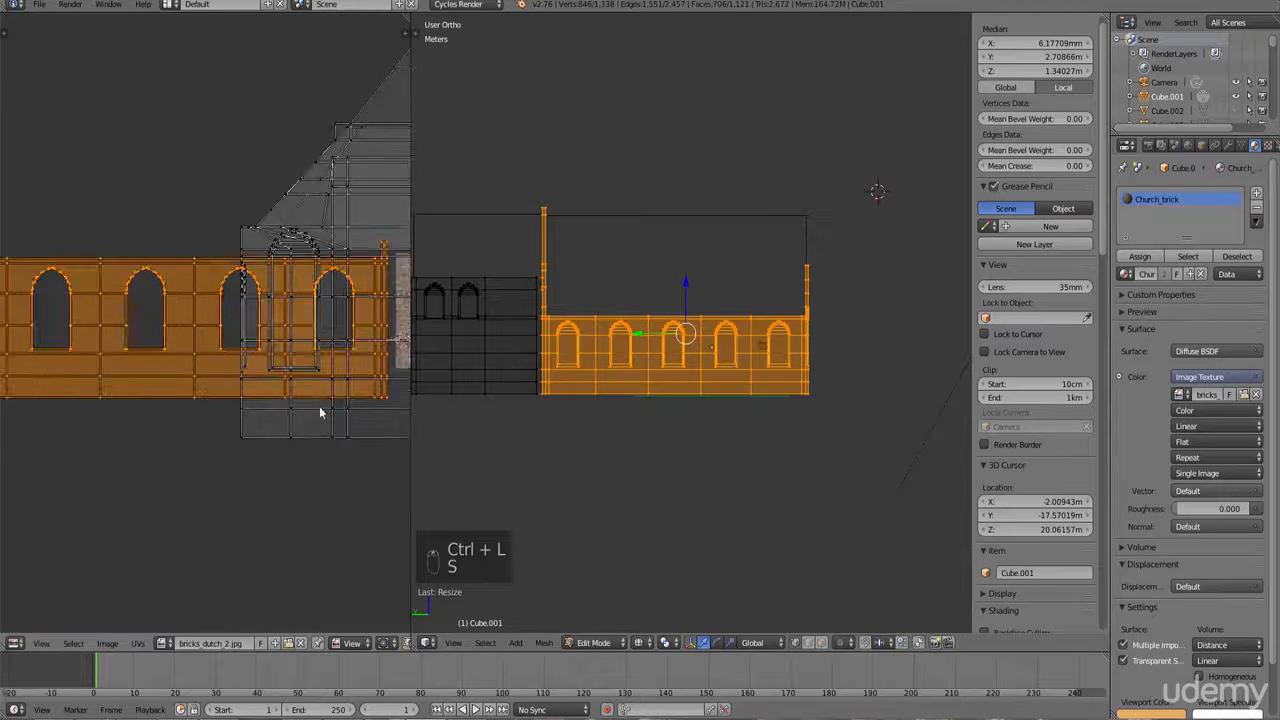
key("g")
left_click(307, 451)
key("s")
left_click(308, 494)
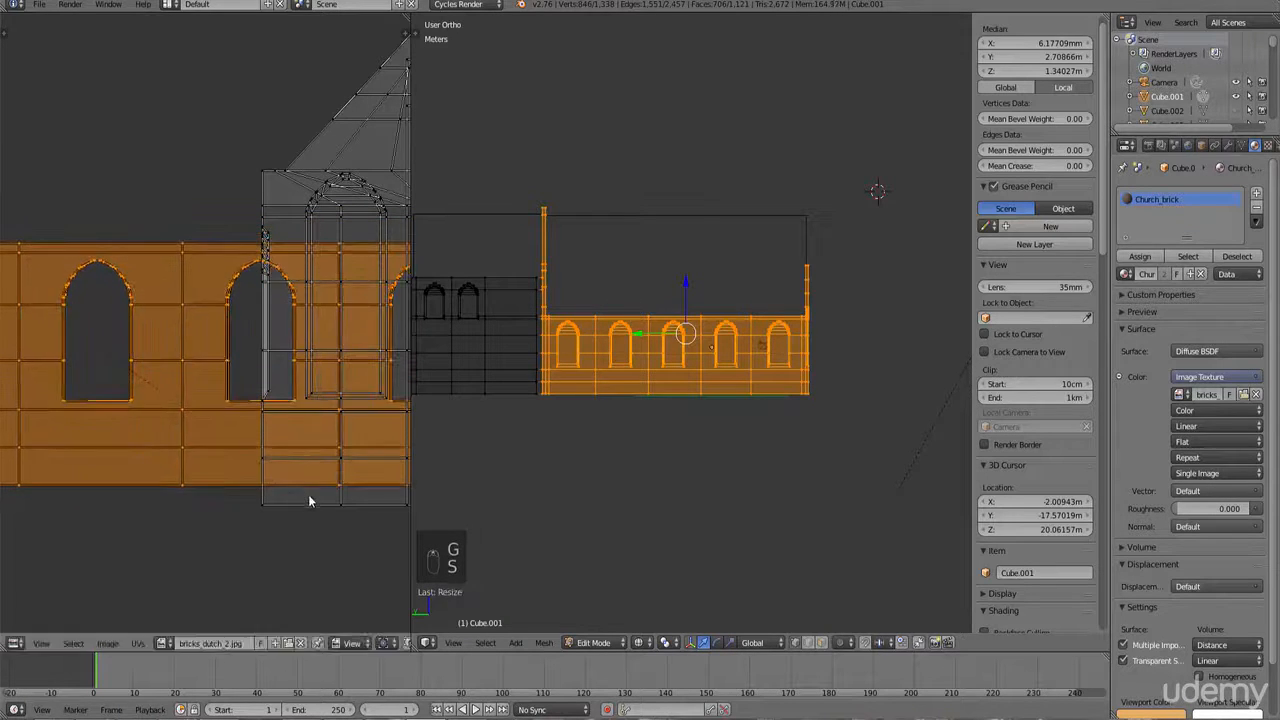
key("g")
left_click(307, 513)
key("s")
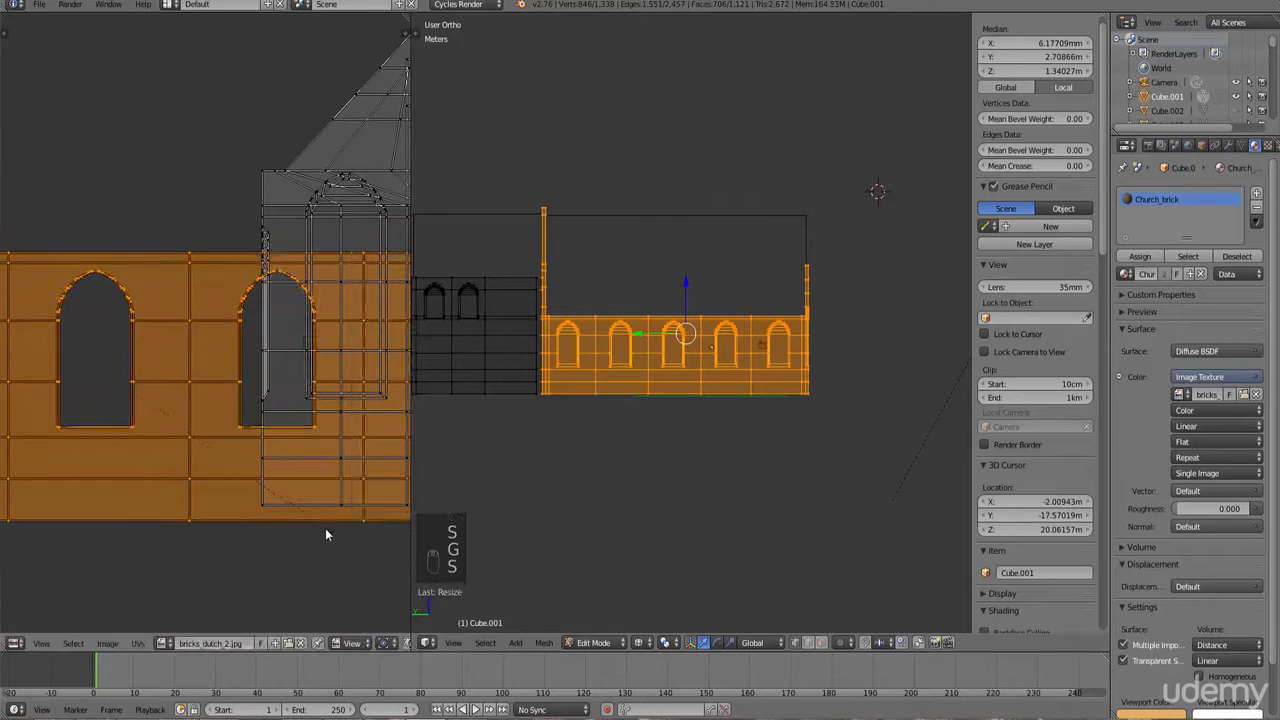
left_click(315, 530)
Step: Refine the side wall UV island's scale and position while checking the wall in the 3D view
middle_click_drag(771, 441, 714, 434)
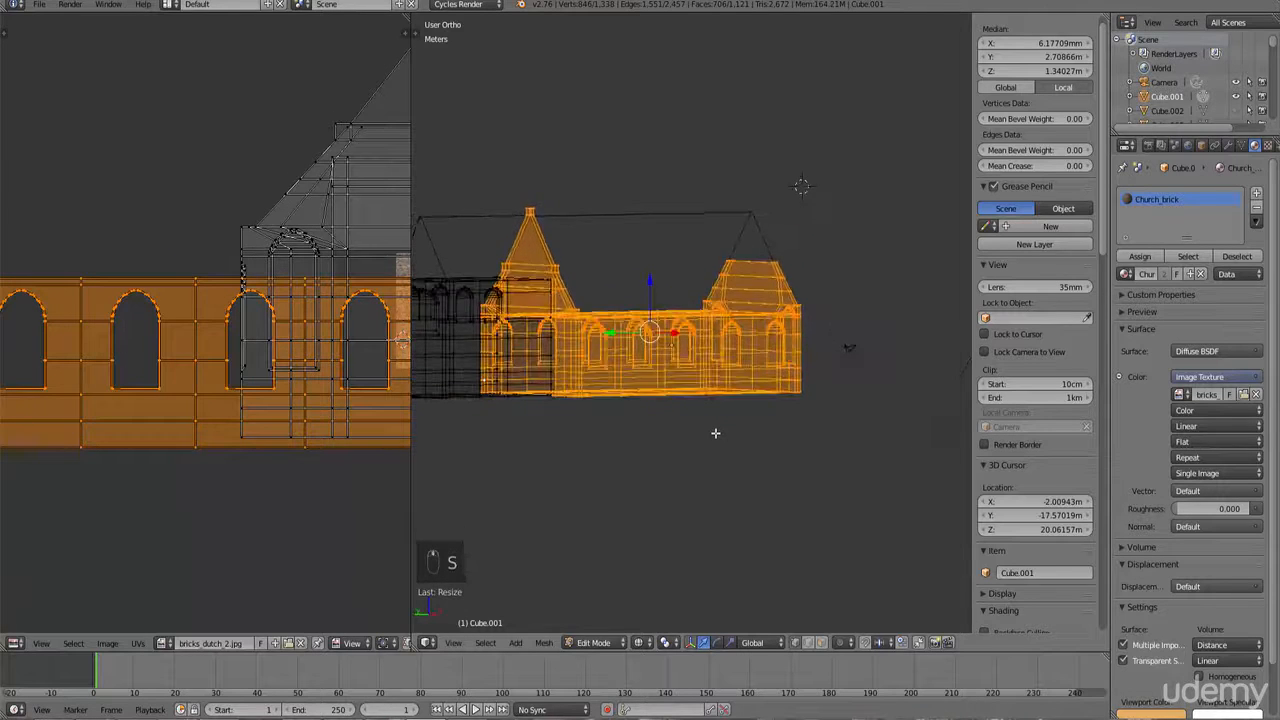
scroll(734, 352, "up", 6)
middle_click_drag(737, 348, 727, 333)
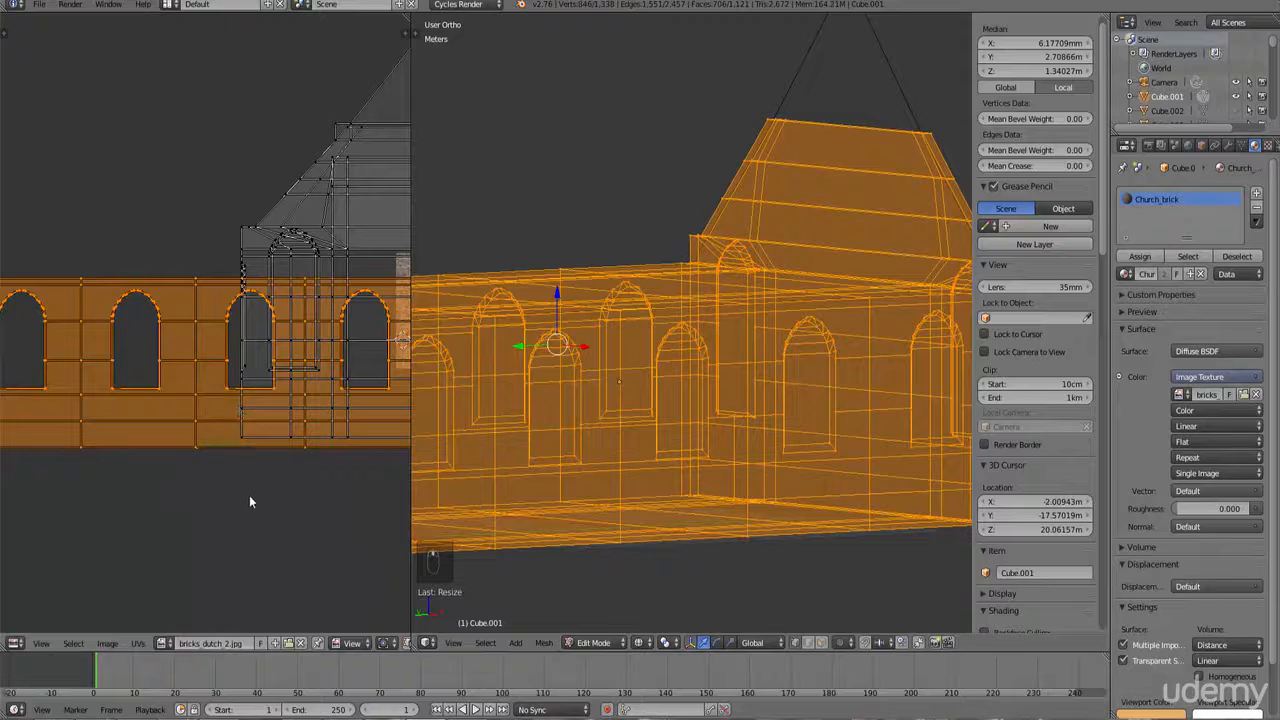
key("g")
key("s")
key("g")
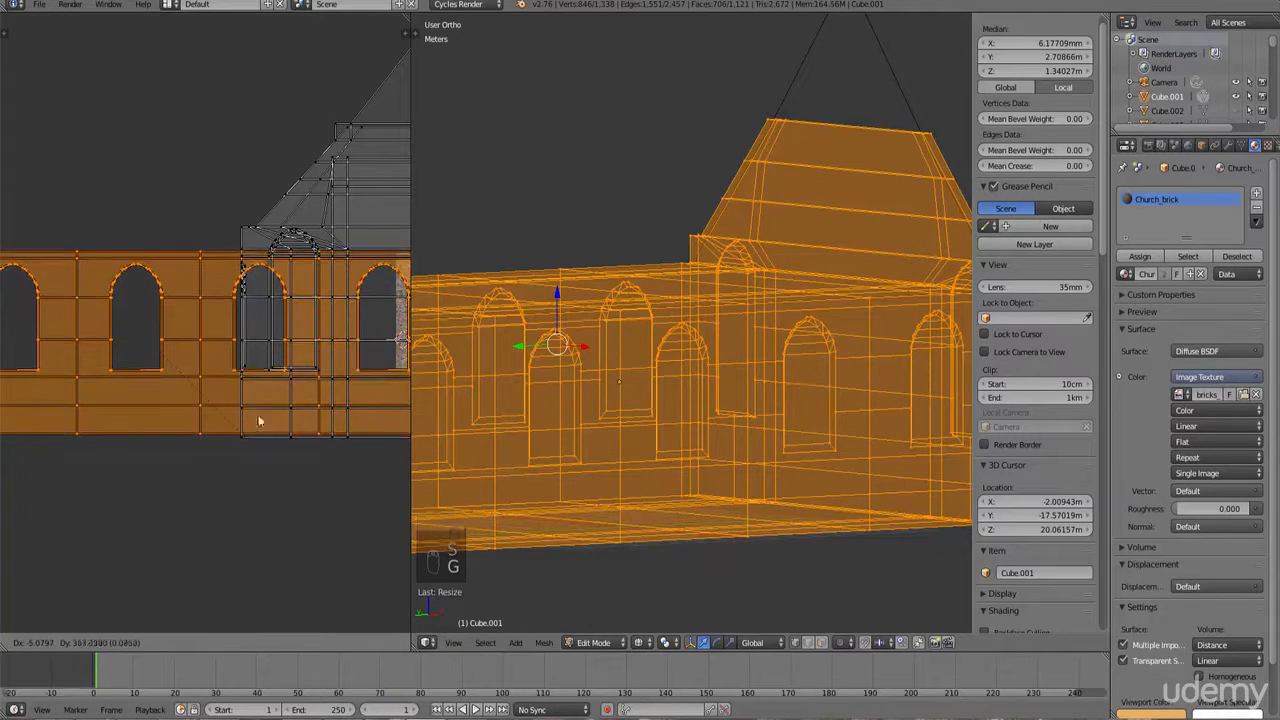
key("s")
key("g")
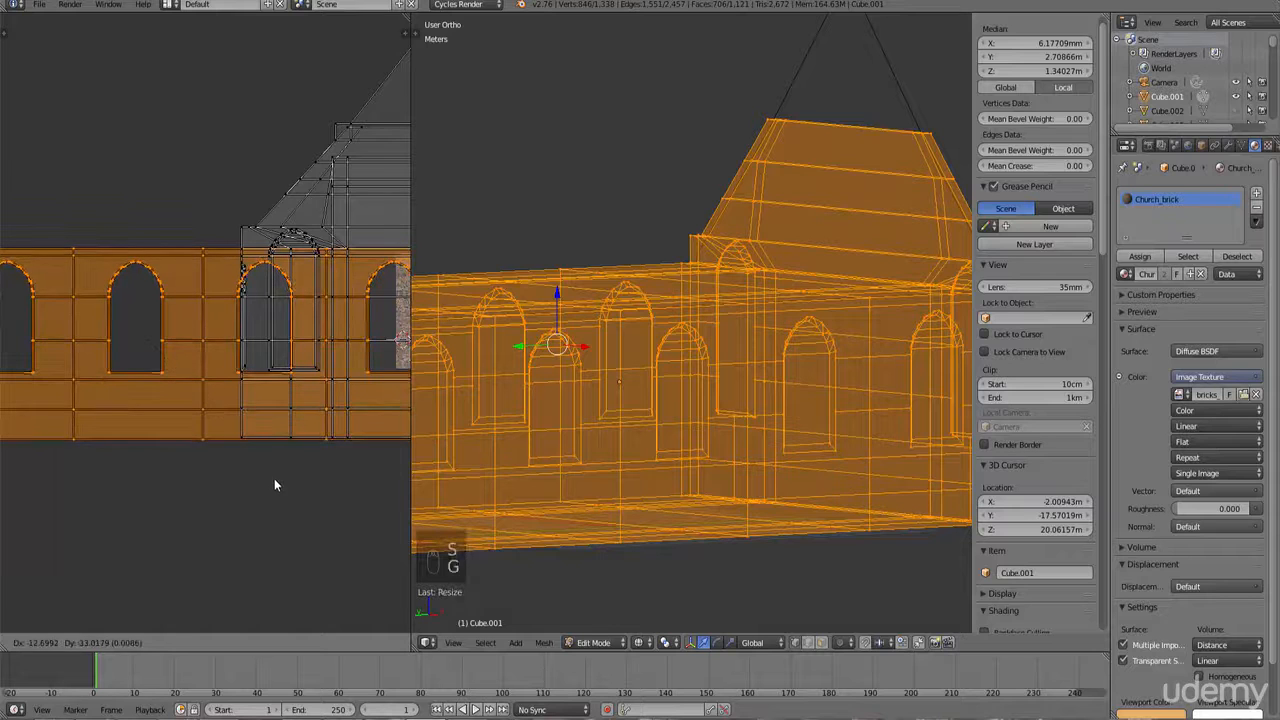
key("s")
left_click(274, 477)
scroll(273, 476, "down", 3)
key("g")
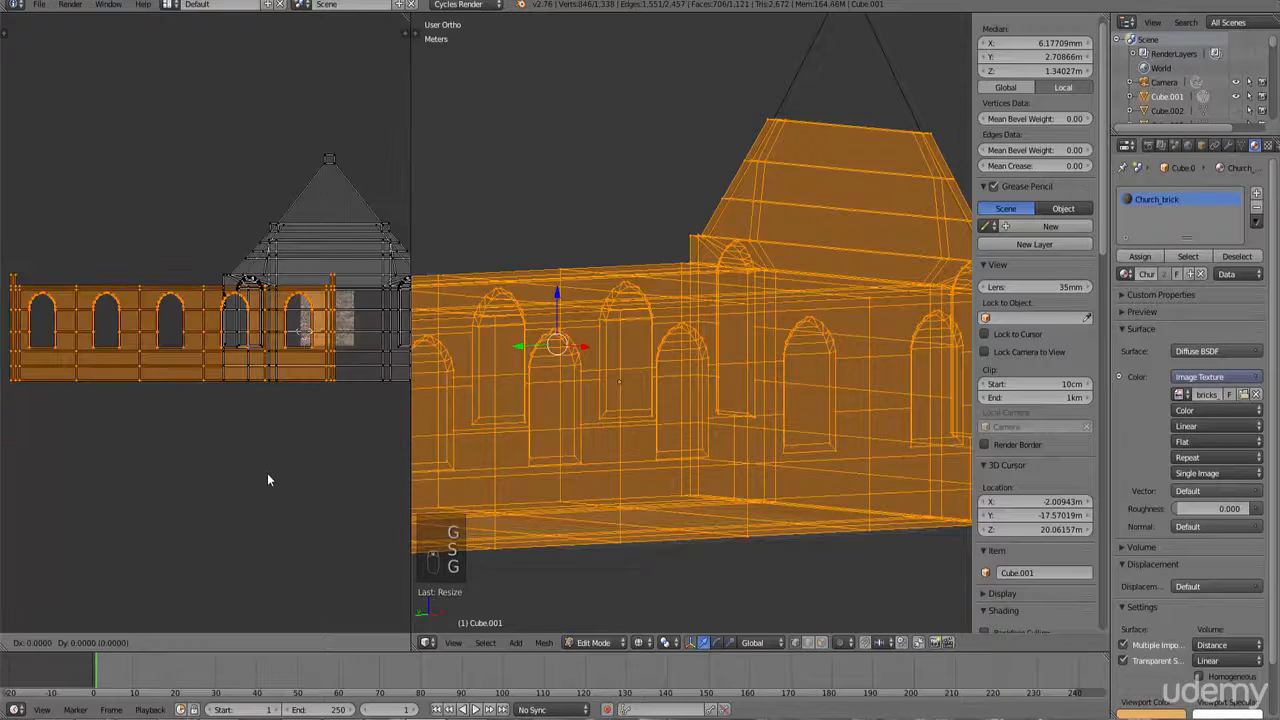
left_click(146, 466)
scroll(205, 398, "up", 2)
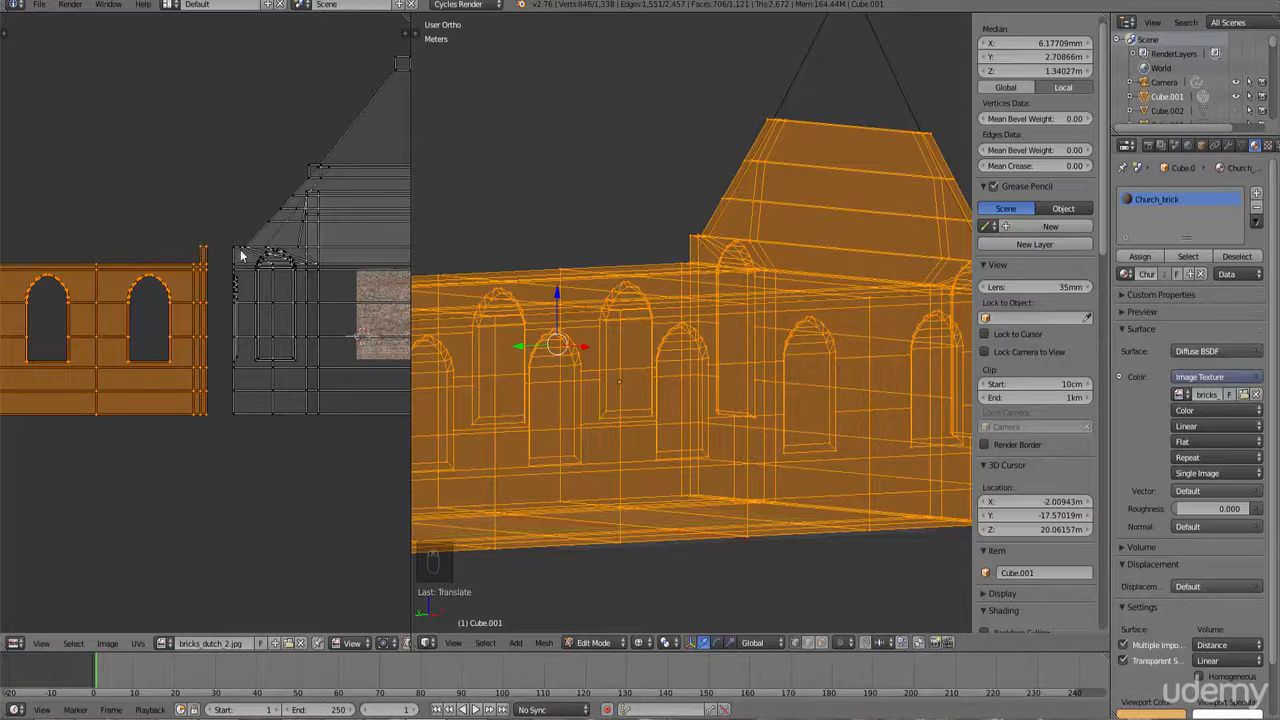
scroll(580, 287, "down", 2)
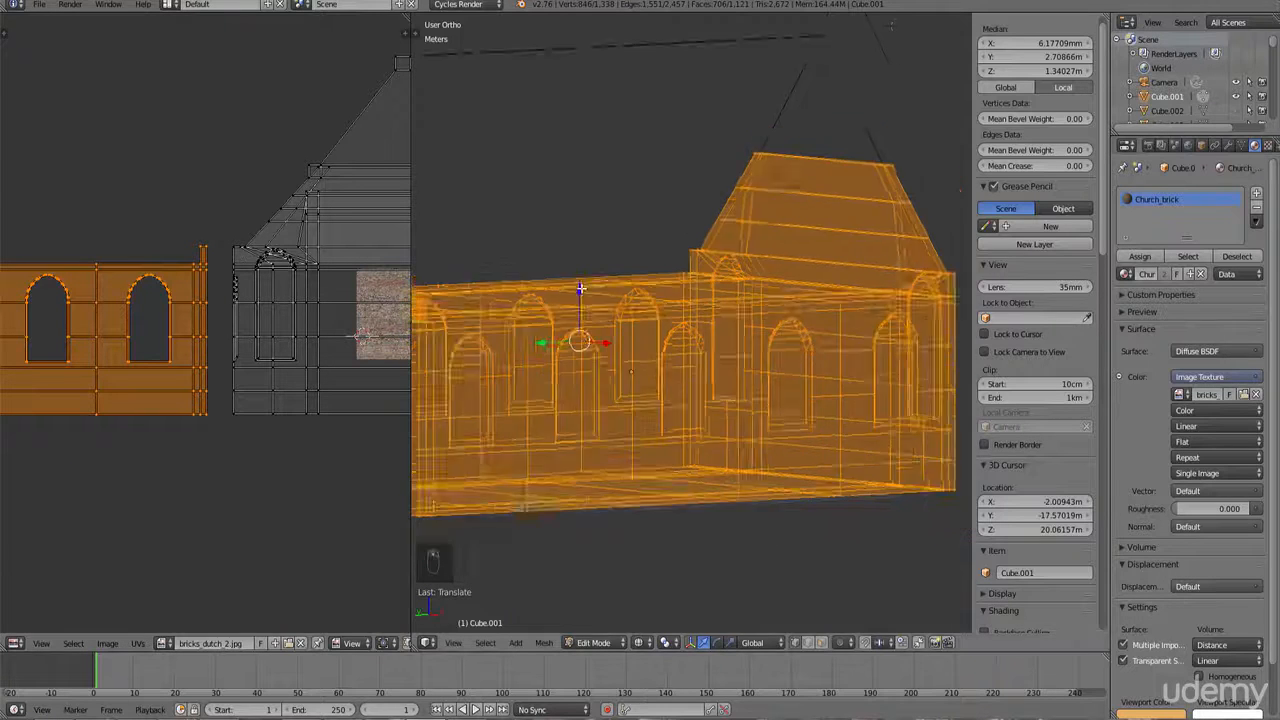
Step: Switch the viewport to Texture shading and leave Edit Mode to inspect the bricked walls
key("z")
scroll(725, 443, "up", 3)
left_click(639, 642)
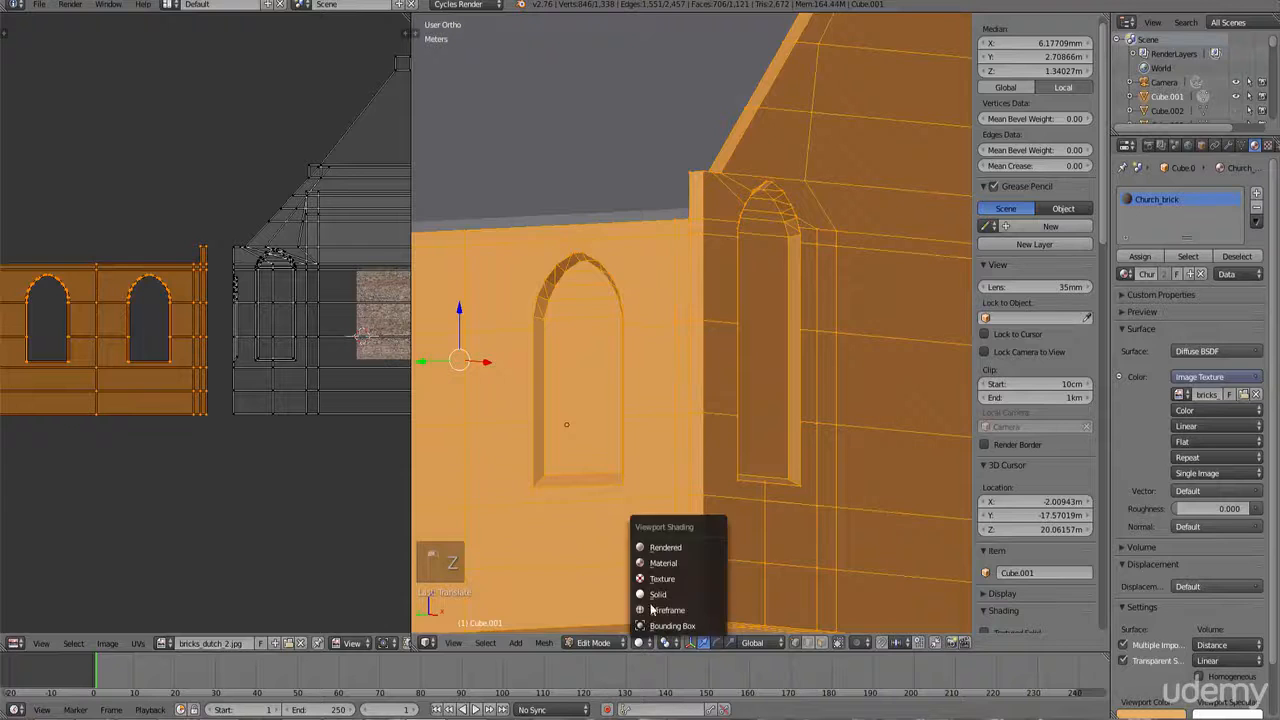
left_click(657, 582)
key("Tab")
scroll(684, 520, "up", 1)
scroll(676, 400, "down", 5)
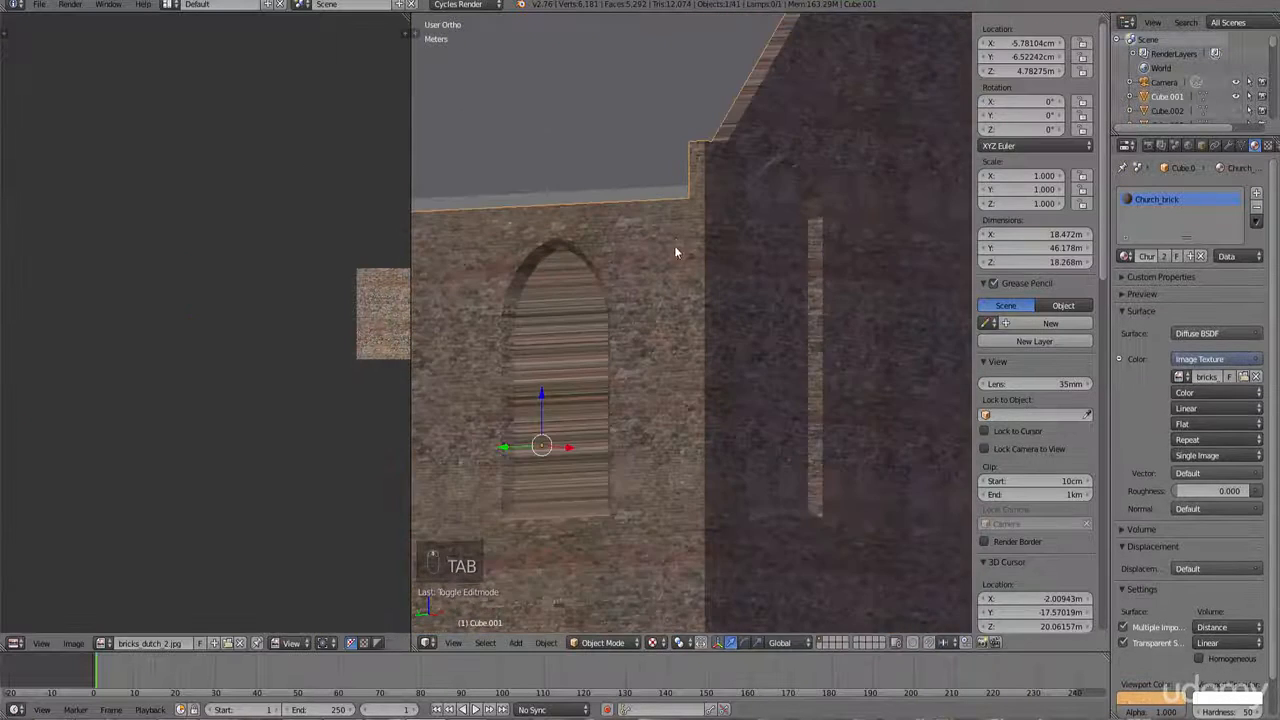
middle_click_drag(707, 374, 782, 373)
scroll(846, 392, "up", 3)
scroll(782, 373, "up", 4)
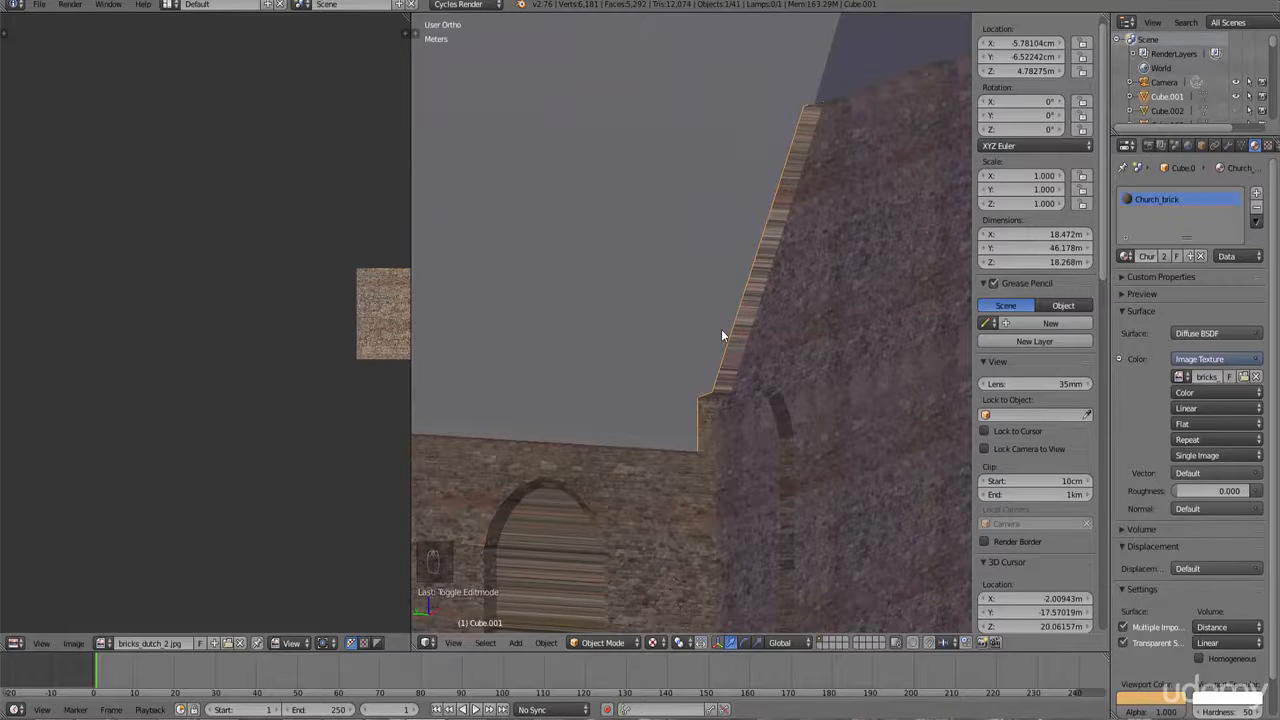
Step: In Edit Mode with edge selection, select the faces of the sloped trim along one gable roof edge
key("KP_1")
scroll(721, 329, "down", 5)
middle_click_drag(698, 333, 933, 332, "shift")
middle_click_drag(614, 244, 720, 352, "shift")
scroll(714, 389, "up", 5)
key("Tab")
right_click(687, 495)
key("z")
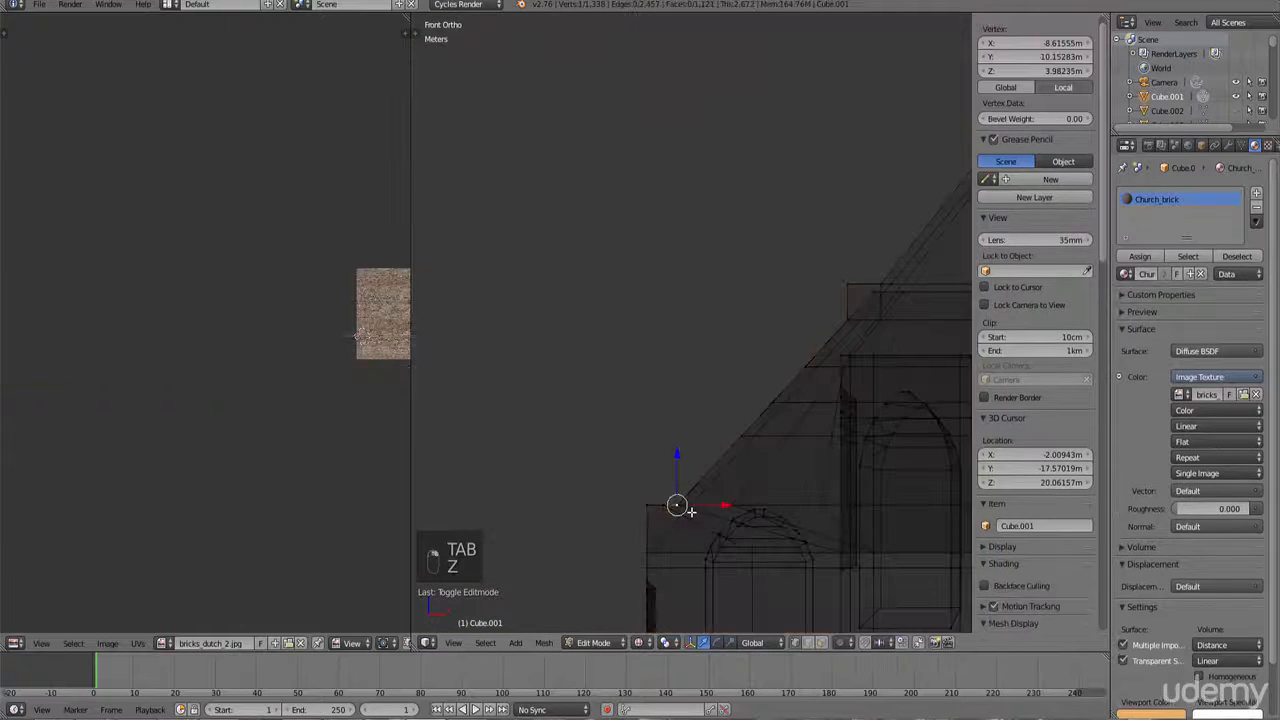
key("b")
left_click_drag(589, 474, 688, 511)
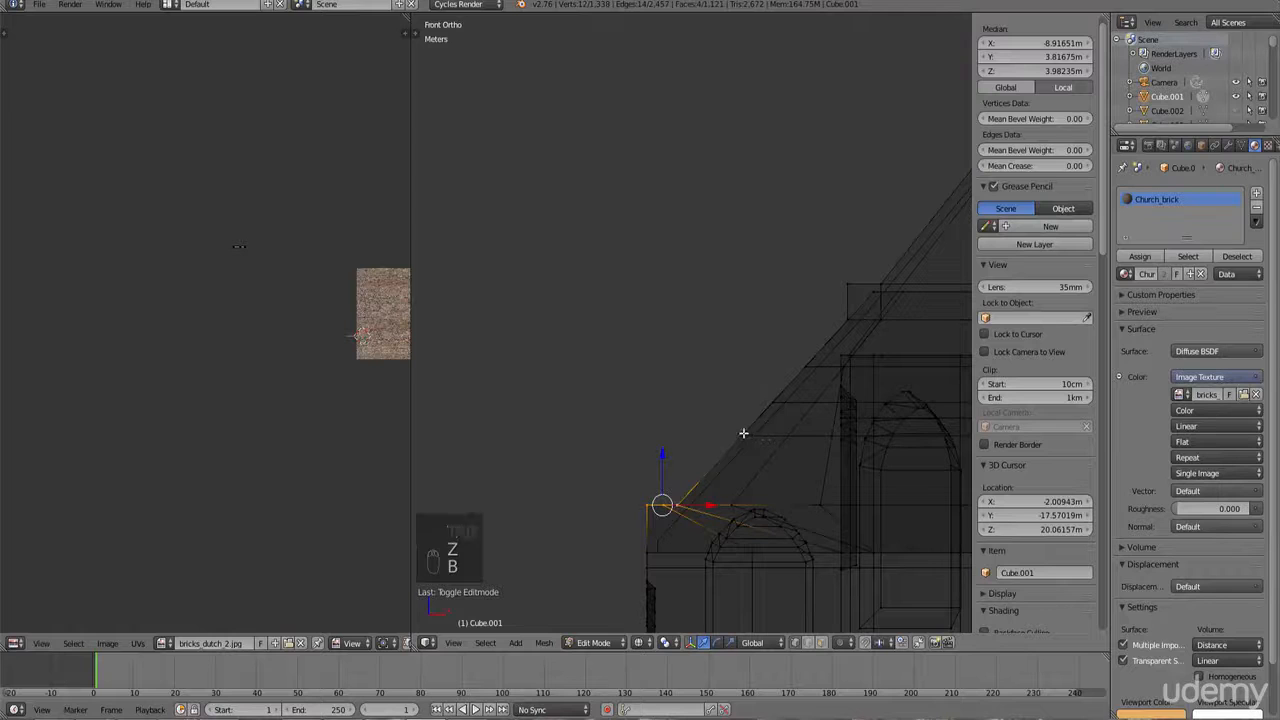
key("c")
right_click(692, 501)
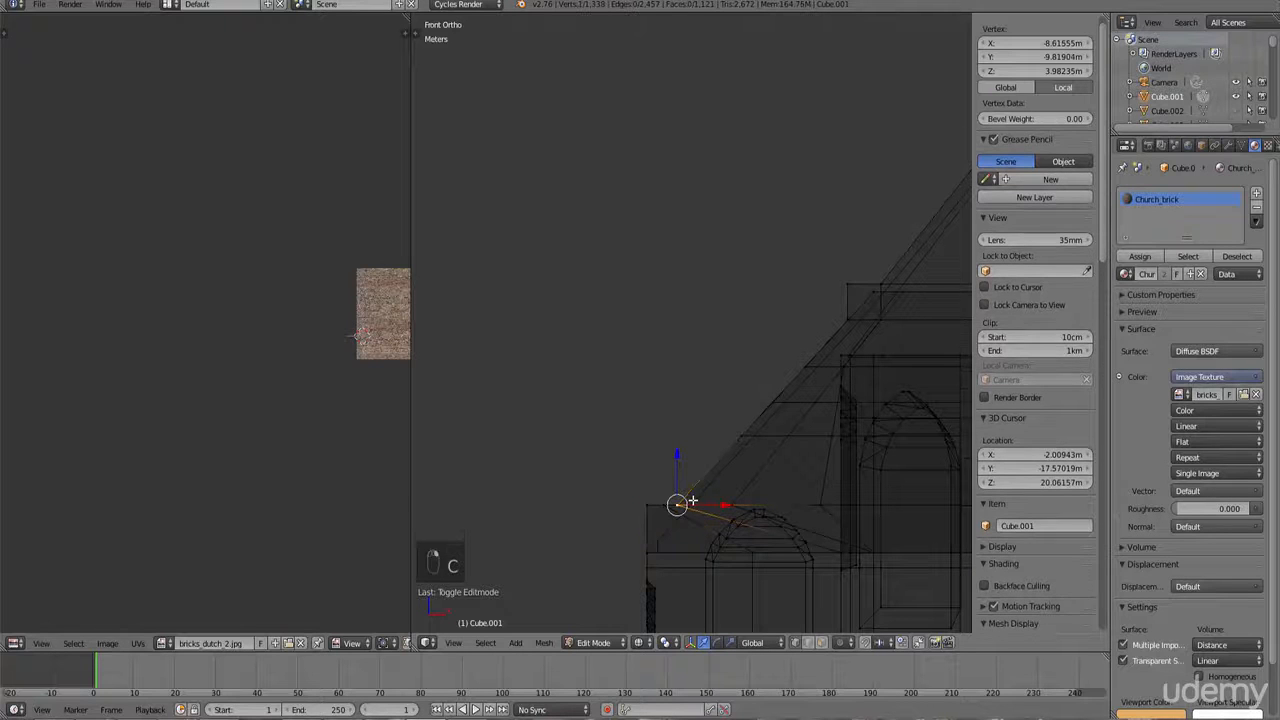
key("ctrl+KP_Decimal")
middle_click_drag(696, 414, 757, 424)
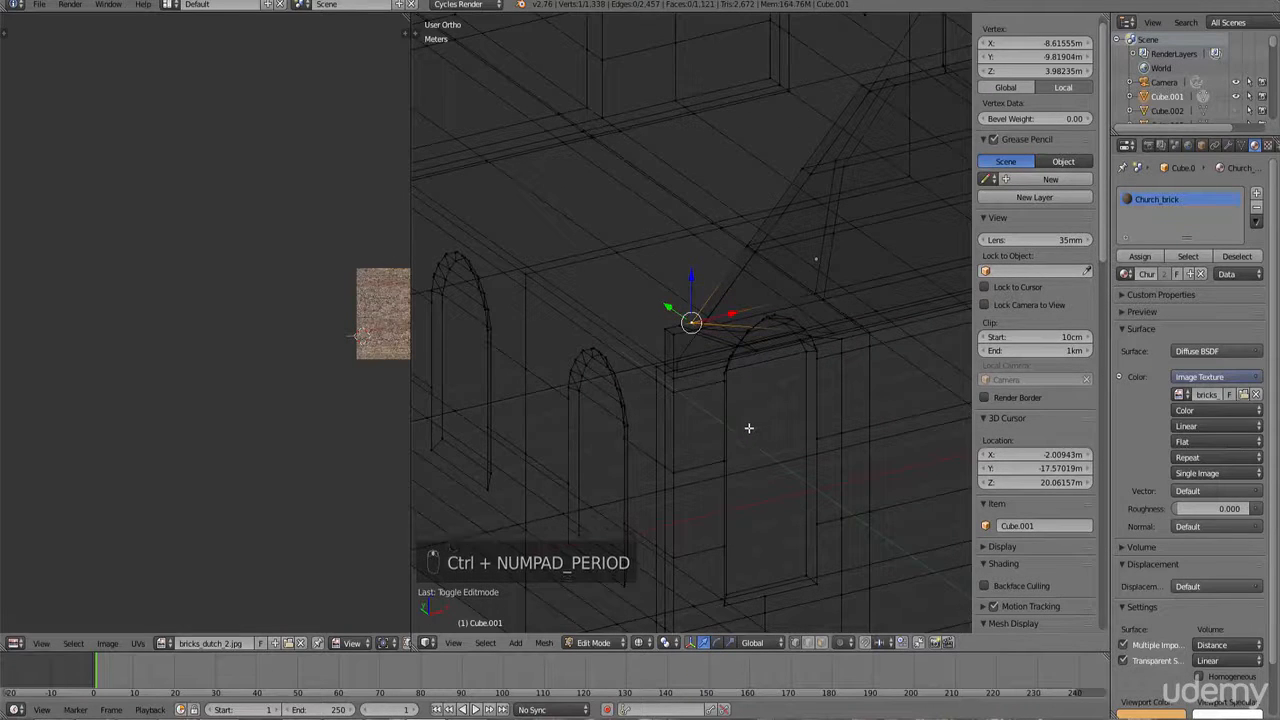
key("ctrl+Tab")
left_click(718, 455)
key("z")
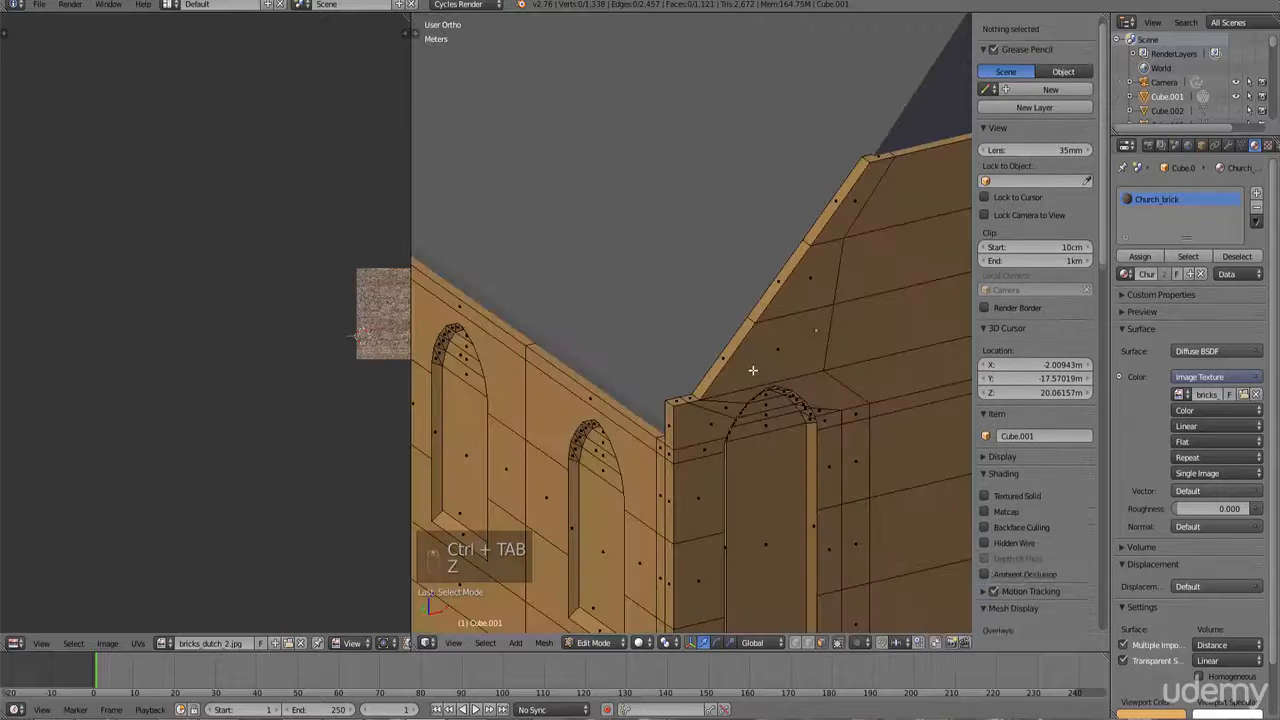
right_click(769, 292)
right_click(829, 214, "shift")
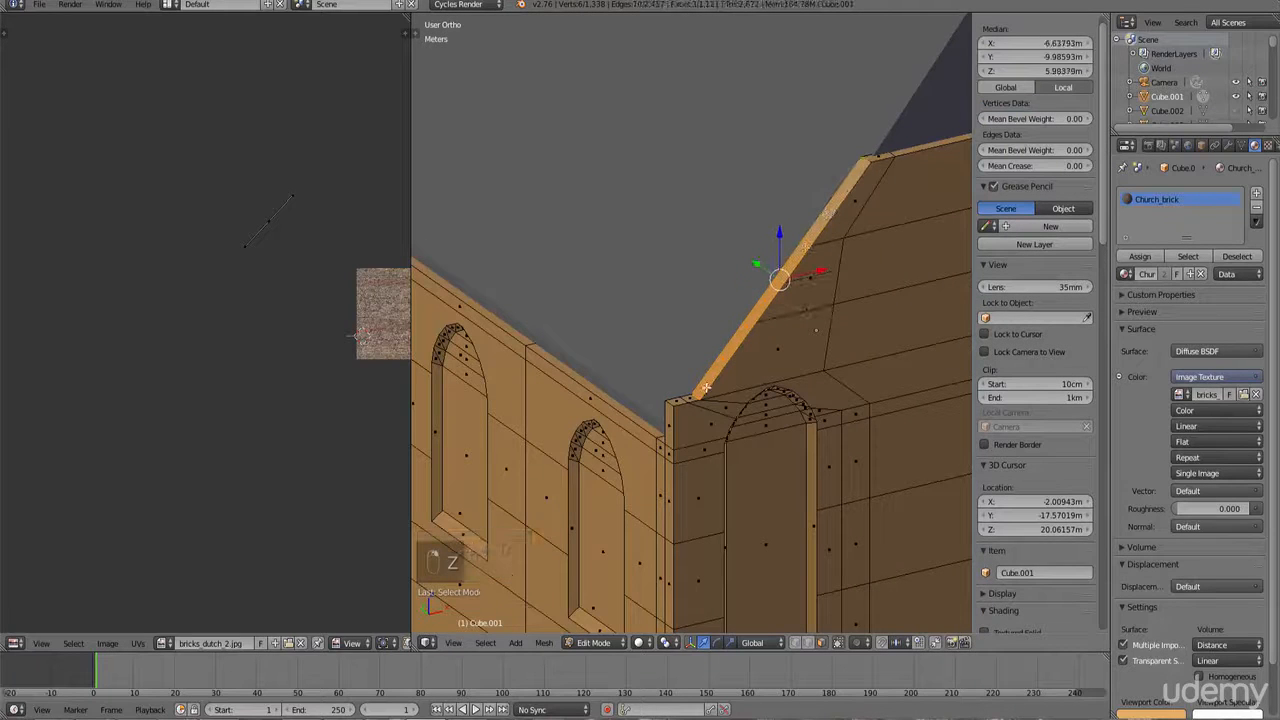
scroll(697, 385, "up", 1)
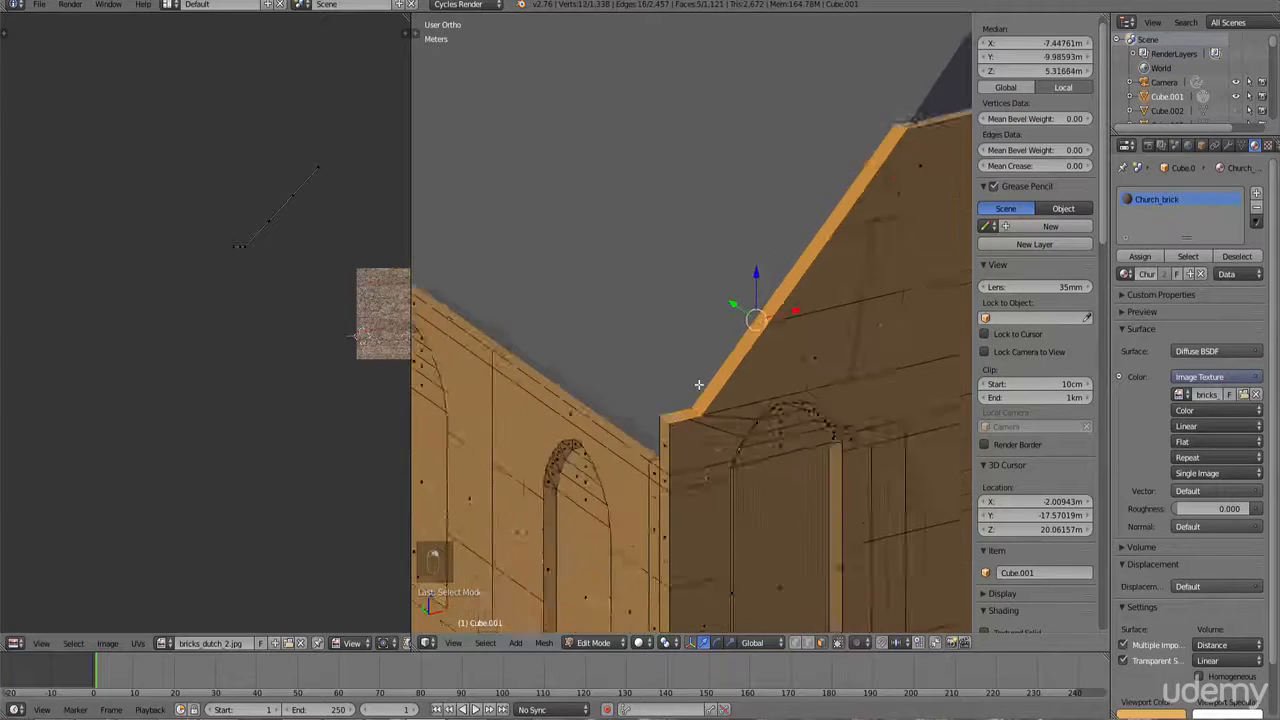
scroll(697, 386, "down", 2)
middle_click_drag(697, 387, 590, 386, "shift")
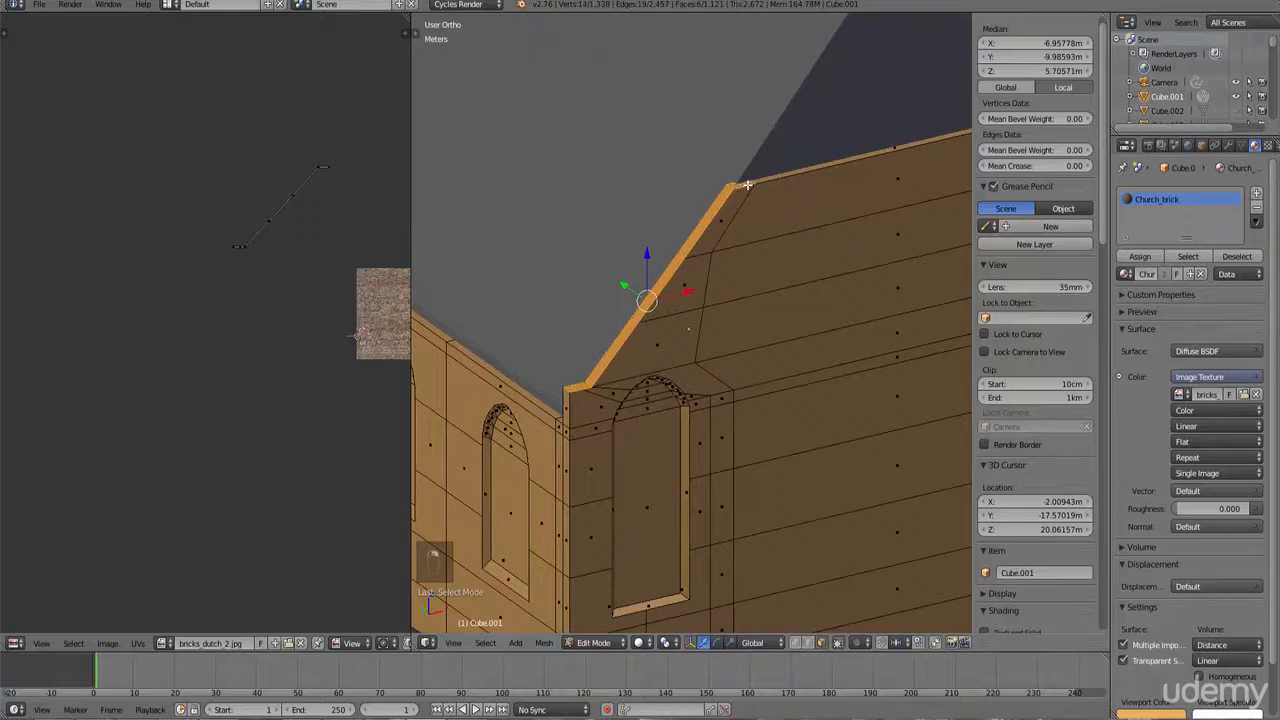
scroll(766, 369, "down", 3)
middle_click_drag(766, 369, 781, 409)
Step: Rotate the view to face the trim strip and unwrap it with Project From View
key("KP_1")
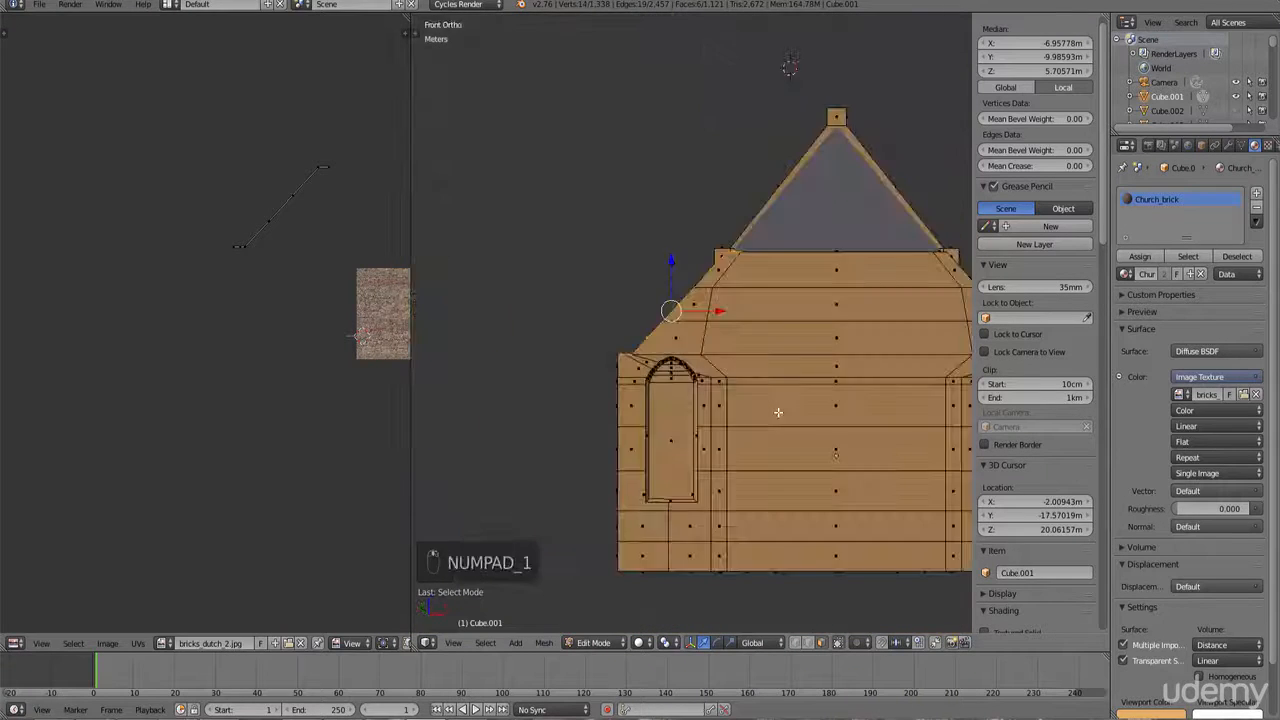
key("KP_4")
key("KP_4")
key("KP_4")
key("KP_4")
key("KP_4")
key("KP_4")
key("KP_4")
key("KP_4")
key("KP_4")
key("KP_8")
key("KP_8")
key("KP_8")
key("KP_8")
key("KP_8")
key("KP_8")
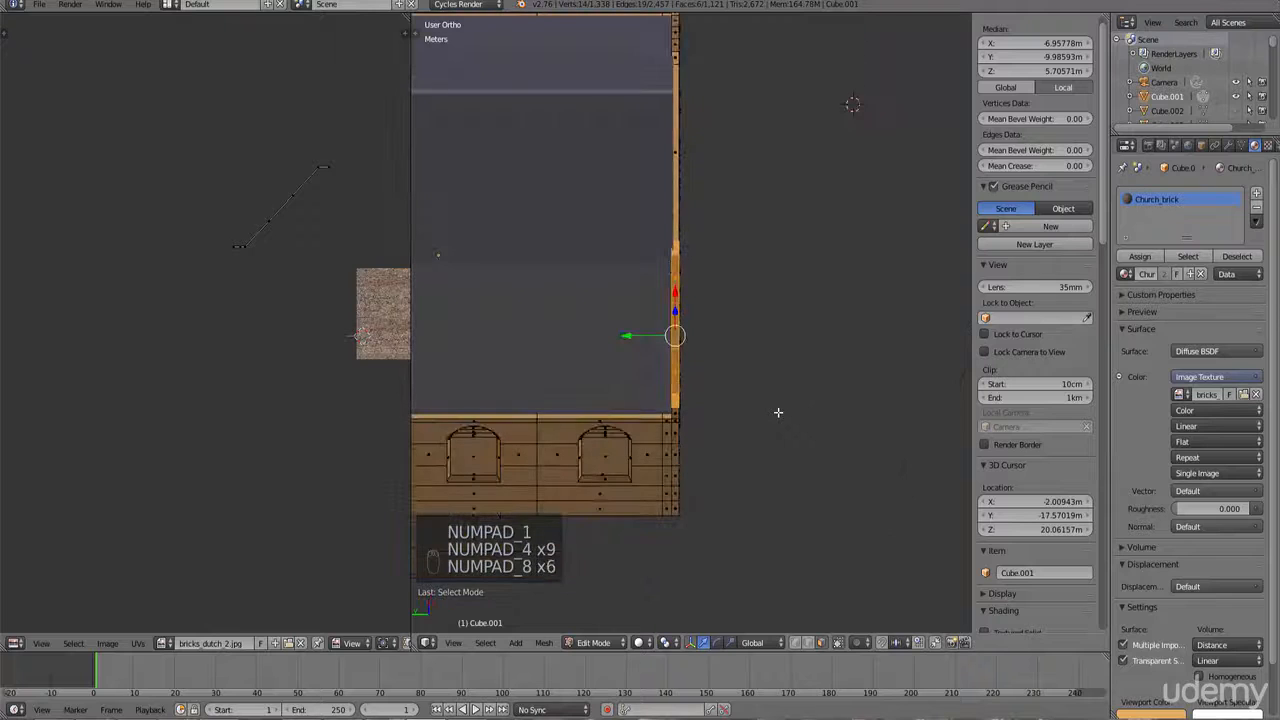
key("u")
left_click(770, 410)
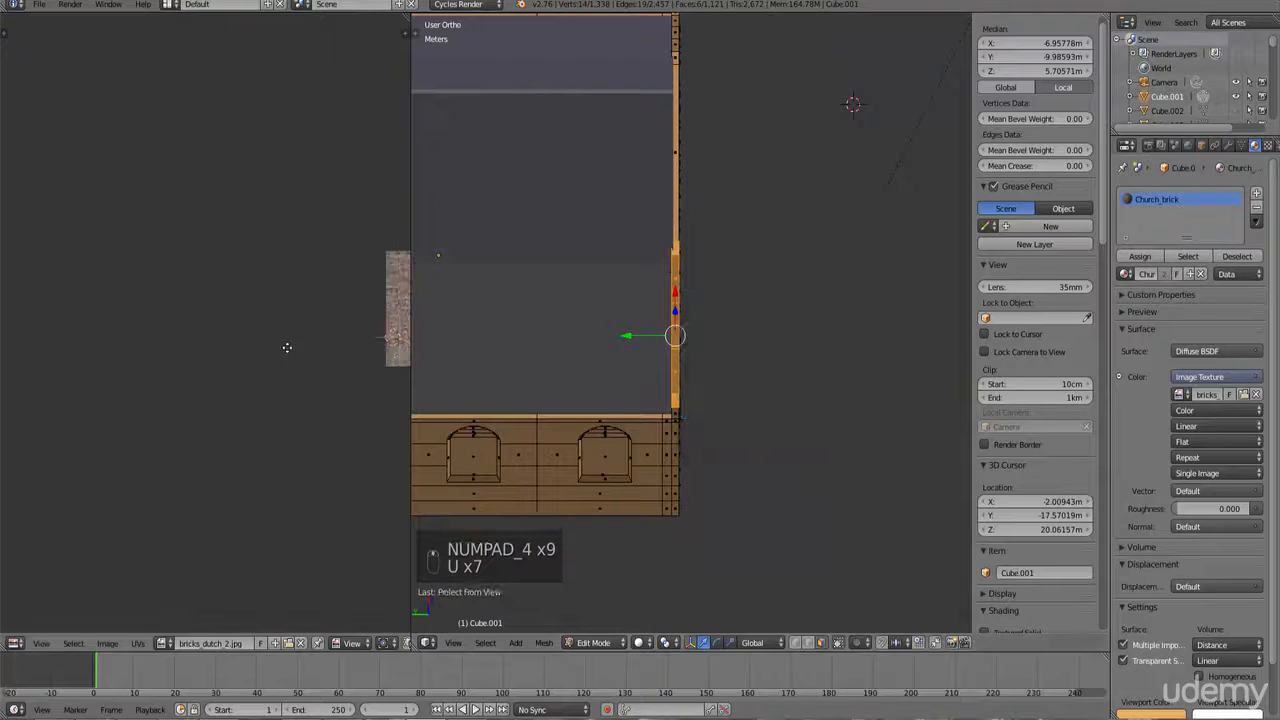
Step: Select the trim's UVs in the UV editor and scale them up over the brick image
key("b")
left_click_drag(177, 223, 250, 352)
scroll(709, 414, "up", 5)
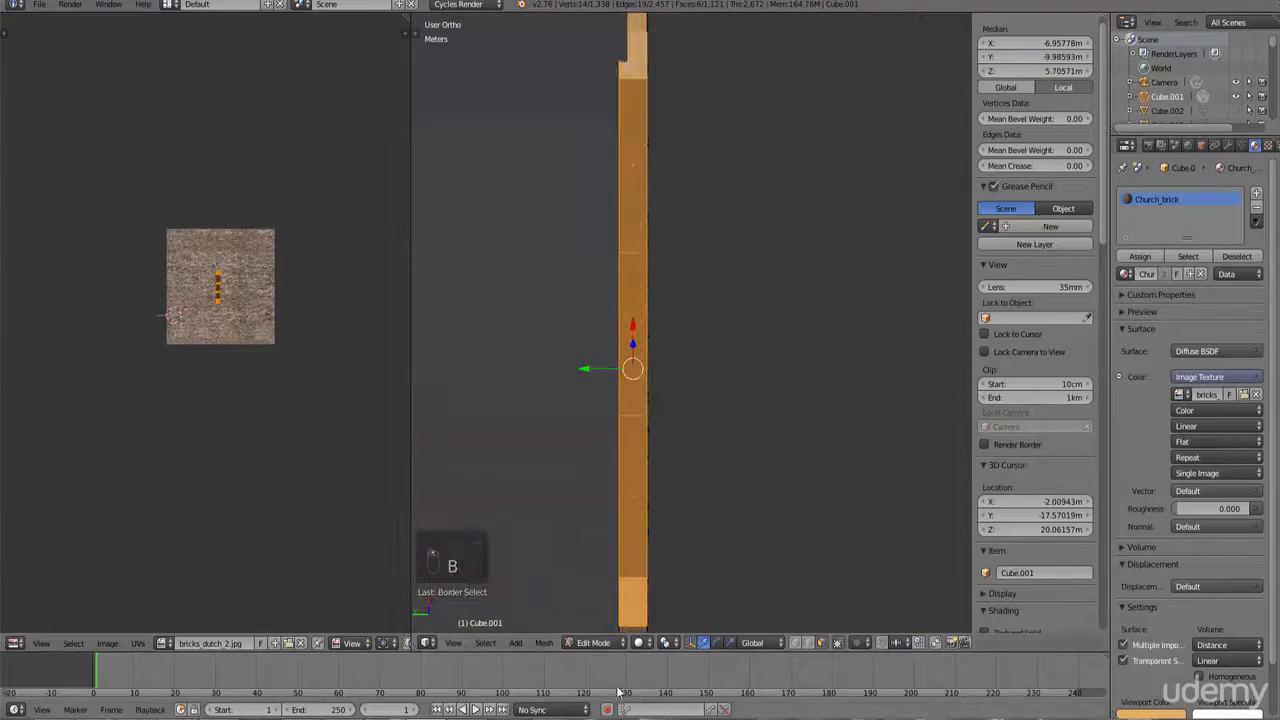
left_click(639, 645)
left_click(660, 580)
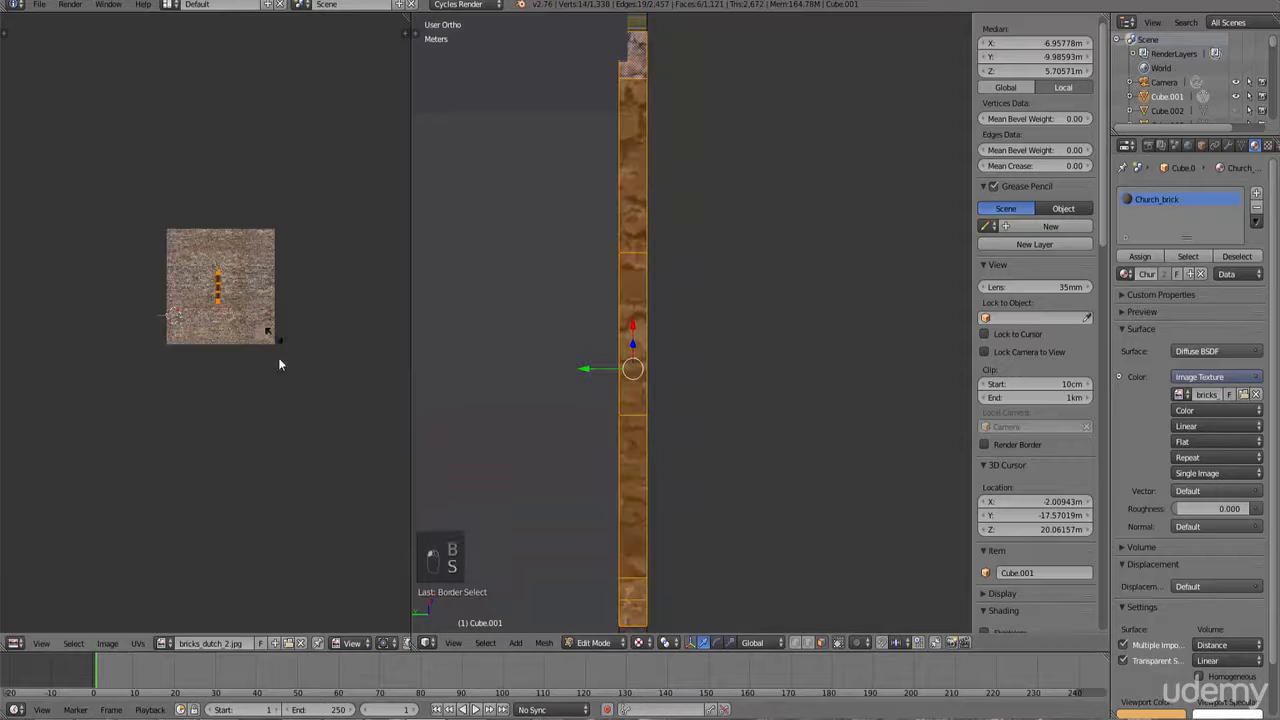
left_click(311, 501)
middle_click_drag(607, 514, 703, 440)
key("s")
left_click(231, 383)
Step: Select the trim strip along the gable's other sloped roof edge in Edit Mode
key("Tab")
scroll(558, 402, "down", 3)
scroll(758, 406, "down", 4)
scroll(703, 404, "up", 5)
key("Tab")
right_click(551, 211)
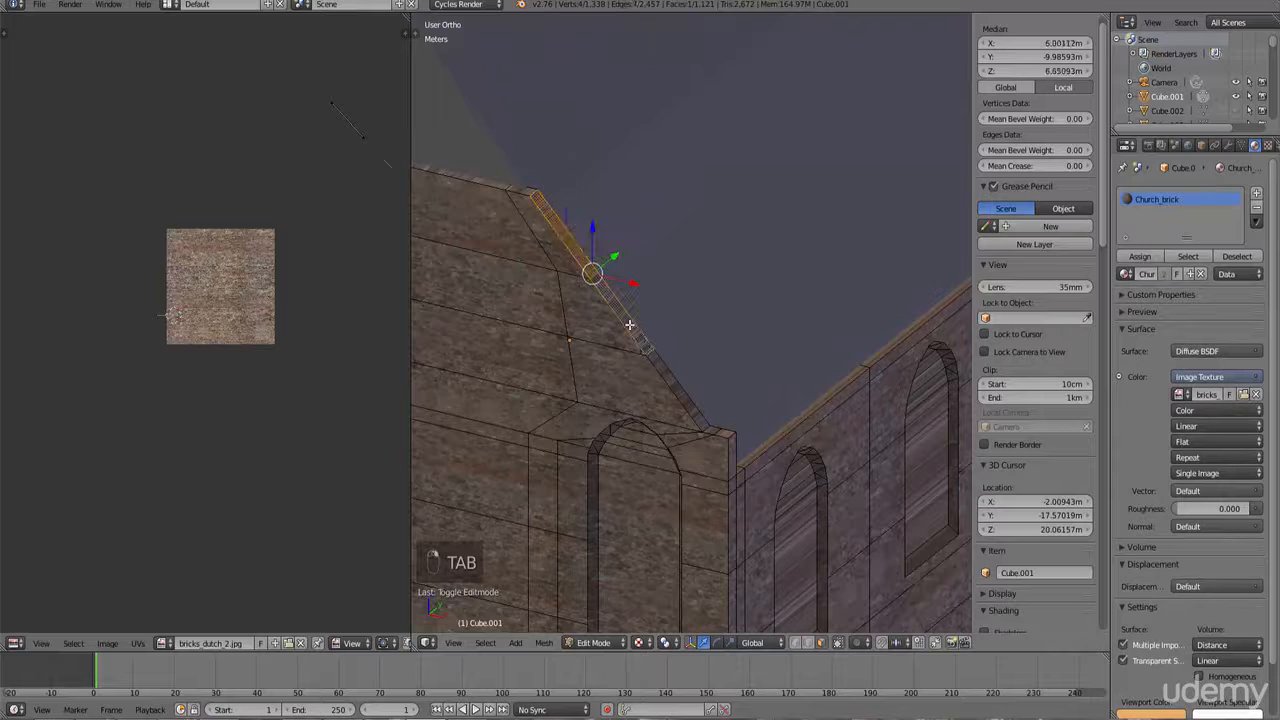
right_click(672, 381, "shift")
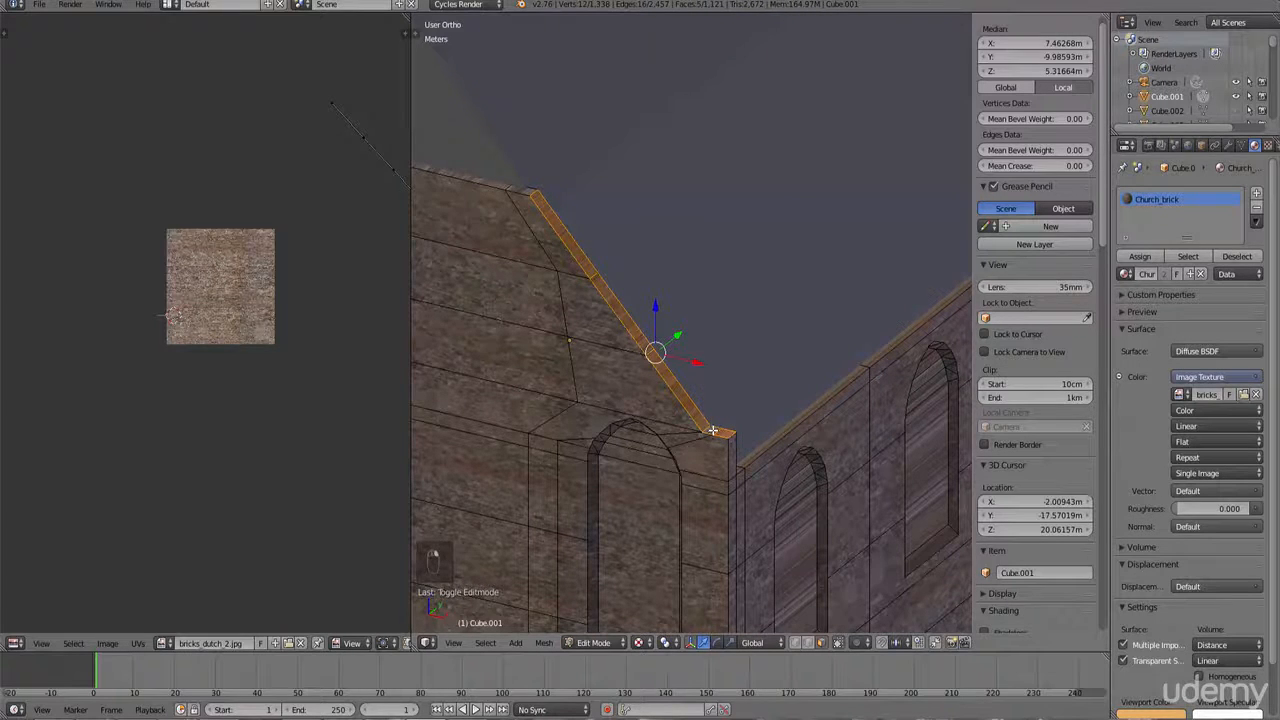
Step: Switch to the side view, rotate it to face the strip, and unwrap with Project From View
key("KP_3")
key("KP_8")
key("KP_8")
key("KP_8")
key("KP_8")
key("KP_8")
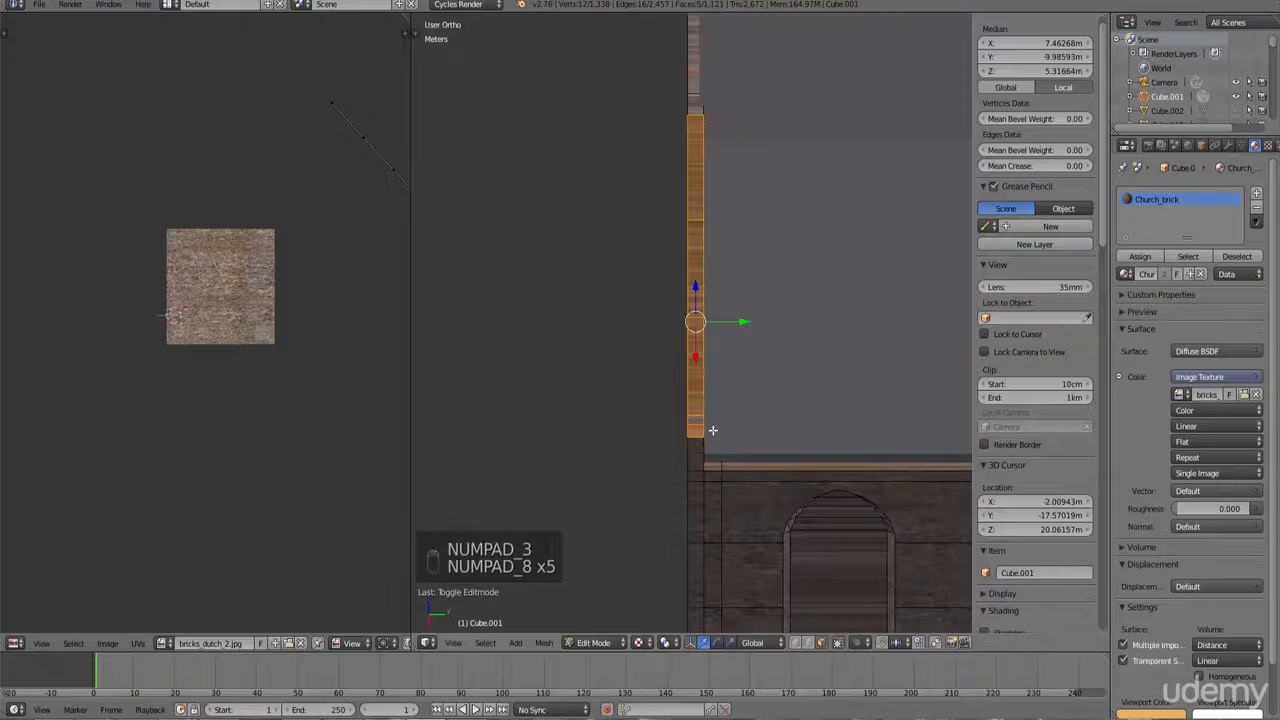
key("u")
left_click(712, 428)
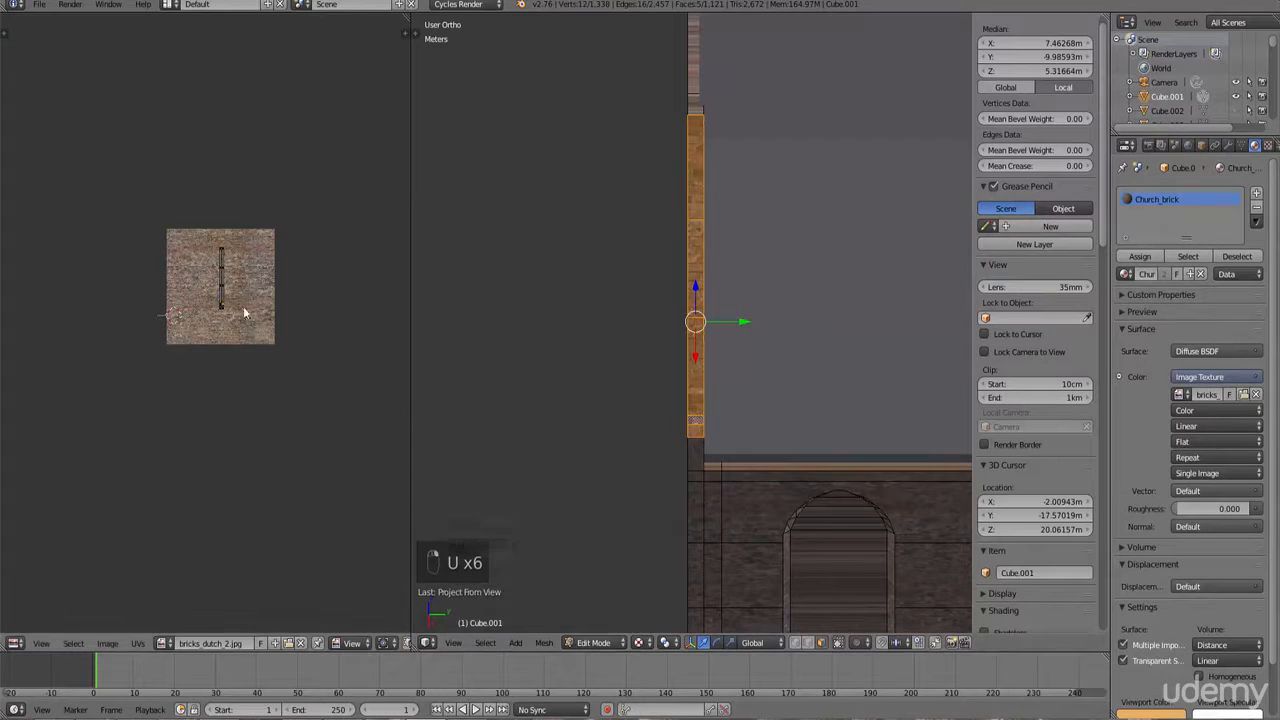
Step: Select all of the strip's UVs and scale them up by about 2.96
key("b")
left_click_drag(266, 357, 168, 169)
key("s")
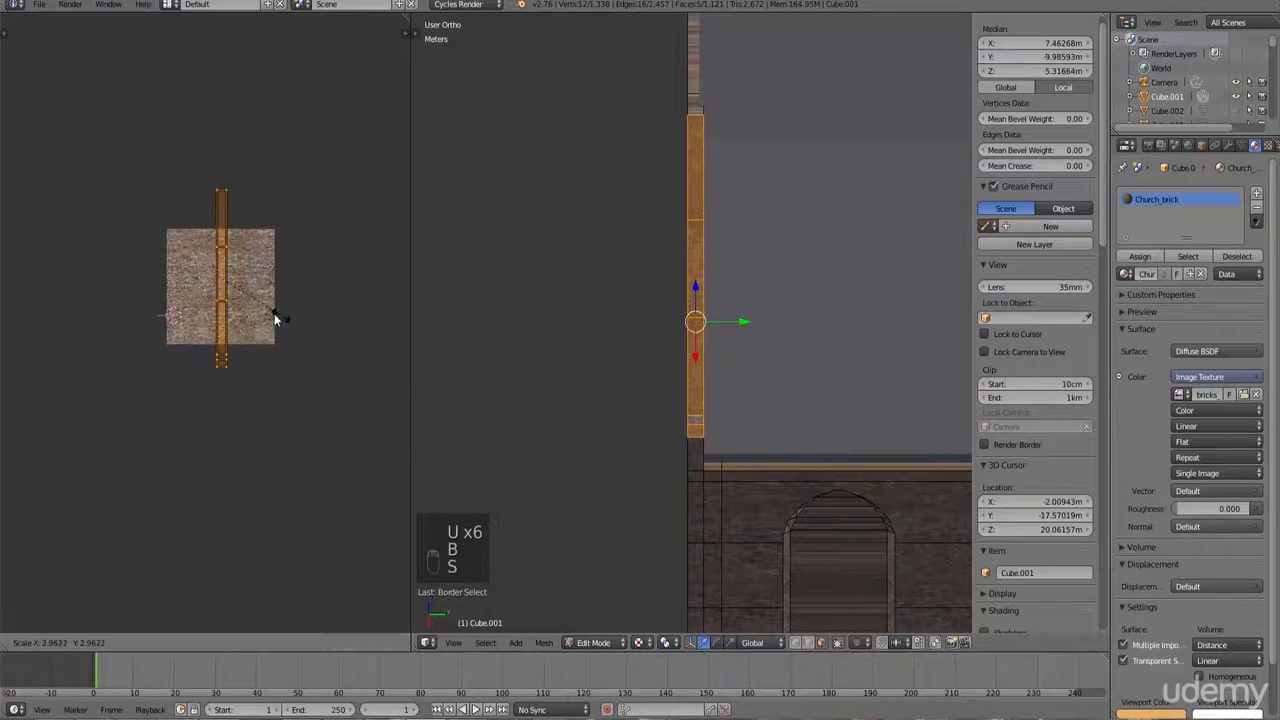
left_click(276, 315)
Step: Leave Edit Mode and orbit around the church to examine the textured walls and trims
key("Tab")
middle_click_drag(647, 388, 807, 403)
middle_click_drag(707, 375, 489, 312)
middle_click_drag(631, 333, 772, 368)
scroll(681, 339, "down", 4)
scroll(698, 349, "down", 12, "ctrl")
scroll(698, 350, "down", 5, "shift")
scroll(641, 404, "down", 6, "ctrl")
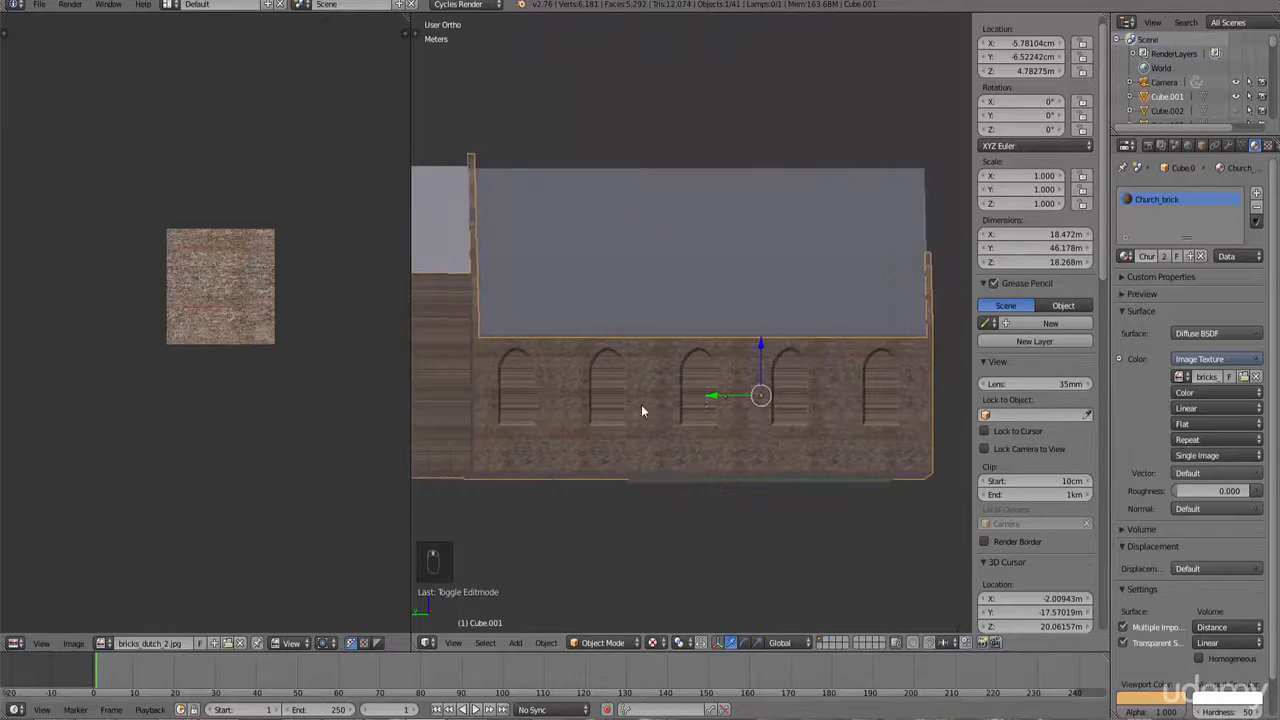
Step: Enter Edit Mode and select the narrow vertical trim strip at the corner of the gable wall
mouse_move(641, 404)
middle_mouse_down()
mouse_move(716, 402)
mouse_move(658, 420)
middle_mouse_up()
scroll(632, 425, "down", 11, "ctrl")
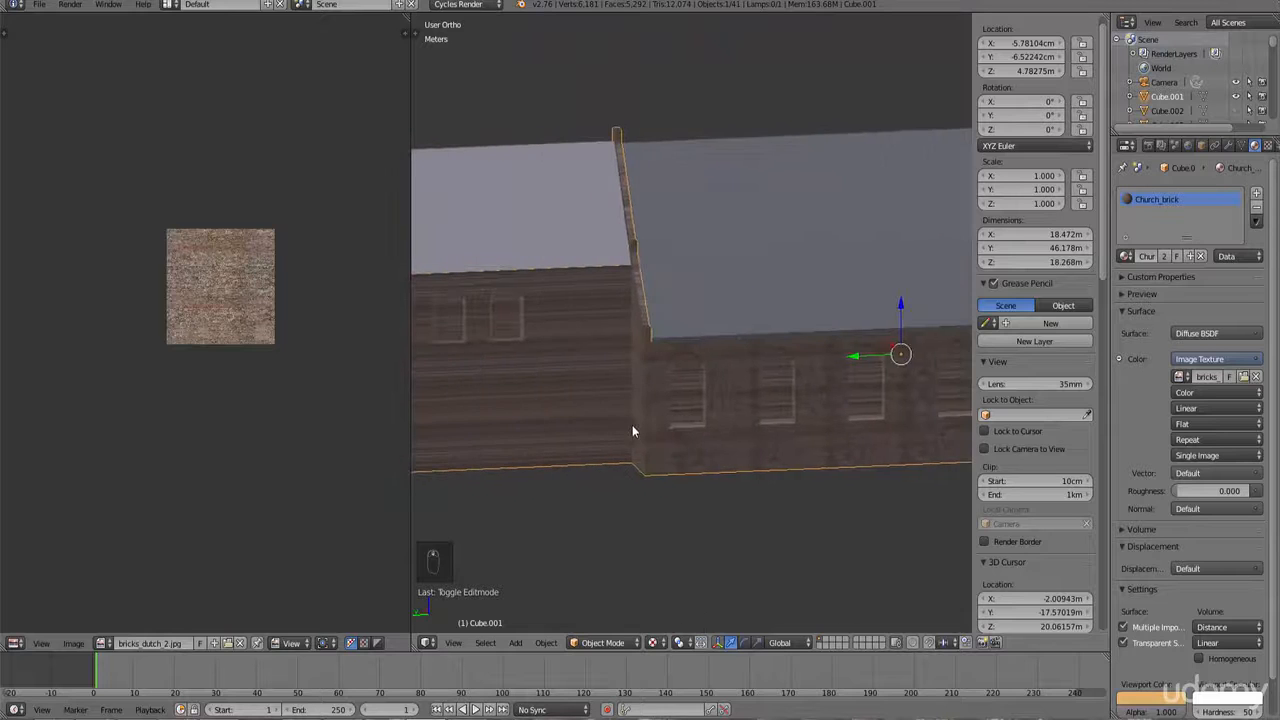
scroll(660, 440, "up", 7)
key("Tab")
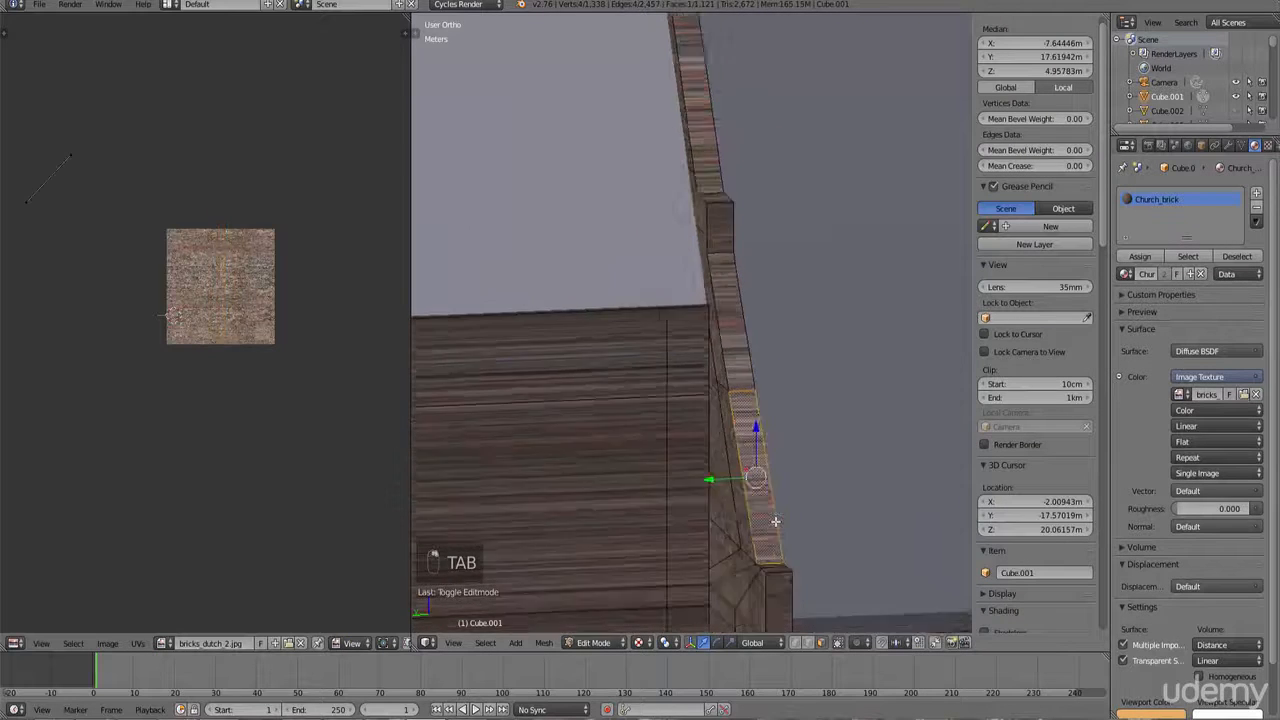
middle_click_drag(767, 489, 741, 507)
right_click(723, 265, "shift")
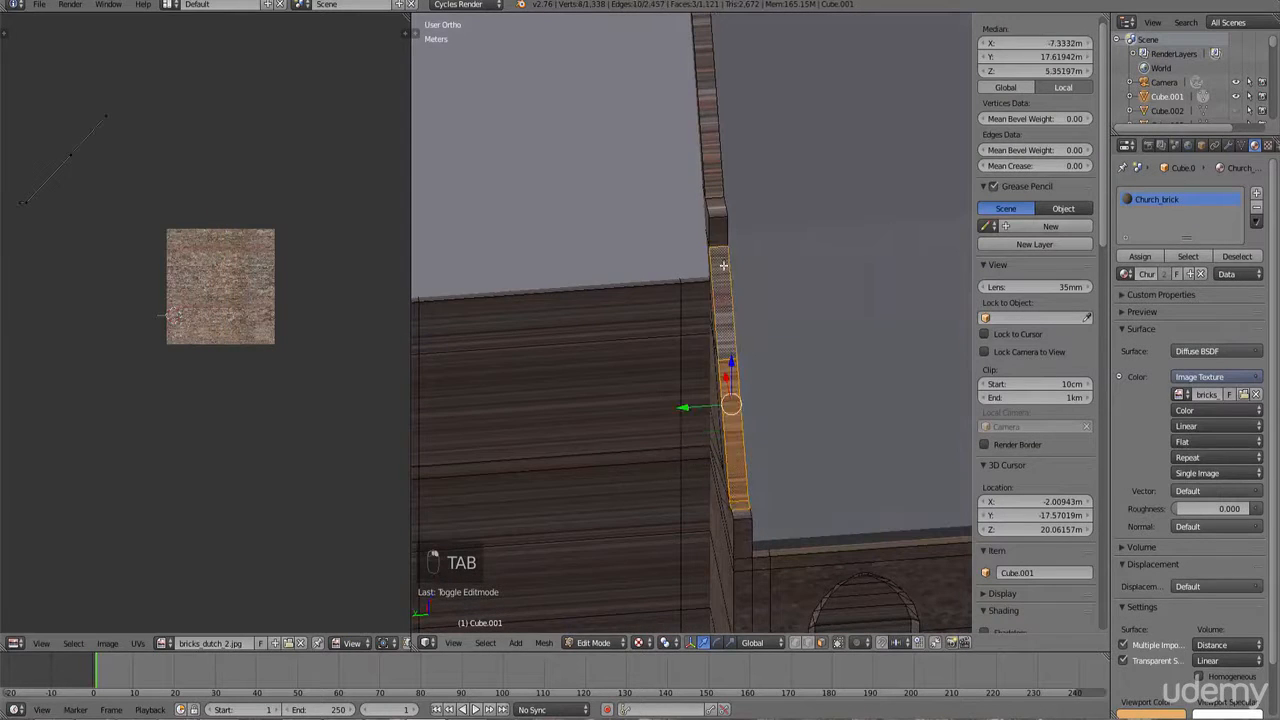
right_click(716, 182, "shift")
scroll(695, 142, "up", 18, "shift")
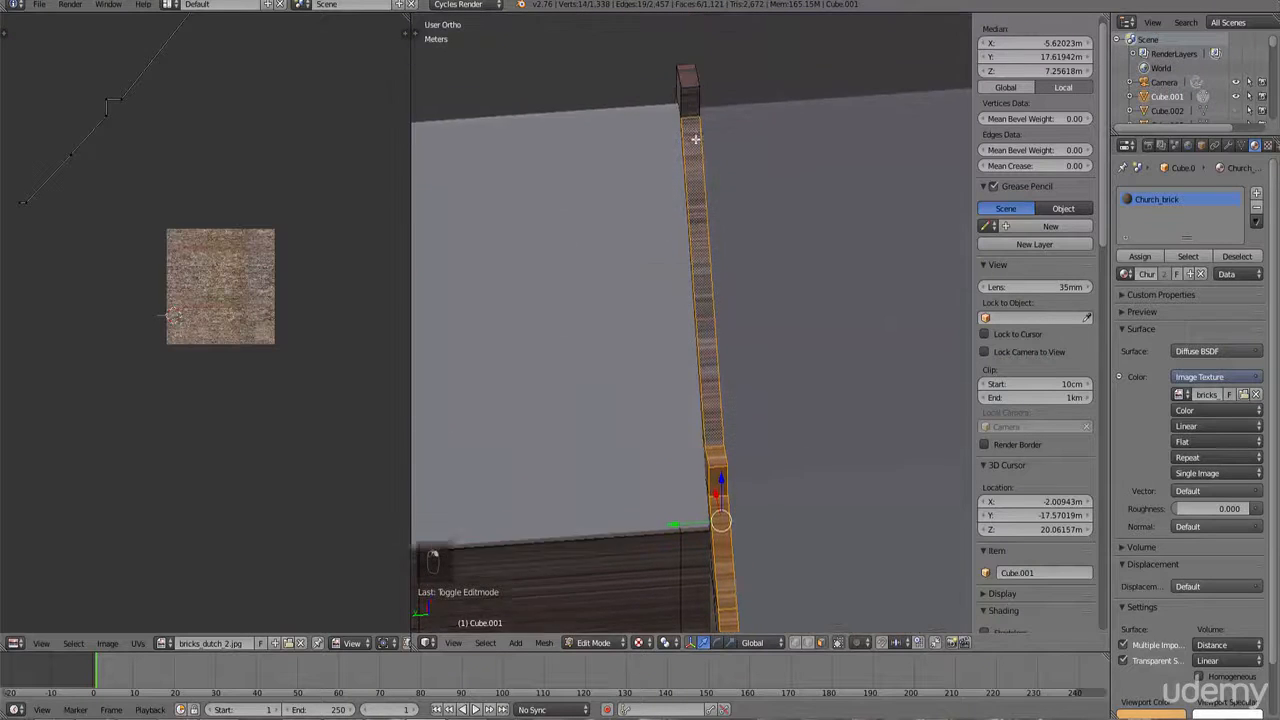
scroll(713, 213, "down", 4)
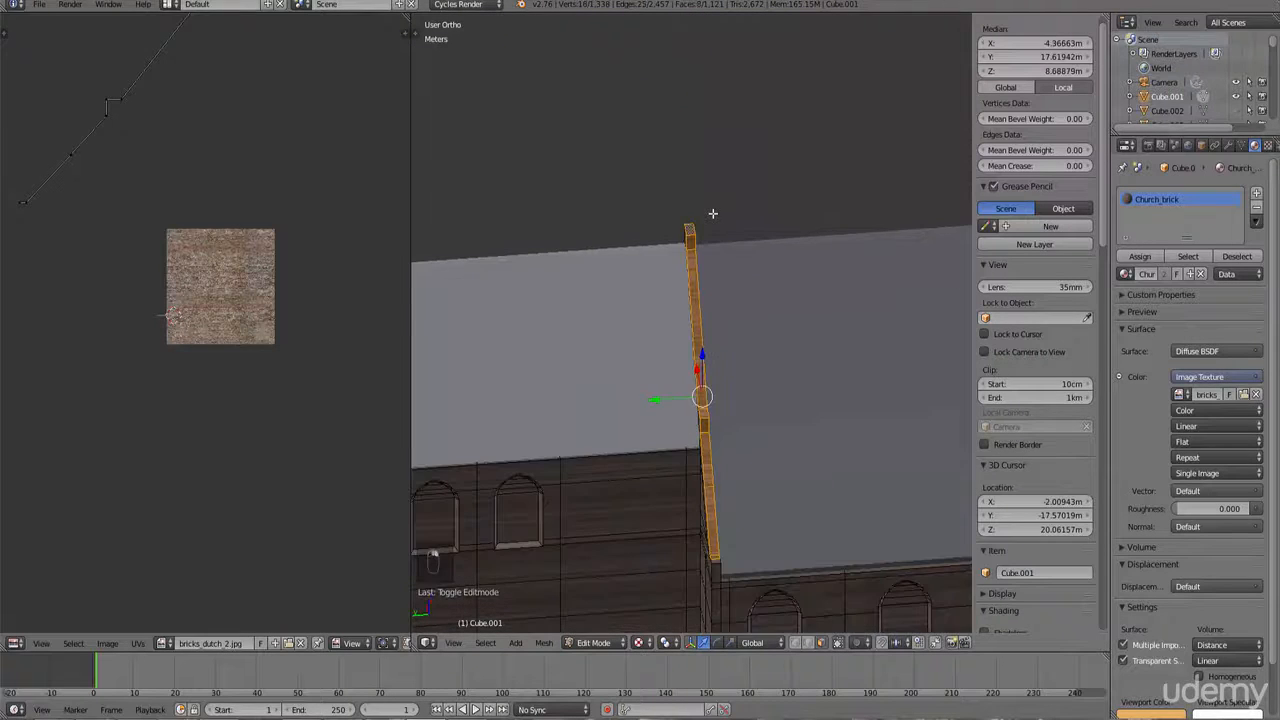
Step: Align the view to face the strip from the front side and unwrap it with Project From View
key("KP_1")
key("KP_4")
key("KP_4")
key("KP_4")
key("KP_4")
key("KP_4")
key("KP_4")
key("KP_4")
key("KP_4")
key("KP_4")
key("KP_8")
key("KP_8")
key("KP_8")
key("KP_8")
key("KP_8")
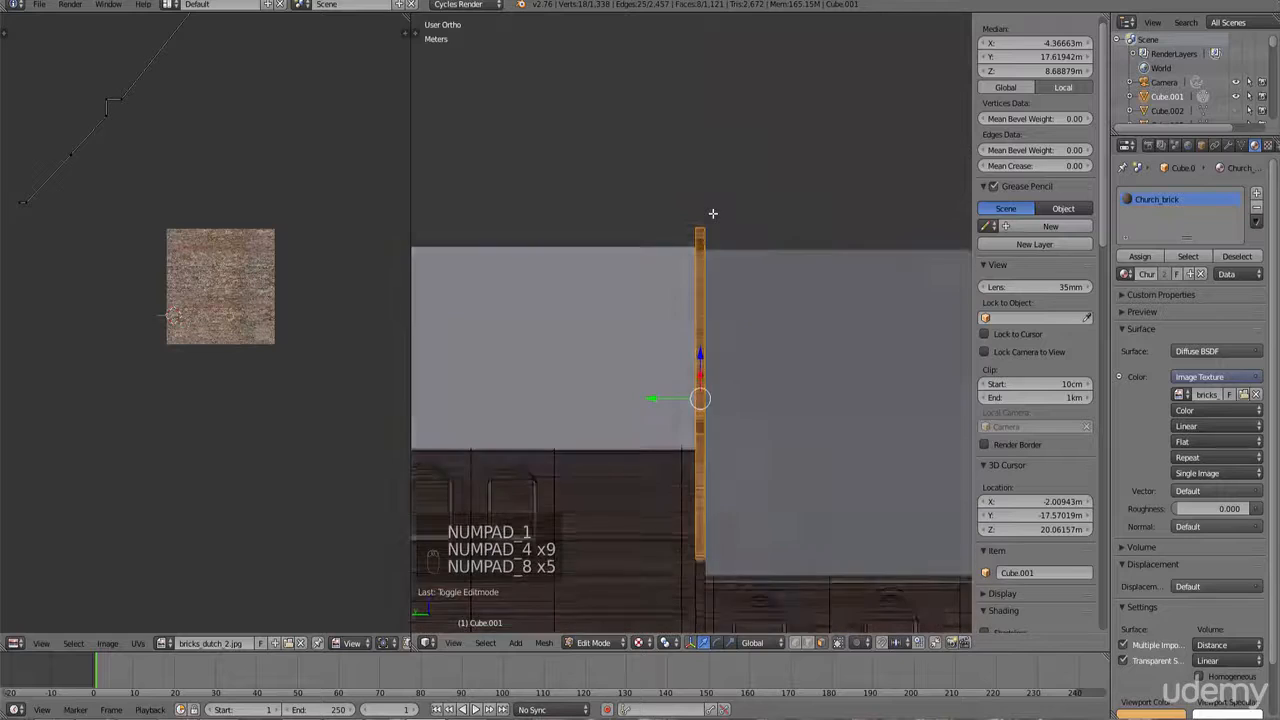
key("u")
left_click(713, 213)
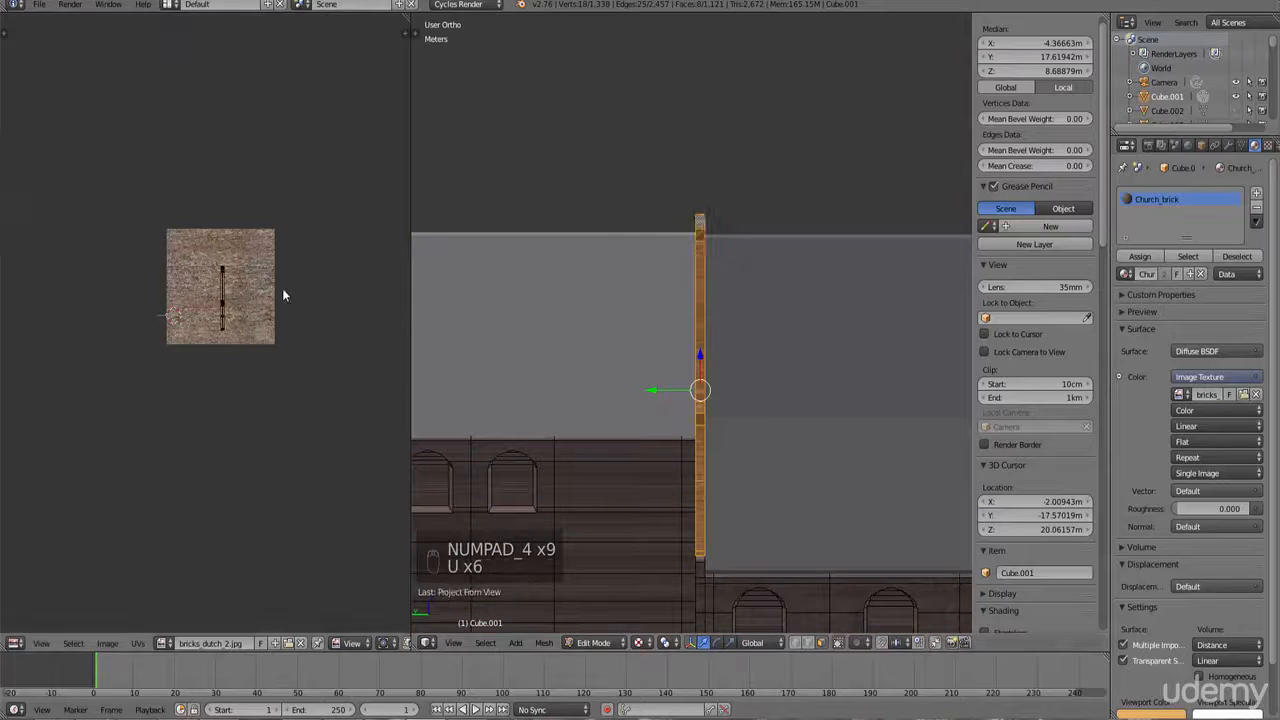
Step: Select all of the strip's UVs and scale them up by about 3.8
key("b")
left_click_drag(277, 380, 200, 225)
key("s")
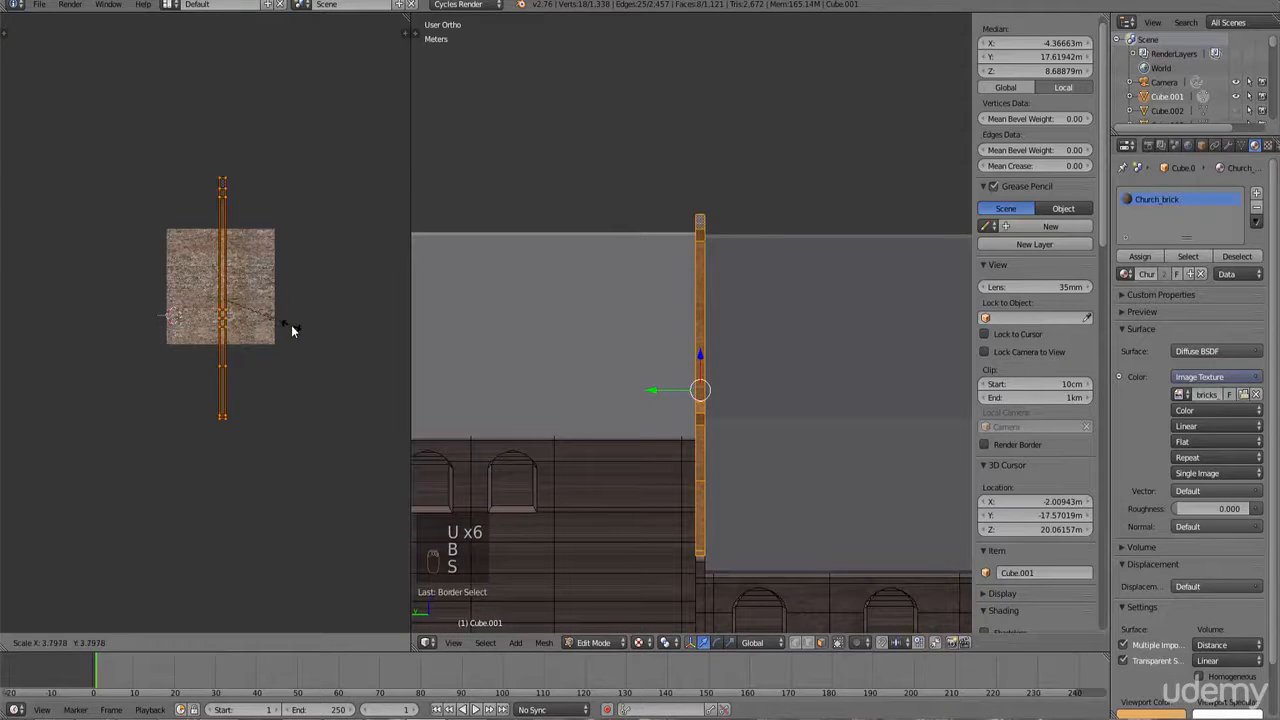
left_click(289, 325)
scroll(677, 391, "up", 6)
key("s")
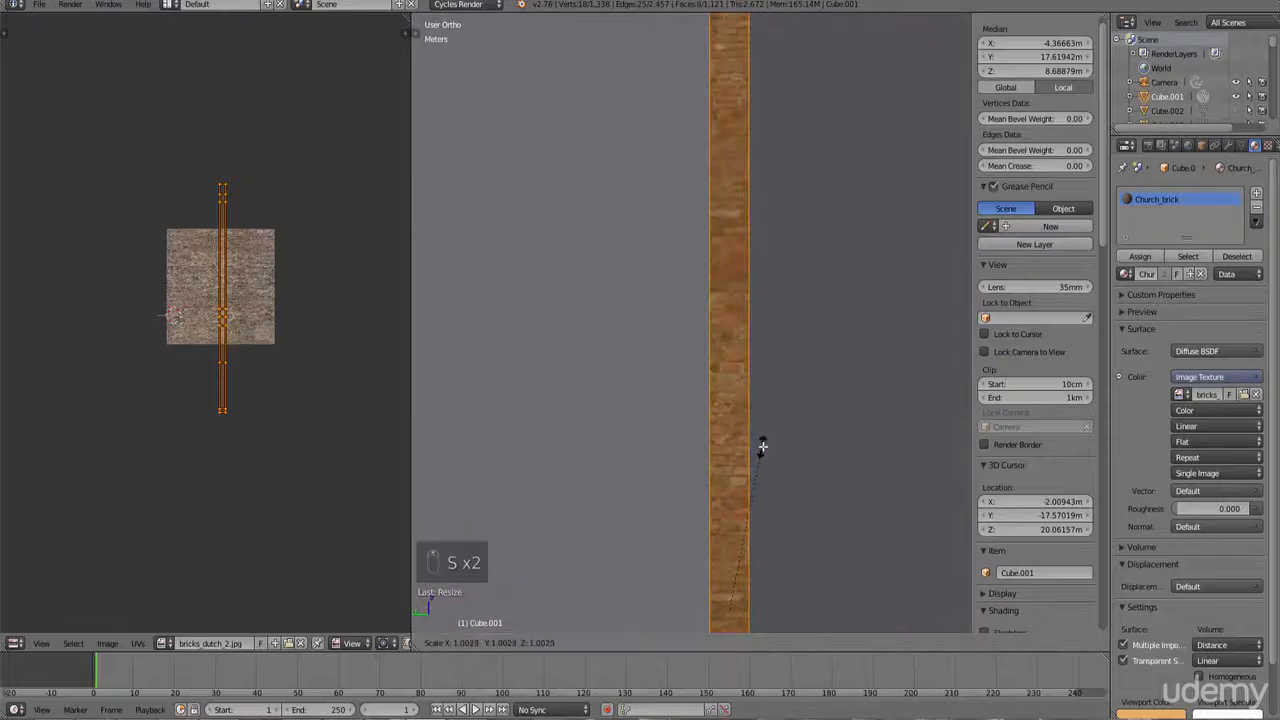
left_click(763, 446)
Step: Select the trim strip running along the lower roof's sloped edge, face by face
scroll(788, 490, "down", 5)
middle_click_drag(792, 492, 709, 443)
scroll(790, 423, "down", 1)
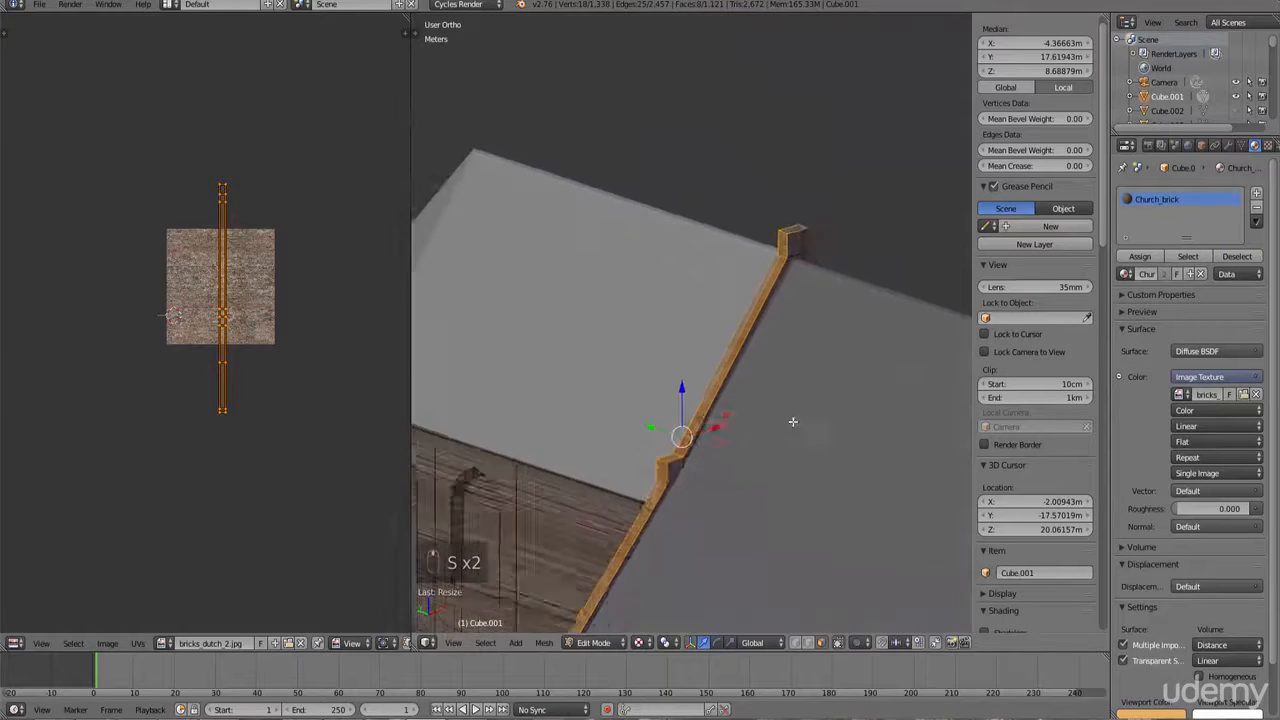
middle_click_drag(793, 422, 741, 235)
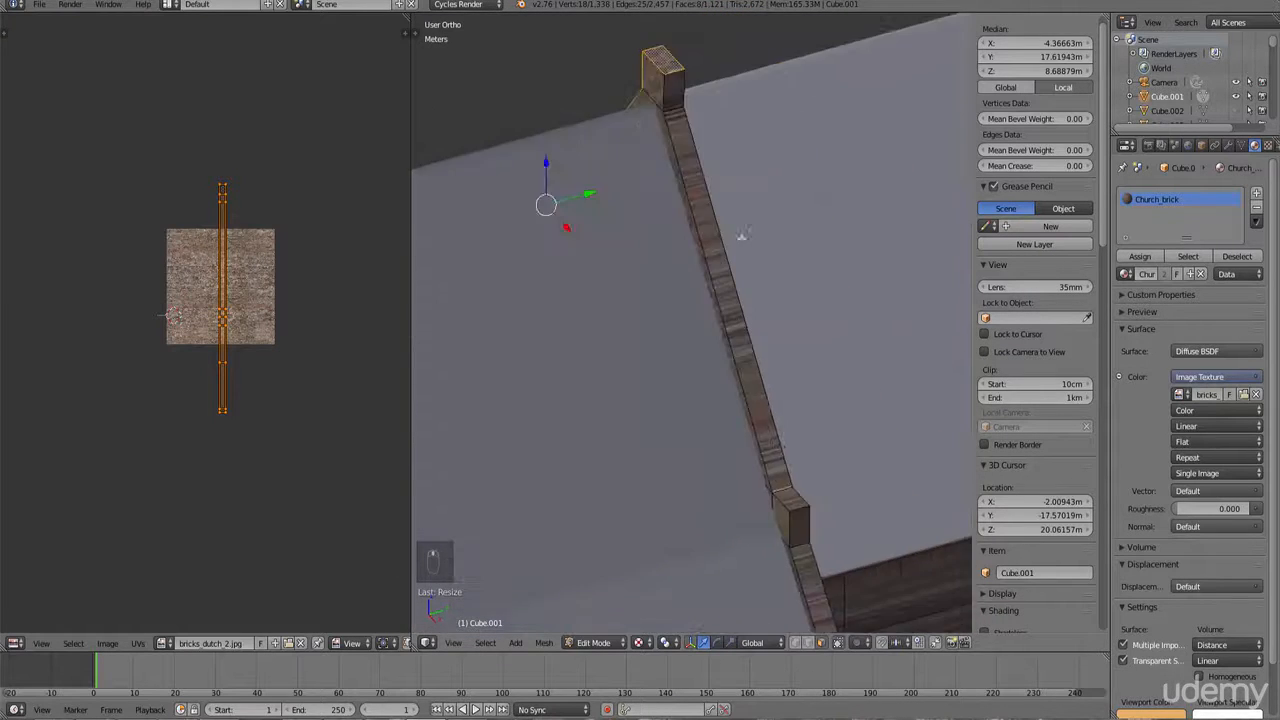
right_click(673, 105)
right_click(776, 424, "shift")
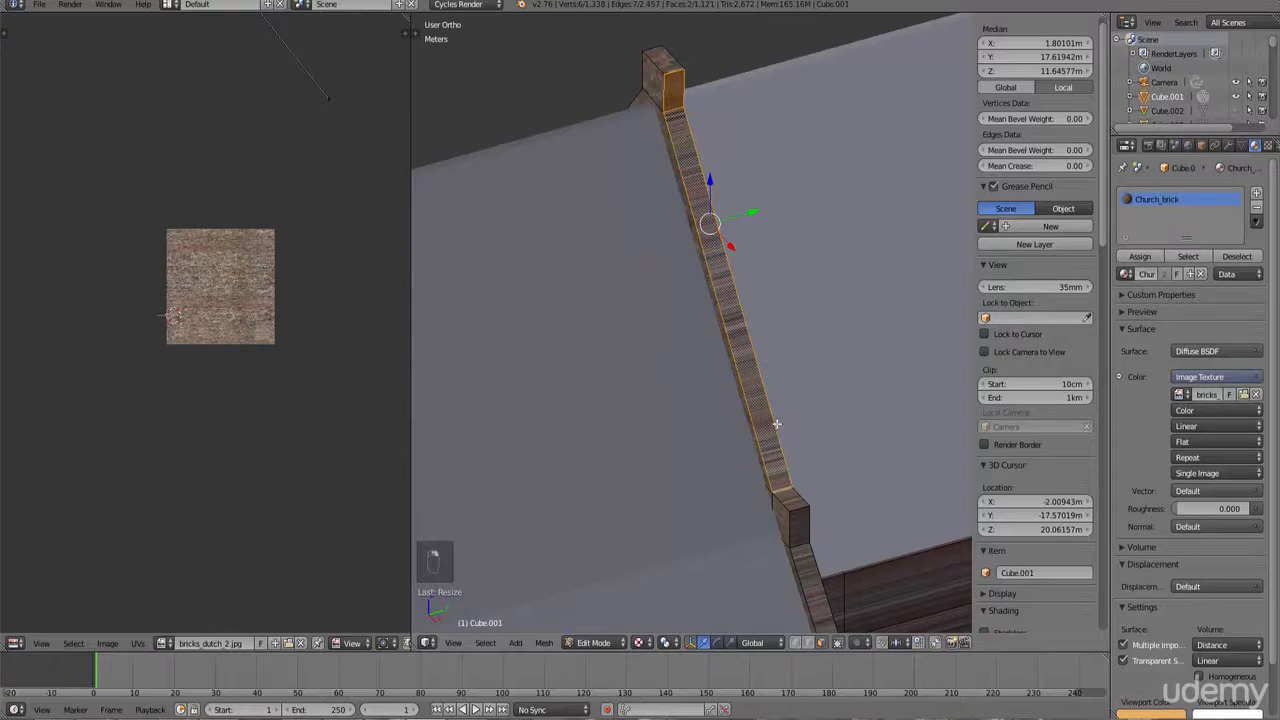
right_click(791, 502, "shift")
right_click(800, 528, "shift")
right_click(811, 566, "shift")
scroll(809, 530, "down", 5)
middle_click_drag(838, 446, 731, 447, "shift")
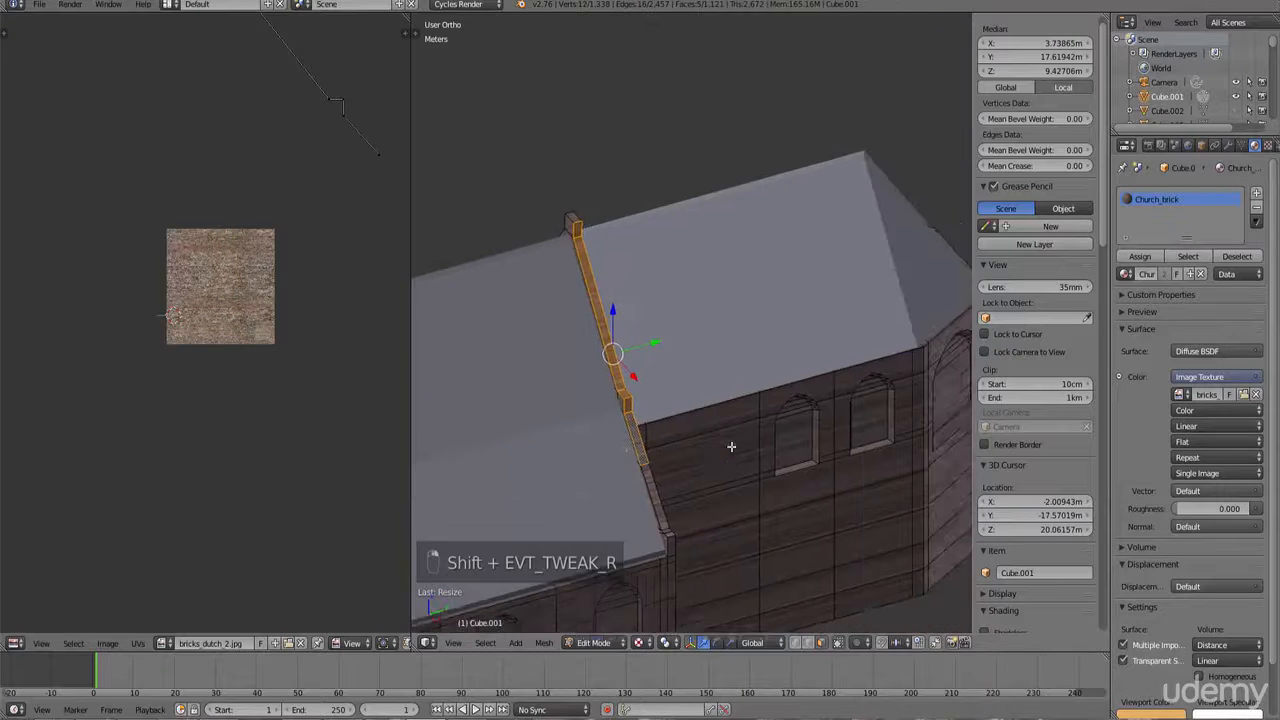
scroll(731, 447, "up", 5)
right_click(627, 427, "shift")
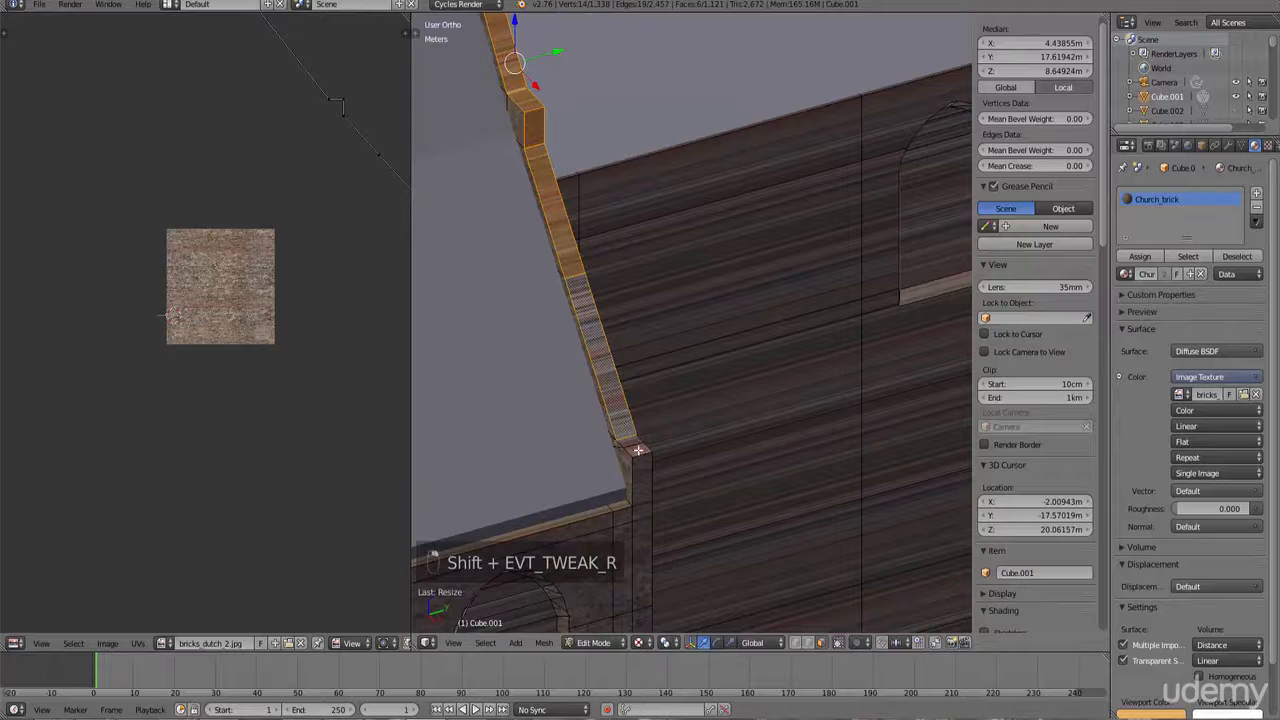
right_click(638, 450, "shift")
scroll(636, 454, "up", 2)
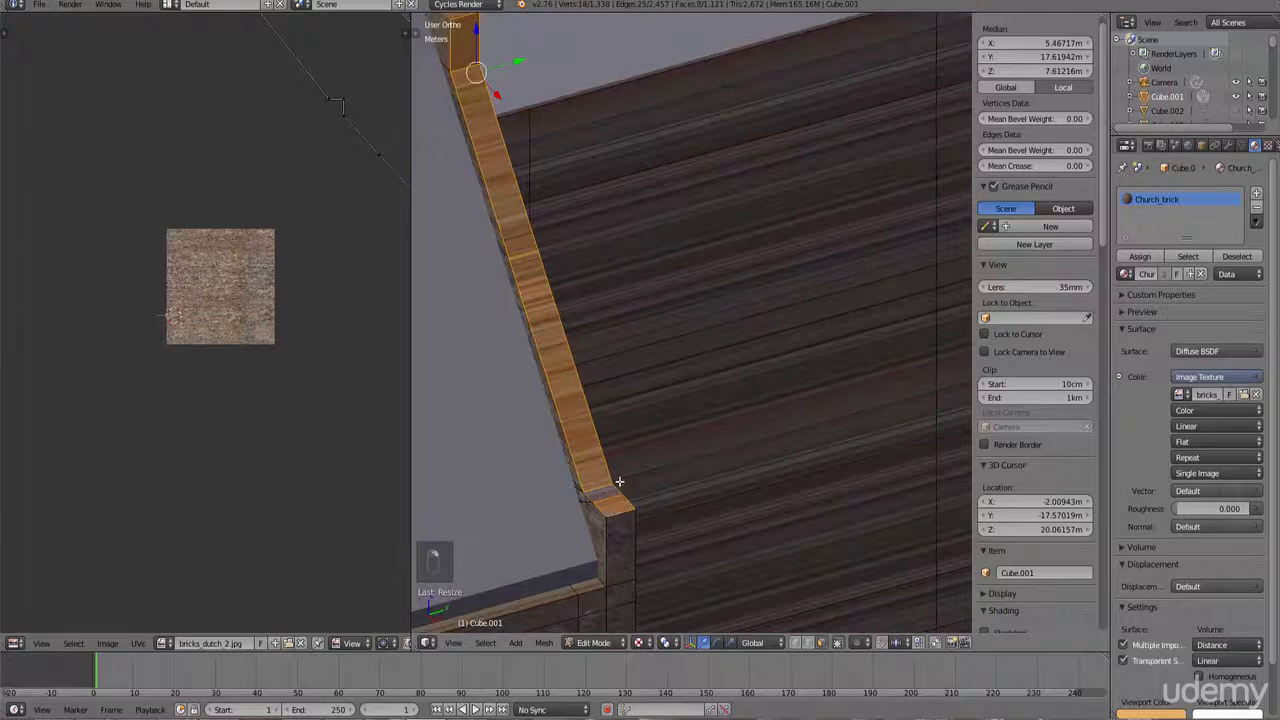
Step: Switch to the side view, tilt it to face the sloped strip, and unwrap it with Project From View
key("KP_3")
scroll(612, 483, "down", 4)
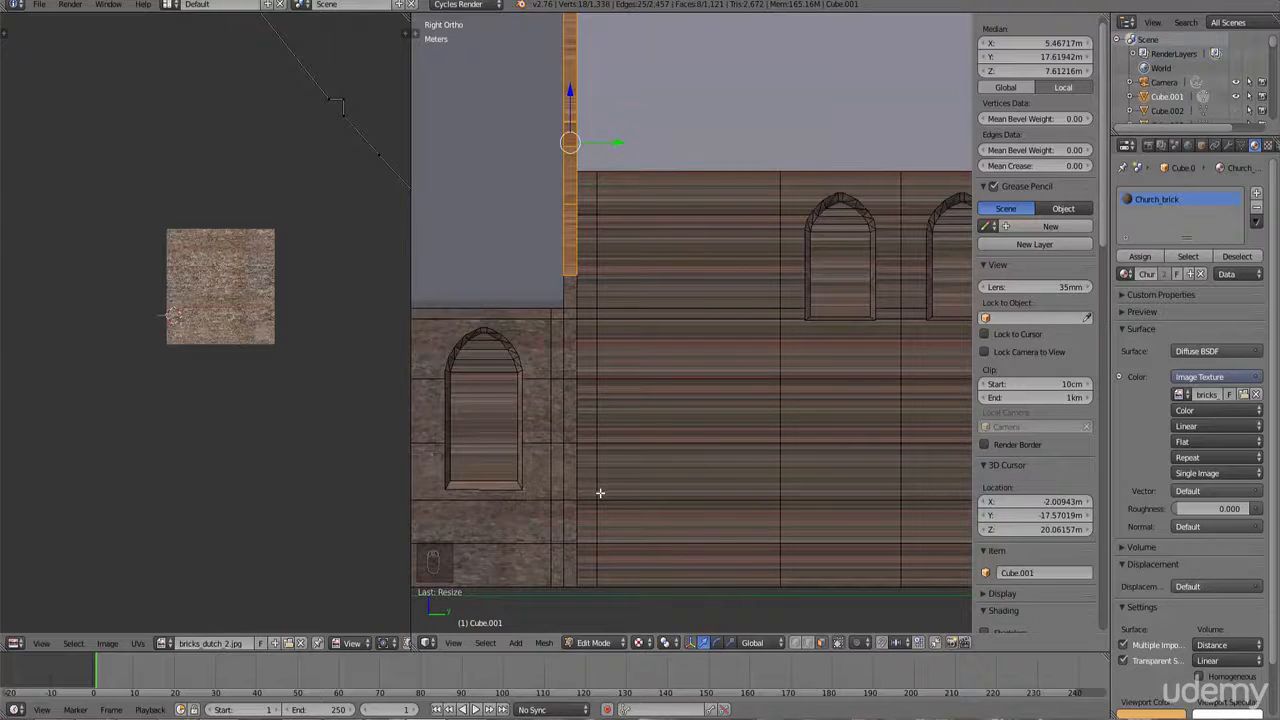
scroll(595, 505, "down", 3)
middle_click_drag(589, 517, 652, 428)
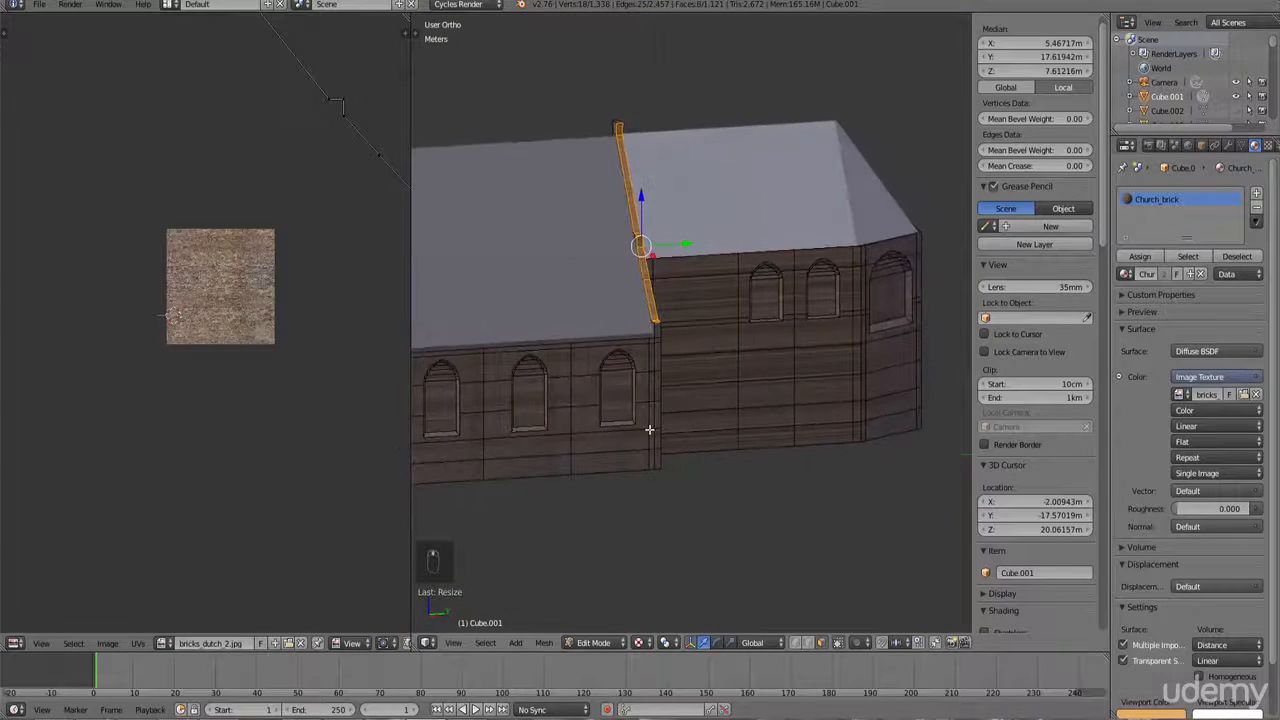
key("KP_3")
key("KP_8")
key("KP_8")
key("KP_8")
key("KP_8")
key("KP_8")
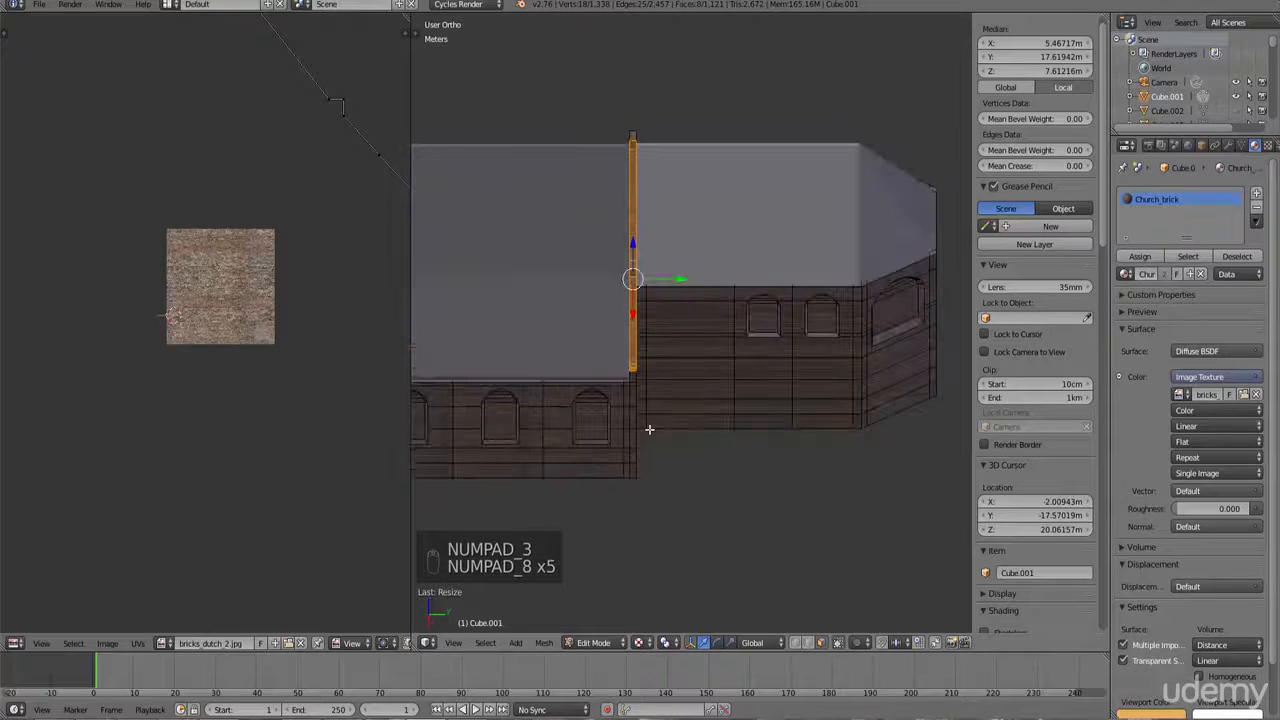
key("u")
left_click(649, 429)
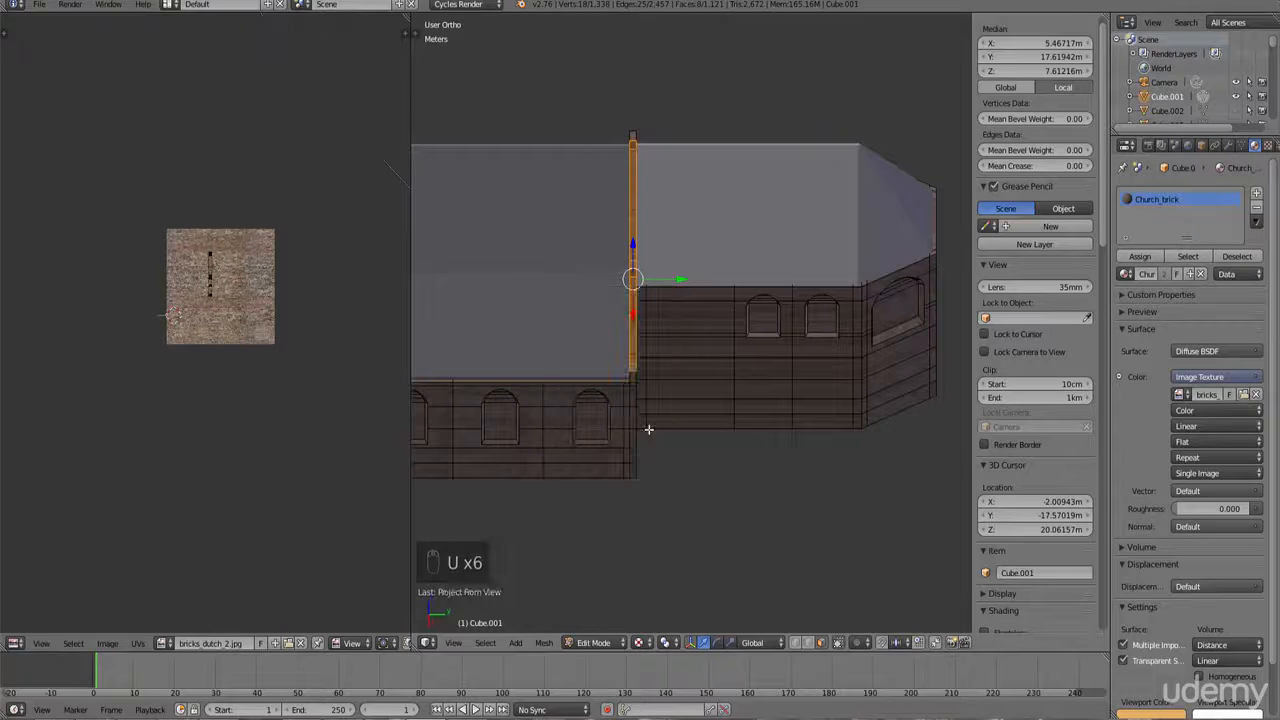
Step: Select all of the strip's UVs and scale them up several times
scroll(250, 312, "up", 2)
key("b")
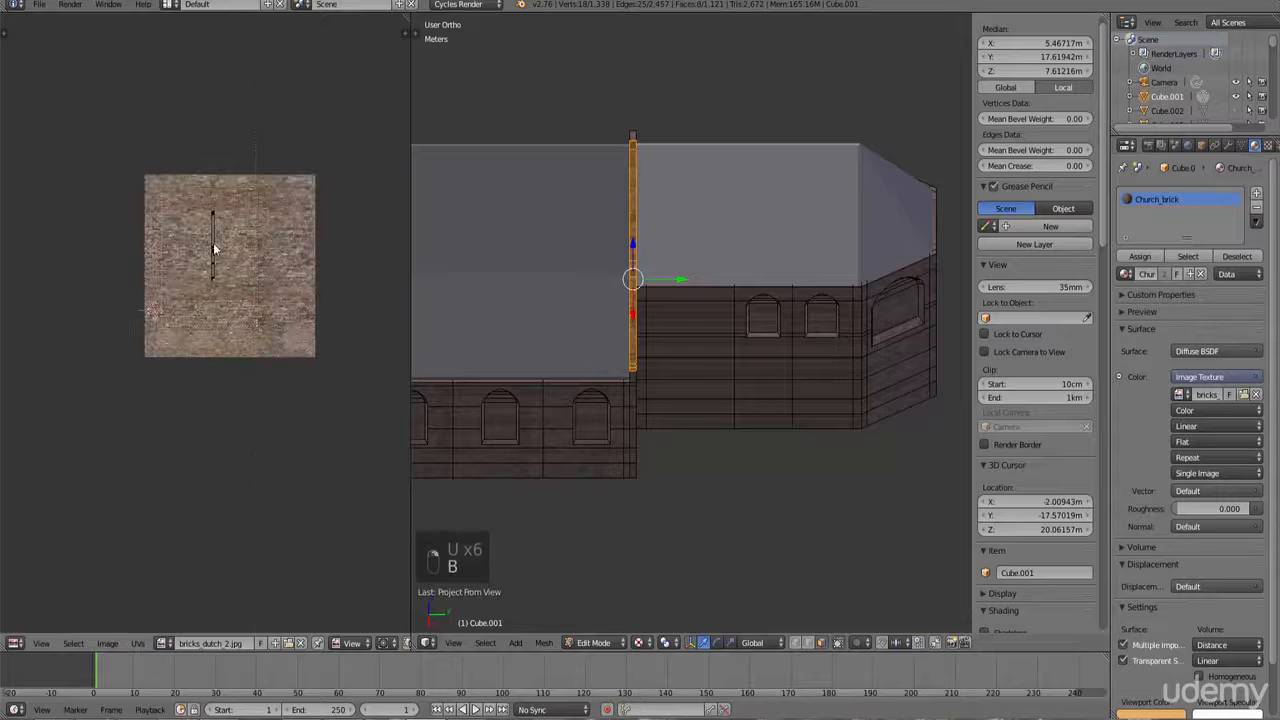
left_click_drag(158, 144, 260, 318)
key("s")
left_click(401, 303)
scroll(636, 345, "up", 7)
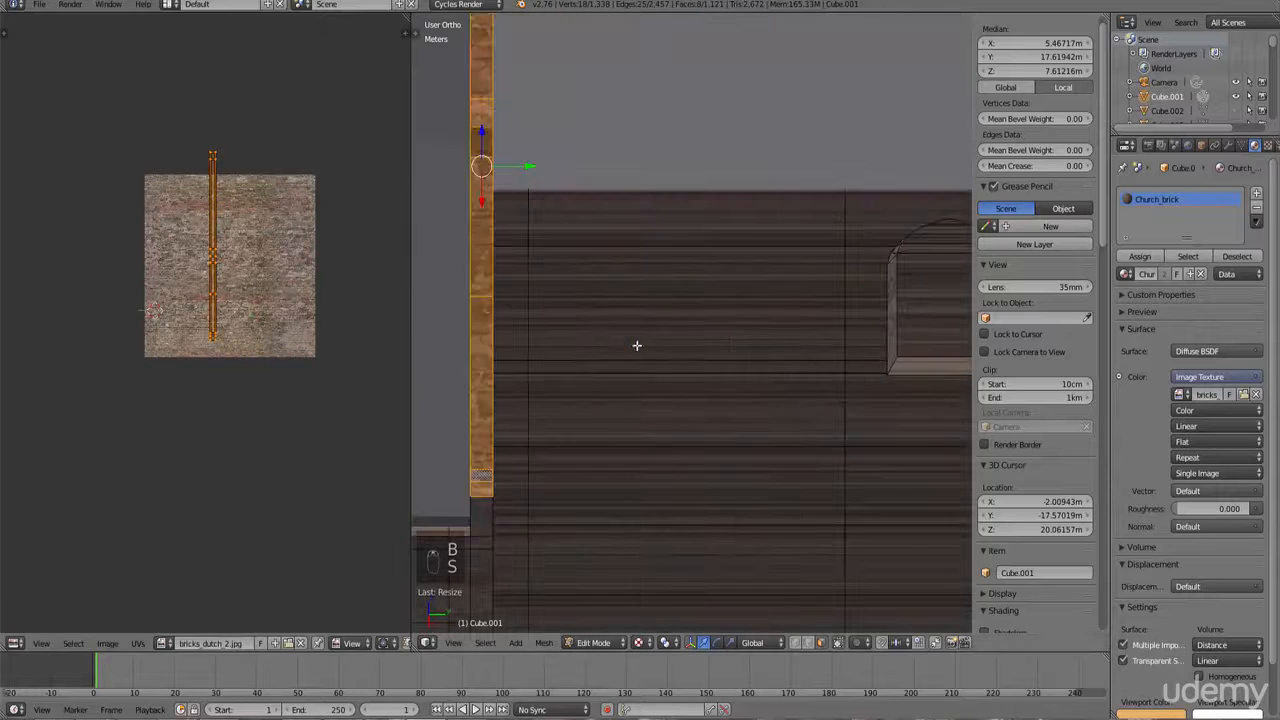
key("s")
left_click(285, 290)
middle_click_drag(540, 330, 670, 316)
key("s")
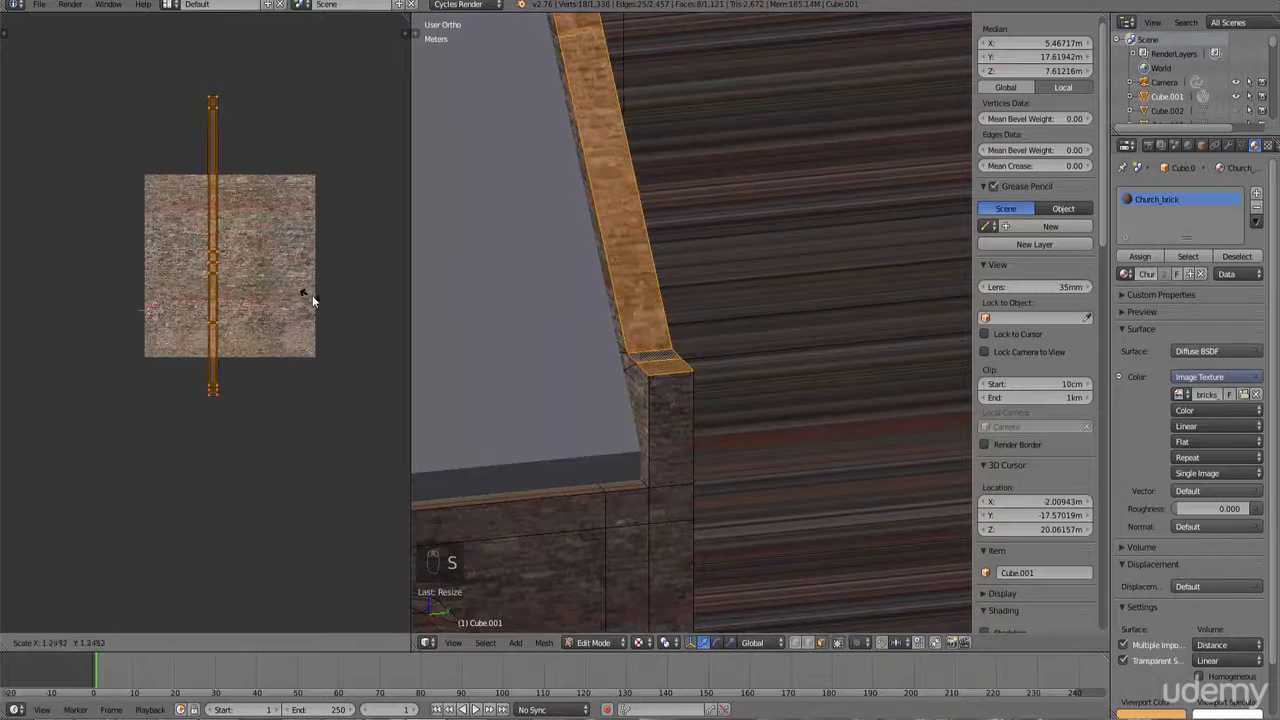
Step: Leave Edit Mode and examine the textured walls and trims from the front and side
key("Tab")
scroll(601, 364, "down", 8)
middle_click_drag(601, 364, 699, 399)
scroll(660, 381, "down", 6)
key("KP_1")
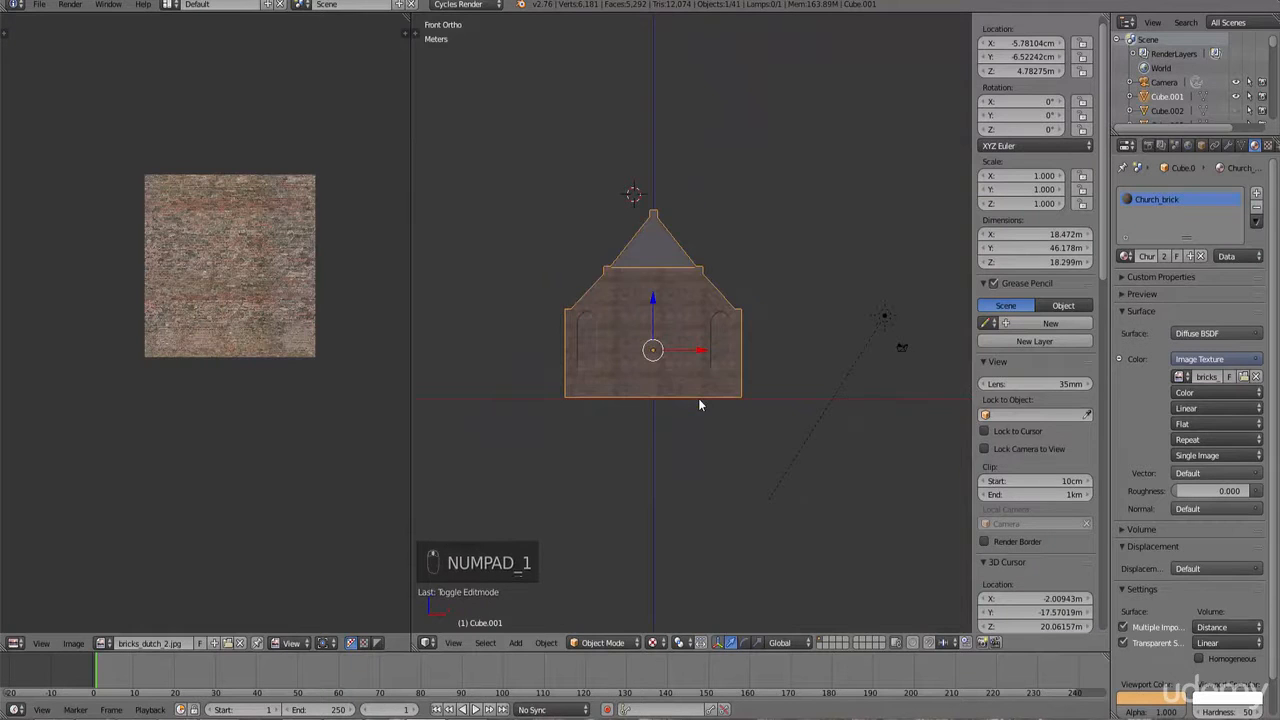
key("KP_4")
key("KP_4")
key("KP_4")
key("KP_4")
key("KP_4")
key("KP_4")
key("KP_4")
key("KP_4")
key("KP_4")
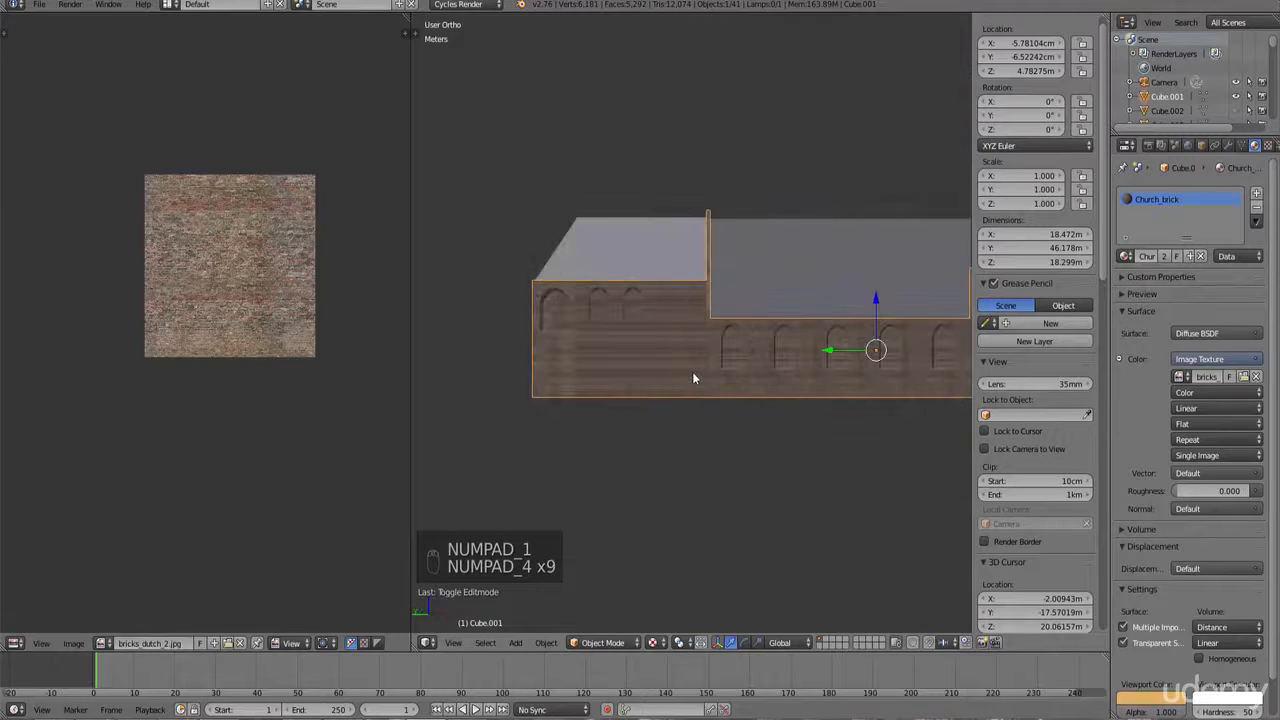
scroll(696, 387, "up", 10, "ctrl")
scroll(696, 388, "up", 7)
scroll(698, 390, "up", 6, "ctrl")
scroll(701, 396, "down", 7, "shift")
scroll(704, 455, "up", 6)
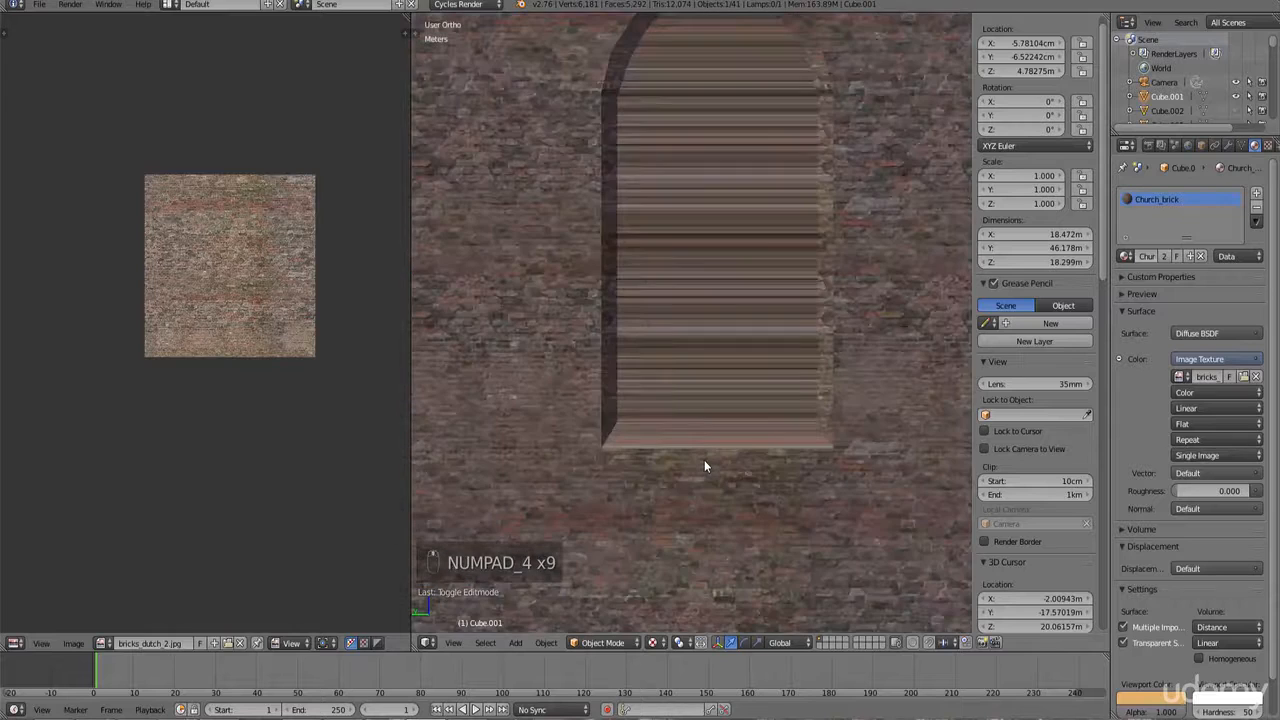
scroll(702, 440, "down", 5)
scroll(714, 386, "up", 4)
scroll(698, 337, "down", 4)
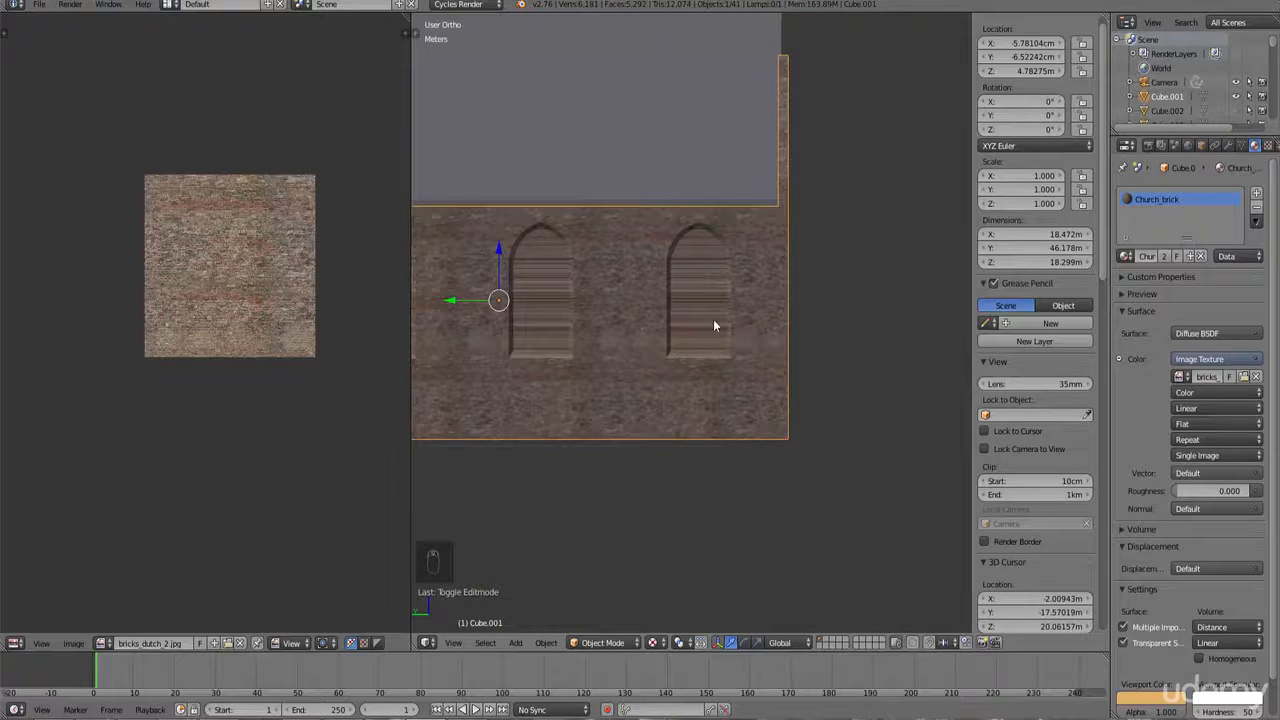
scroll(735, 350, "up", 2)
key("Tab")
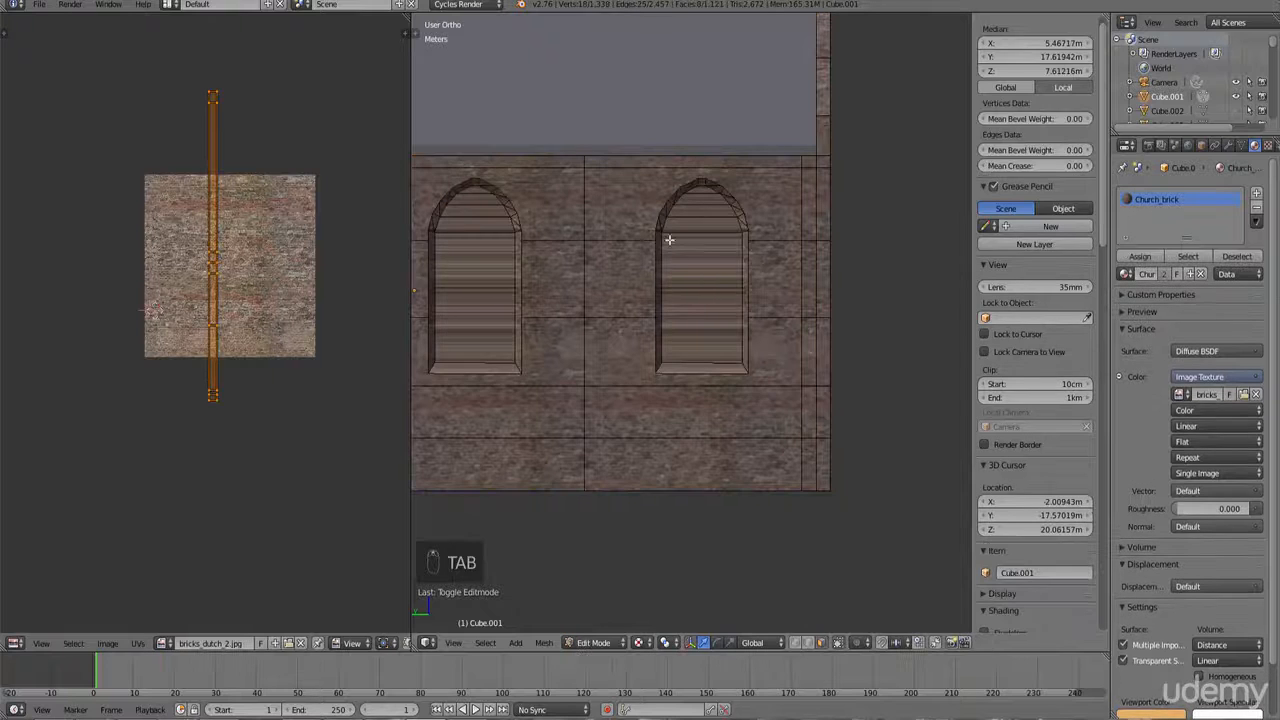
key("Tab")
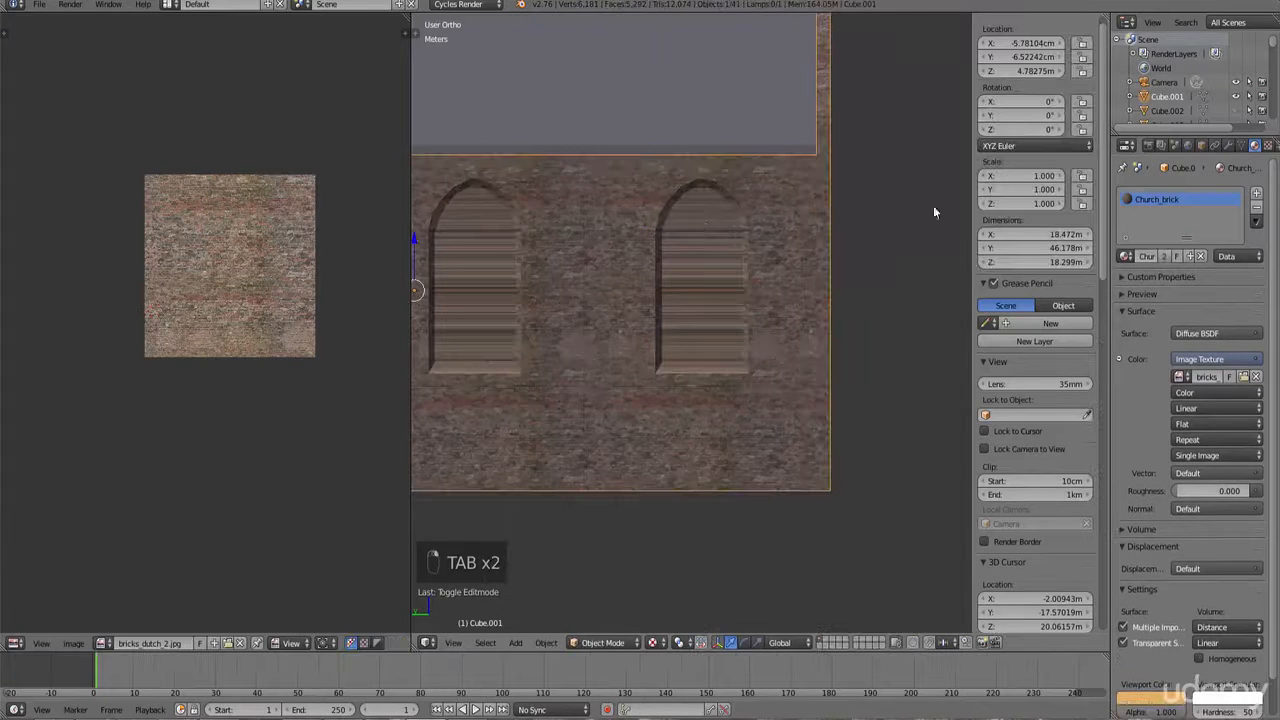
Step: Add a new material slot with a new material and set its colour to an Image Texture
left_click(1257, 193)
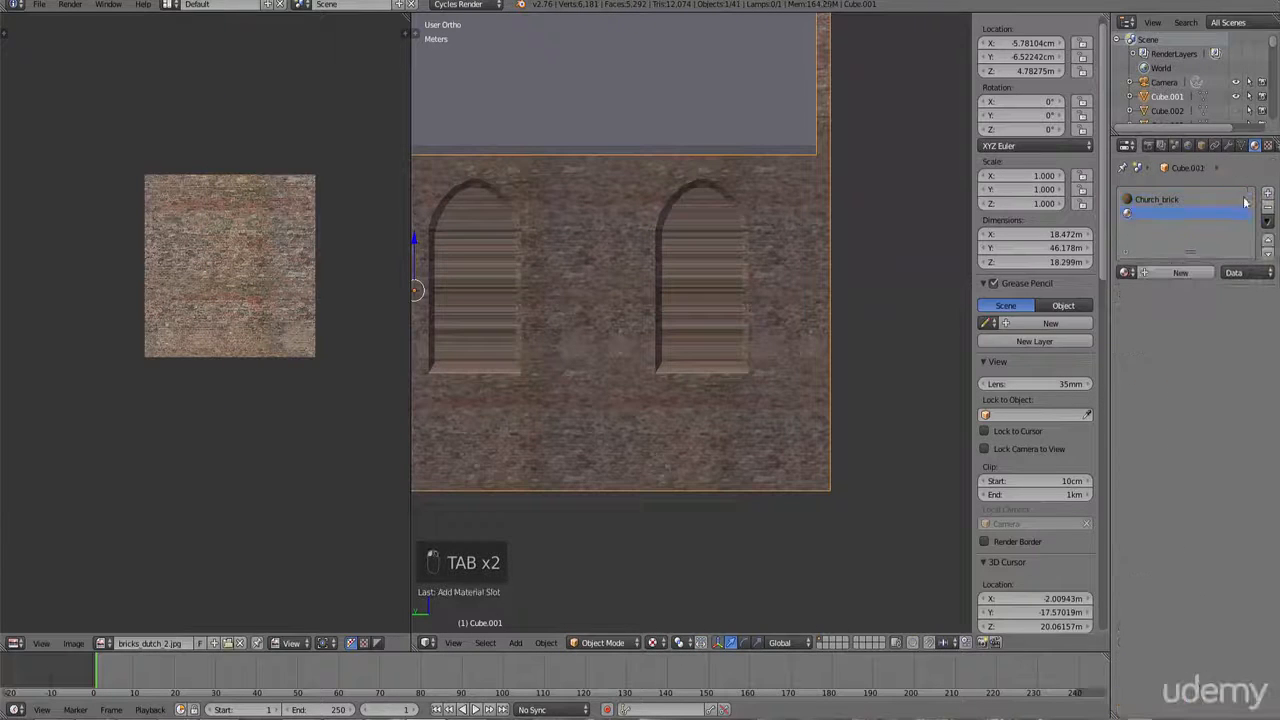
left_click(1180, 273)
left_click(1268, 376)
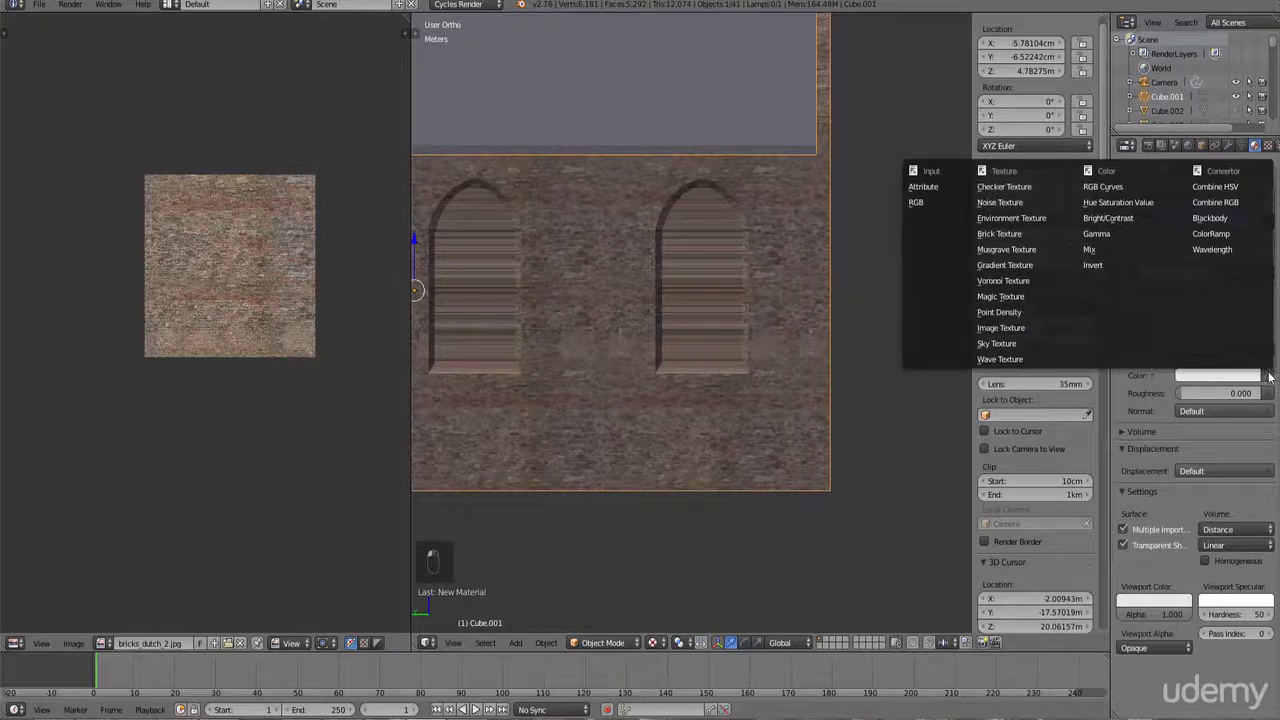
left_click(1034, 330)
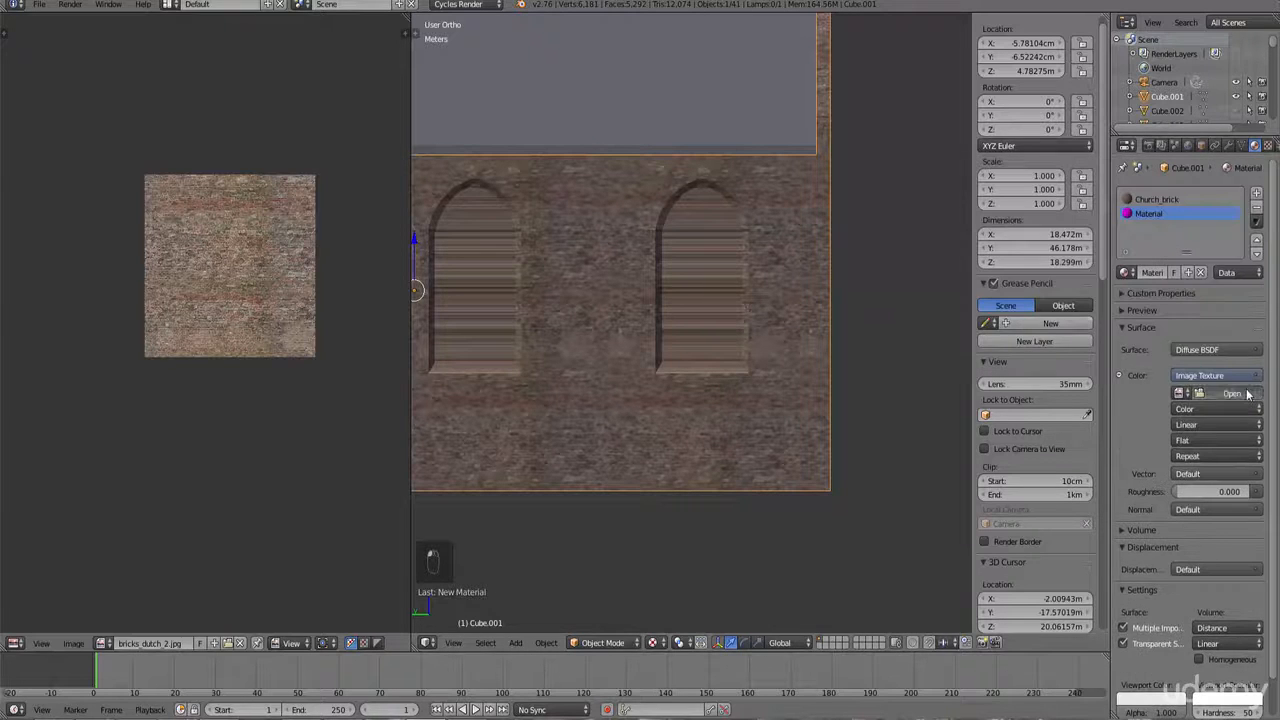
Step: Open the church_side_wall.jpg image from the window textures folder for the new material
left_click(1232, 393)
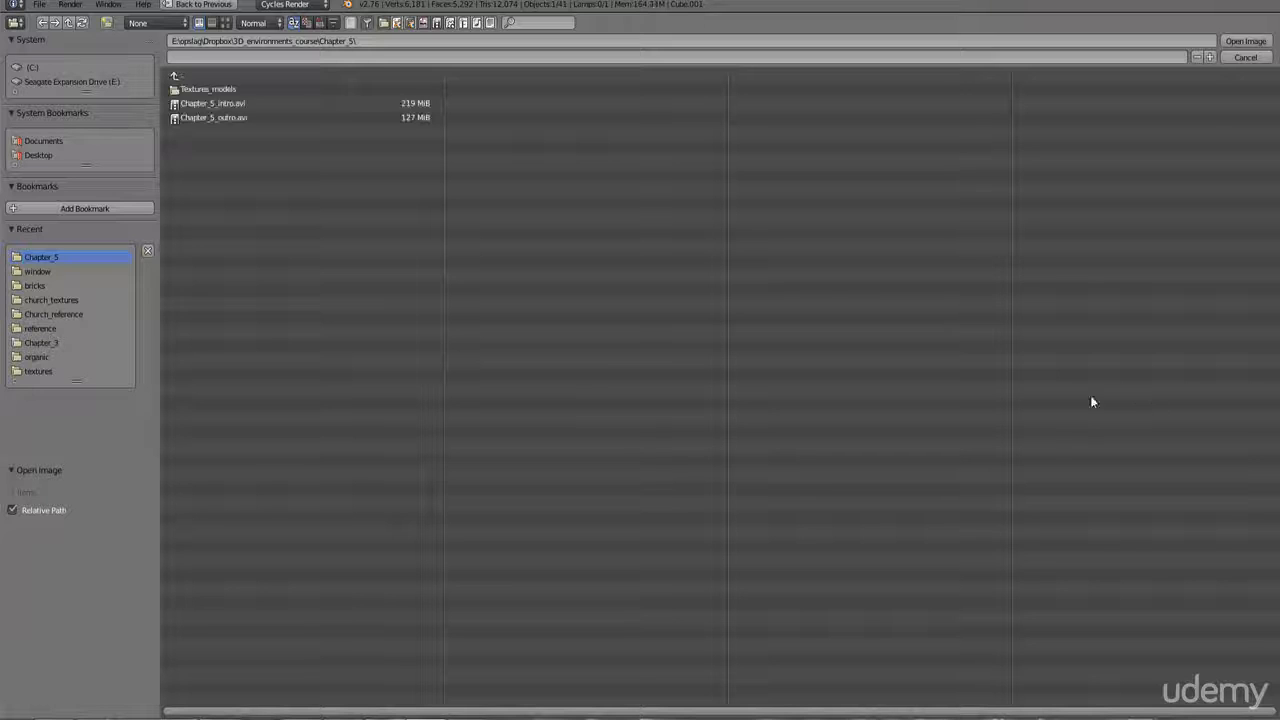
left_click(38, 272)
left_click(227, 22)
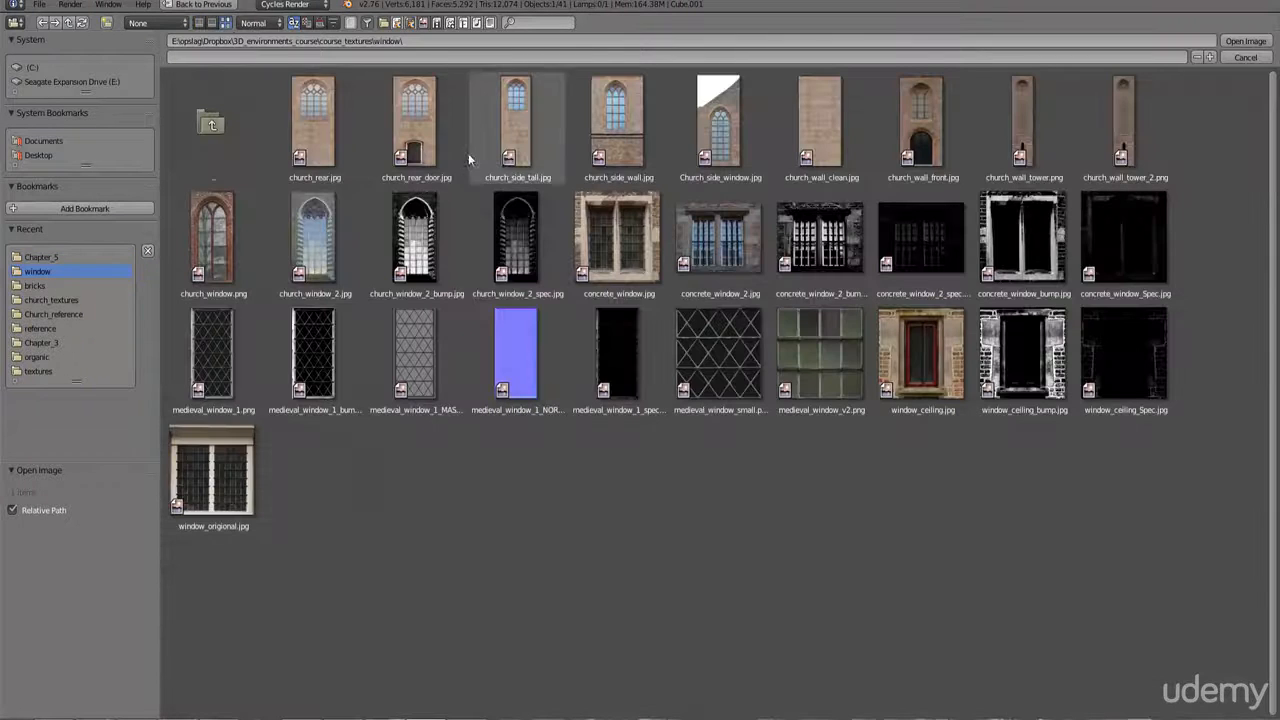
left_click(620, 140)
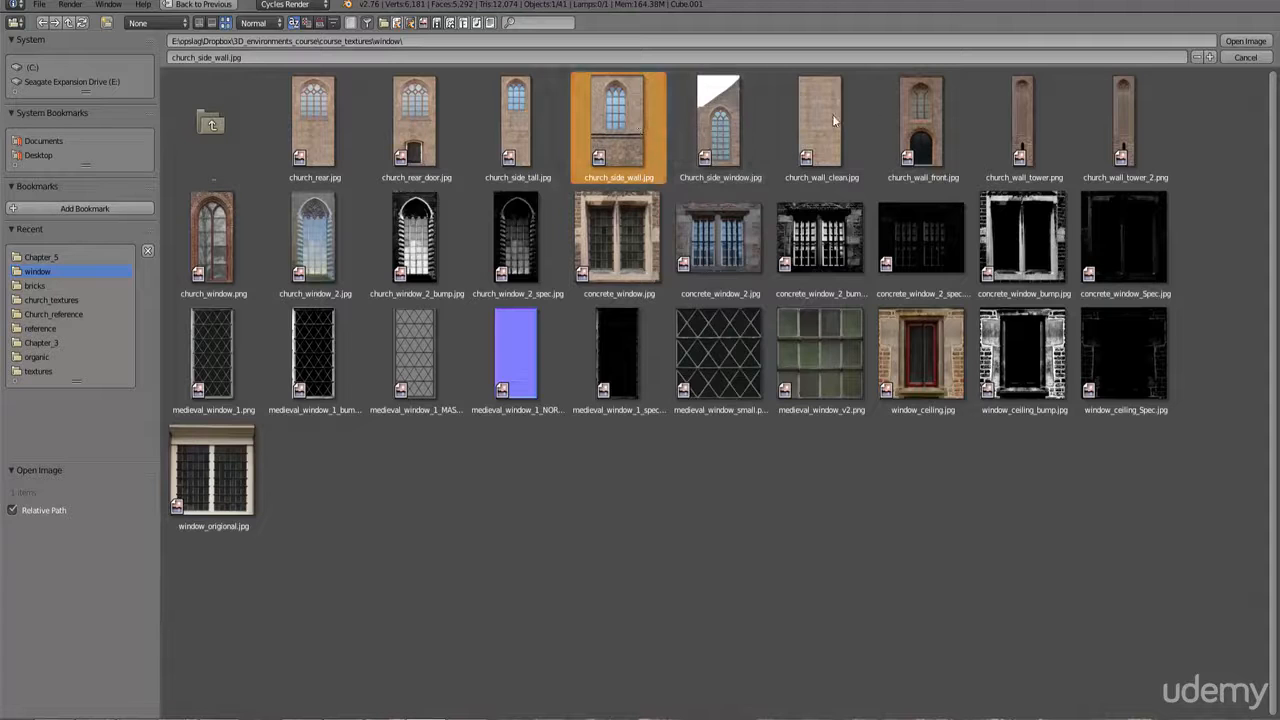
left_click(1241, 43)
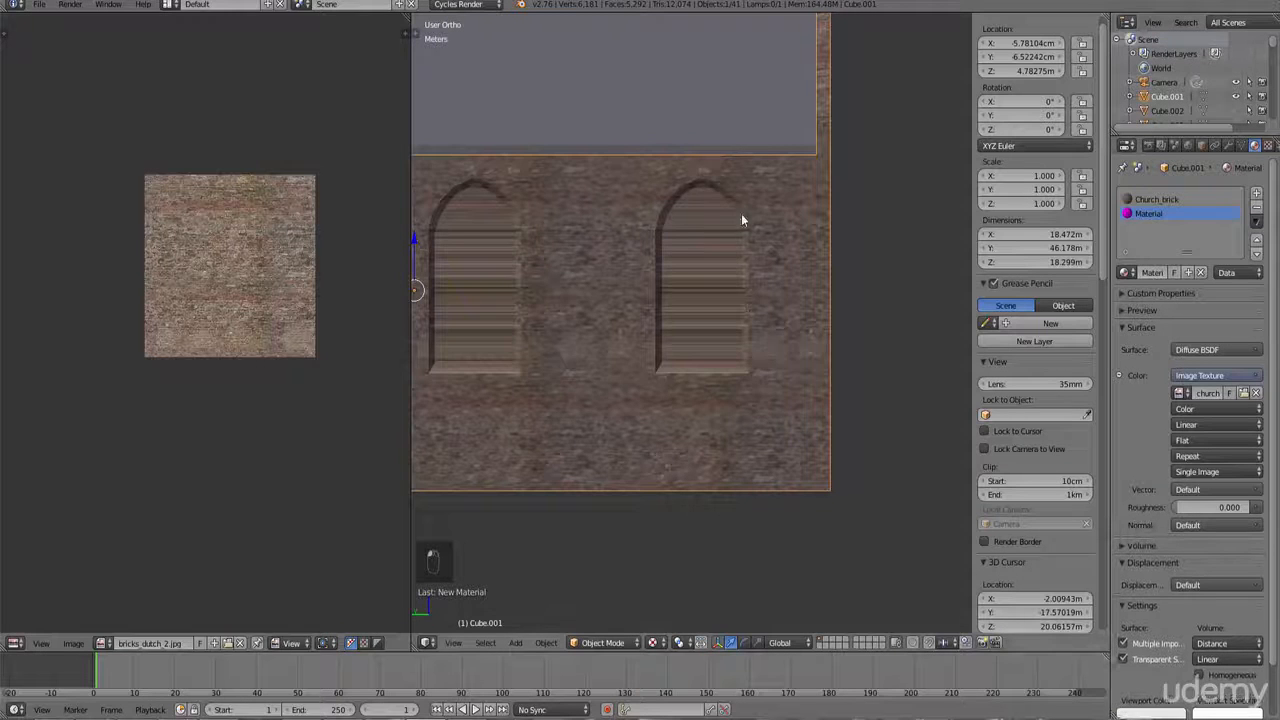
Step: Examine the arched windows along the church's side wall from the side view
scroll(785, 374, "down", 3)
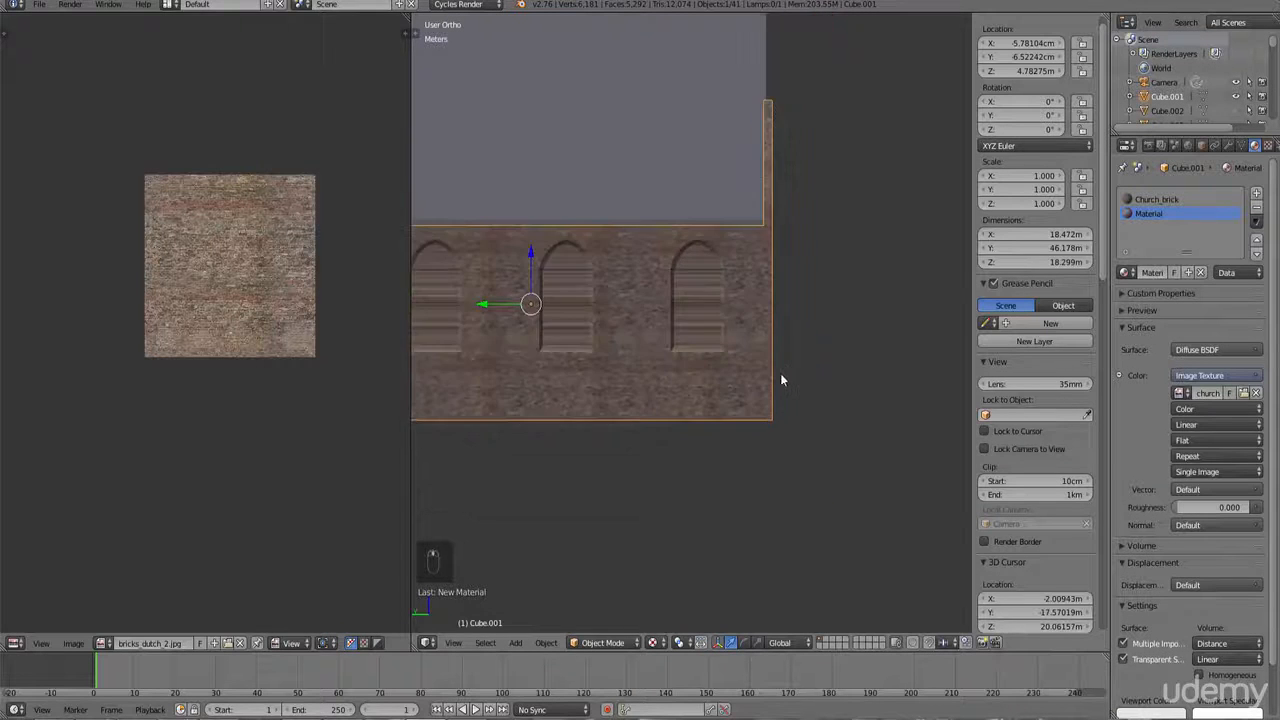
middle_click_drag(782, 376, 756, 374)
middle_click_drag(430, 369, 545, 371, "shift")
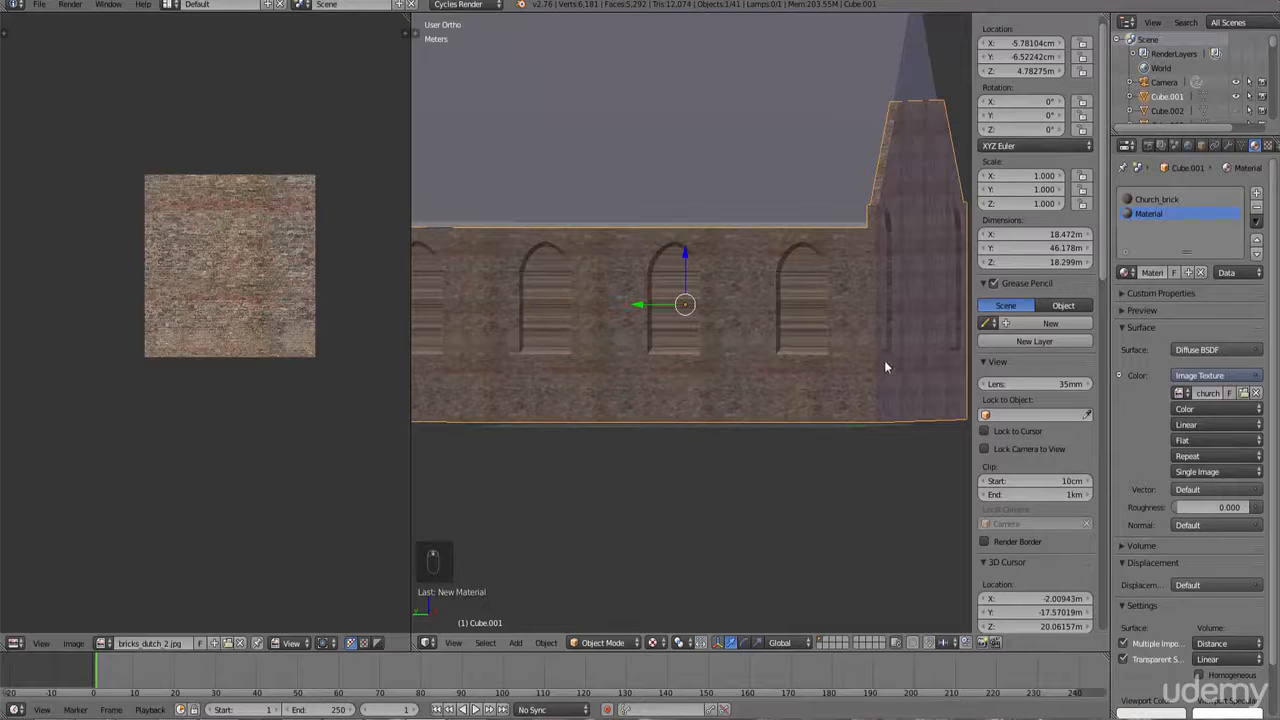
key("KP_1")
key("KP_4")
key("KP_4")
key("KP_4")
key("KP_4")
key("KP_4")
key("KP_4")
key("KP_4")
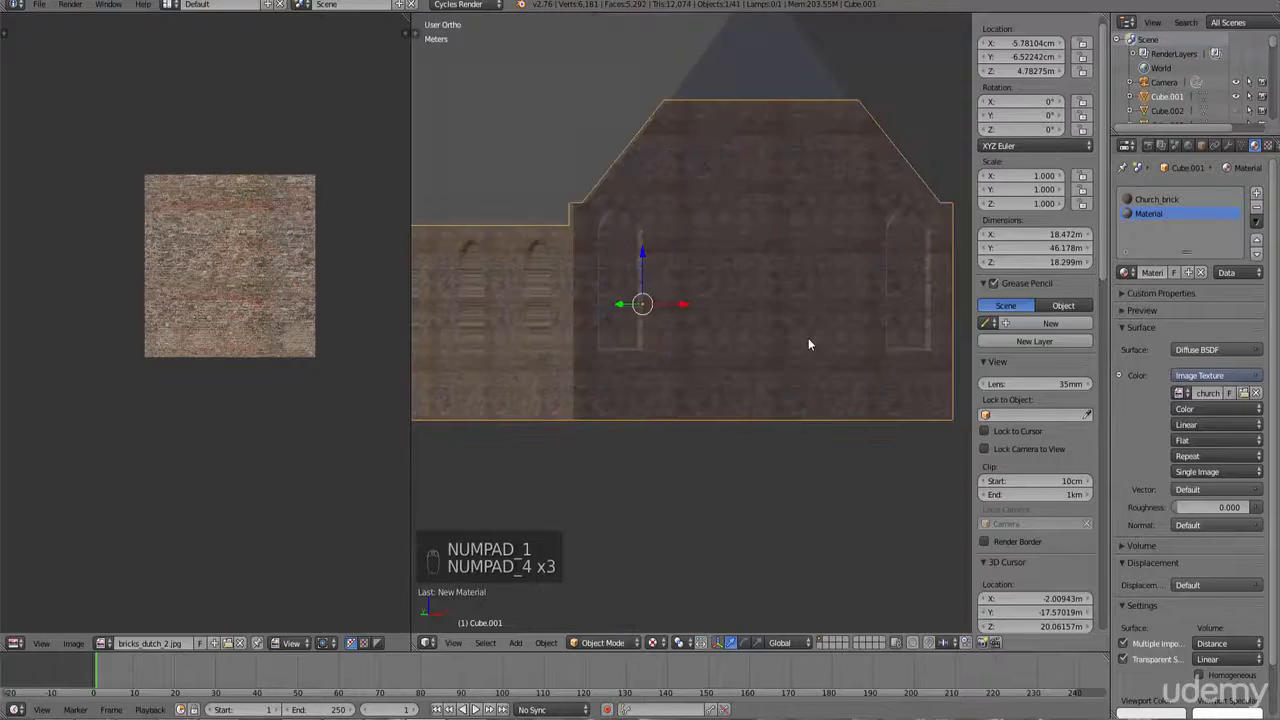
key("KP_4")
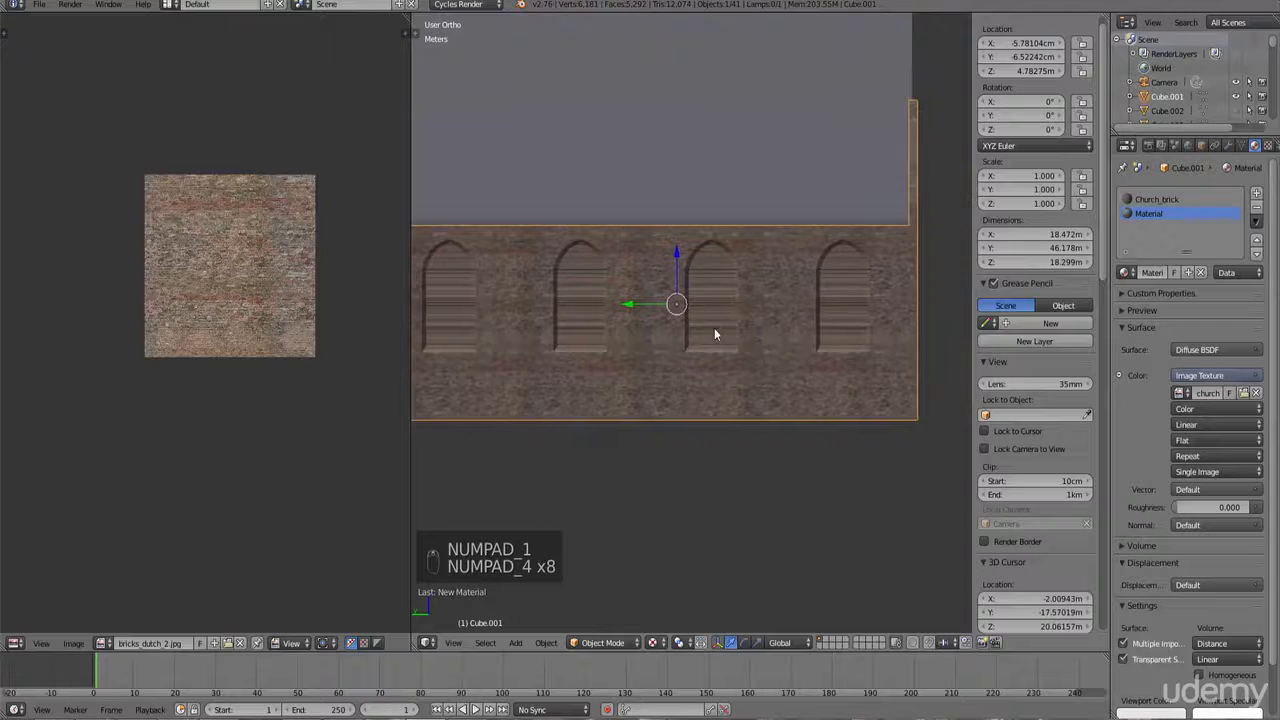
middle_click_drag(697, 350, 646, 346, "shift")
scroll(646, 346, "up", 5)
Step: In Edit Mode, switch to face selection and circle-select all faces of the first arched window
key("Tab")
right_click(646, 378)
middle_click_drag(647, 270, 649, 346, "shift")
key("b")
key("b")
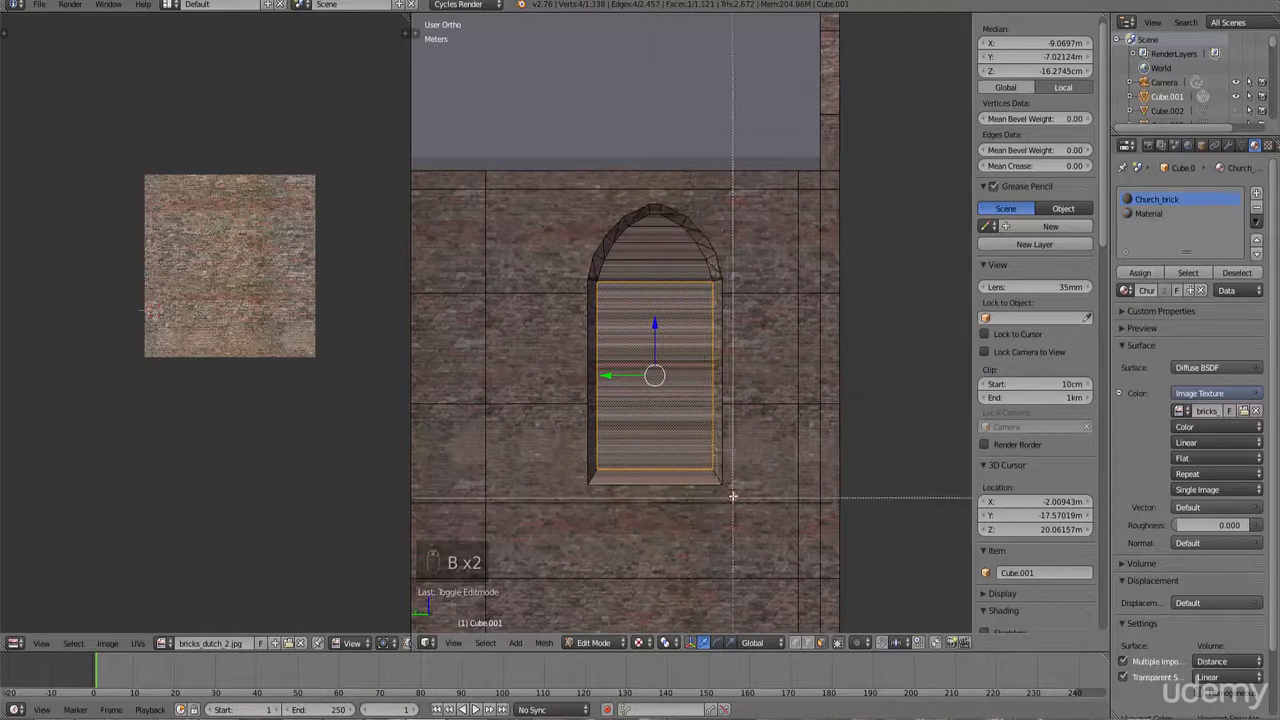
left_click_drag(733, 494, 566, 195)
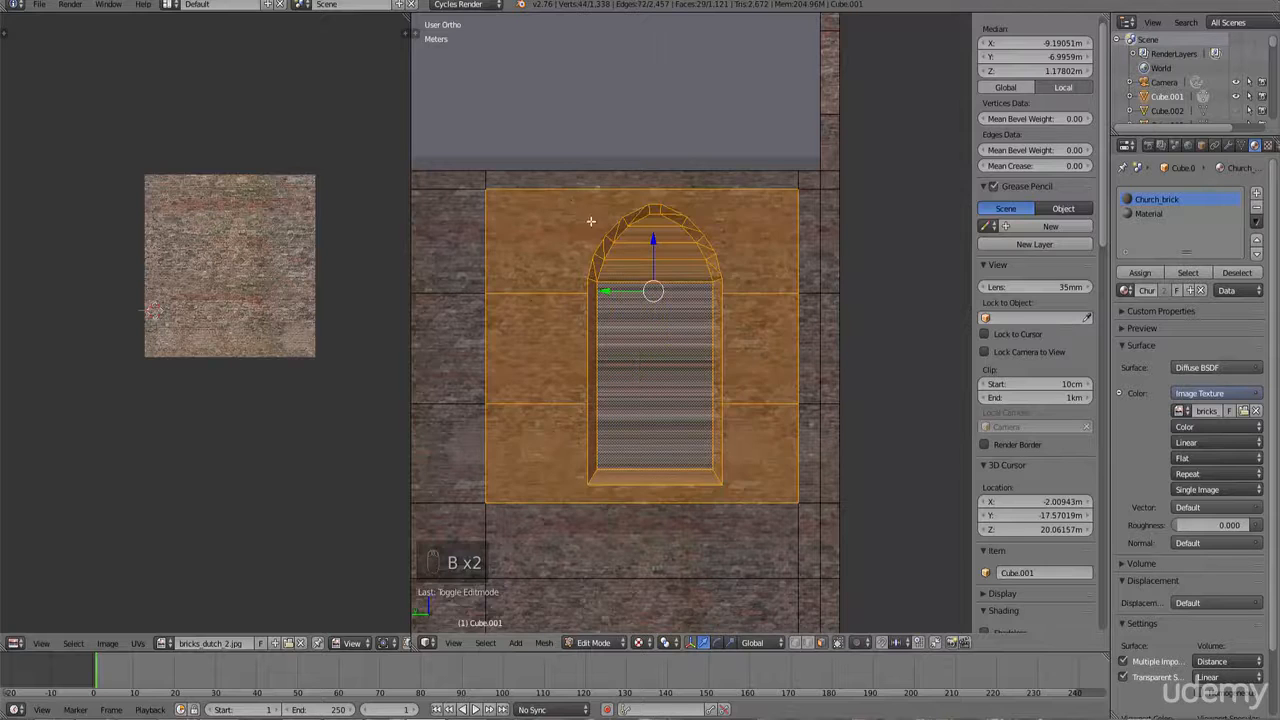
right_click(619, 256)
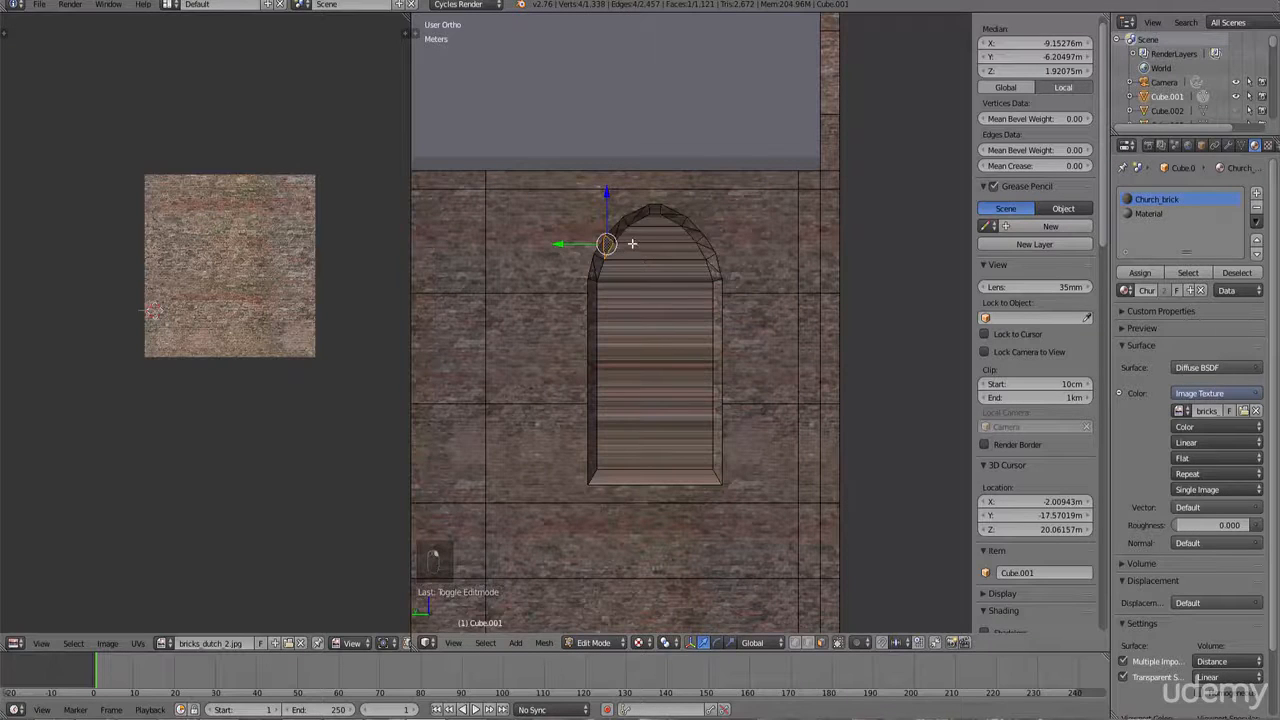
key("ctrl+Tab")
left_click(604, 213)
right_click(721, 293)
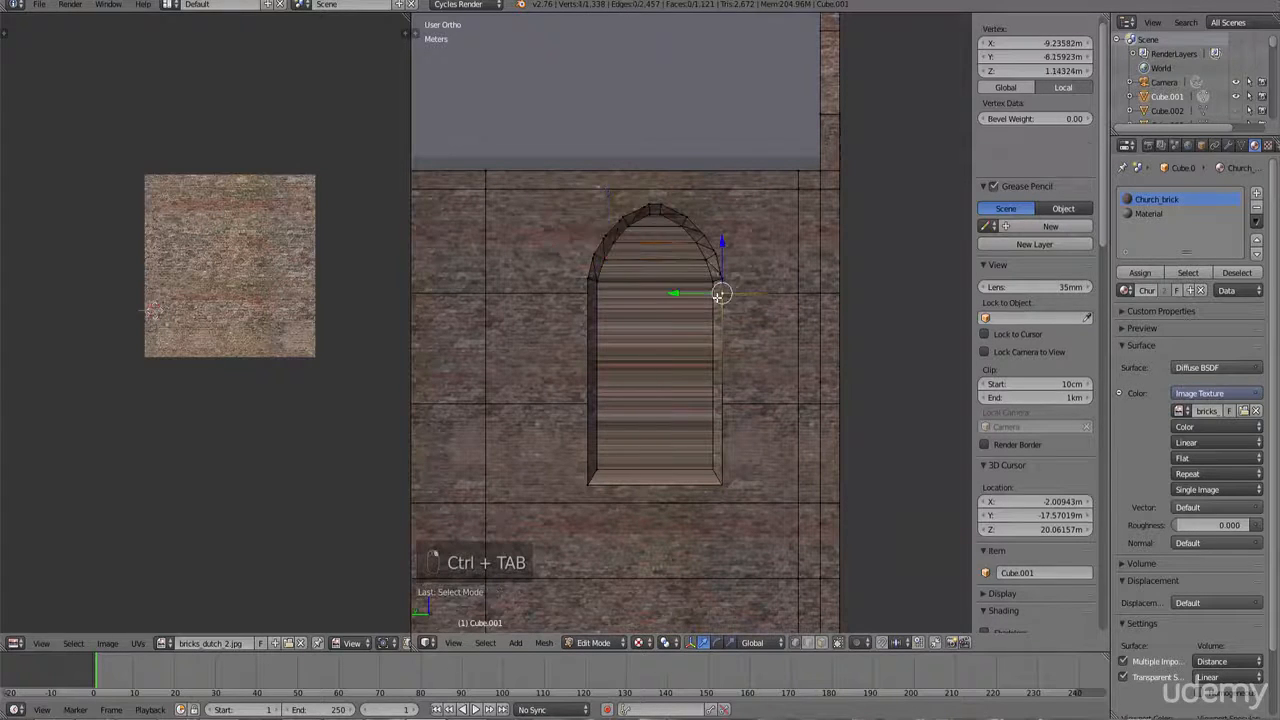
key("c")
mouse_move(680, 423)
left_mouse_down()
mouse_move(614, 429)
mouse_move(623, 229)
mouse_move(690, 266)
left_mouse_up()
right_click(826, 271)
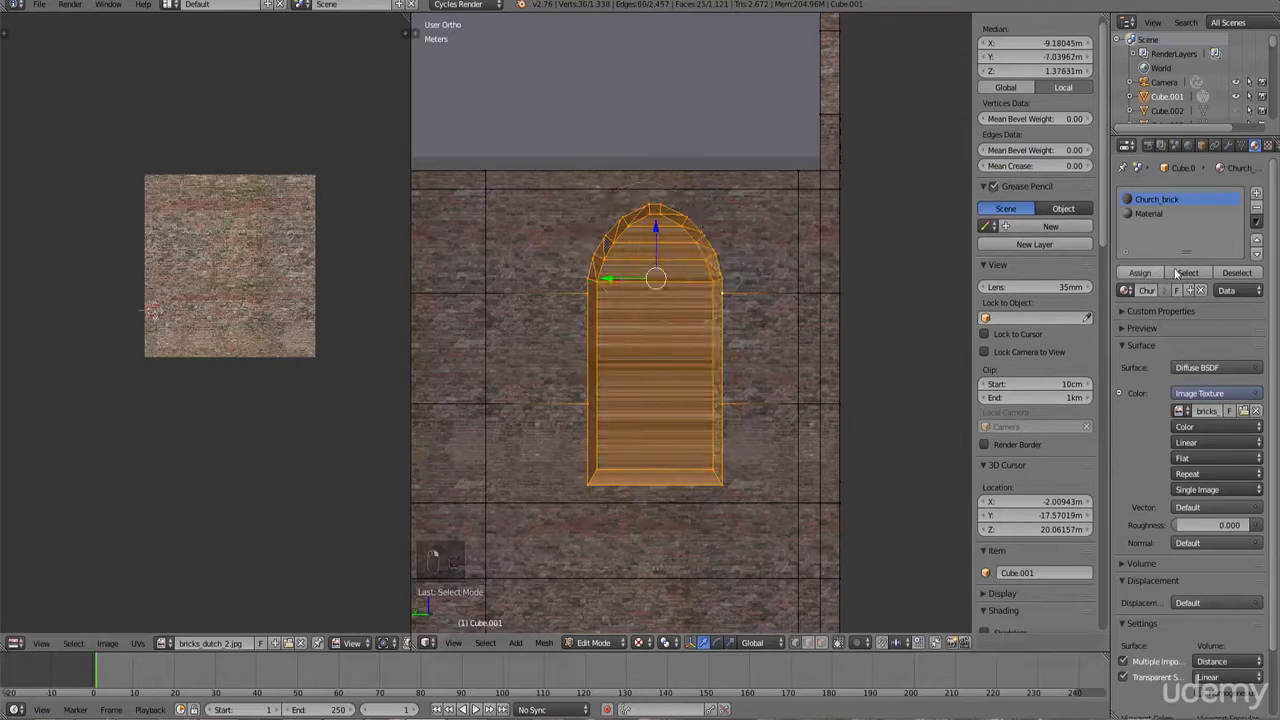
Step: Rename the new material church_side_small_window and project the window's UVs from the current view
left_click(1150, 214)
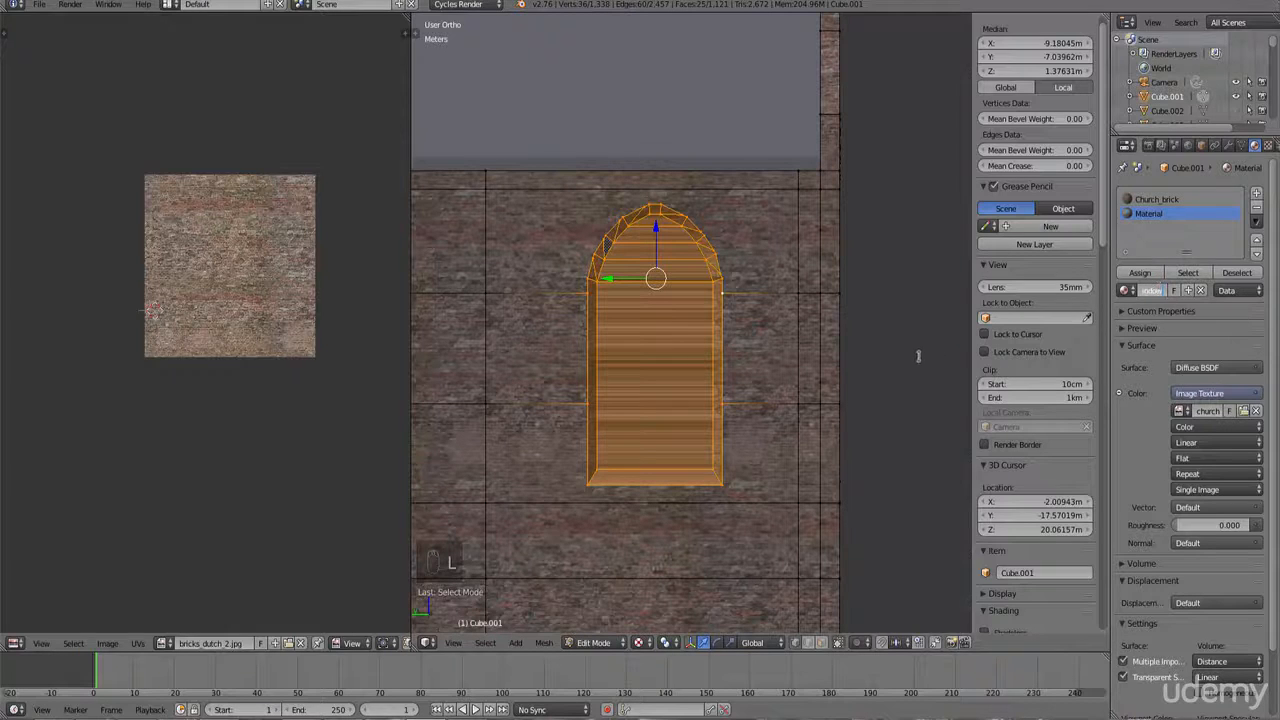
key("Return")
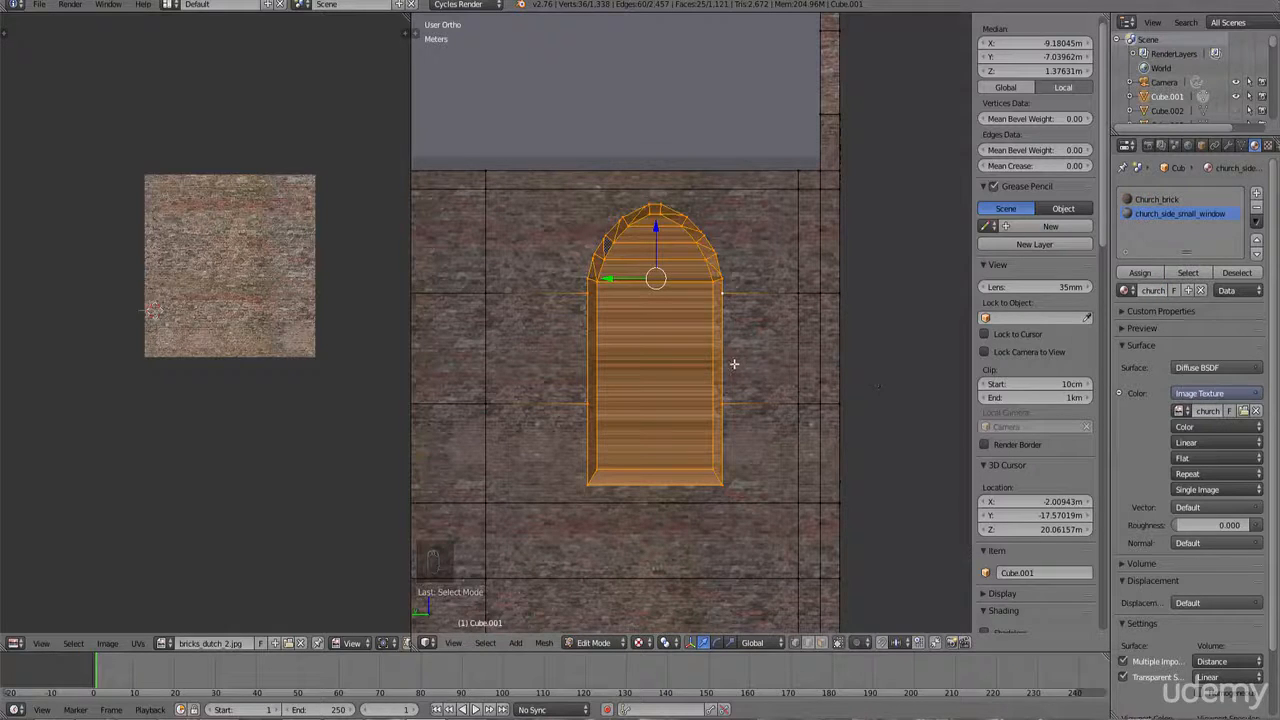
key("u")
left_click(734, 364)
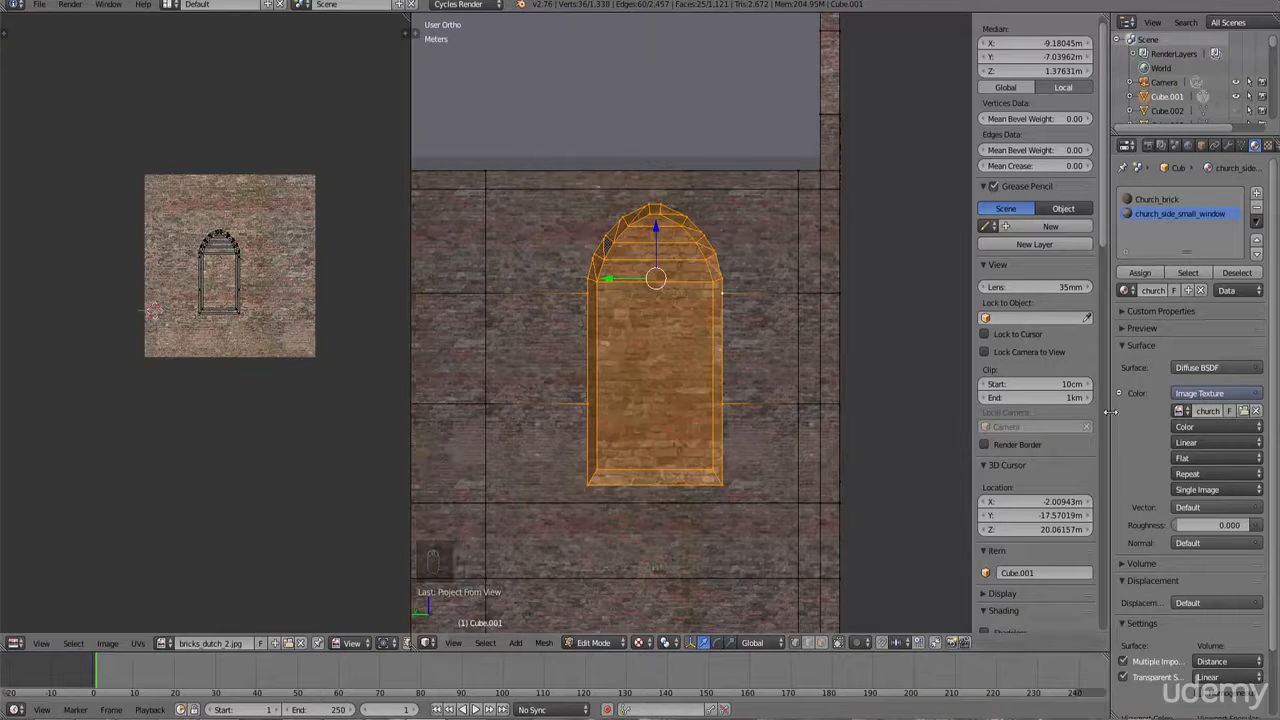
left_click_drag(1110, 406, 1076, 406)
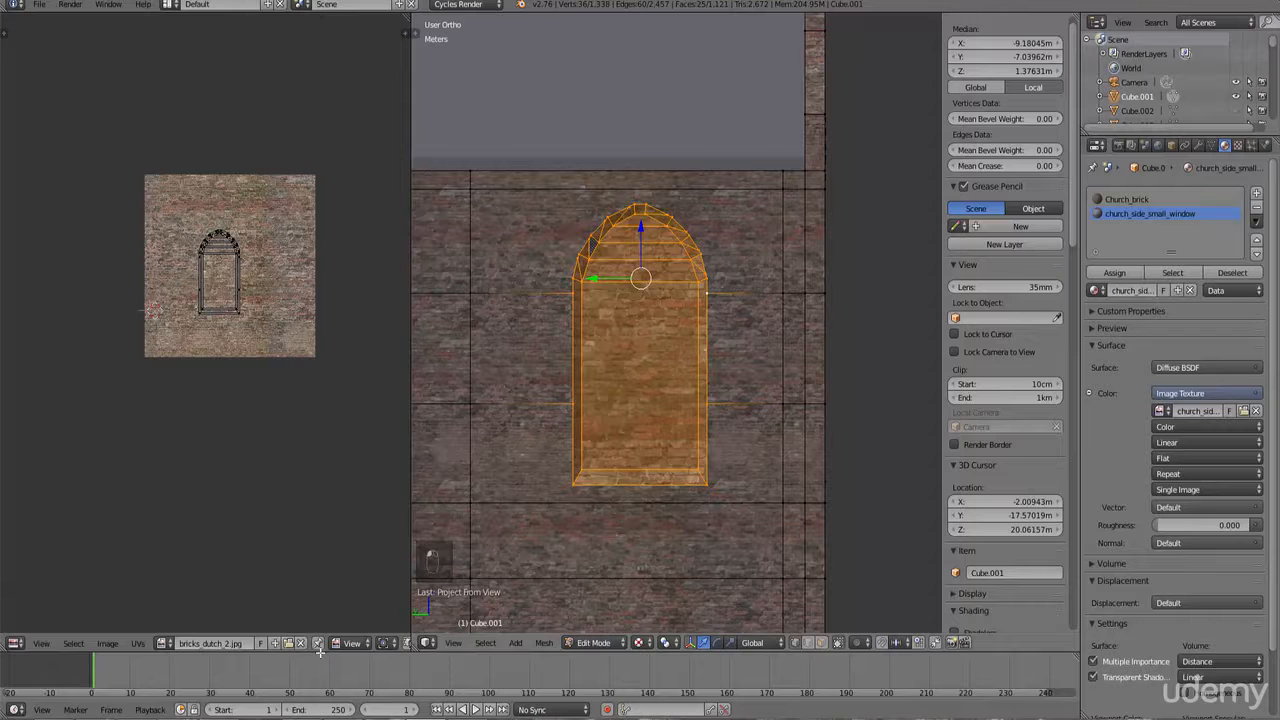
Step: Show church_side_wall.jpg in the UV editor and assign the new material to the selected window faces
left_click(161, 643)
left_click(210, 526)
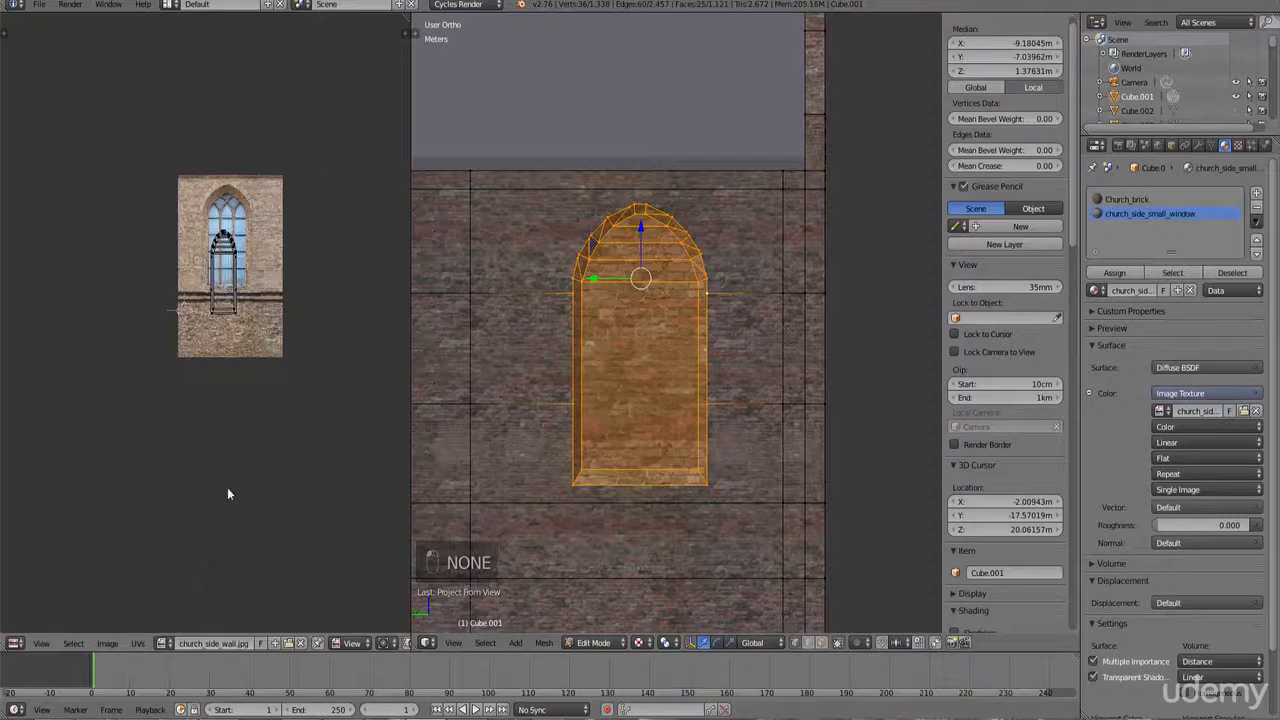
left_click(1106, 272)
Step: Project the window's UVs from view, then scale and move them over the window in the image
key("u")
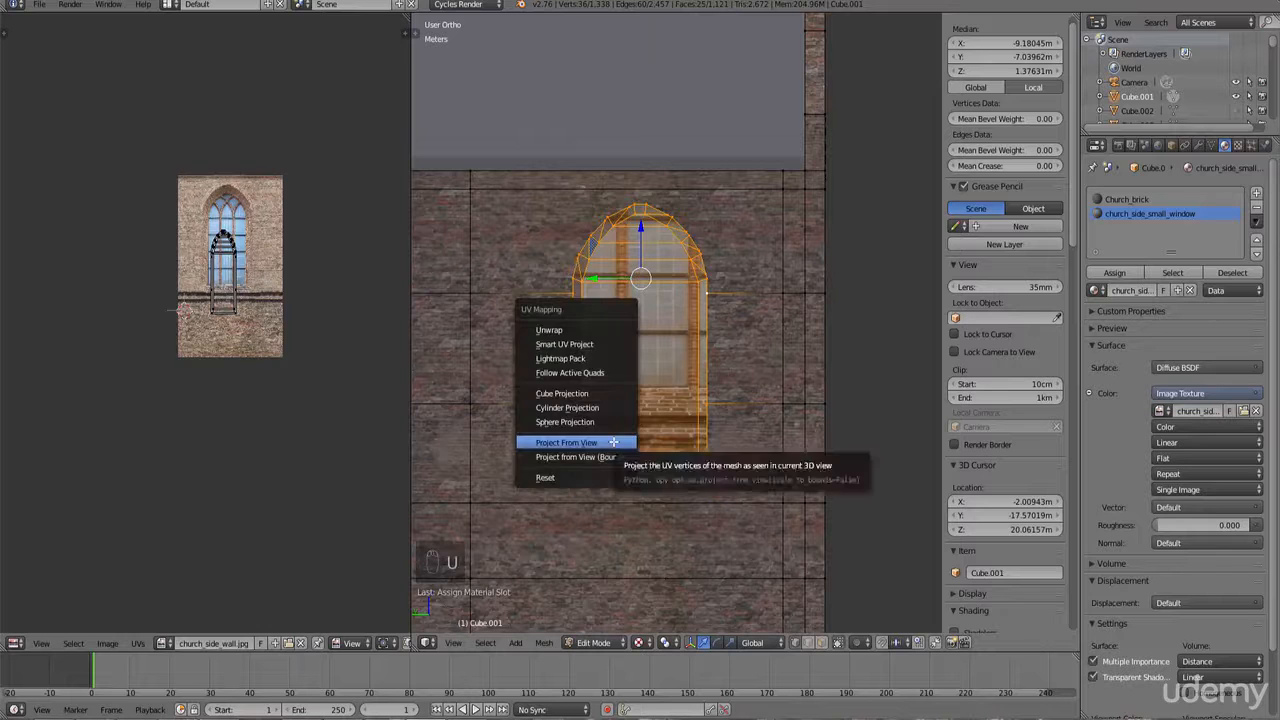
left_click(615, 438)
scroll(284, 436, "up", 3)
key("b")
left_click_drag(286, 468, 188, 270)
middle_click_drag(278, 364, 246, 414)
key("s")
left_click(289, 434)
key("g")
left_click(291, 357)
key("s")
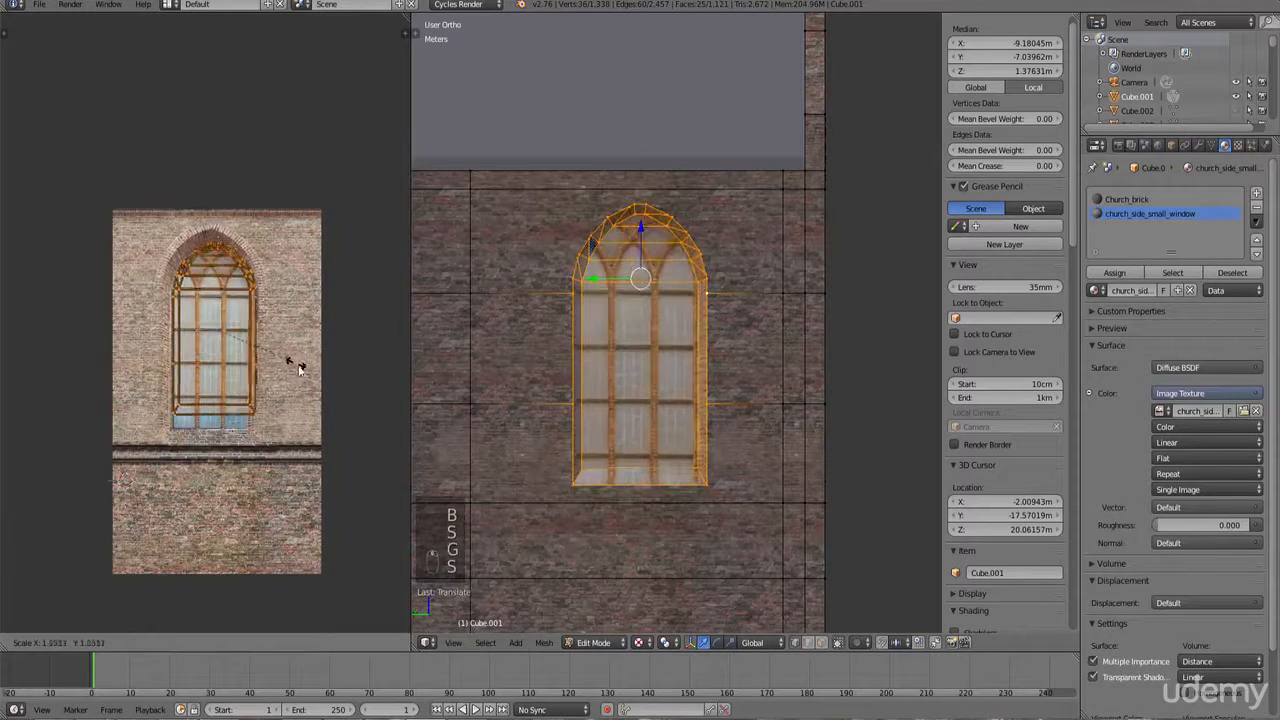
left_click(309, 369)
Step: Nudge the window UVs to line up with the painted window in the image
scroll(314, 364, "up", 1)
scroll(310, 362, "up", 2)
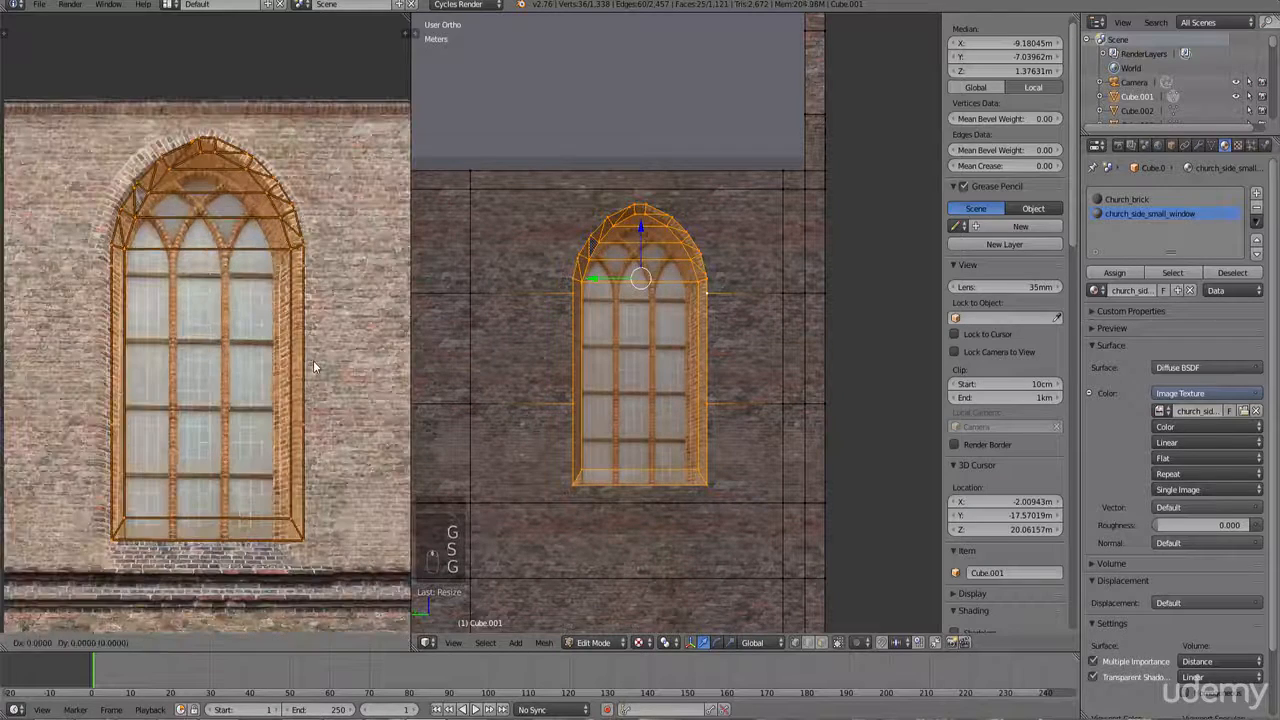
key("g")
left_click(240, 385)
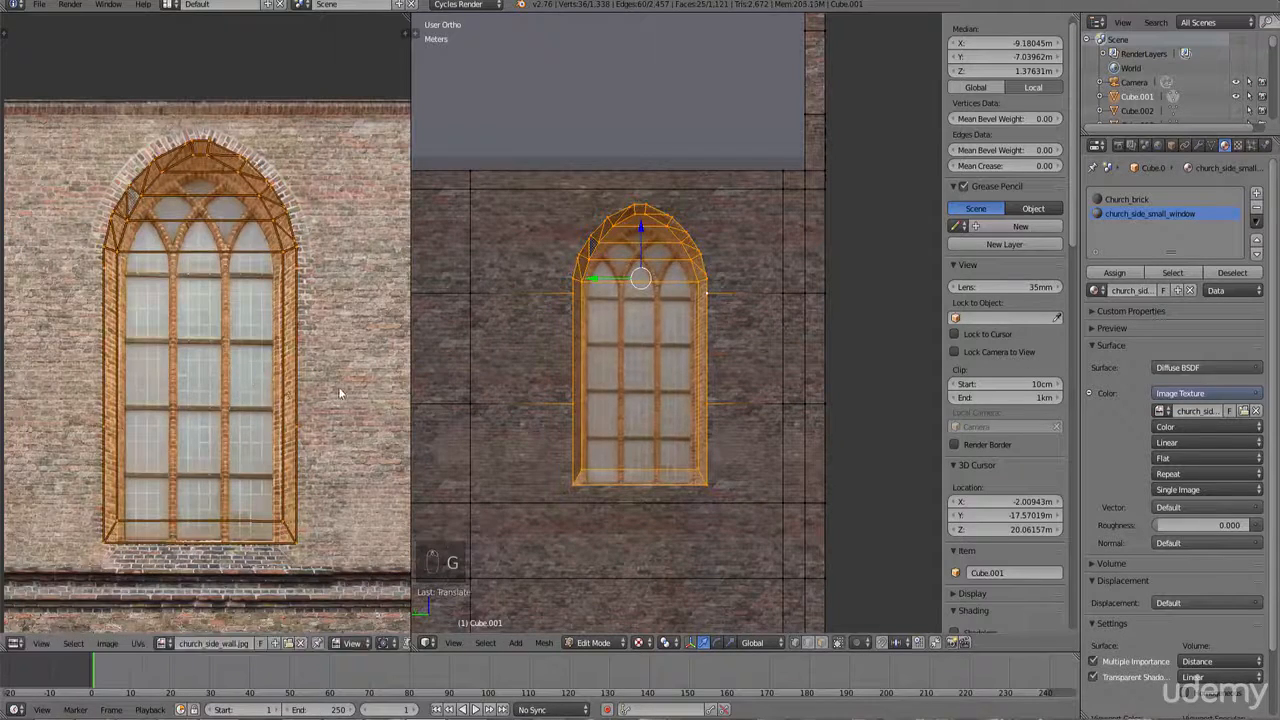
key("g")
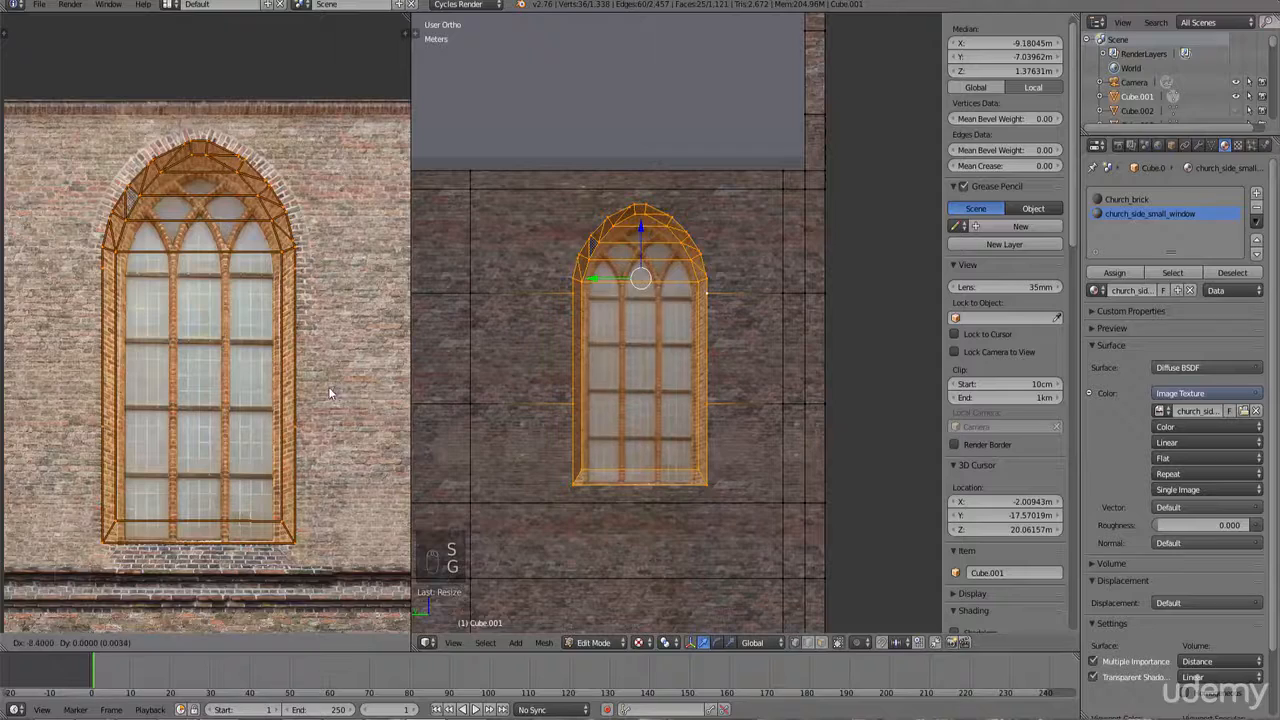
left_click(332, 387)
Step: Leave Edit Mode and inspect the textured window up close
key("Tab")
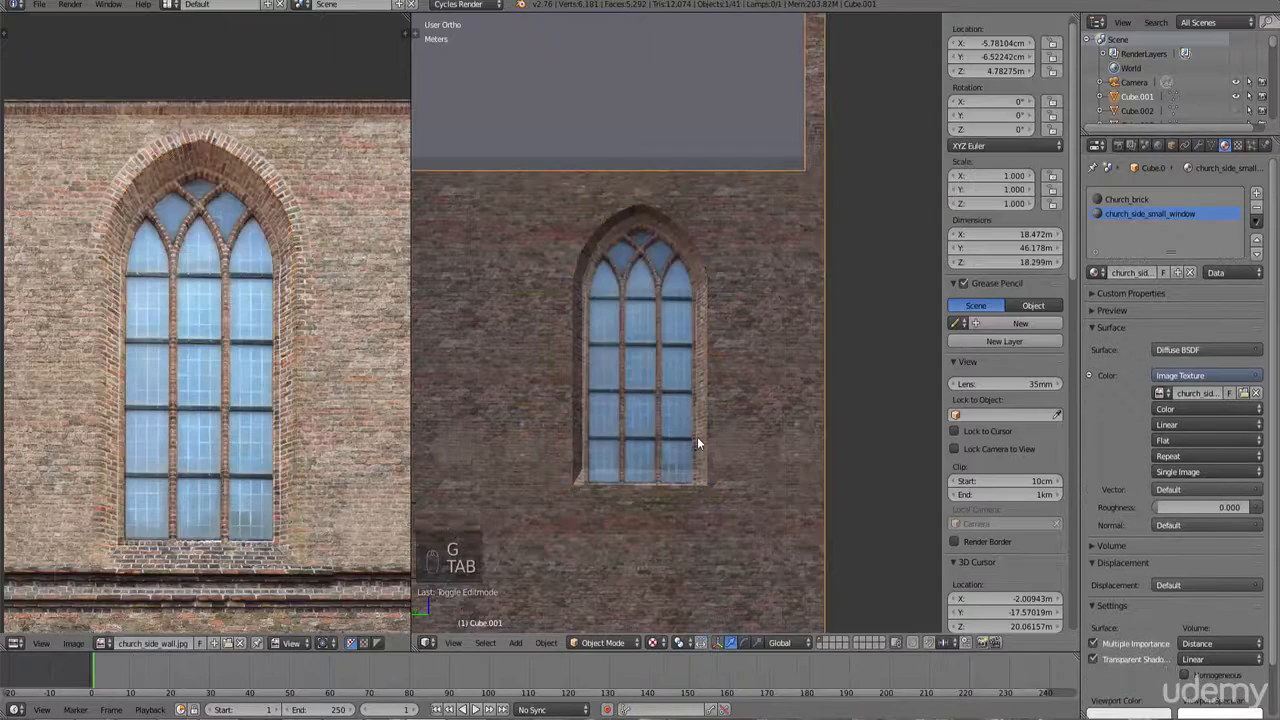
scroll(660, 440, "up", 5)
scroll(659, 439, "down", 3)
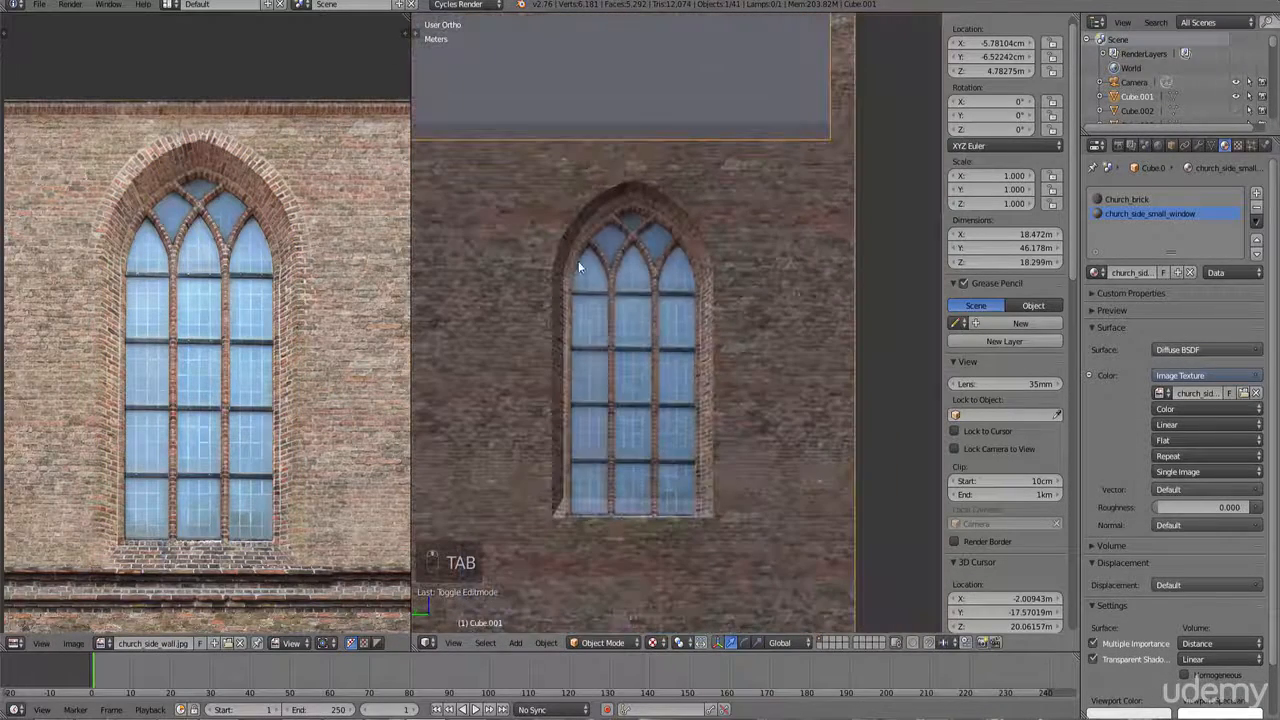
scroll(607, 436, "up", 2)
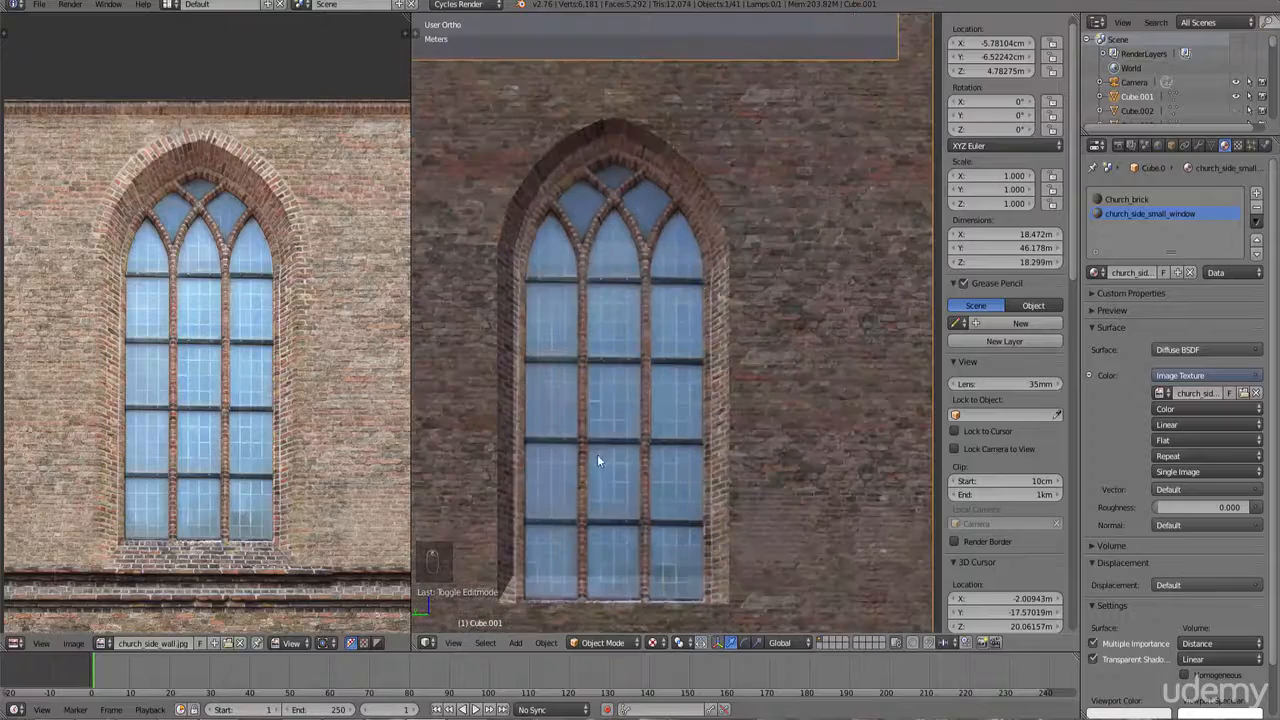
scroll(590, 448, "down", 2)
Step: Back in Edit Mode, scale and move the window UVs again to fit the painted window frame
key("Tab")
key("Tab")
key("Tab")
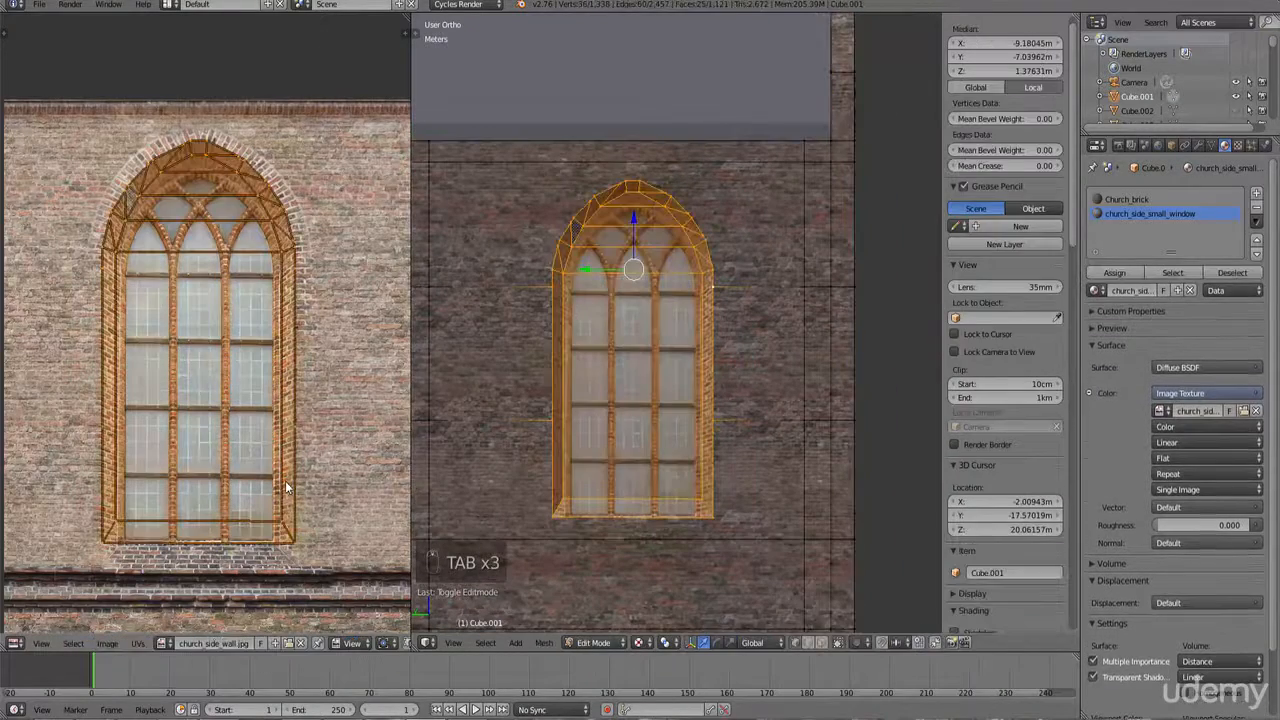
key("s")
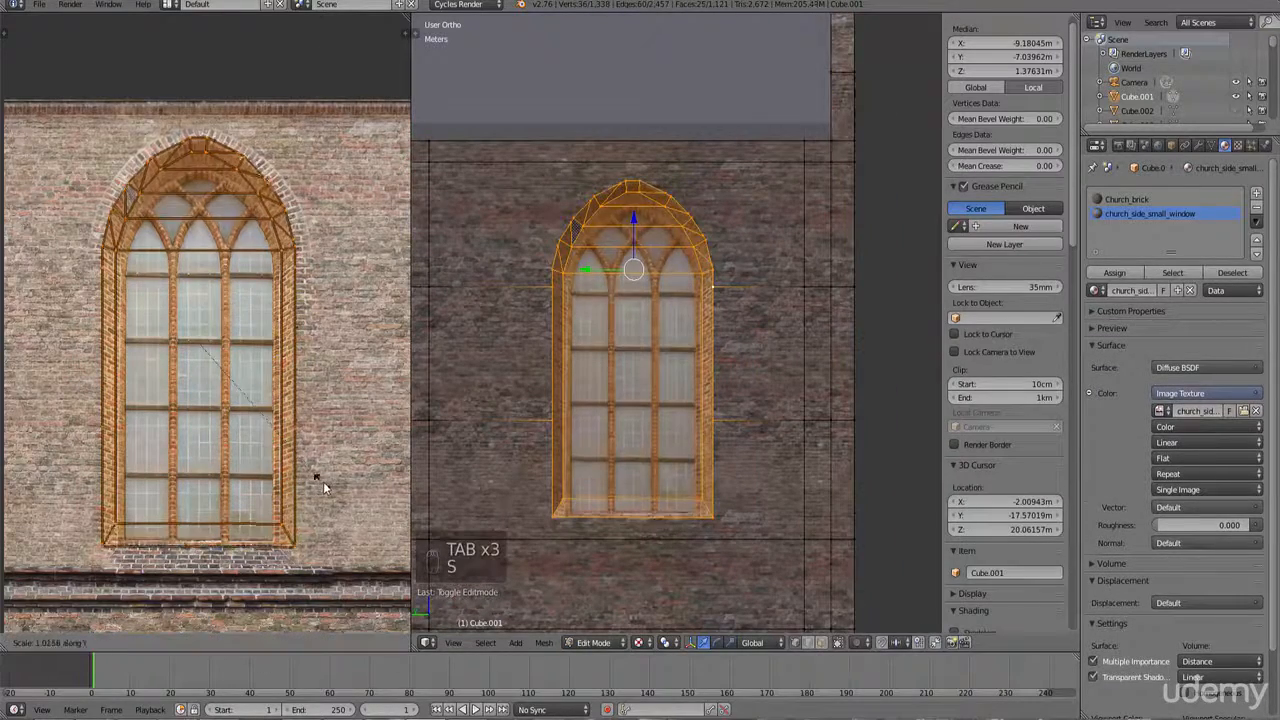
left_click(326, 482)
key("g")
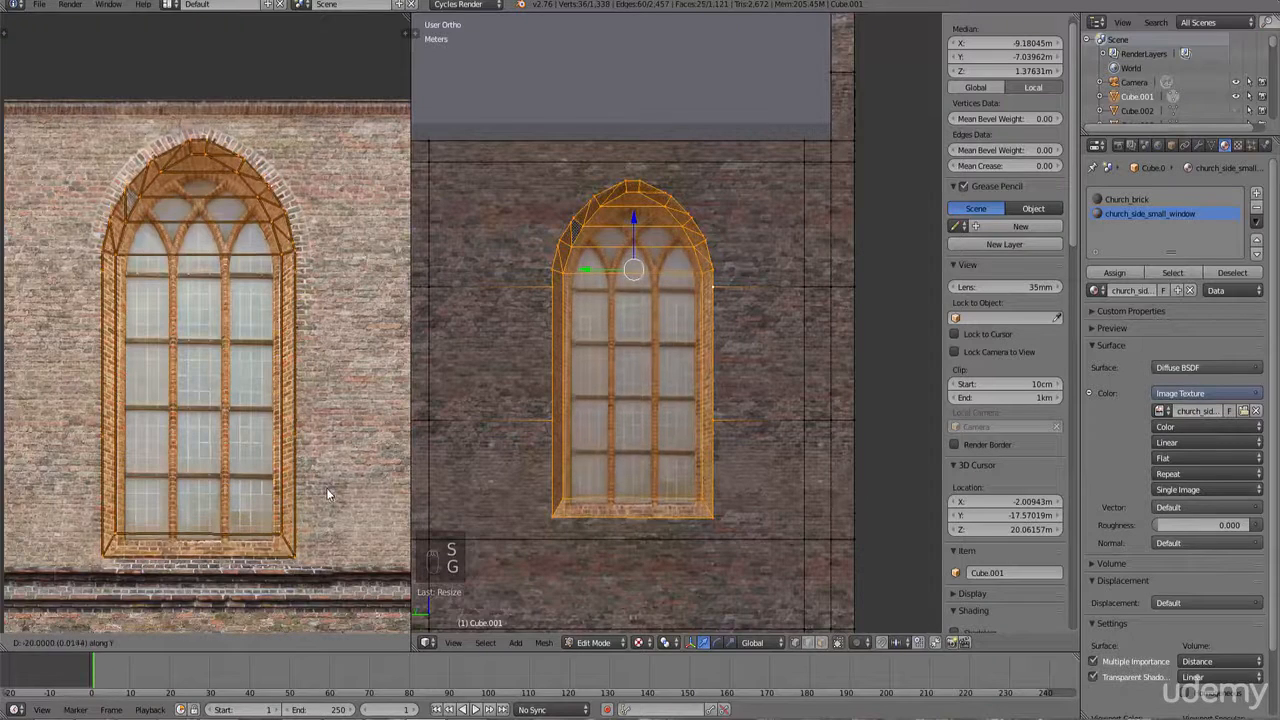
left_click(326, 490)
key("s")
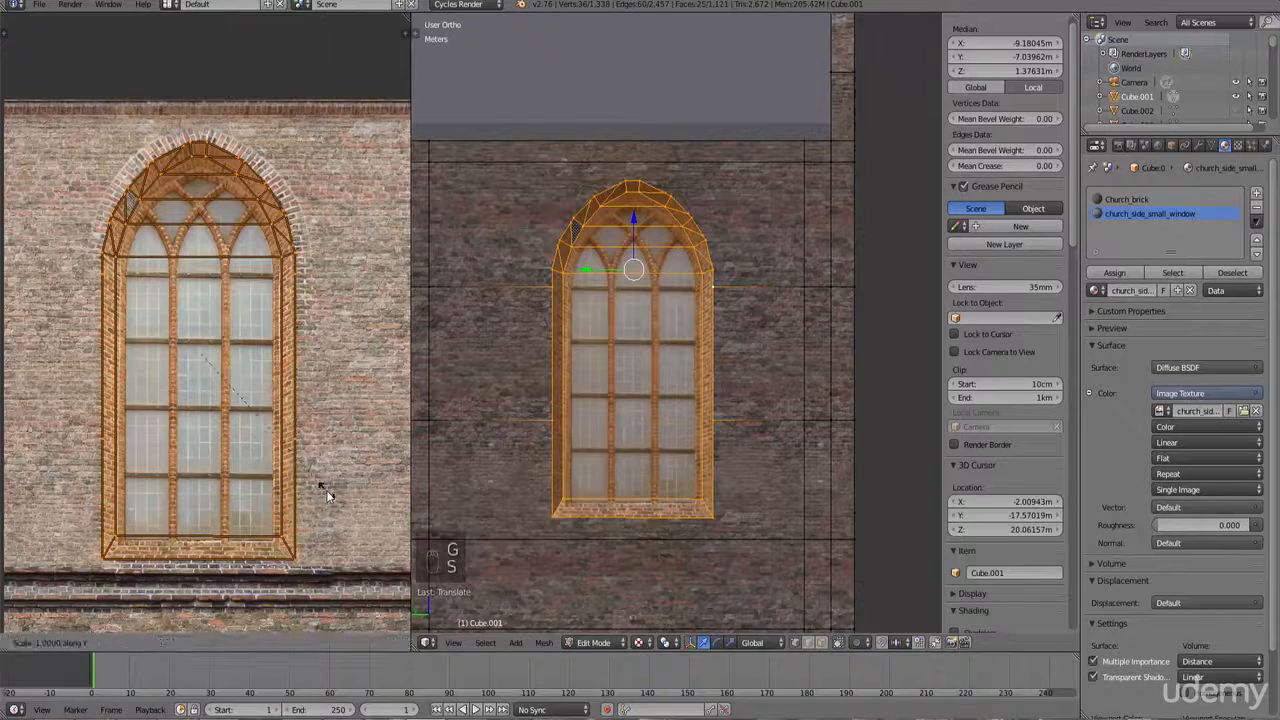
left_click(331, 490)
key("g")
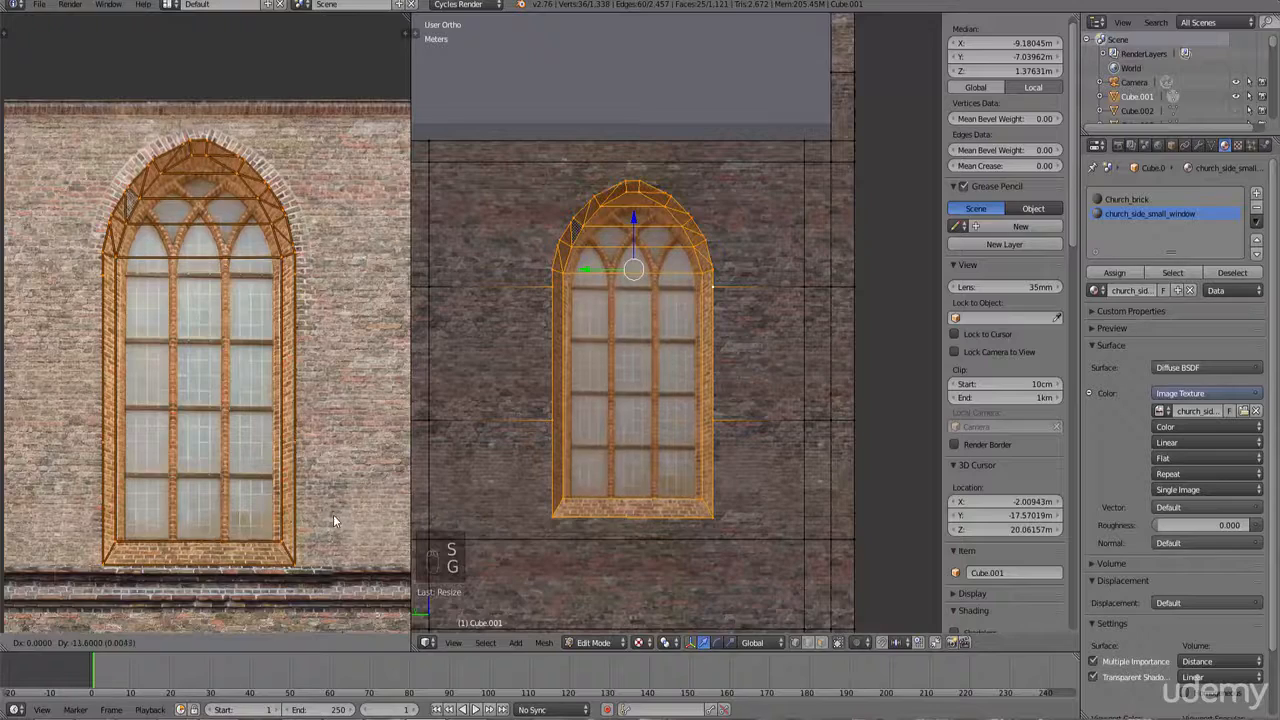
left_click(333, 515)
Step: Leave Edit Mode and look over the remaining untextured windows along the side wall
key("Tab")
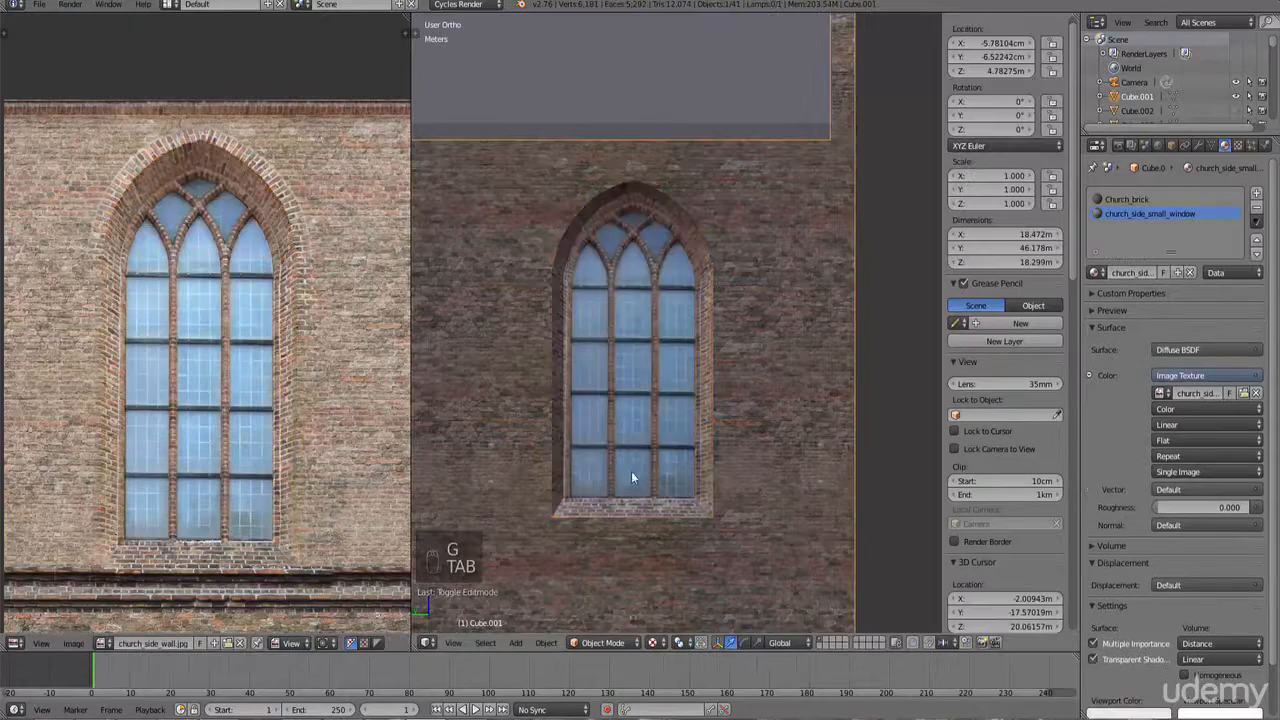
scroll(631, 471, "down", 3)
middle_click_drag(607, 462, 659, 454)
middle_click_drag(546, 434, 652, 437, "shift")
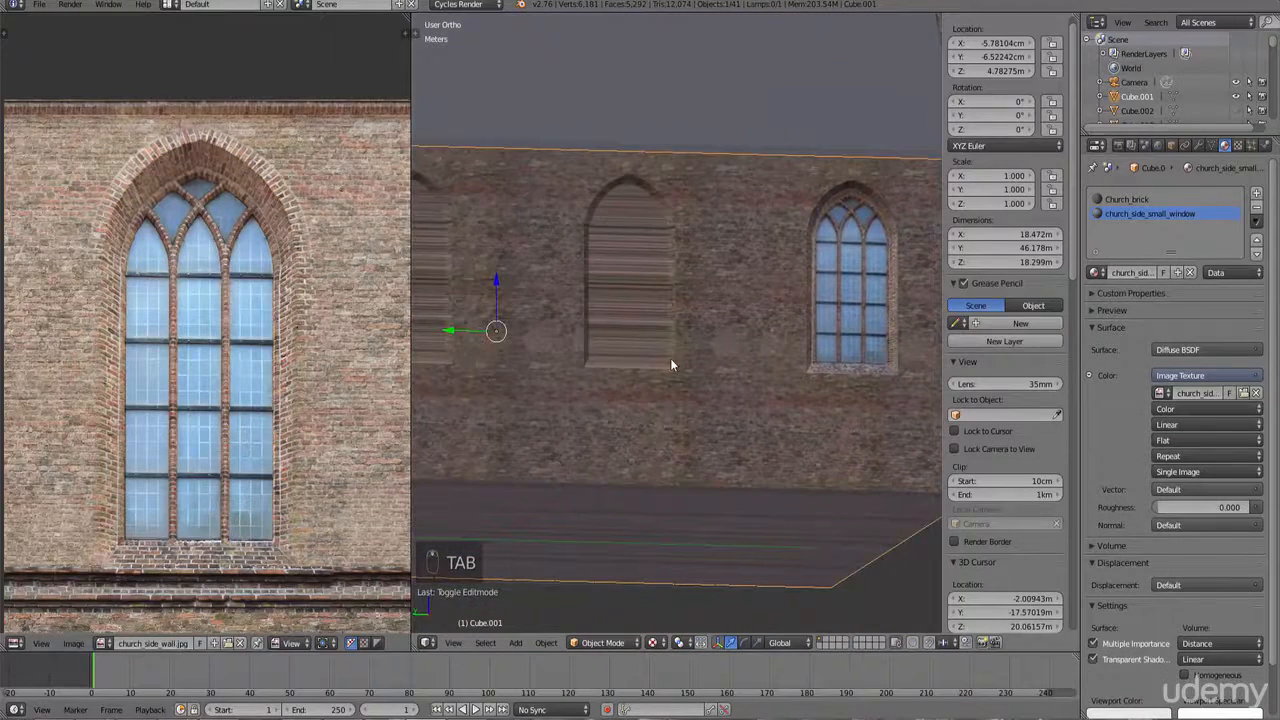
key("KP_1")
key("KP_4")
key("KP_4")
key("KP_4")
key("KP_4")
key("KP_4")
key("KP_4")
key("KP_4")
key("KP_4")
key("KP_4")
key("KP_4")
key("KP_4")
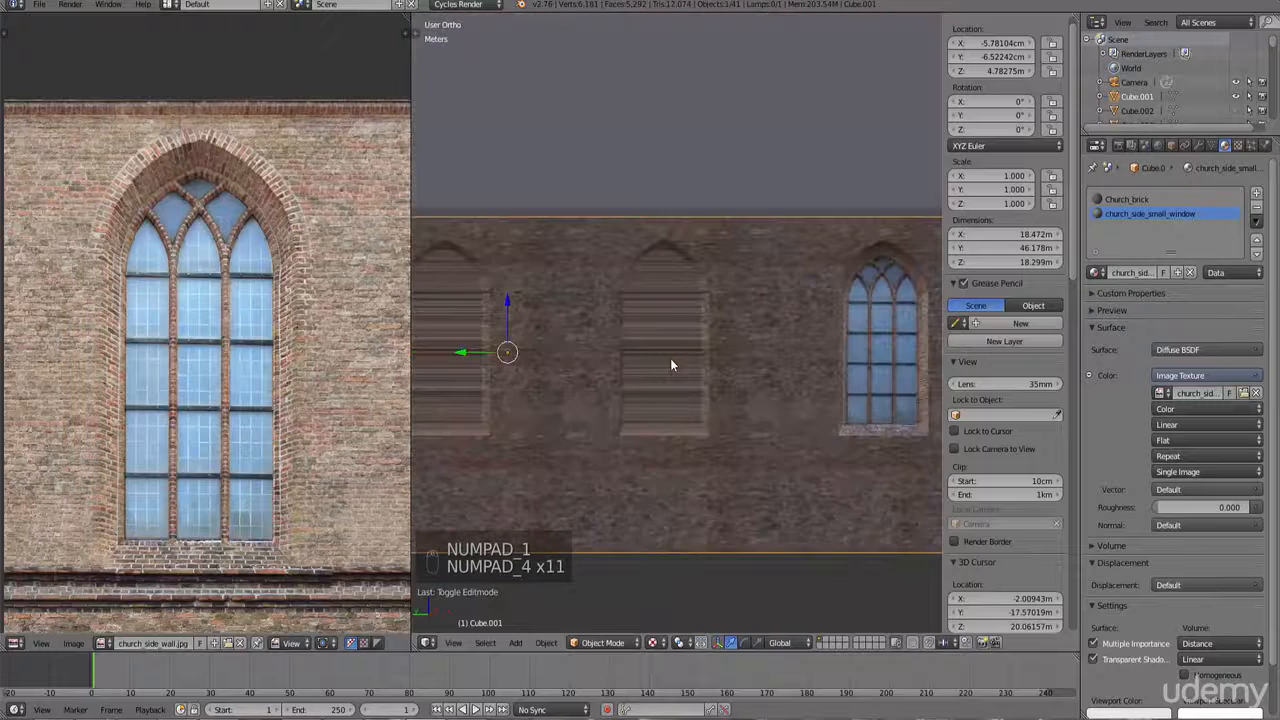
scroll(670, 358, "down", 6)
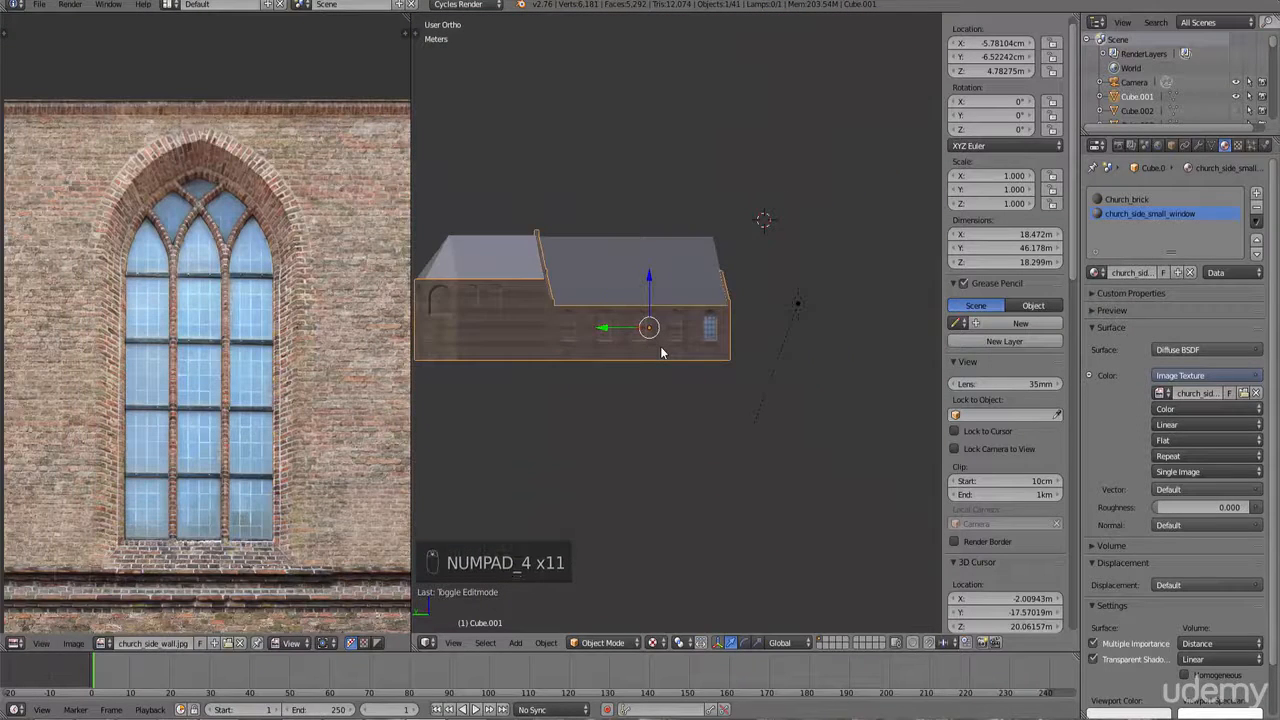
key("KP_6")
scroll(645, 357, "up", 6)
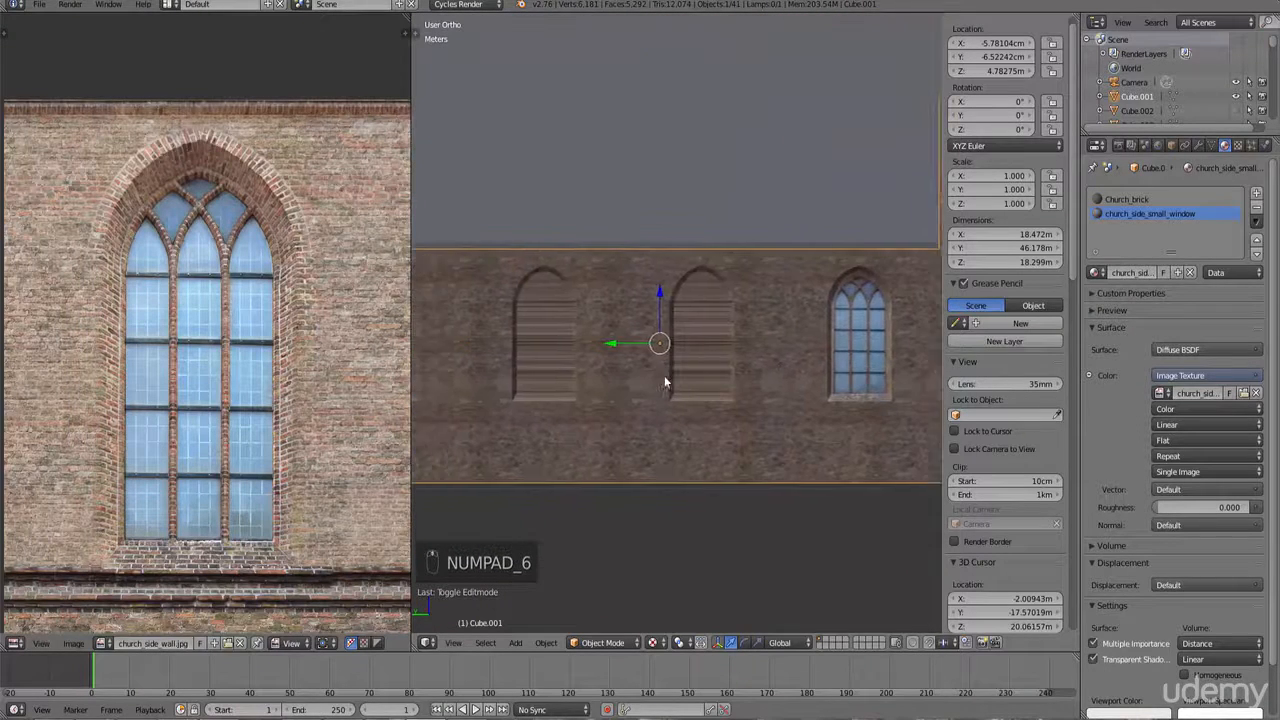
scroll(666, 382, "up", 3)
Step: In Edit Mode, select the faces of the next side-wall window in wireframe and project them from view
key("Tab")
scroll(747, 454, "up", 2, "ctrl")
right_click(732, 456)
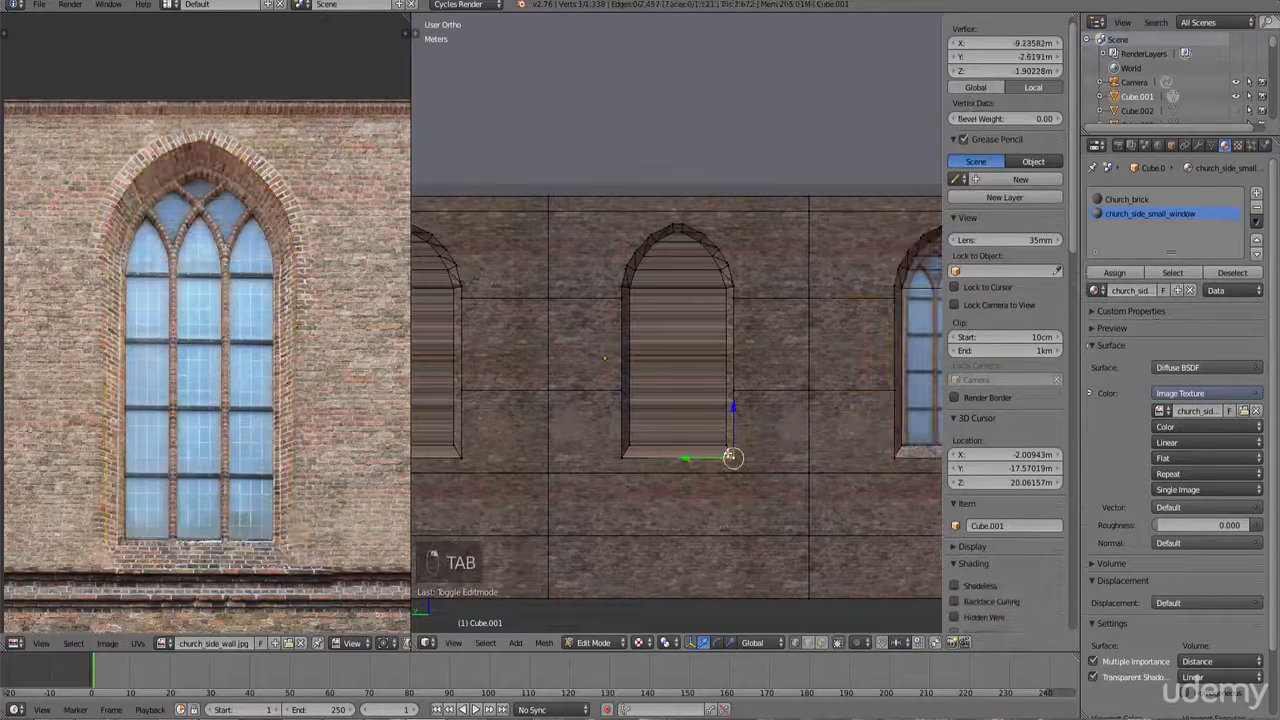
key("c")
right_click(714, 414)
key("z")
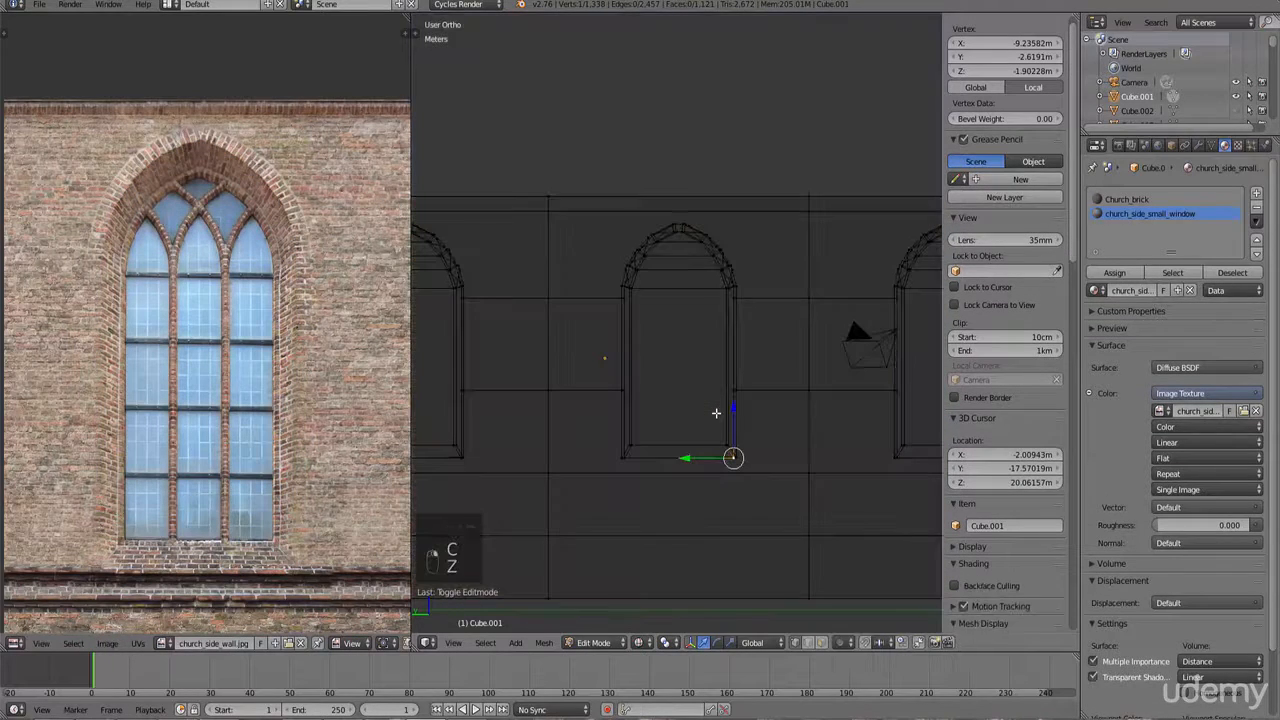
key("c")
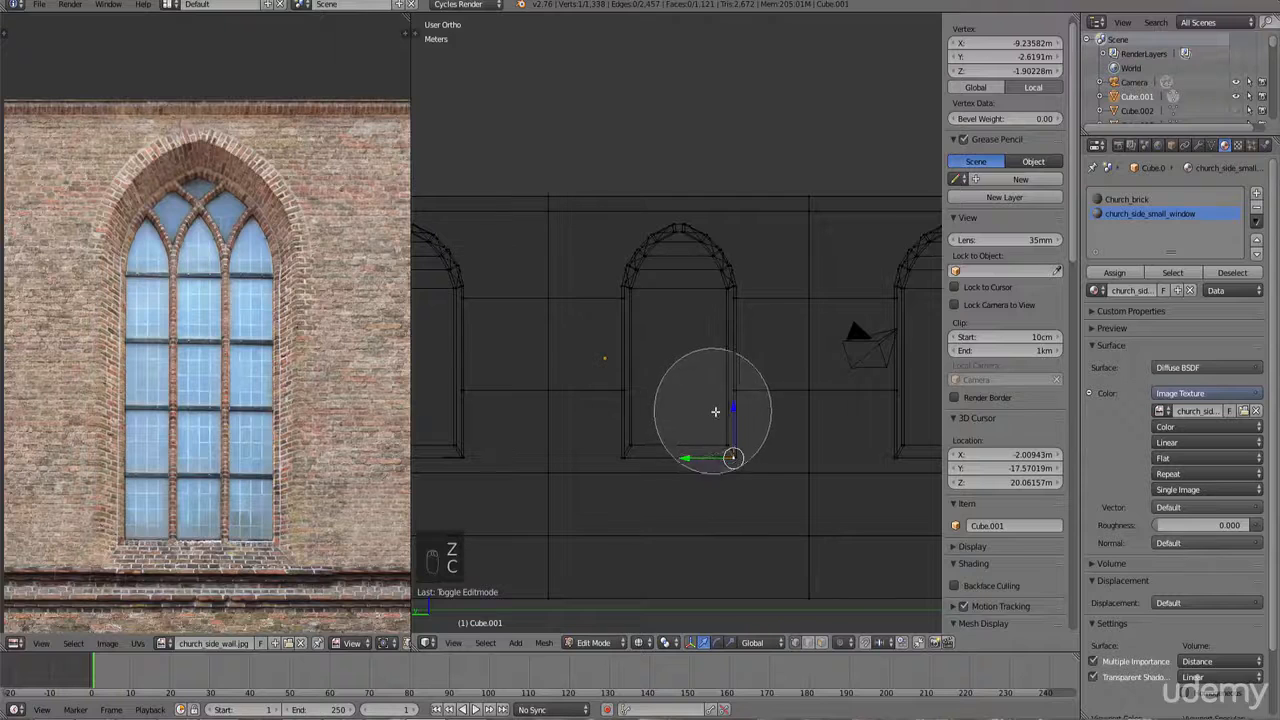
mouse_move(716, 415)
left_mouse_down()
mouse_move(643, 391)
mouse_move(649, 287)
mouse_move(680, 286)
left_mouse_up()
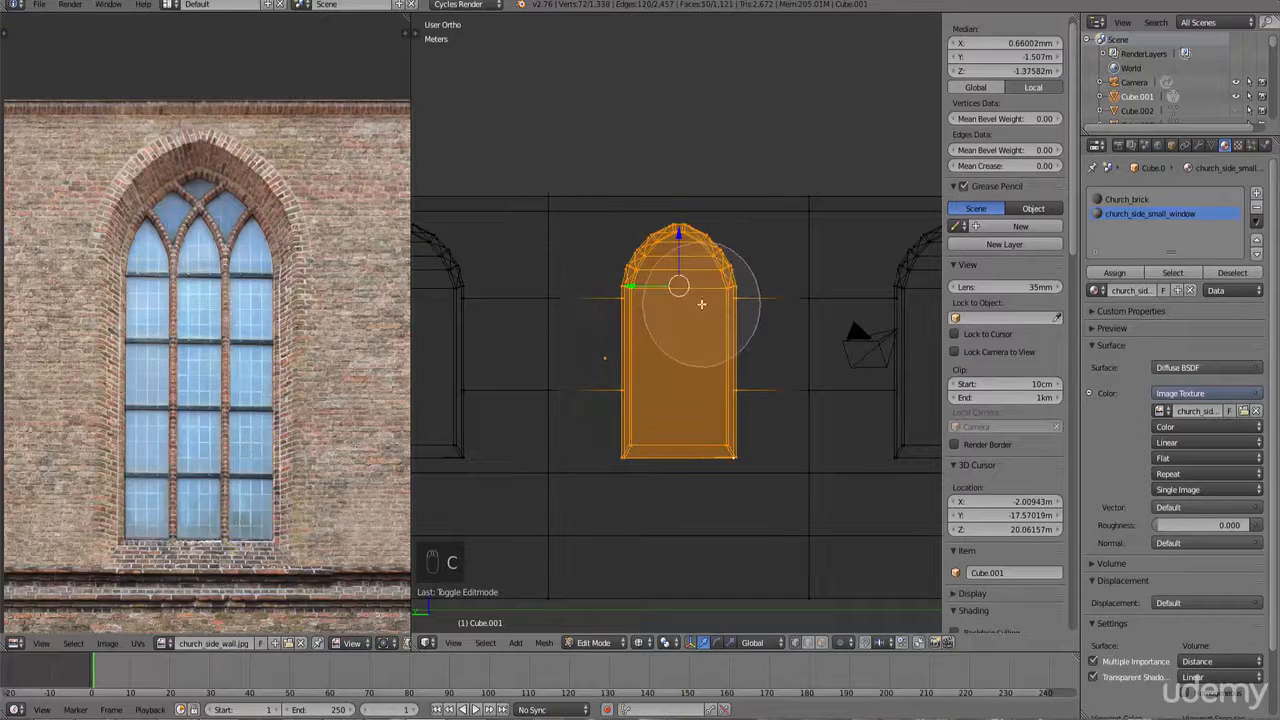
right_click(716, 379)
key("c")
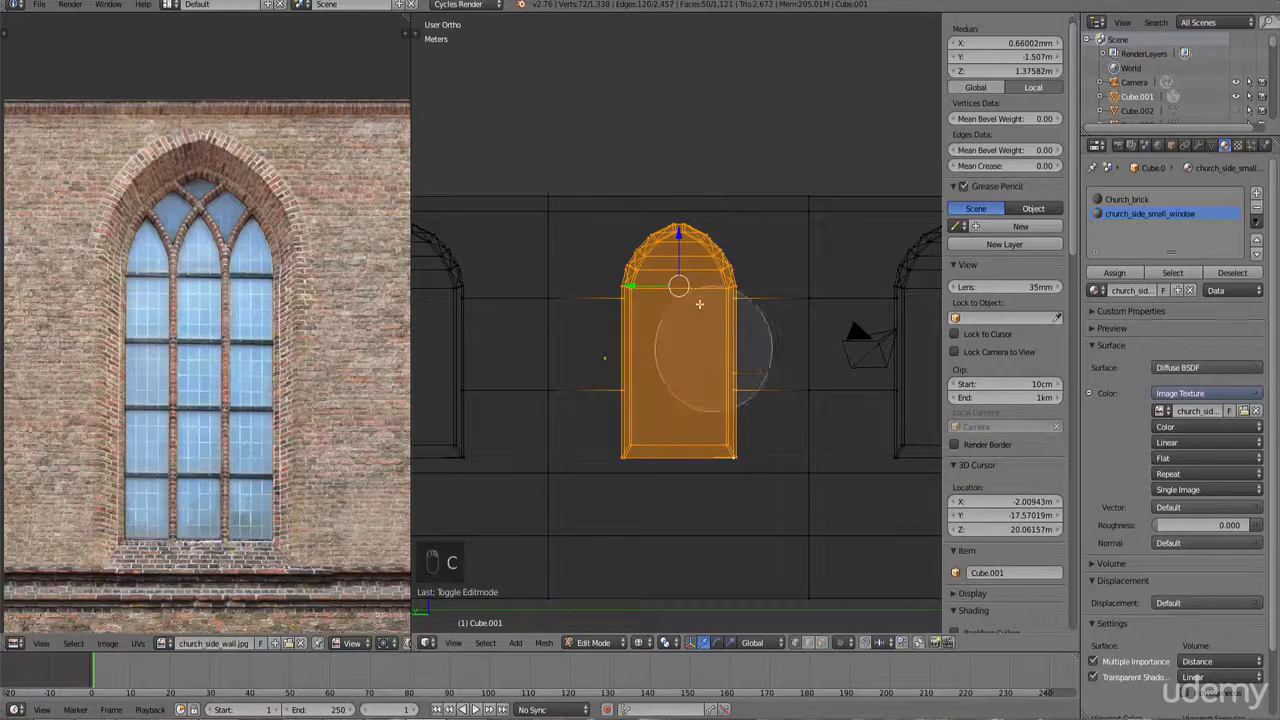
right_click(705, 350)
key("u")
left_click(692, 284)
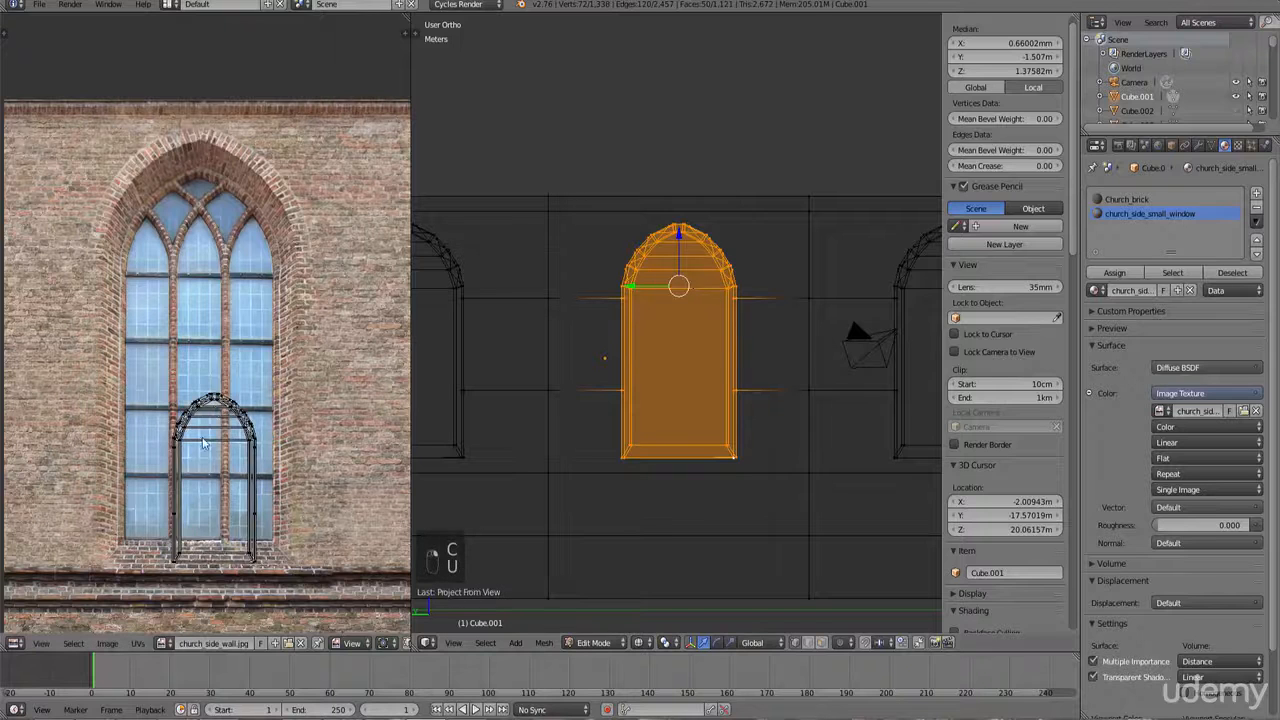
Step: Box-select the window's UVs, then scale and move them to fit the painted window in the image
key("b")
left_click_drag(273, 583, 126, 342)
key("s")
key("x")
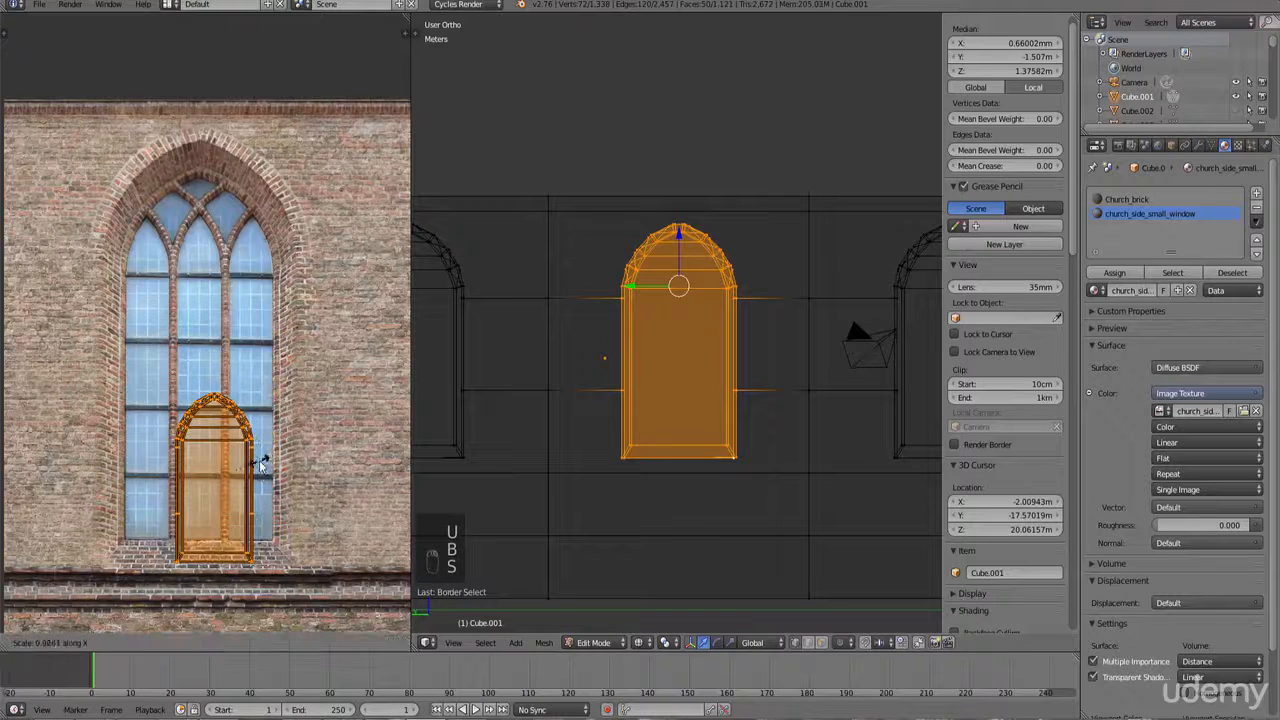
left_click(253, 449)
key("g")
left_click(240, 322)
key("s")
left_click(298, 375)
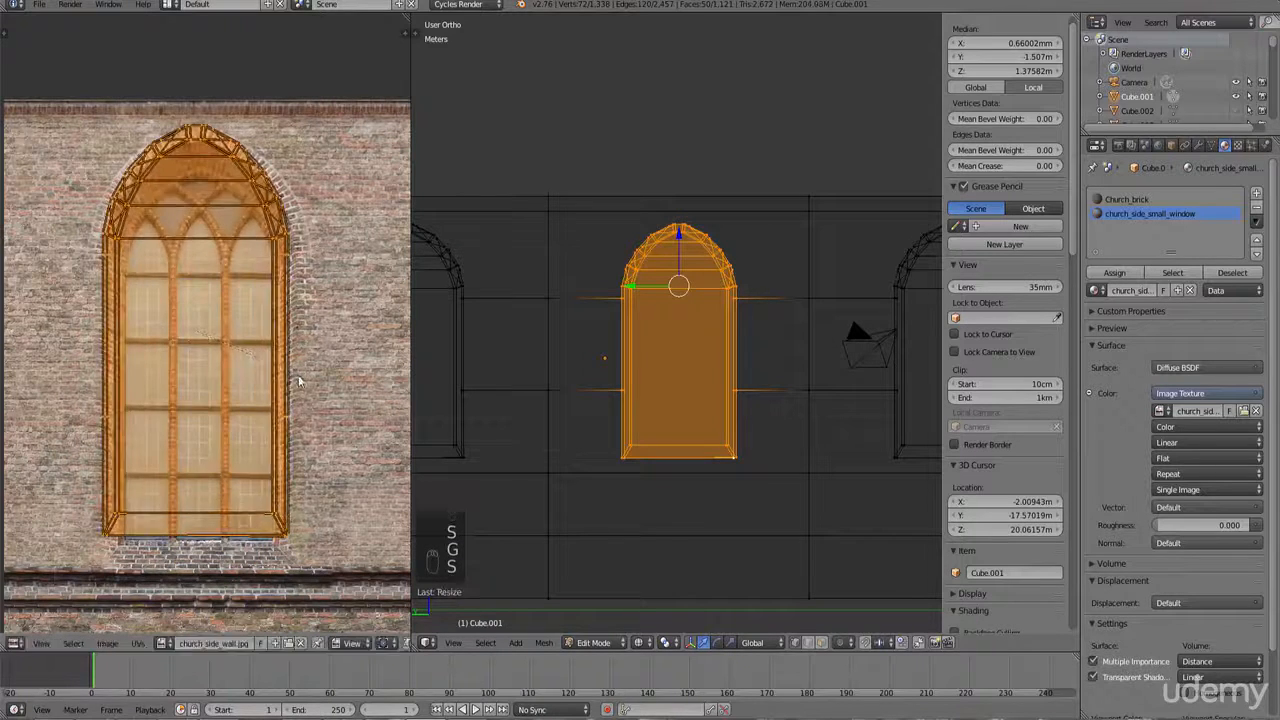
key("g")
left_click(298, 382)
key("s")
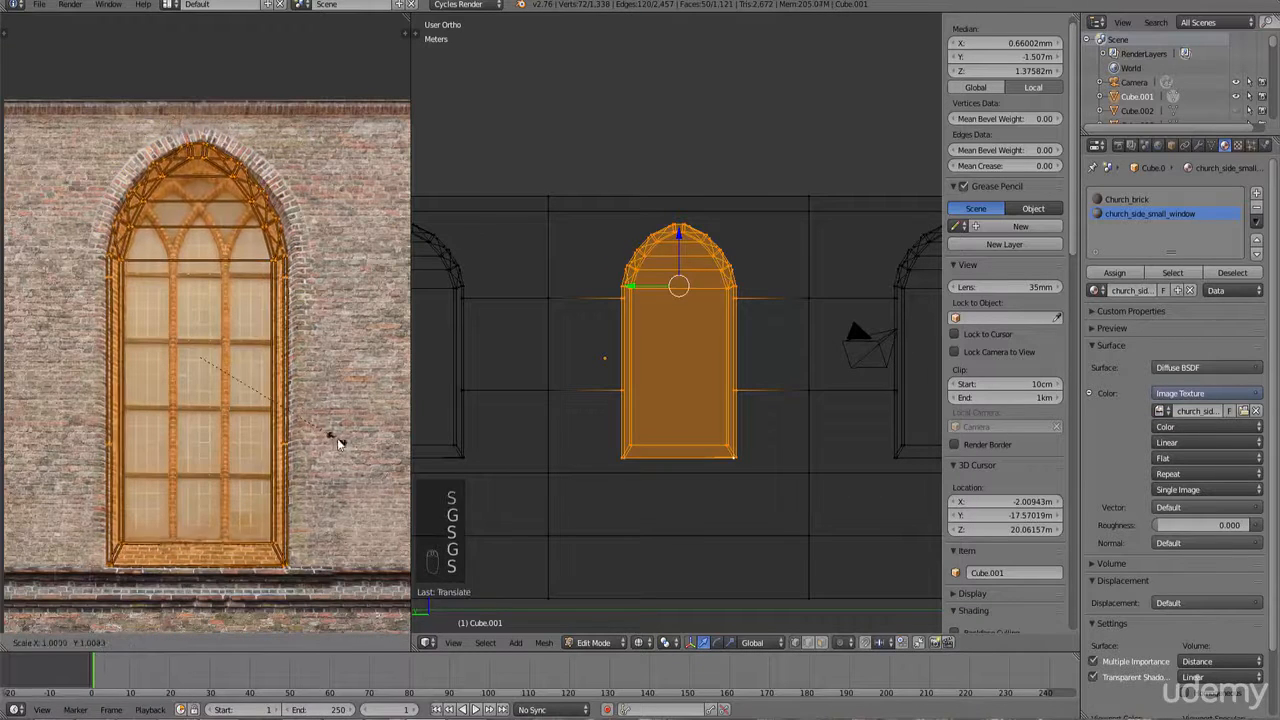
left_click(338, 441)
key("s")
left_click(352, 441)
key("g")
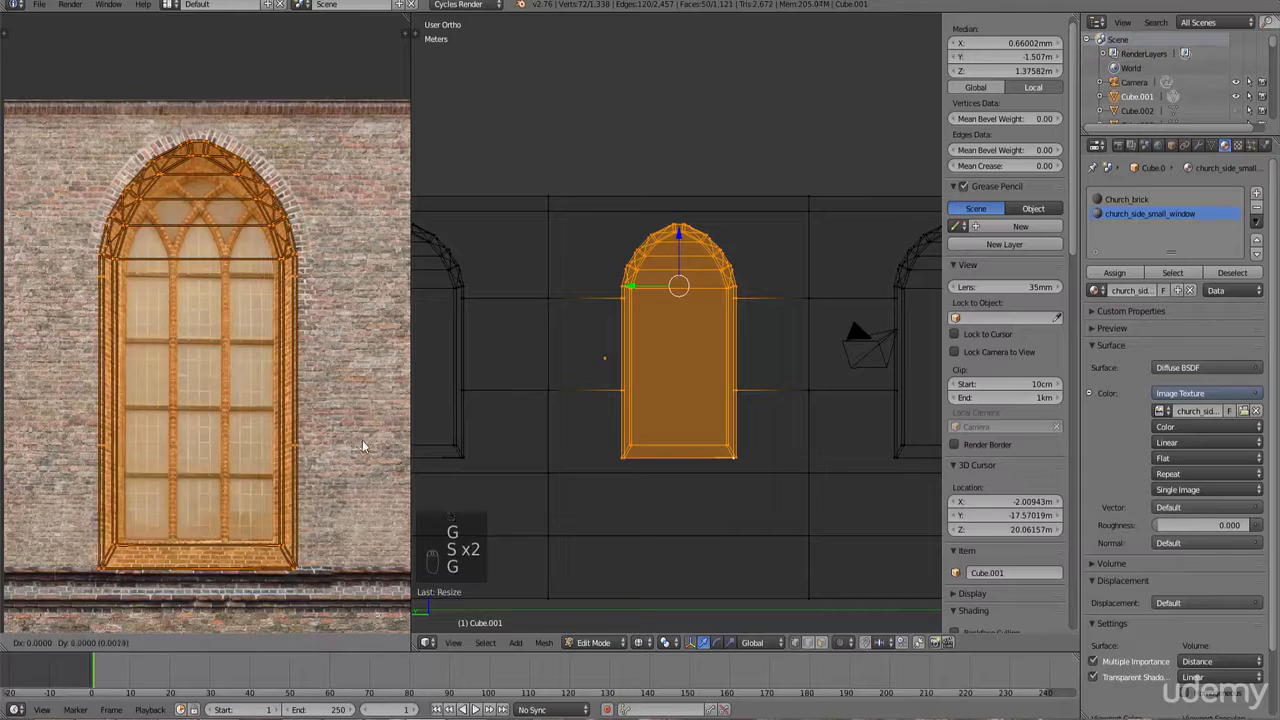
left_click(362, 445)
key("s")
left_click(361, 441)
key("s")
left_click(358, 440)
key("g")
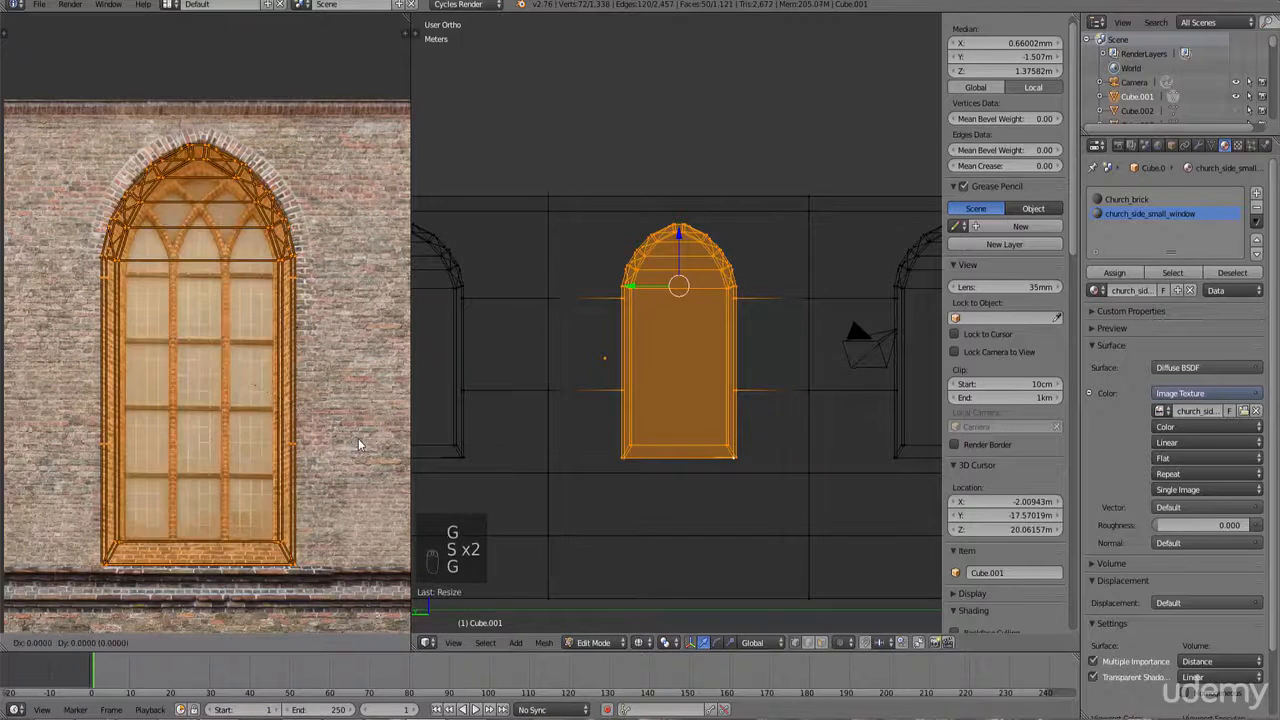
left_click(358, 440)
key("s")
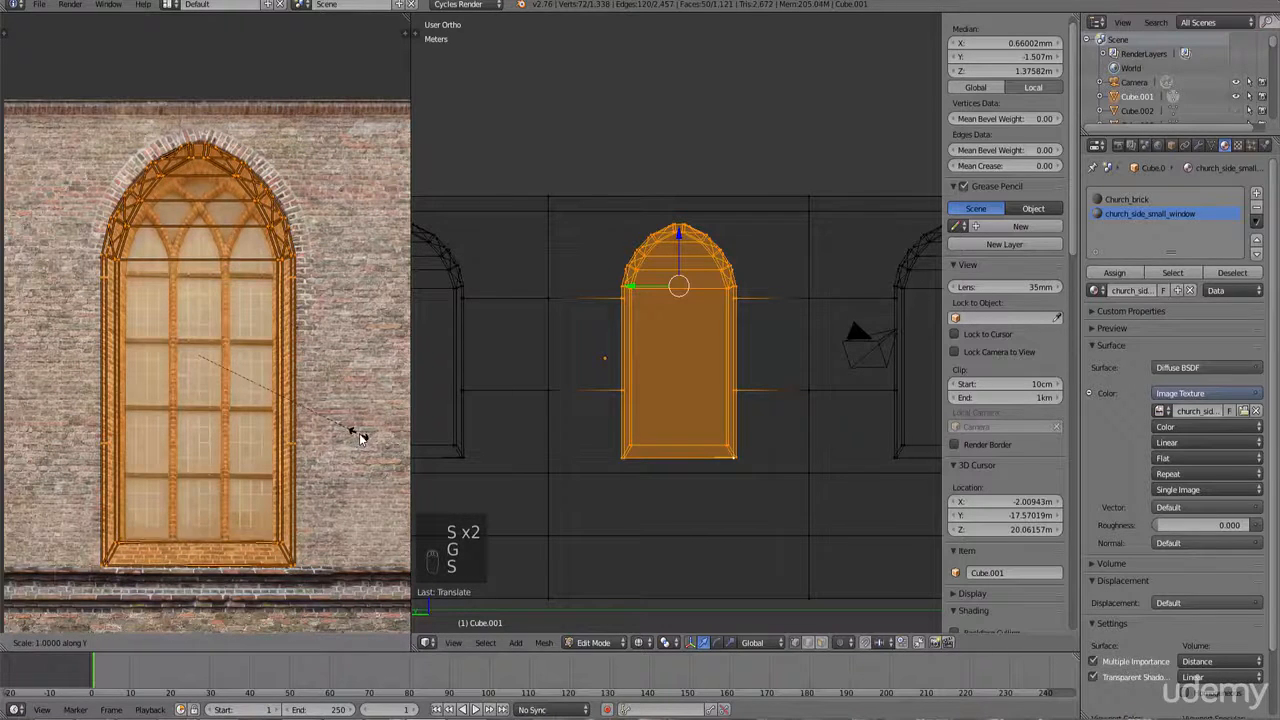
left_click(359, 429)
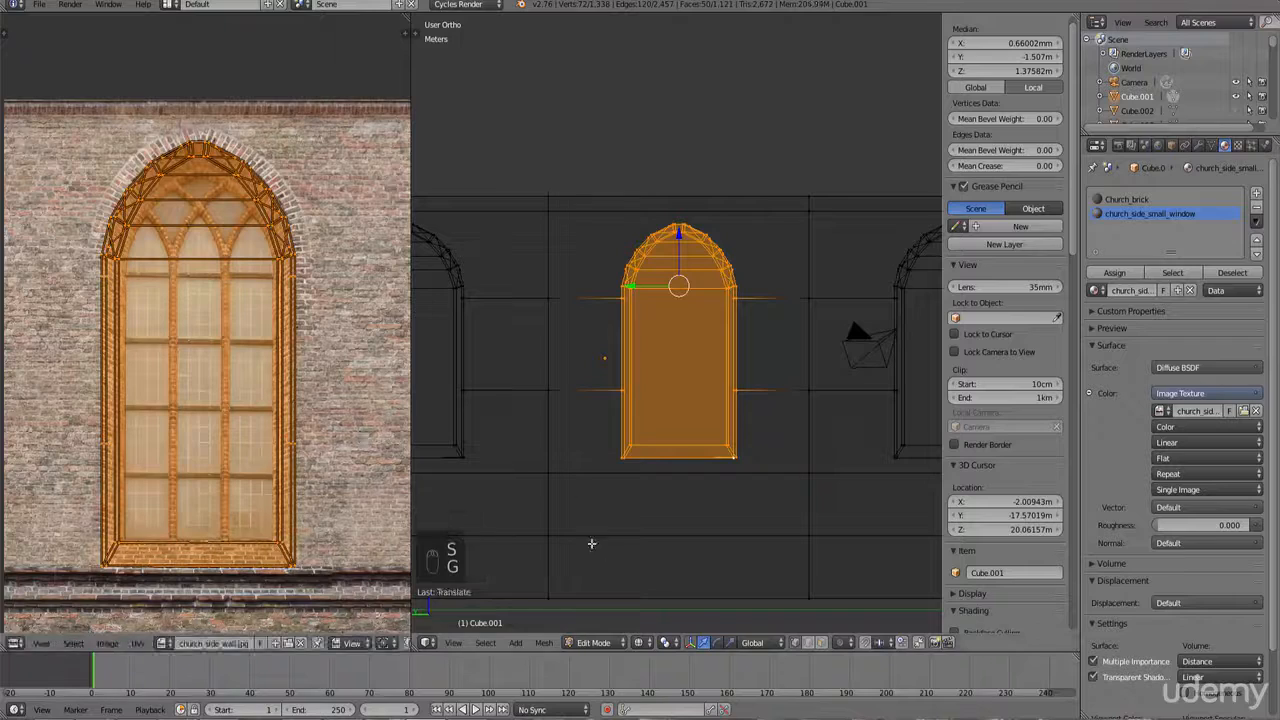
Step: Switch to textured shading and assign the church_side_small_window material to the selected window faces
left_click(648, 645)
left_click(675, 576)
key("Tab")
key("Tab")
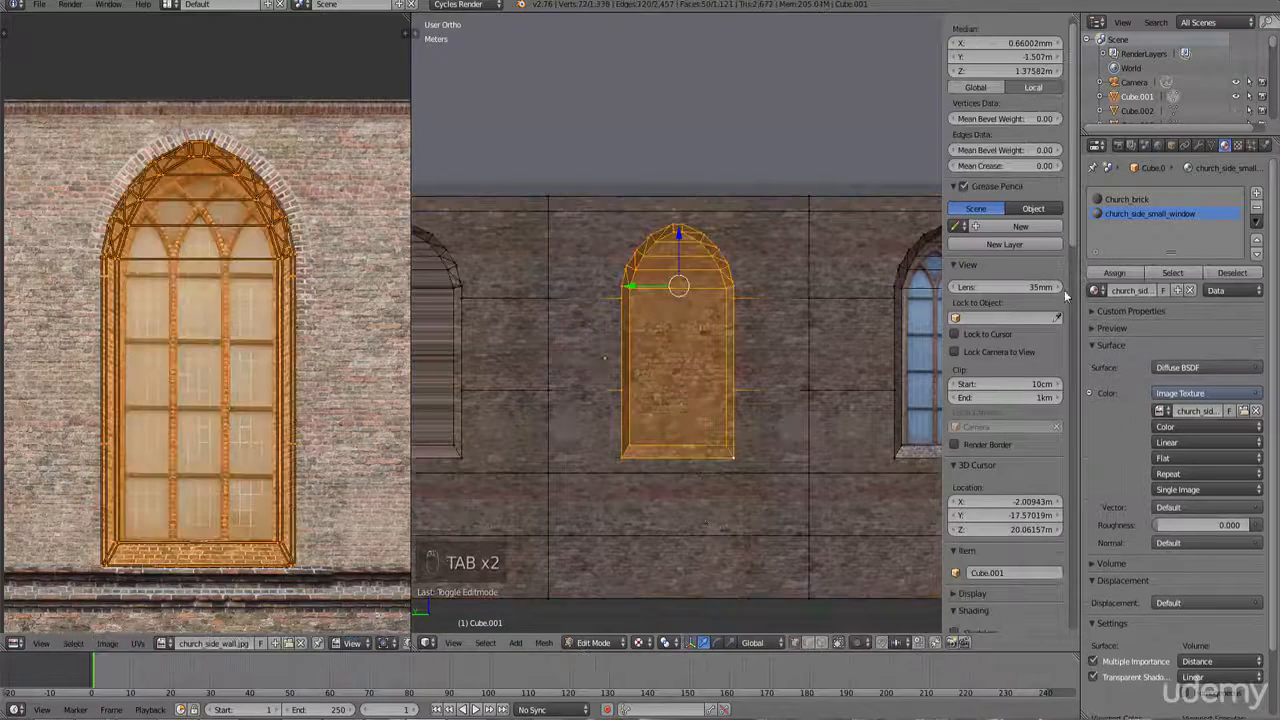
left_click(1118, 268)
key("Tab")
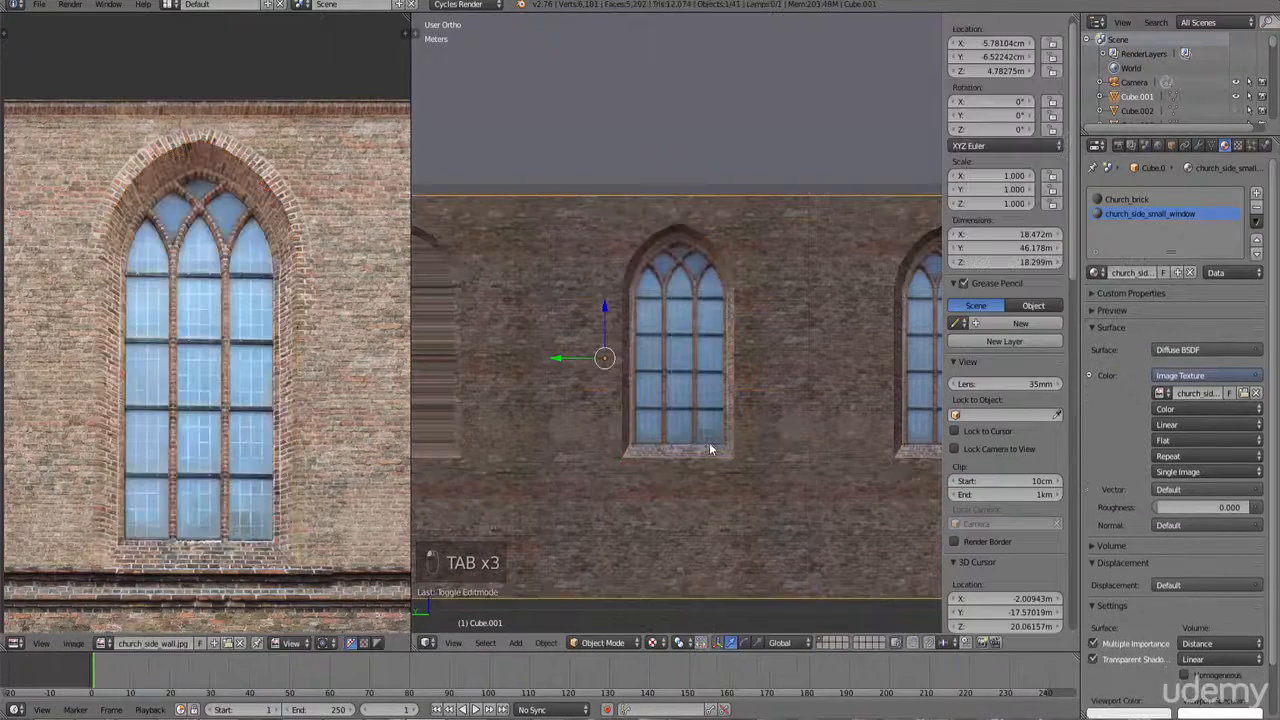
Step: Back in Edit Mode, scale the window UVs slightly to refine their fit
scroll(709, 448, "up", 6)
key("Tab")
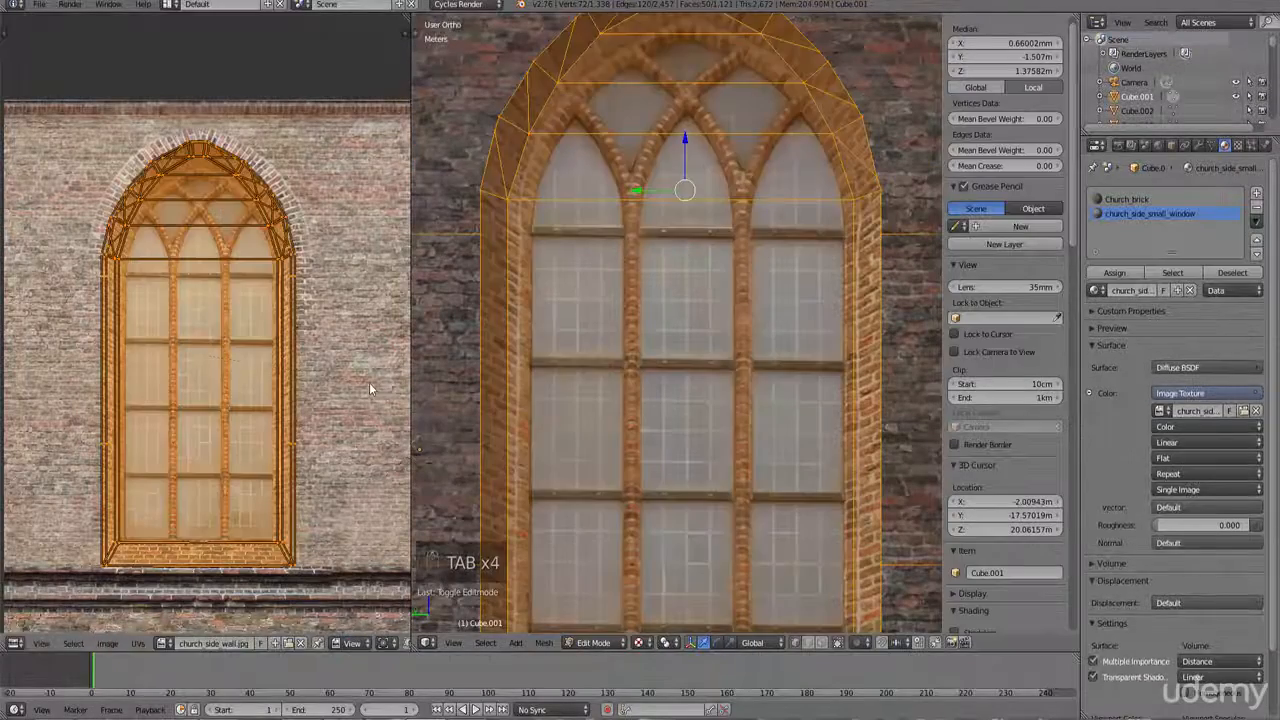
key("s")
left_click(375, 383)
scroll(704, 381, "down", 3)
key("Tab")
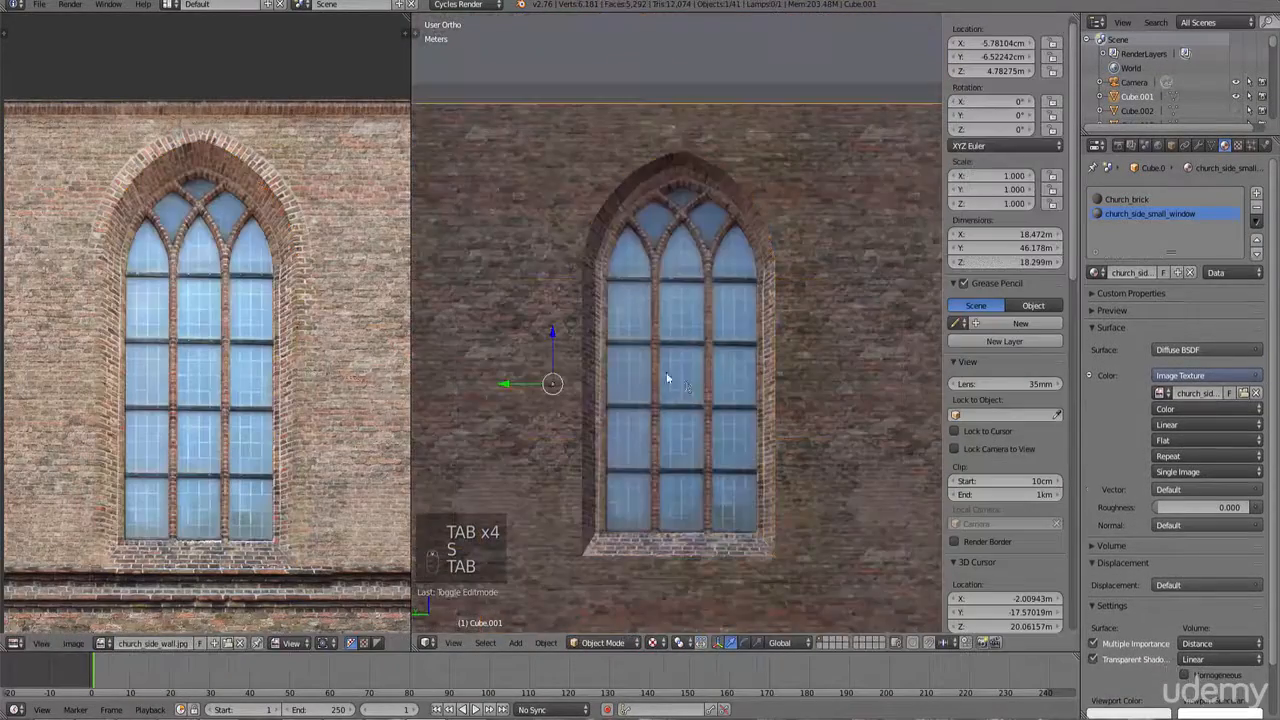
Step: Orbit and zoom around the side wall to inspect the newly textured window beside the others
middle_click_drag(702, 380, 667, 369)
key("Tab")
key("ctrl+KP_Decimal")
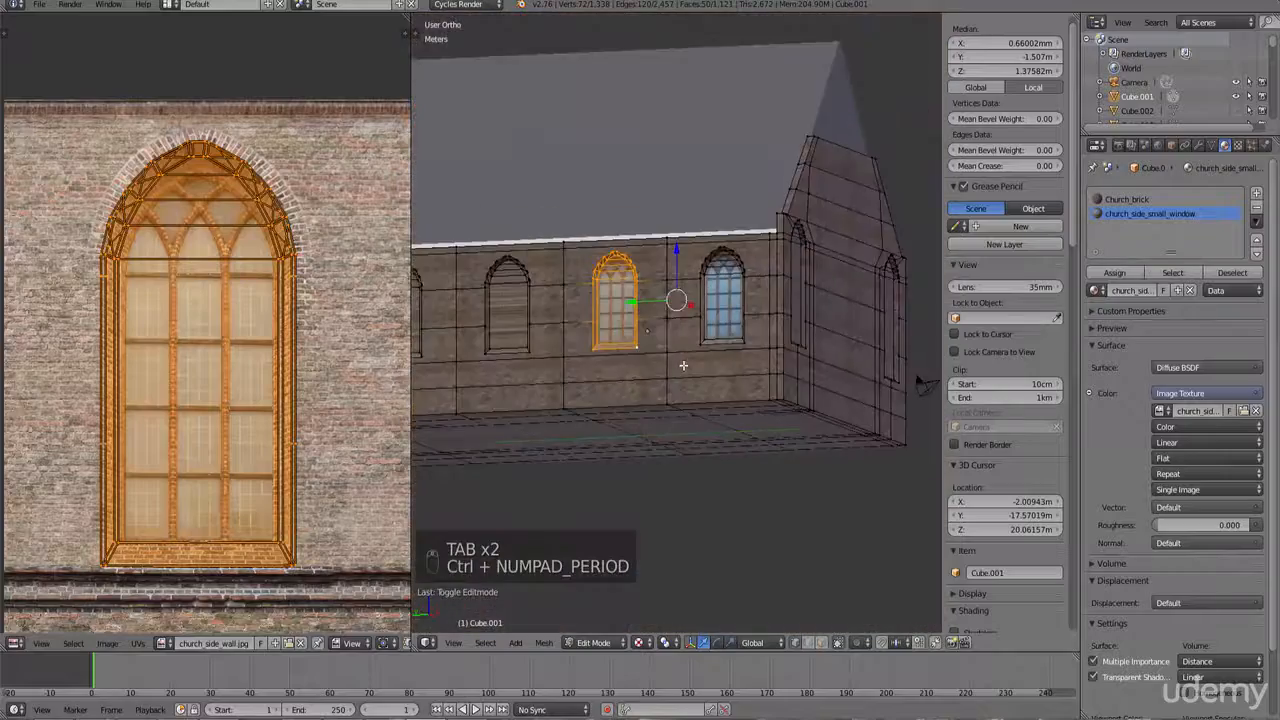
scroll(671, 355, "up", 5)
key("Tab")
scroll(796, 416, "down", 4)
middle_click_drag(797, 415, 586, 431)
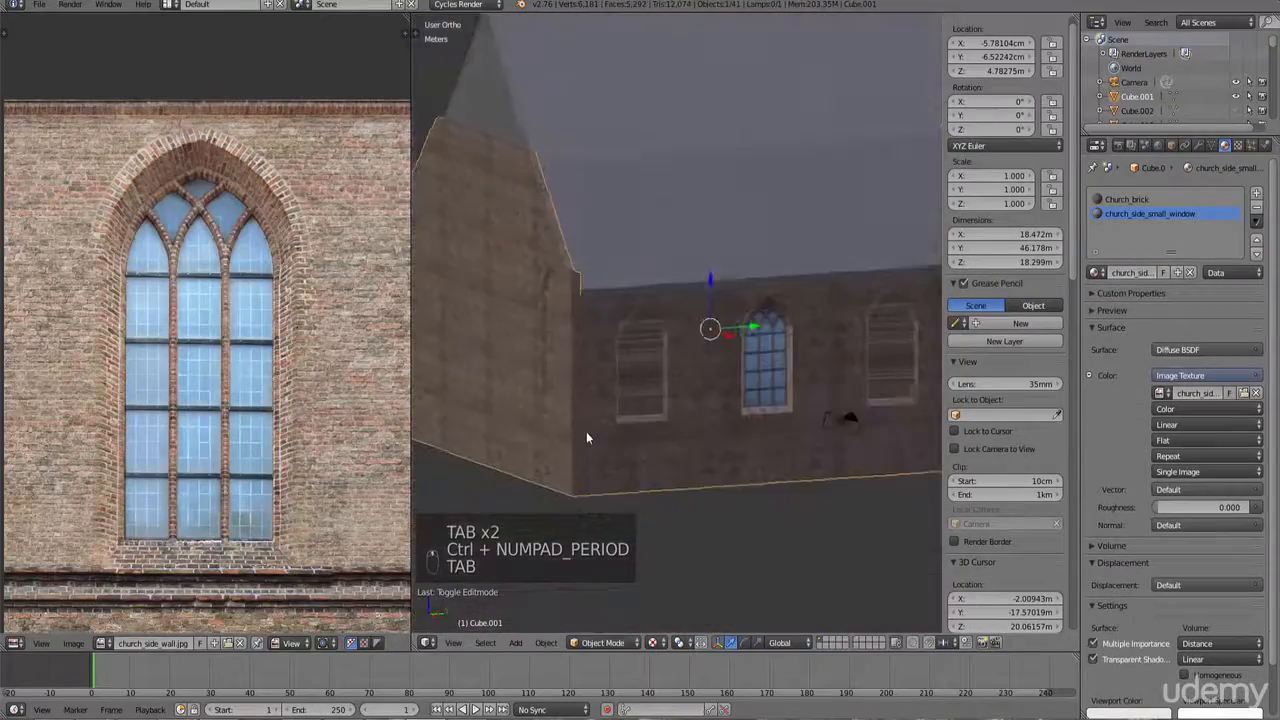
scroll(774, 372, "up", 5)
middle_click_drag(790, 382, 748, 357)
middle_click_drag(578, 245, 656, 317)
scroll(583, 289, "up", 5)
scroll(588, 296, "down", 8)
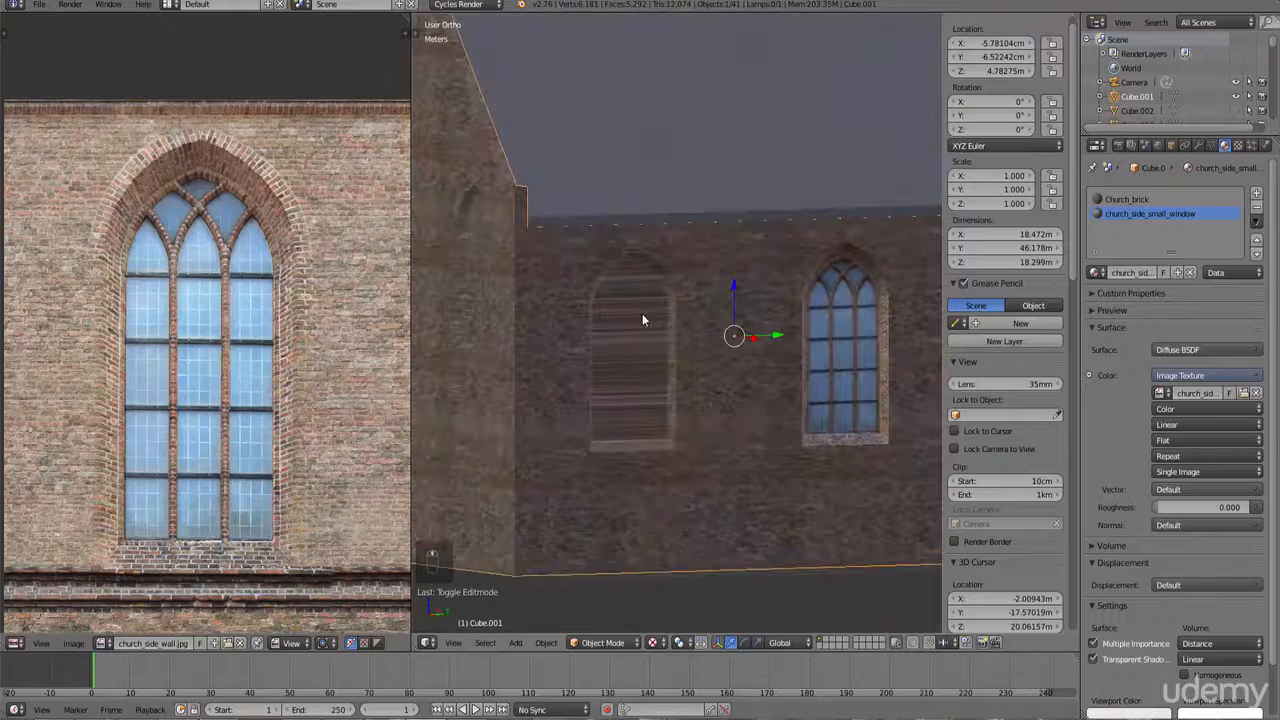
key("KP_1")
key("KP_4")
key("KP_4")
key("KP_4")
key("KP_4")
key("KP_4")
key("KP_4")
key("KP_4")
key("KP_4")
key("KP_4")
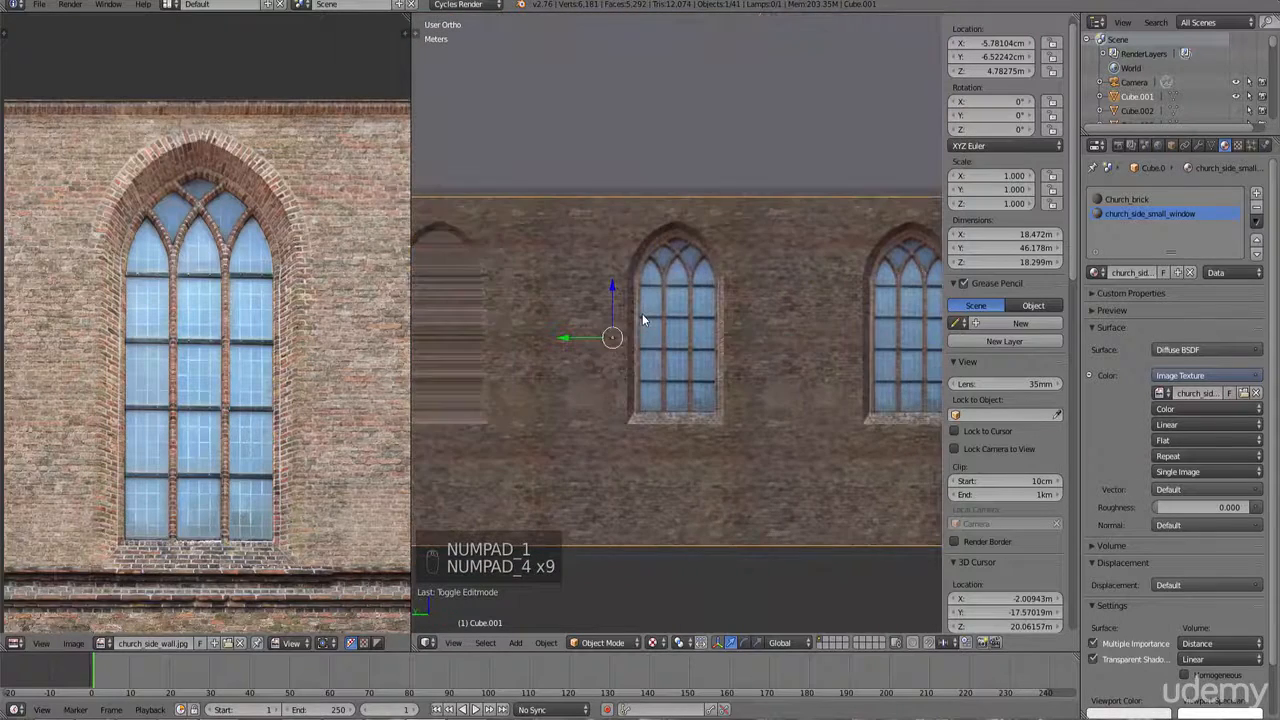
scroll(645, 321, "down", 5)
mouse_move(649, 324)
middle_mouse_down("shift")
mouse_move(755, 324)
mouse_move(623, 287)
mouse_move(596, 302)
mouse_move(439, 295)
mouse_move(630, 308)
middle_mouse_up("shift")
scroll(697, 320, "up", 2)
scroll(632, 309, "up", 4)
Step: In wireframe Edit Mode, box-select the faces of another window on the side wall
key("Tab")
key("z")
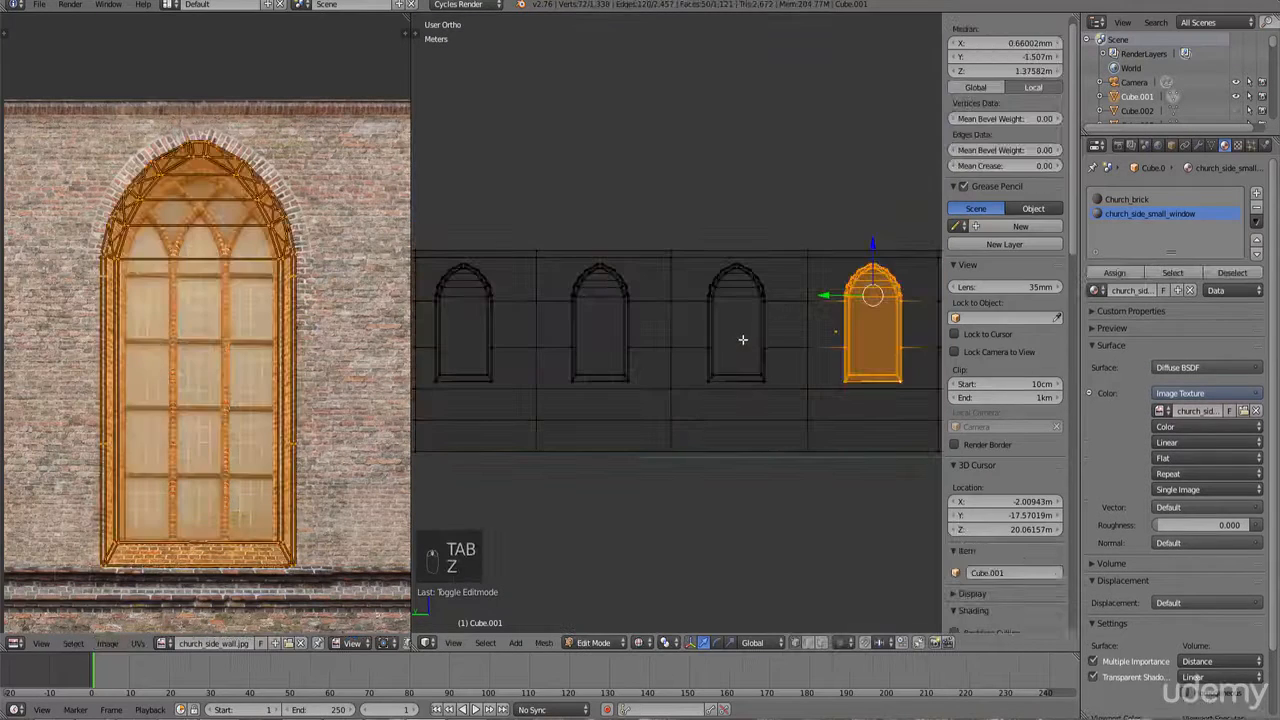
right_click(745, 342)
scroll(722, 375, "up", 3, "ctrl")
scroll(715, 398, "up", 3)
key("b")
left_click_drag(729, 429, 601, 213)
scroll(601, 213, "down", 3)
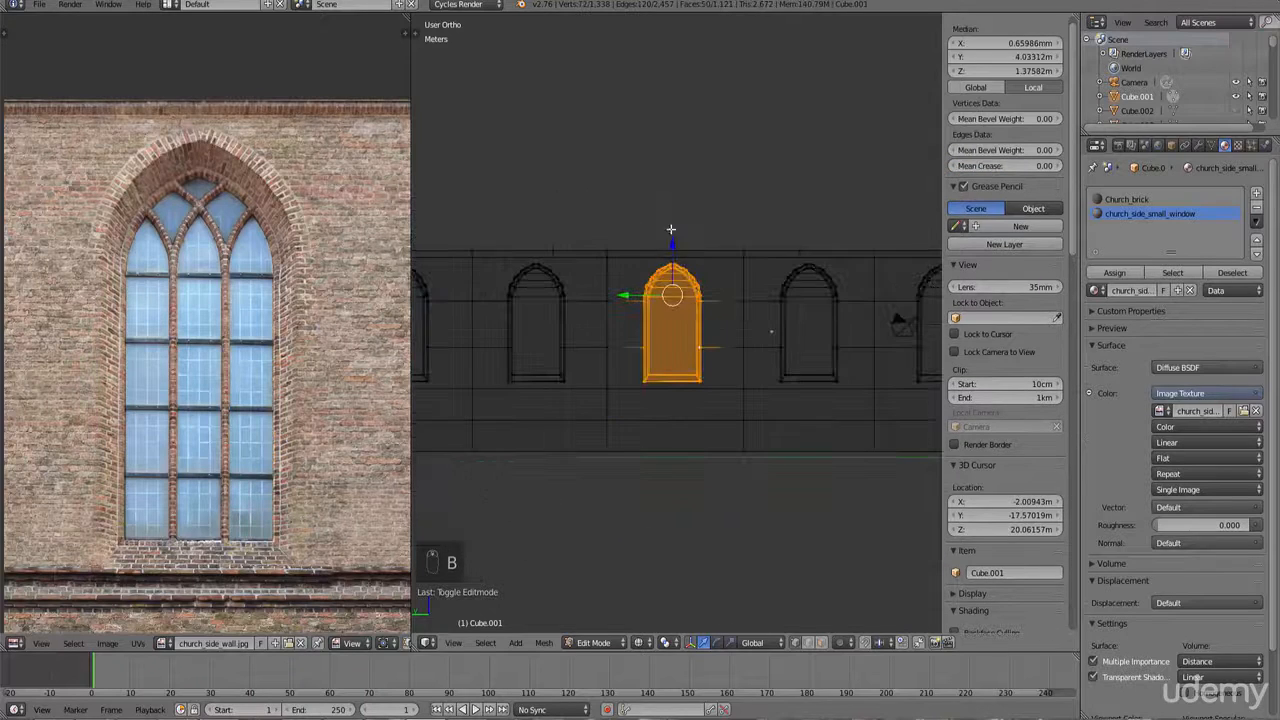
mouse_move(703, 269)
middle_mouse_down()
mouse_move(704, 302)
mouse_move(716, 274)
middle_mouse_up()
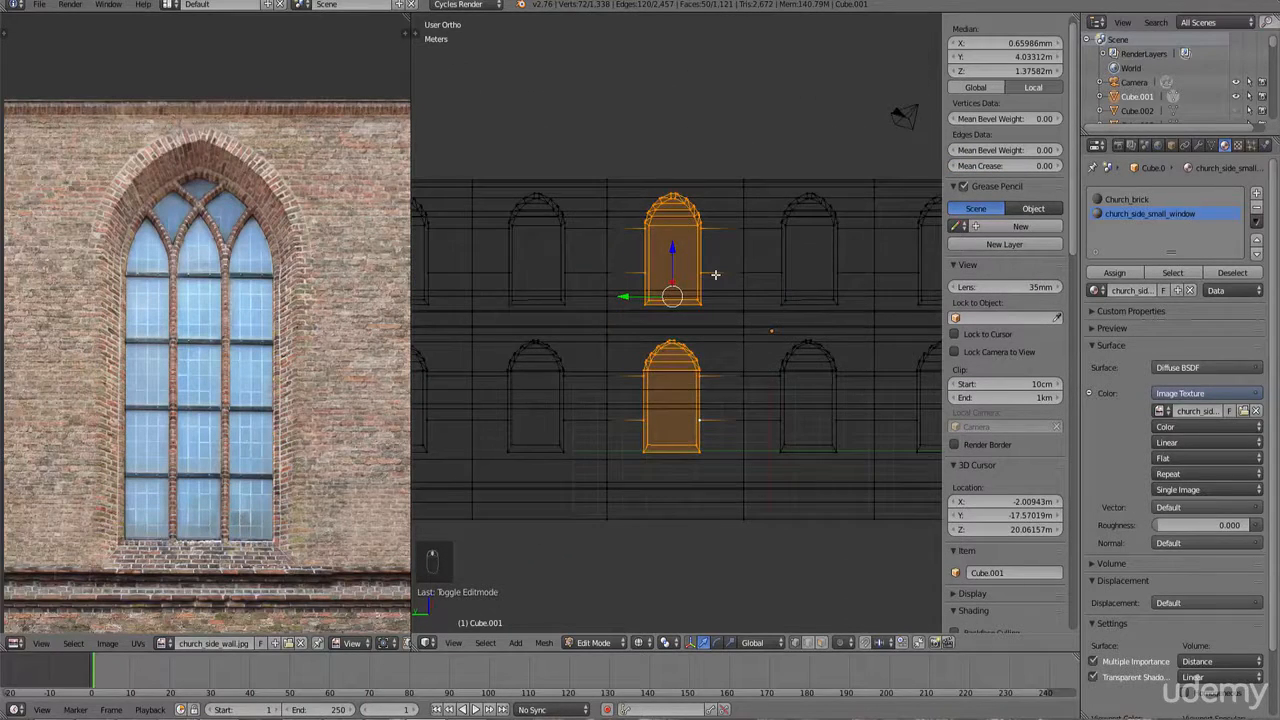
key("KP_1")
key("KP_4")
key("KP_4")
key("KP_4")
key("KP_4")
key("KP_4")
key("KP_4")
key("KP_4")
key("KP_4")
key("KP_4")
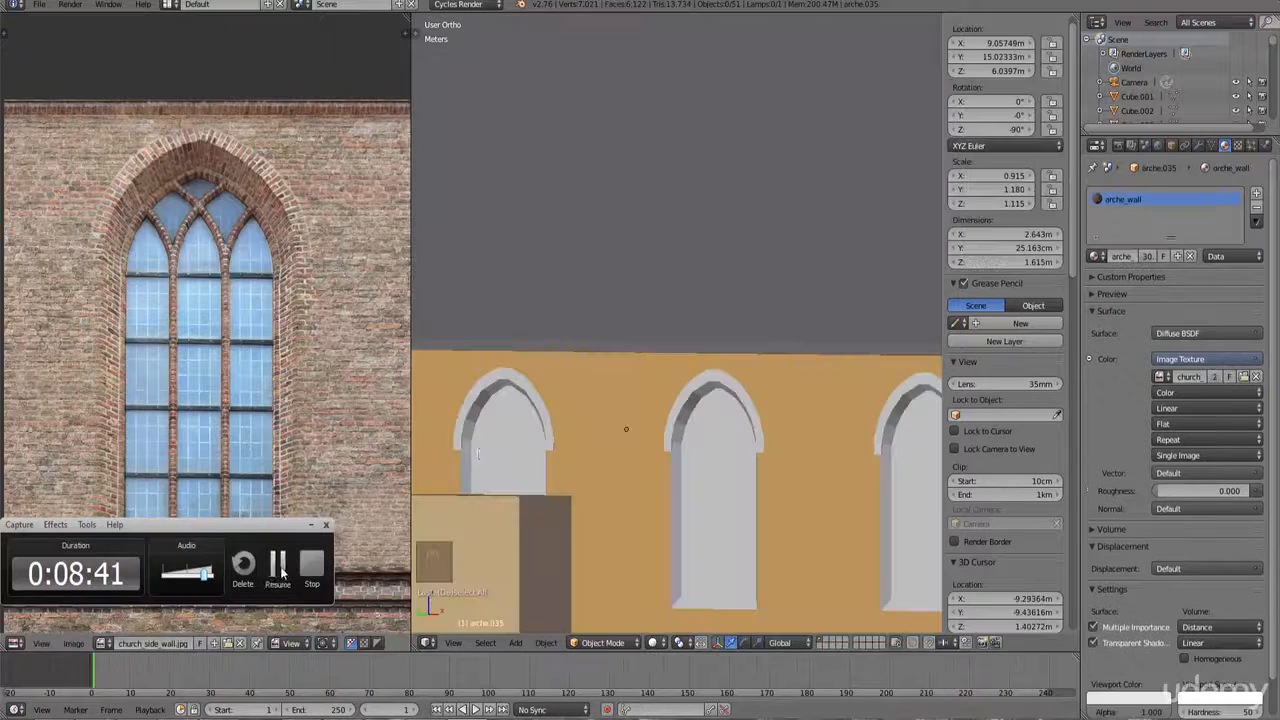
Step: Switch the viewport to textured shading to display the wall and window textures
left_click(279, 566)
scroll(698, 330, "down", 5)
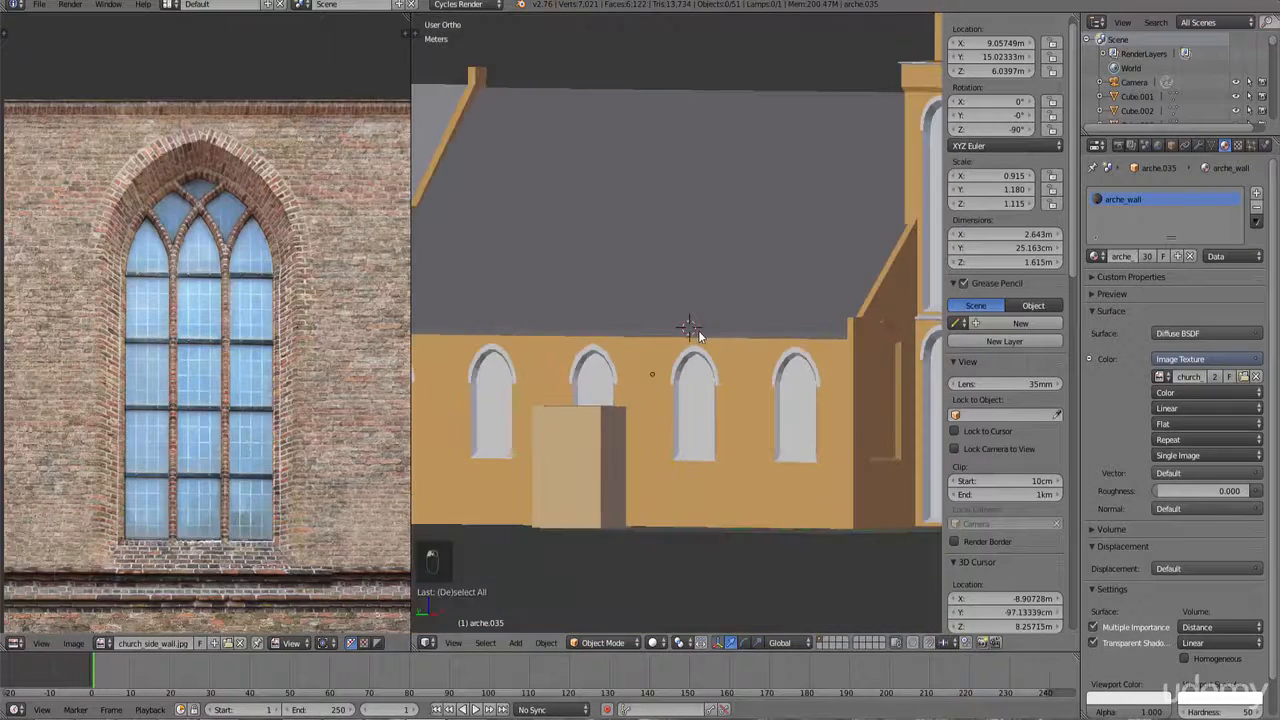
middle_click_drag(727, 412, 705, 336, "shift")
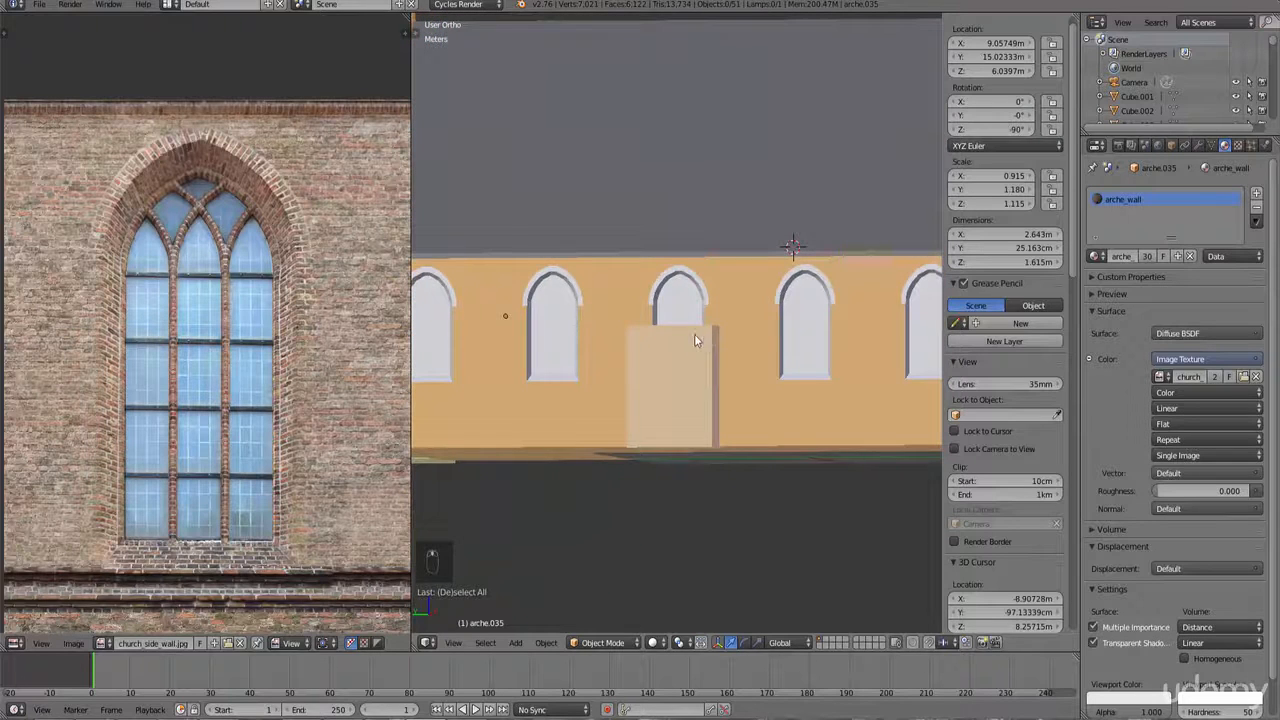
scroll(694, 334, "up", 5)
scroll(746, 227, "down", 5)
left_click(667, 645)
left_click(678, 576)
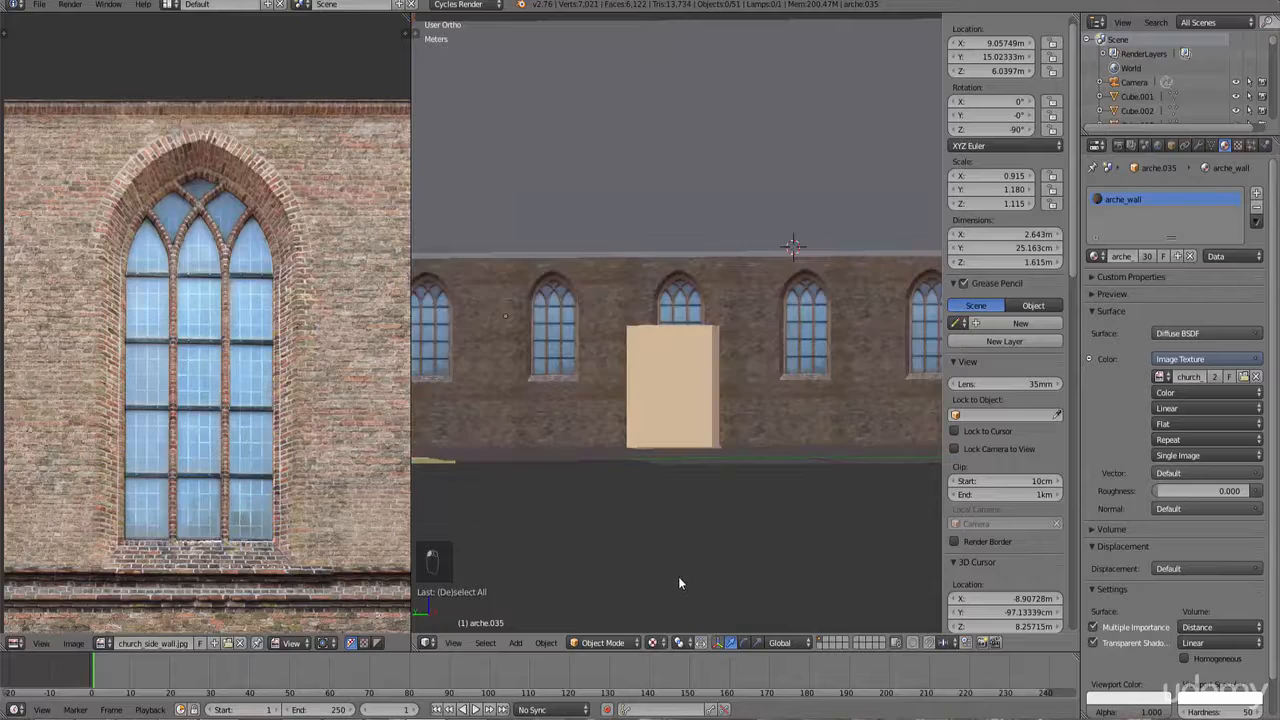
Step: Orbit and zoom along the side wall to inspect all the textured windows
scroll(659, 426, "up", 4)
scroll(659, 426, "down", 6)
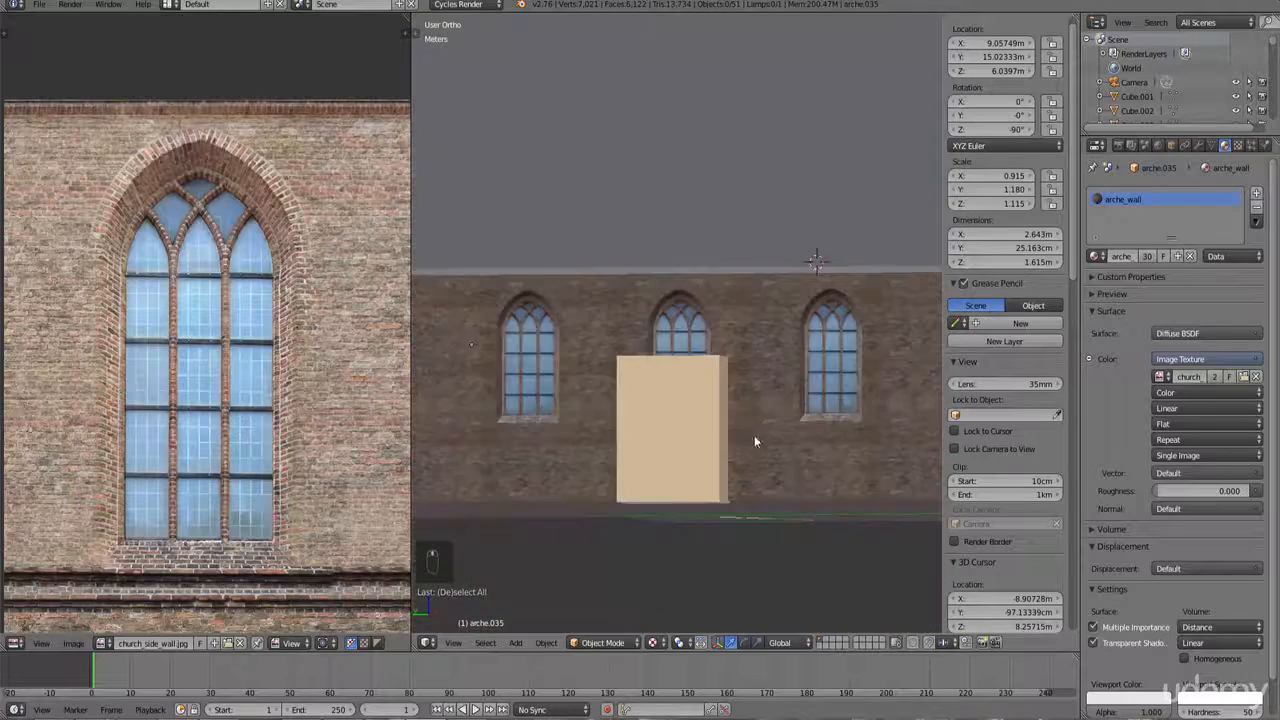
middle_click_drag(754, 435, 710, 319)
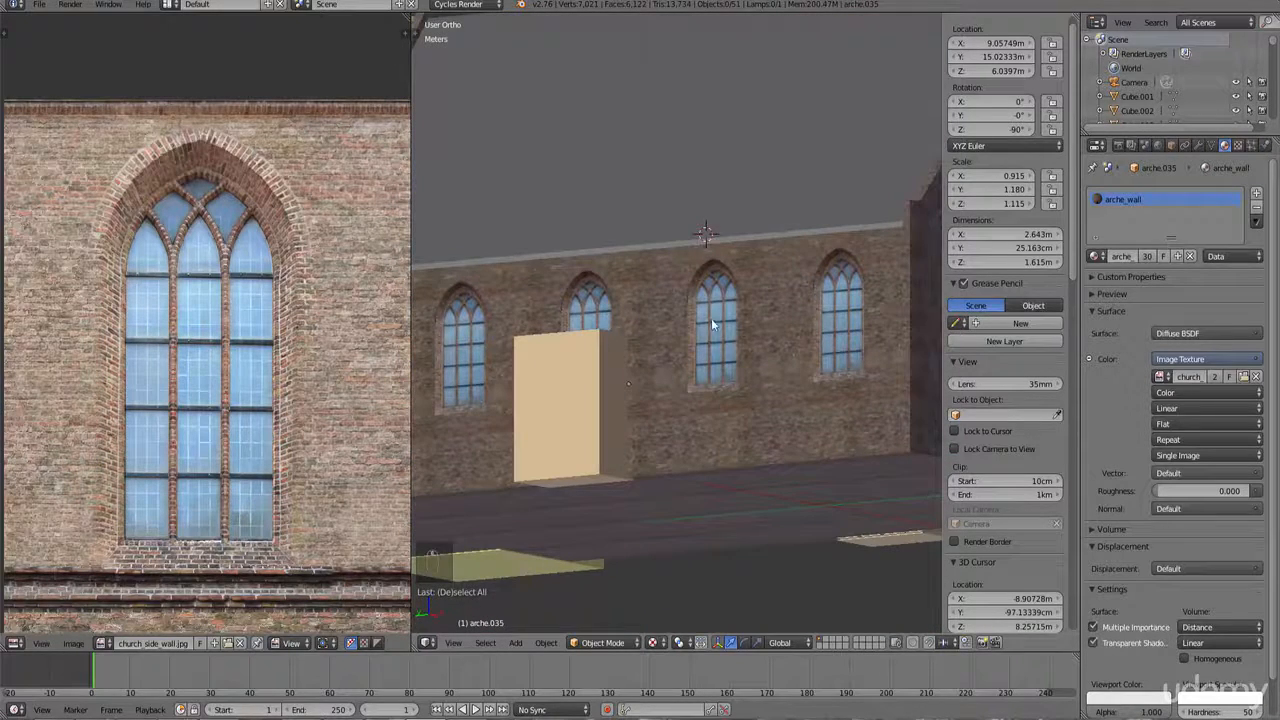
scroll(742, 399, "up", 4)
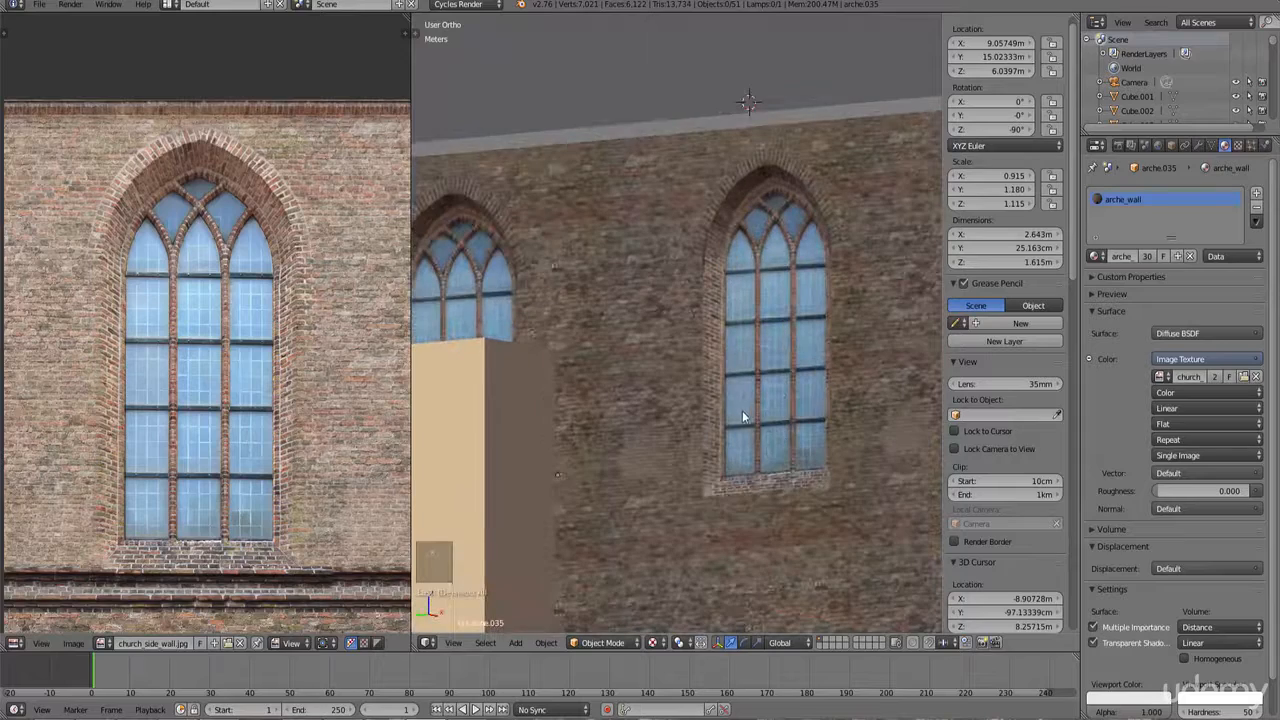
middle_click_drag(870, 411, 724, 410, "shift")
scroll(666, 412, "up", 3)
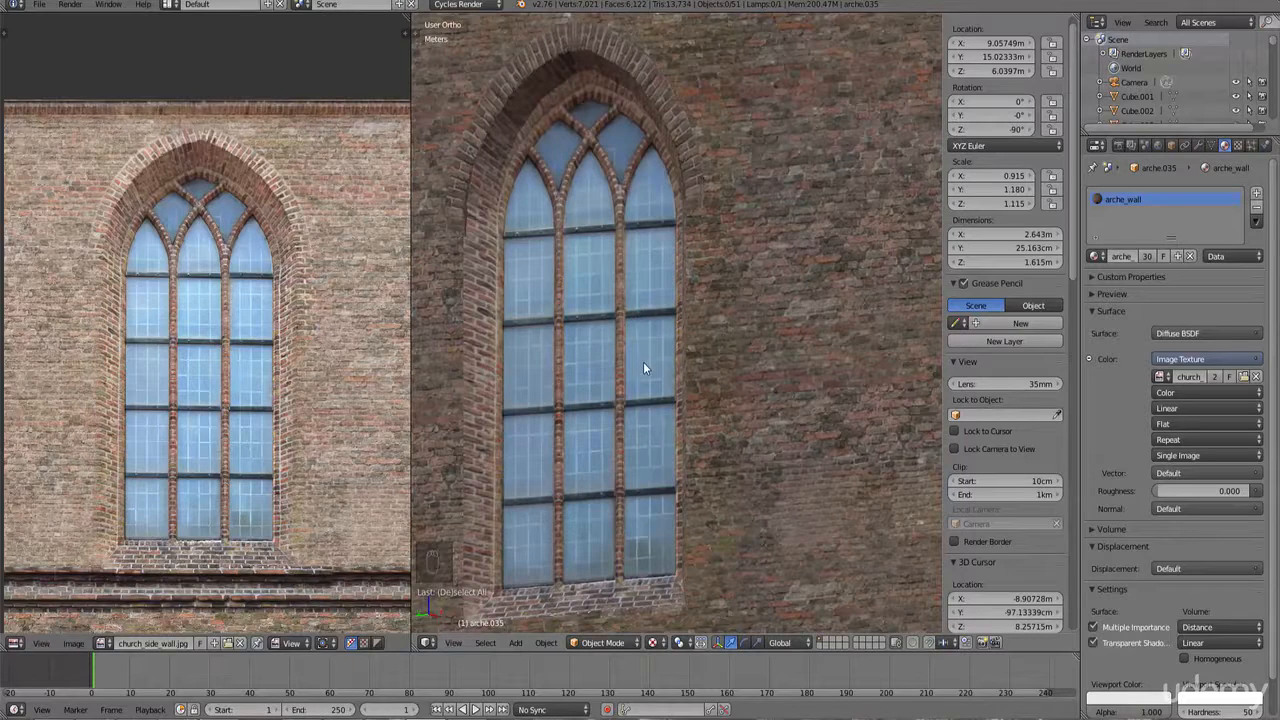
scroll(643, 362, "down", 10)
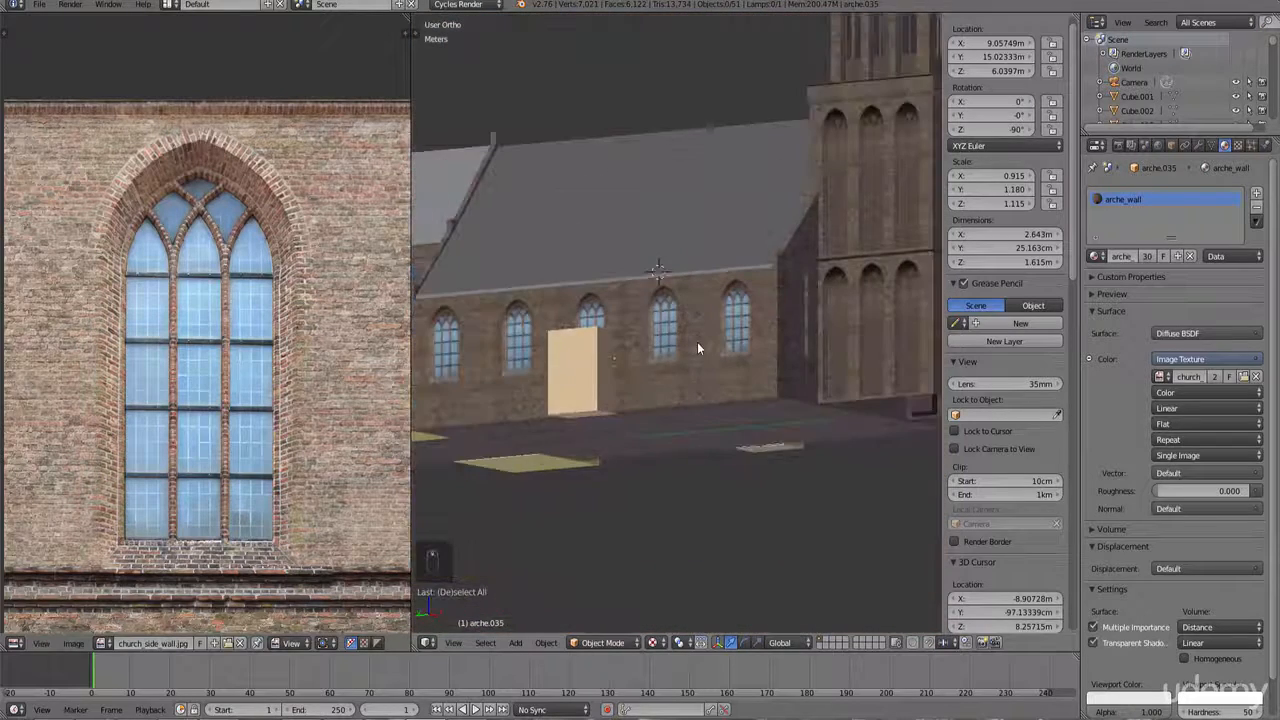
middle_click_drag(697, 342, 690, 302)
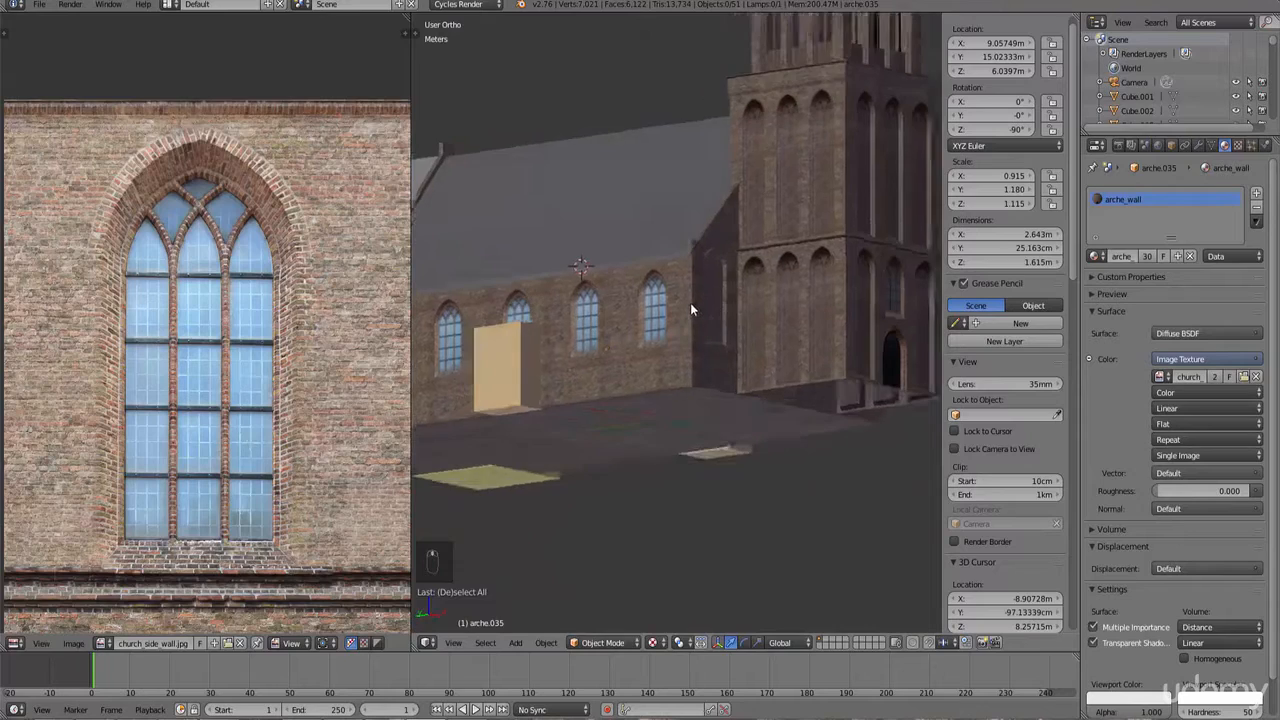
scroll(690, 304, "down", 5, "ctrl")
scroll(691, 325, "up", 6)
scroll(712, 346, "up", 7, "ctrl")
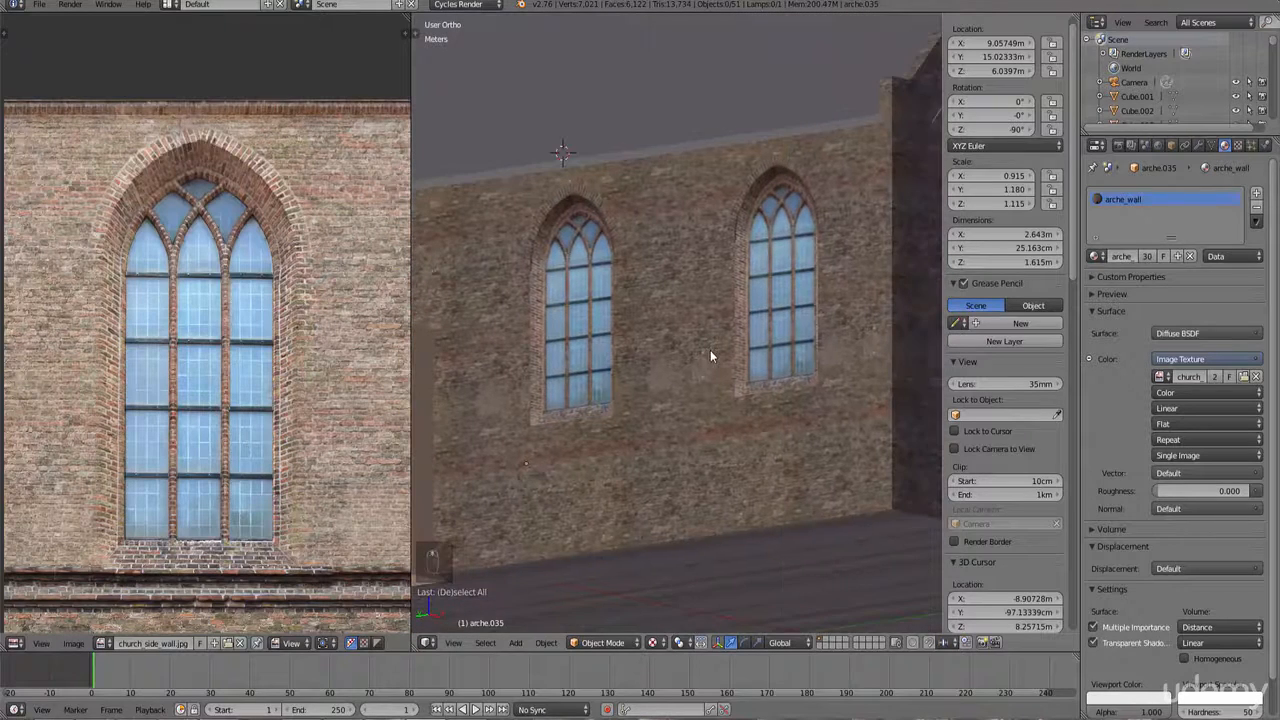
Step: Orbit and zoom around the side wall and tower to inspect the textured windows and arches
mouse_move(710, 356)
middle_mouse_down()
mouse_move(740, 363)
mouse_move(724, 368)
middle_mouse_up()
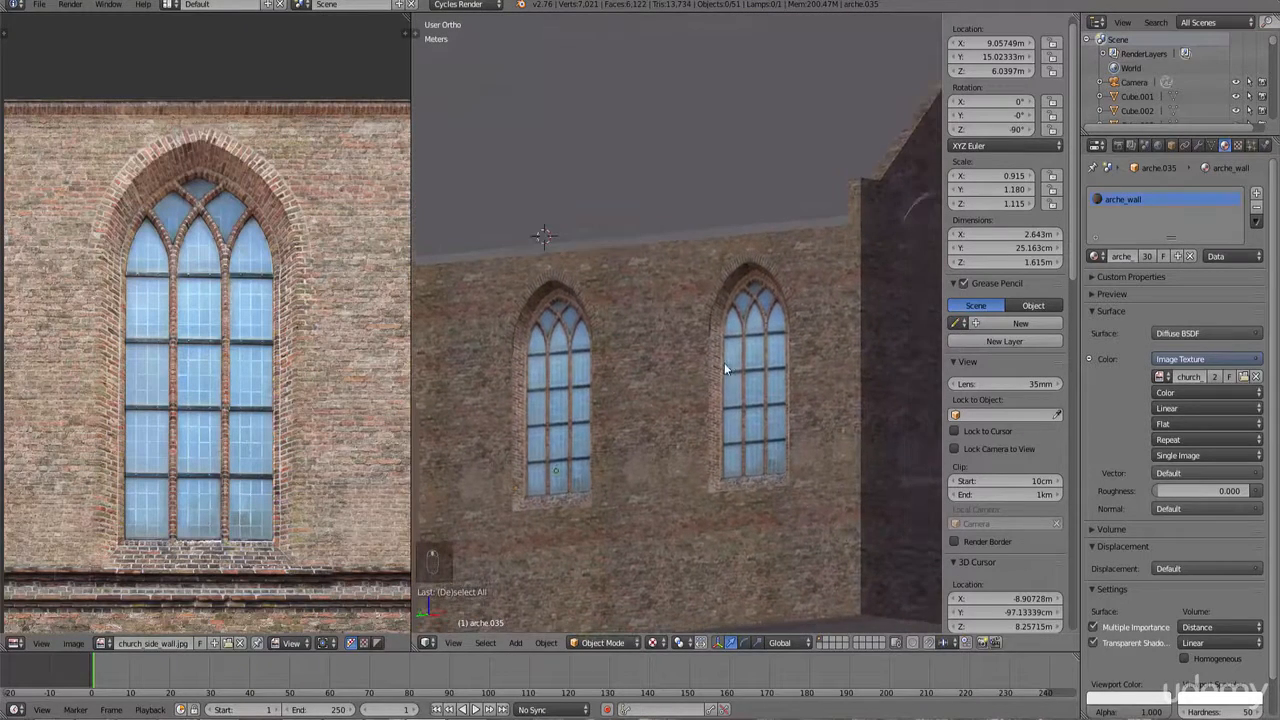
scroll(724, 366, "down", 4)
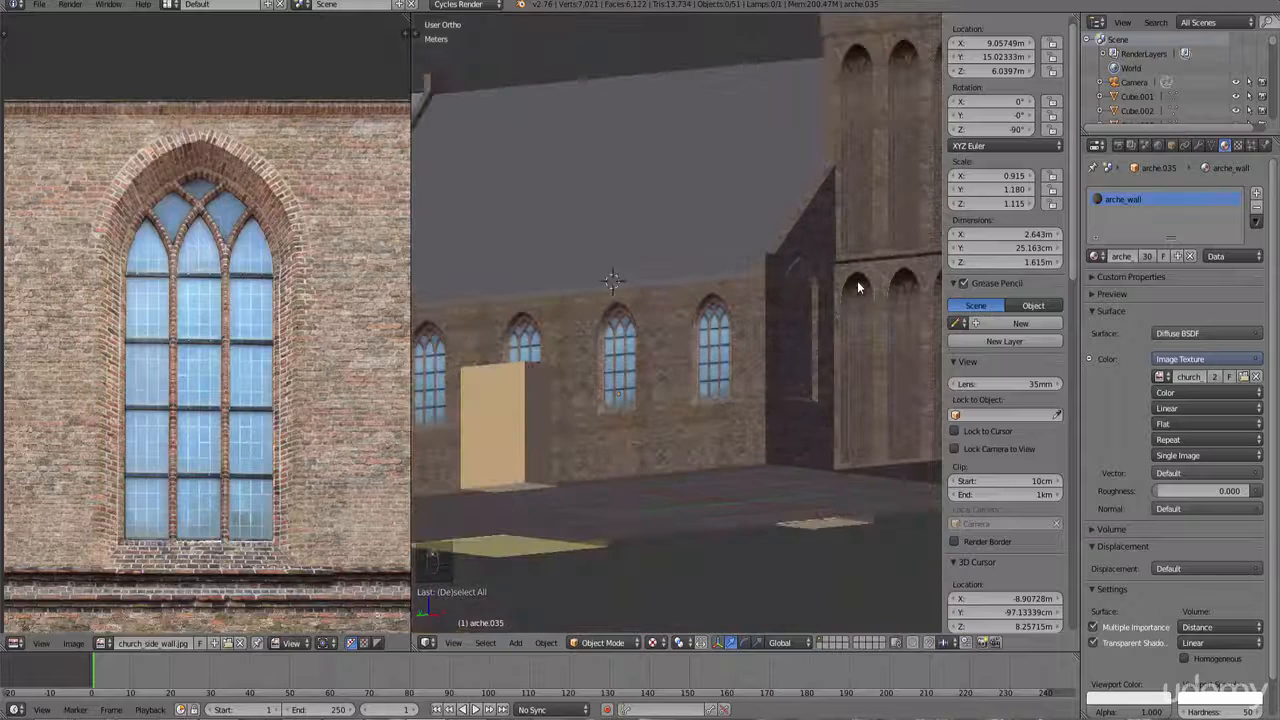
right_click(857, 283)
scroll(816, 312, "up", 5, "ctrl")
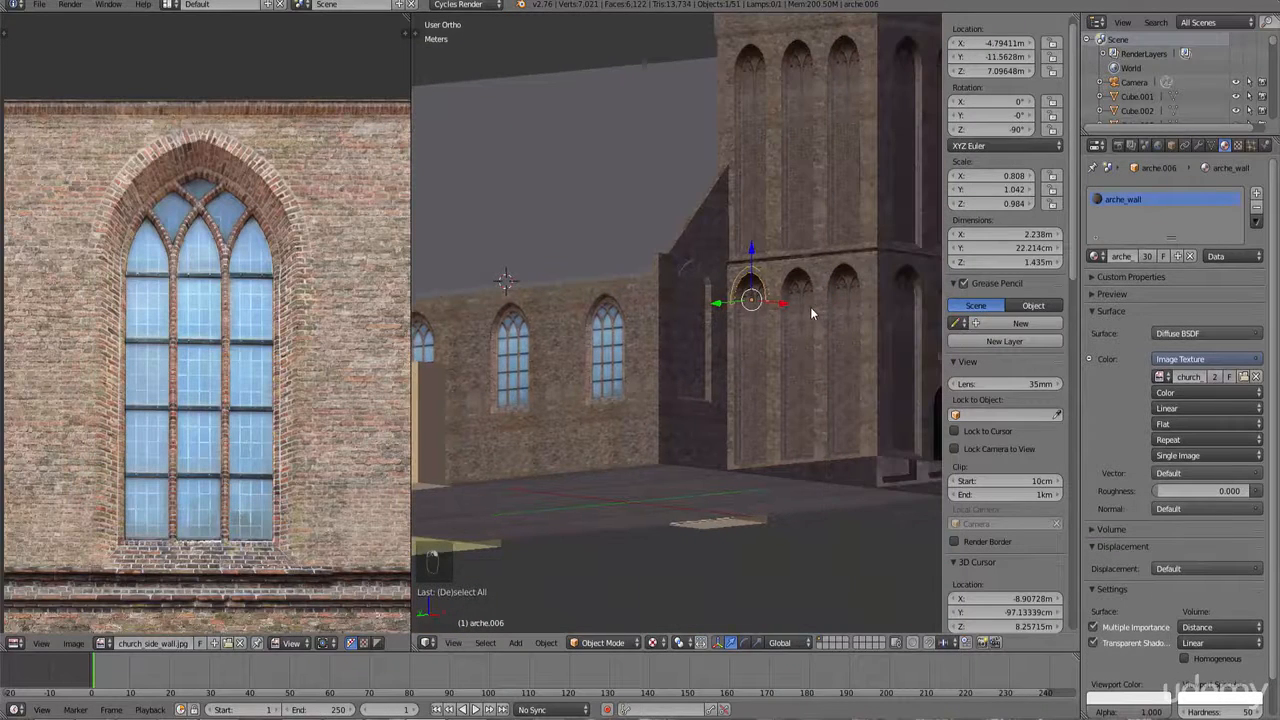
scroll(616, 341, "up", 5)
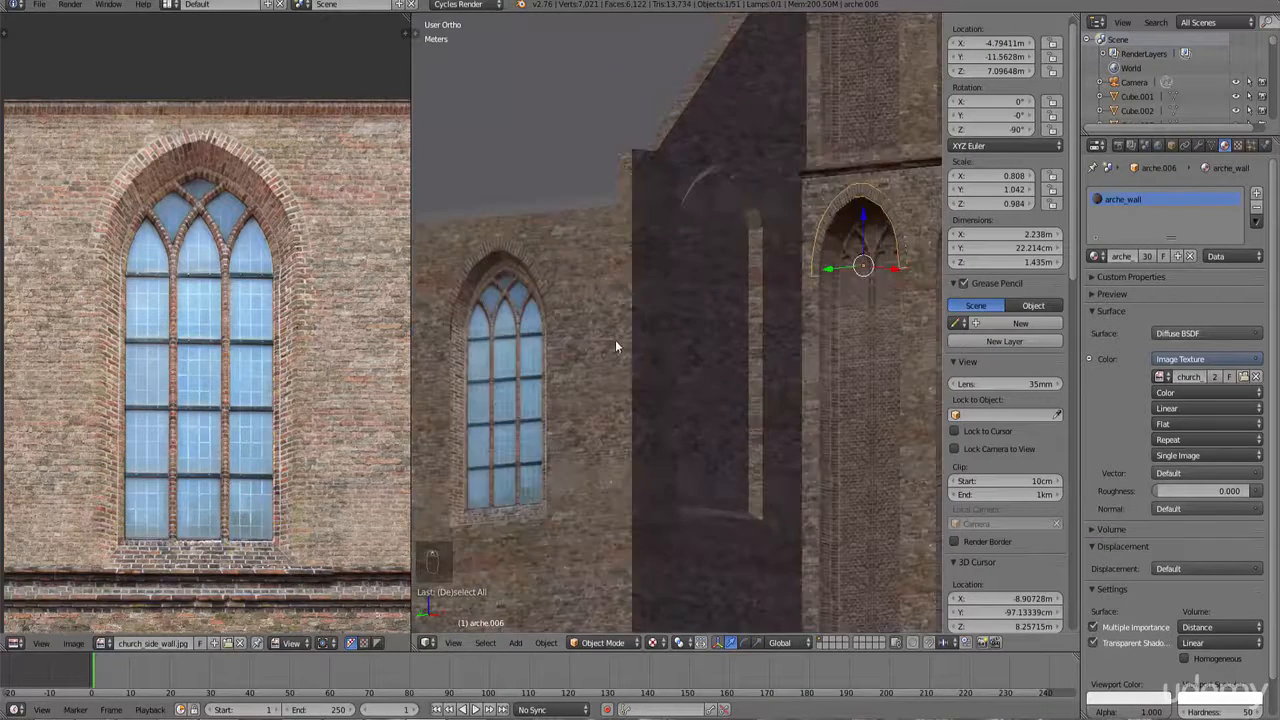
scroll(626, 347, "down", 7, "ctrl")
scroll(627, 347, "up", 3)
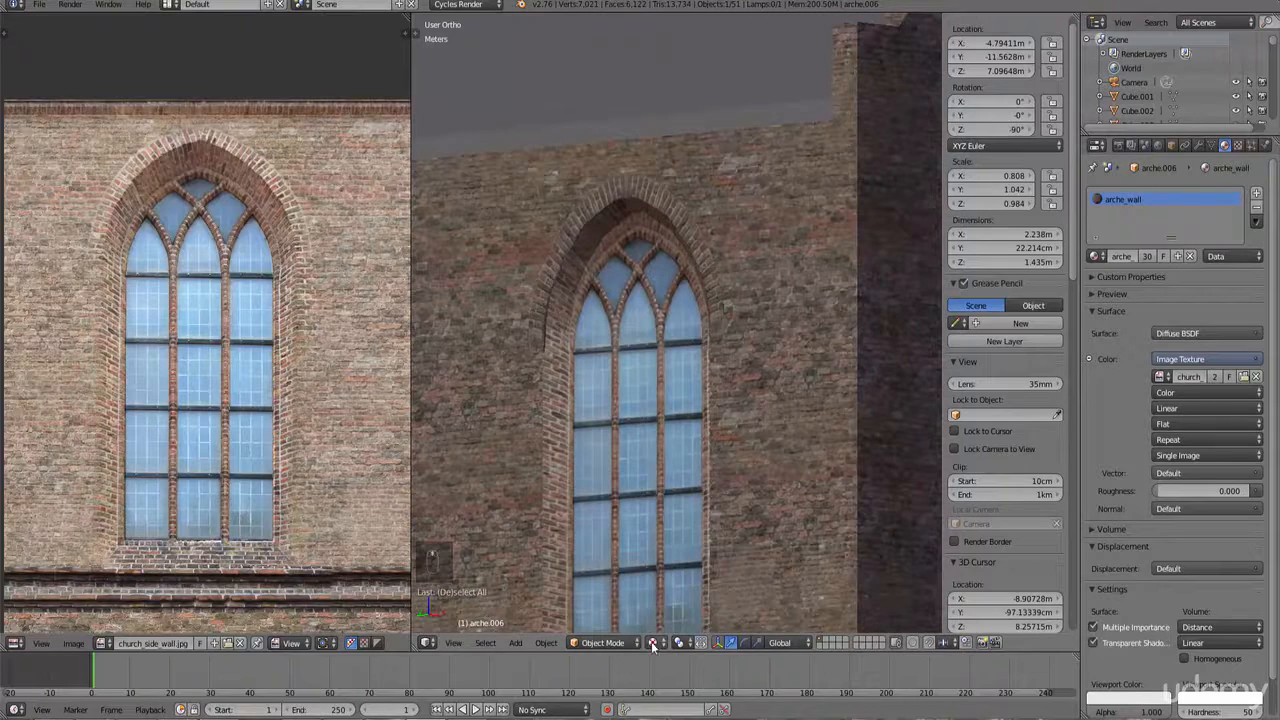
Step: Switch the viewport back to solid shading and zoom around the tower area
left_click(652, 647)
left_click(668, 579)
key("z")
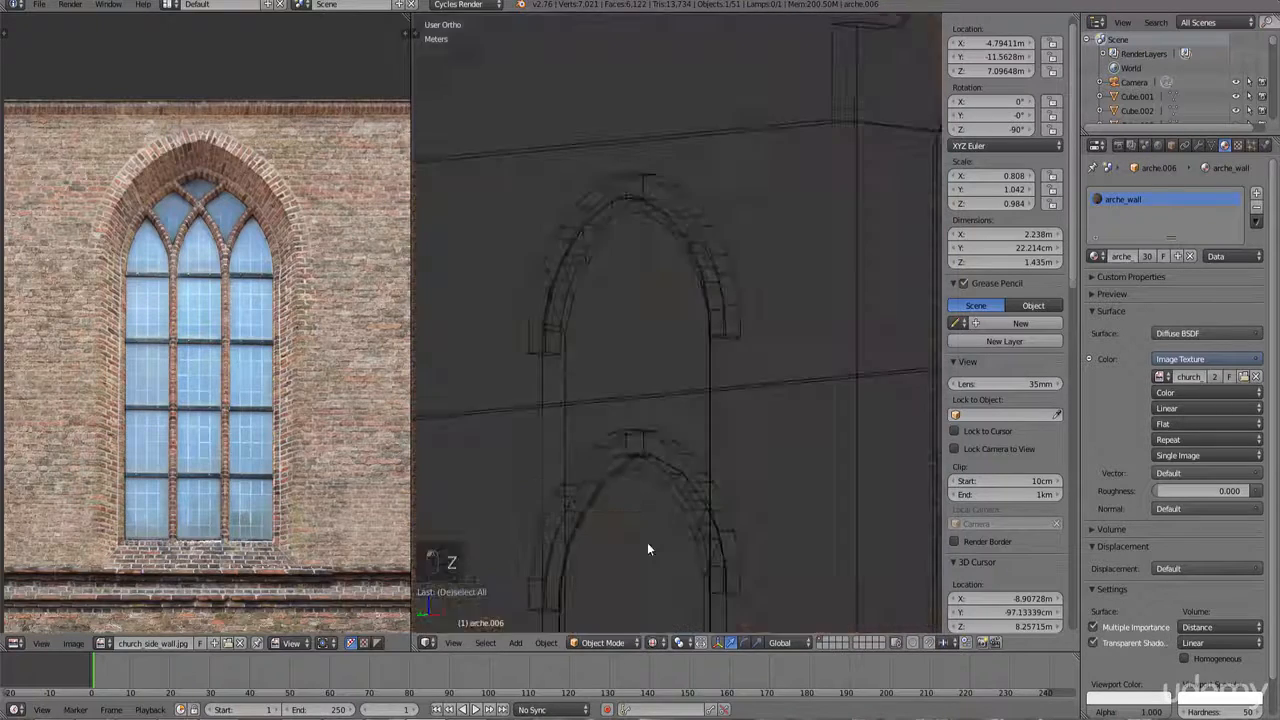
key("z")
scroll(627, 484, "down", 9)
mouse_move(644, 481)
middle_mouse_down()
mouse_move(488, 477)
mouse_move(605, 493)
mouse_move(644, 478)
middle_mouse_up()
scroll(660, 465, "up", 4)
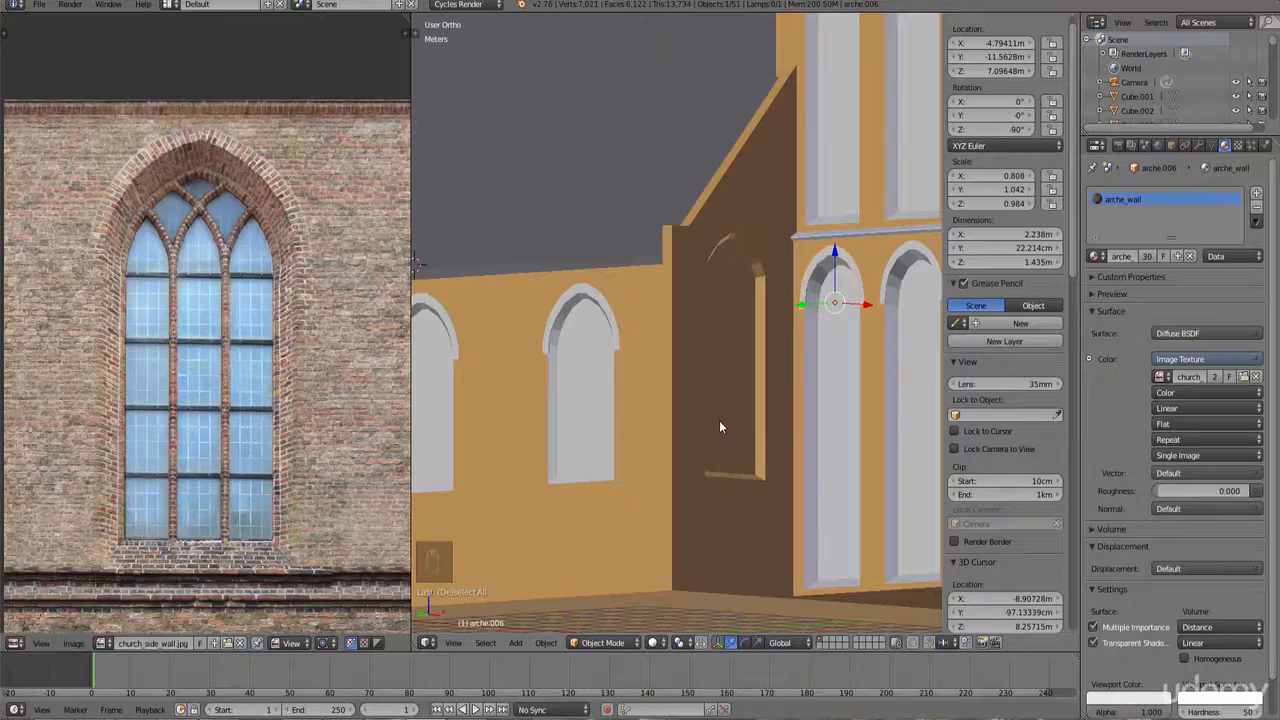
Step: Switch to front view, zoom in, and select the front facade wall object beside the tower
key("KP_1")
scroll(716, 426, "down", 3)
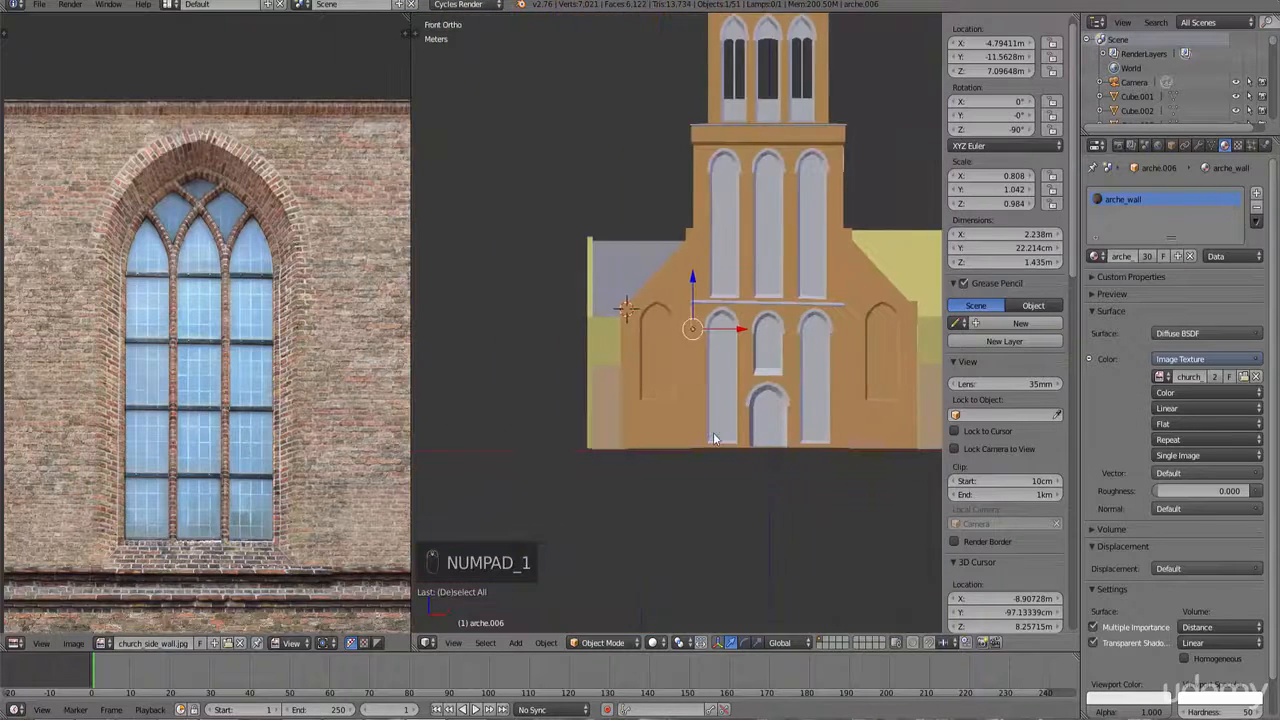
scroll(713, 432, "up", 3)
right_click(661, 335)
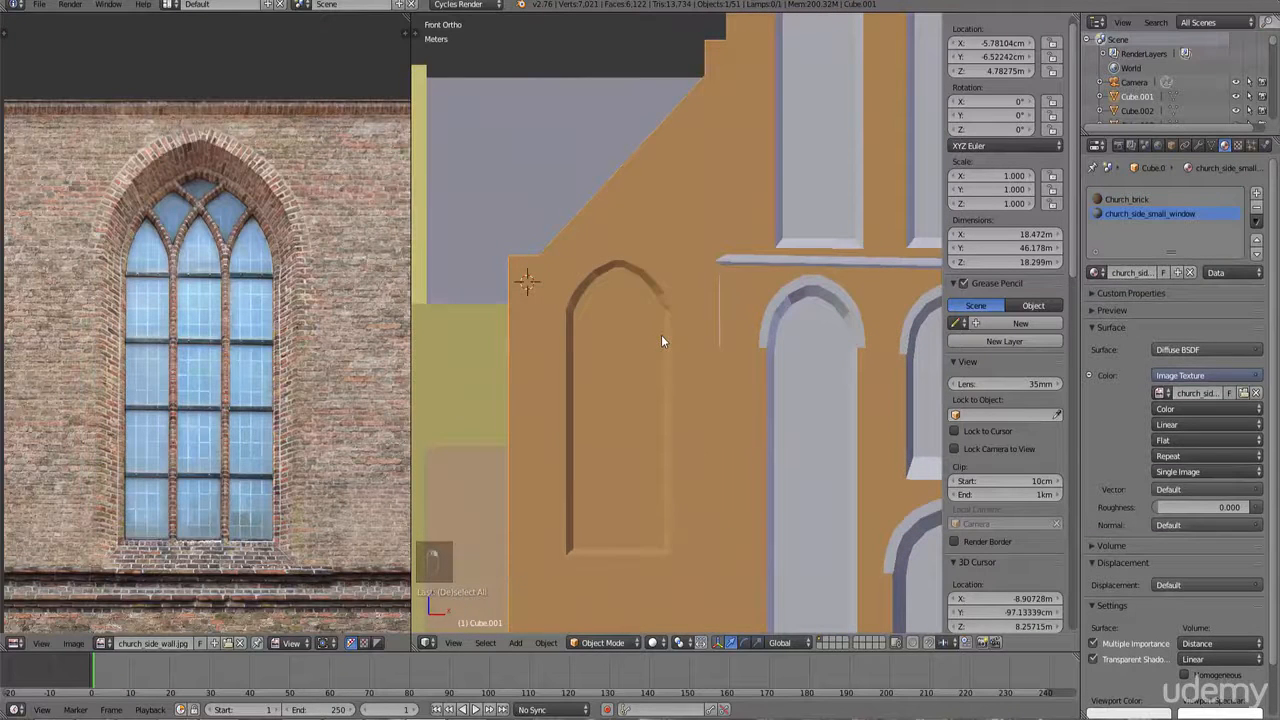
key("Tab")
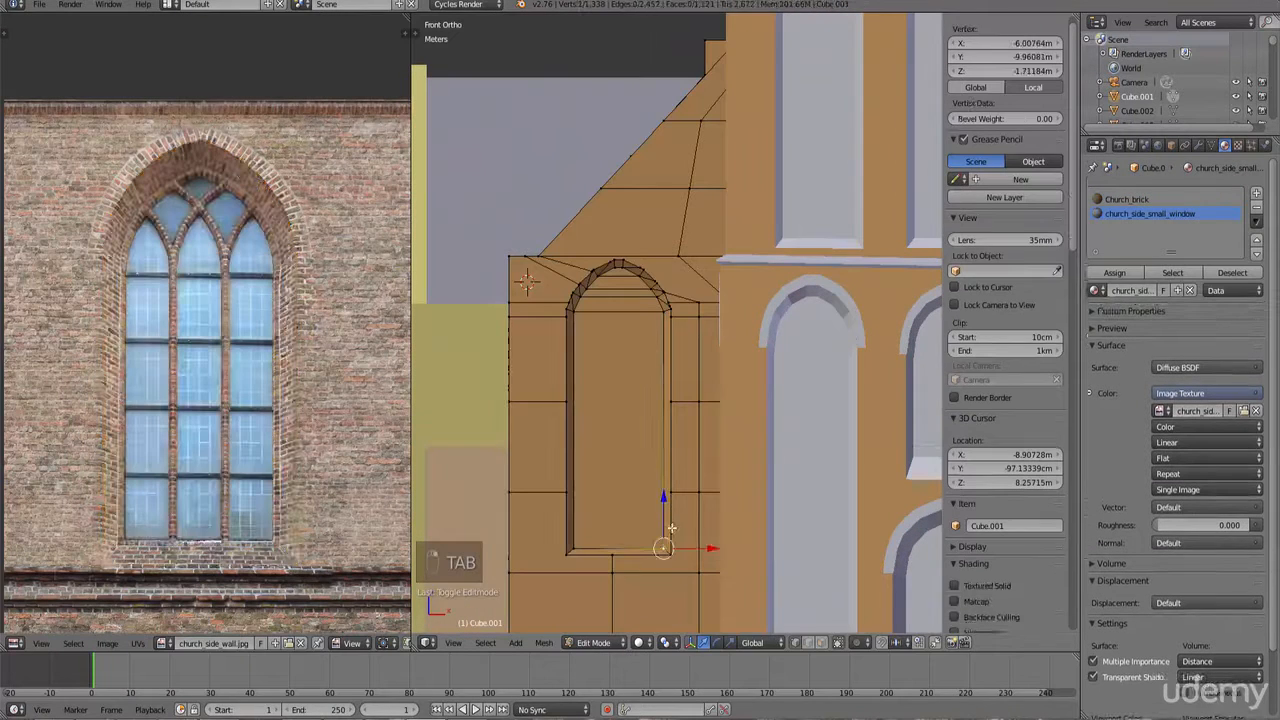
key("c")
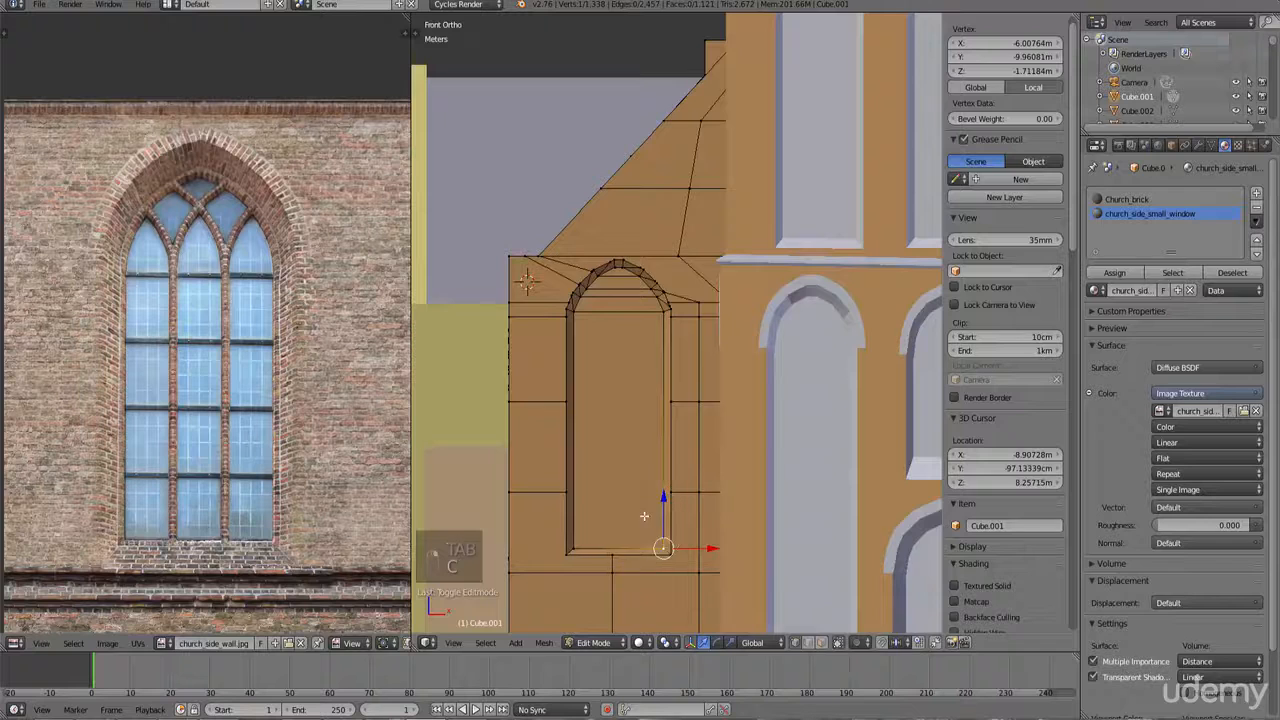
key("Tab")
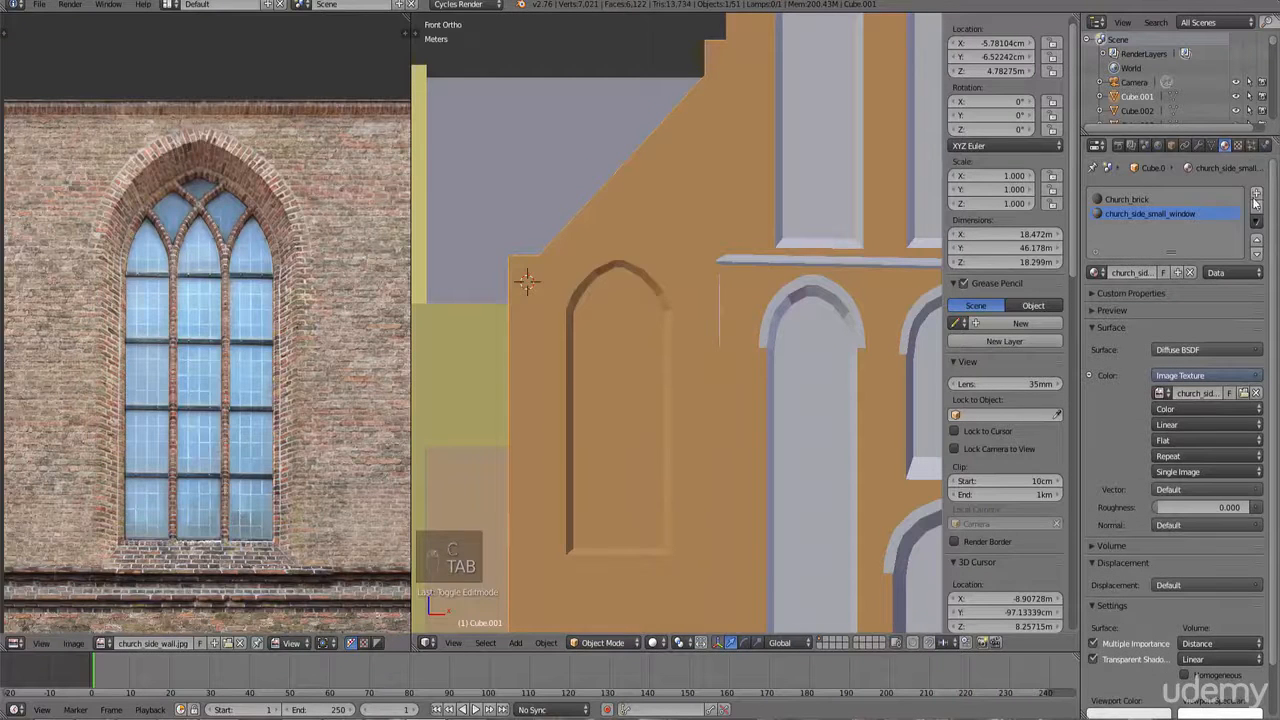
Step: Add a new material slot with a new material on the facade and set its color to an Image Texture
left_click(1257, 192)
left_click(1159, 273)
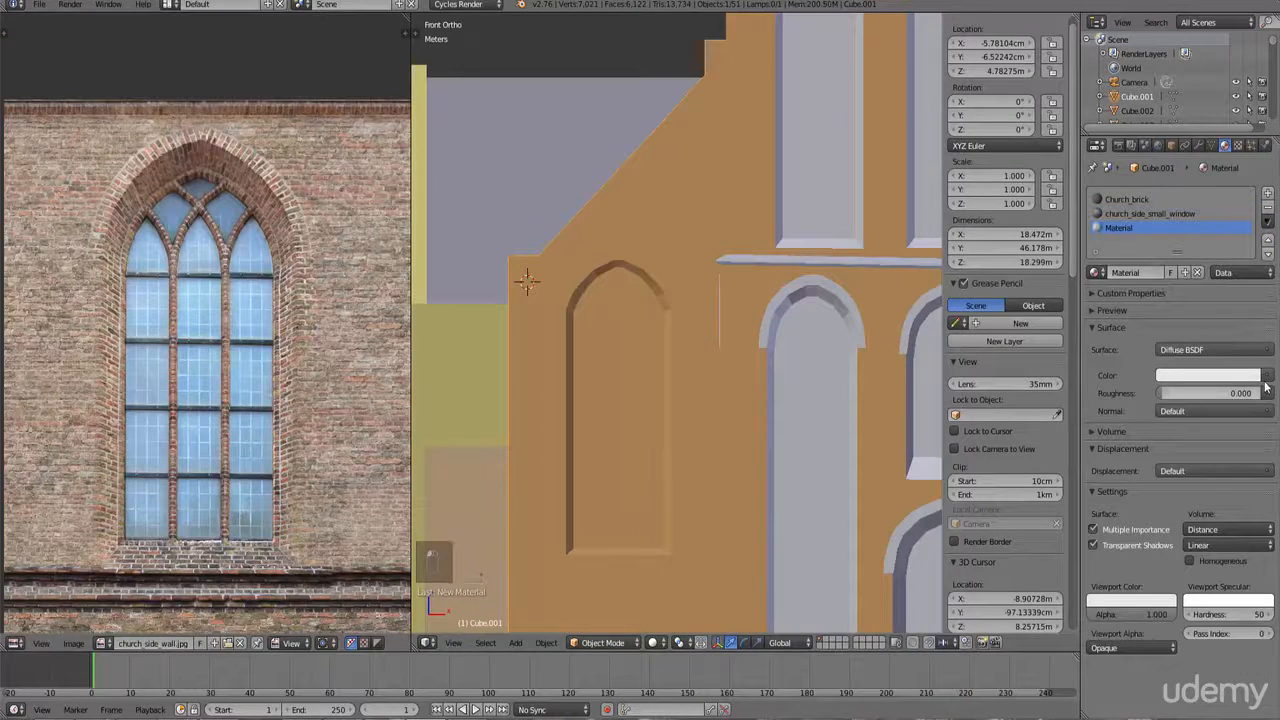
left_click(1267, 376)
left_click(1001, 328)
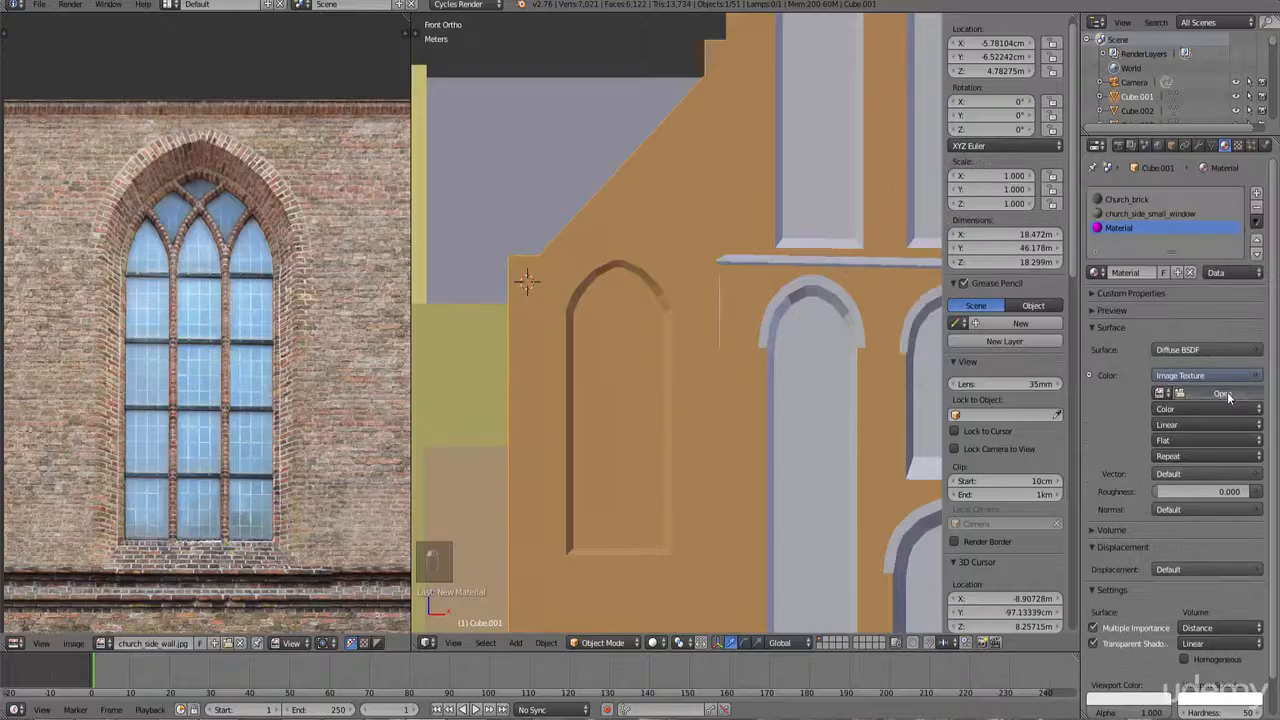
Step: Open church_side_window.jpg from the window textures folder as the material's image
left_click(1222, 393)
left_click(38, 257)
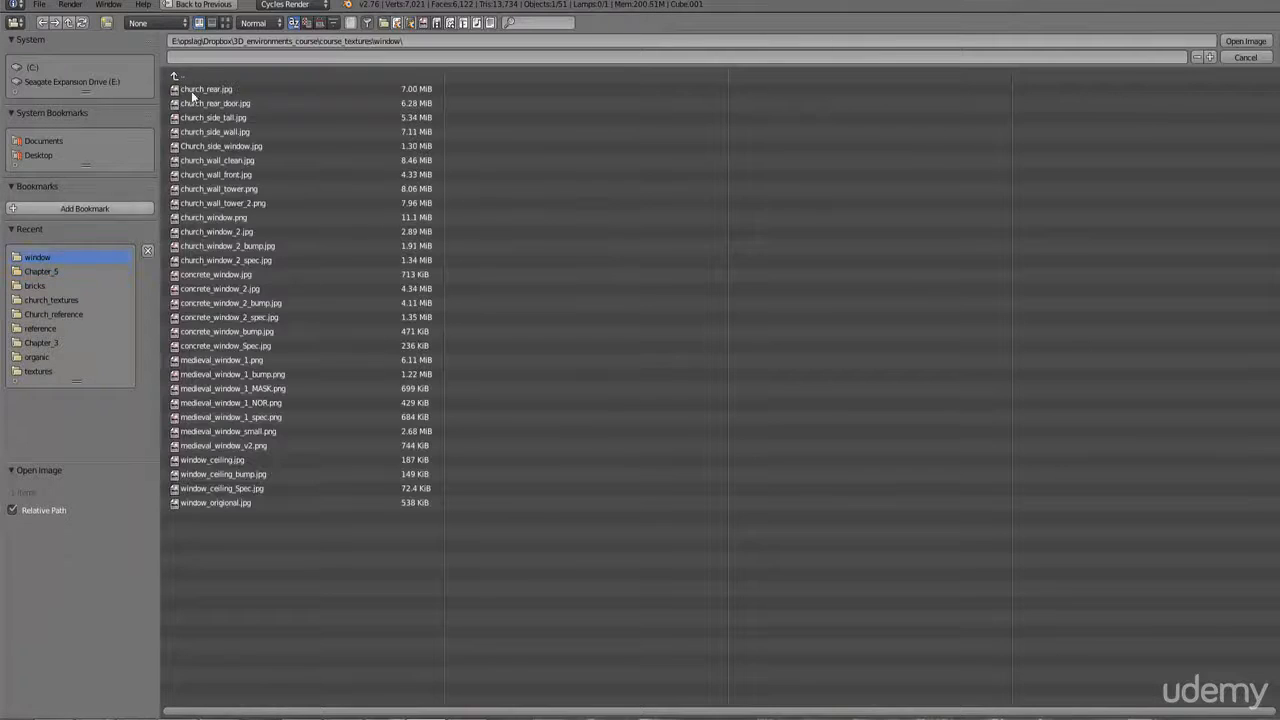
left_click(226, 22)
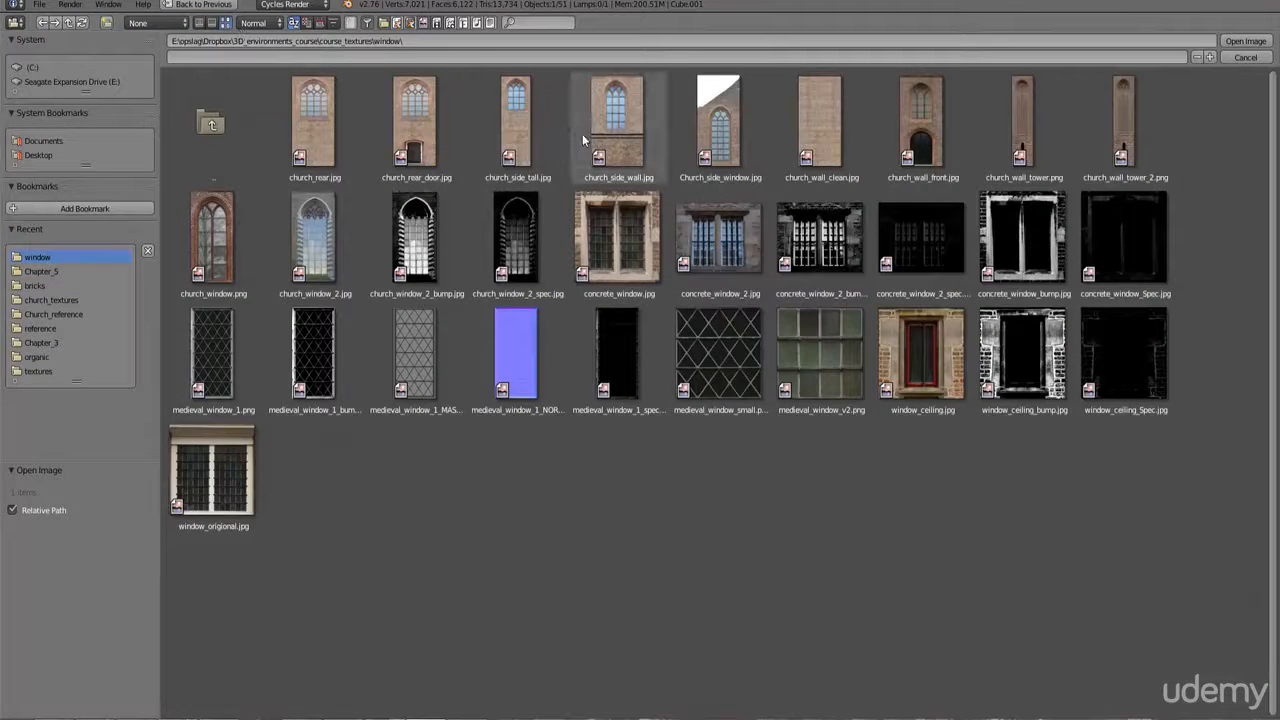
left_click(720, 125)
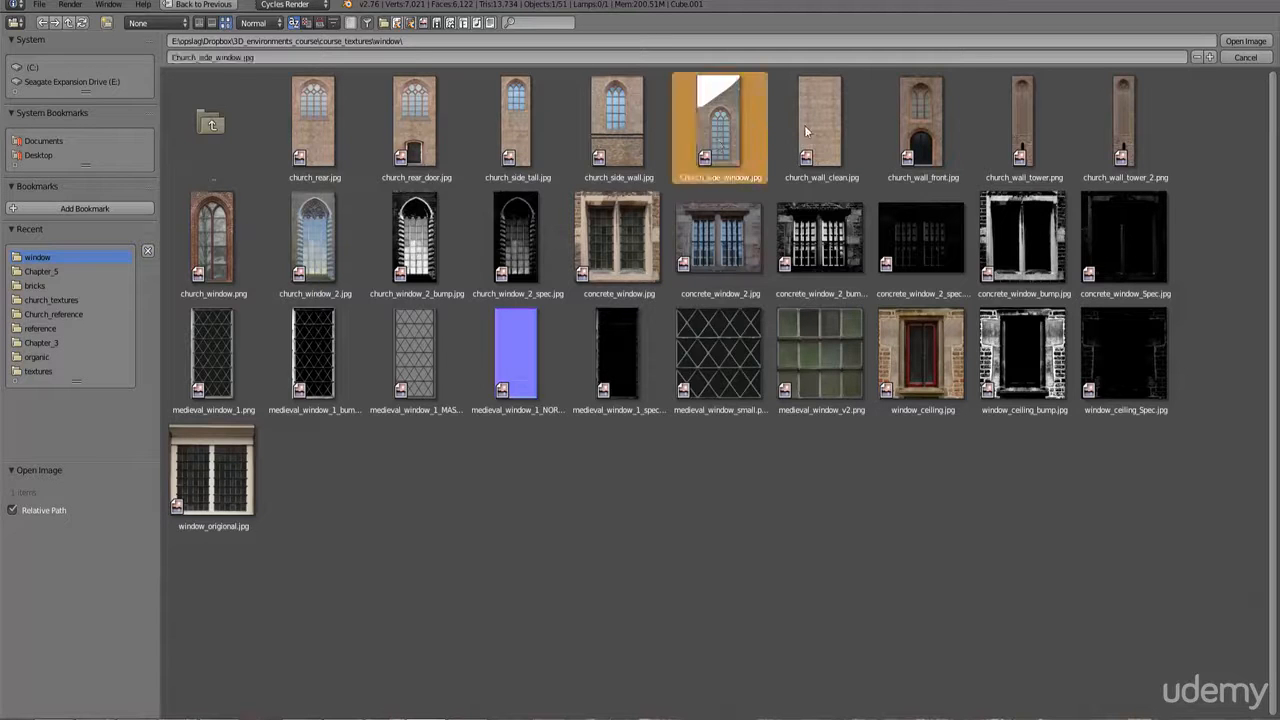
left_click(1232, 44)
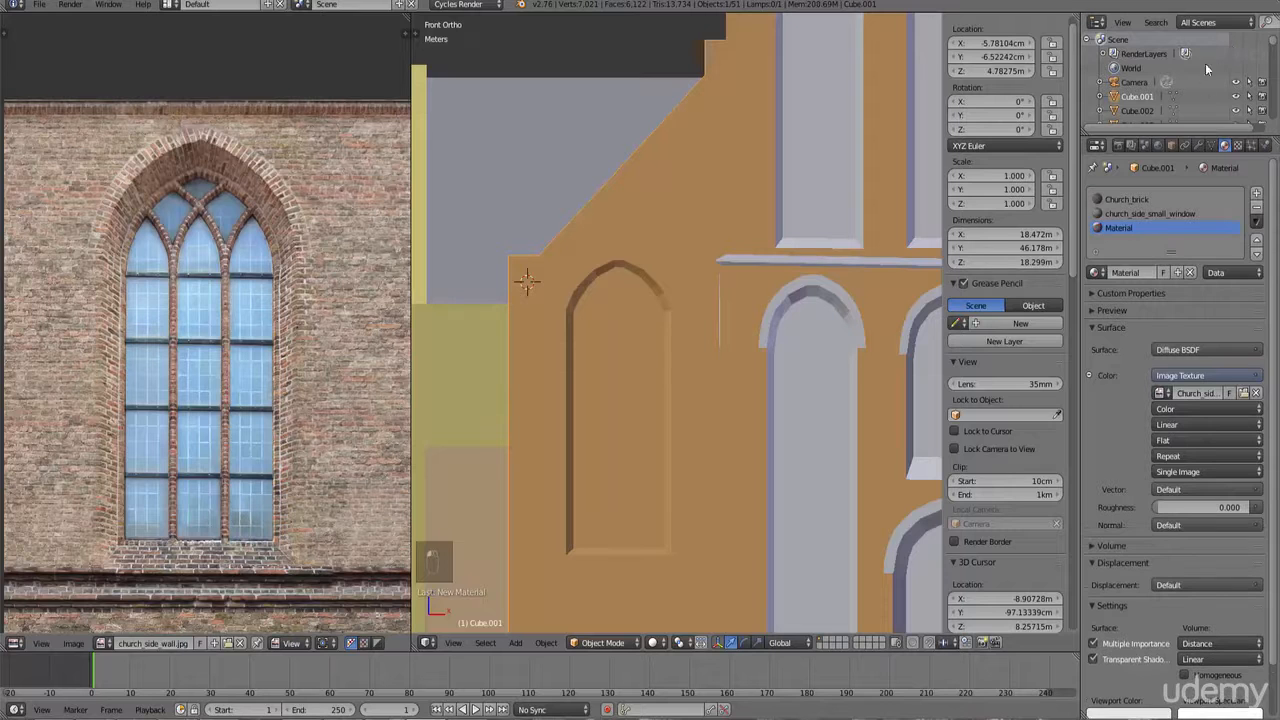
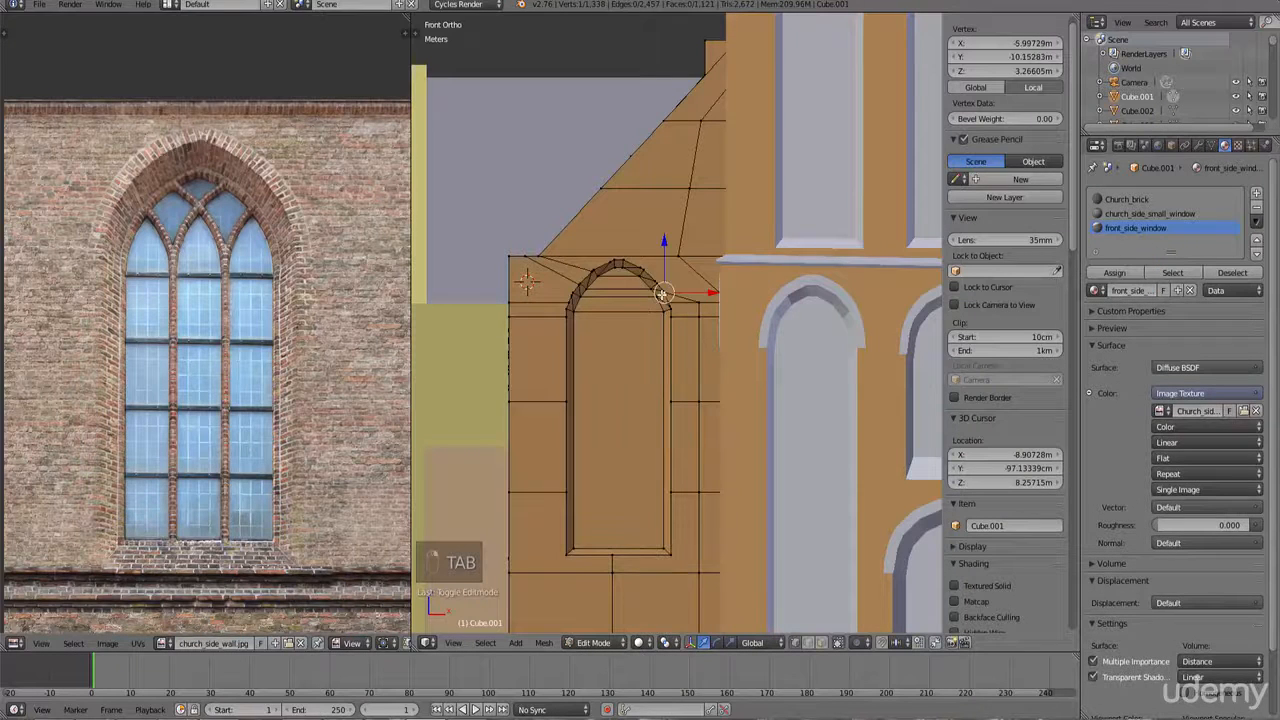
Step: Select the arched window faces on the facade wall and assign them the front_side_window material
mouse_move(641, 317)
left_mouse_down()
mouse_move(640, 295)
mouse_move(600, 305)
left_mouse_up()
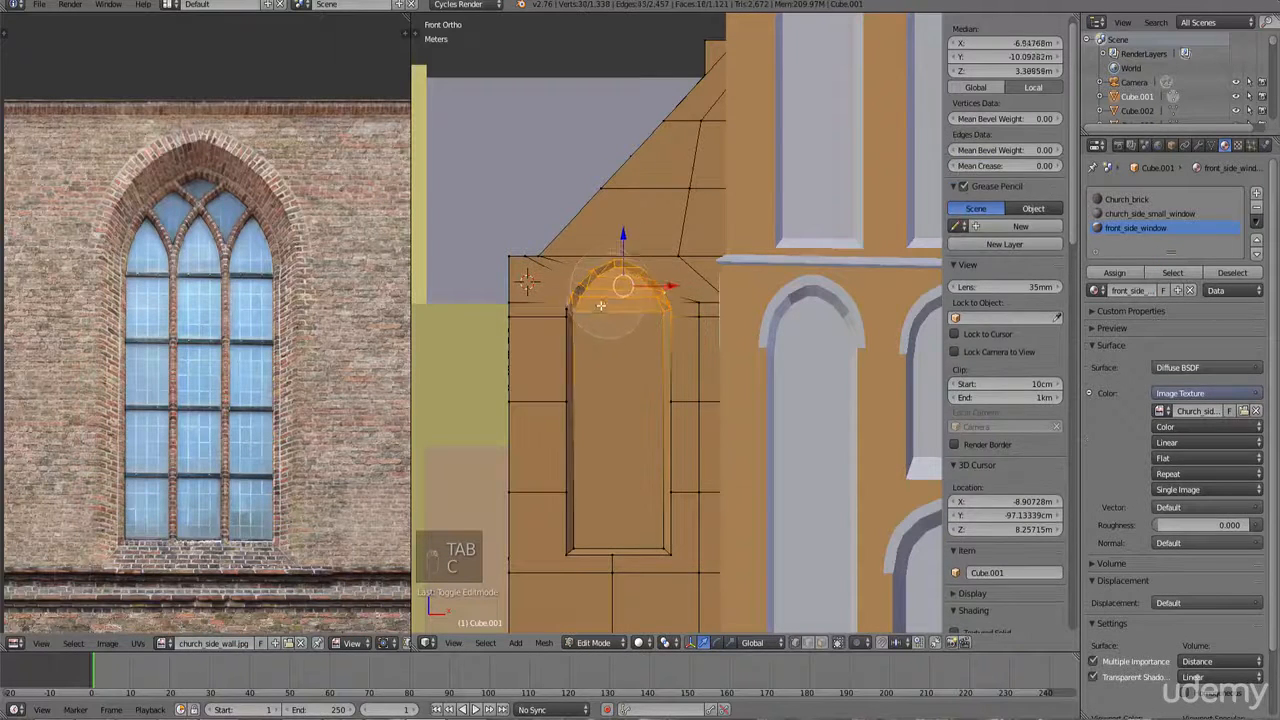
mouse_move(592, 391)
left_mouse_down()
mouse_move(592, 522)
mouse_move(644, 536)
left_mouse_up()
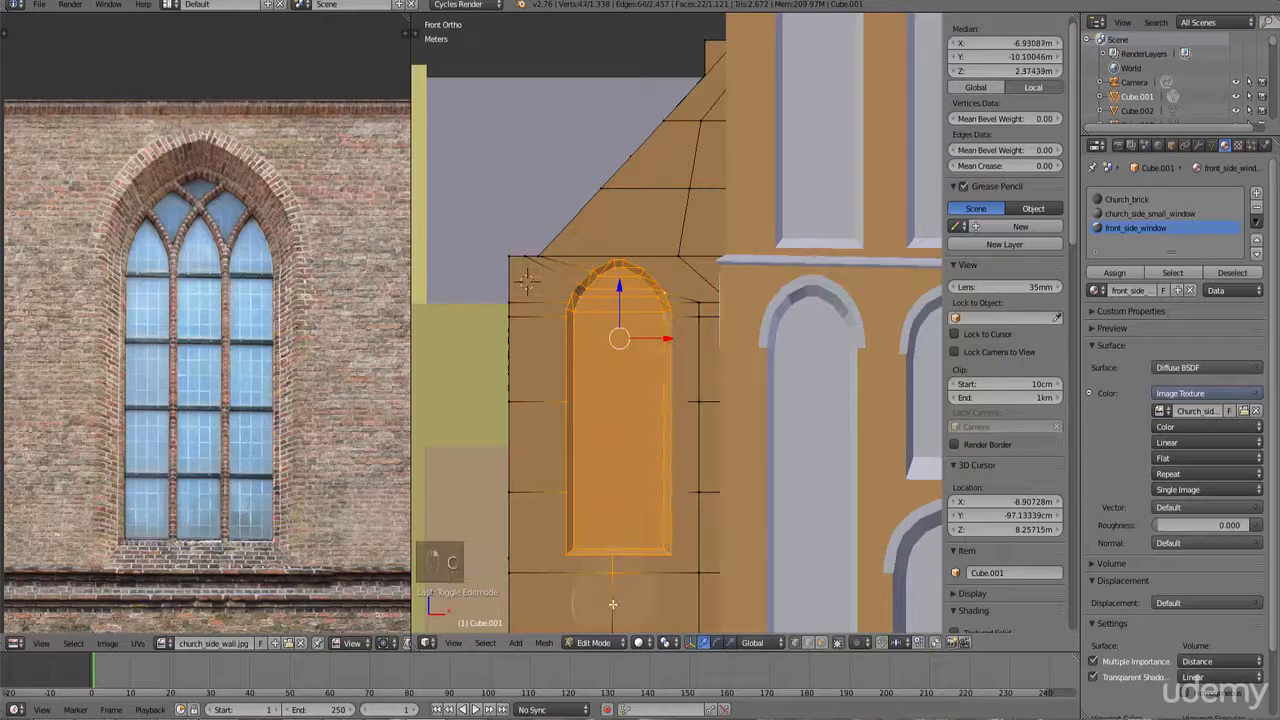
scroll(617, 367, "up", 4)
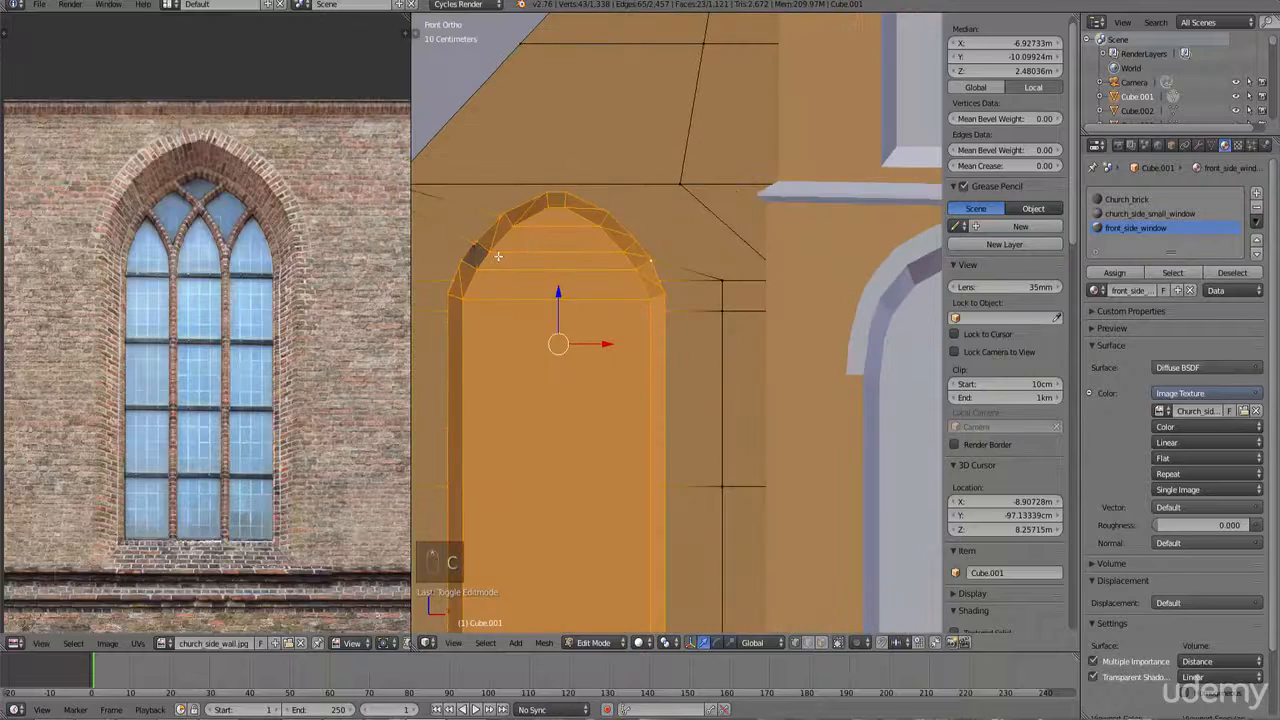
key("c")
left_click(486, 253)
key("z")
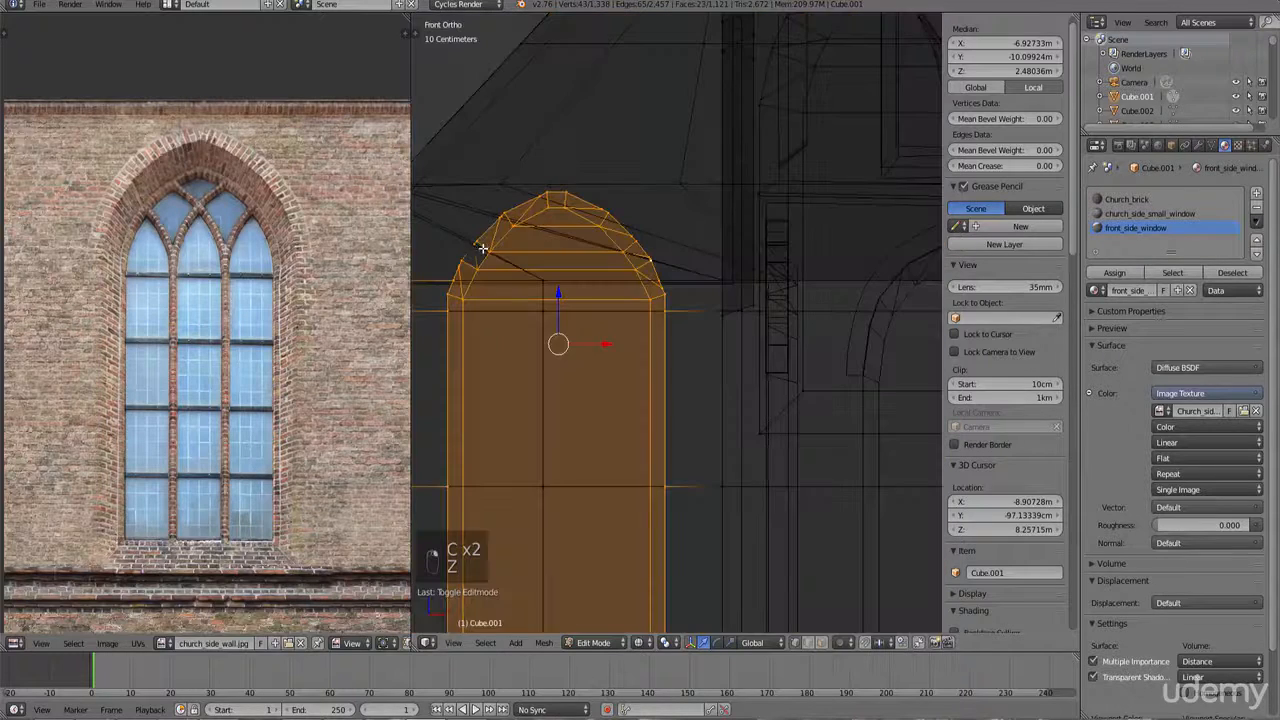
scroll(559, 276, "down", 5)
key("z")
middle_click_drag(643, 295, 746, 317)
scroll(748, 318, "down", 9)
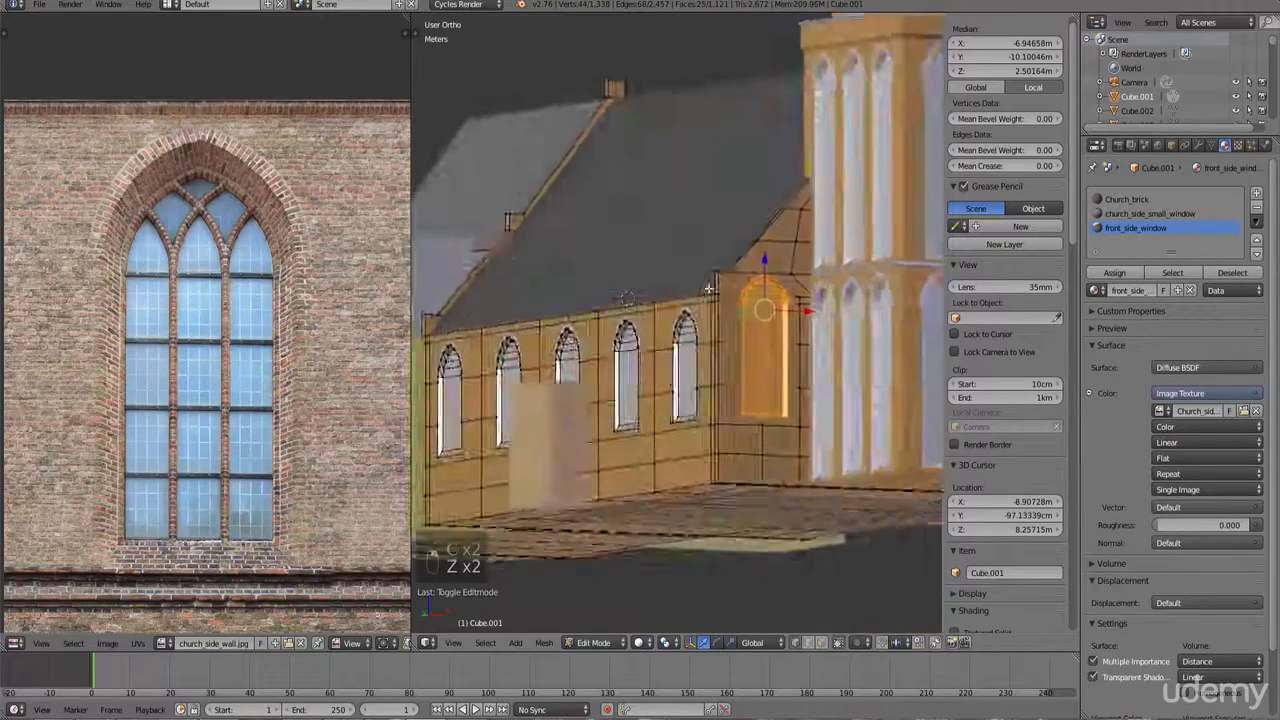
key("z")
middle_click_drag(917, 349, 925, 321)
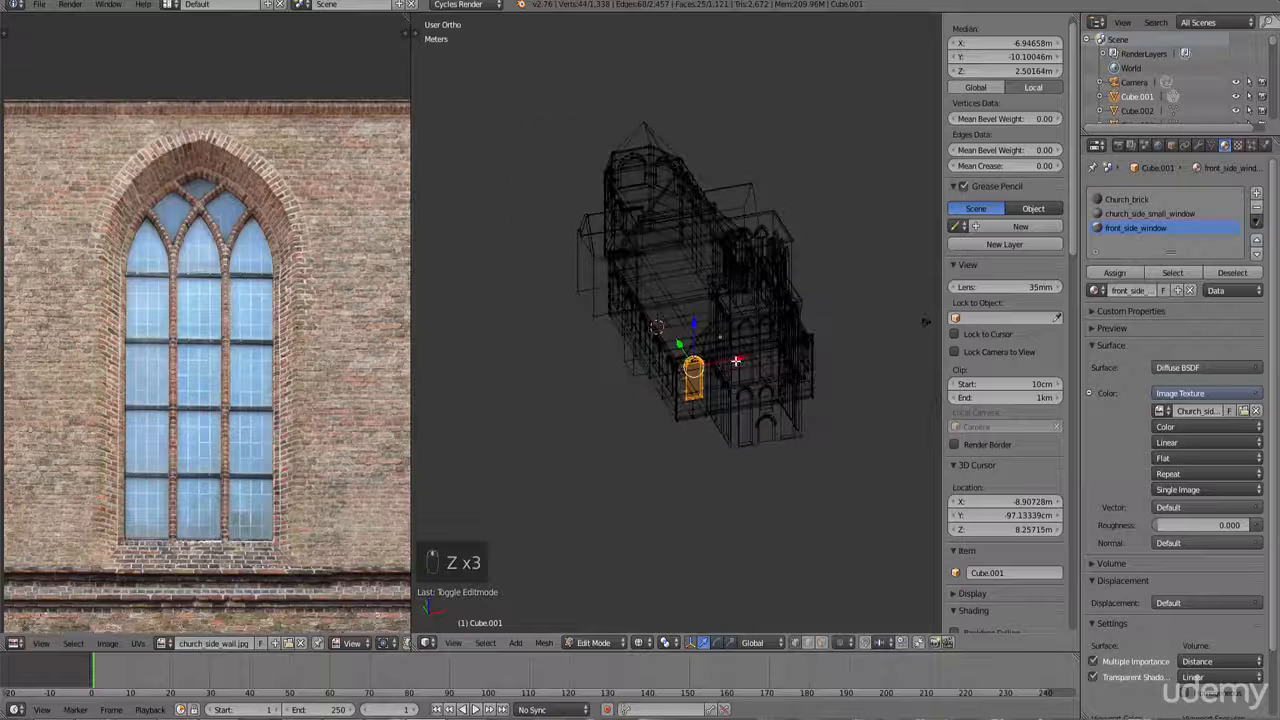
key("KP_1")
scroll(697, 330, "up", 4)
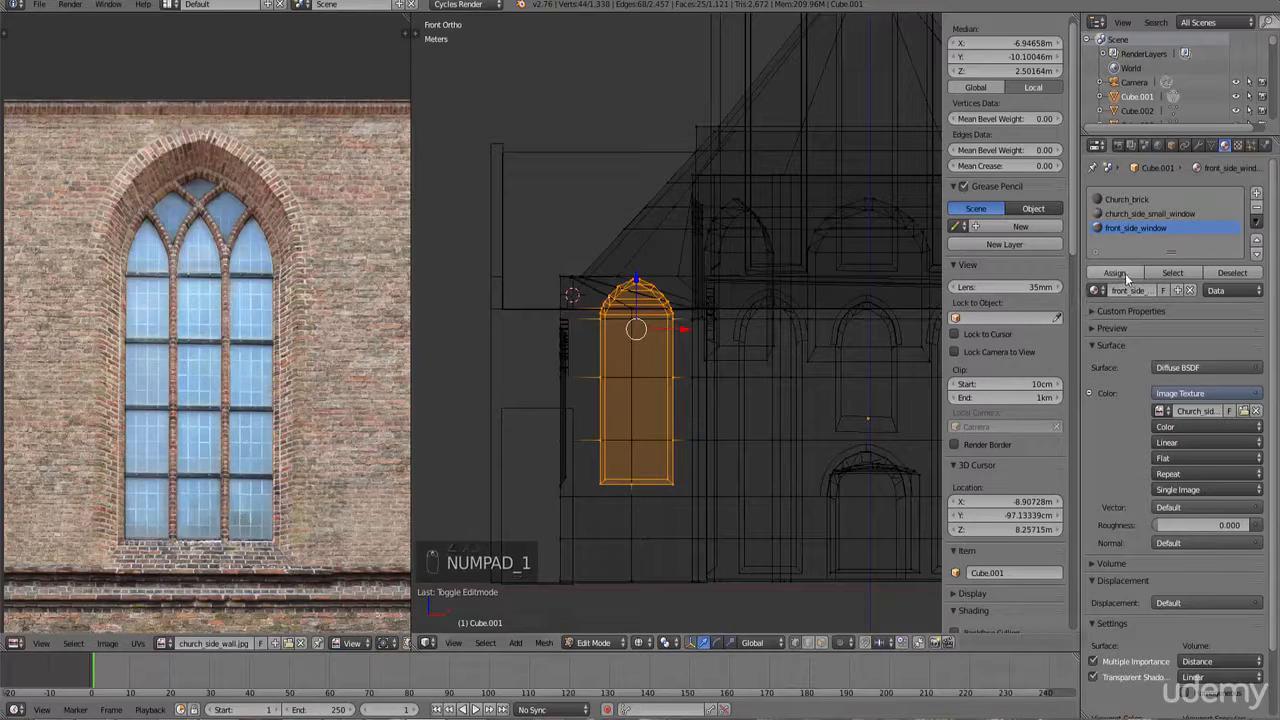
Step: Unwrap the selected window faces with Project From View and show church_side_window.jpg in the UV editor
key("u")
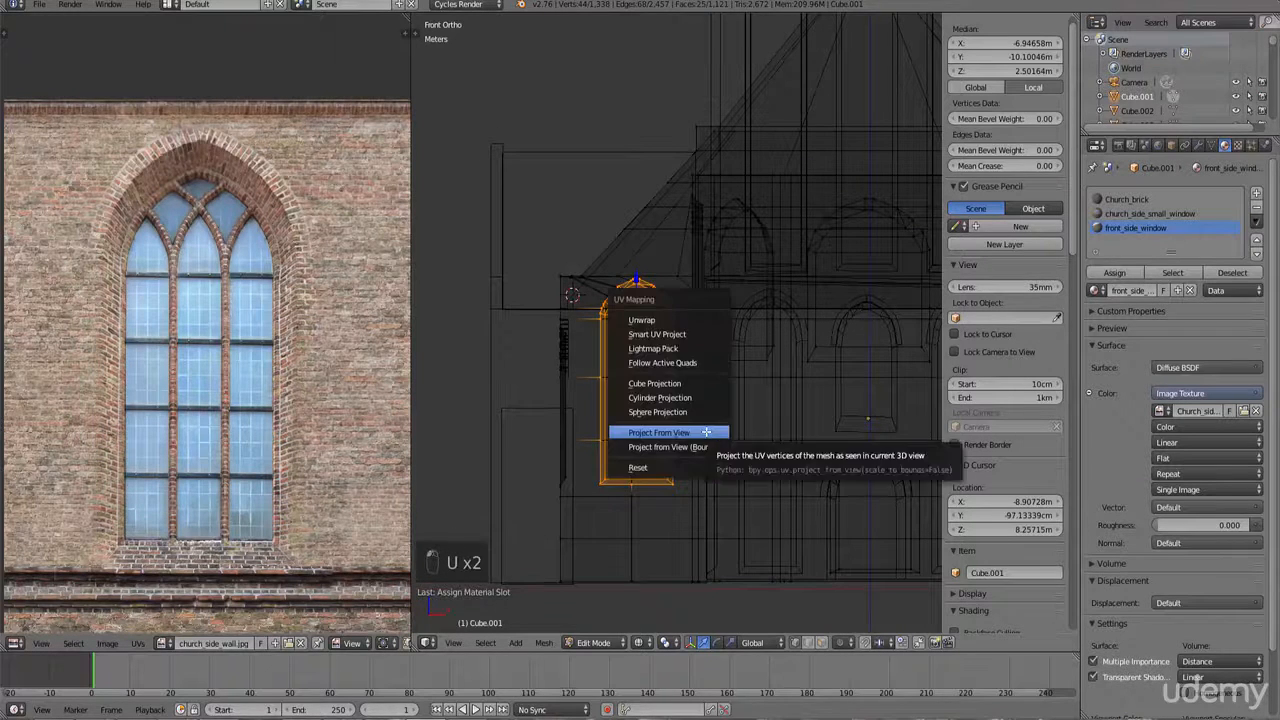
left_click(706, 431)
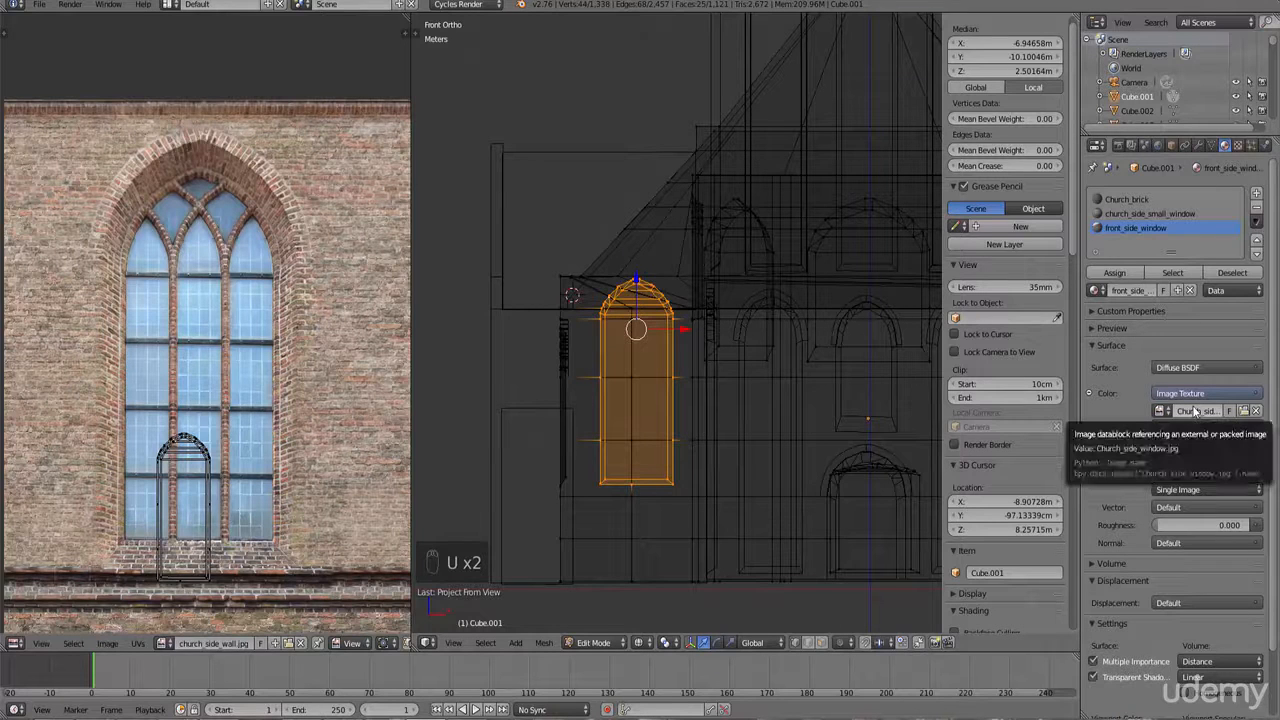
left_click(164, 643)
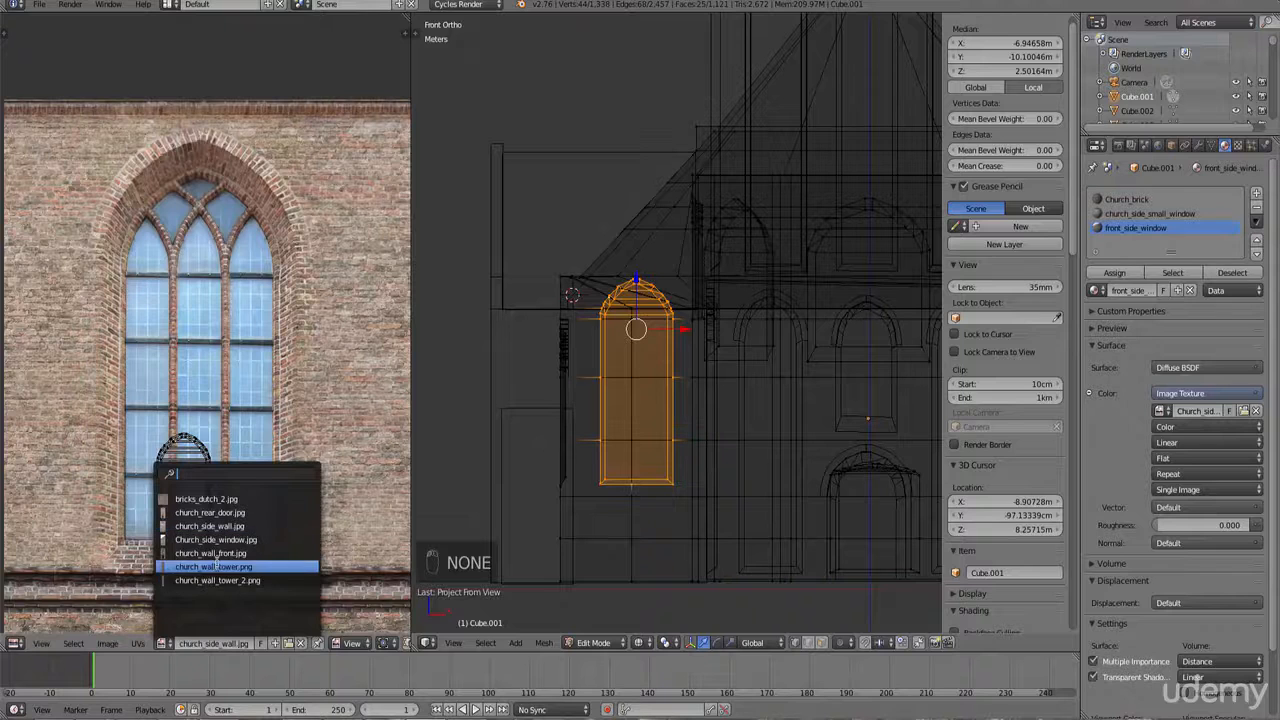
left_click(212, 539)
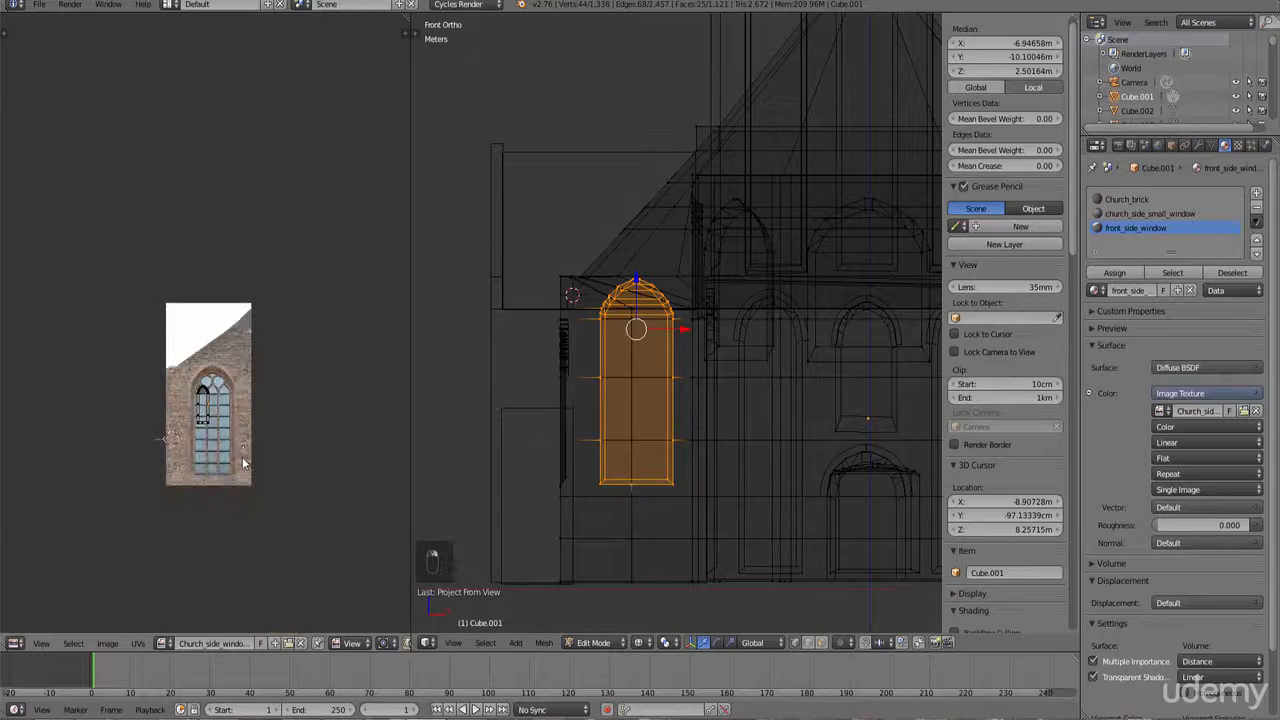
Step: Select the window's UVs and repeatedly scale and move them to cover the arched window in the image
key("b")
left_click_drag(265, 491, 192, 368)
scroll(203, 325, "up", 6)
key("s")
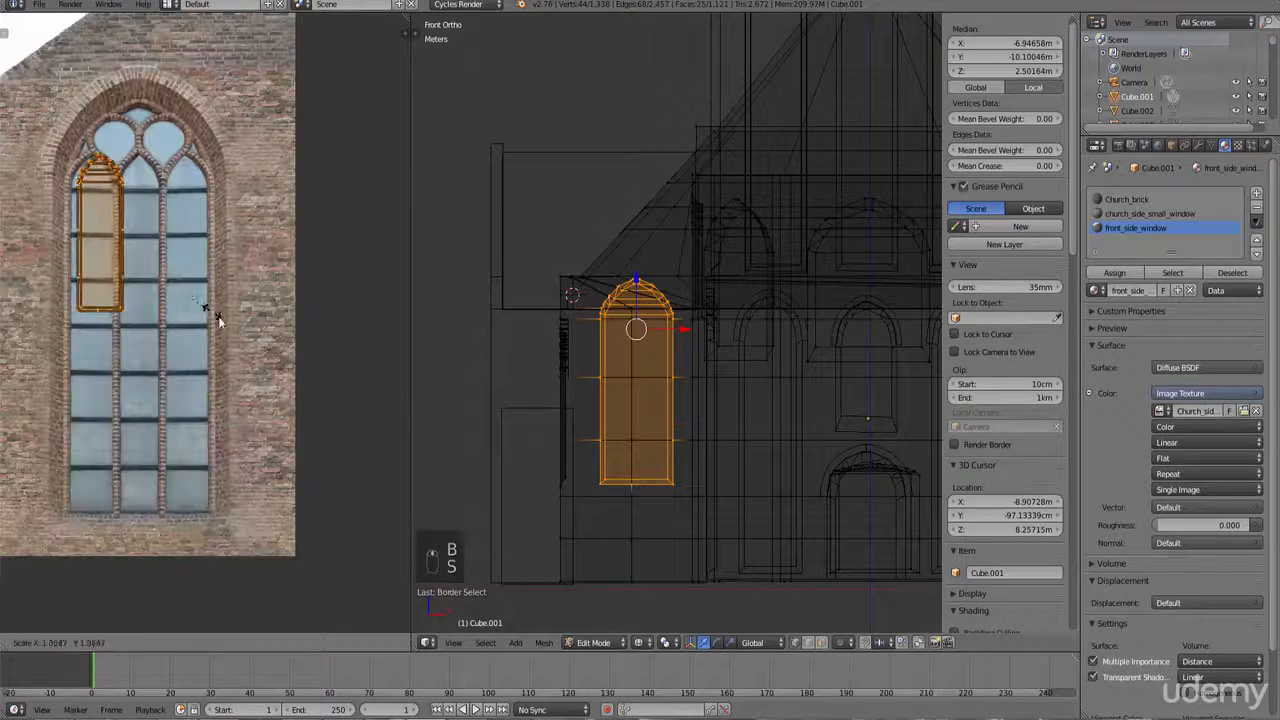
left_click(290, 366)
key("g")
left_click(231, 343)
key("s")
left_click(298, 366)
key("g")
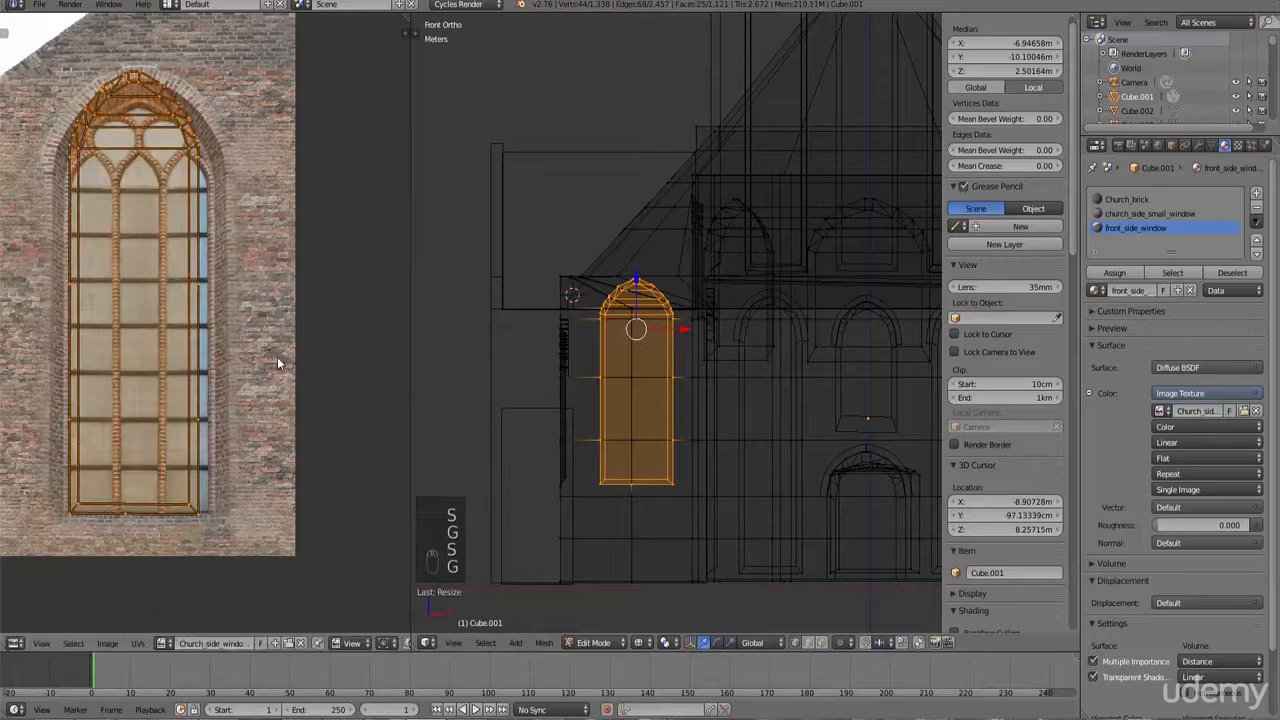
left_click(283, 364)
key("s")
left_click(282, 363)
key("g")
left_click(280, 362)
key("s")
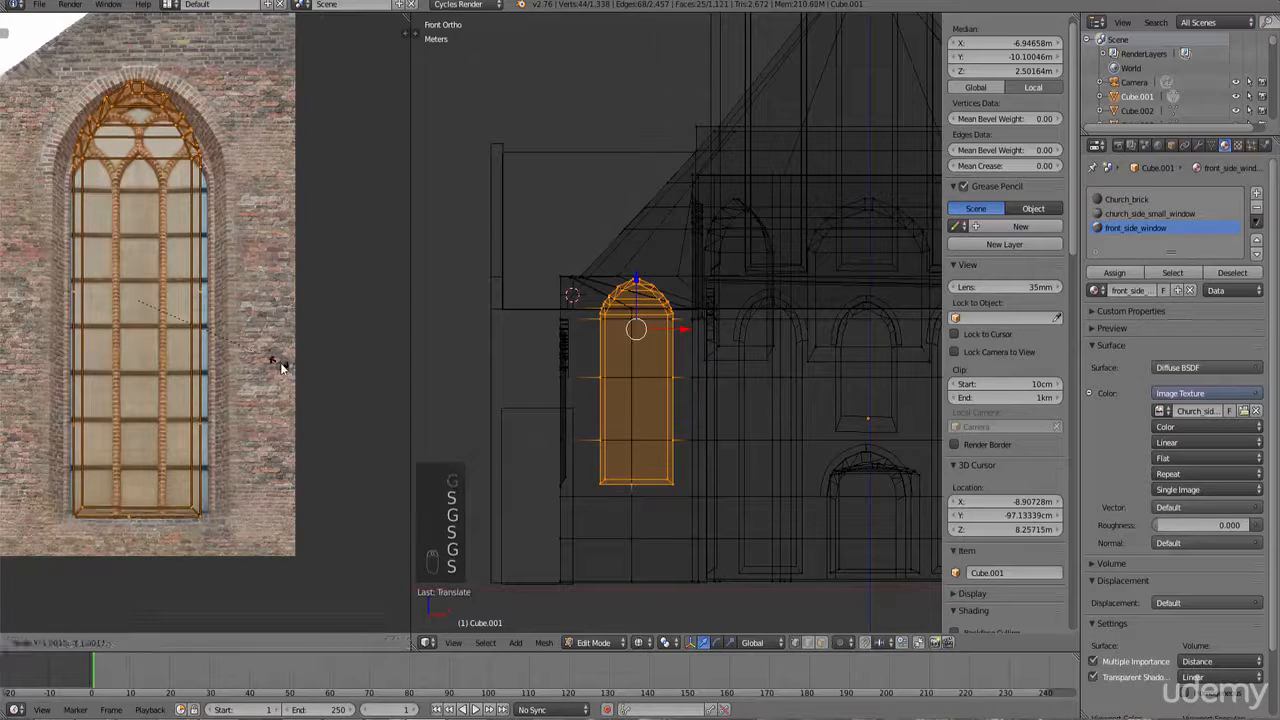
left_click(280, 362)
key("s")
left_click(292, 352)
key("s")
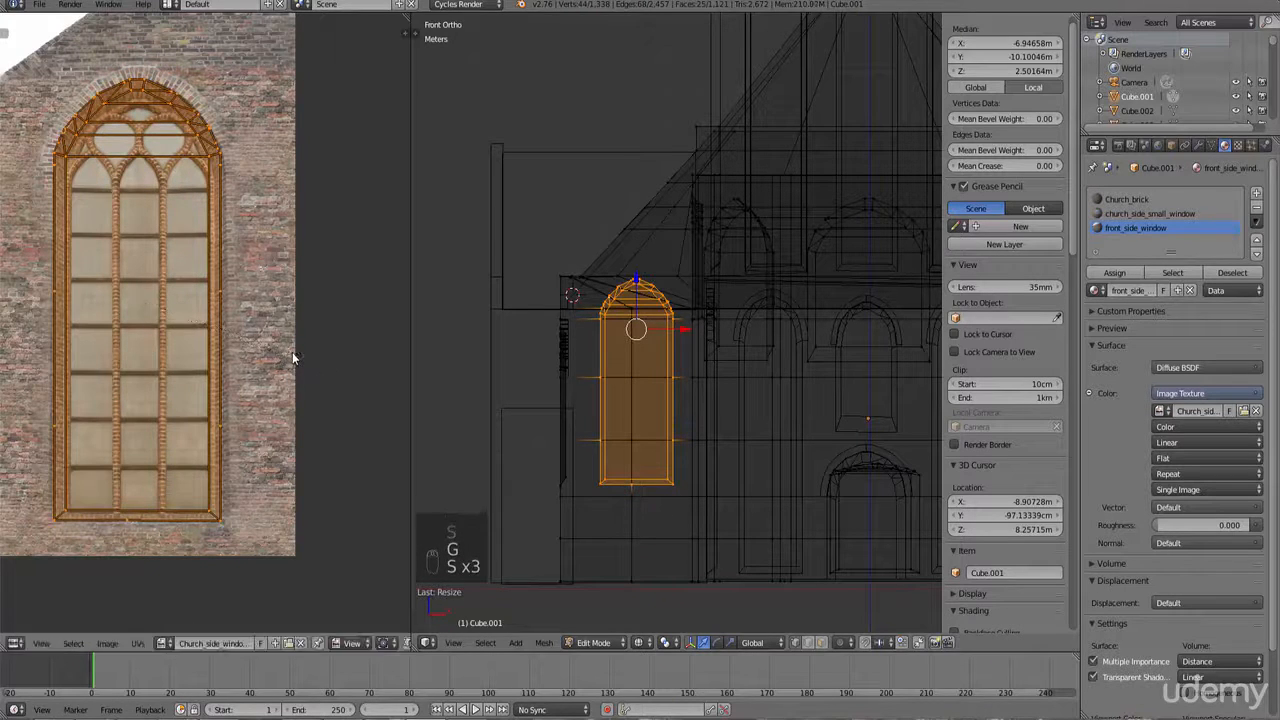
left_click(292, 377)
key("g")
left_click(296, 378)
key("s")
left_click(300, 378)
key("g")
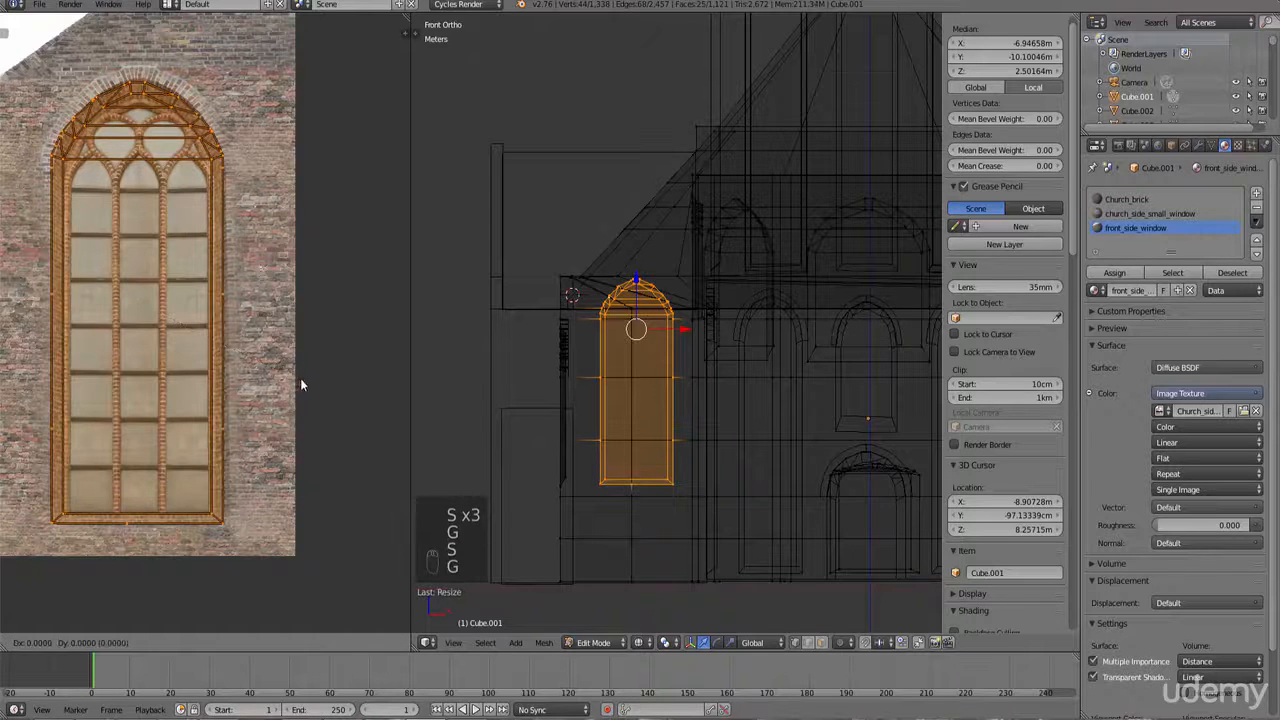
left_click(308, 368)
key("s")
left_click(303, 368)
key("g")
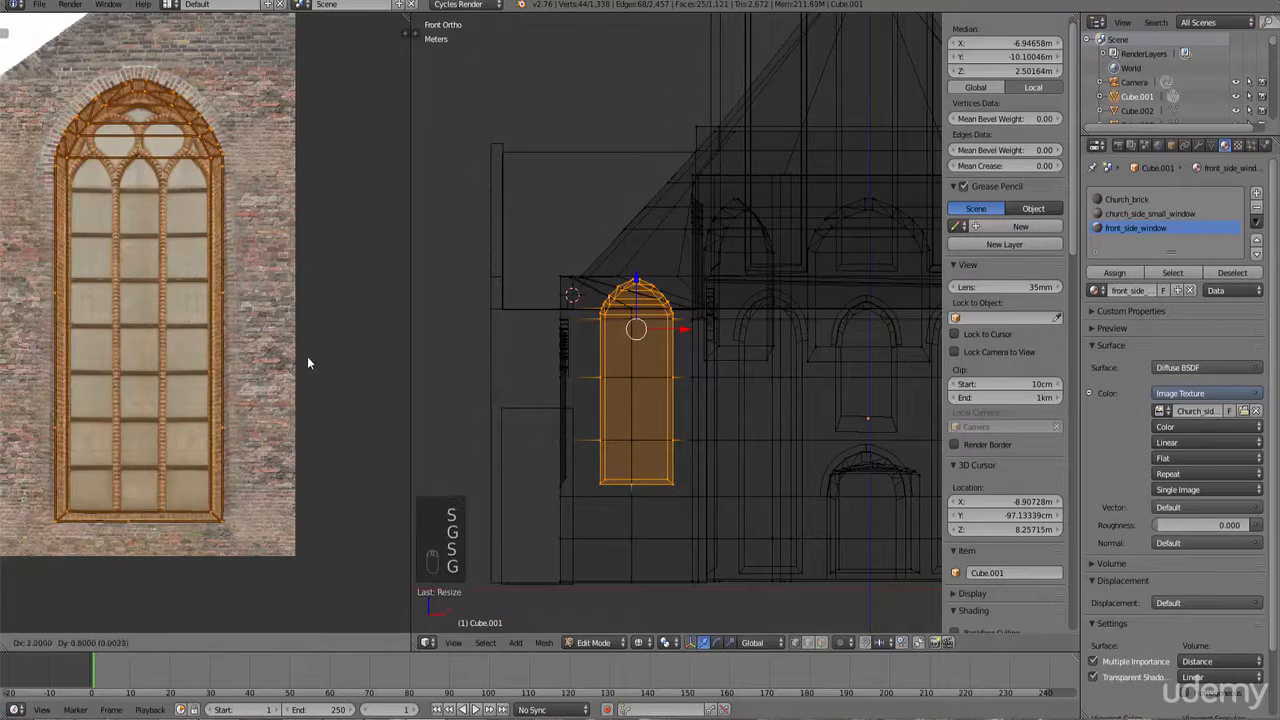
left_click(306, 358)
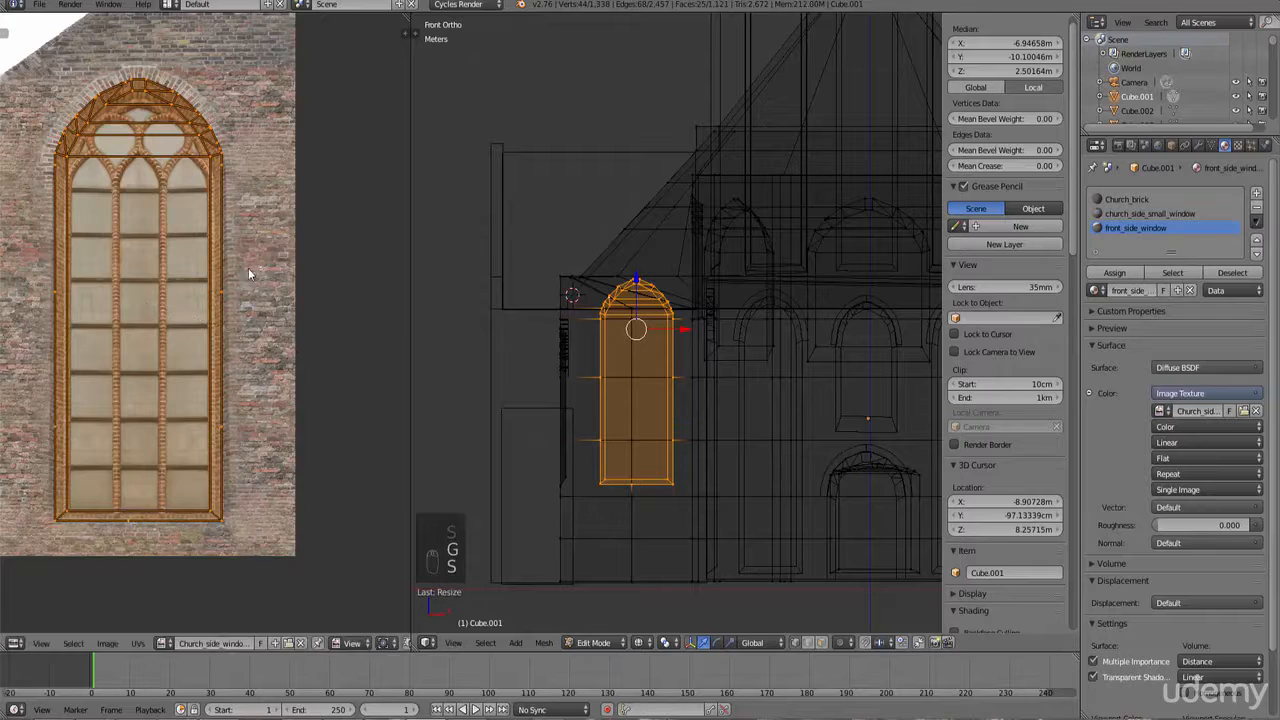
Step: Switch the 3D viewport to textured shading and leave Edit Mode to preview the textured window
scroll(312, 395, "up", 5)
scroll(306, 378, "down", 4)
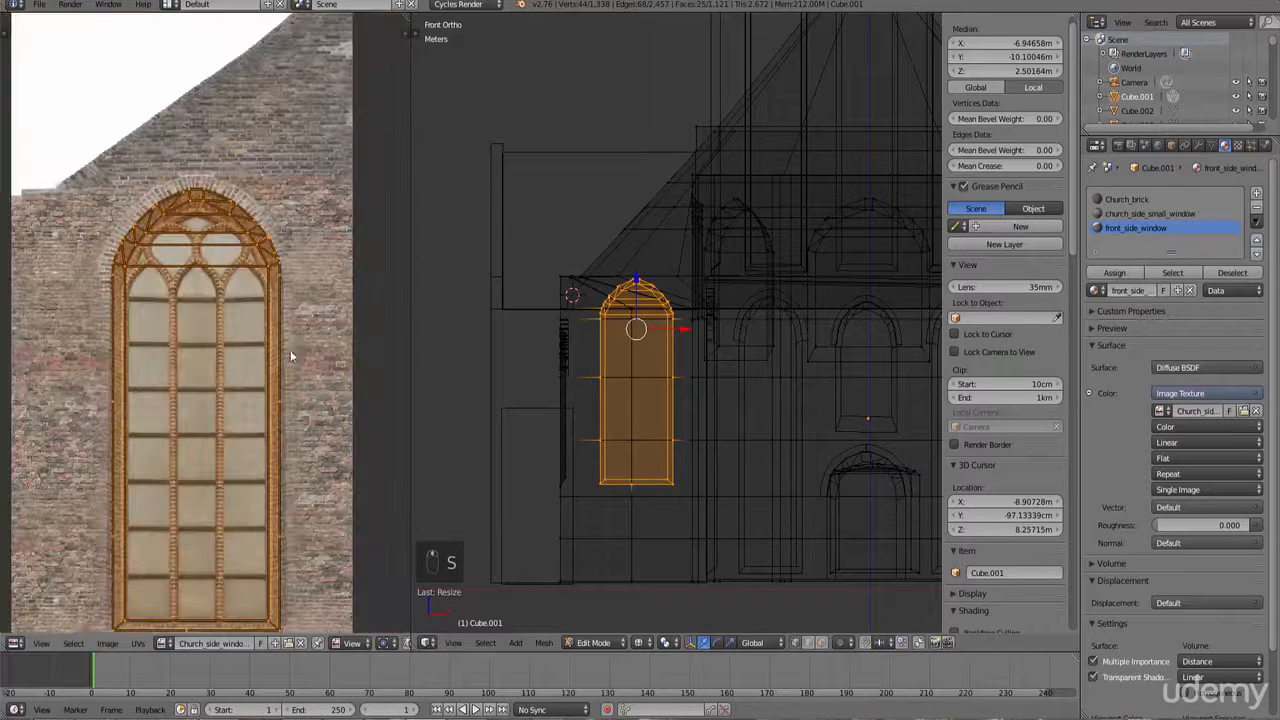
scroll(288, 360, "down", 1)
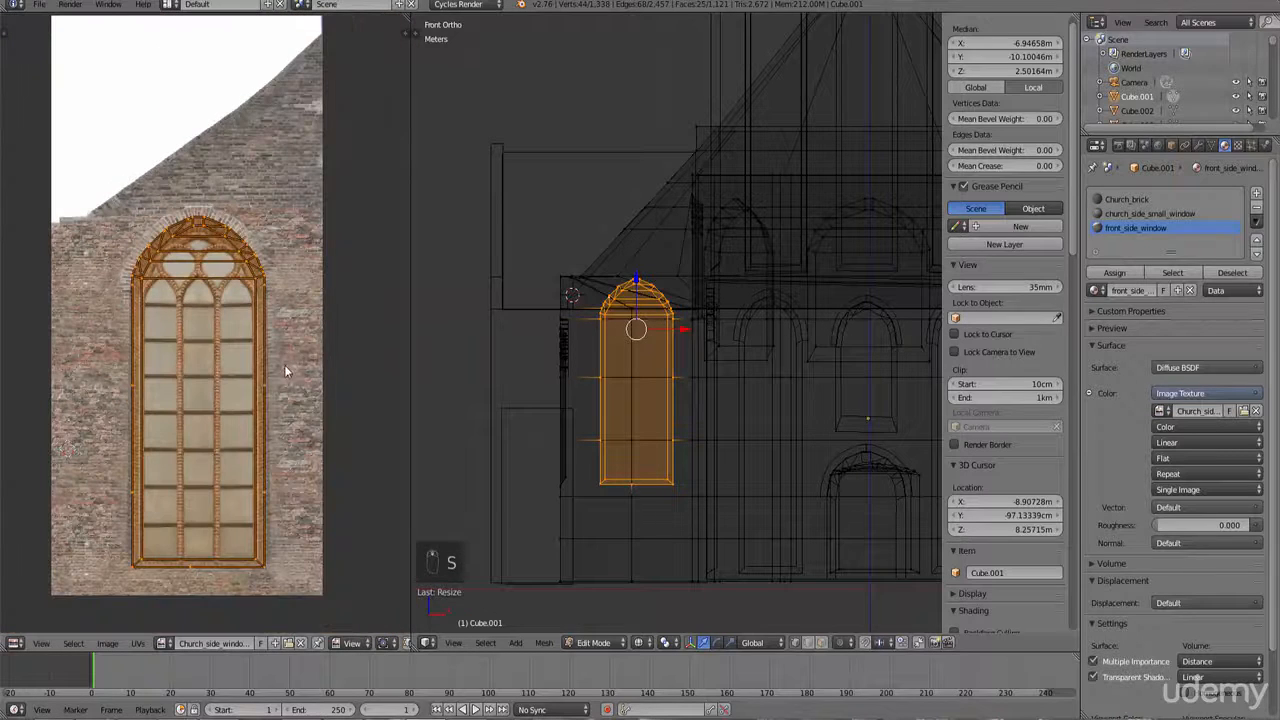
left_click(648, 643)
left_click(669, 580)
middle_click_drag(648, 514, 688, 484)
scroll(700, 484, "up", 1)
key("Tab")
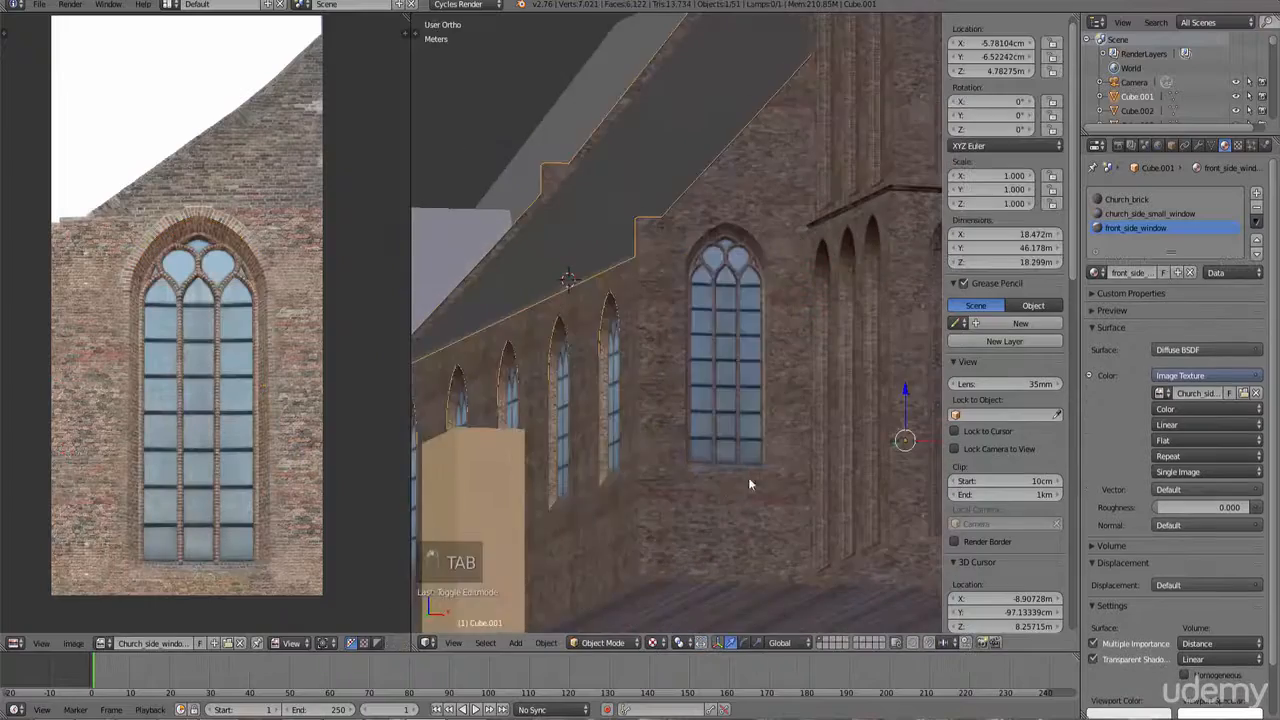
Step: Re-enter Edit Mode, stretch the window UVs horizontally along X, and return to Object Mode
scroll(768, 452, "up", 4)
middle_click_drag(767, 380, 752, 413, "shift")
scroll(766, 388, "up", 4)
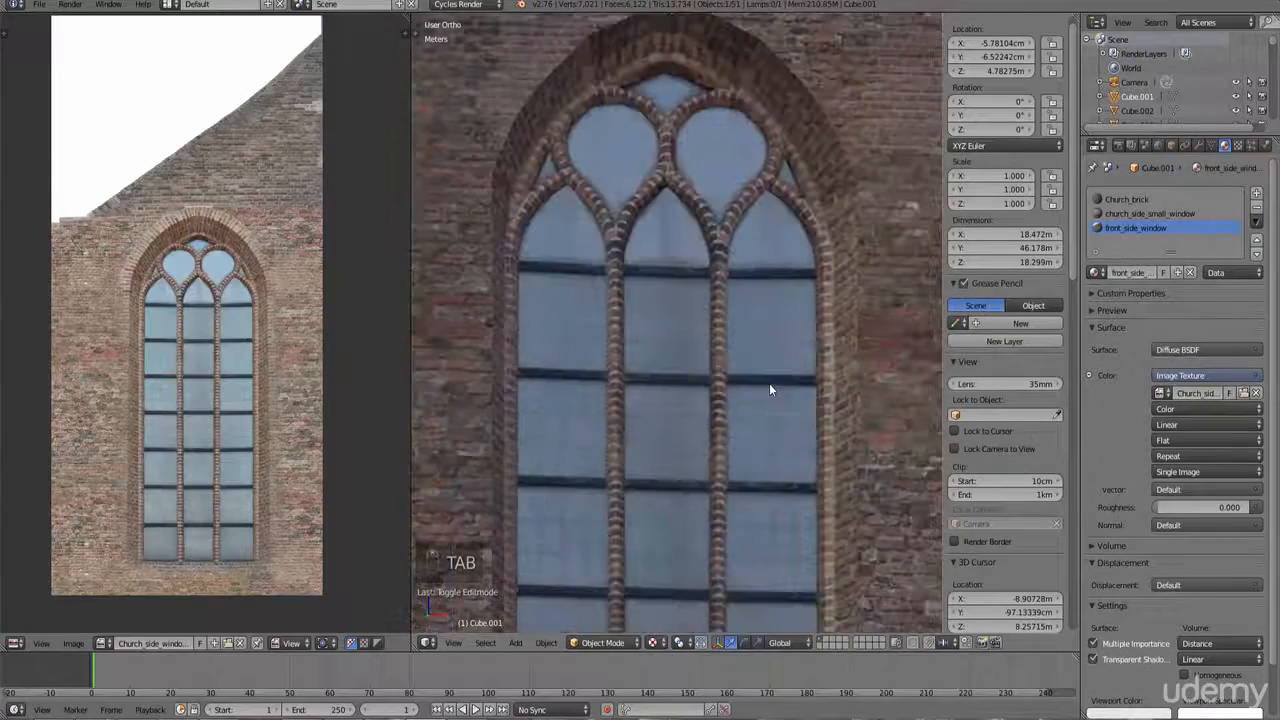
key("Tab")
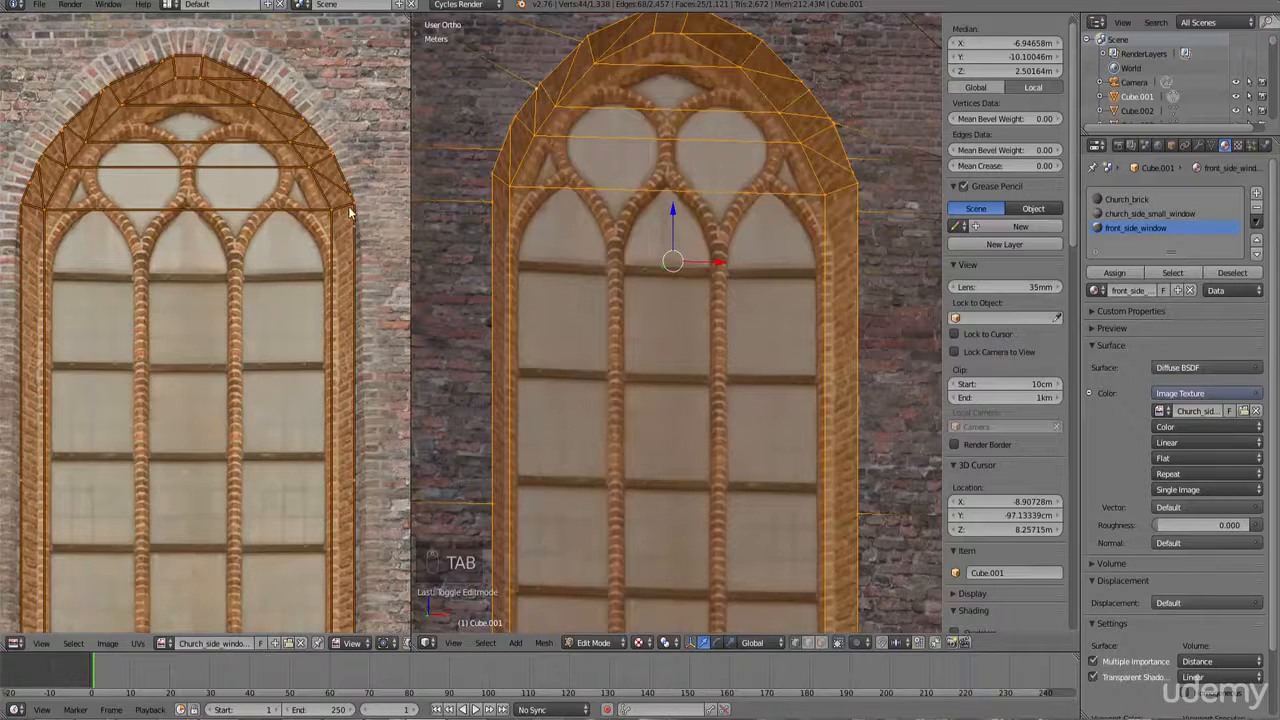
scroll(350, 420, "down", 2)
key("s")
key("x")
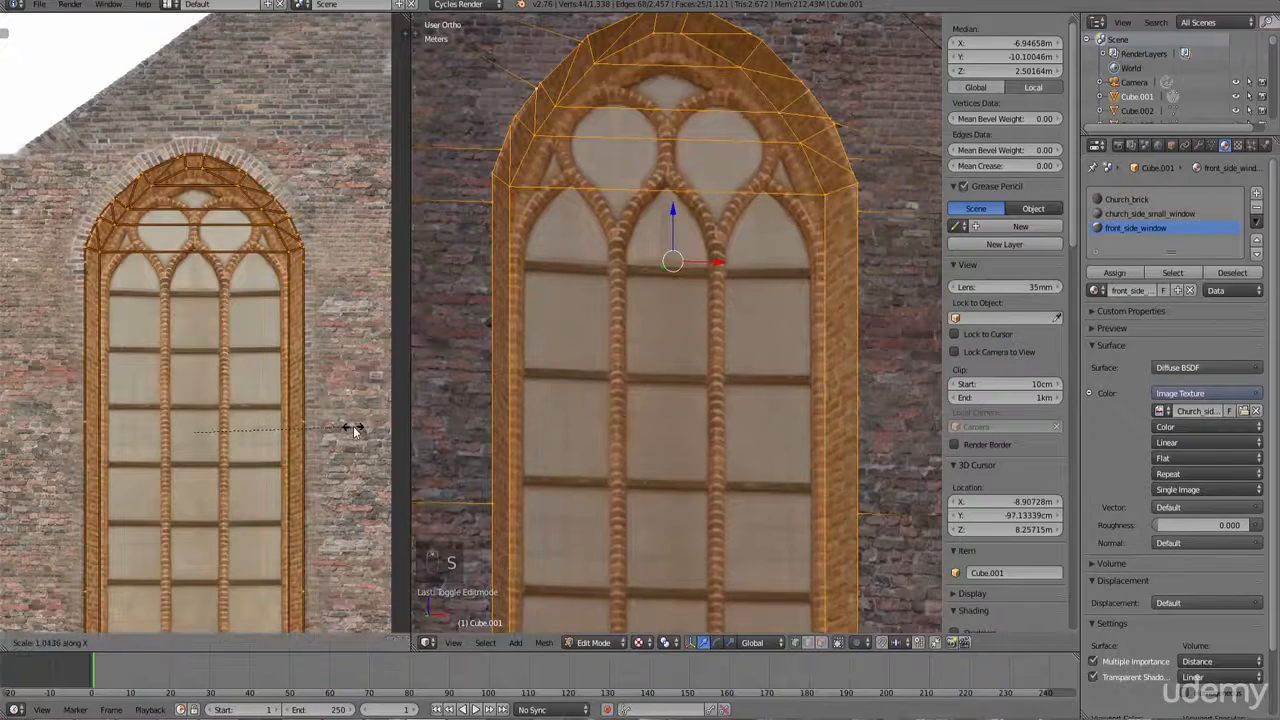
left_click(355, 430)
key("Tab")
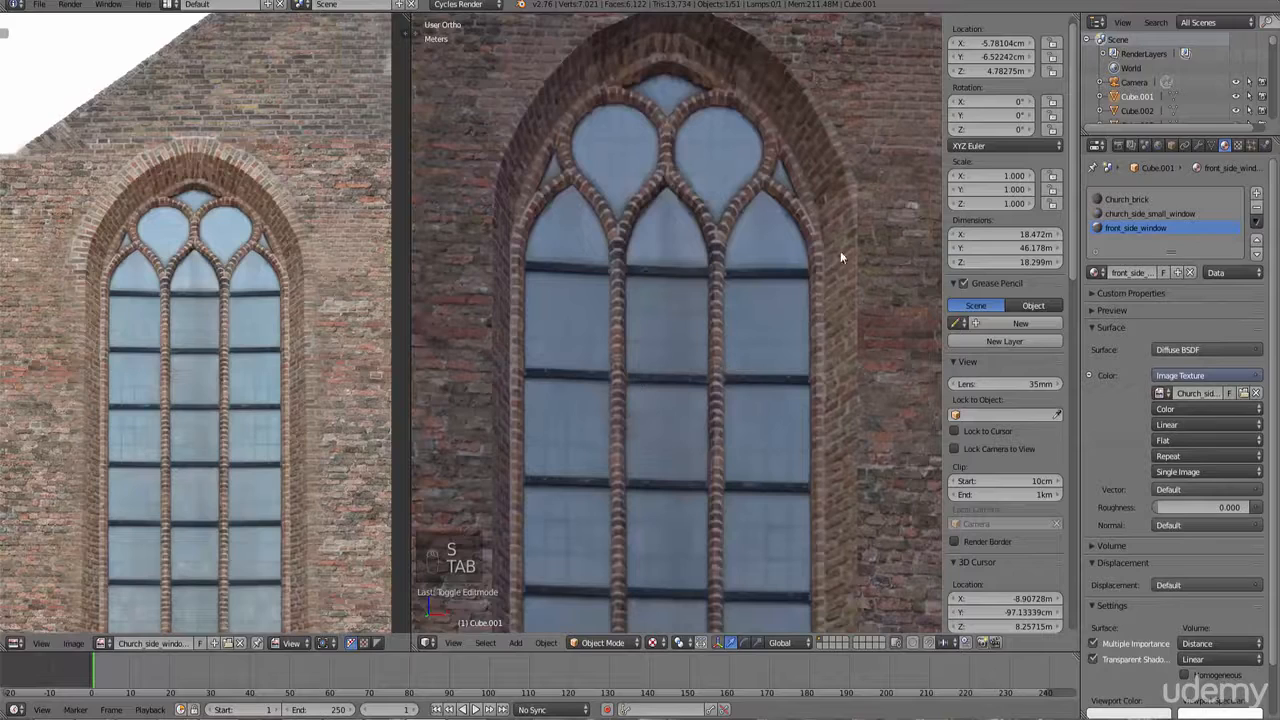
Step: Refine the window UVs by scaling along X, scaling uniformly and moving them, then exit Edit Mode
key("Tab")
key("s")
key("x")
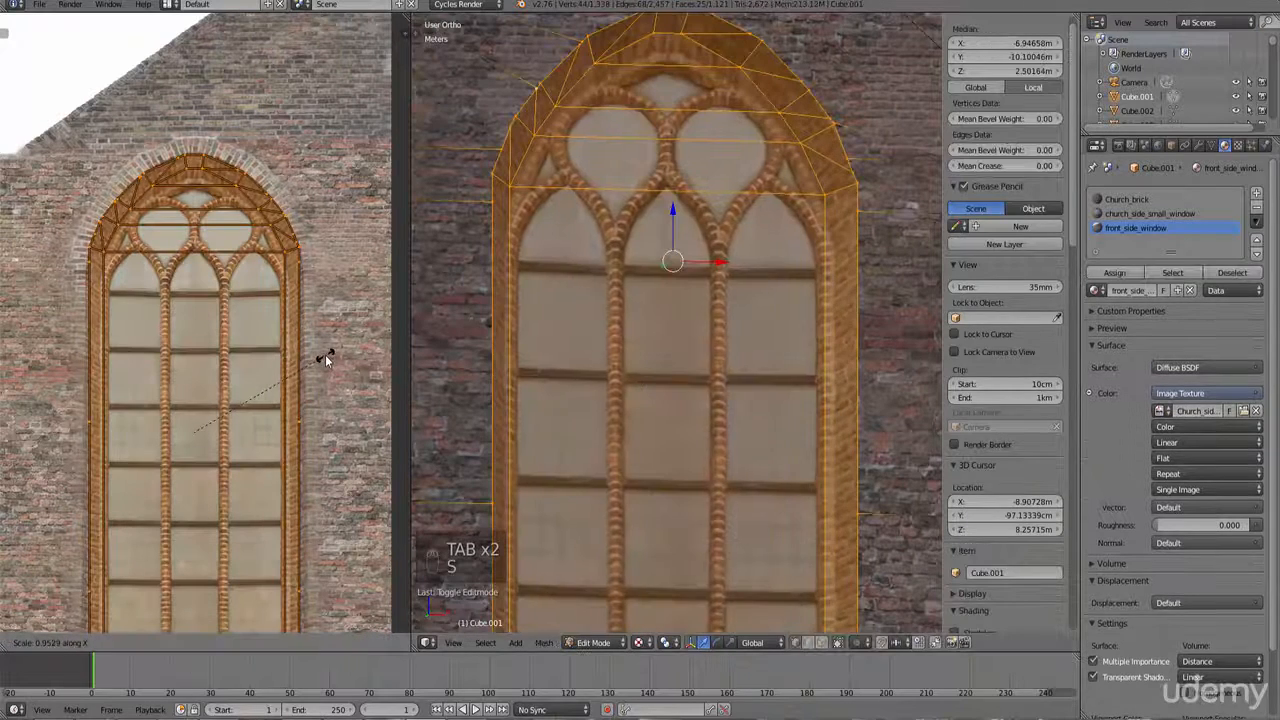
left_click(326, 360)
scroll(320, 347, "down", 3)
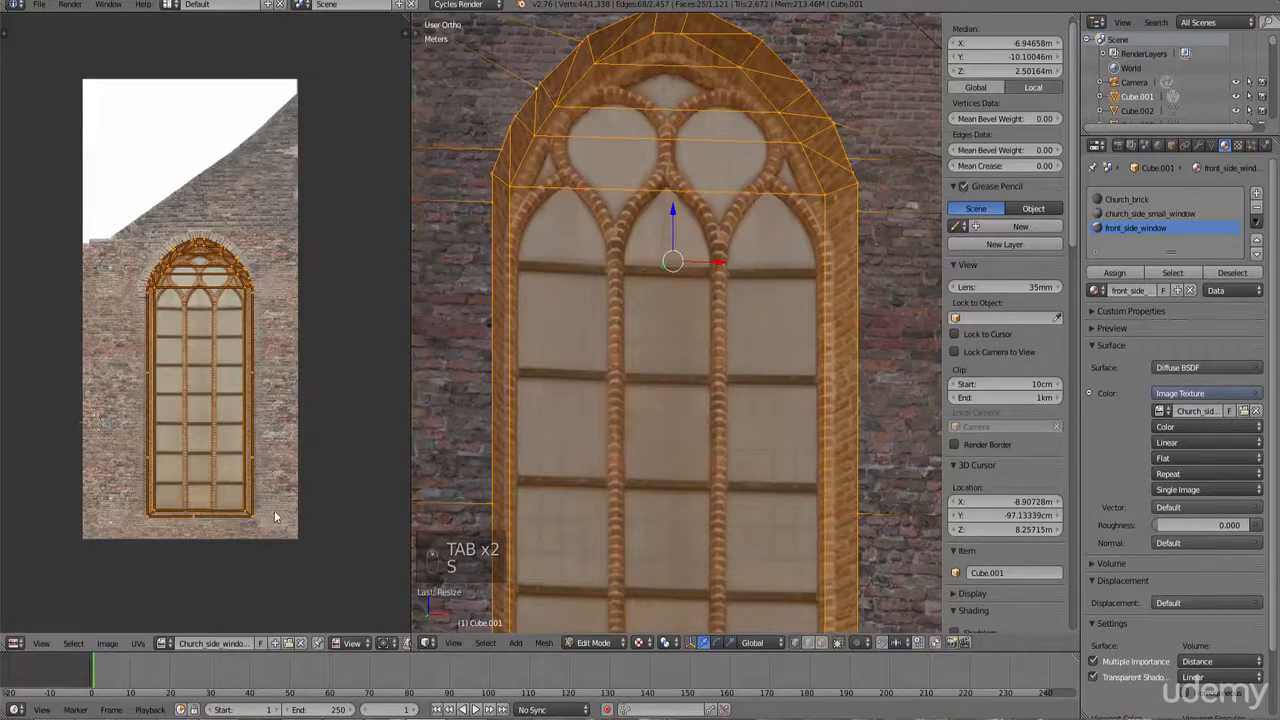
key("s")
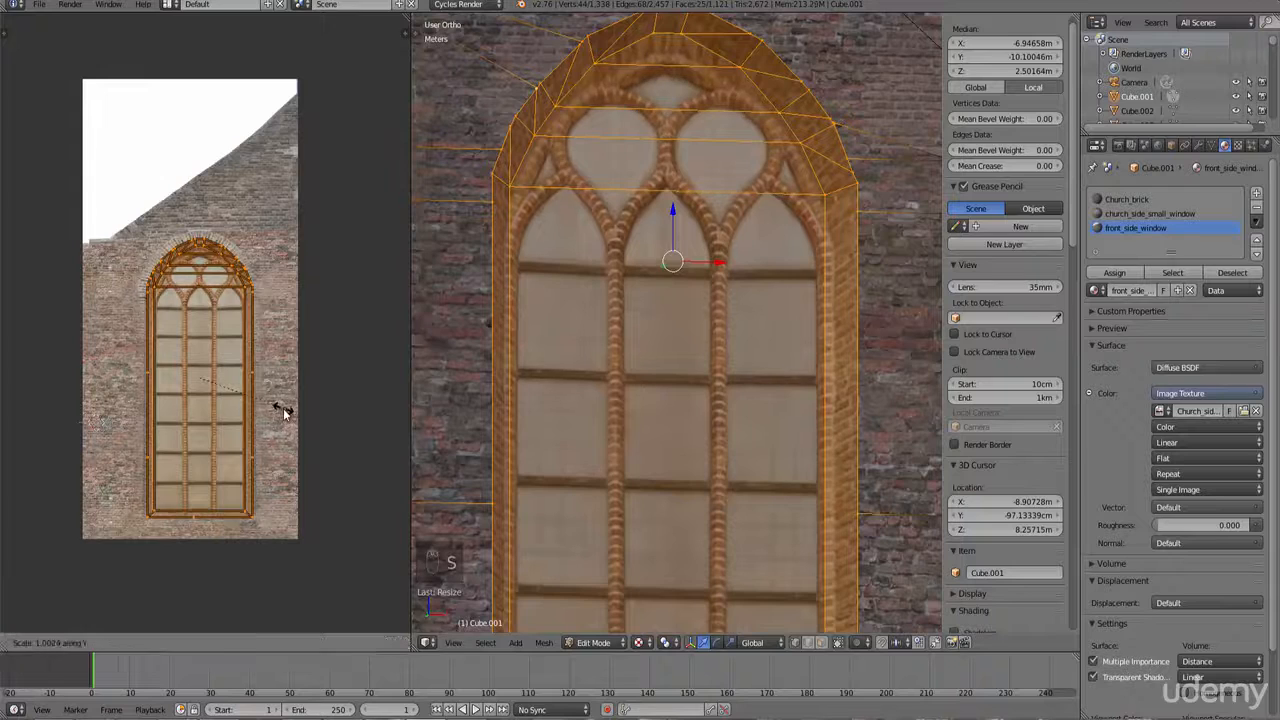
left_click(284, 412)
scroll(284, 412, "up", 4)
key("g")
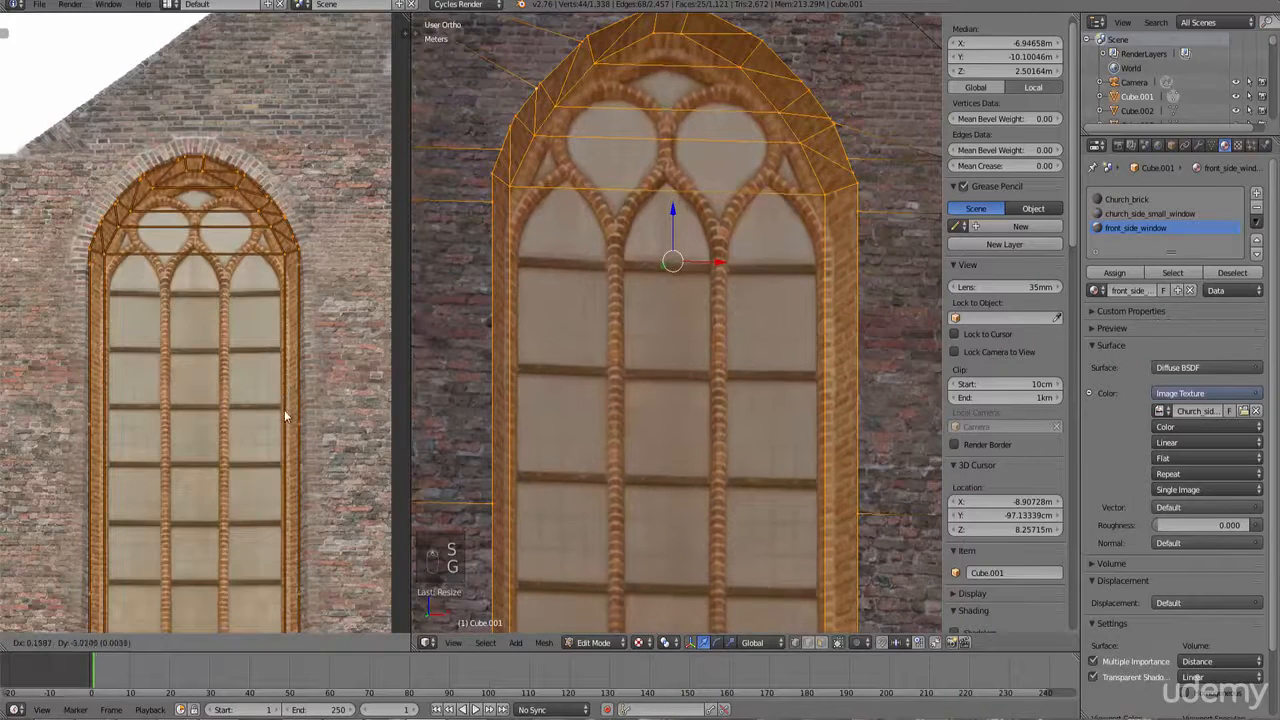
left_click(289, 401)
key("s")
key("x")
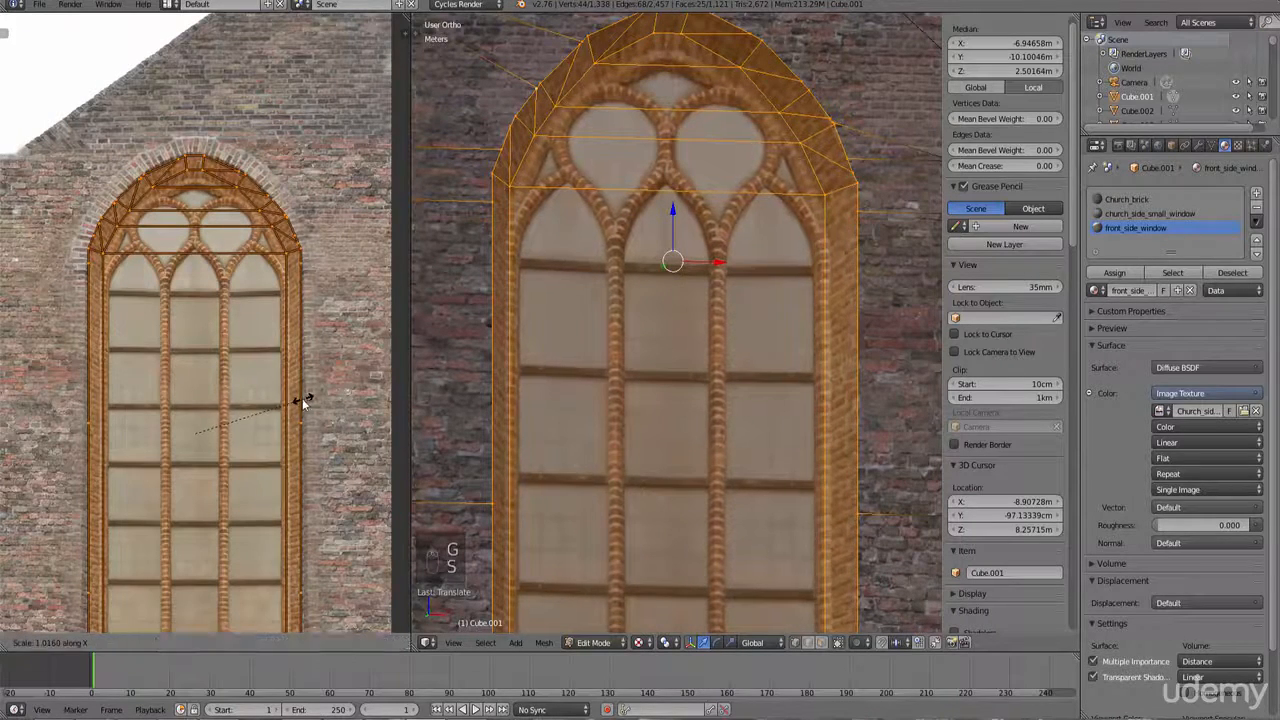
left_click(300, 400)
key("Tab")
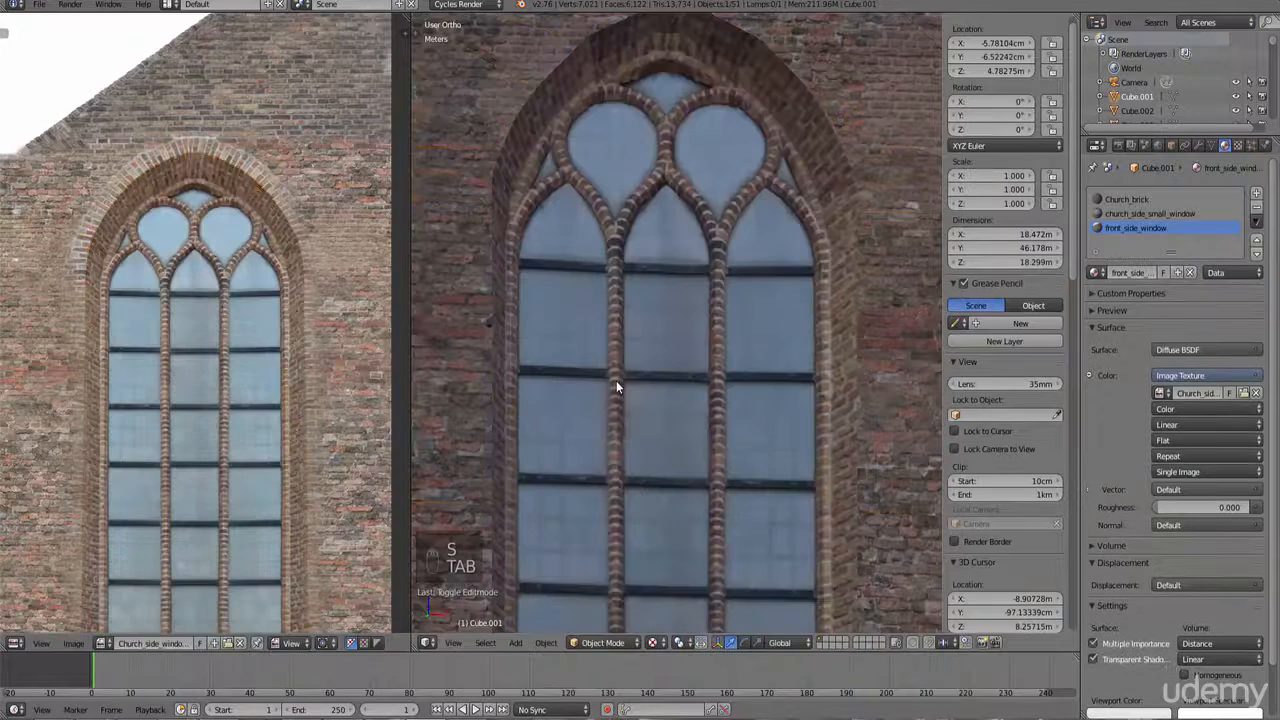
Step: Nudge the window UVs slightly in Edit Mode and return to Object Mode
key("Tab")
key("g")
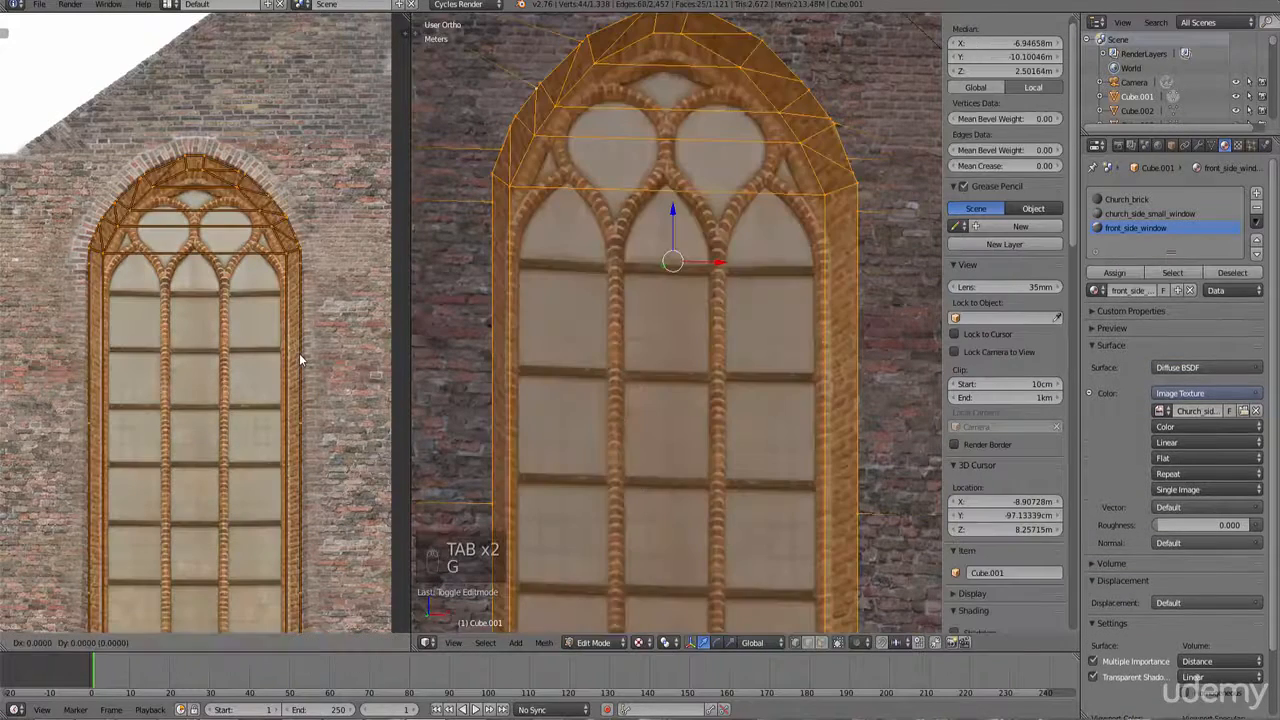
left_click(299, 357)
key("Tab")
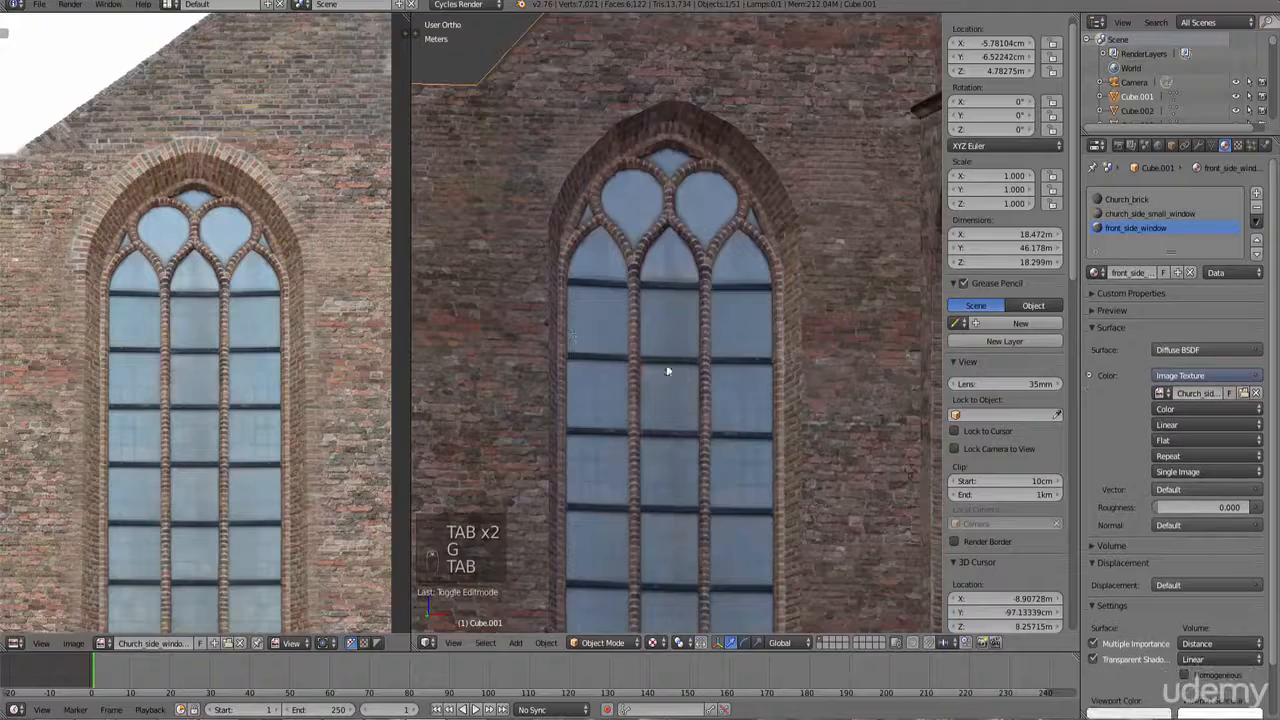
scroll(668, 371, "down", 6)
middle_click_drag(694, 380, 740, 397)
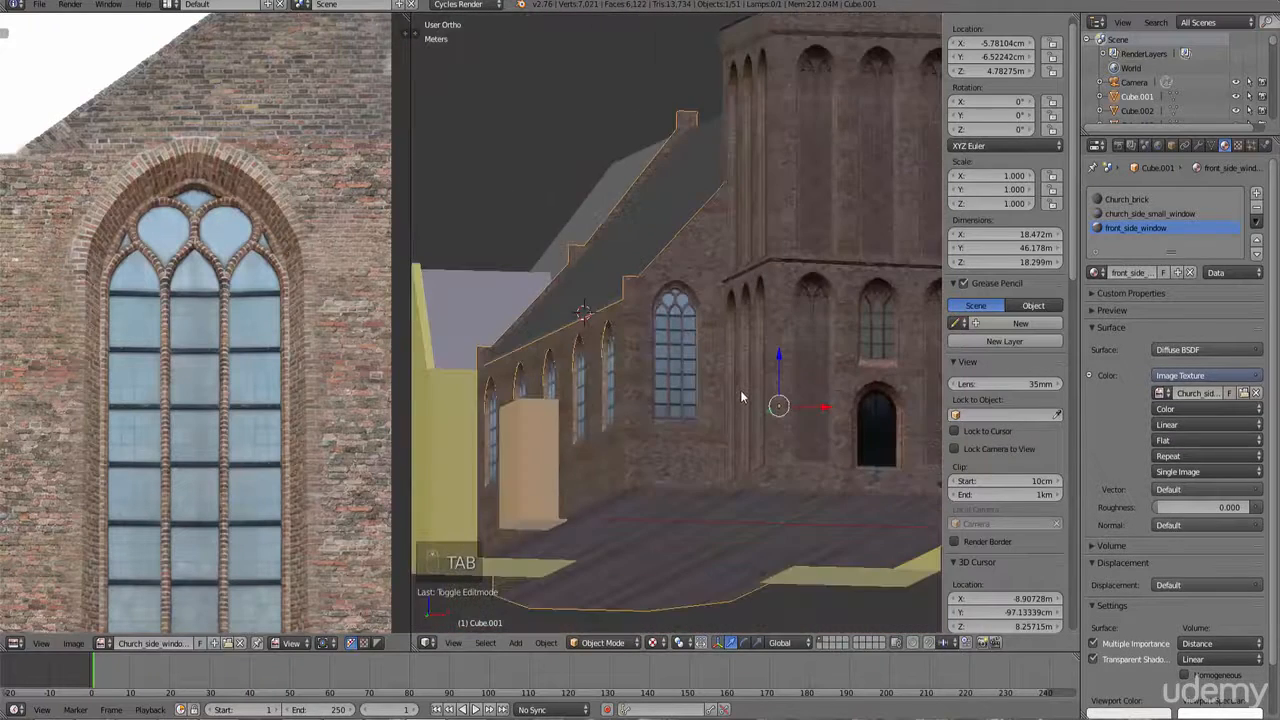
key("KP_1")
scroll(684, 412, "down", 5, "ctrl")
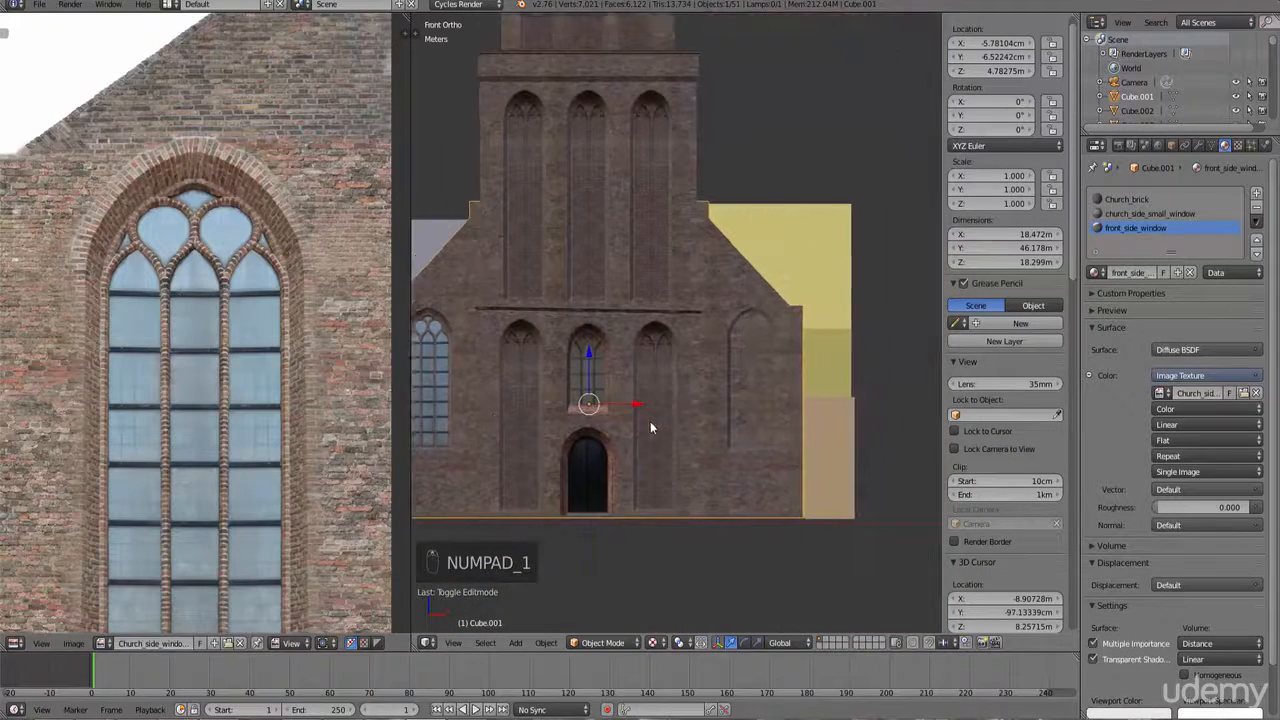
Step: Enter Edit Mode and examine the arched window on the gable in front wireframe view
scroll(670, 437, "up", 4)
key("Tab")
key("Tab")
key("Tab")
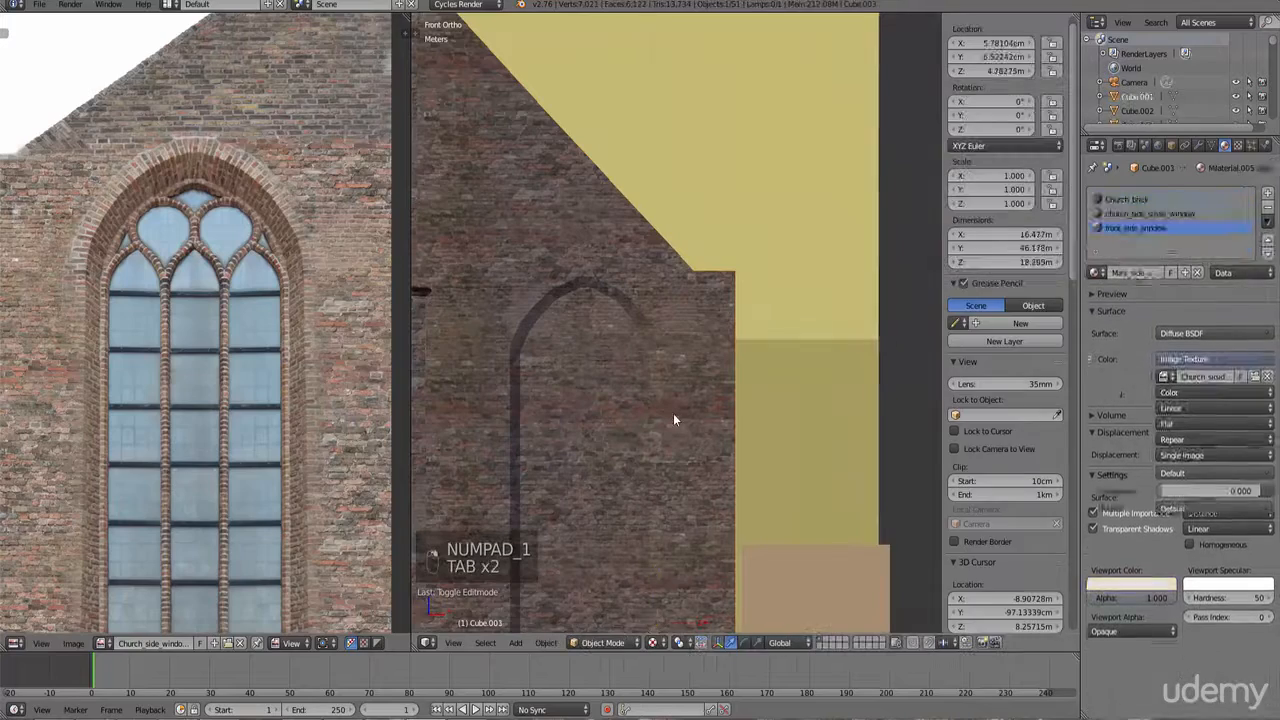
scroll(667, 380, "up", 3)
key("c")
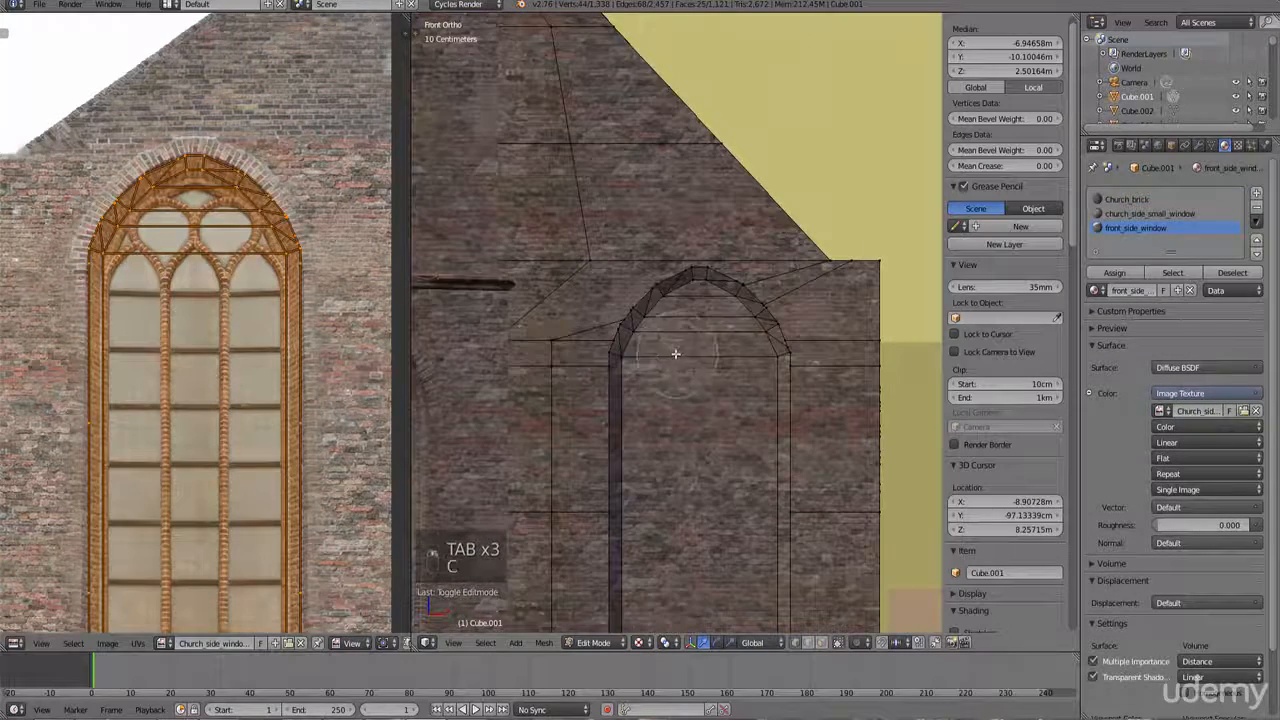
left_click(643, 330)
left_click_drag(643, 330, 693, 303)
right_click(693, 303)
right_click(693, 303)
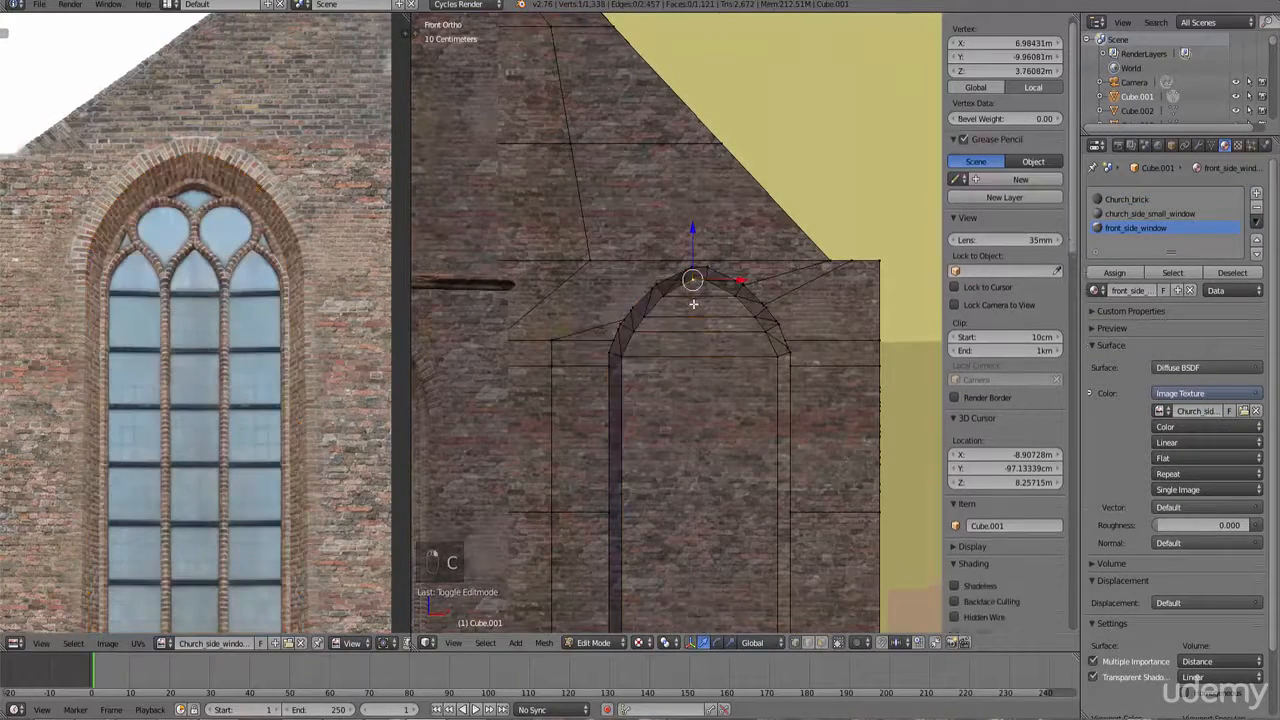
key("z")
middle_click_drag(702, 308, 745, 381)
key("KP_1")
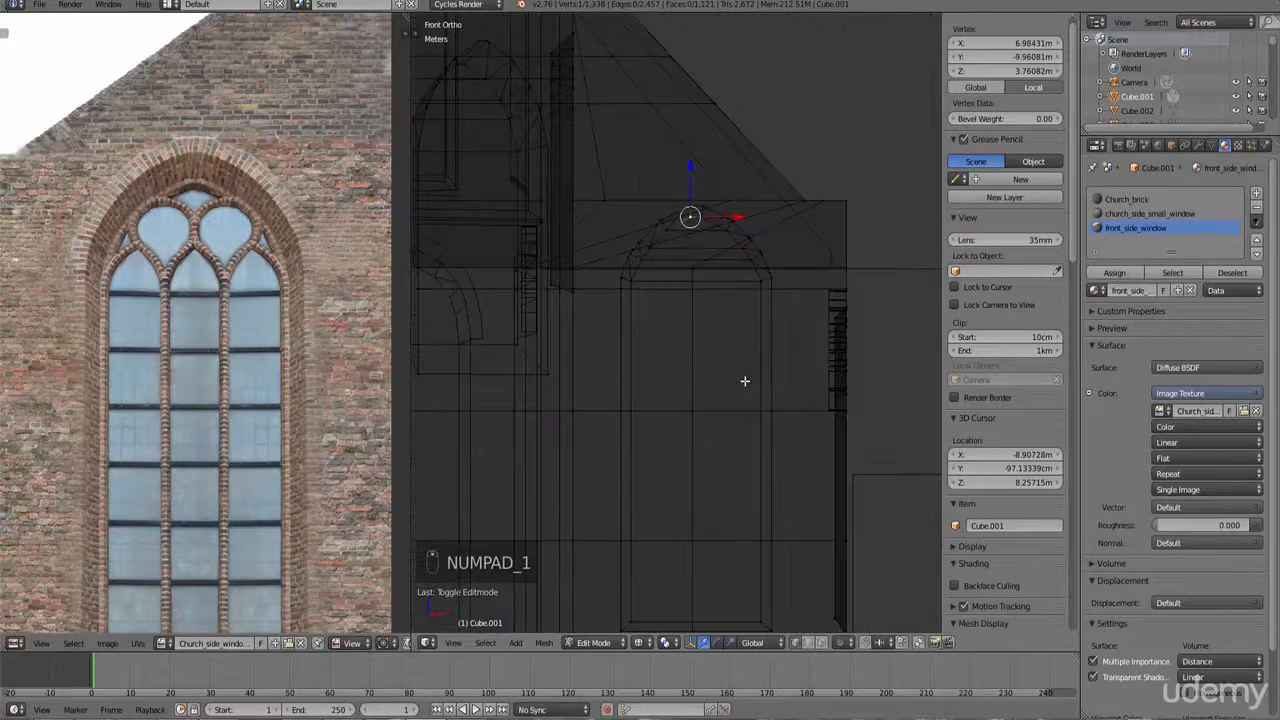
Step: Circle-select the faces of the arched window opening on the gable
scroll(683, 257, "up", 3)
key("z")
key("c")
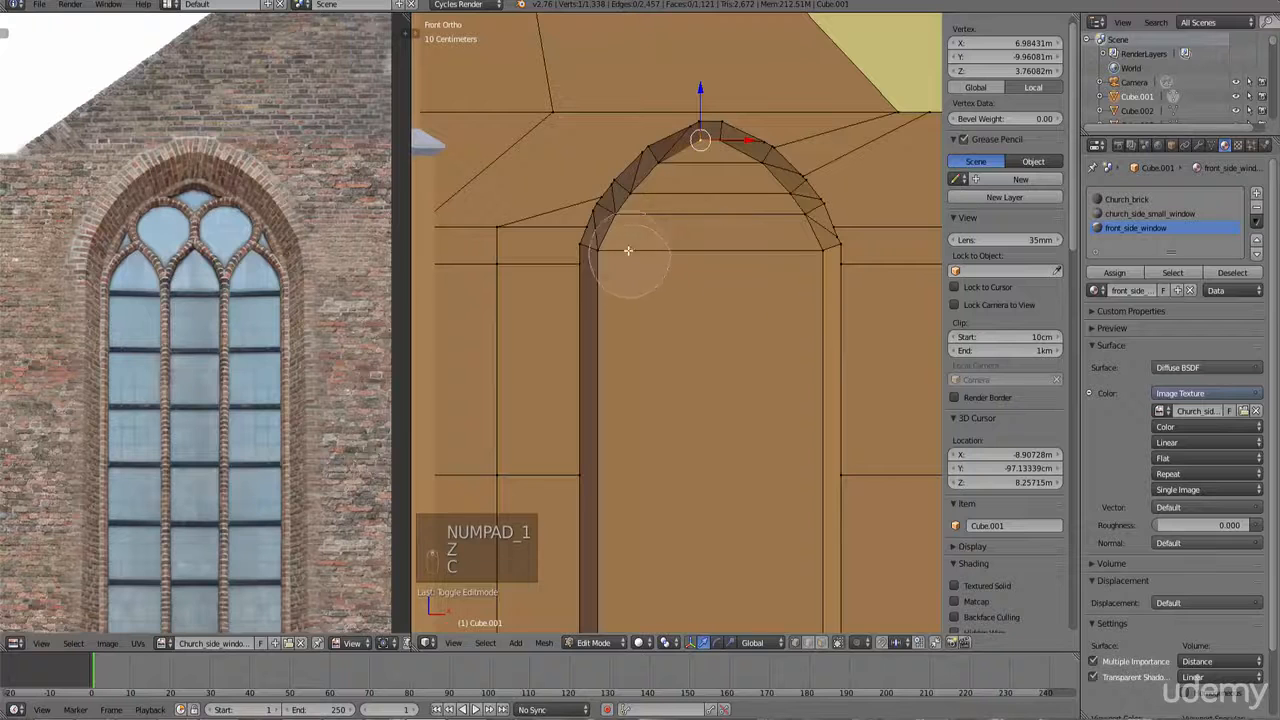
mouse_move(629, 249)
left_mouse_down()
mouse_move(606, 229)
mouse_move(660, 140)
mouse_move(733, 143)
mouse_move(834, 223)
mouse_move(834, 251)
left_mouse_up()
right_click(834, 251)
scroll(731, 337, "down", 6)
scroll(692, 370, "up", 4)
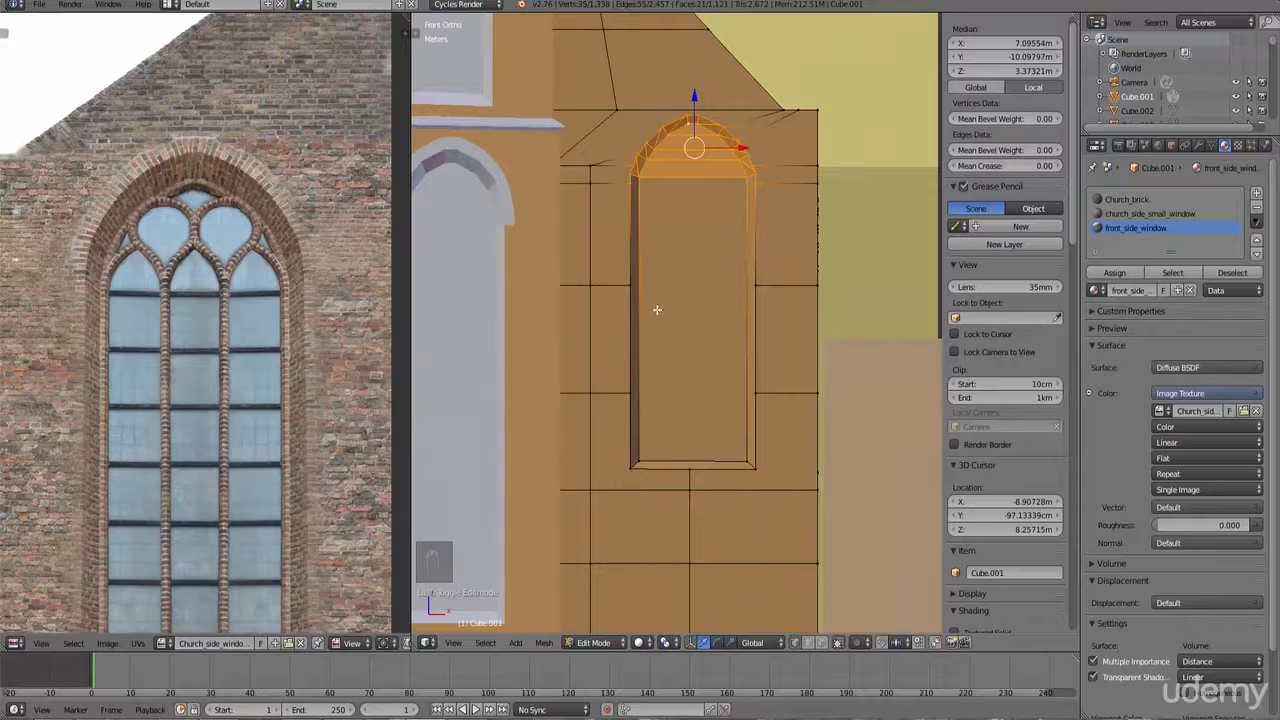
Step: Extend the circle selection to cover the window's full recess faces
key("v")
key("c")
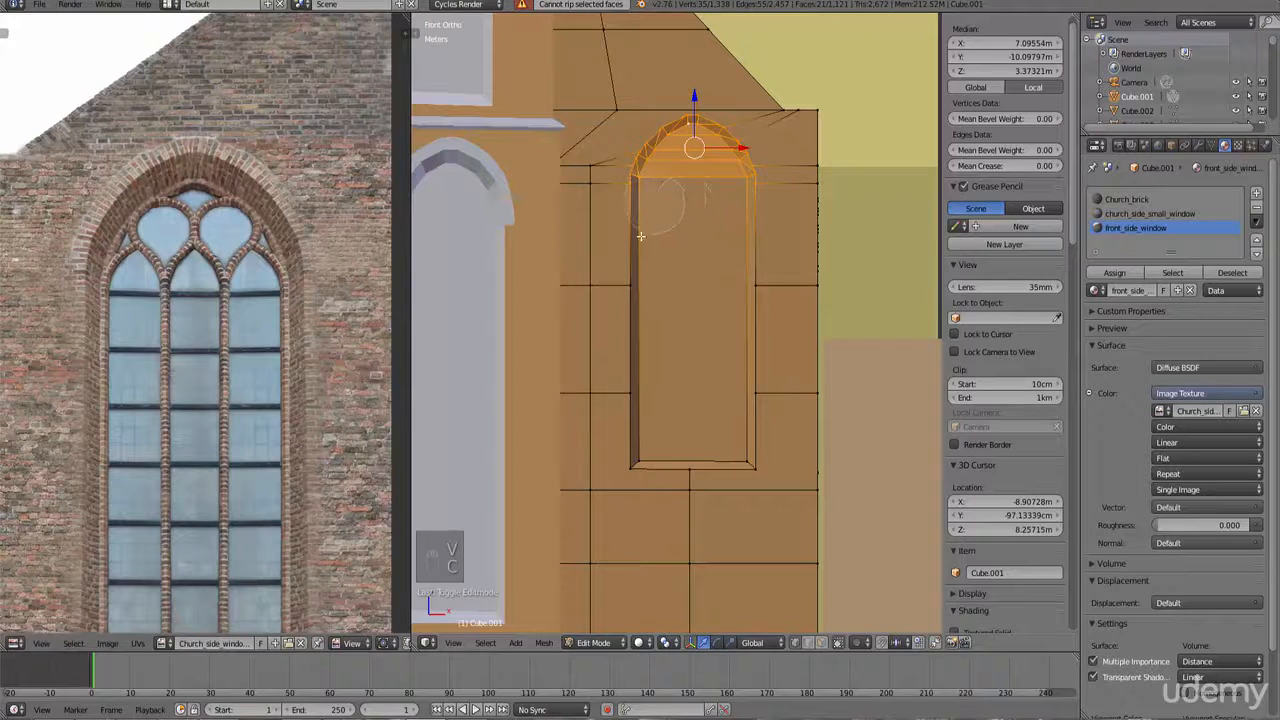
mouse_move(641, 236)
left_mouse_down()
mouse_move(640, 389)
mouse_move(697, 463)
mouse_move(747, 457)
left_mouse_up()
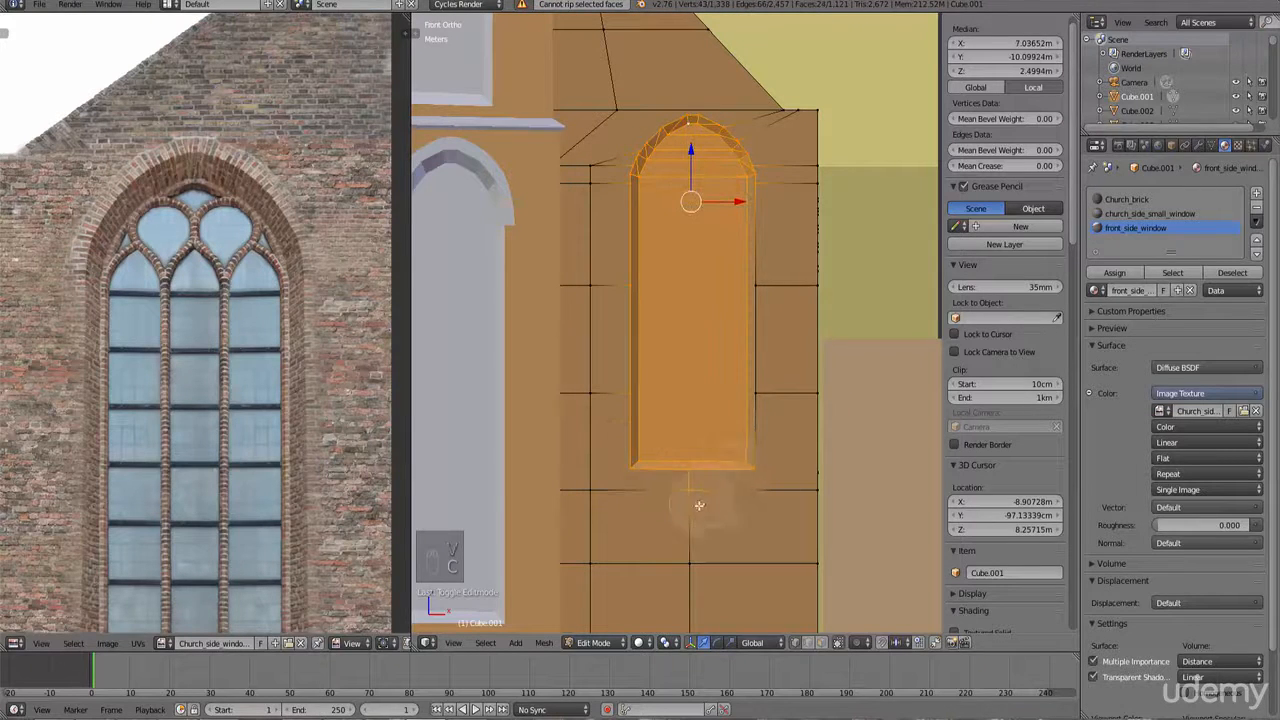
left_click_drag(755, 371, 754, 237)
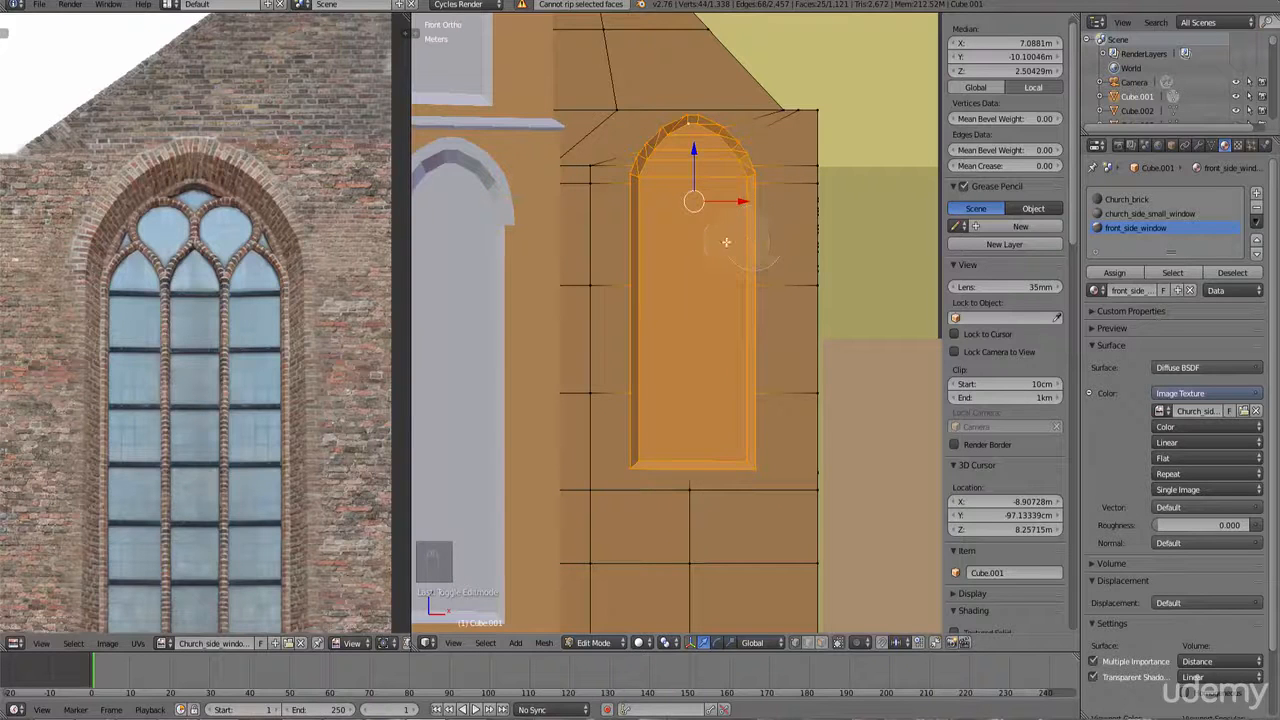
scroll(706, 245, "down", 4)
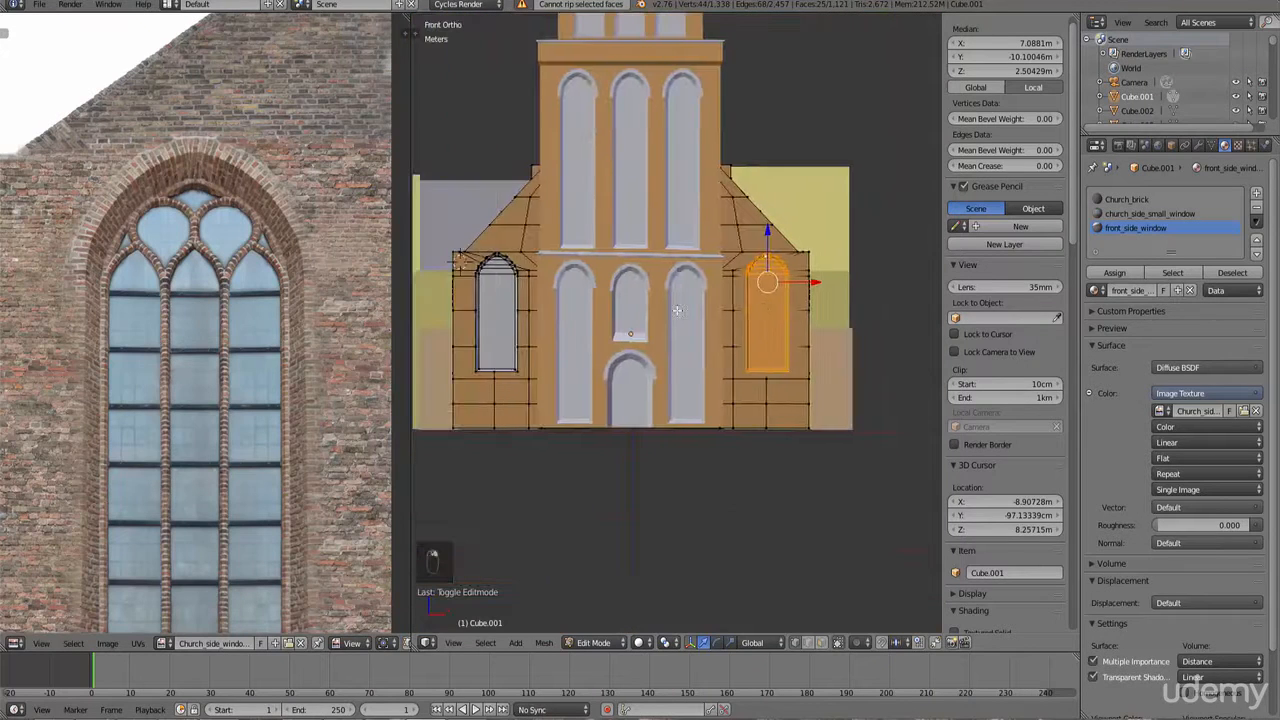
Step: Unwrap the selected window faces with Project From View
middle_click_drag(683, 331, 619, 367, "shift")
scroll(734, 386, "up", 5)
middle_click_drag(794, 392, 723, 400, "shift")
key("u")
left_click(717, 397)
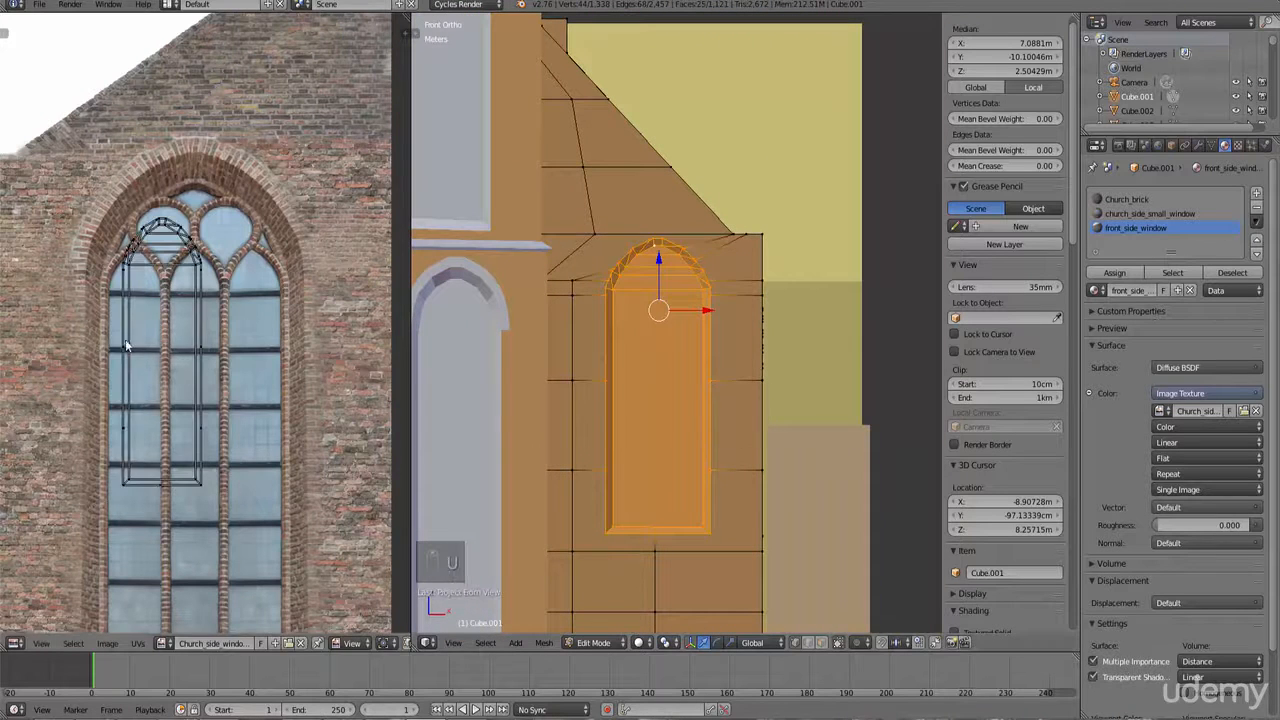
Step: Move and scale the window UVs to sit over the window in the image
scroll(181, 372, "down", 5)
left_click_drag(148, 287, 212, 392)
scroll(198, 381, "up", 2)
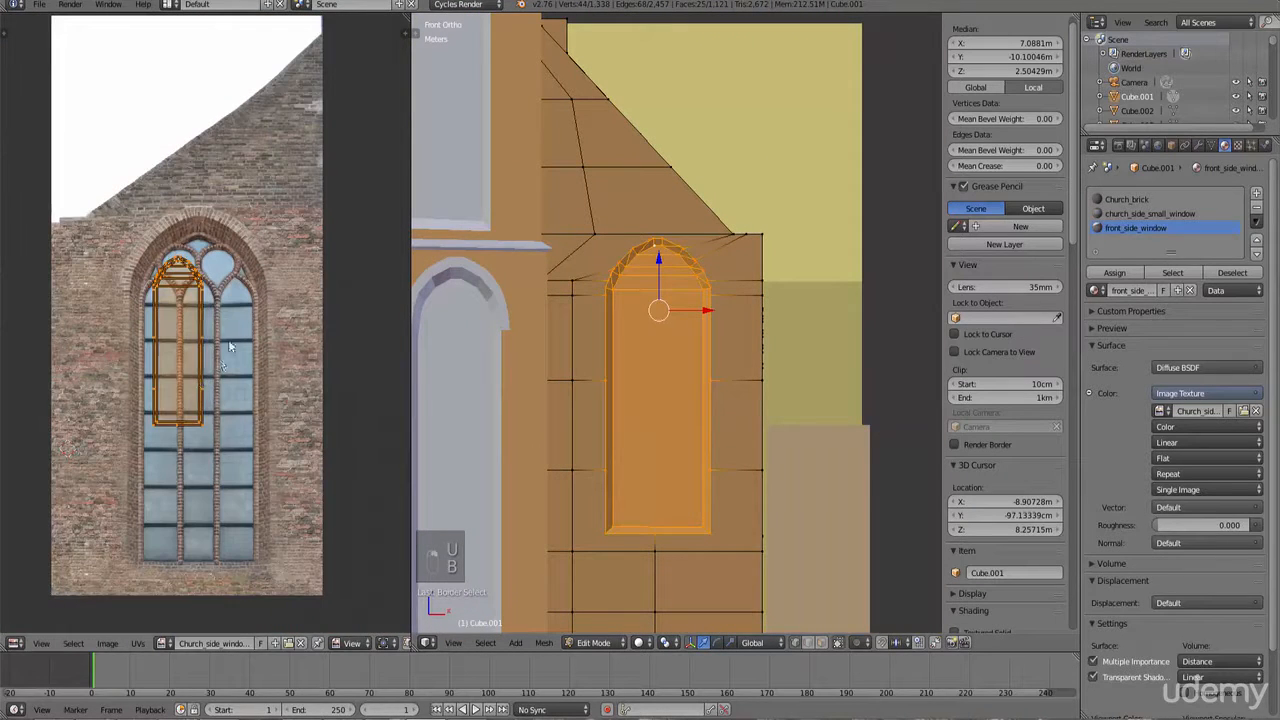
key("g")
left_click(251, 412)
key("s")
left_click(283, 421)
scroll(286, 435, "up", 1)
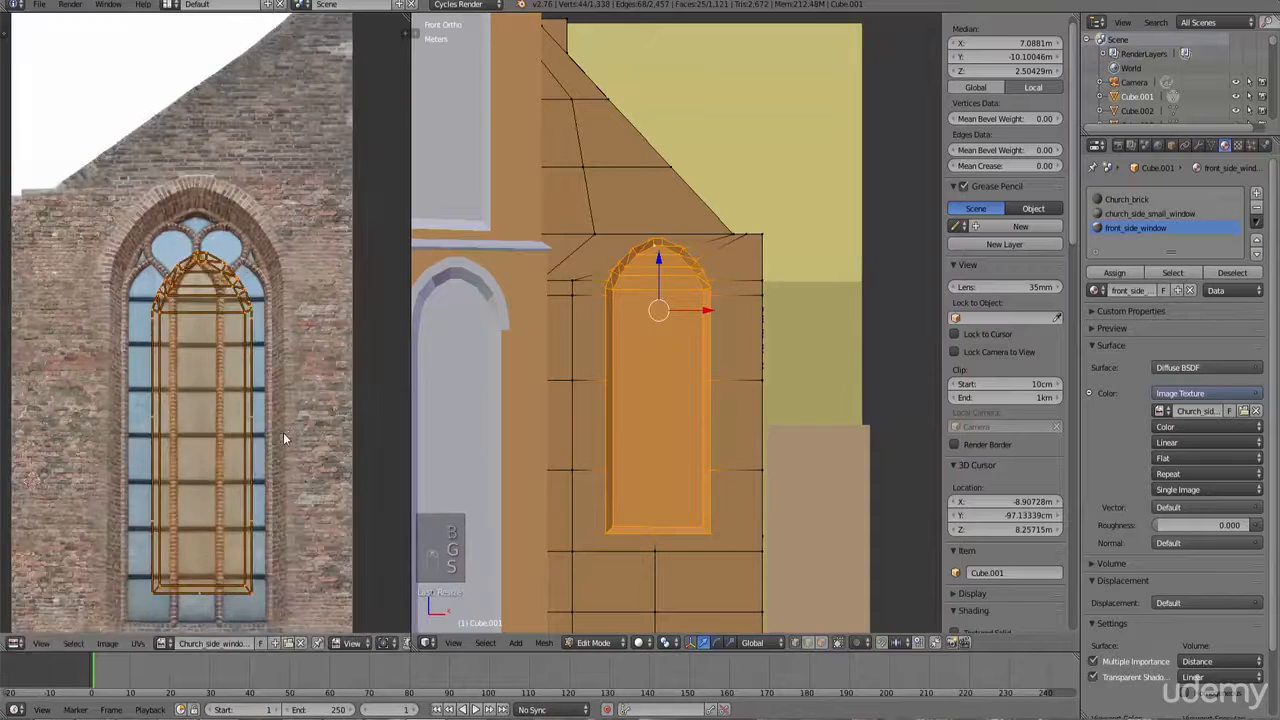
scroll(274, 366, "up", 1)
key("s")
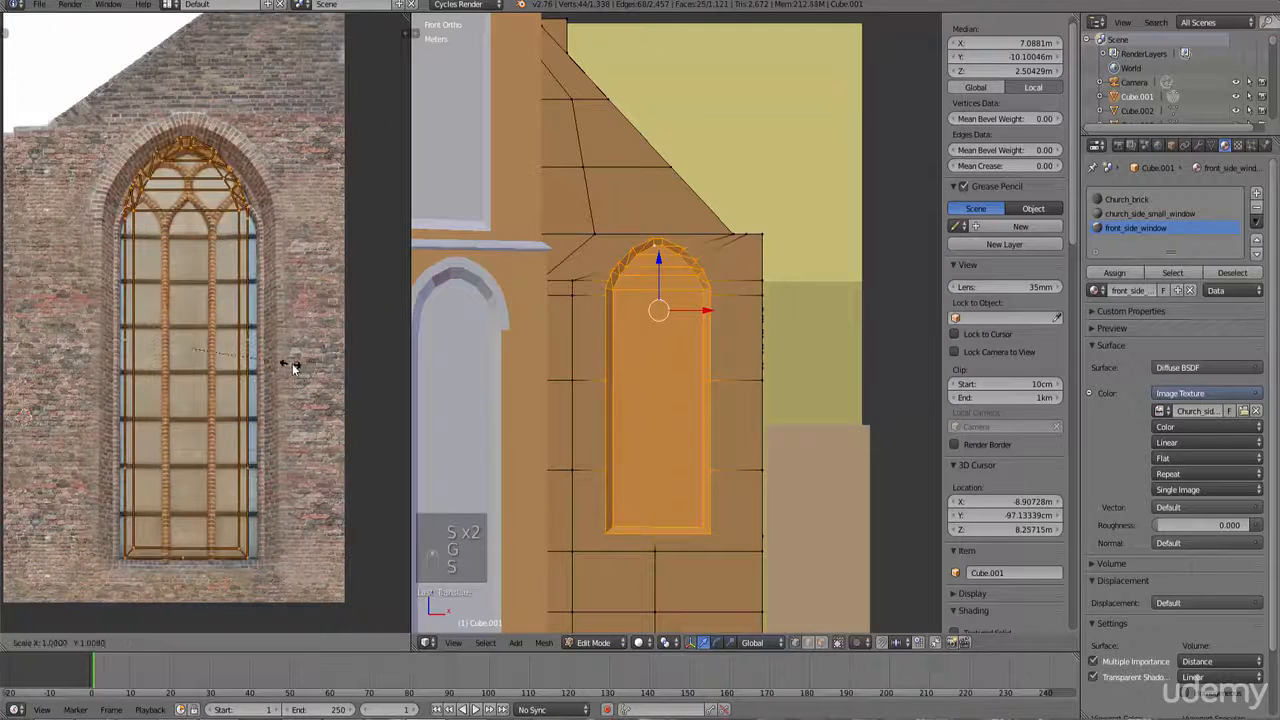
left_click(297, 367)
Step: Refine the UV fit by moving, scaling and scaling along X to match the window outline
key("g")
left_click(301, 359)
key("s")
left_click(299, 359)
key("s")
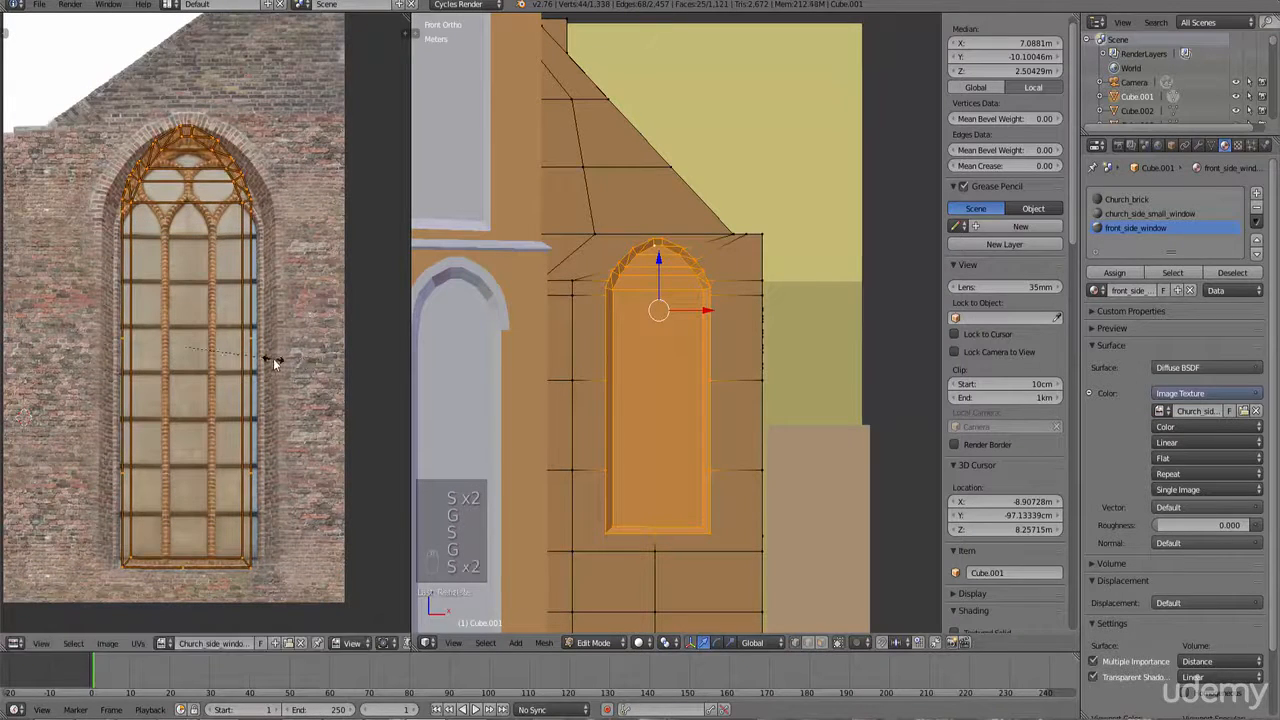
key("x")
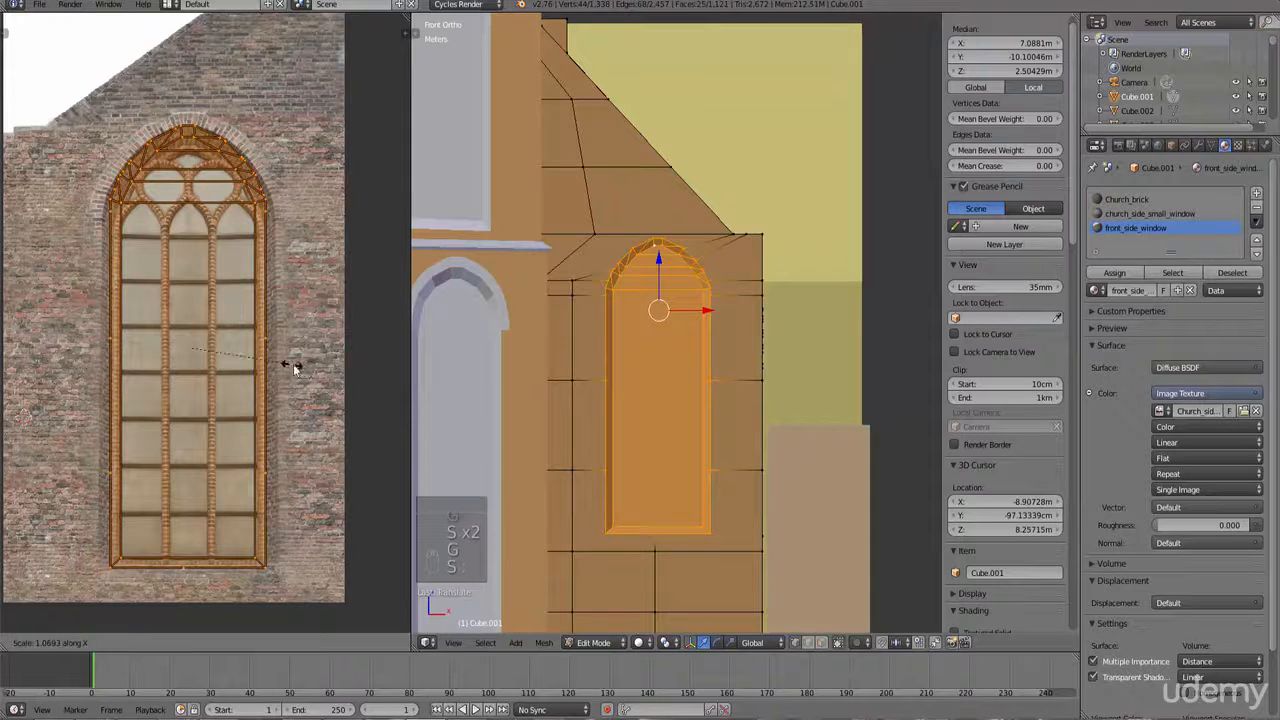
left_click(300, 364)
key("g")
left_click(313, 377)
key("s")
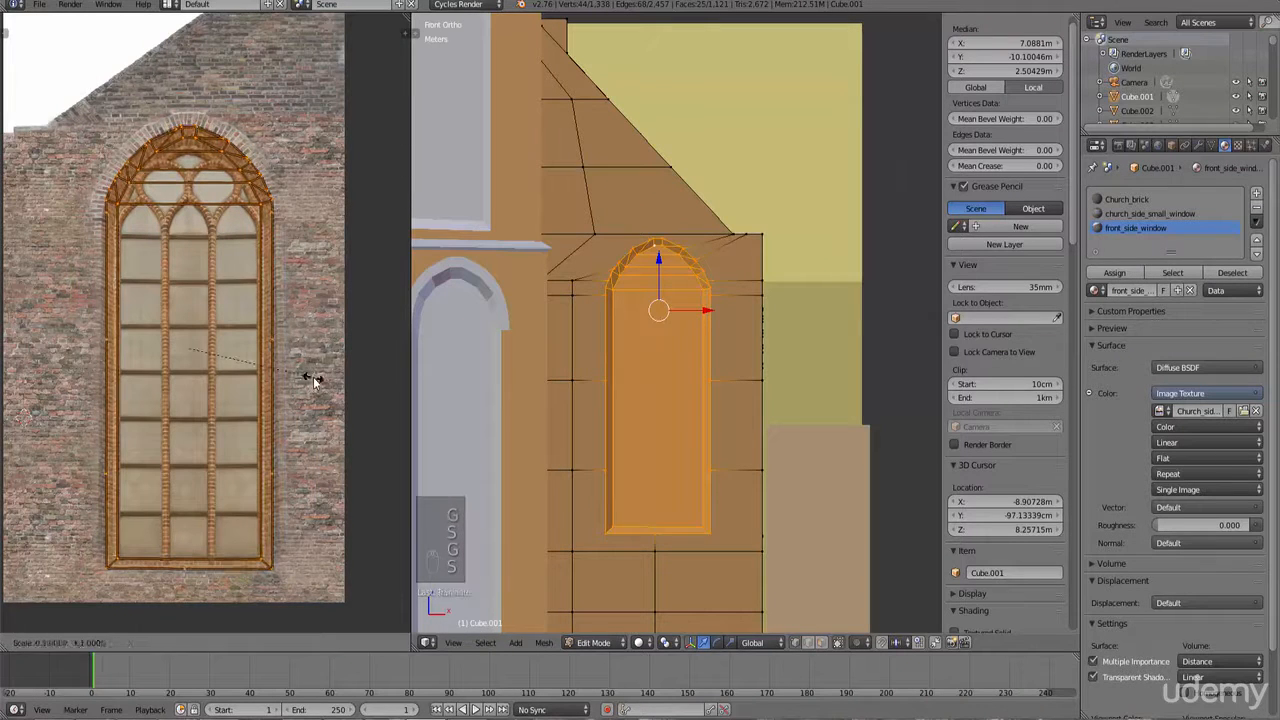
left_click(308, 377)
key("g")
left_click(300, 371)
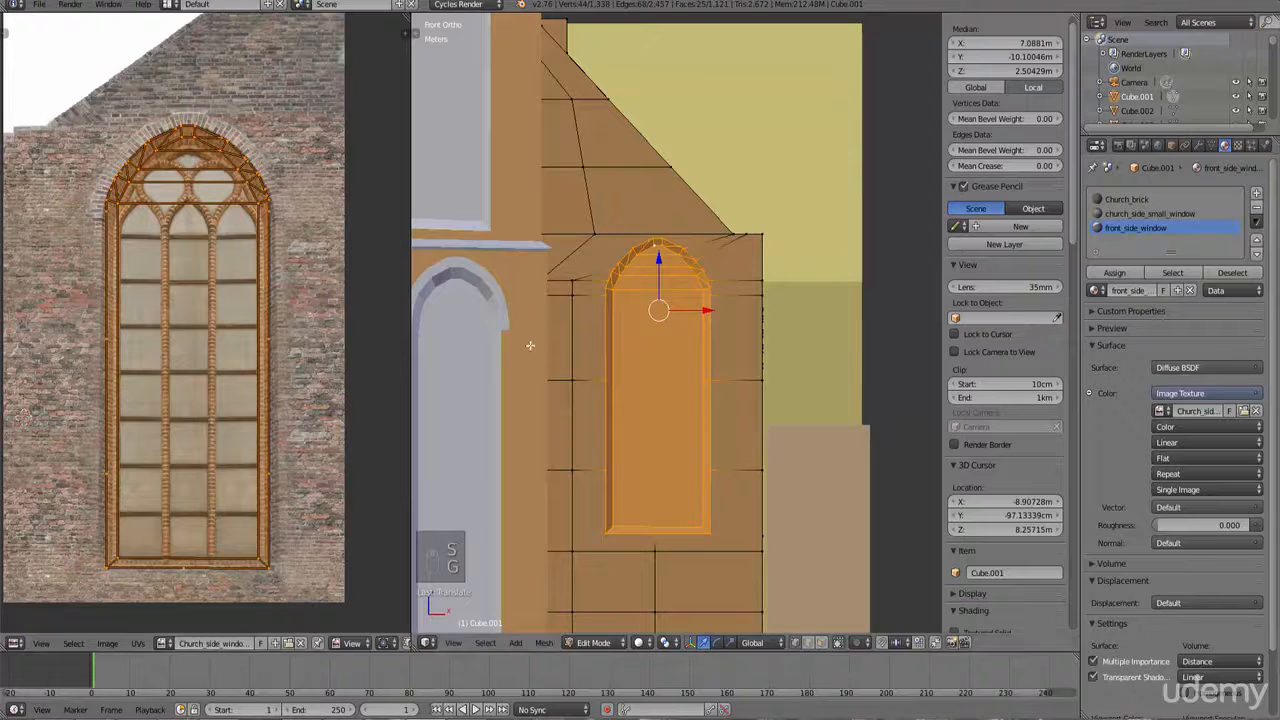
scroll(273, 373, "up", 3)
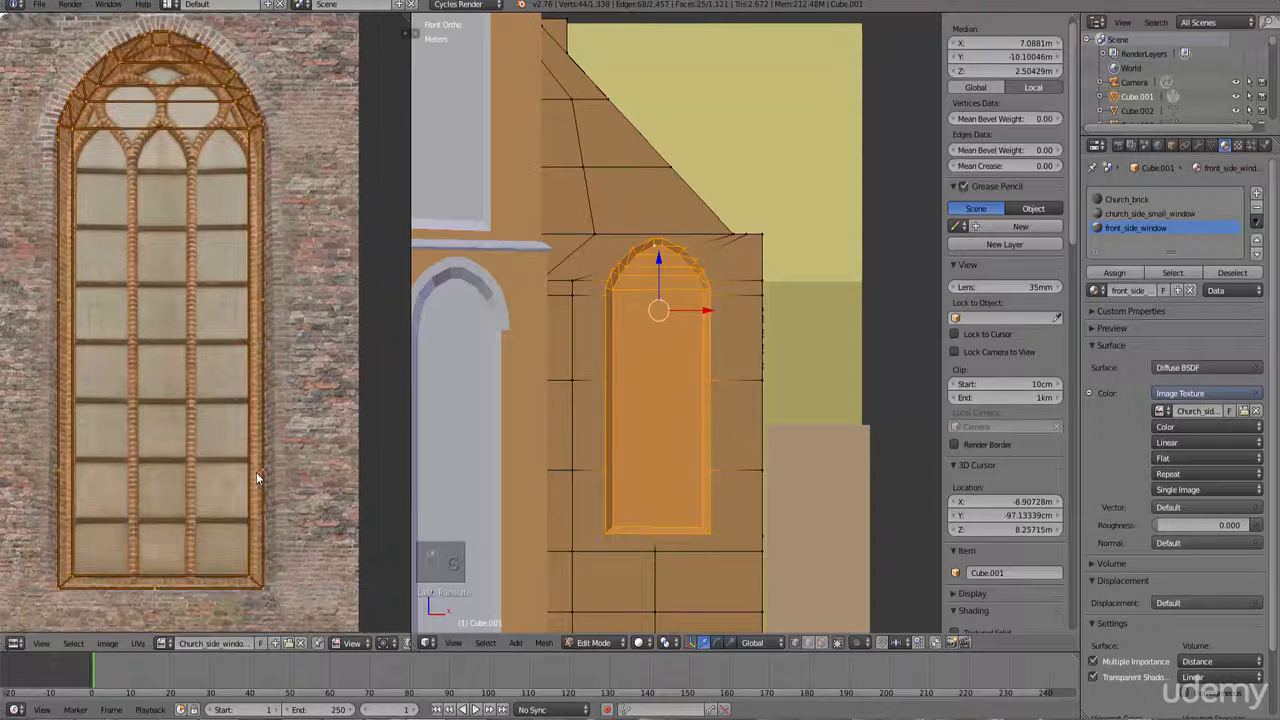
Step: Border-select the window UVs, scale them along X and move them slightly to align with the image
key("a")
key("b")
left_click_drag(8, 525, 10, 524)
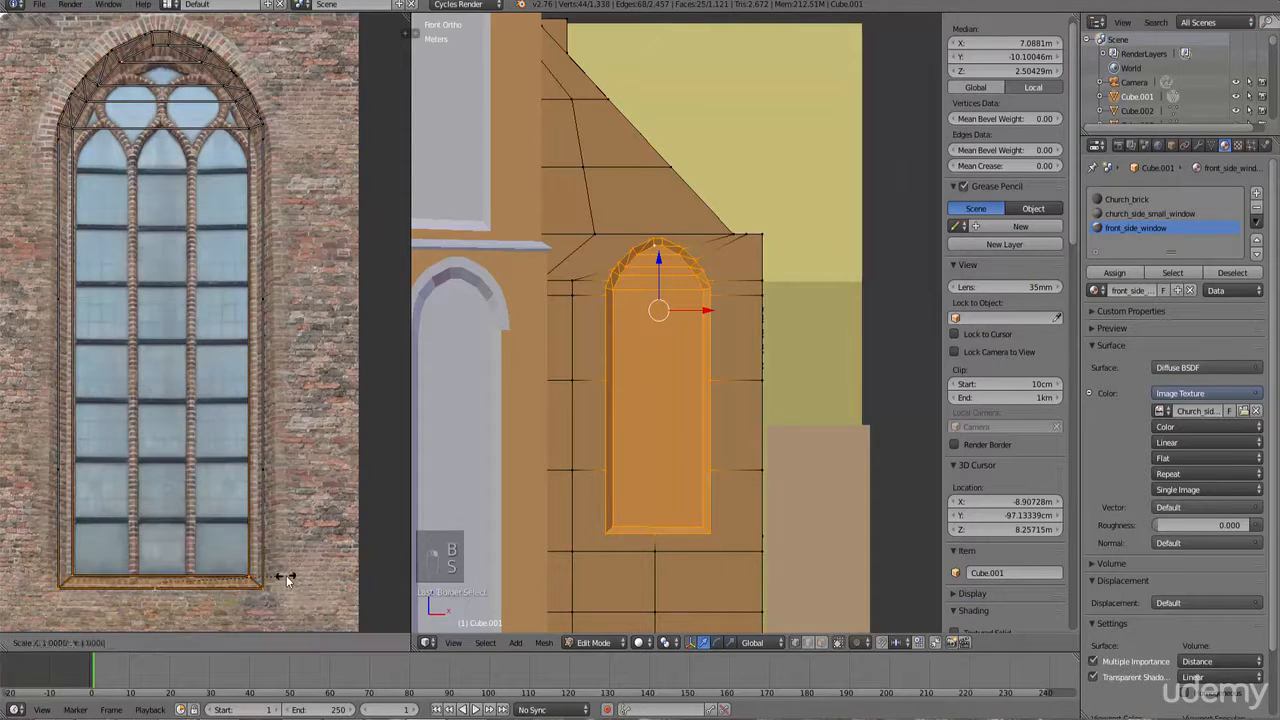
key("s")
scroll(288, 600, "down", 1)
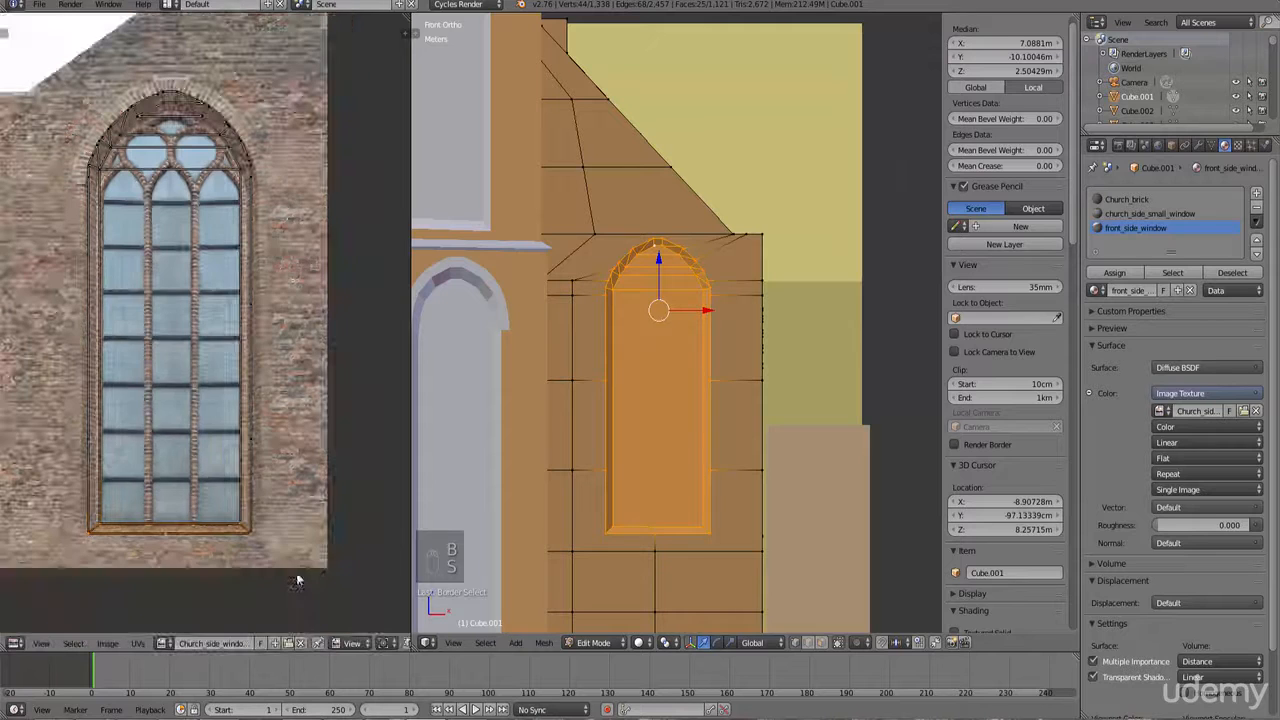
key("b")
left_click_drag(294, 585, 144, 397)
key("s")
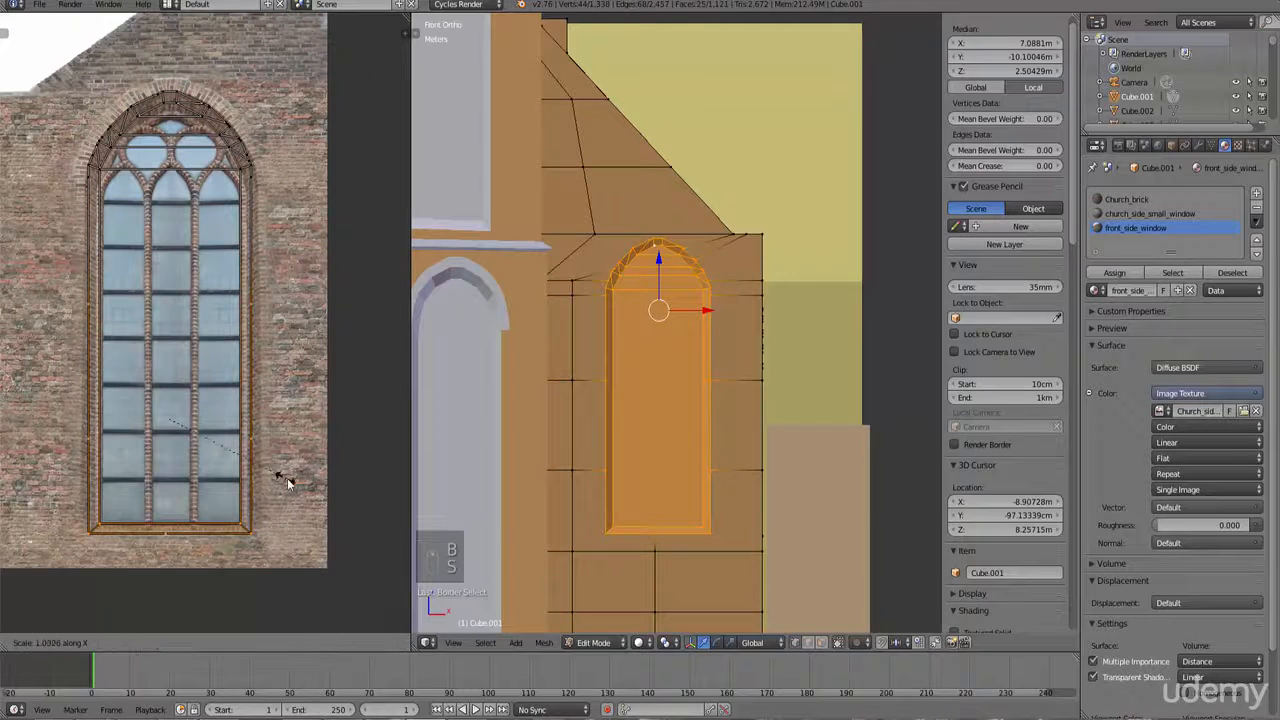
key("x")
left_click(292, 484)
key("g")
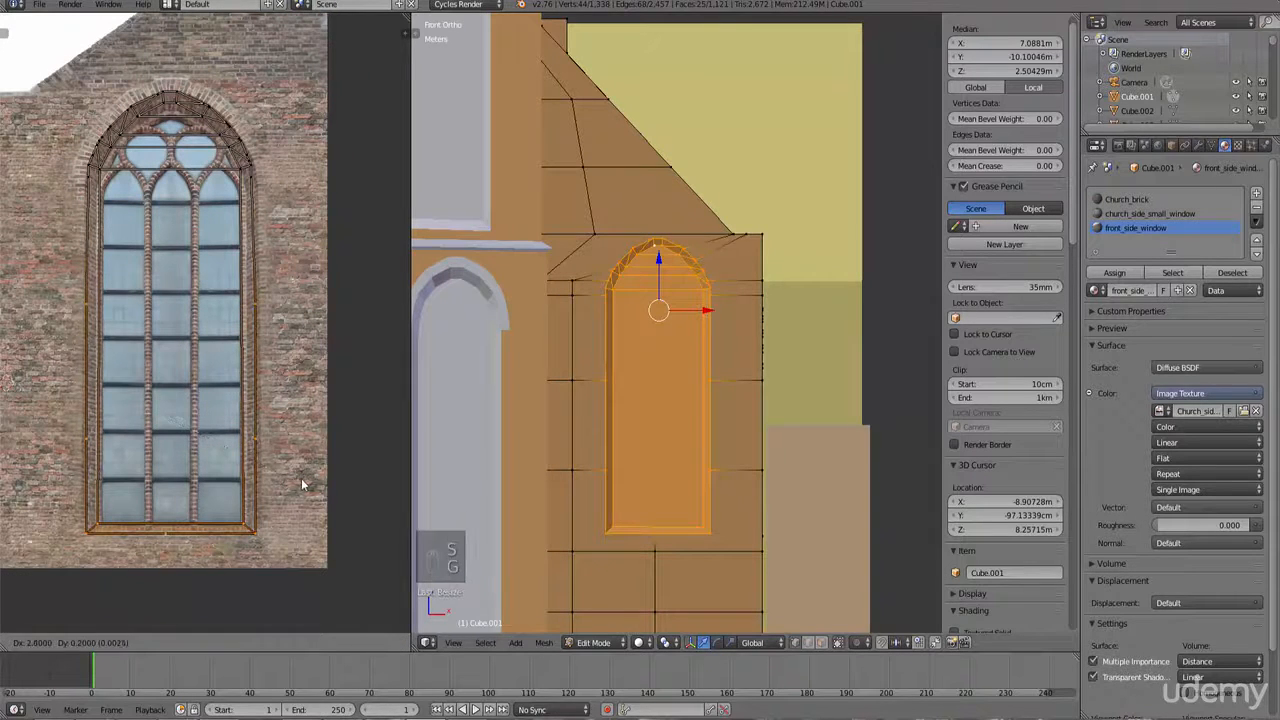
left_click(302, 484)
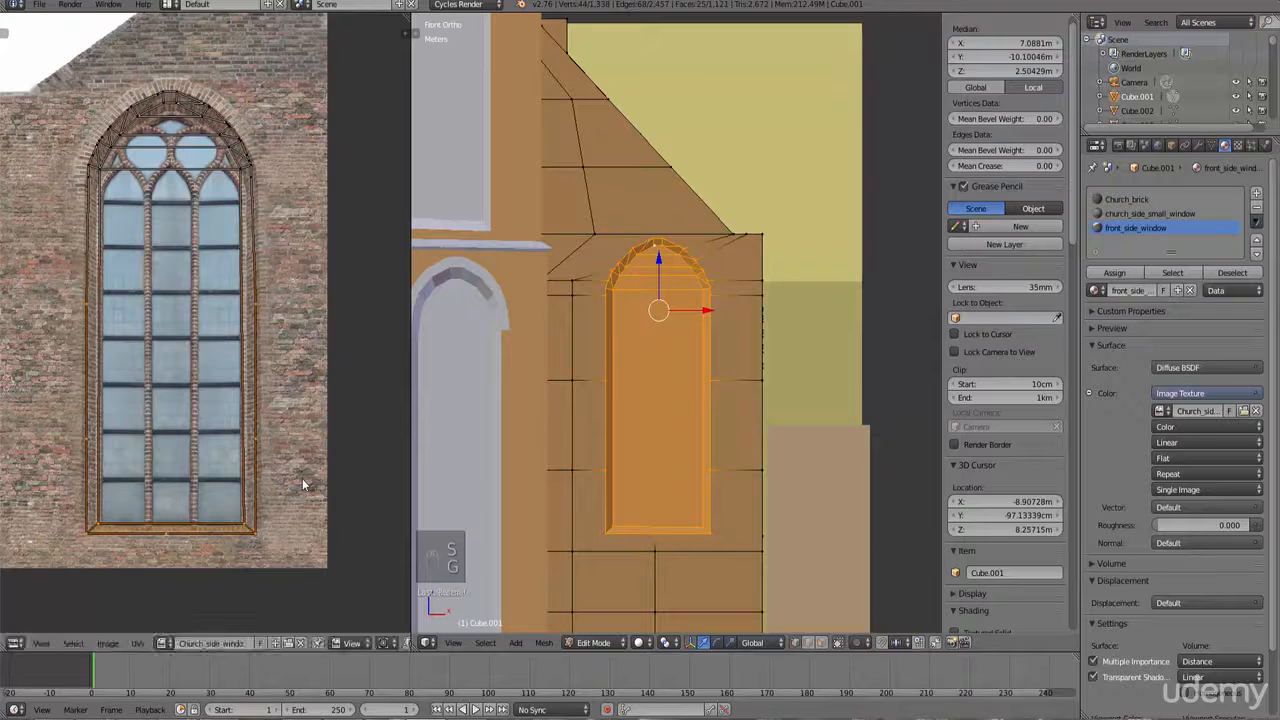
Step: Switch the viewport to textured shading and assign the front_side_window material to the selected faces
left_click(645, 645)
left_click(666, 581)
scroll(694, 478, "up", 6)
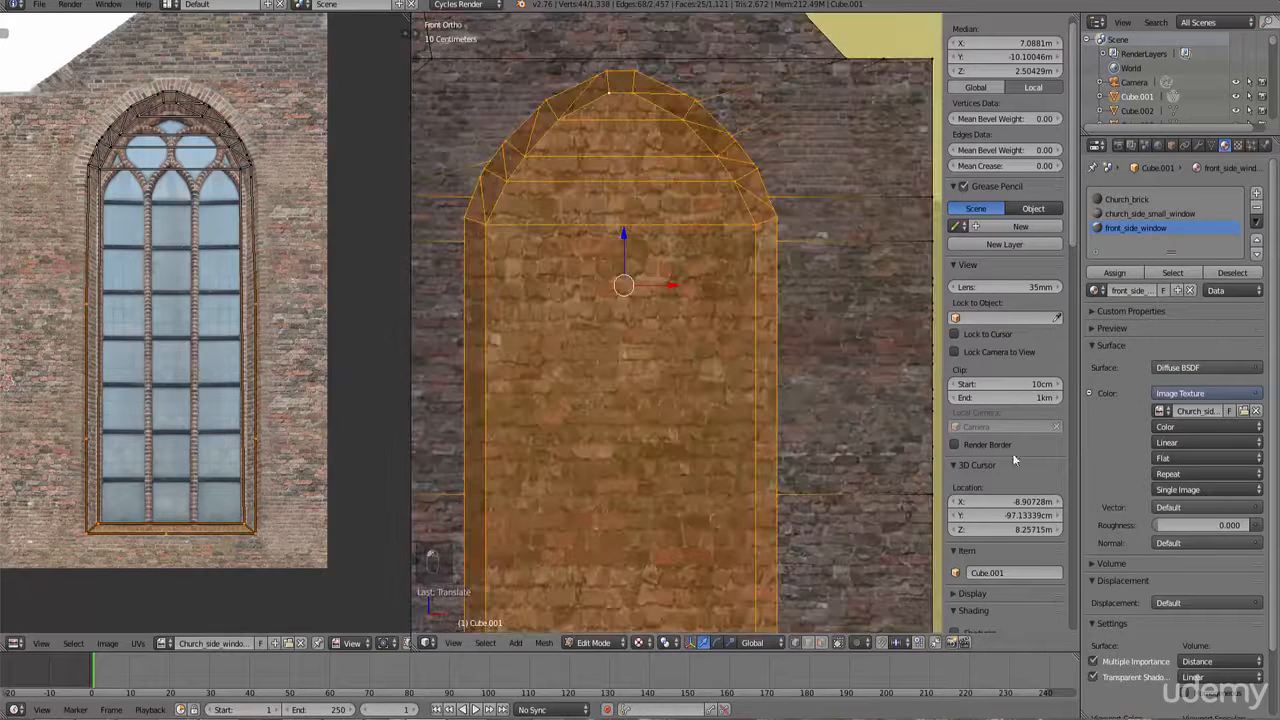
left_click(1116, 273)
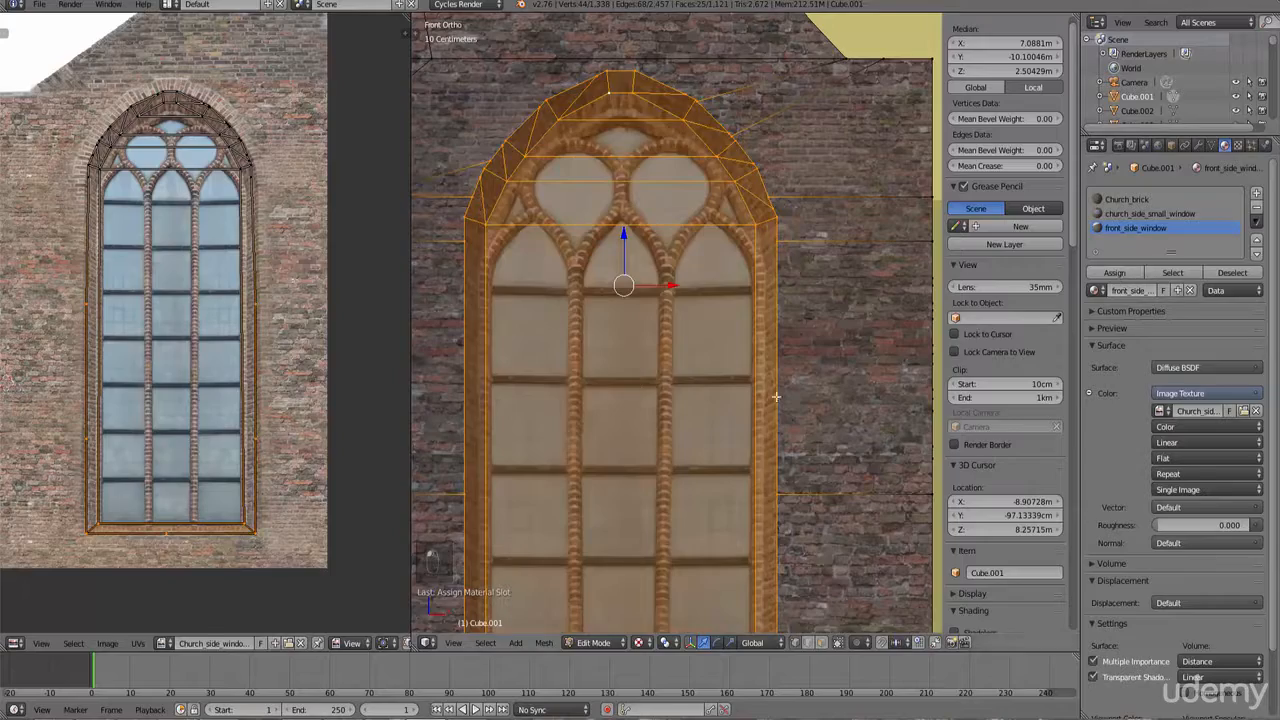
Step: Leave Edit Mode and orbit around the church to inspect the textured windows
key("Tab")
scroll(779, 404, "down", 4)
scroll(793, 410, "up", 3)
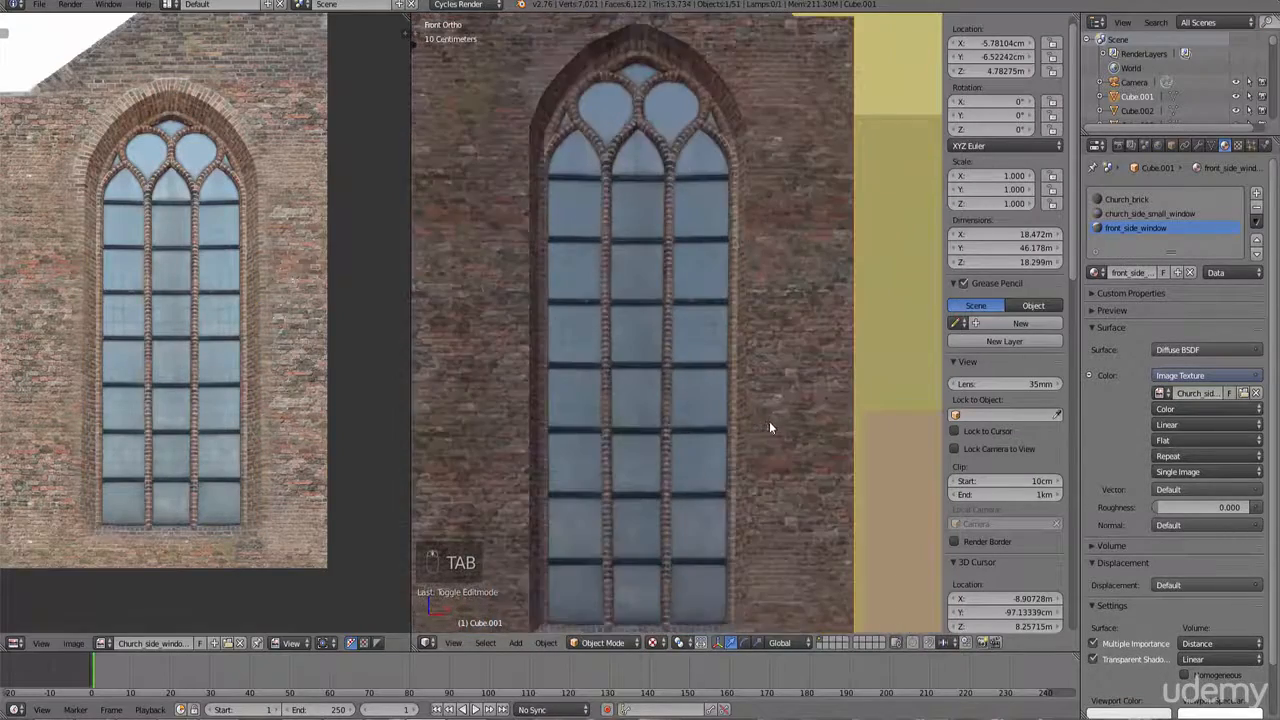
middle_click_drag(769, 422, 798, 397)
scroll(747, 415, "down", 5)
key("KP_1")
middle_click_drag(635, 370, 760, 378)
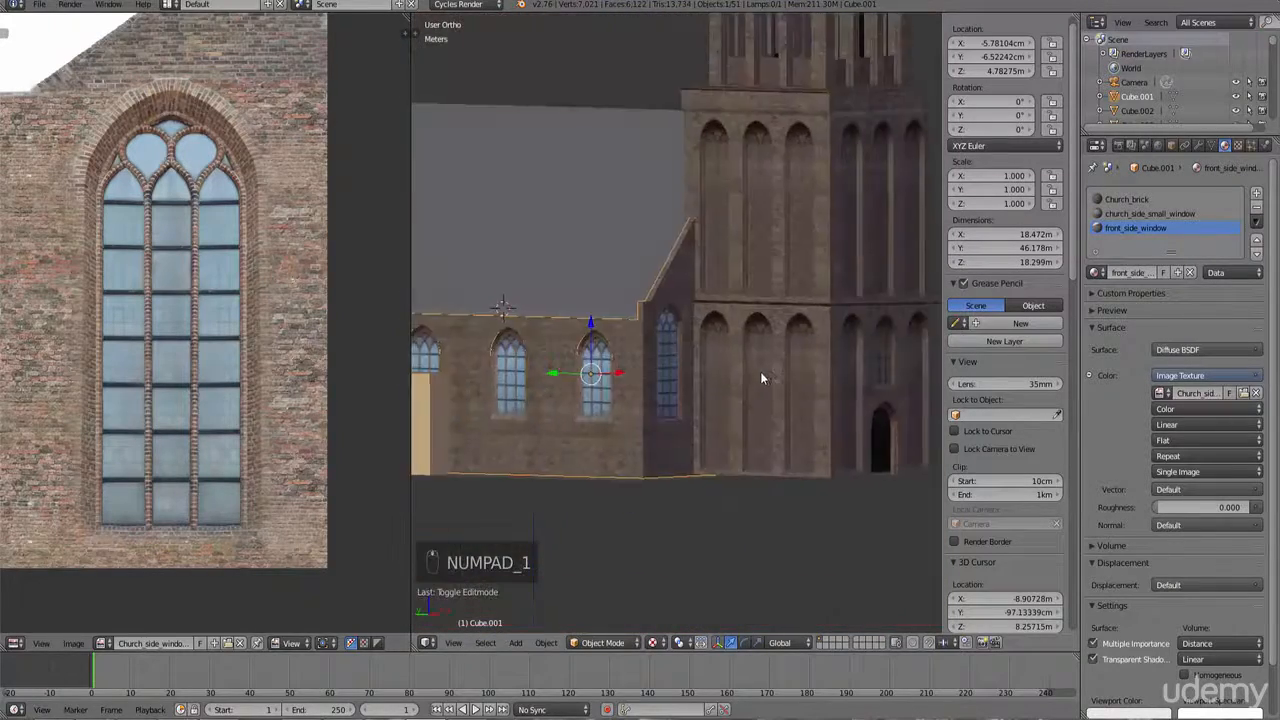
scroll(761, 370, "up", 5)
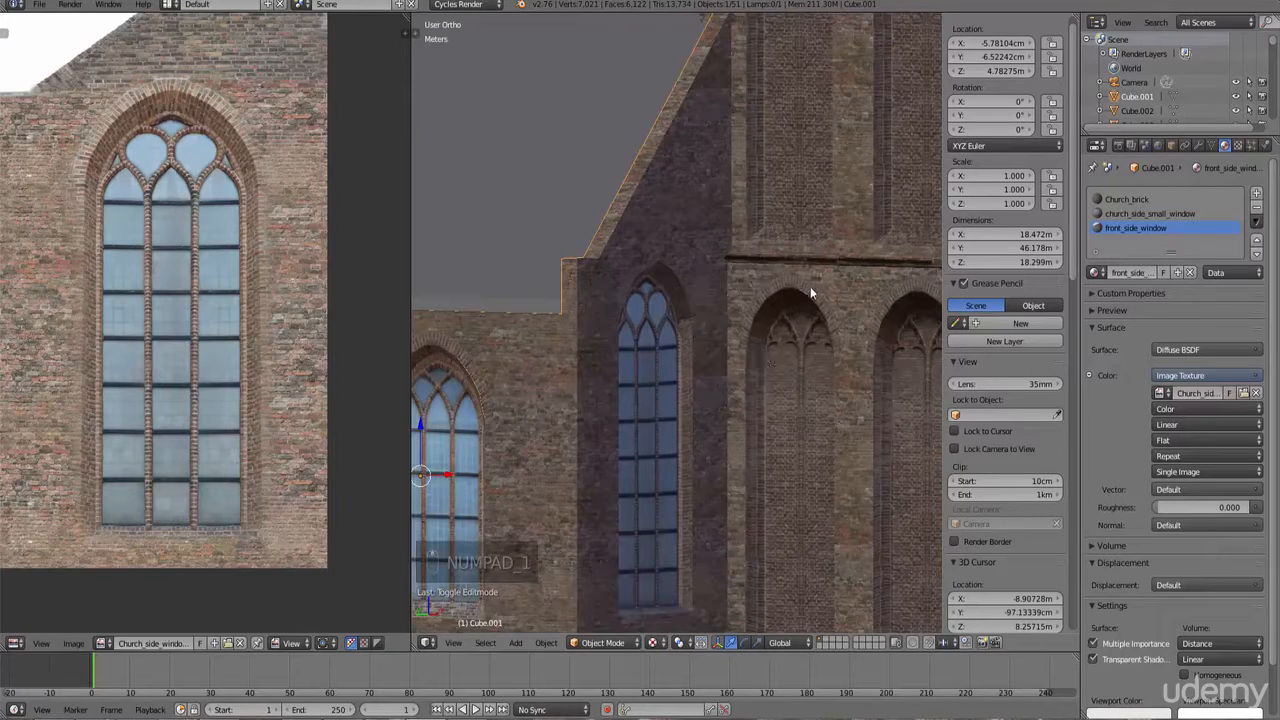
Step: Select an arch trim object and duplicate it in top view
right_click(810, 288)
key("KP_7")
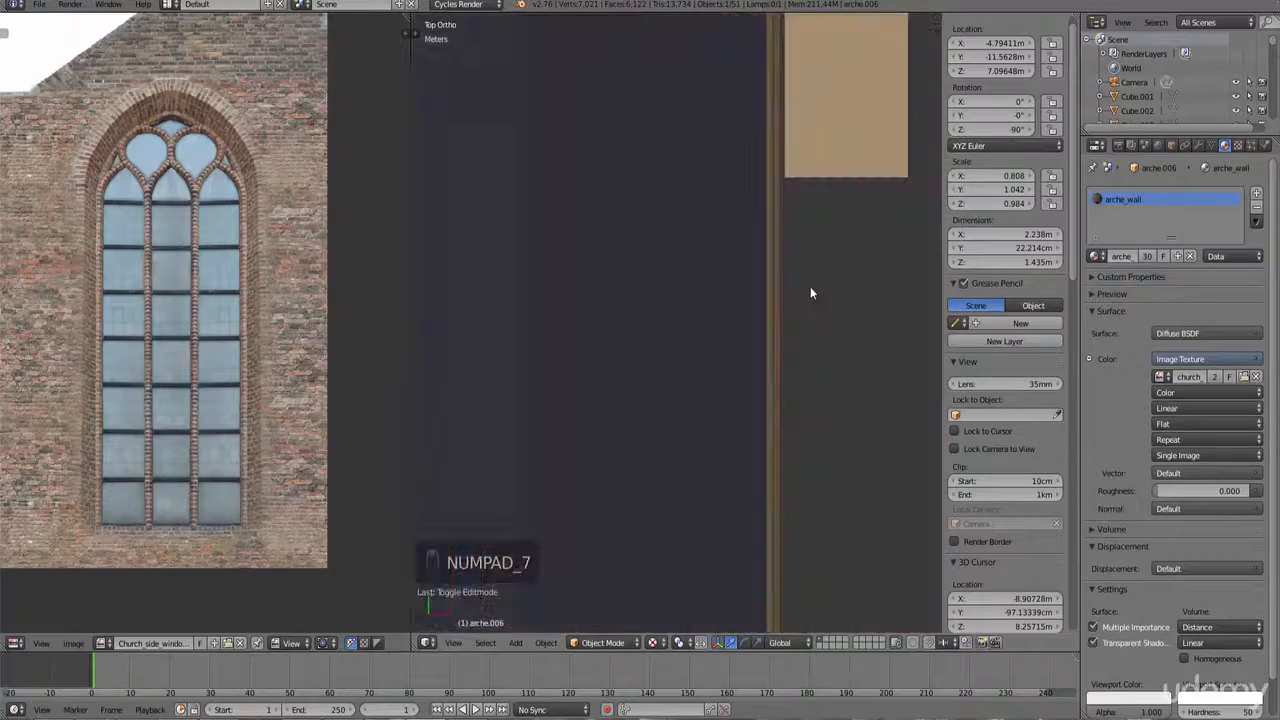
key("ctrl+KP_Decimal")
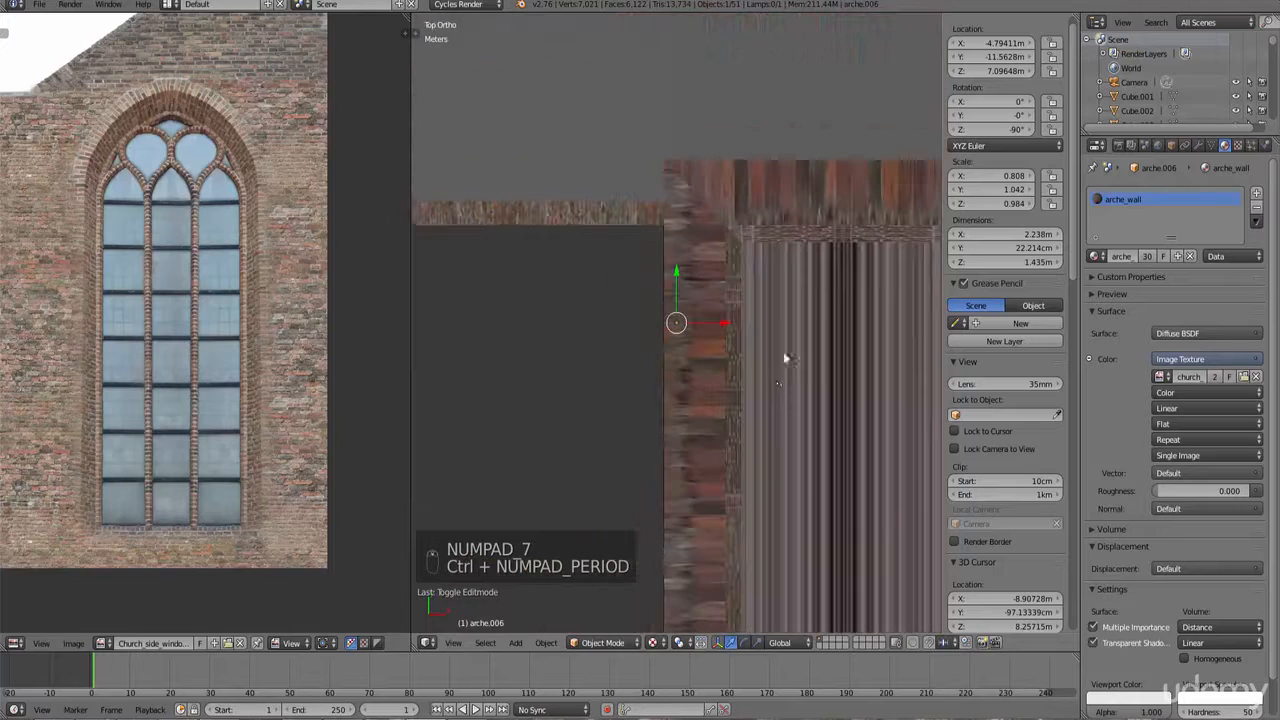
key("shift+d")
left_click(637, 403)
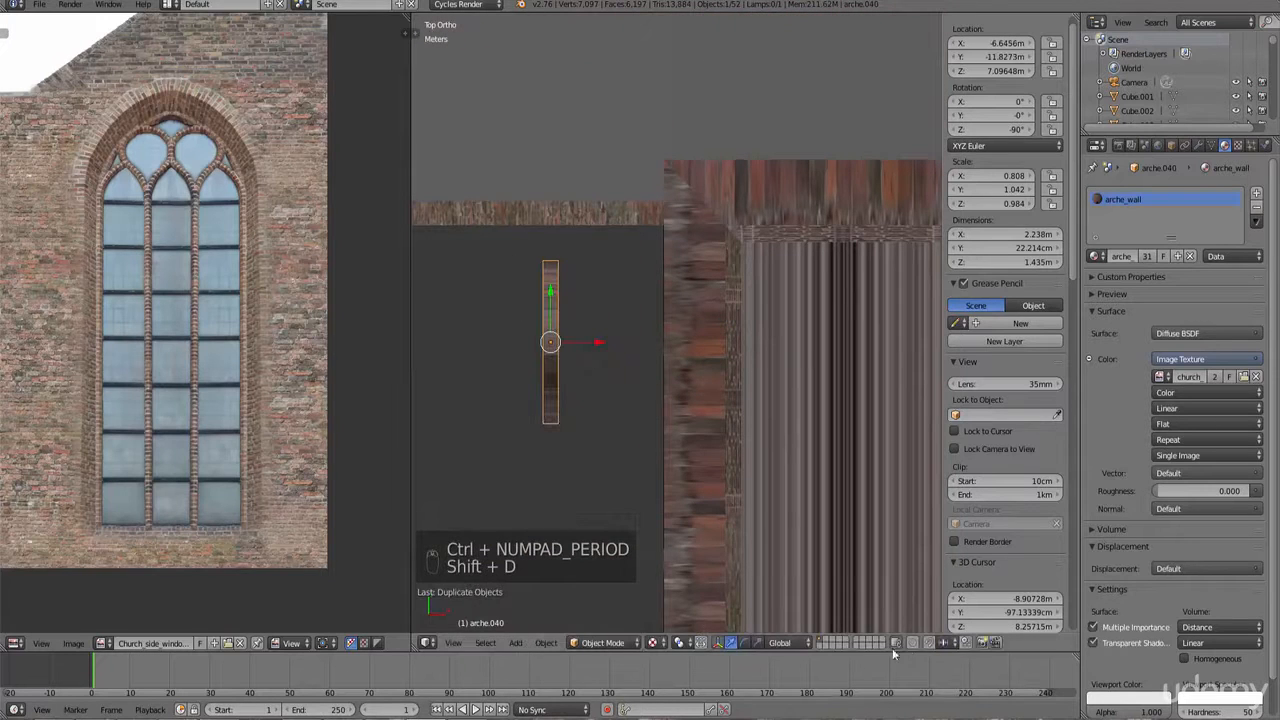
Step: Rotate the duplicated arch to face the front in top view
key("r")
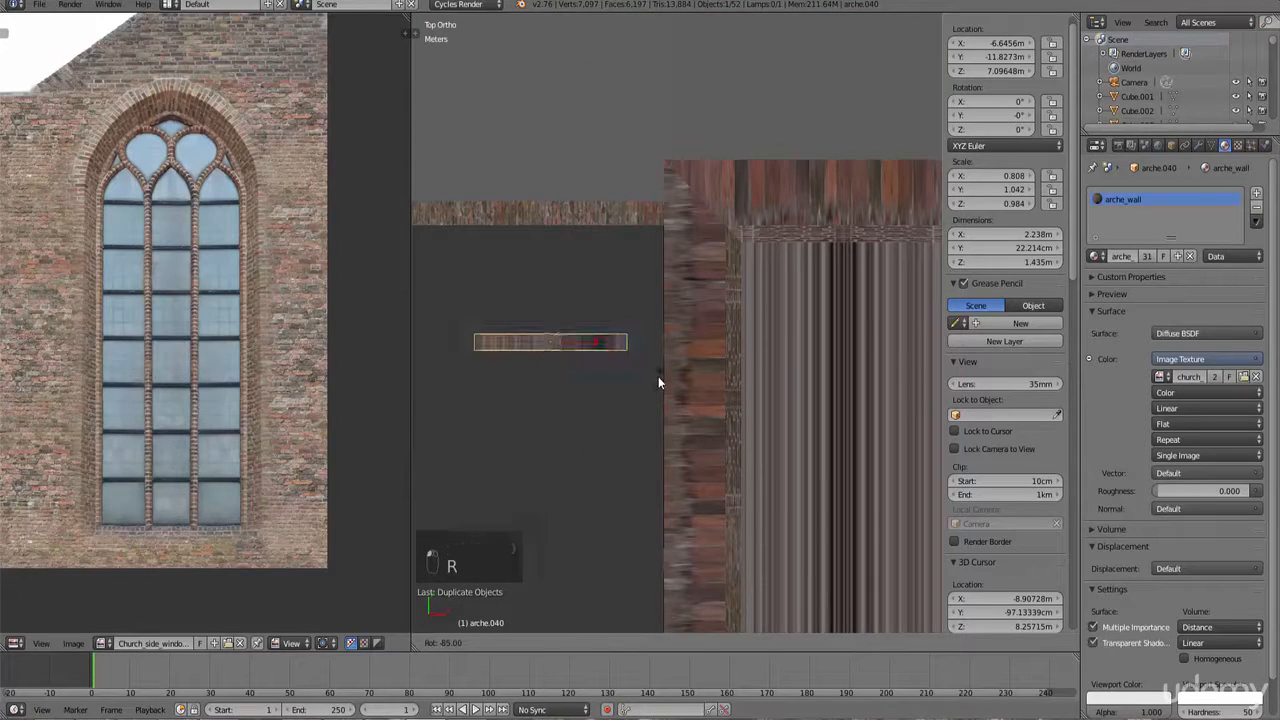
left_click(658, 377)
key("KP_1")
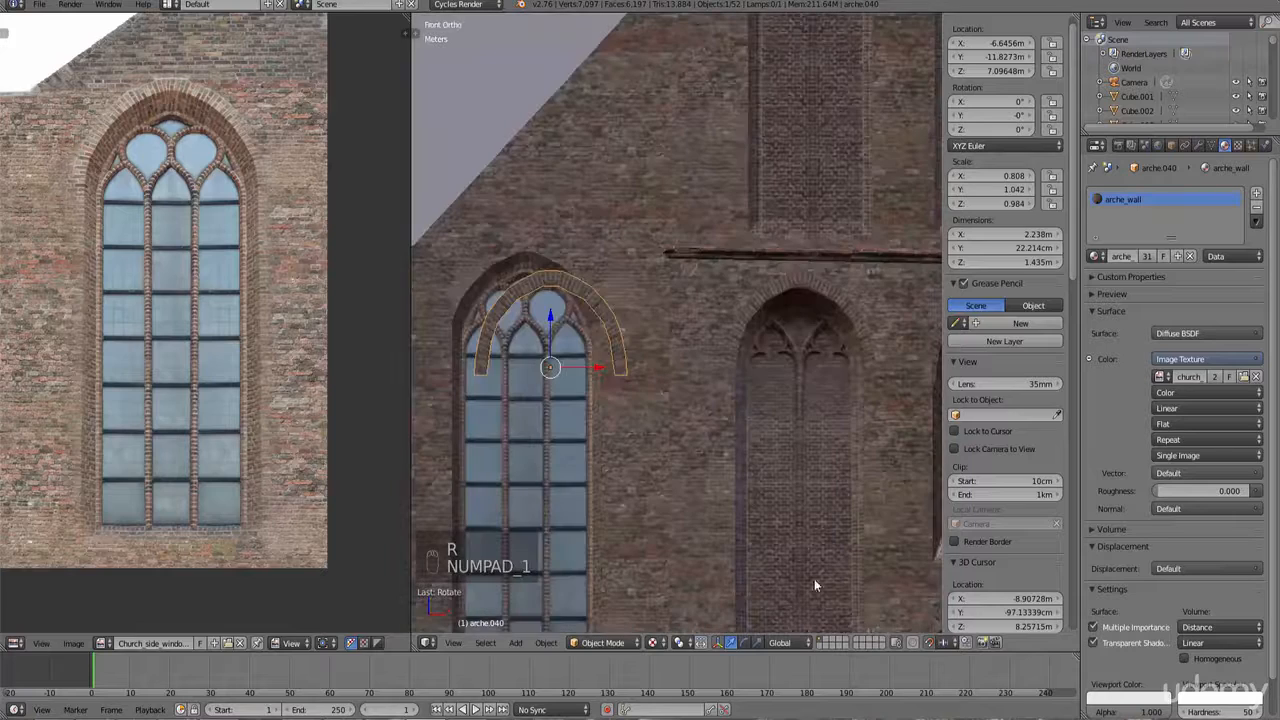
Step: Move the arch copy over the gable's side window in front view and switch to wireframe
scroll(687, 365, "up", 5)
middle_click_drag(578, 360, 797, 369, "shift")
key("g")
left_click(690, 362)
key("z")
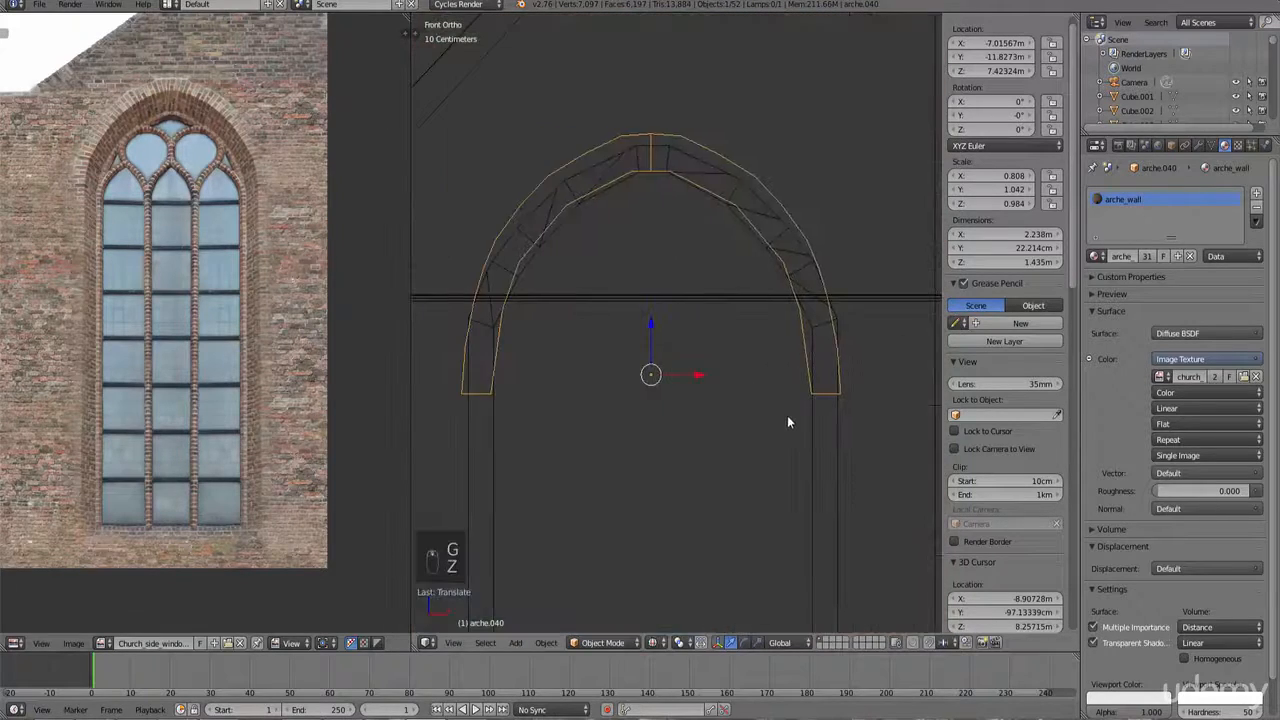
Step: Scale the duplicated arch up slightly and move it over the gable's side window opening
key("s")
left_click(801, 412)
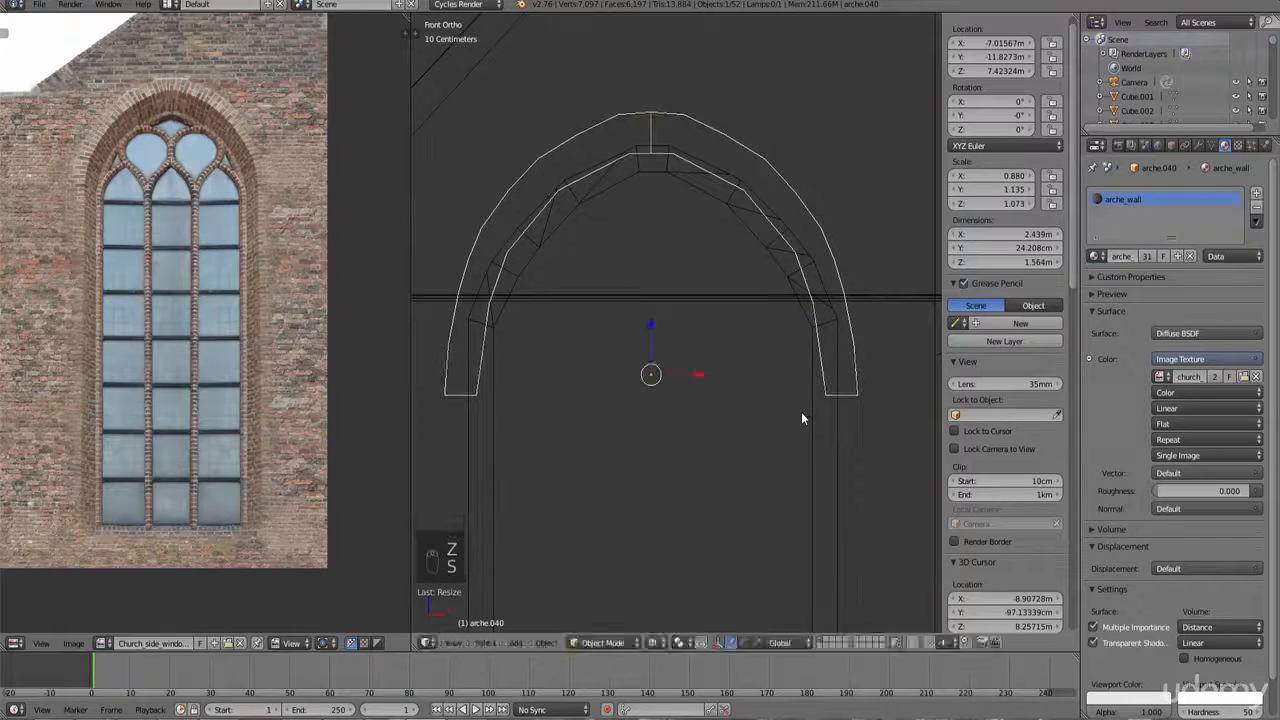
key("g")
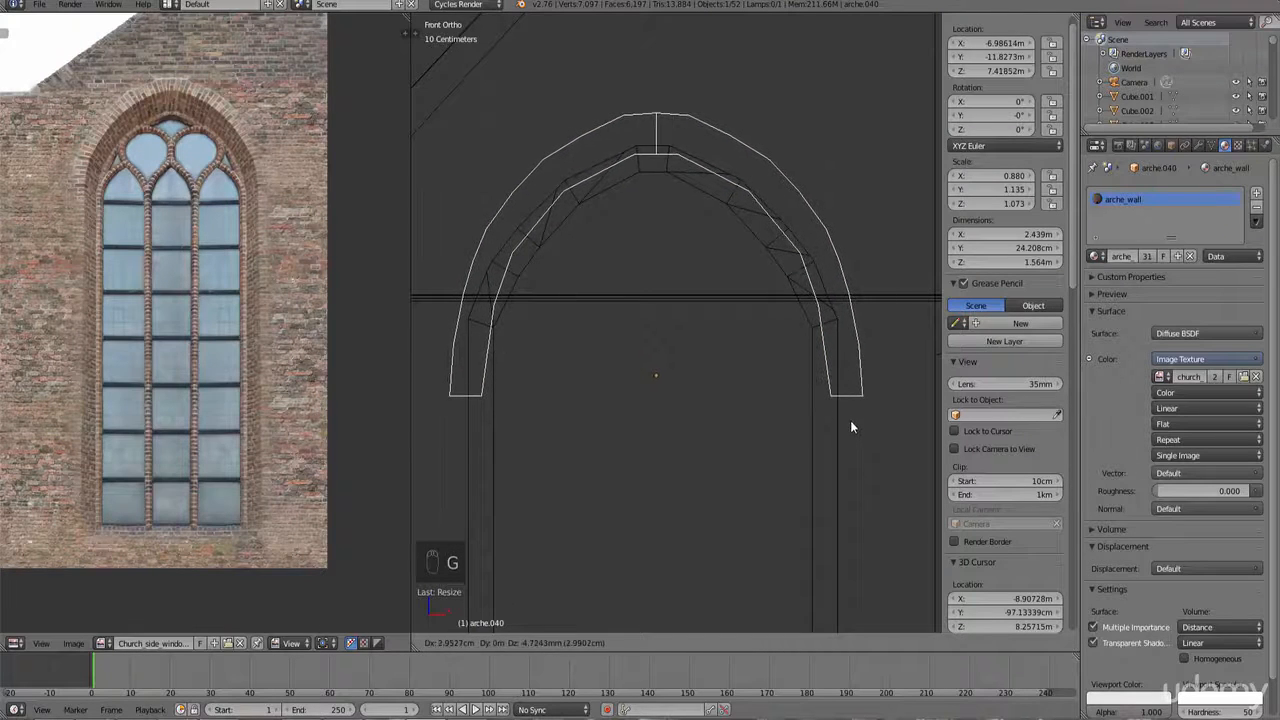
left_click(846, 410)
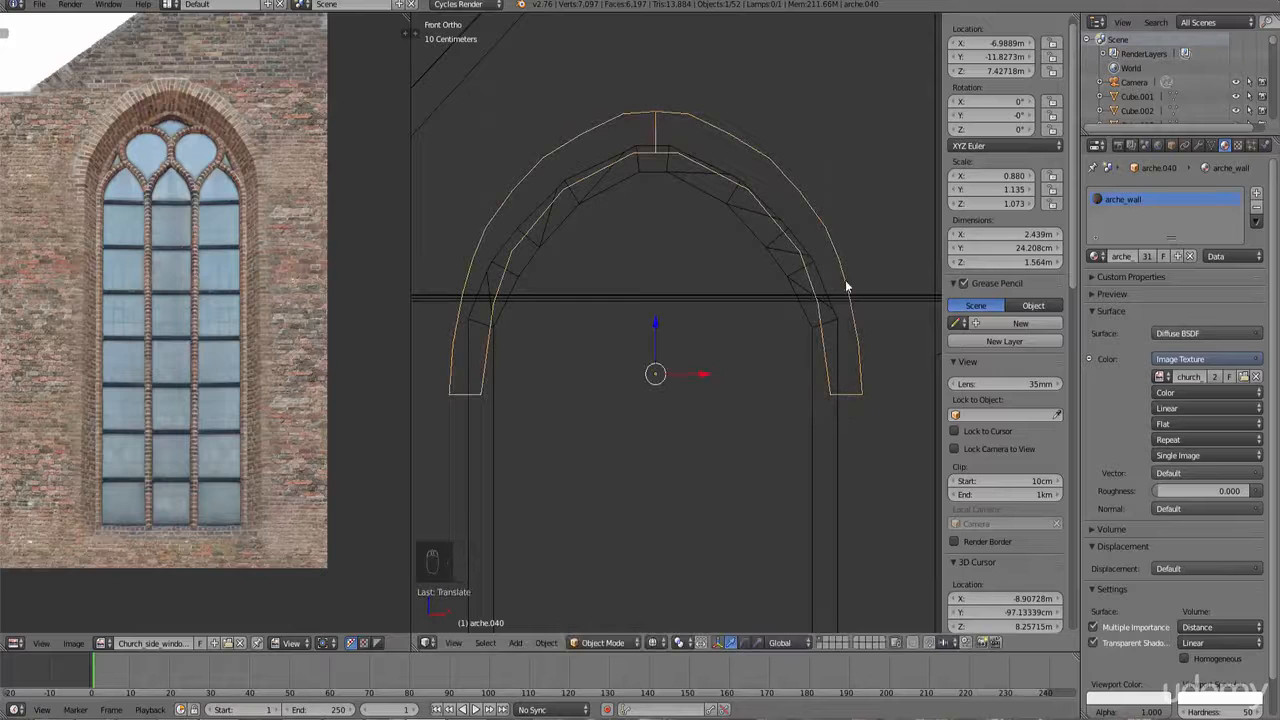
scroll(745, 340, "down", 4, "ctrl")
scroll(718, 328, "up", 6, "shift")
scroll(690, 314, "up", 2)
key("Tab")
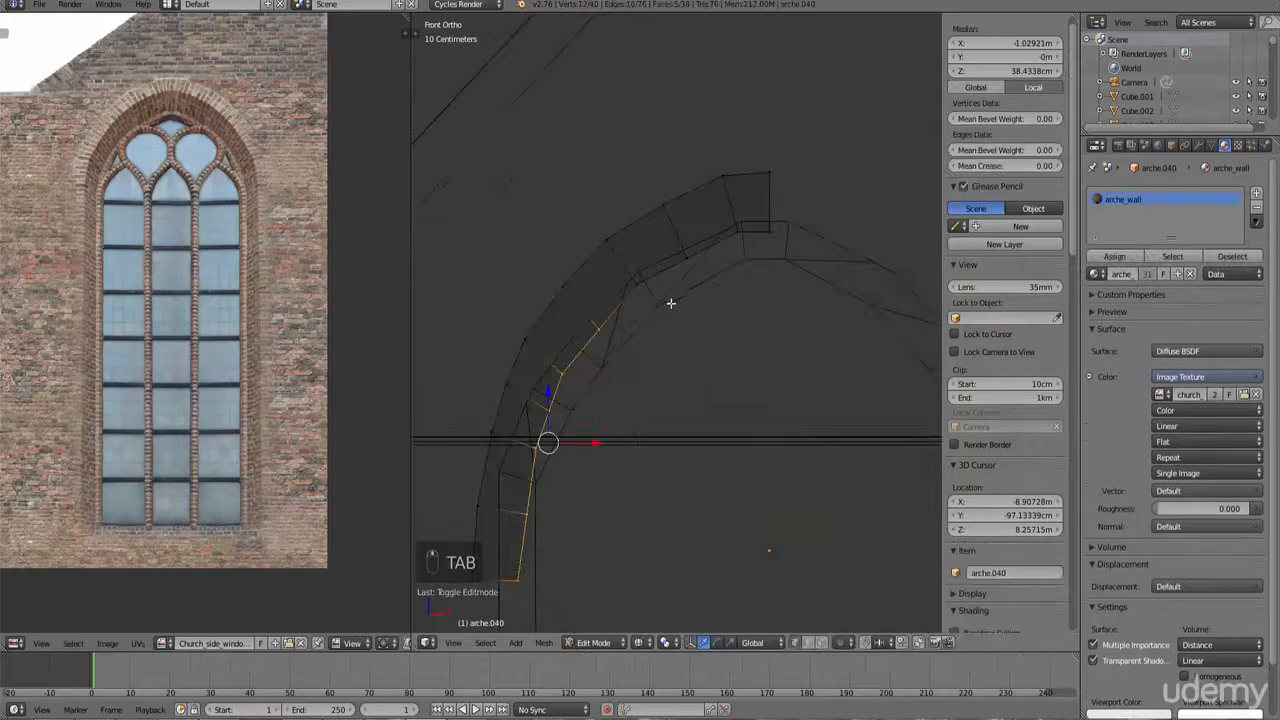
scroll(612, 411, "down", 3, "shift")
scroll(609, 415, "down", 6, "ctrl")
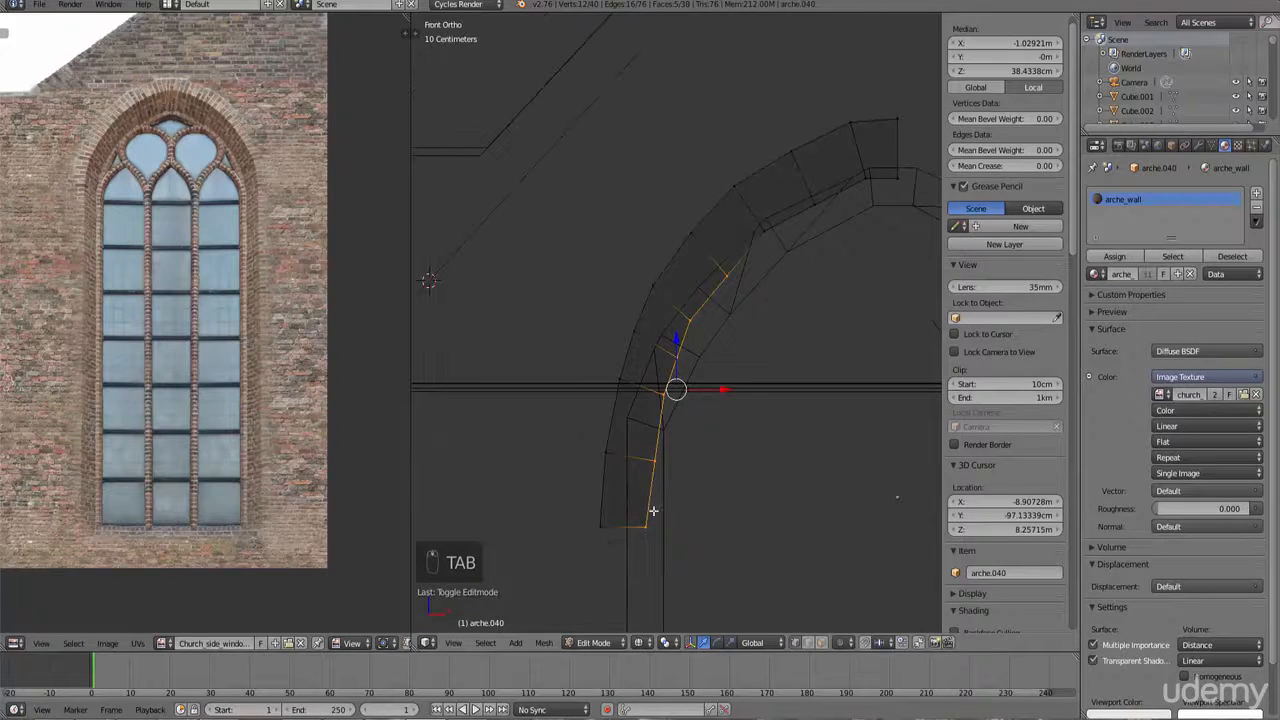
right_click(653, 514)
scroll(749, 441, "up", 6, "shift")
scroll(750, 440, "up", 4, "ctrl")
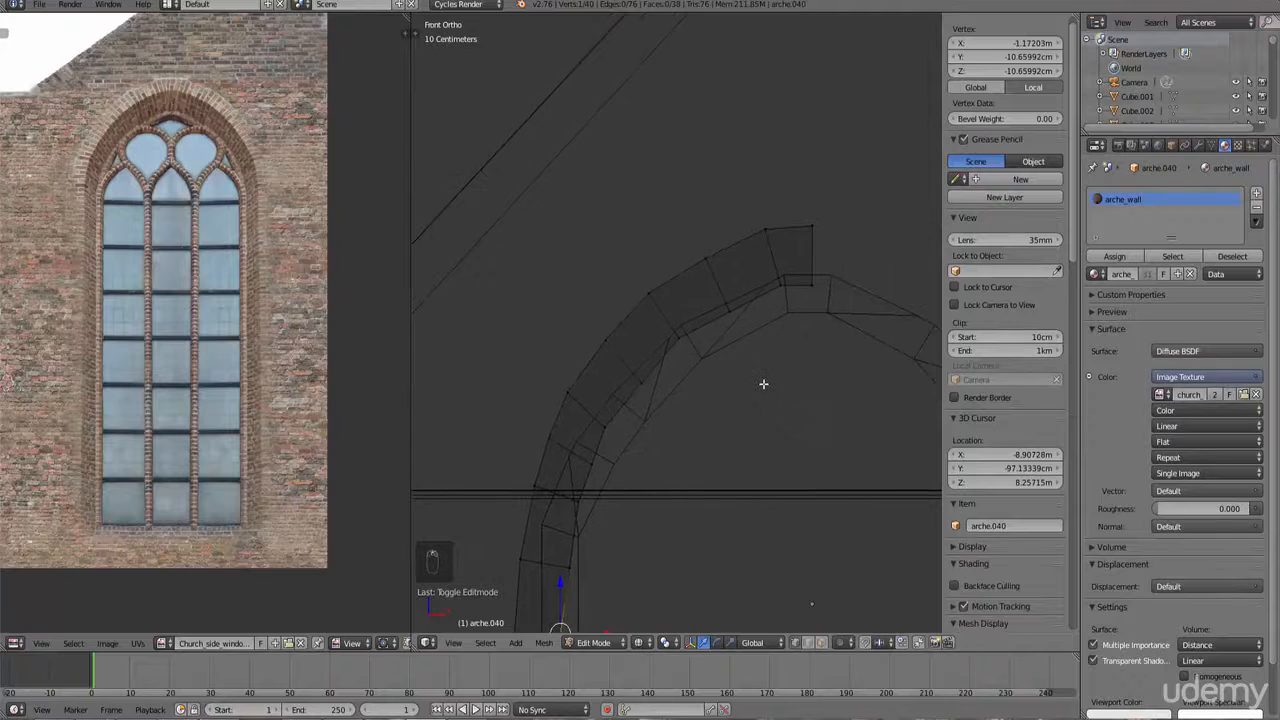
scroll(768, 398, "down", 3)
key("Tab")
key("s")
right_click(796, 447)
key("s")
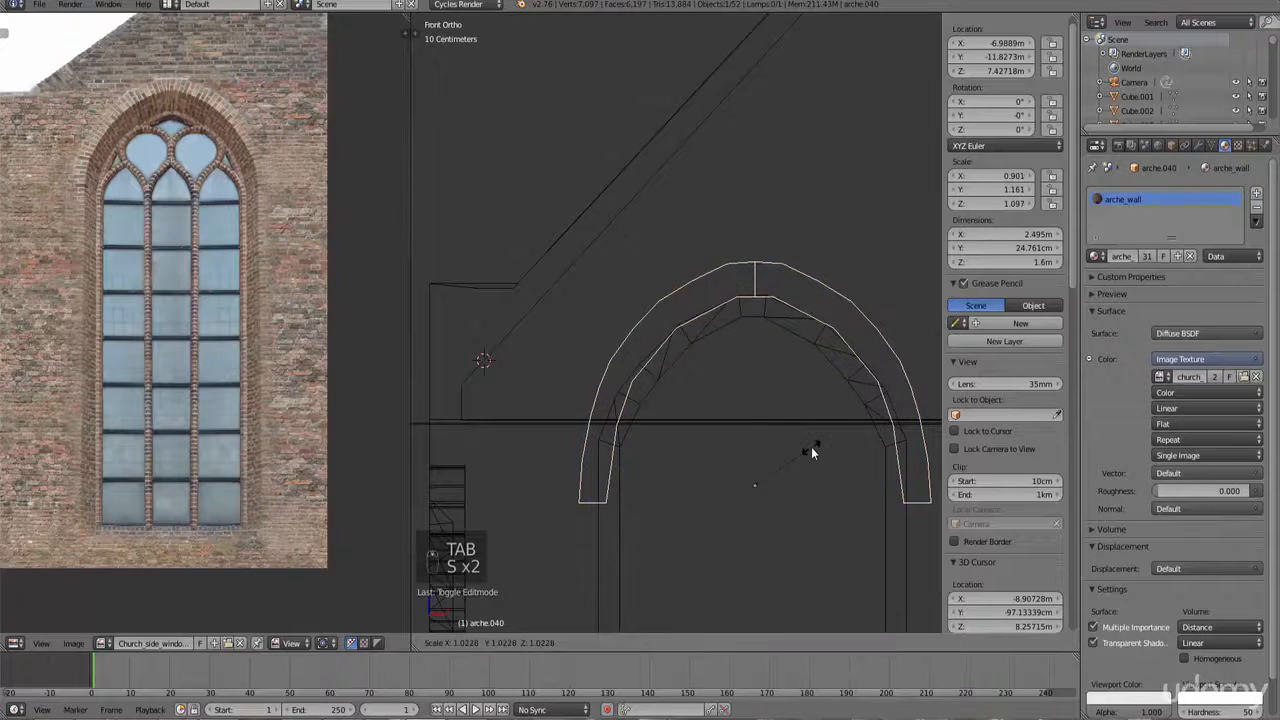
right_click(811, 446)
Step: Nudge the arch copy to center it over the window opening
scroll(756, 434, "up", 3, "ctrl")
scroll(755, 434, "up", 3)
key("g")
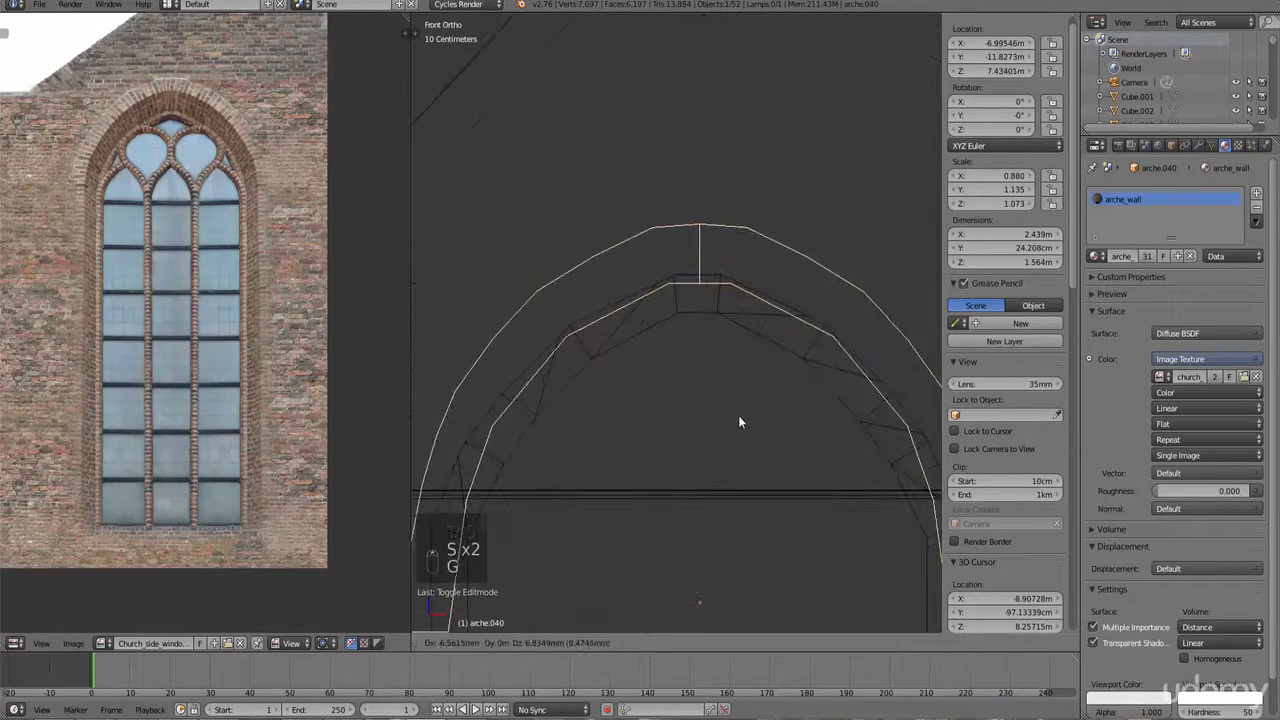
left_click(738, 415)
key("Tab")
scroll(674, 270, "up", 1)
key("b")
key("b")
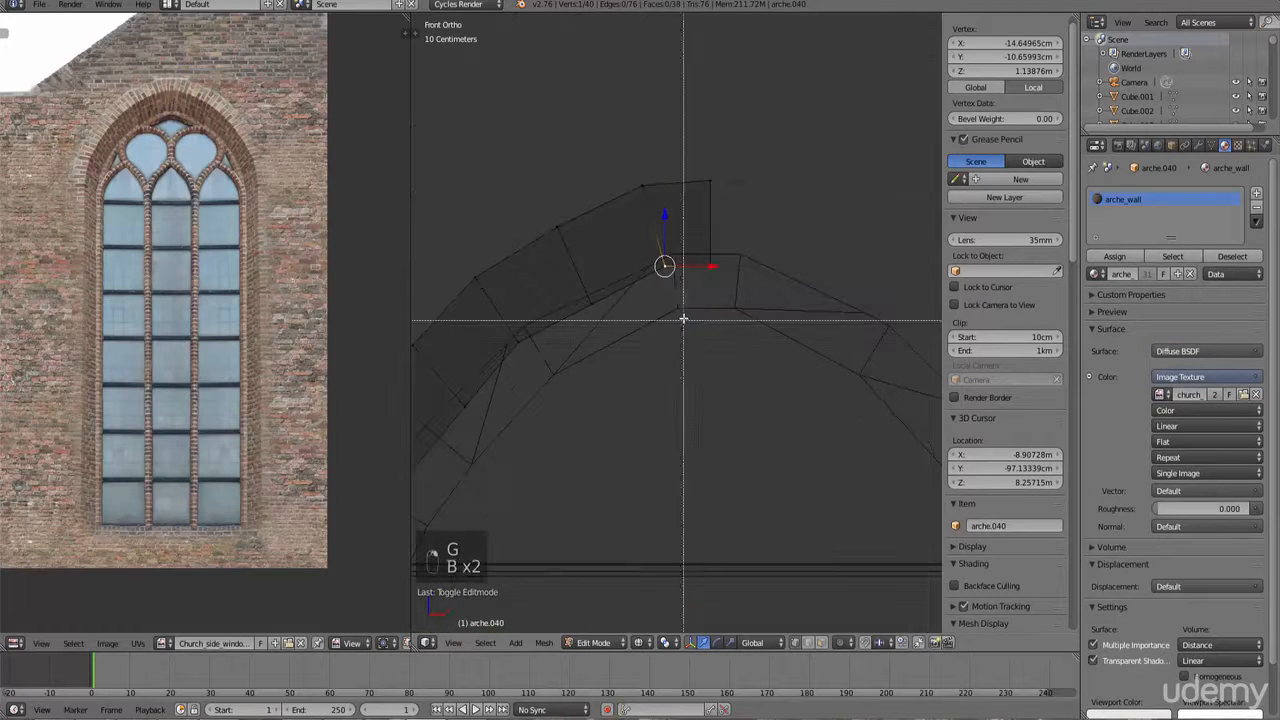
left_click_drag(680, 314, 621, 131)
key("g")
scroll(603, 198, "down", 2)
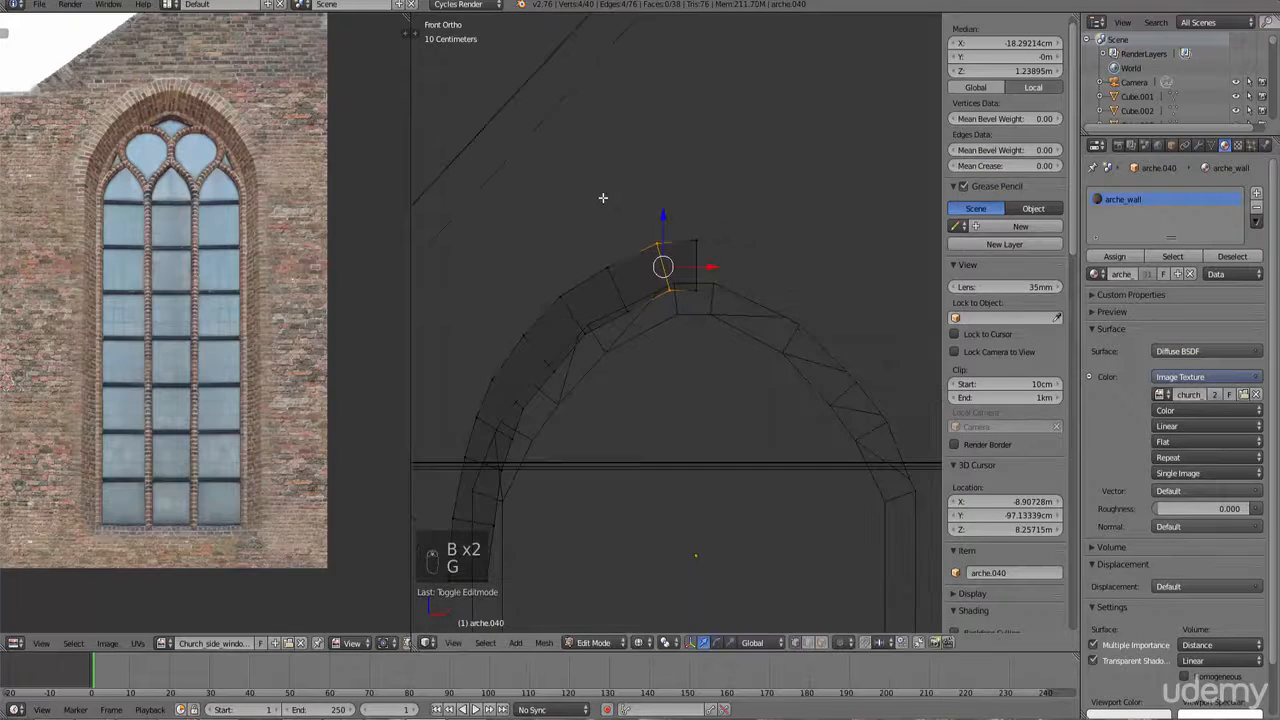
scroll(742, 349, "up", 3)
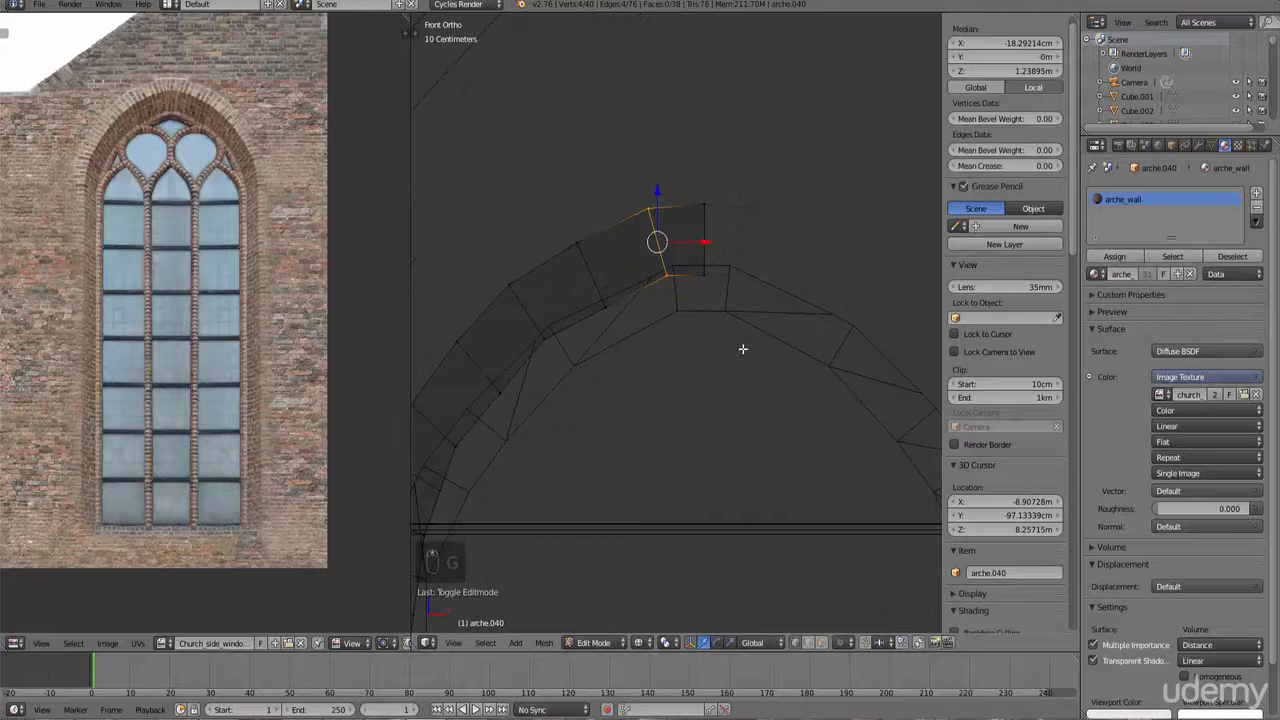
right_click(731, 296)
key("b")
key("Tab")
key("g")
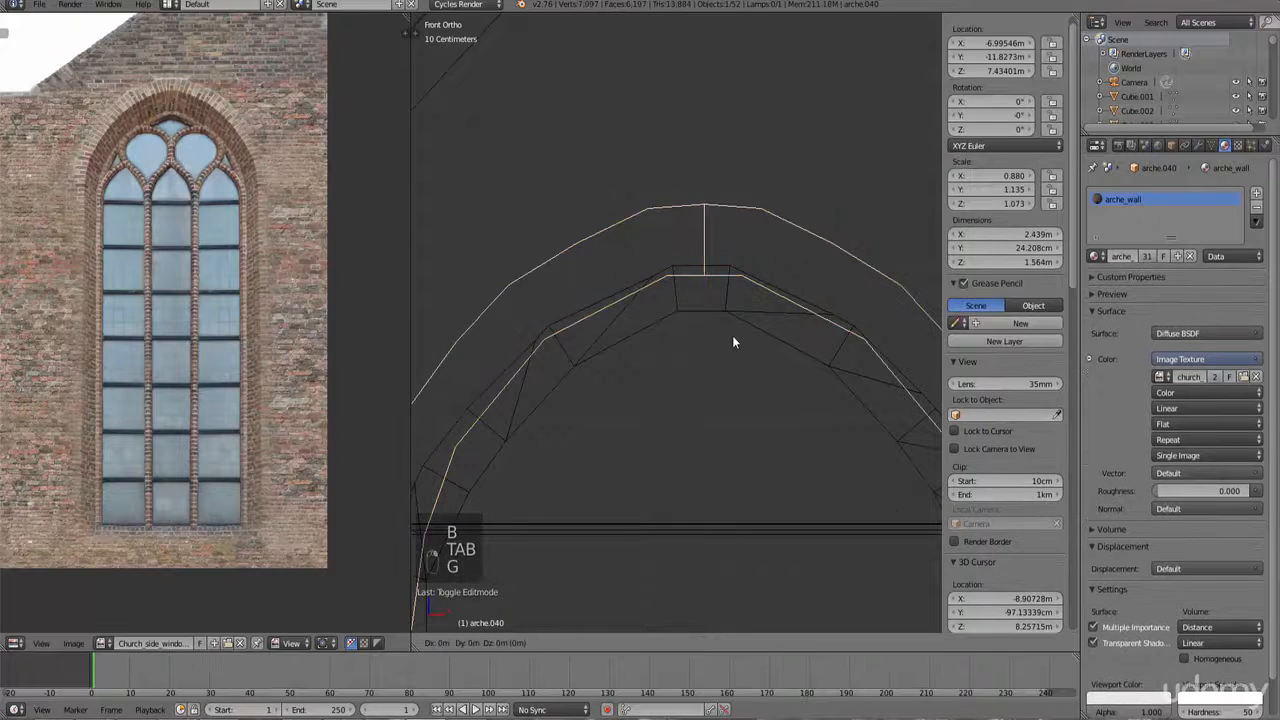
left_click(732, 283)
Step: In Edit Mode, move the arch's top-end vertex to follow the window's crown
key("Tab")
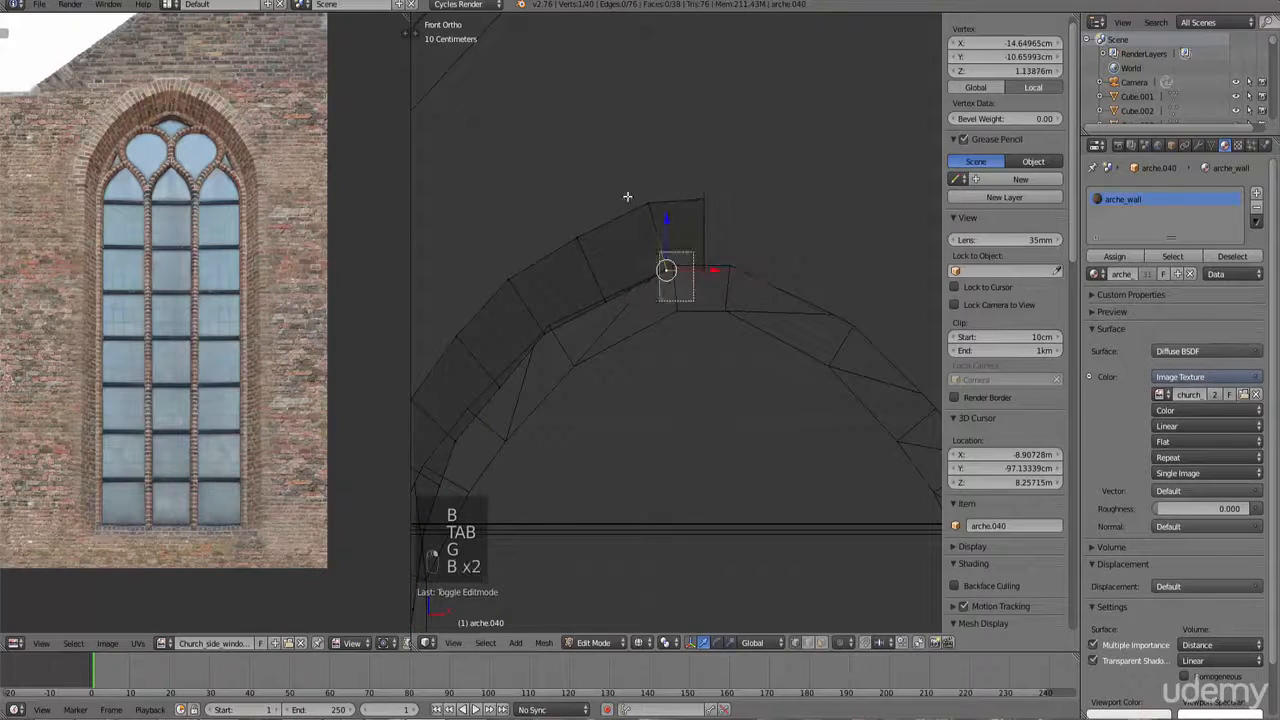
left_click_drag(627, 196, 698, 302)
key("g")
left_click(680, 146)
right_click(609, 317)
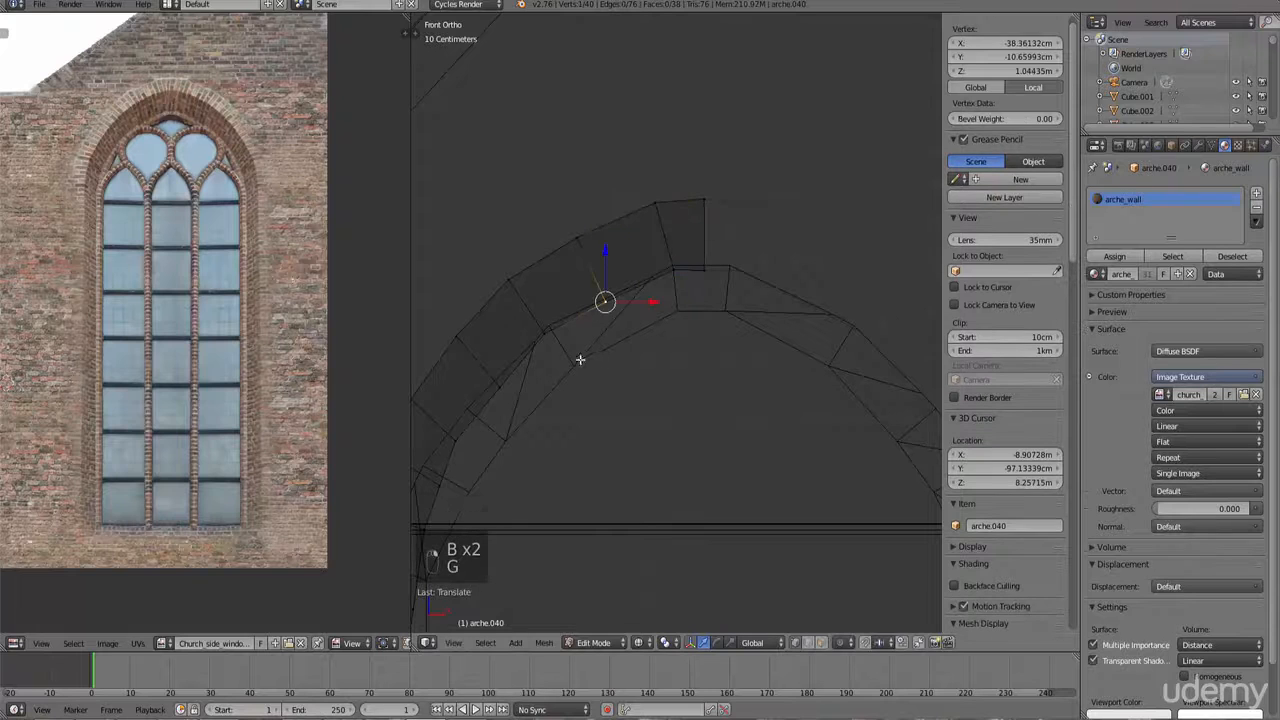
right_click(574, 362)
Step: Box-select the next row of arch vertices and move them along the window's arch outline
key("b")
left_click_drag(558, 366, 513, 279)
scroll(575, 335, "down", 4, "ctrl")
scroll(602, 353, "up", 3)
key("b")
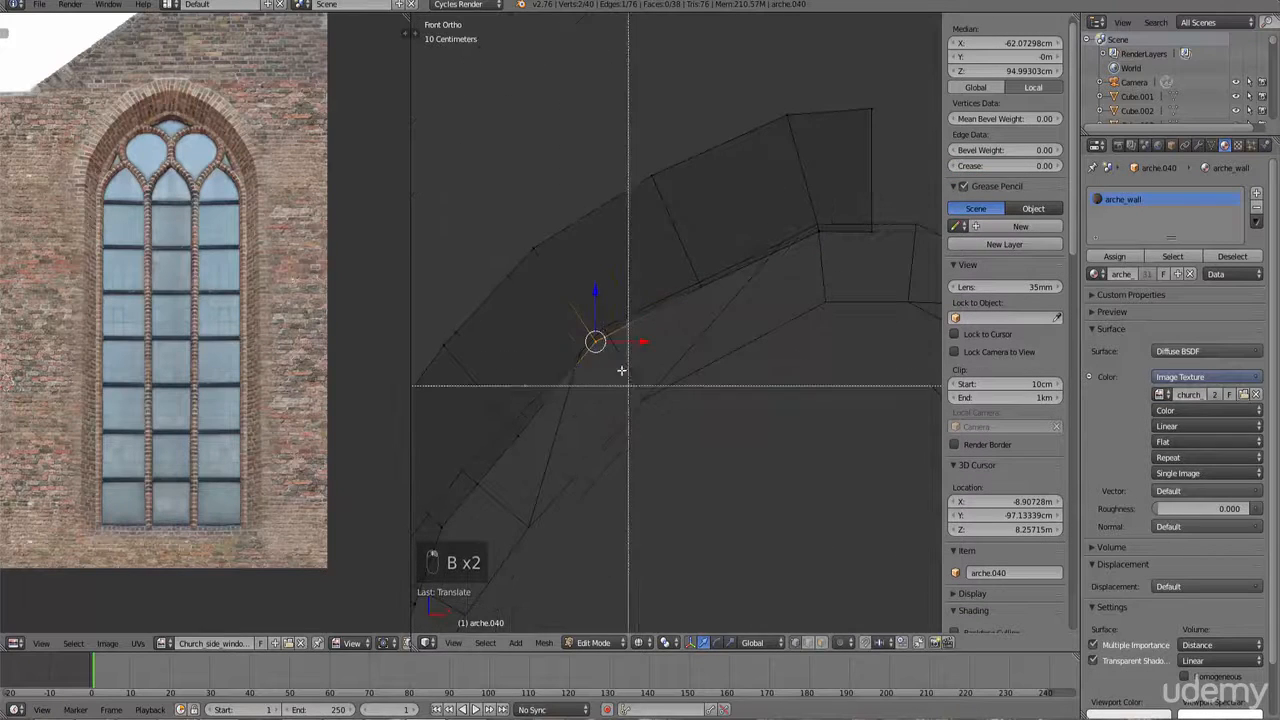
left_click_drag(629, 384, 485, 211)
key("g")
left_click(698, 298)
scroll(640, 370, "down", 3)
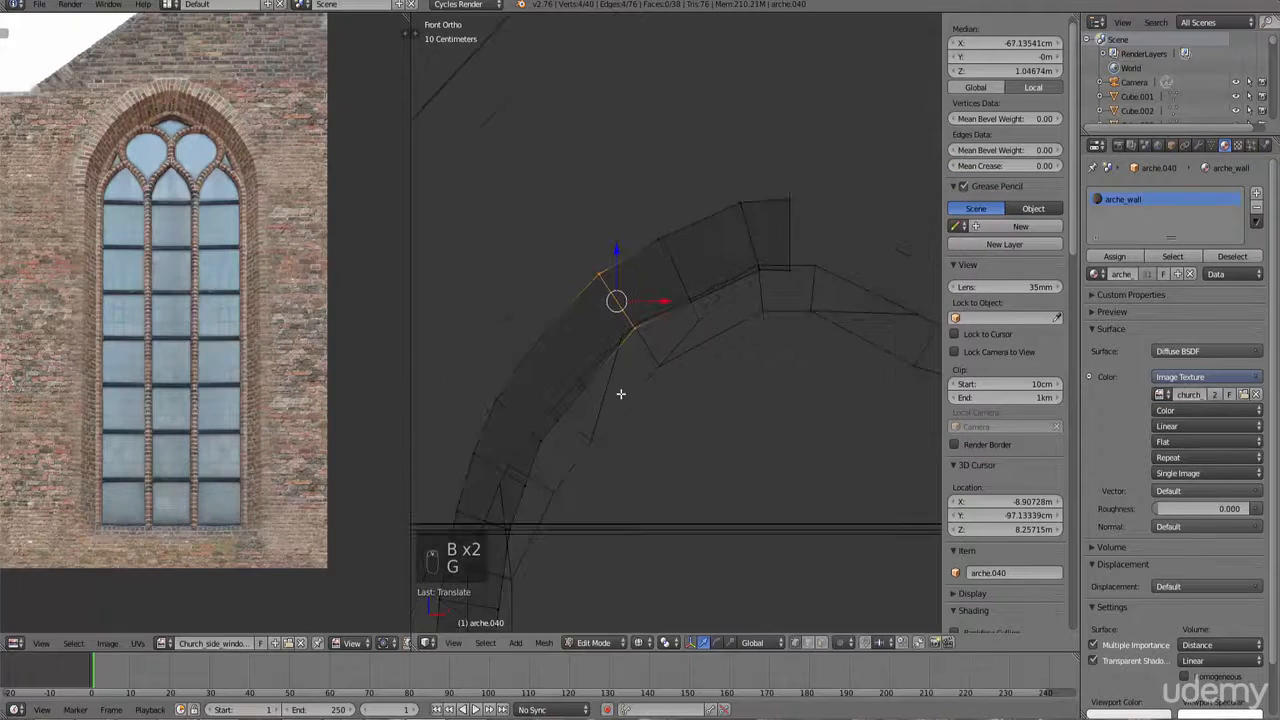
scroll(640, 388, "down", 4, "ctrl")
Step: Box-select the following row of vertices down the arch and move it onto the window curve
right_click(671, 388)
key("b")
left_click_drag(694, 426, 614, 328)
scroll(653, 367, "up", 2)
scroll(700, 425, "down", 5, "shift")
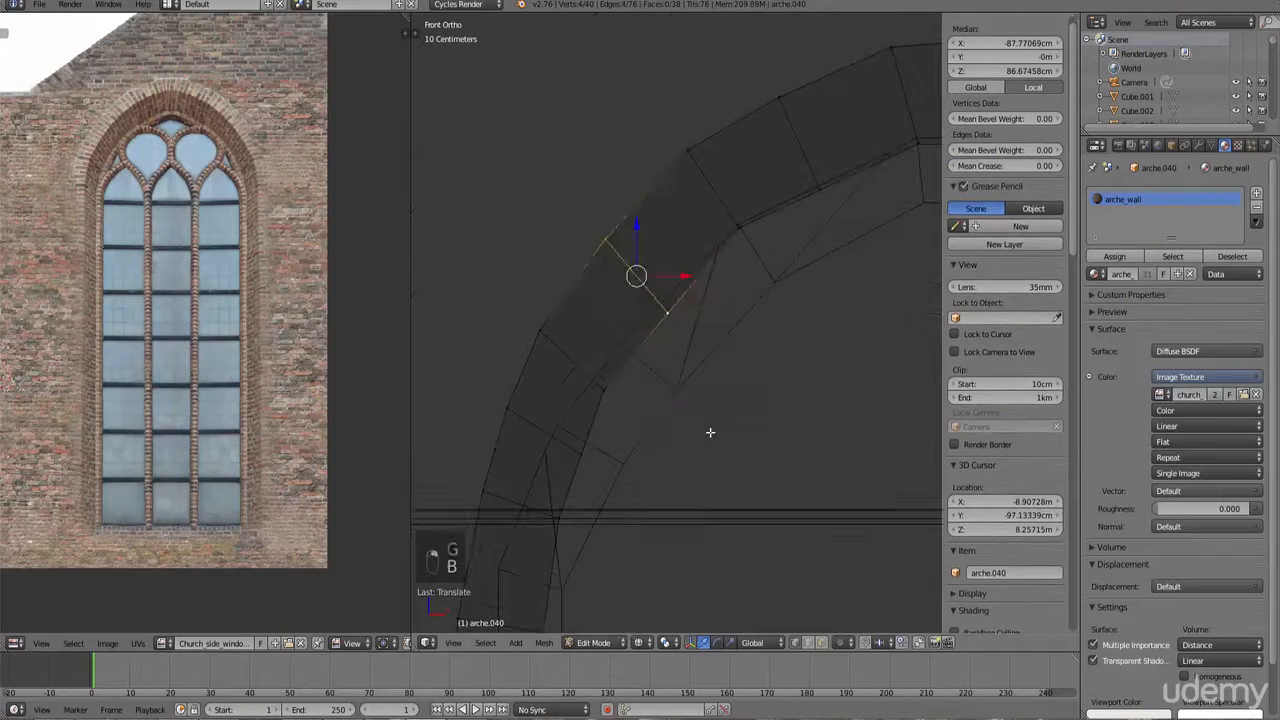
key("g")
left_click(641, 397)
Step: Select the next row of vertices on the arch's left side and move them into place
right_click(605, 395)
key("b")
left_click_drag(637, 426, 522, 314)
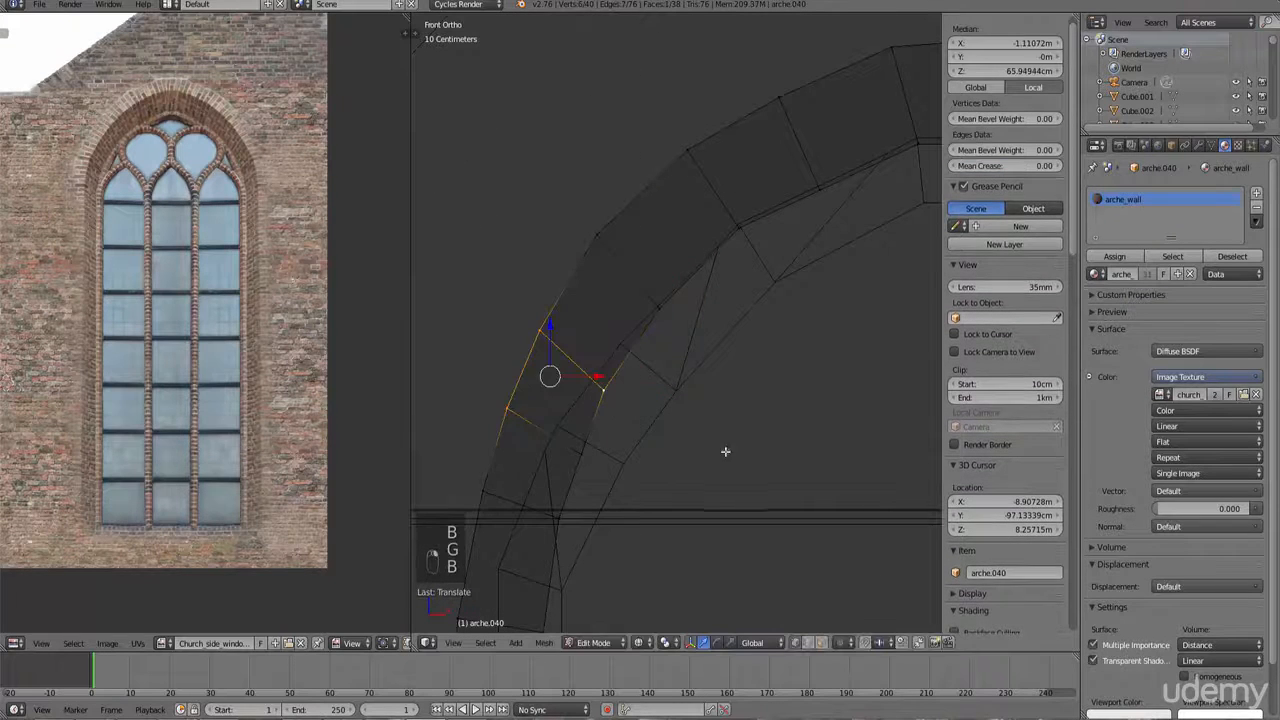
key("b")
left_click_drag(684, 478, 490, 395)
key("g")
left_click(760, 482)
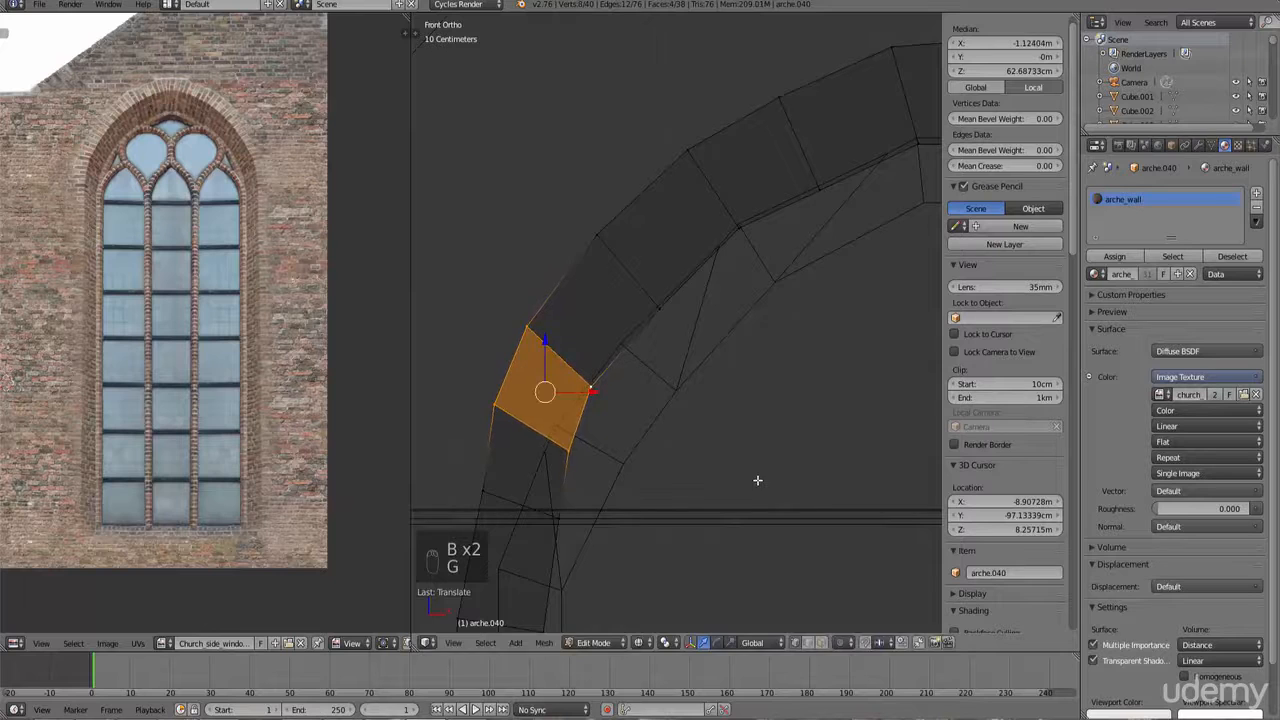
Step: Box-select the vertex row lower on the arch's left side and move it to match the window edge
middle_click_drag(757, 480, 741, 404)
key("KP_1")
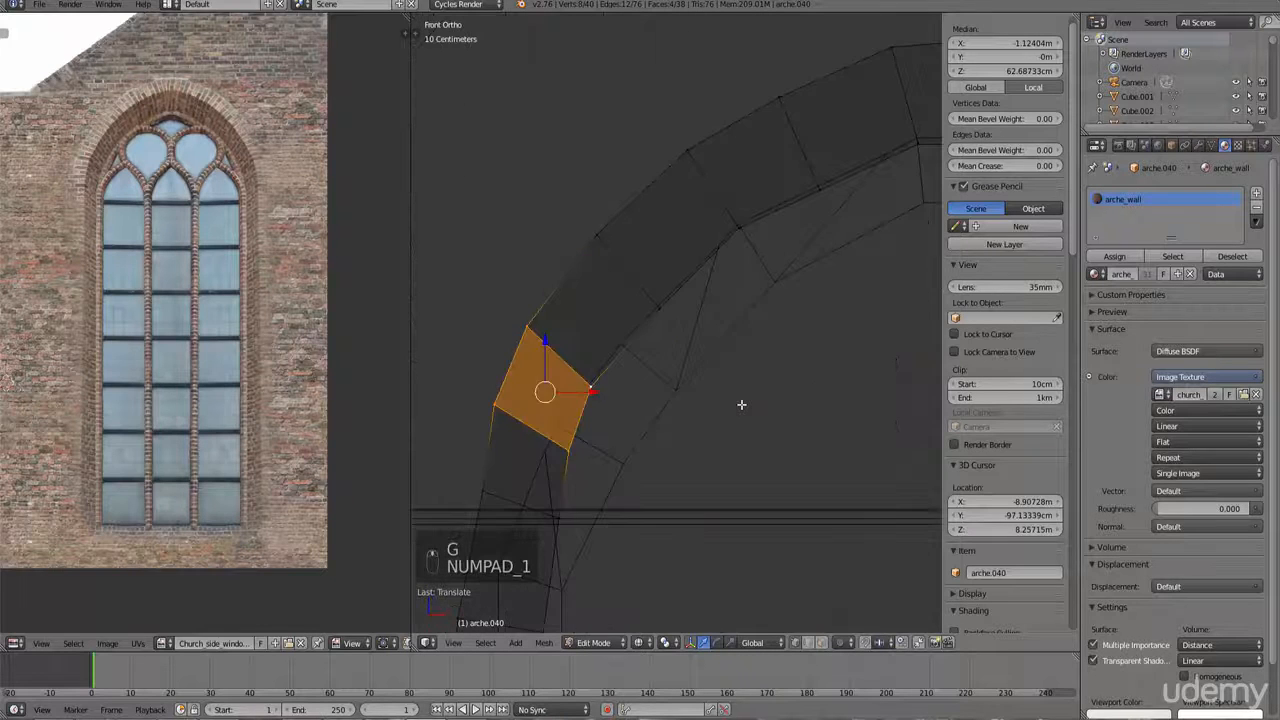
scroll(741, 404, "down", 1)
middle_click_drag(668, 454, 738, 276, "shift")
key("b")
right_click(663, 285)
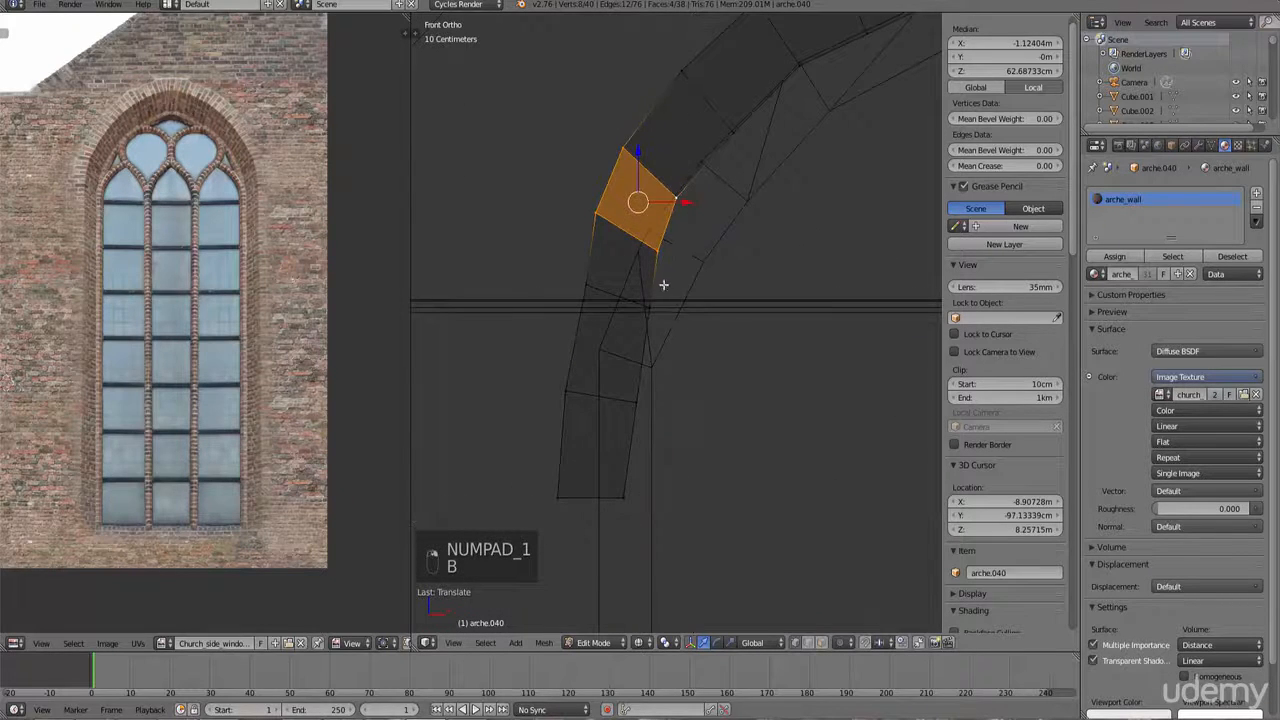
right_click(671, 255)
key("b")
left_click_drag(683, 274, 579, 207)
key("g")
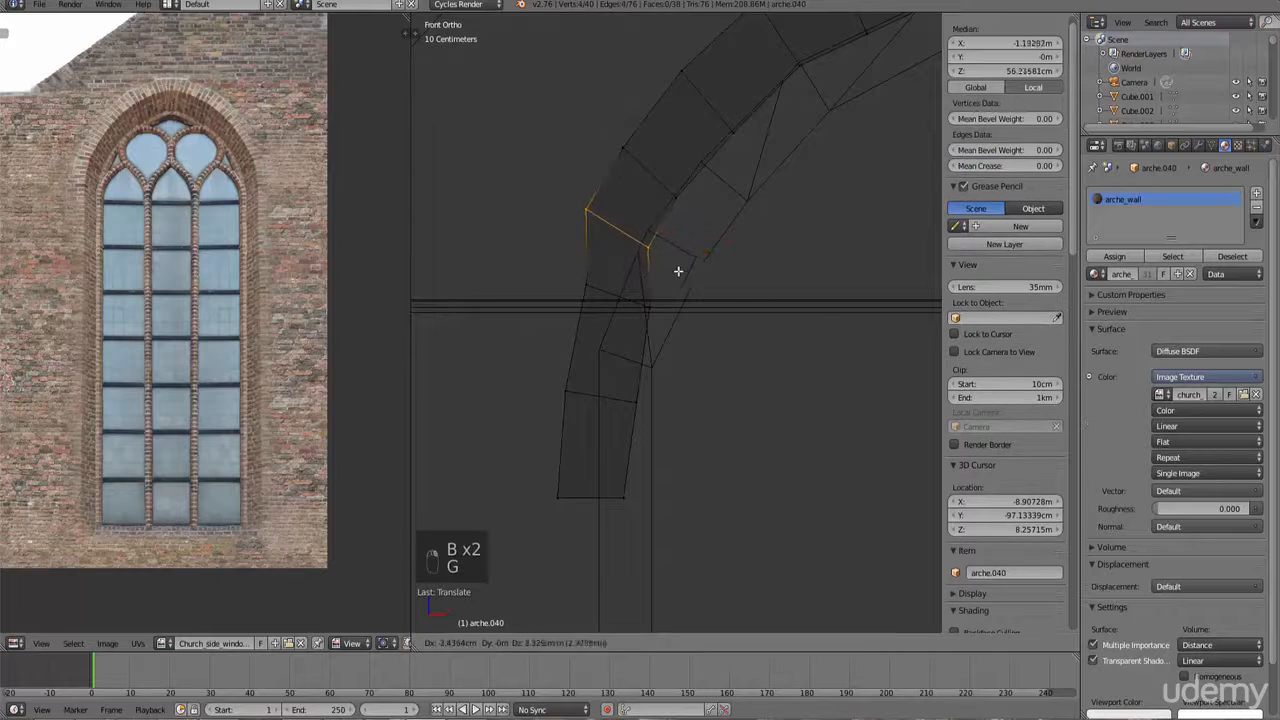
left_click(663, 258)
Step: Select the vertex row at the arch's springing point and move it onto the window's side
right_click(655, 308)
key("b")
left_click_drag(690, 338, 547, 275)
key("g")
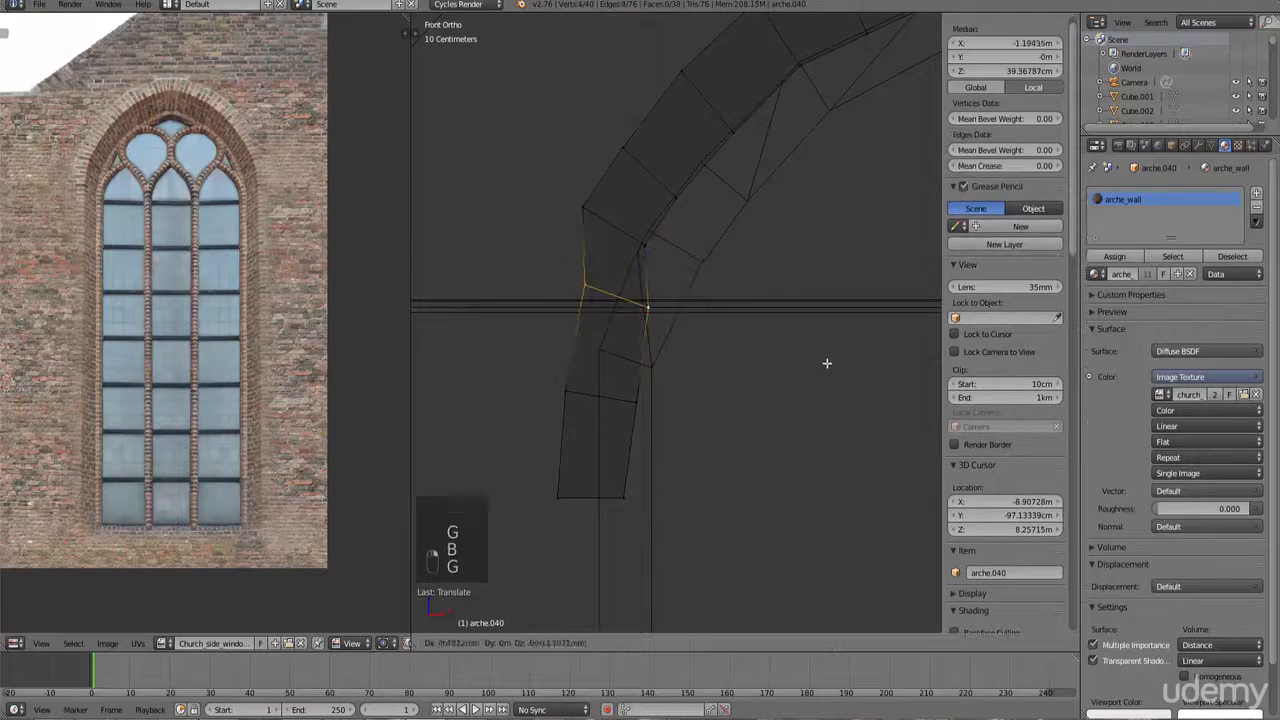
left_click(813, 359)
key("g")
left_click(826, 364)
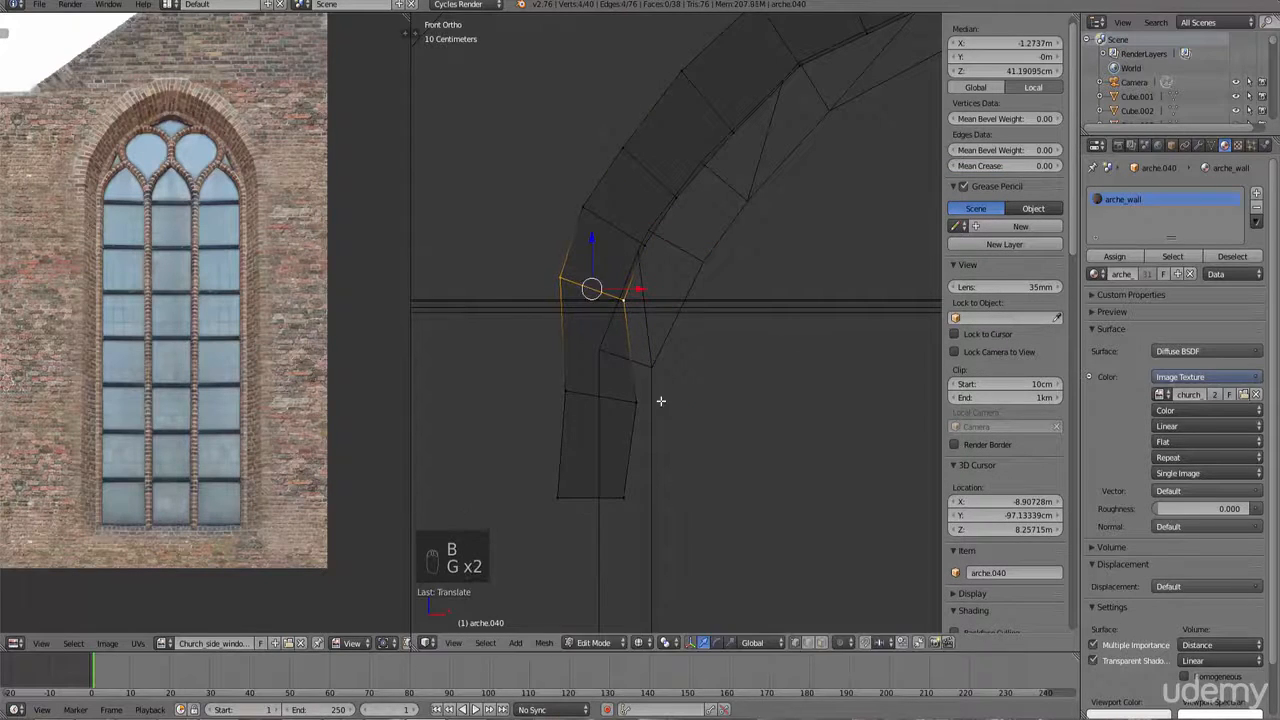
Step: Select the next lower row of arch vertices and move it along the window's side
right_click(649, 403)
key("b")
left_click_drag(663, 424, 541, 372)
key("g")
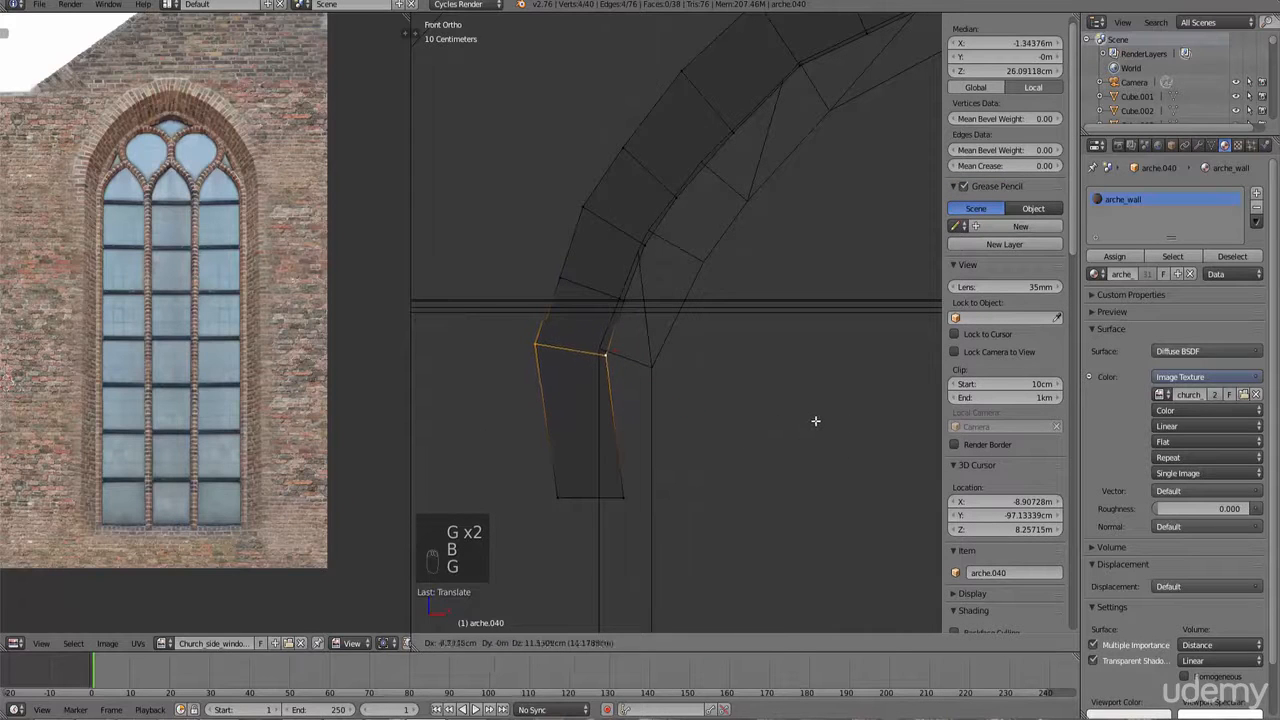
left_click(814, 423)
Step: Select the arch's bottom vertices and move them up to shorten the leg
key("b")
right_click(623, 497)
right_click(624, 498)
key("b")
left_click_drag(641, 517, 545, 480)
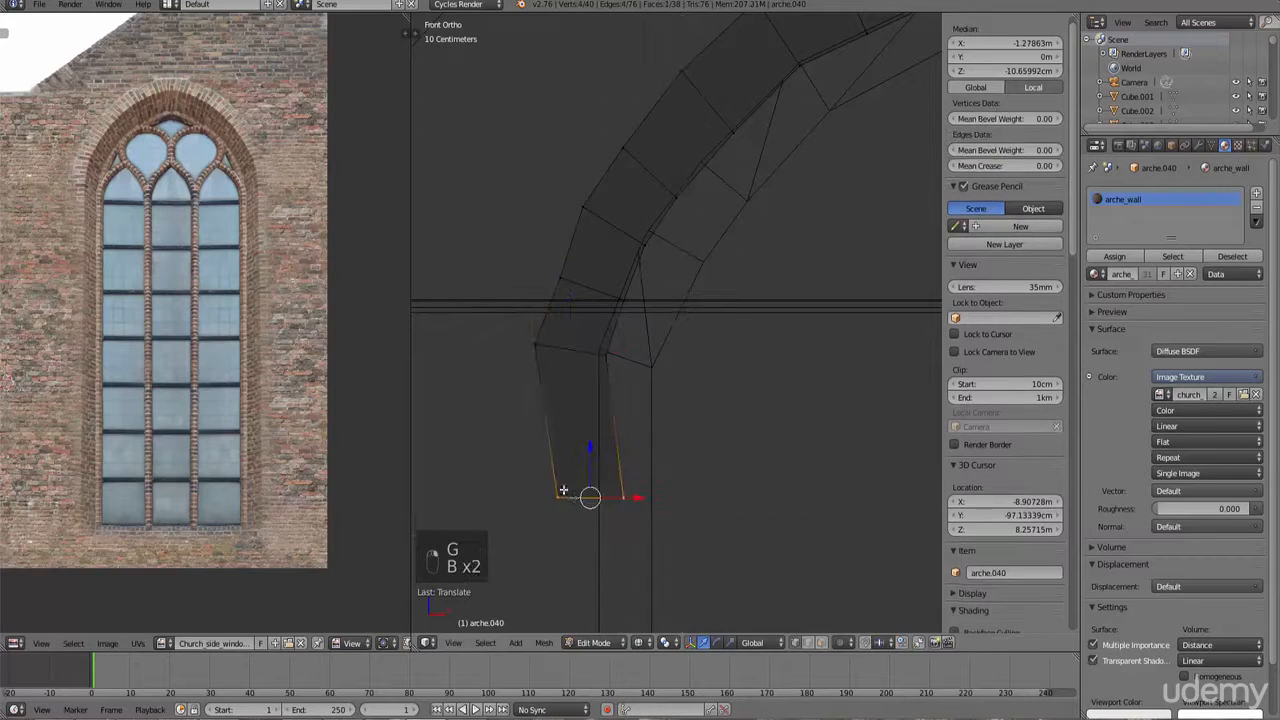
key("g")
left_click(551, 448)
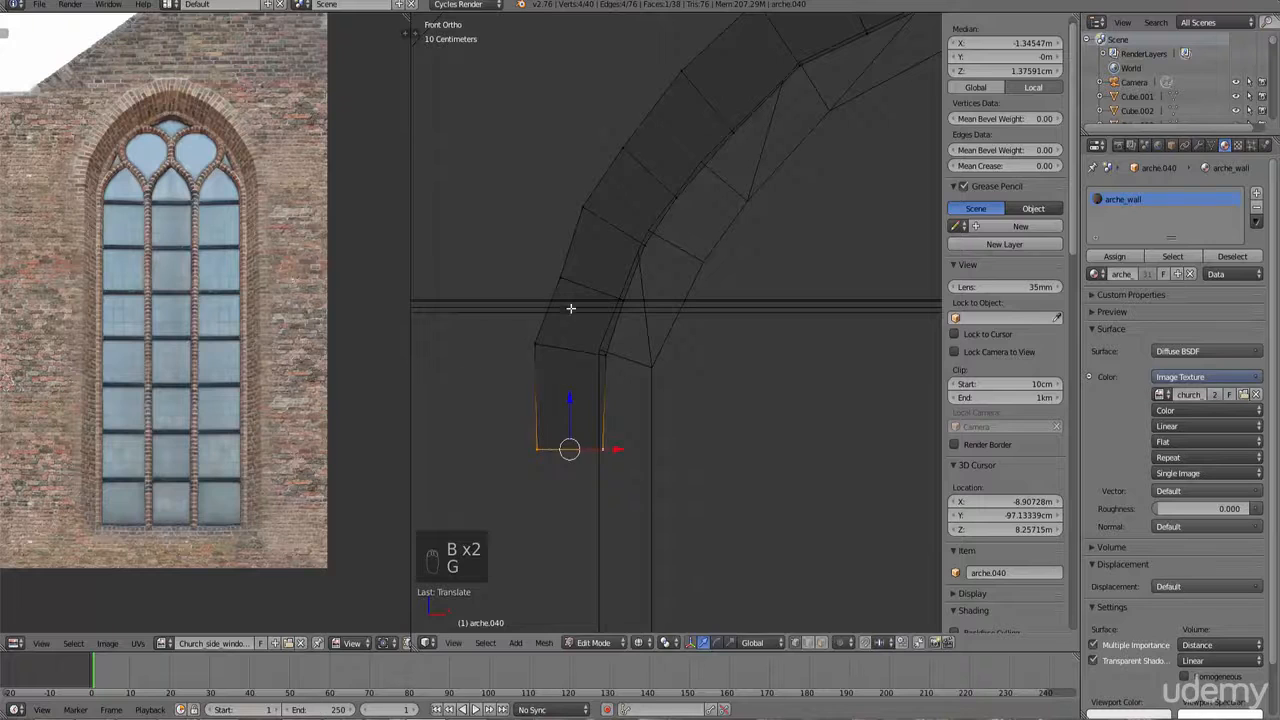
Step: Select the vertex pair at the arch's shoulder and move it to smooth the curve
right_click(568, 290)
key("b")
left_click_drag(579, 295, 540, 261)
key("g")
left_click(683, 350)
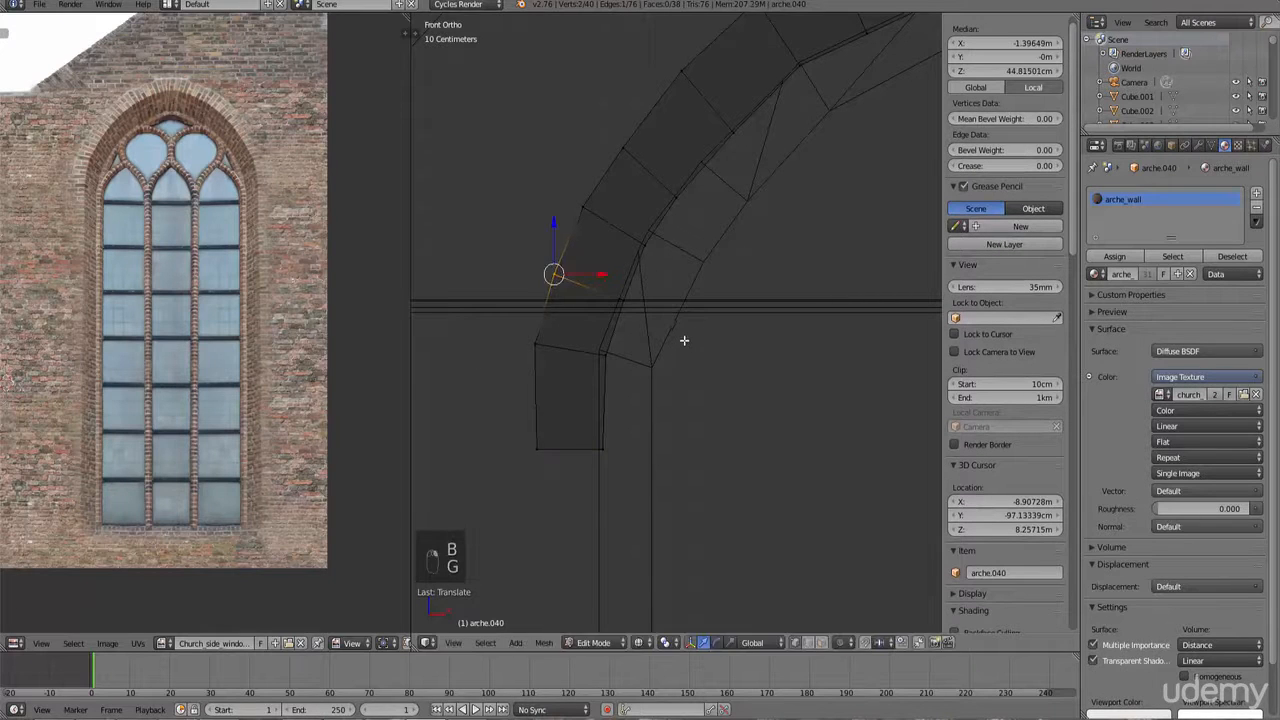
Step: Switch the viewport to textured display and leave Edit Mode to compare the arch with the window
scroll(683, 342, "down", 5)
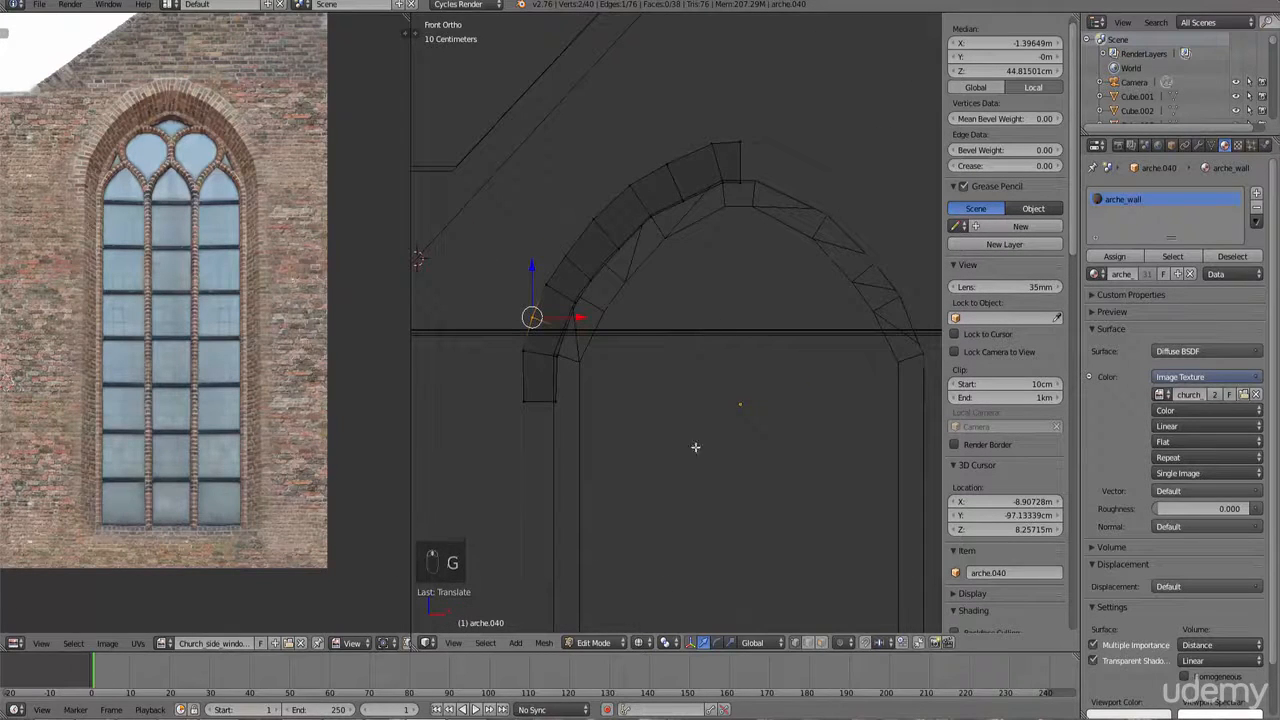
left_click(638, 642)
left_click(657, 585)
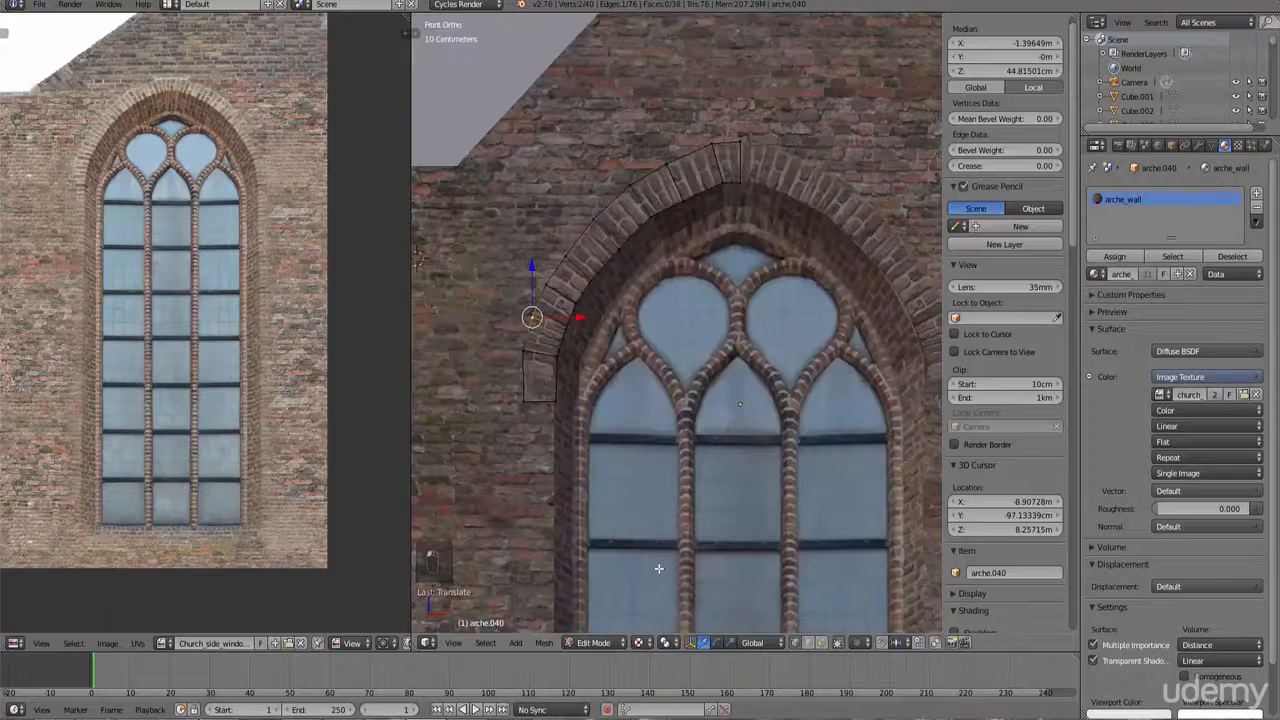
key("Tab")
scroll(714, 400, "down", 3)
scroll(714, 400, "up", 2)
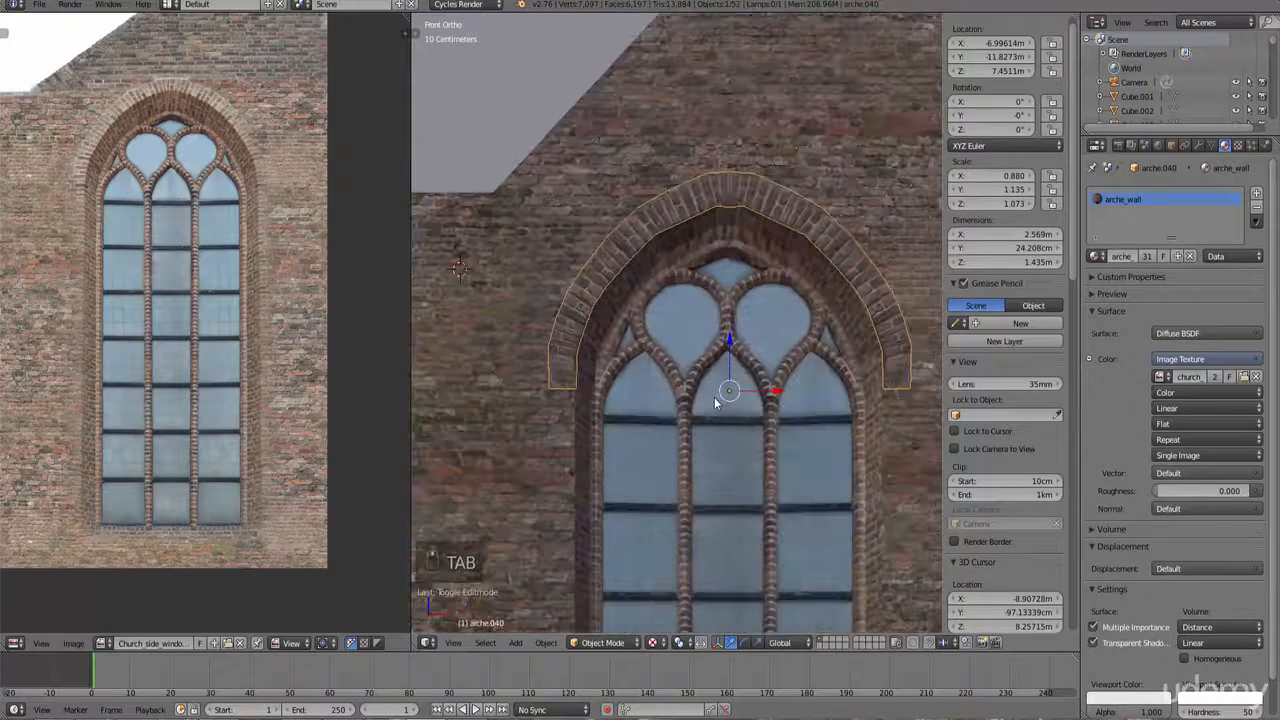
Step: Select all the arch's faces in wireframe and unwrap them with Project From View
key("Tab")
key("z")
key("b")
left_click_drag(745, 411, 567, 205)
key("u")
left_click(768, 411)
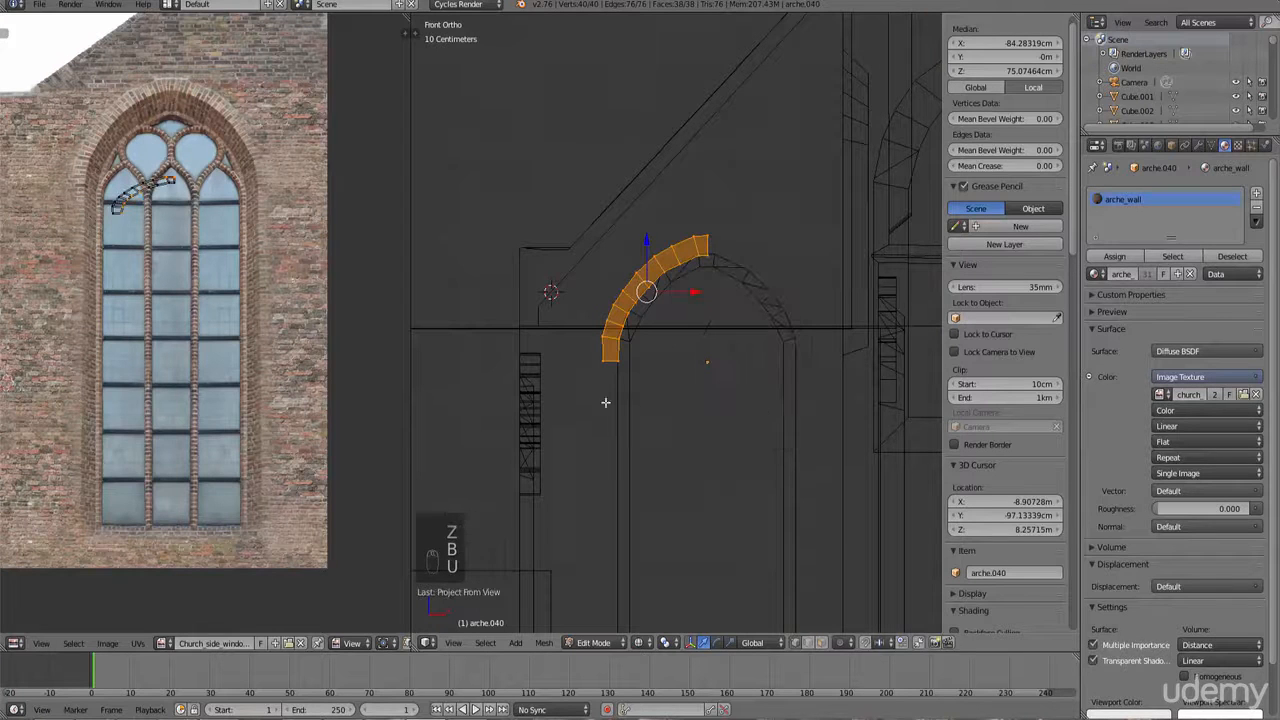
Step: Move the arch's UV island onto the brick arch around the window image and stretch it along Y
scroll(199, 318, "up", 1)
left_click_drag(84, 196, 79, 190)
middle_click_drag(210, 331, 206, 405)
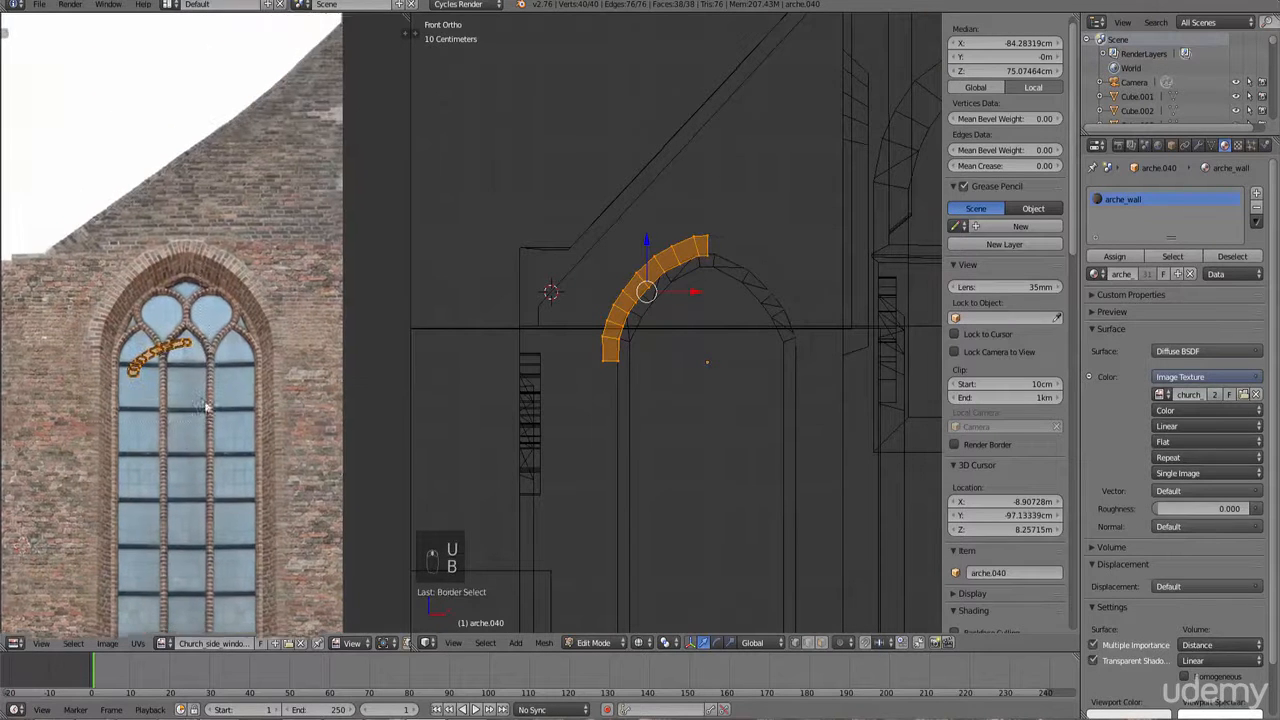
scroll(206, 402, "up", 2)
key("g")
left_click(181, 320)
key("s")
key("y")
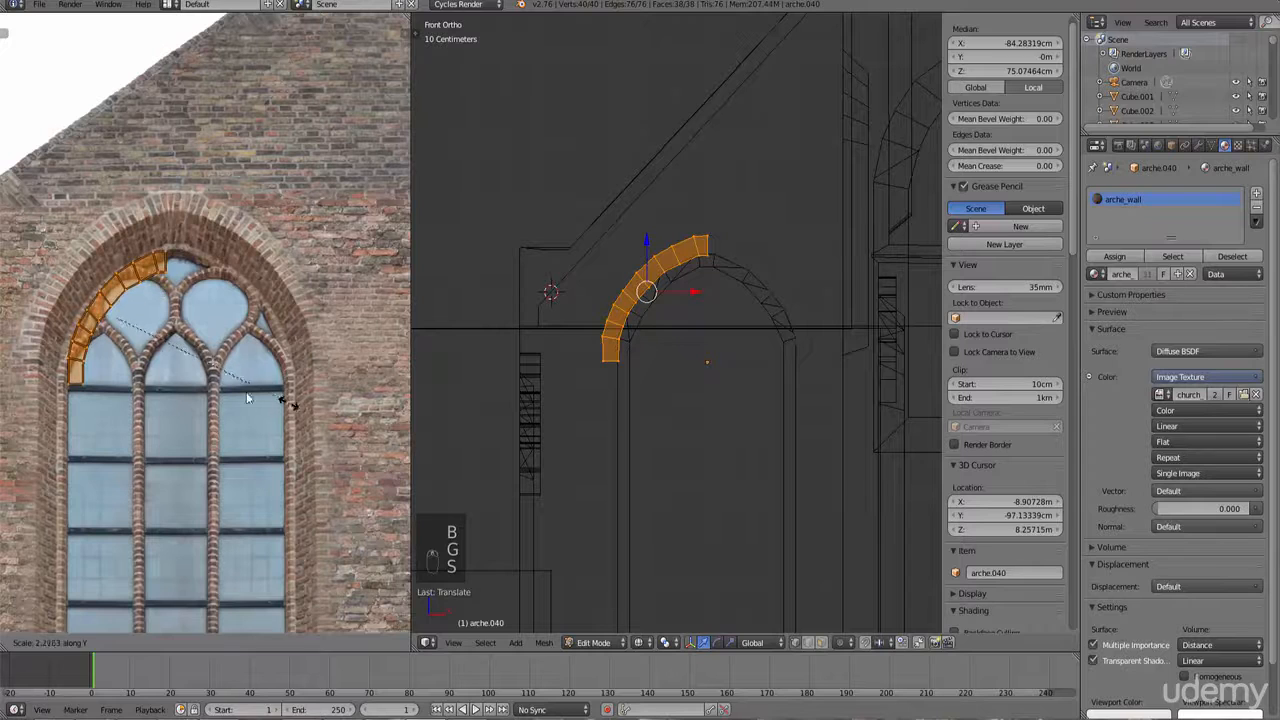
left_click(252, 395)
Step: Scale, reposition and stretch the arch UVs along X to fit the brick arch in the image
key("s")
left_click(227, 388)
key("g")
left_click(212, 349)
key("s")
key("x")
left_click(240, 353)
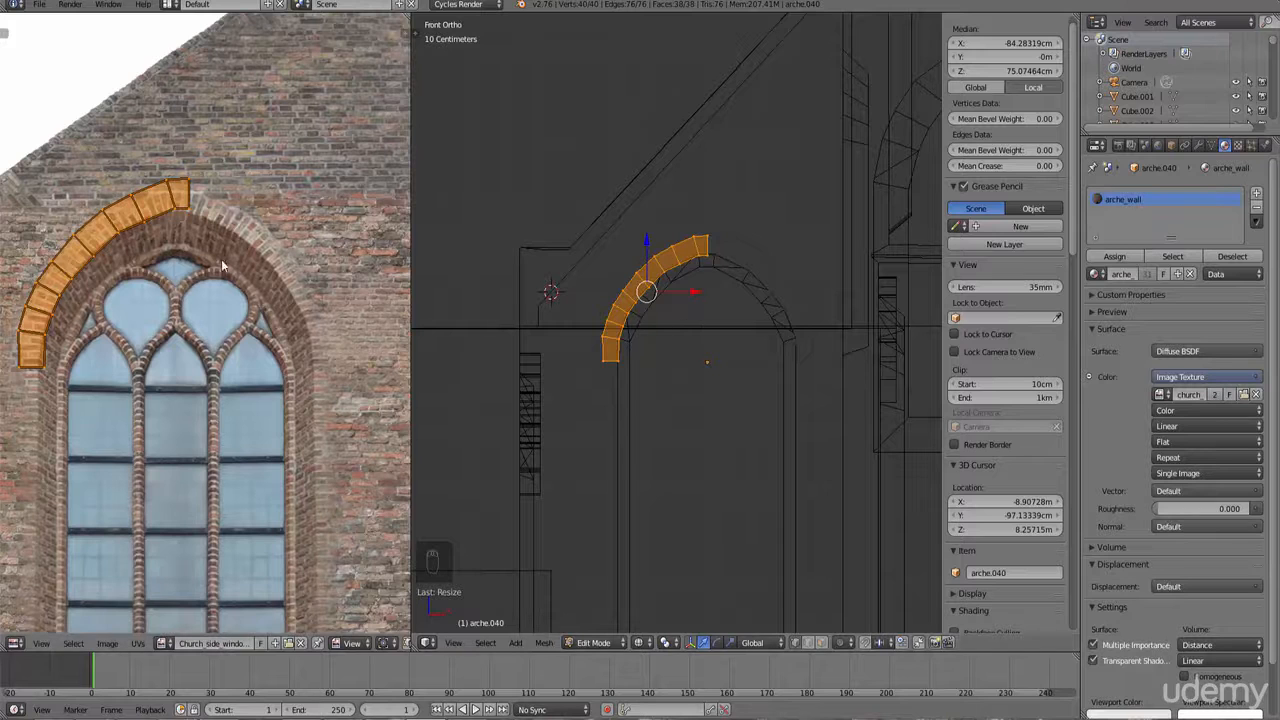
Step: Leave Edit Mode, remove the arch's material slot and assign it the front_side_window material instead
key("Tab")
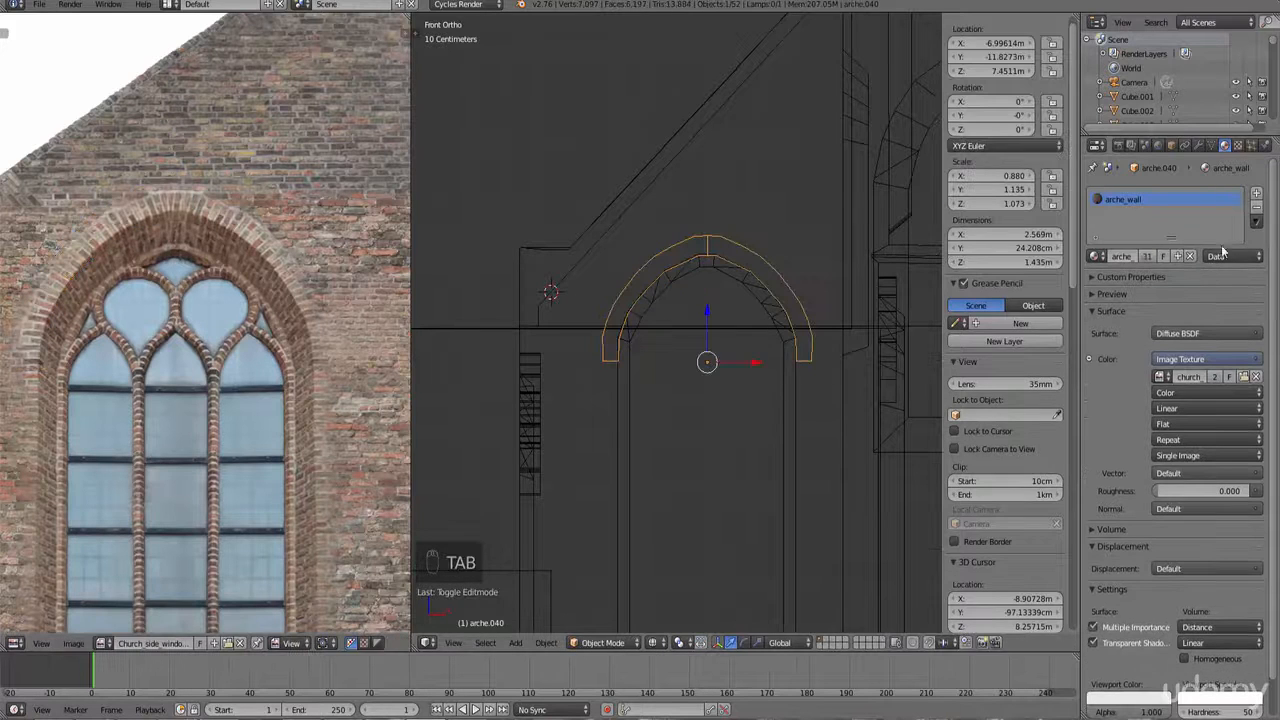
left_click(1257, 206)
right_click(789, 364)
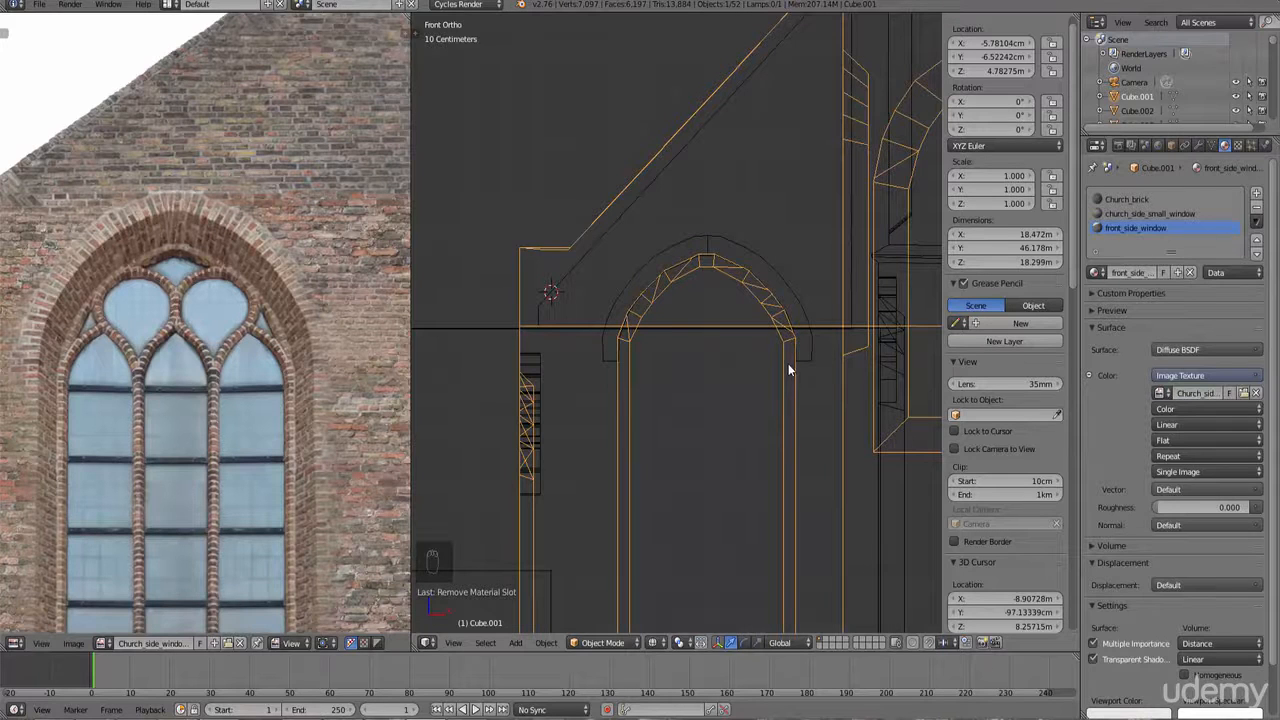
right_click(760, 266)
left_click(1097, 256)
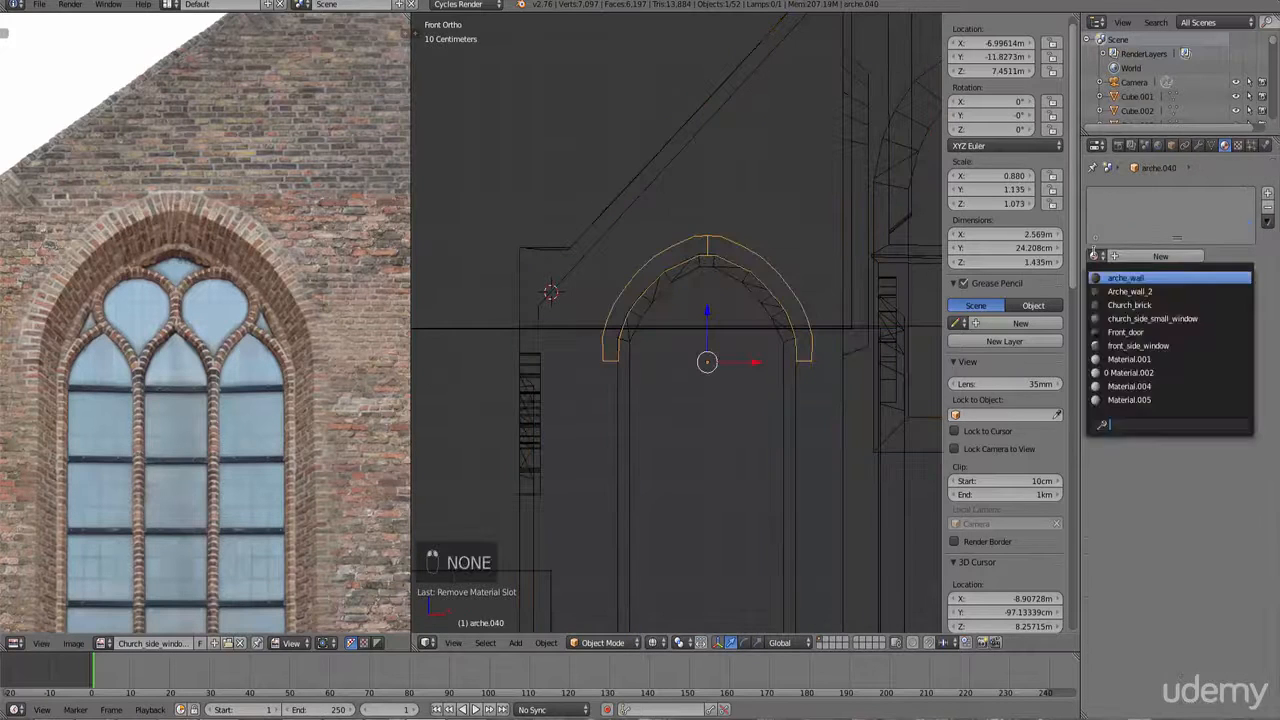
type("fro")
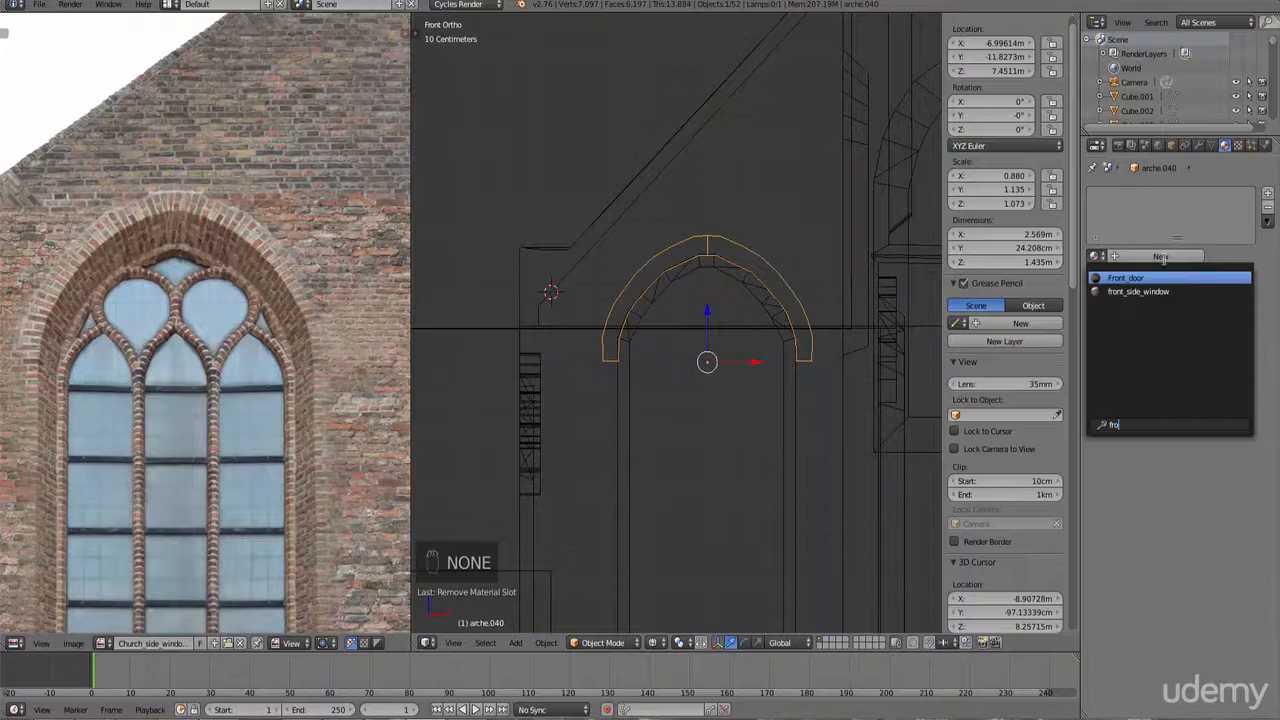
left_click(1138, 291)
Step: Return to Edit Mode and scale the arch's UV island down to match the brick arch in the window image
key("Tab")
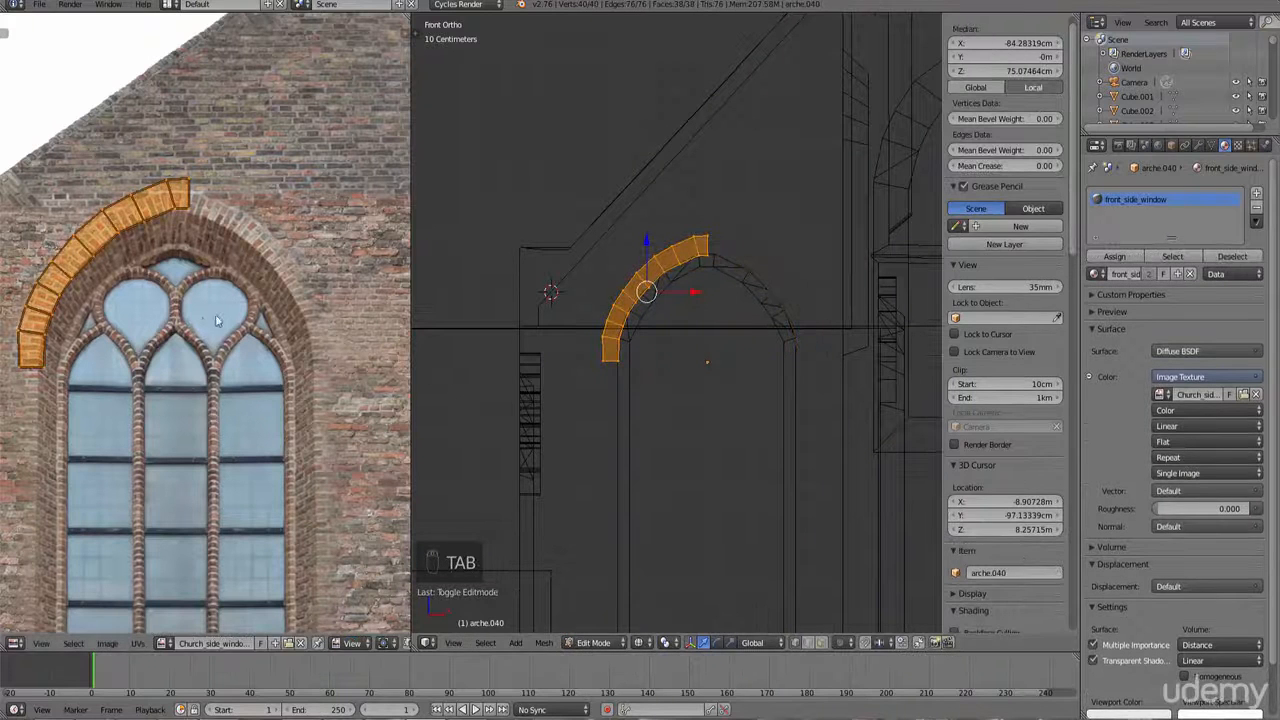
key("s")
left_click(206, 316)
middle_click_drag(206, 316, 277, 322)
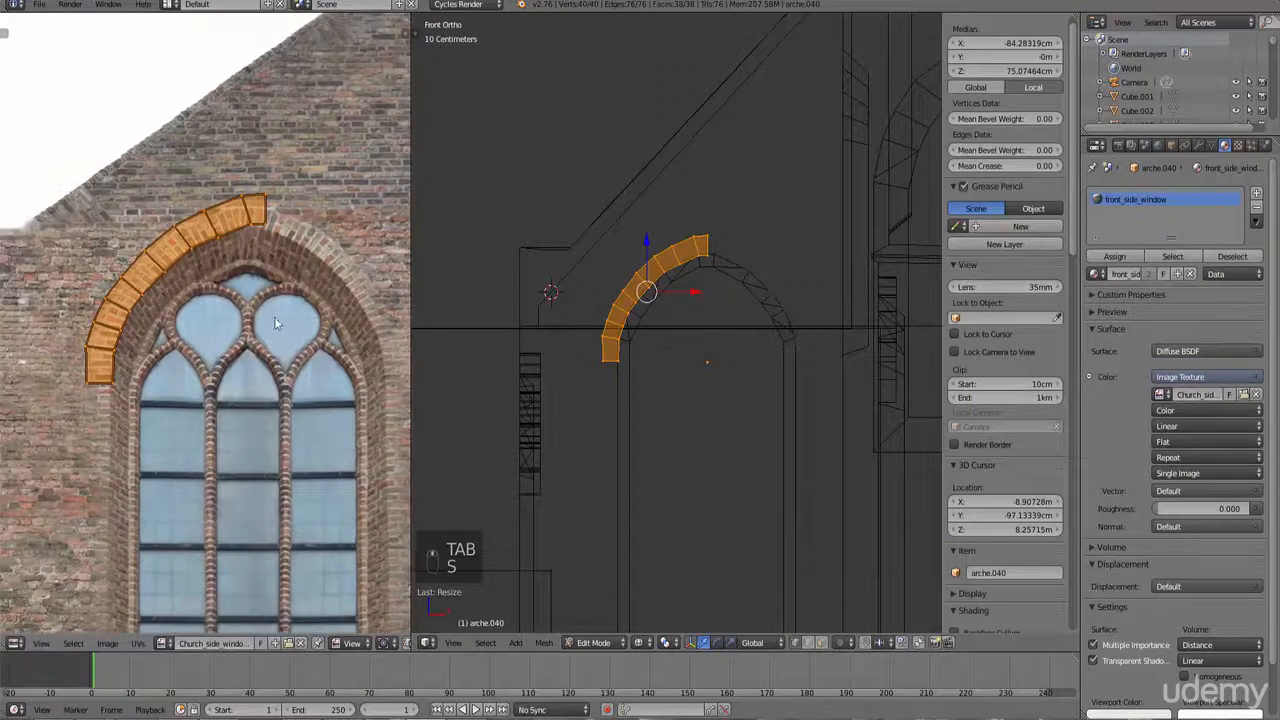
scroll(290, 213, "up", 2)
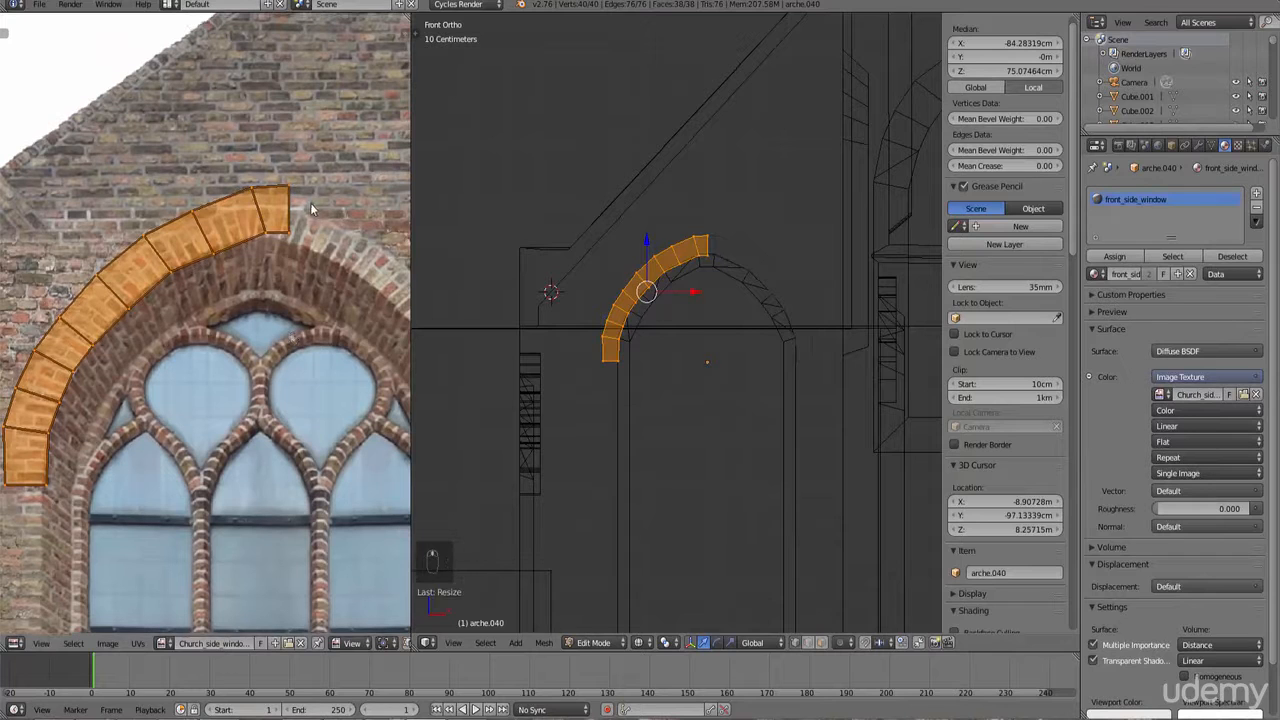
Step: Move and rotate the arch's UV faces so they follow the brick arch around the window image
key("a")
left_click_drag(225, 150, 226, 152)
key("g")
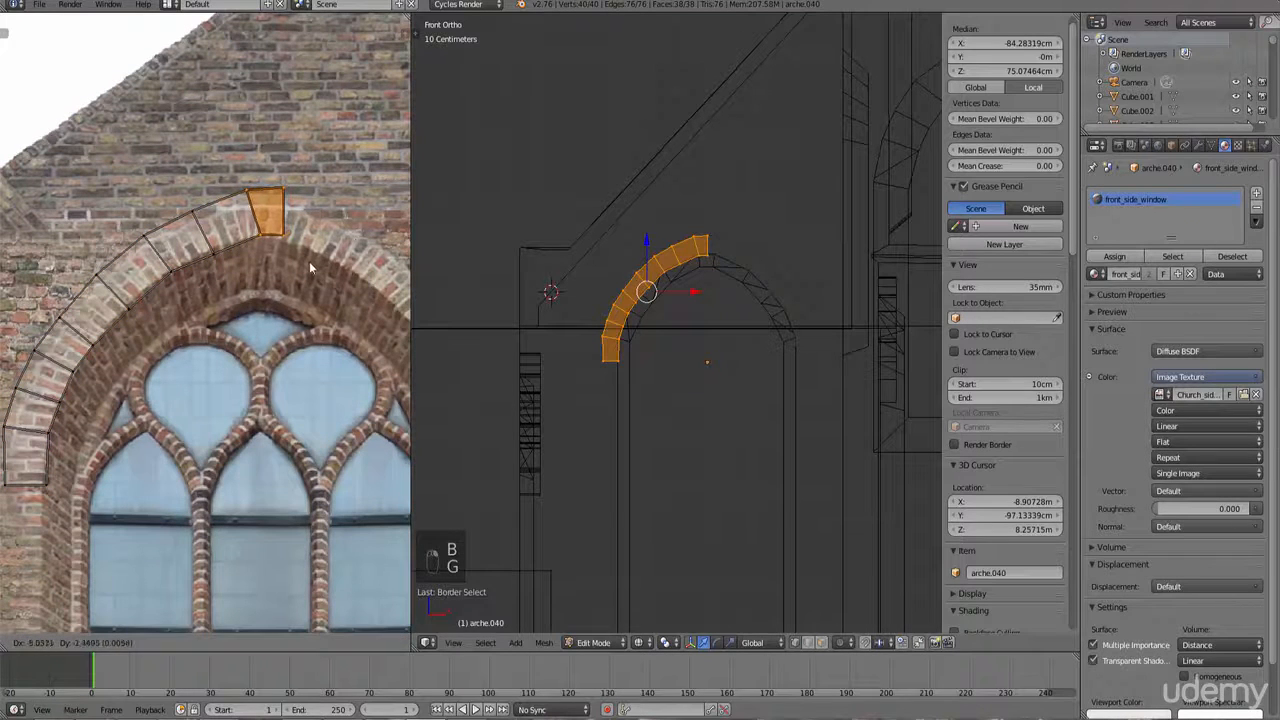
left_click(305, 195)
key("g")
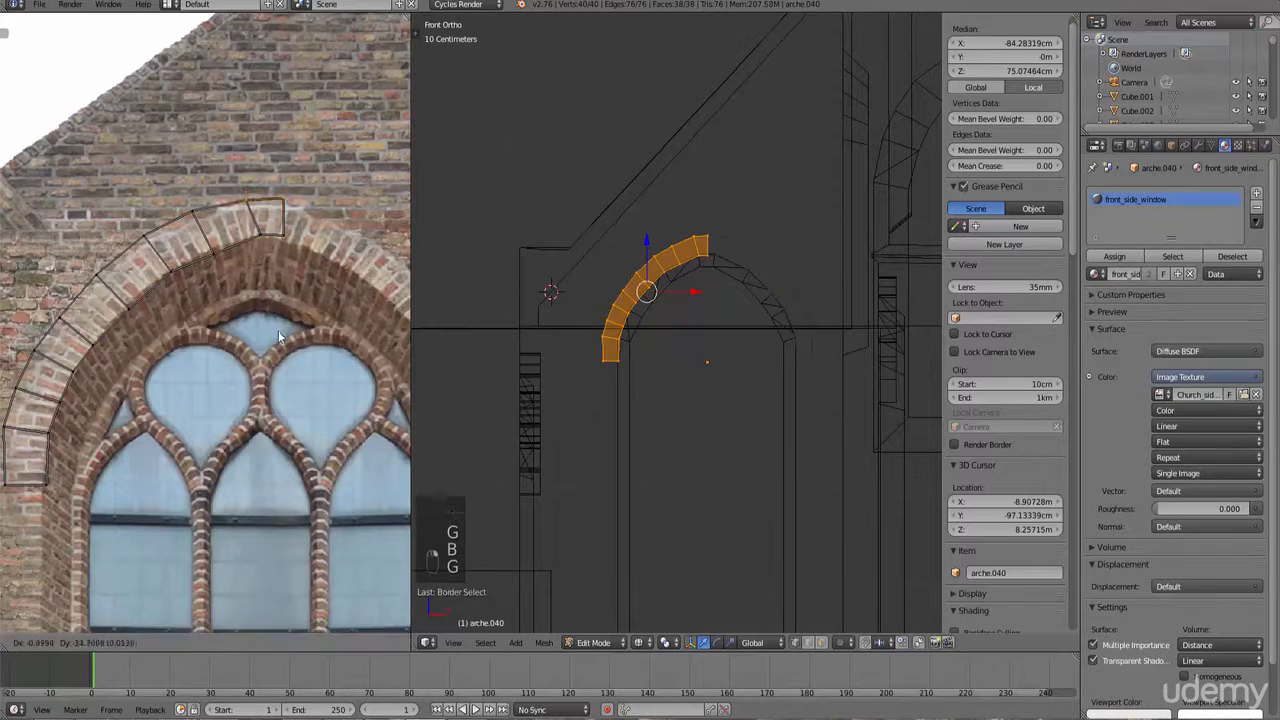
left_click(290, 312)
key("r")
left_click(225, 262)
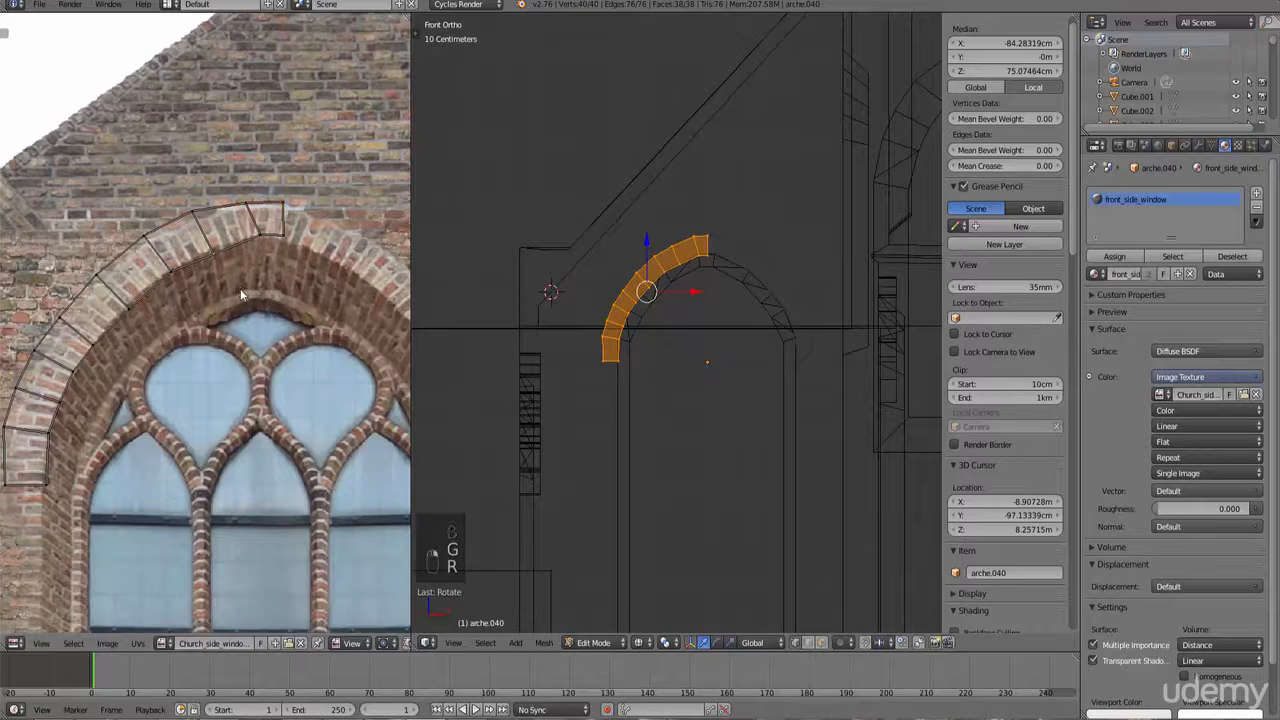
left_click_drag(209, 250, 211, 252)
key("g")
left_click(242, 290)
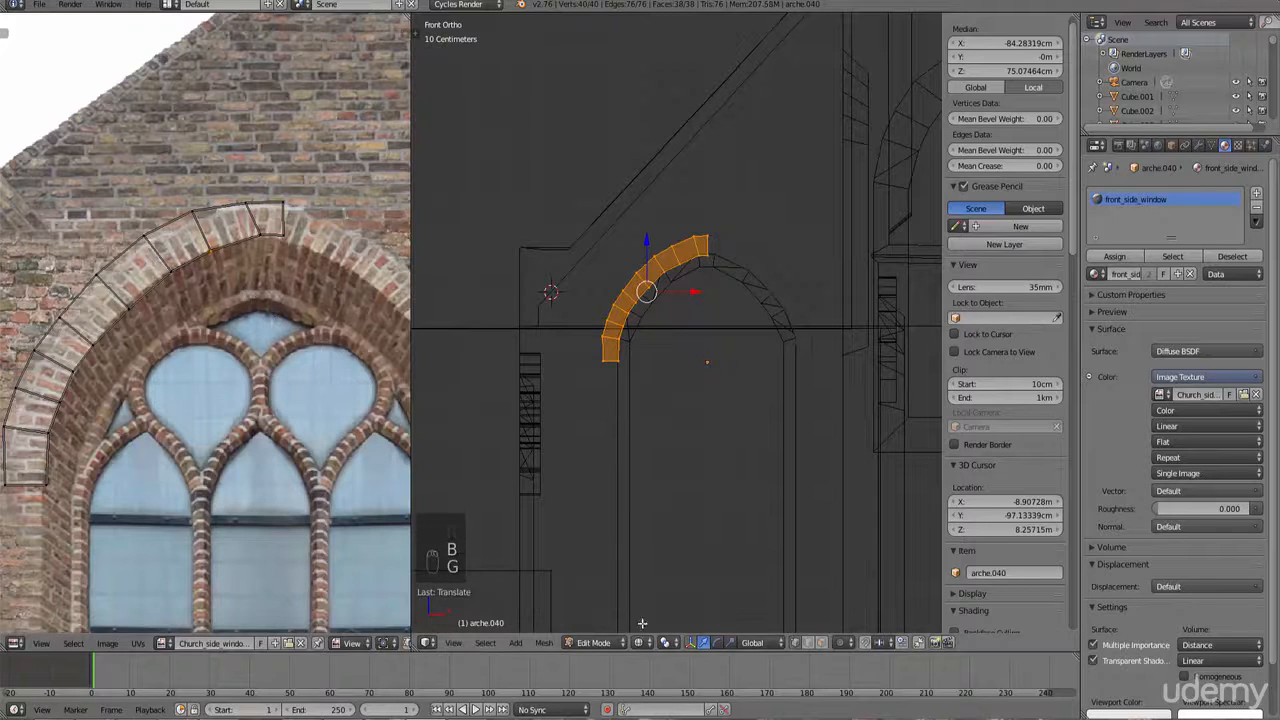
Step: Switch the viewport to rendered display to preview the arch's texture
left_click(638, 642)
left_click(668, 621)
scroll(656, 457, "up", 8)
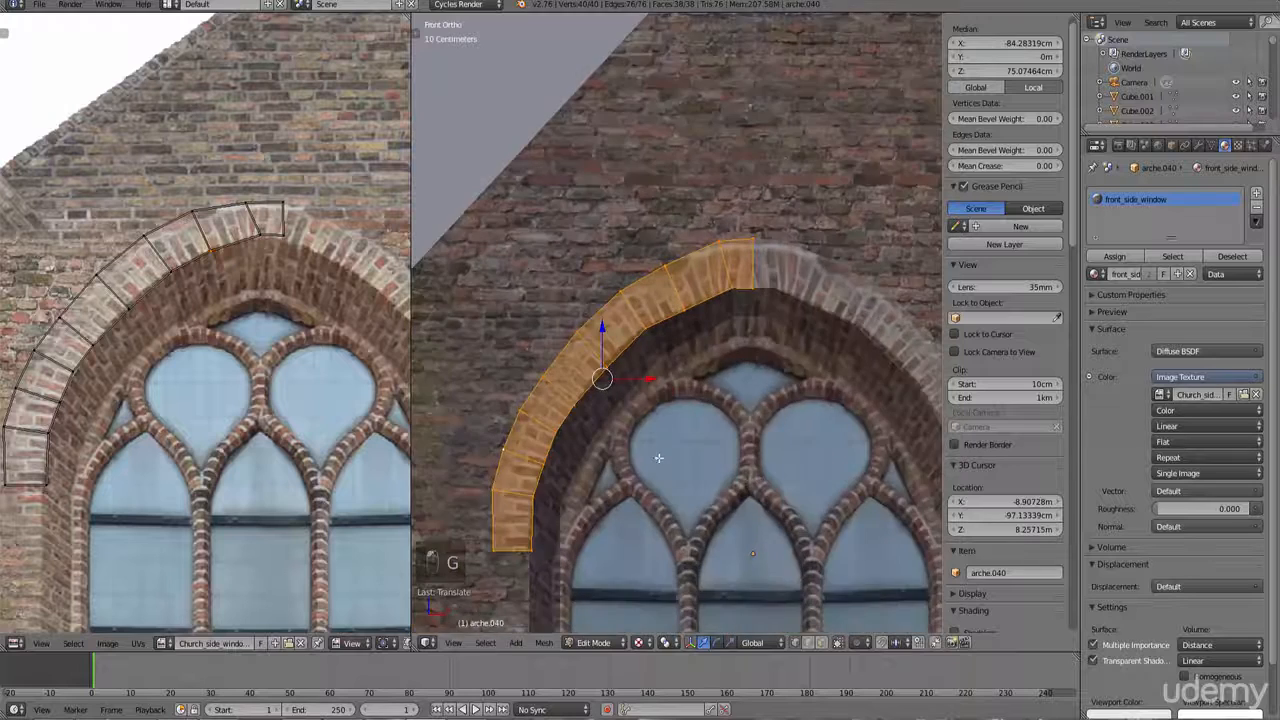
scroll(170, 185, "up", 2)
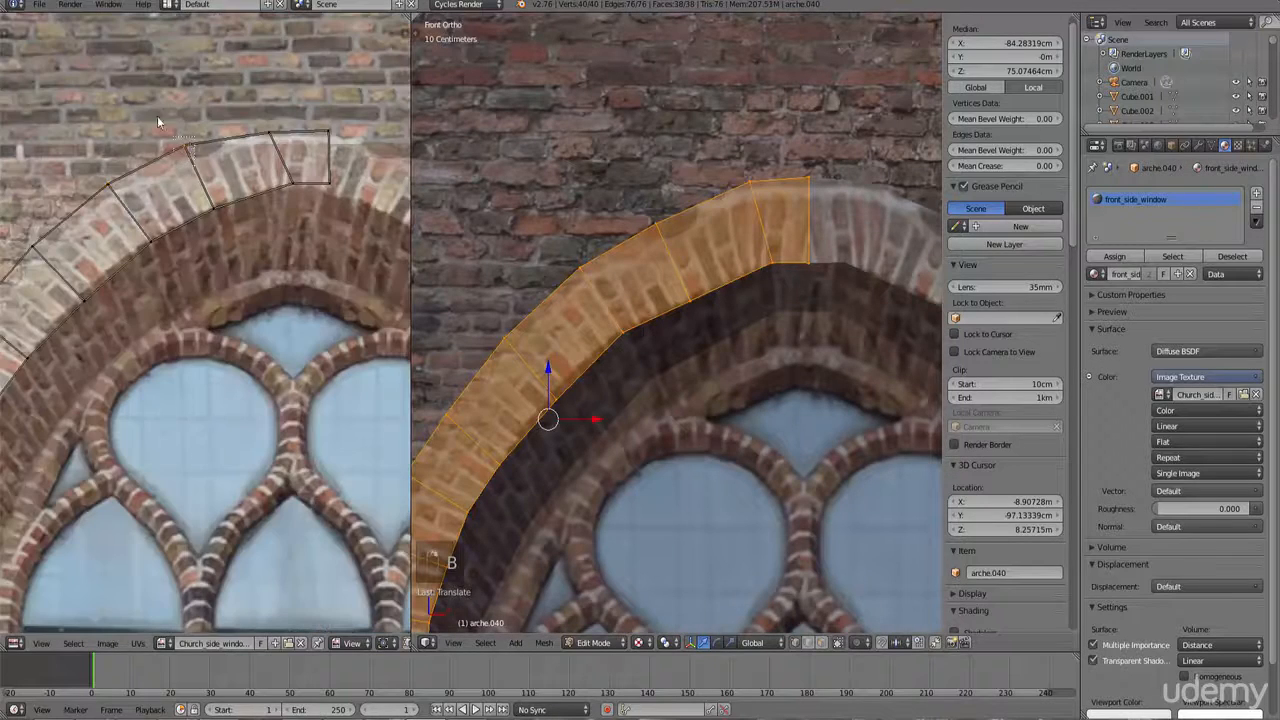
Step: Box-select and move UV vertices along the arch's upper curve to line up with the brick arch in the image
left_click_drag(157, 116, 155, 113)
key("g")
left_click(290, 312)
key("b")
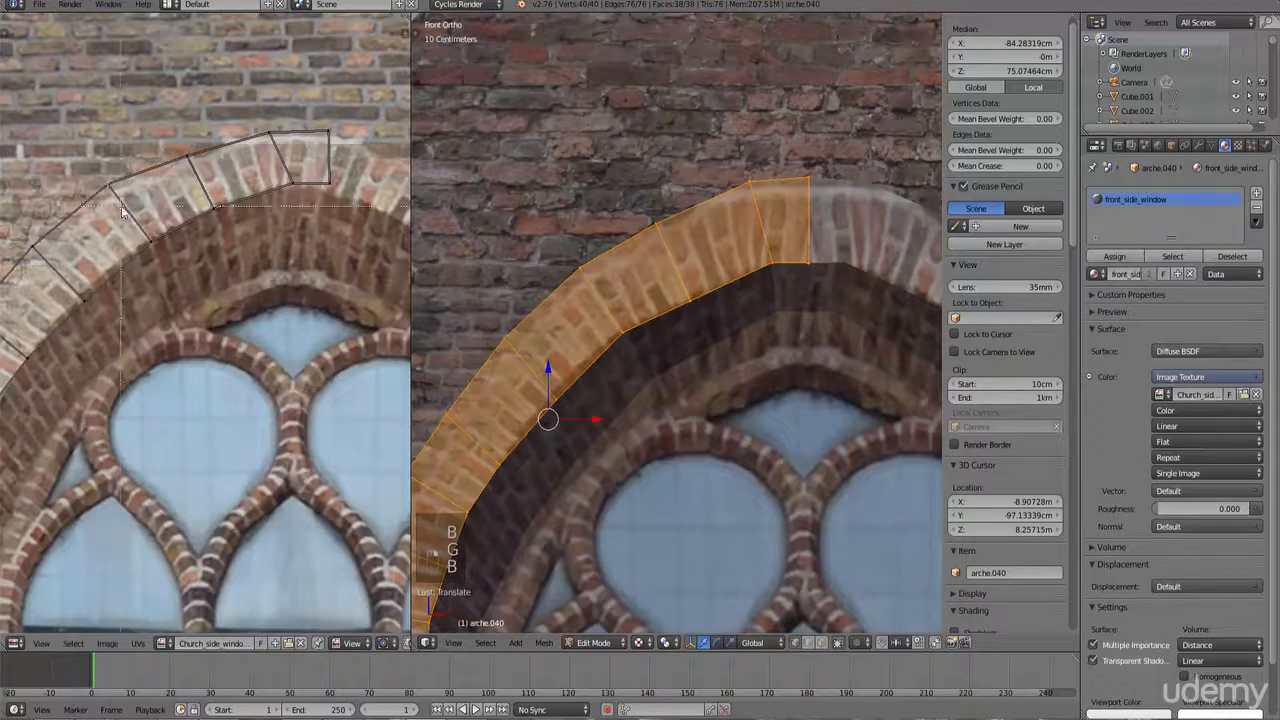
left_click_drag(121, 205, 86, 156)
key("g")
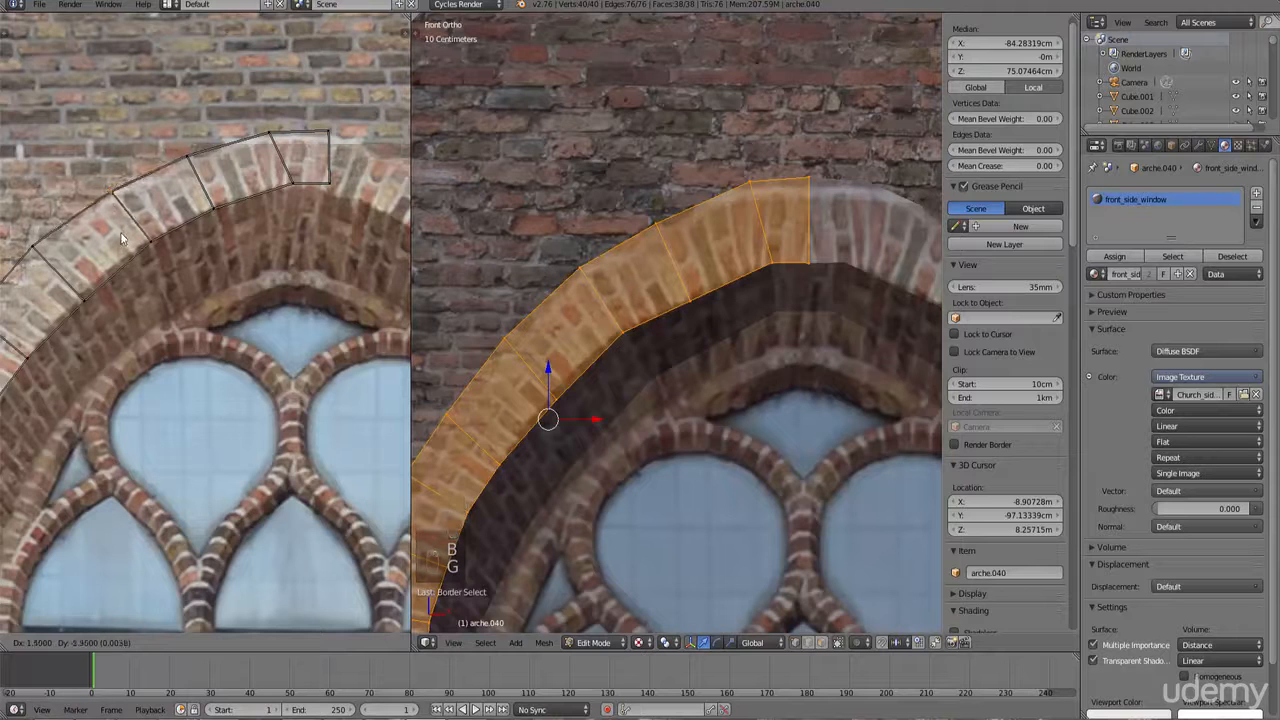
left_click(112, 222)
middle_click_drag(45, 241, 124, 241)
key("b")
left_click_drag(137, 260, 71, 208)
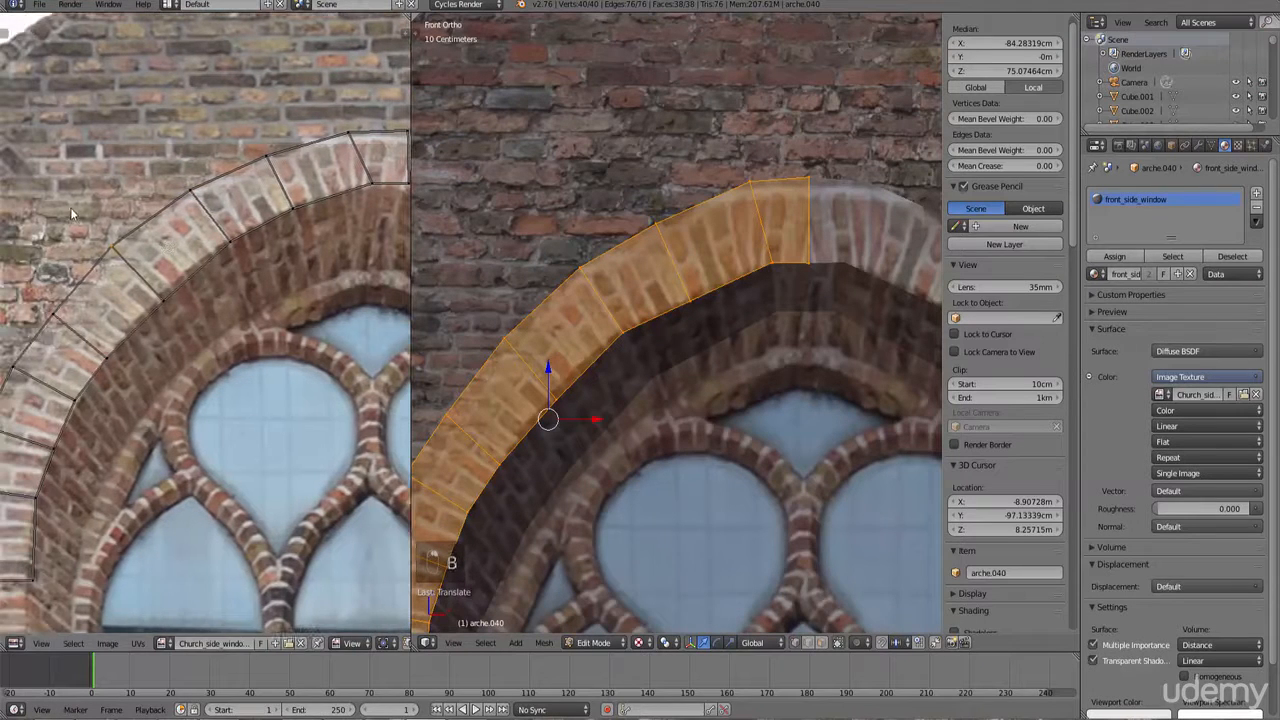
key("g")
left_click(109, 245)
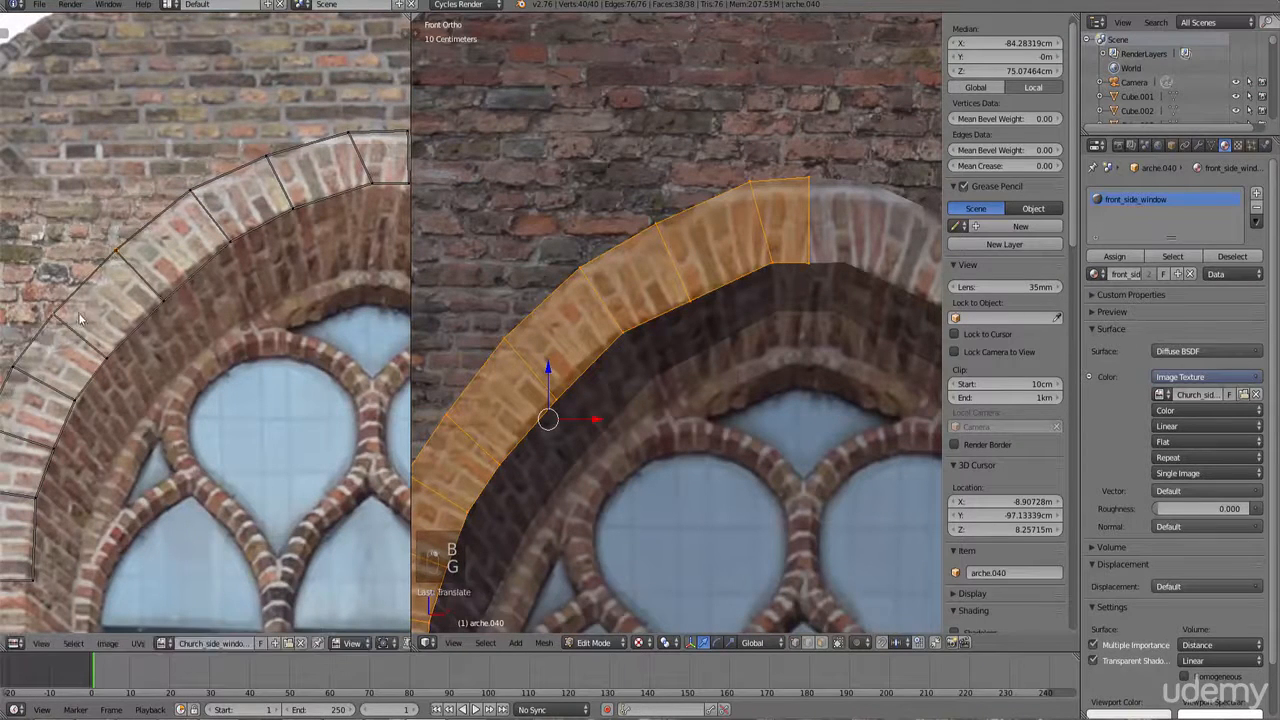
Step: Box-select and move the UV vertices on the arch's lower left side onto the brick arch's edges
key("b")
left_click_drag(79, 335, 36, 298)
key("g")
left_click(58, 336)
middle_click_drag(88, 384, 234, 327)
key("b")
left_click_drag(182, 355, 126, 293)
key("g")
left_click(139, 301)
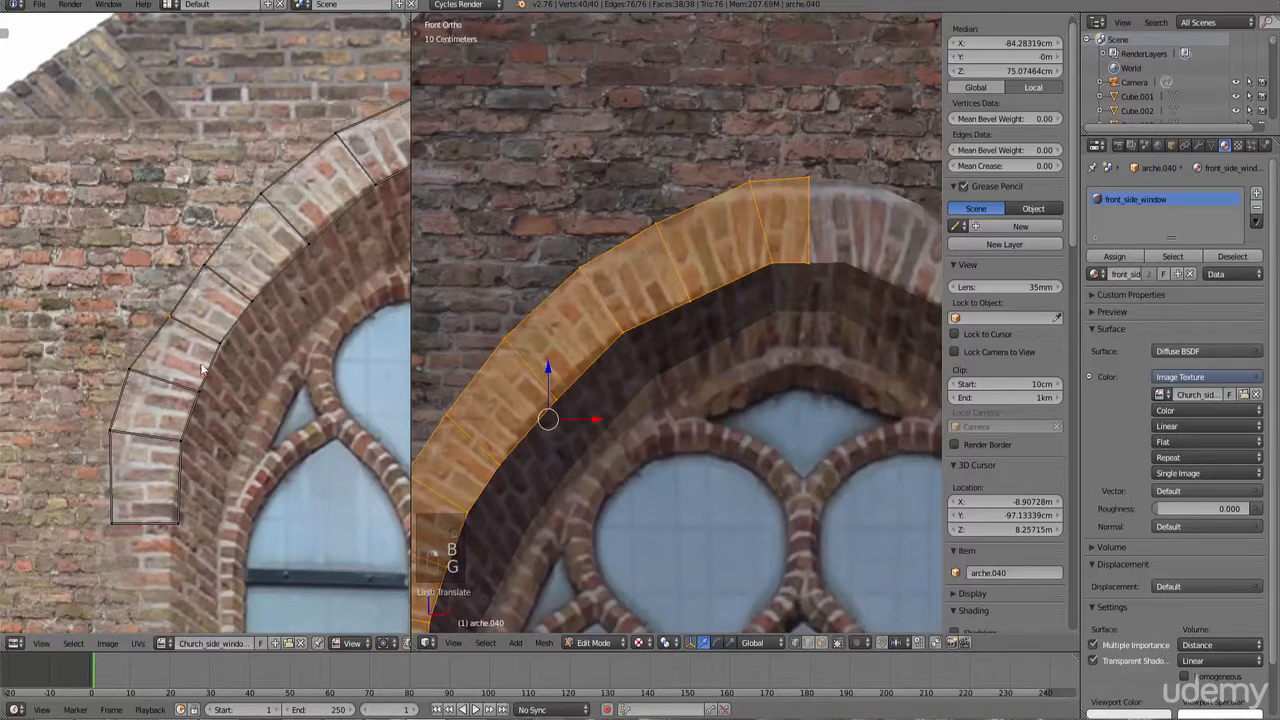
key("b")
left_click_drag(143, 443, 96, 355)
key("g")
left_click(165, 376)
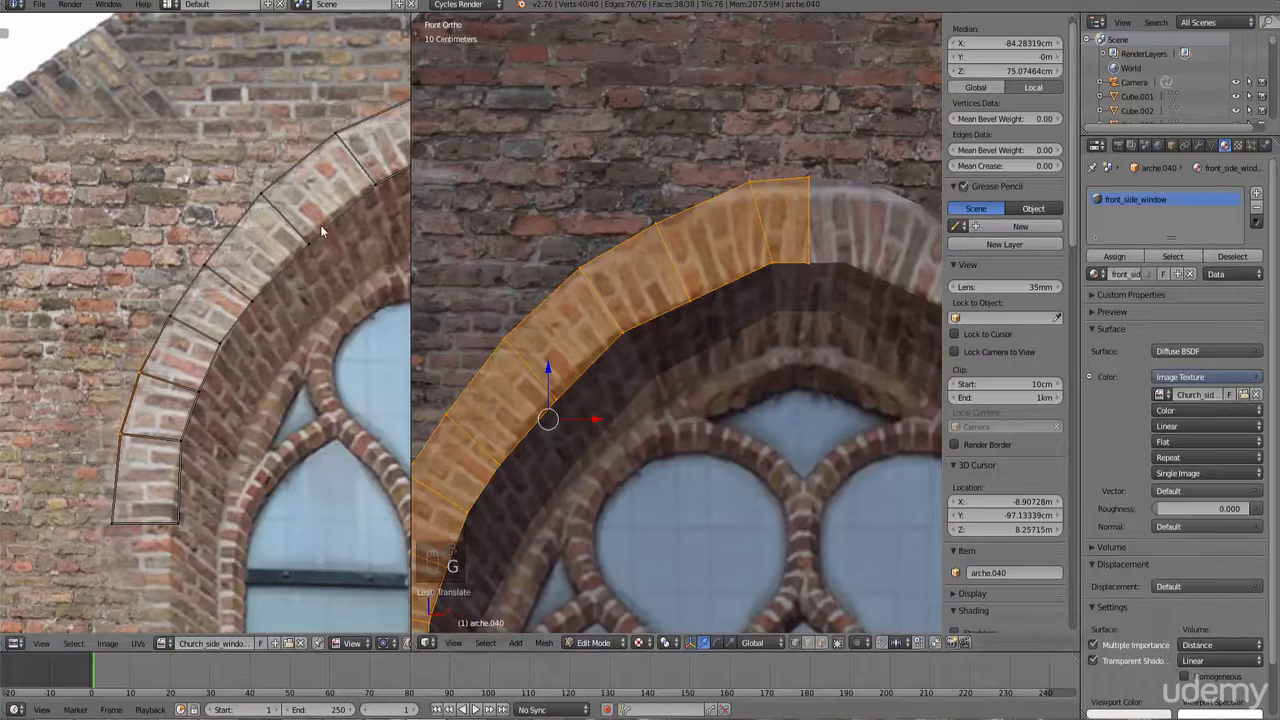
Step: Adjust the UV vertices near the arch's top so the faces sit on the image's brick arch
middle_click_drag(320, 230, 188, 310)
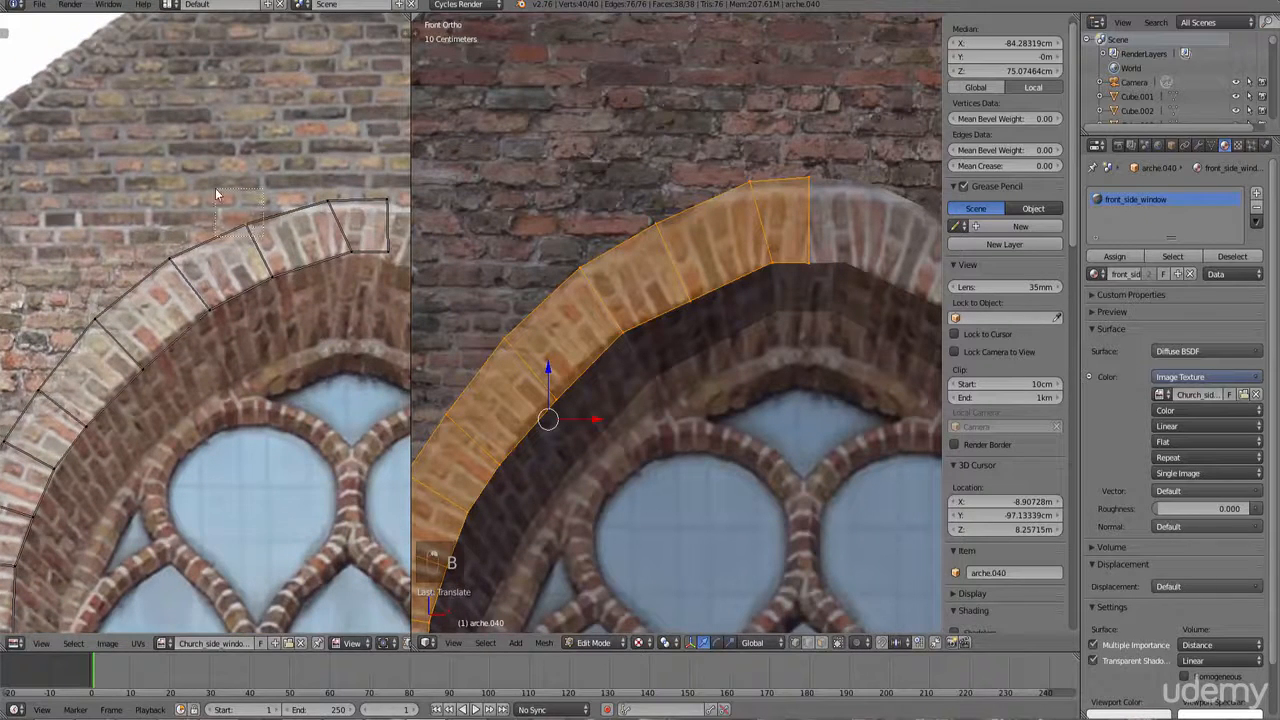
left_click_drag(215, 188, 214, 186)
key("g")
left_click(241, 230)
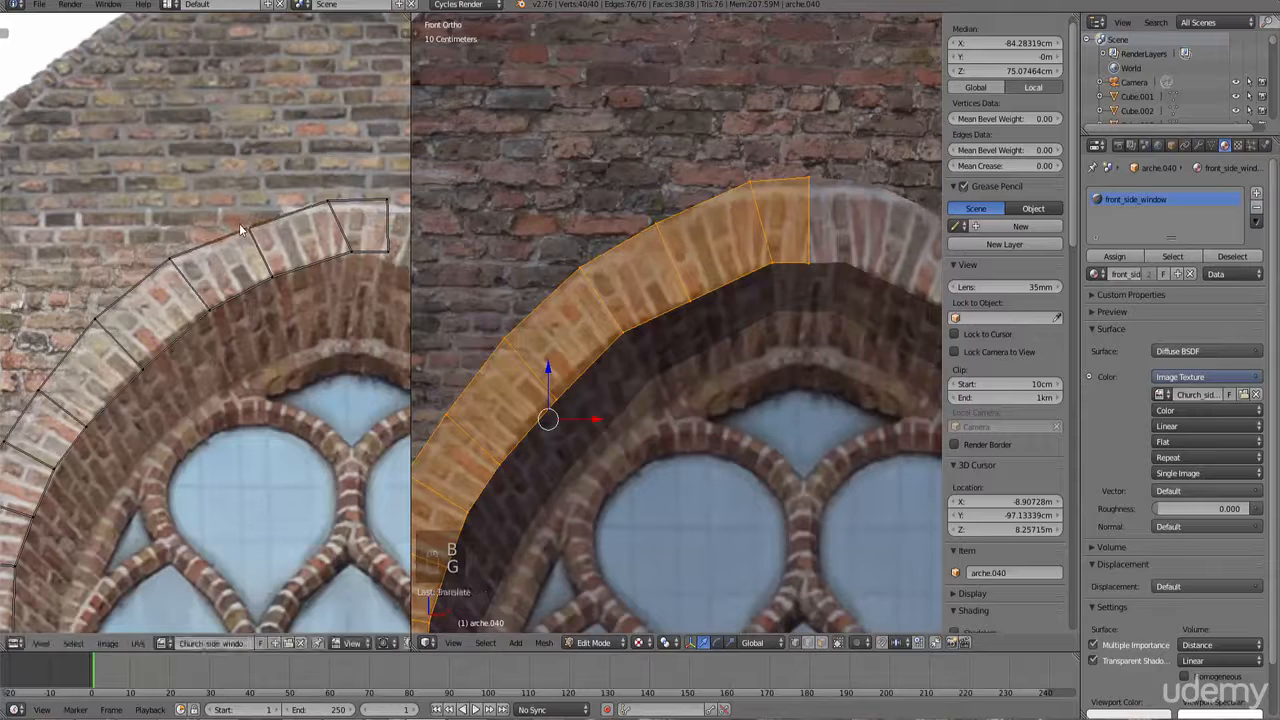
key("g")
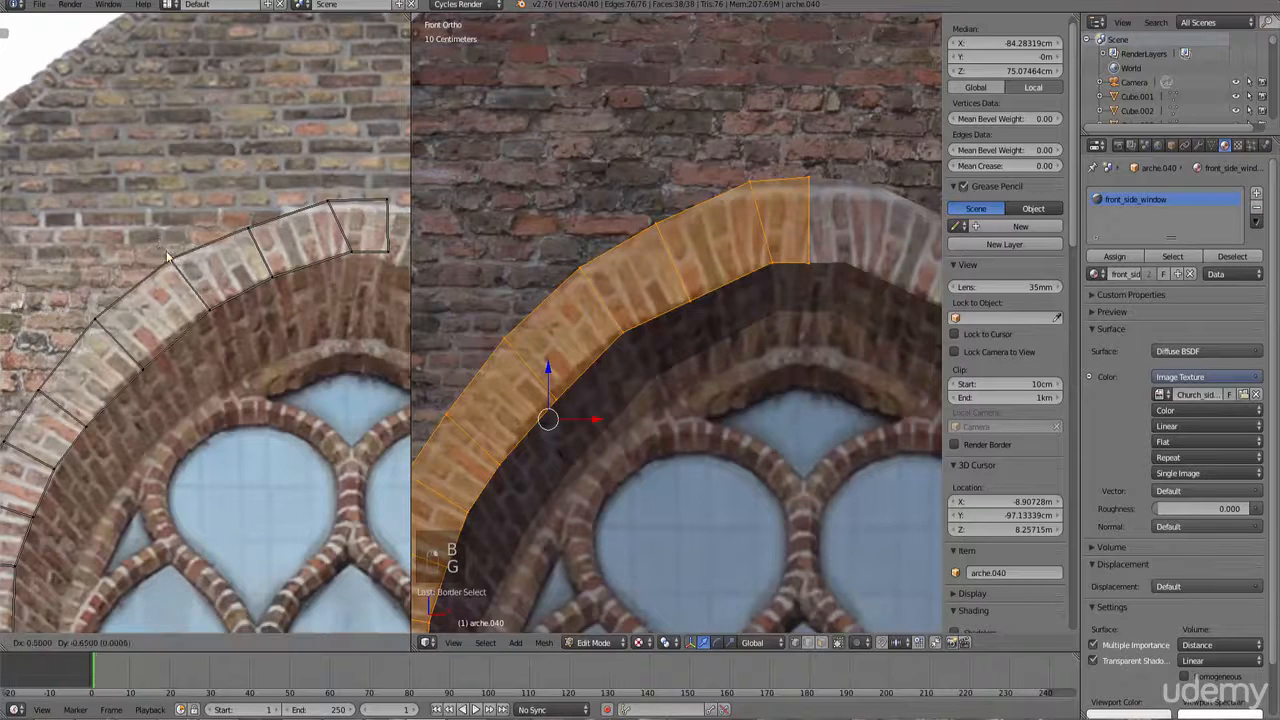
left_click(174, 265)
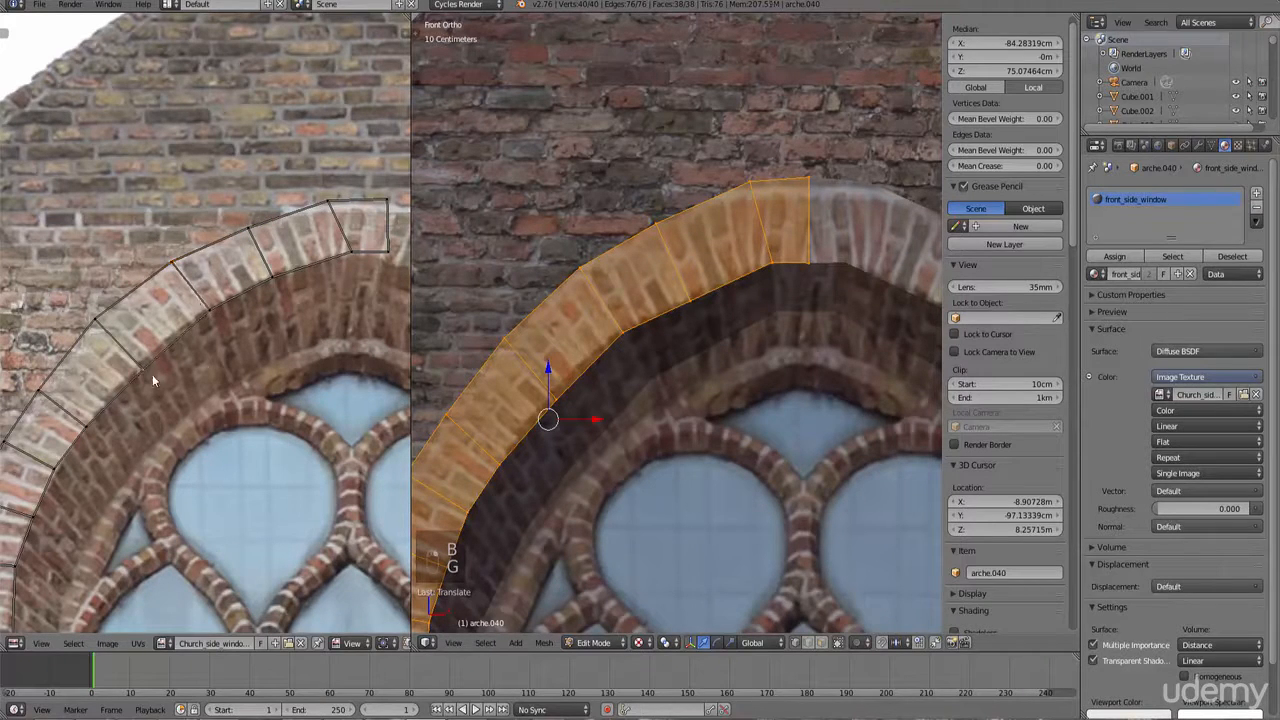
key("b")
left_click_drag(152, 374, 168, 371)
key("g")
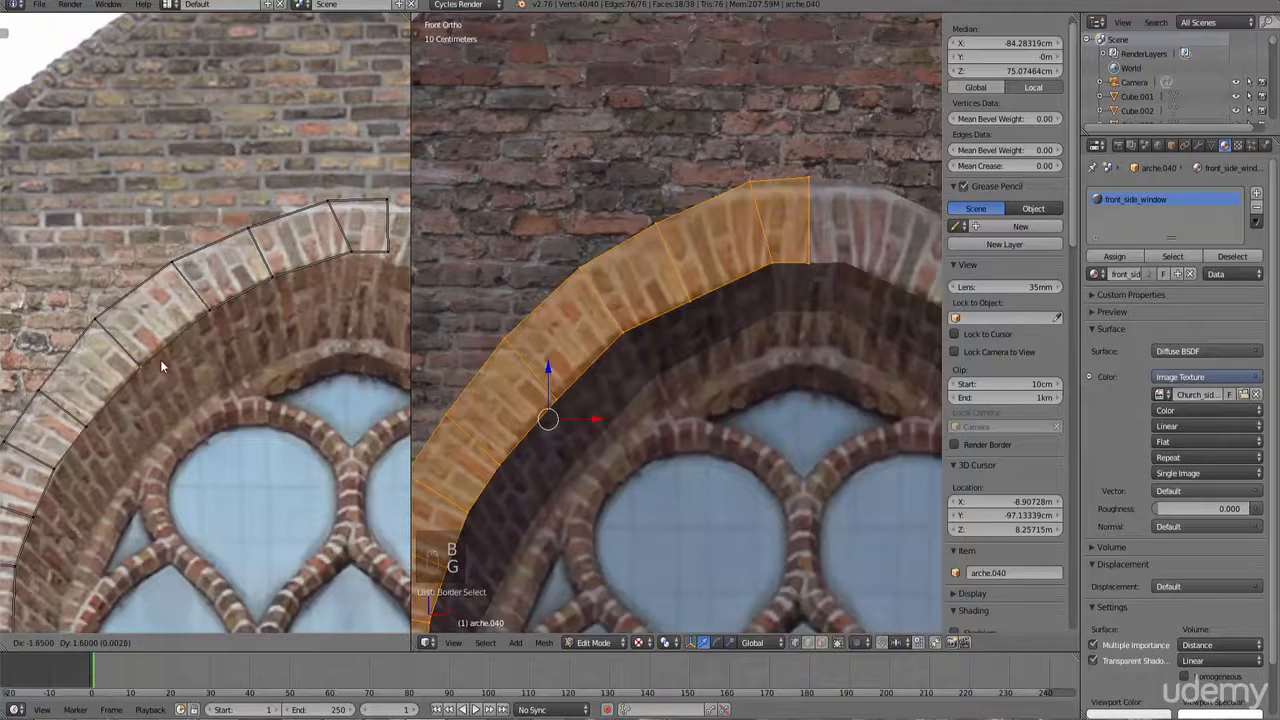
left_click(160, 359)
Step: Leave Edit Mode and inspect the textured arch in the viewport
key("Tab")
scroll(624, 388, "down", 4)
key("a")
key("a")
key("a")
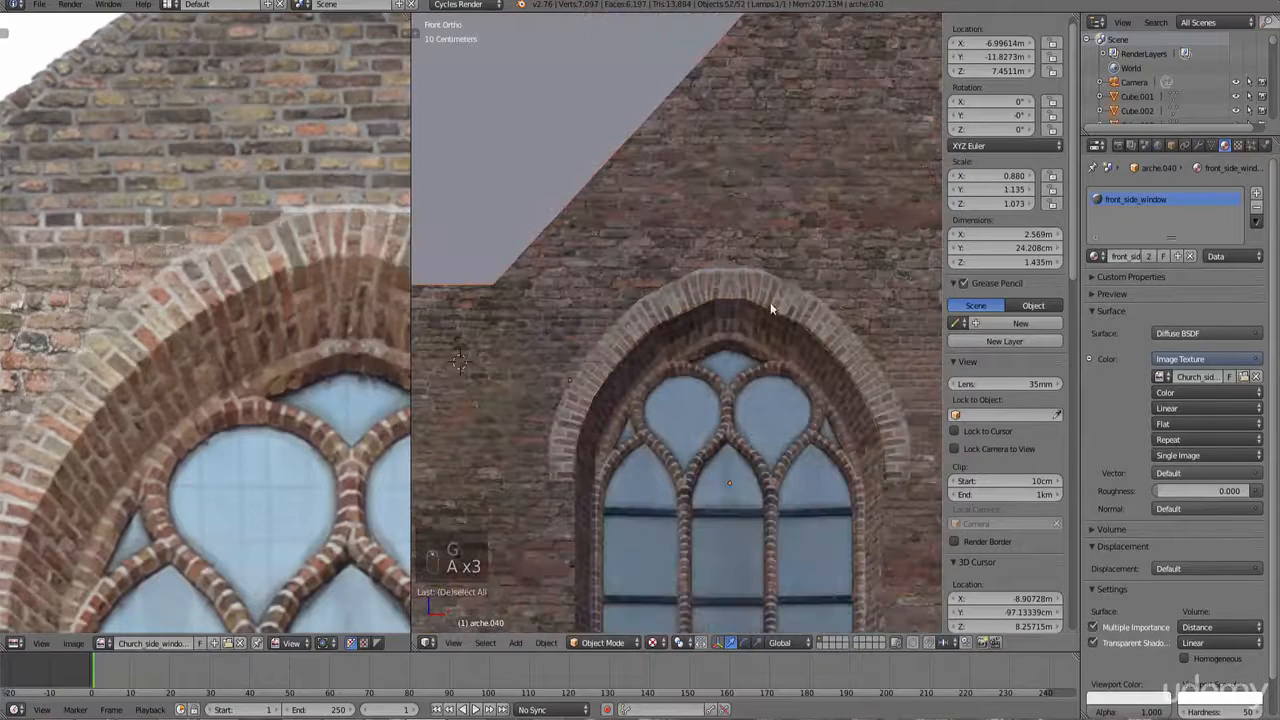
Step: Re-enter Edit Mode and refine the top UV faces' vertices to match the brick arch's keystone
key("Tab")
scroll(165, 243, "up", 3)
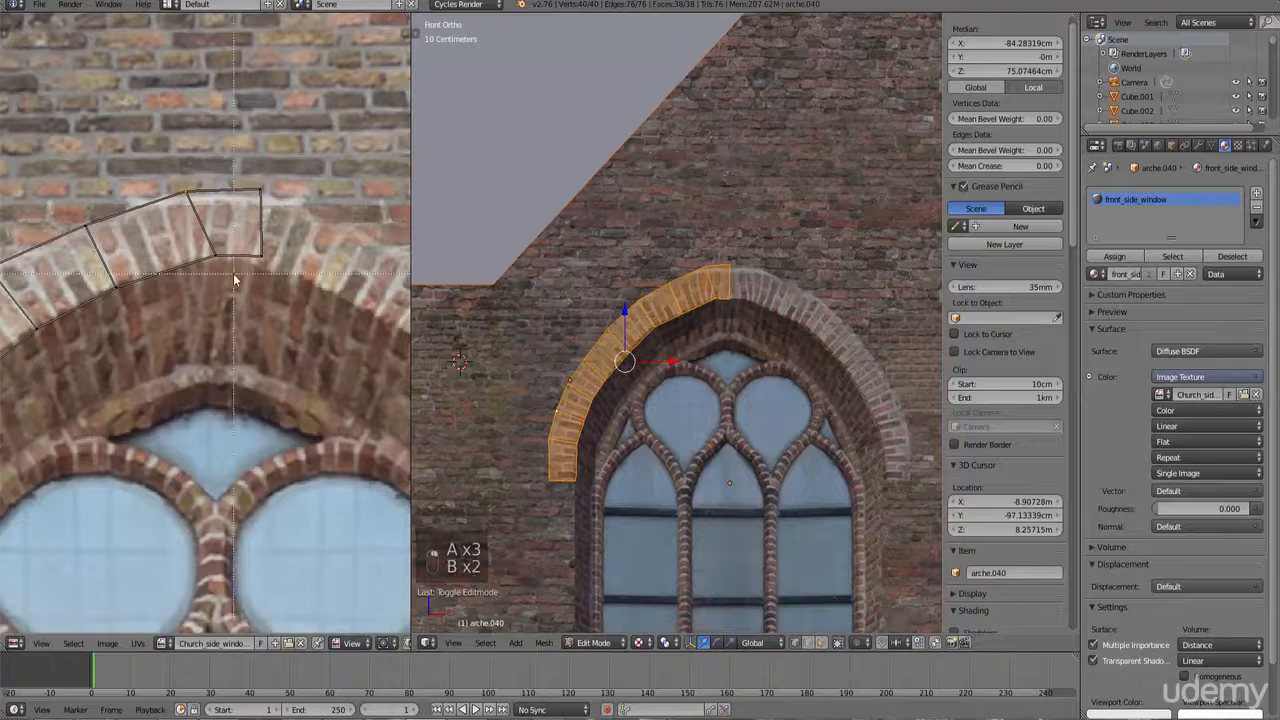
key("g")
left_click_drag(234, 280, 198, 250)
left_click(217, 271)
key("b")
key("g")
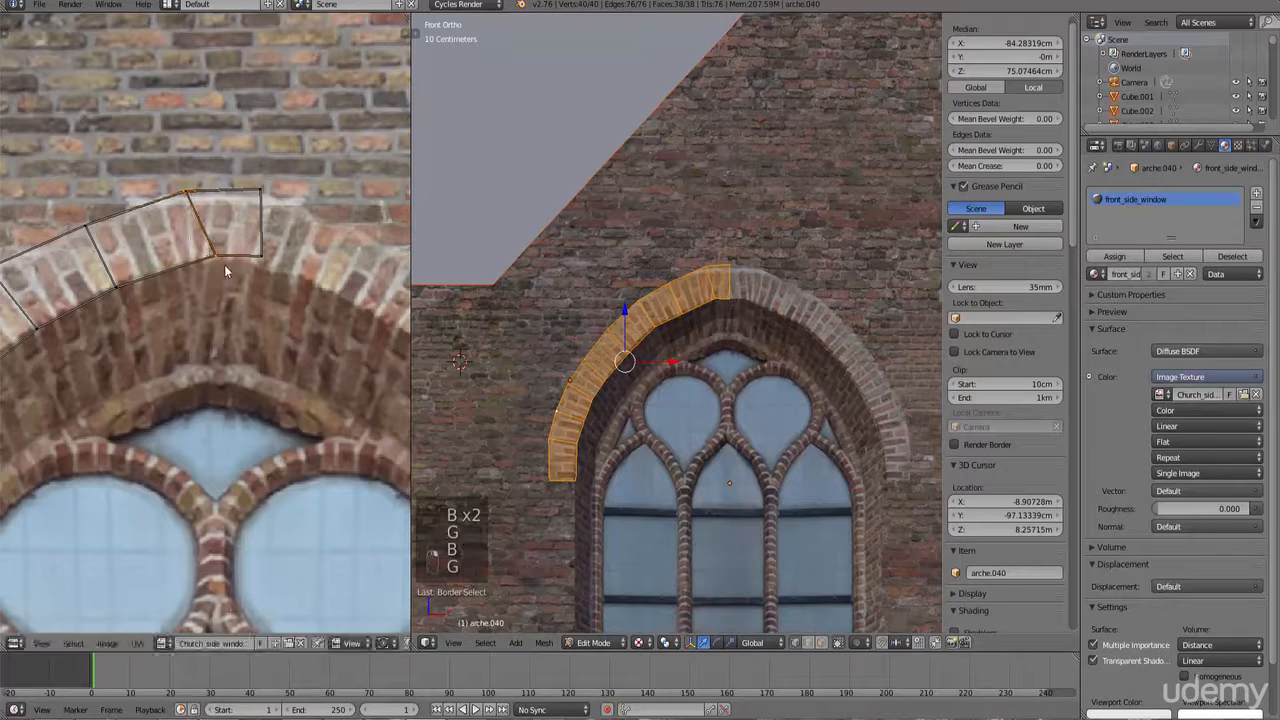
left_click(47, 286)
left_click_drag(237, 161, 282, 208)
key("g")
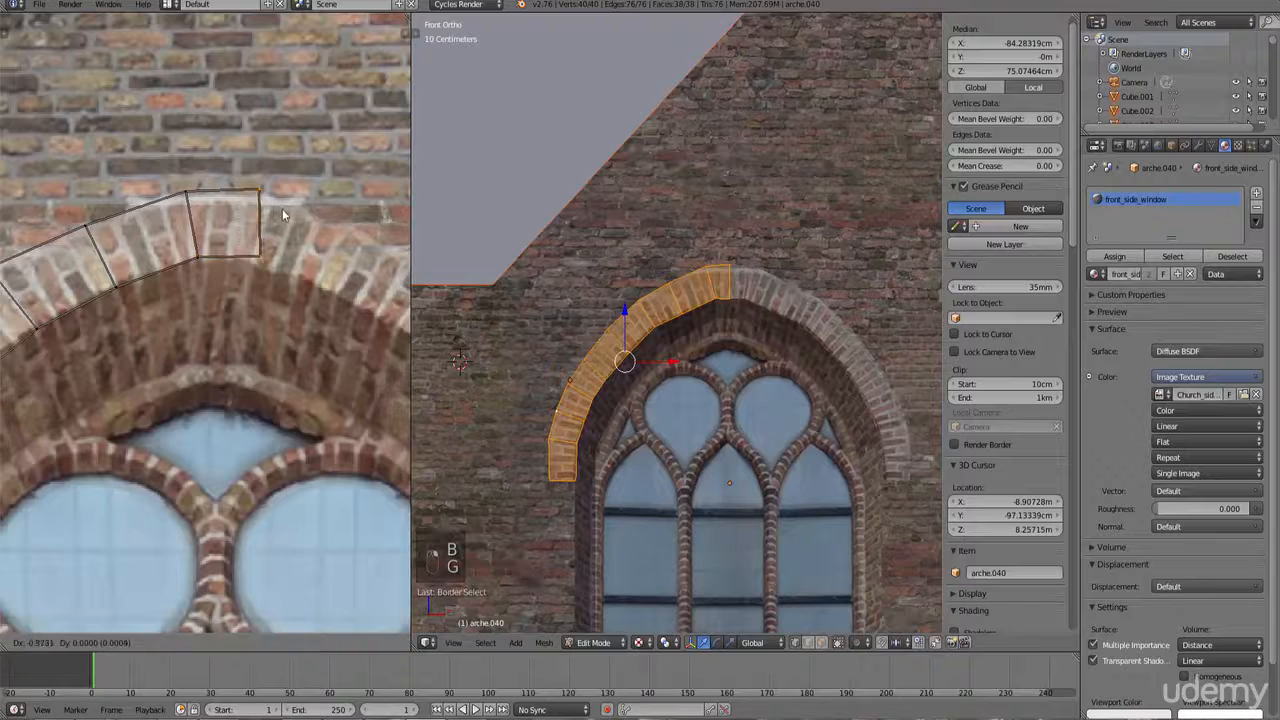
key("g")
left_click(266, 289)
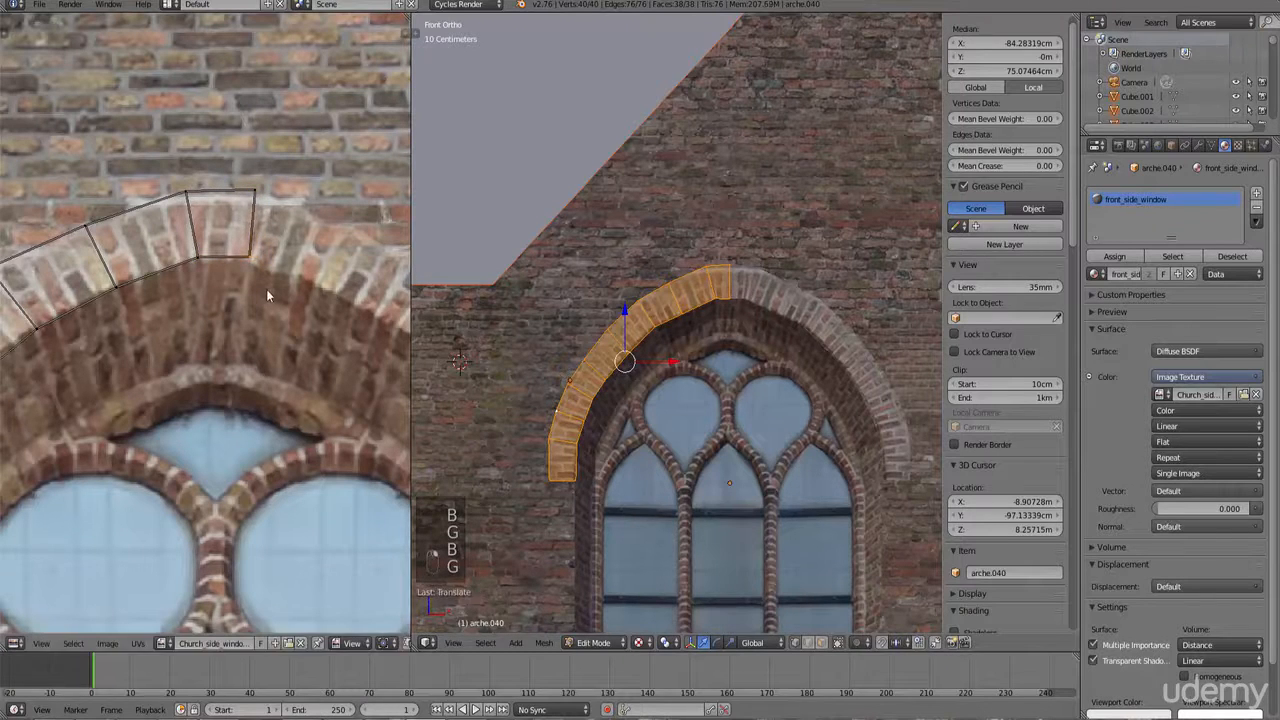
Step: Nudge the remaining UV vertices on the arch's left side to align with the brick arch
scroll(811, 342, "up", 5)
key("Tab")
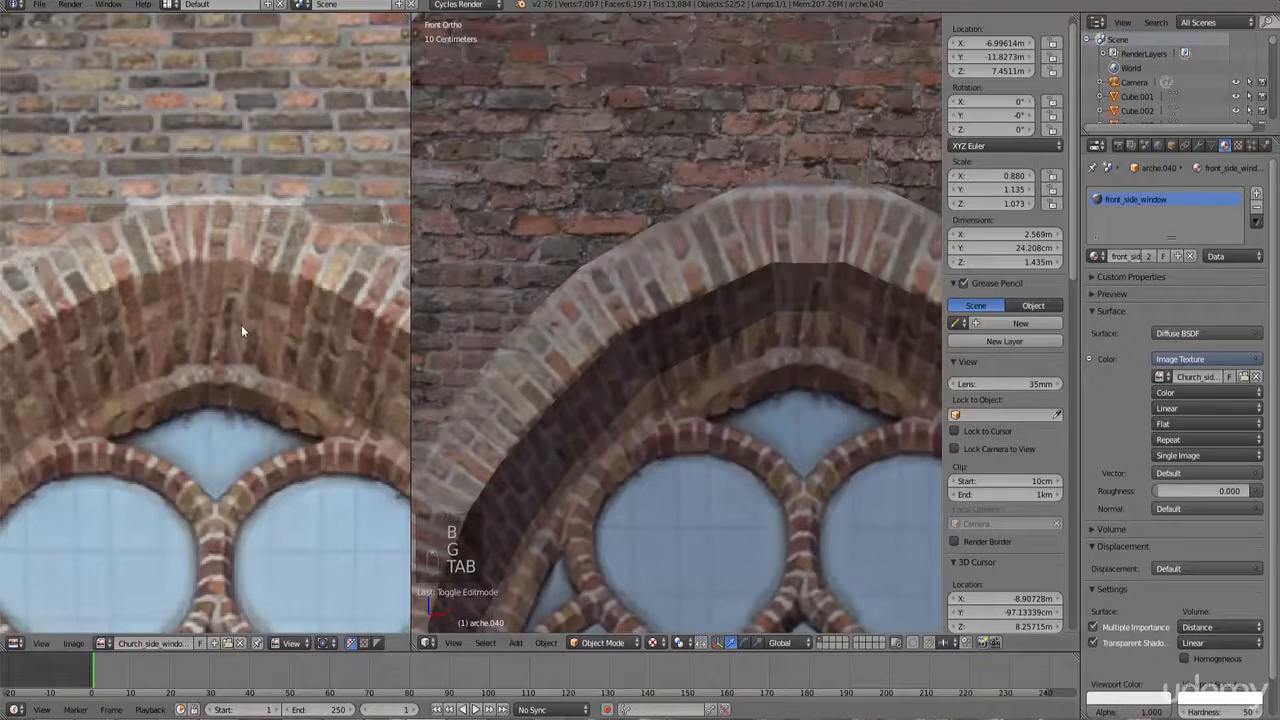
key("Tab")
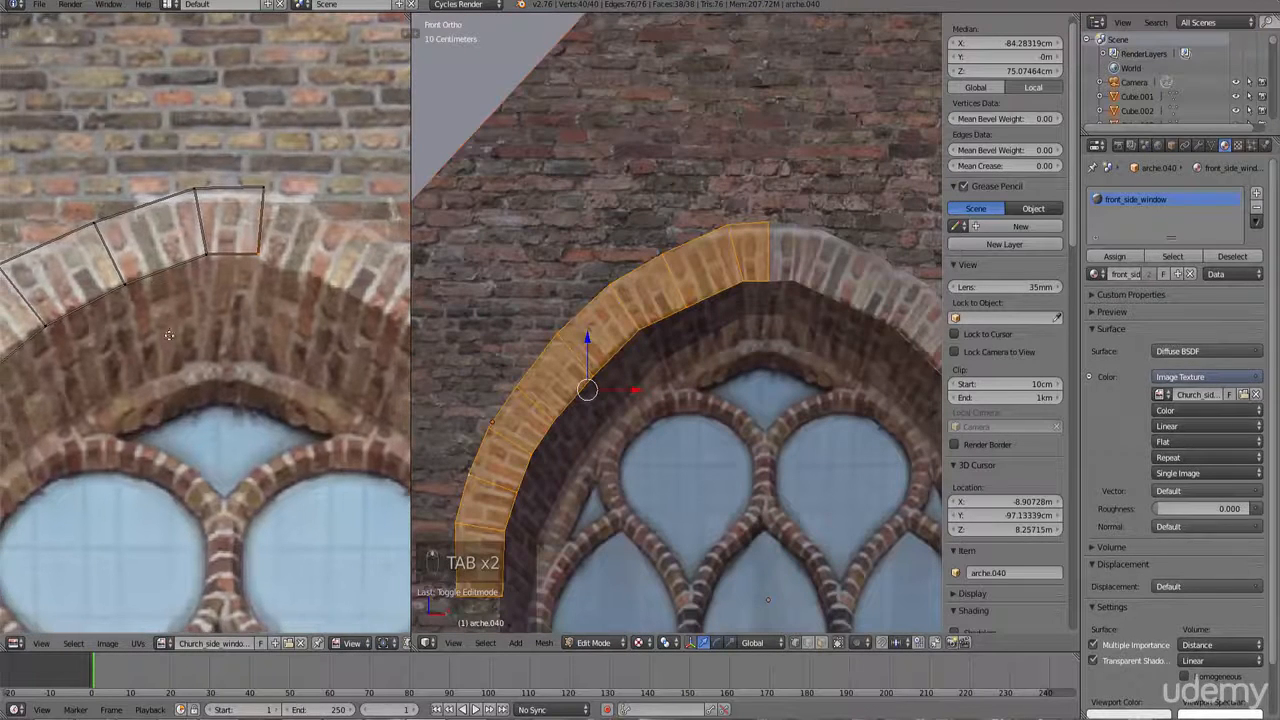
middle_click_drag(58, 340, 81, 338)
key("g")
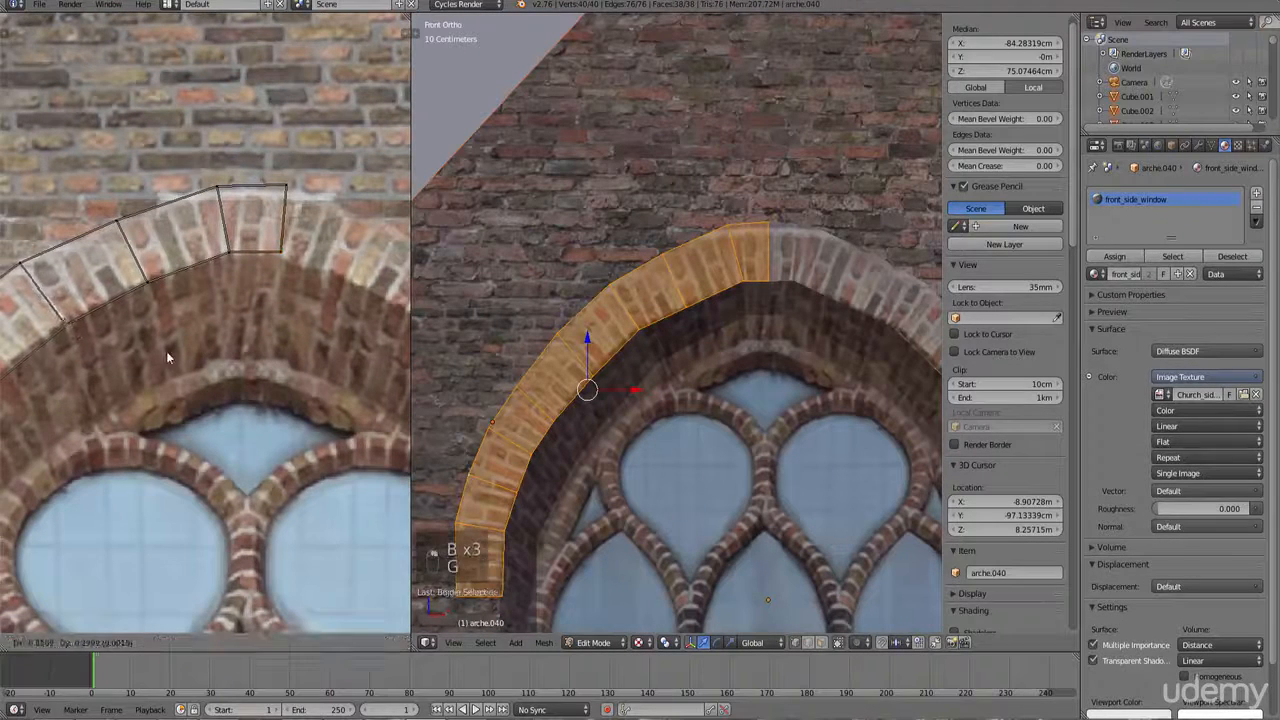
left_click(162, 351)
scroll(161, 351, "down", 1)
middle_click_drag(161, 351, 213, 335)
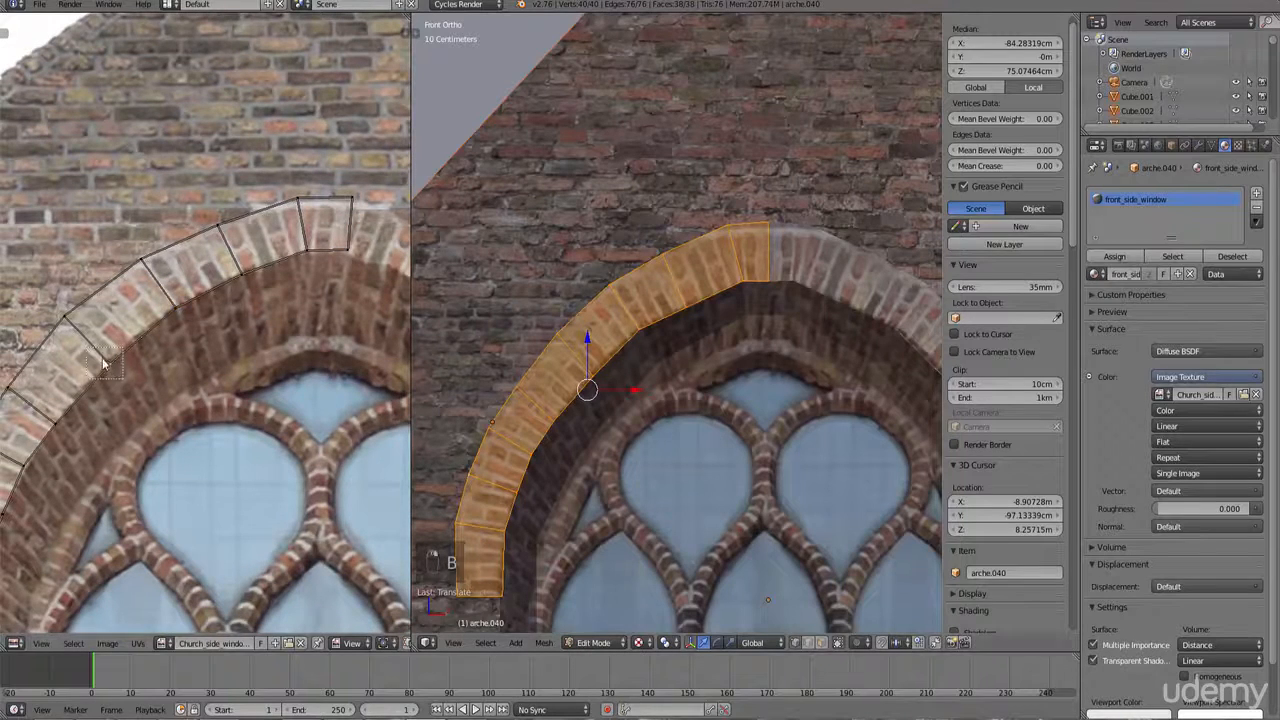
key("g")
left_click(176, 392)
Step: Leave Edit Mode and orbit around the church to review the textured arch above the window
key("Tab")
scroll(698, 374, "down", 4)
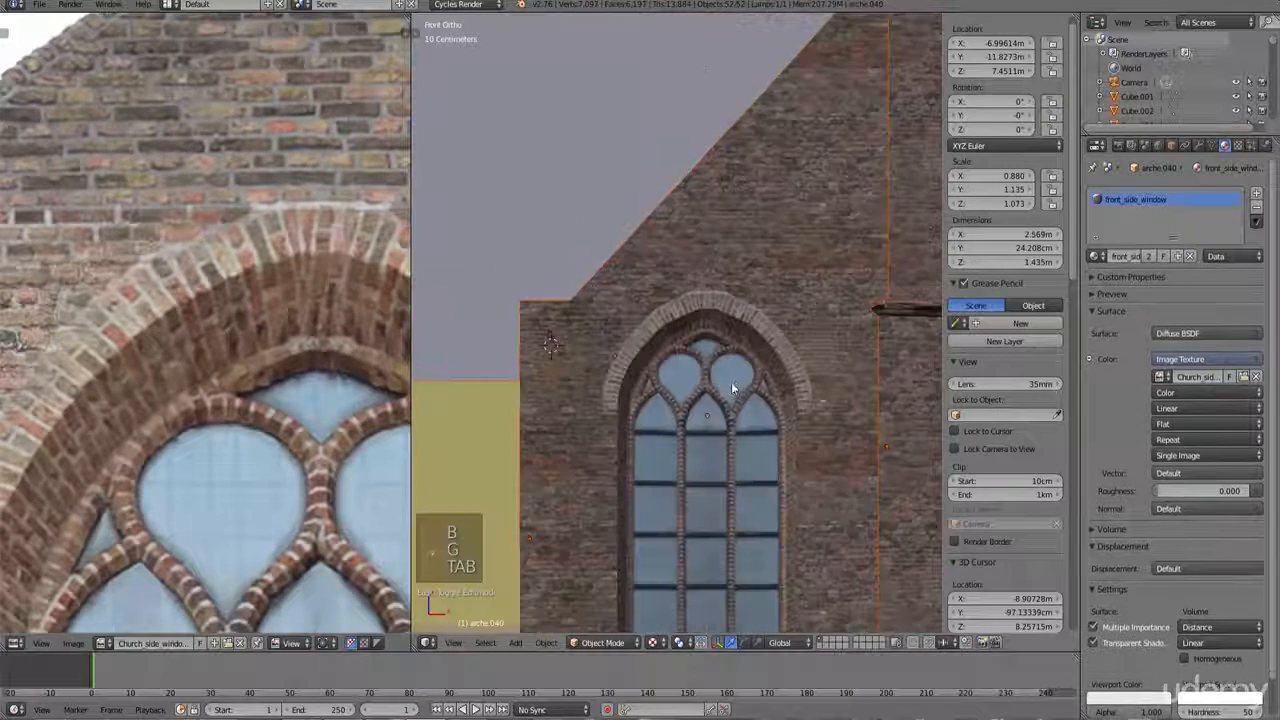
key("a")
right_click(783, 345)
right_click(784, 347)
scroll(800, 350, "down", 5)
middle_click_drag(801, 350, 807, 380)
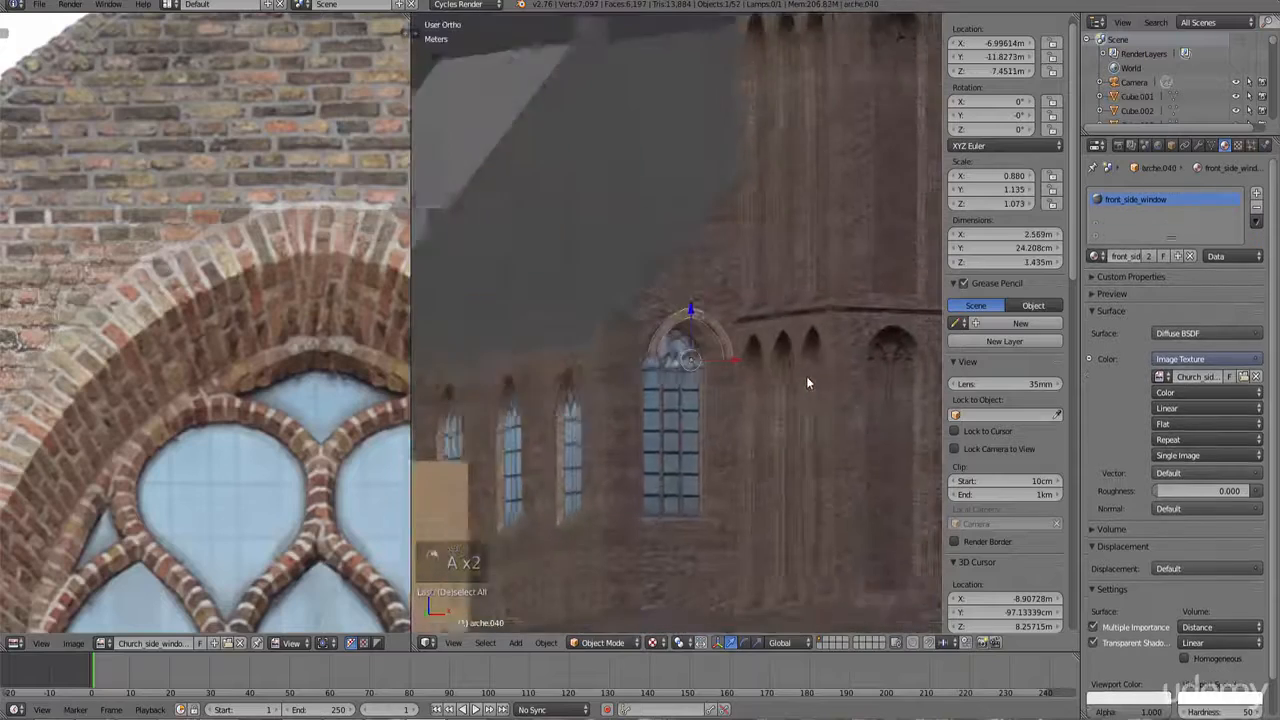
Step: Select the brick arch and move it along the Y axis so it sits over the window
key("a")
right_click(735, 362)
scroll(700, 395, "up", 4)
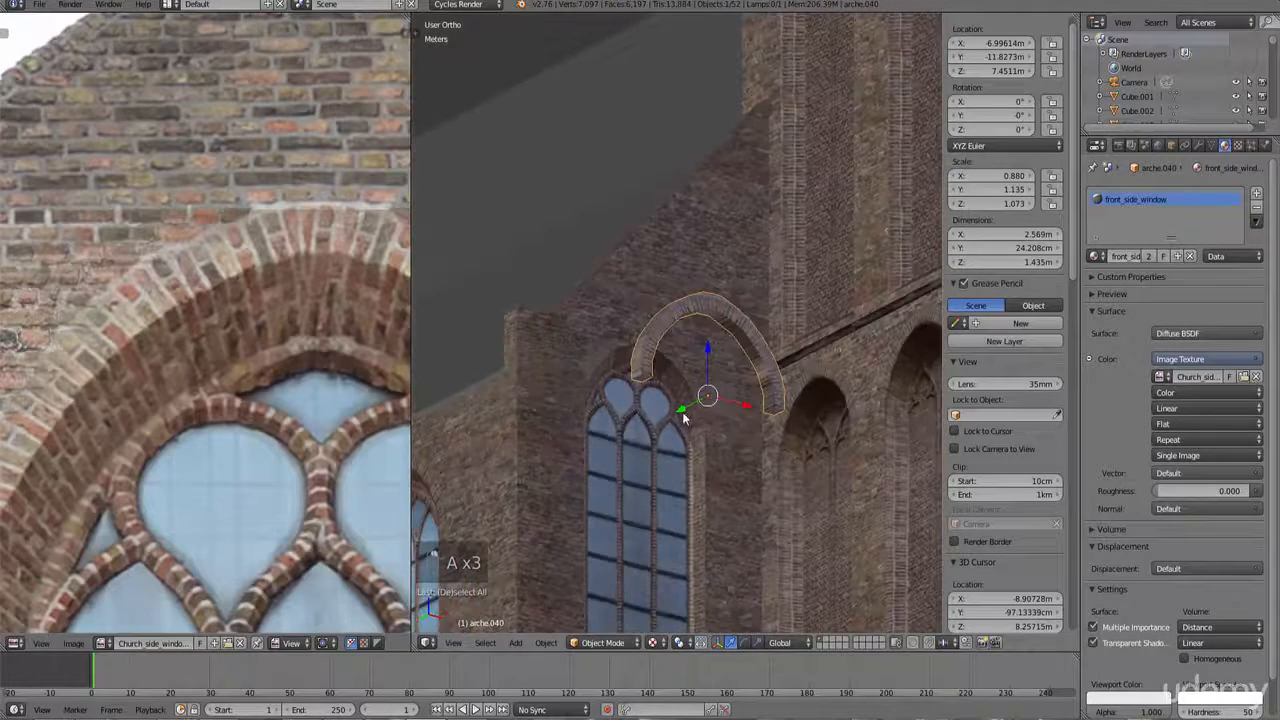
key("g")
key("y")
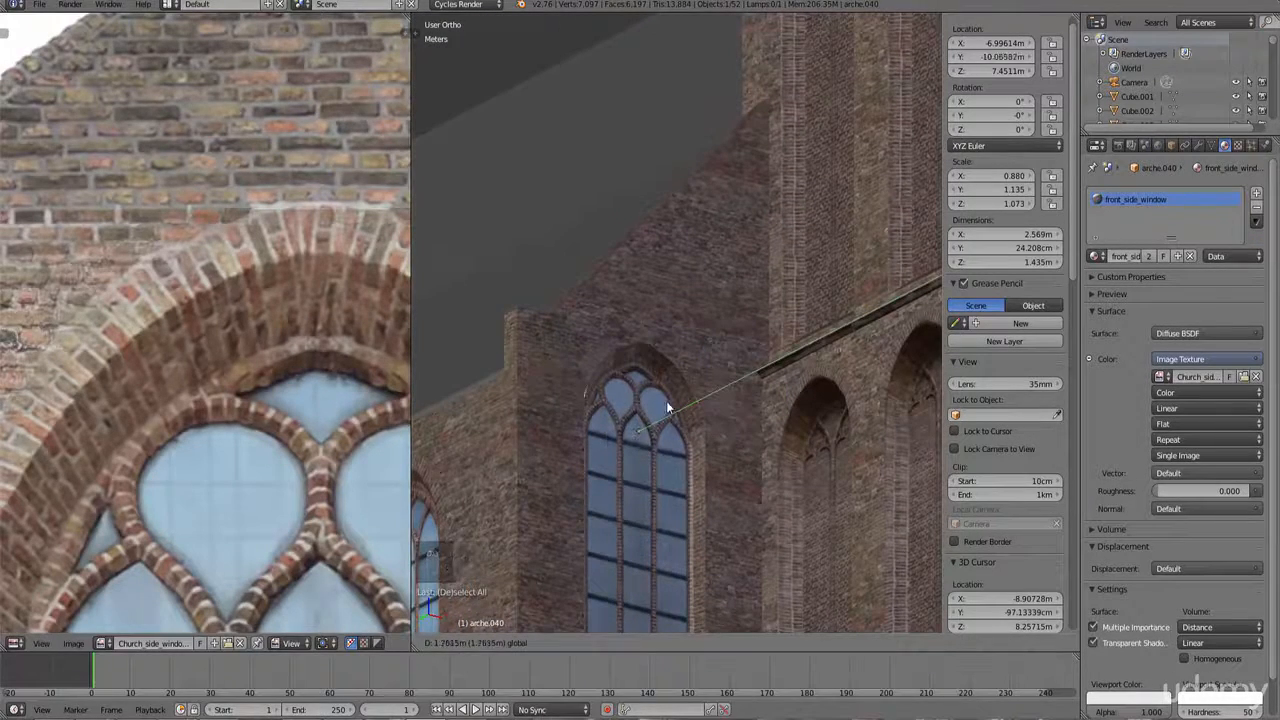
left_click(682, 399)
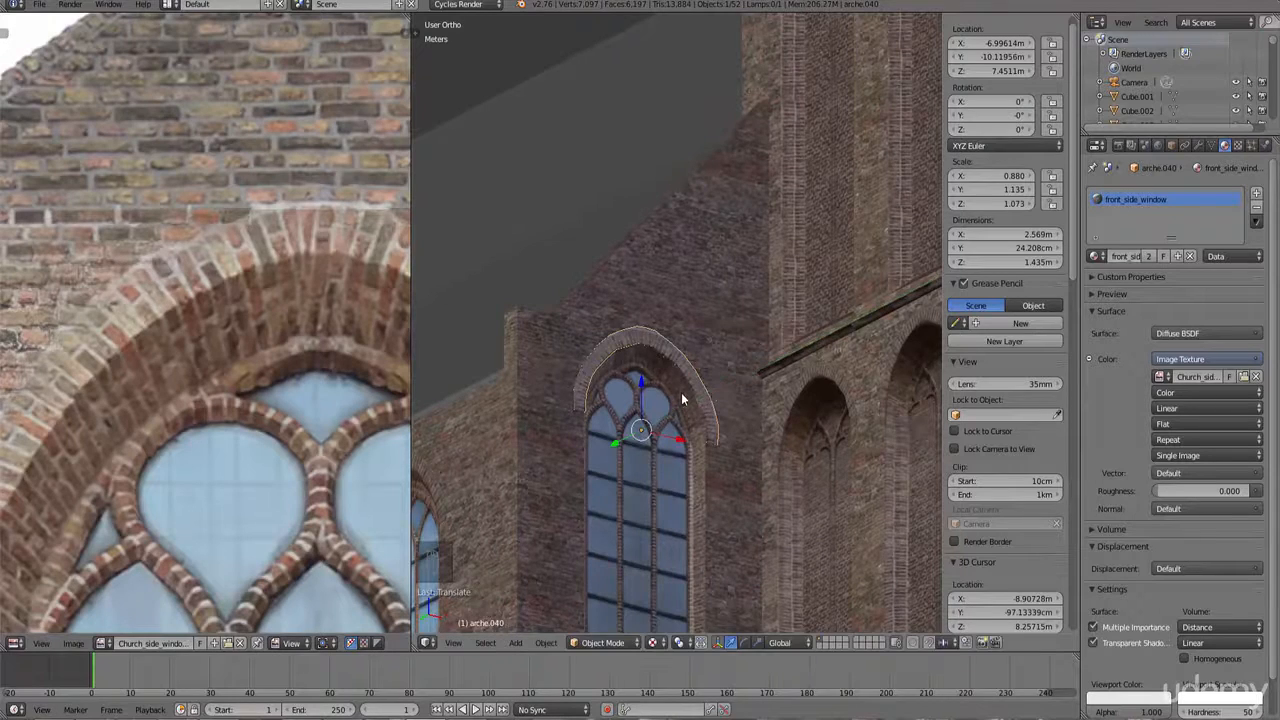
Step: Orbit and zoom around the church to review the arch's position over the window
key("a")
mouse_move(729, 386)
middle_mouse_down()
mouse_move(697, 394)
mouse_move(688, 428)
mouse_move(718, 384)
middle_mouse_up()
scroll(727, 372, "up", 5)
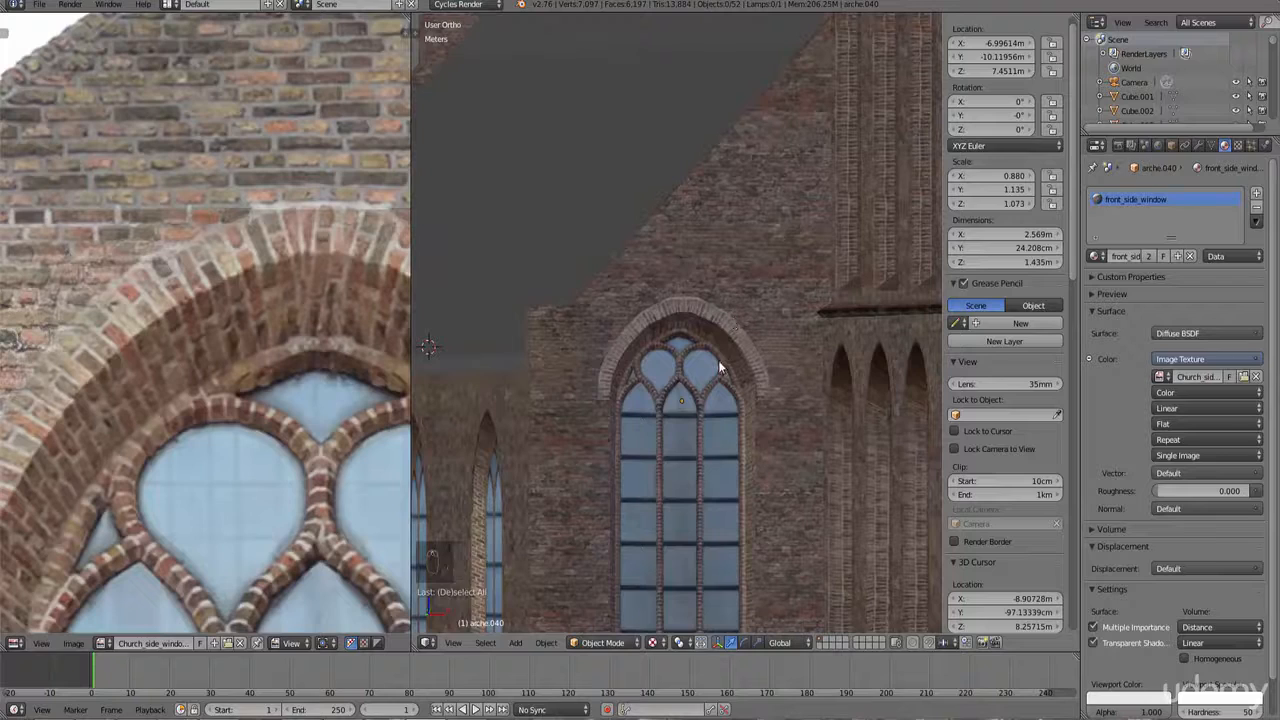
middle_click_drag(730, 360, 771, 366)
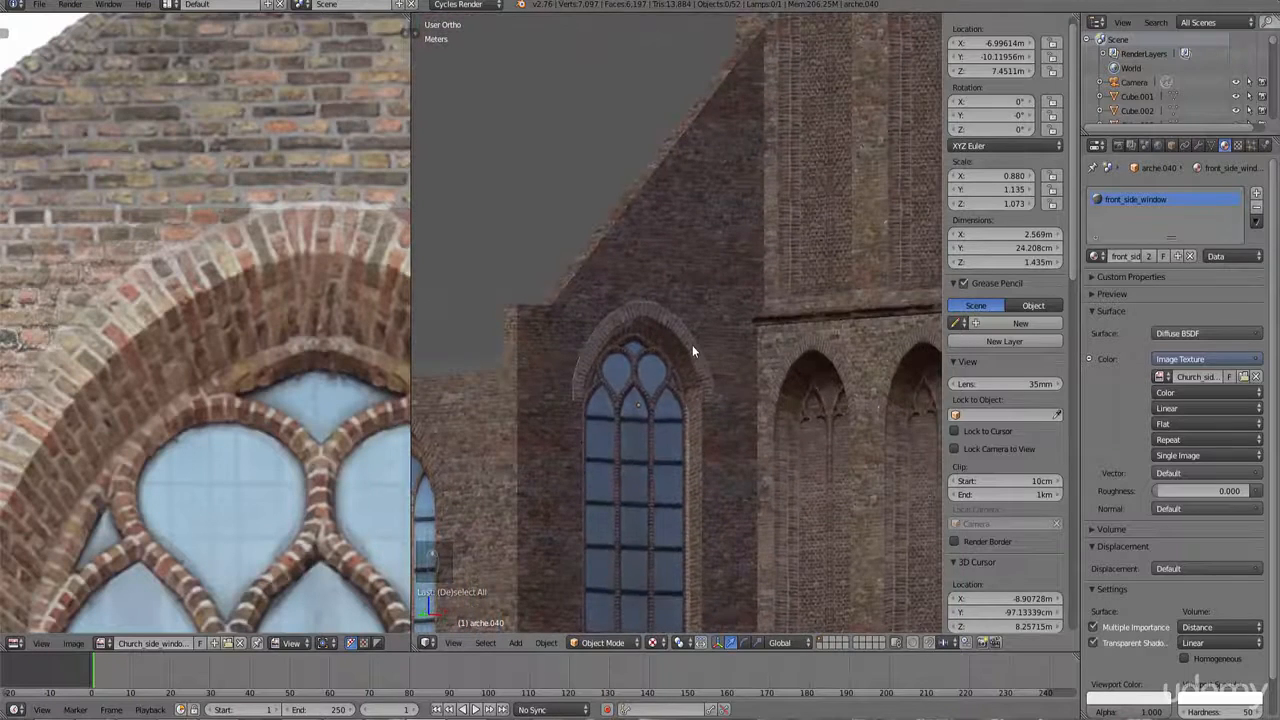
scroll(701, 345, "down", 2)
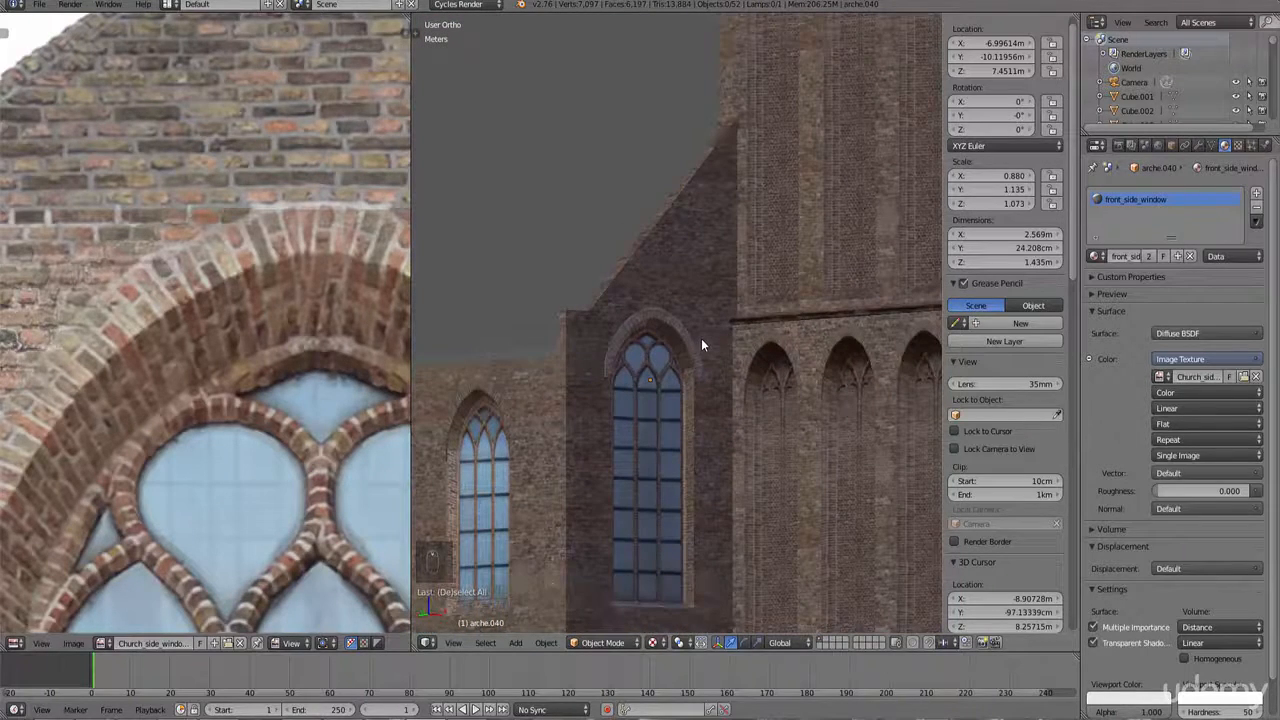
middle_click_drag(686, 344, 660, 344)
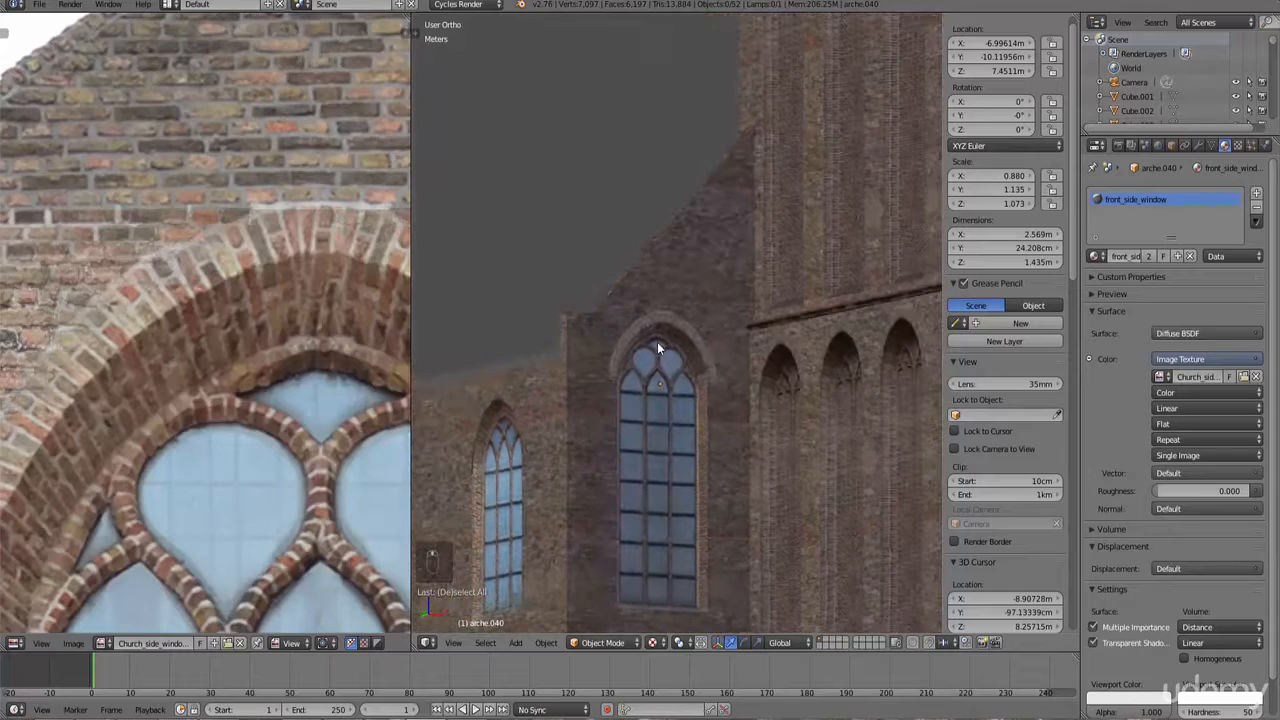
scroll(197, 166, "down", 1)
scroll(645, 315, "down", 3)
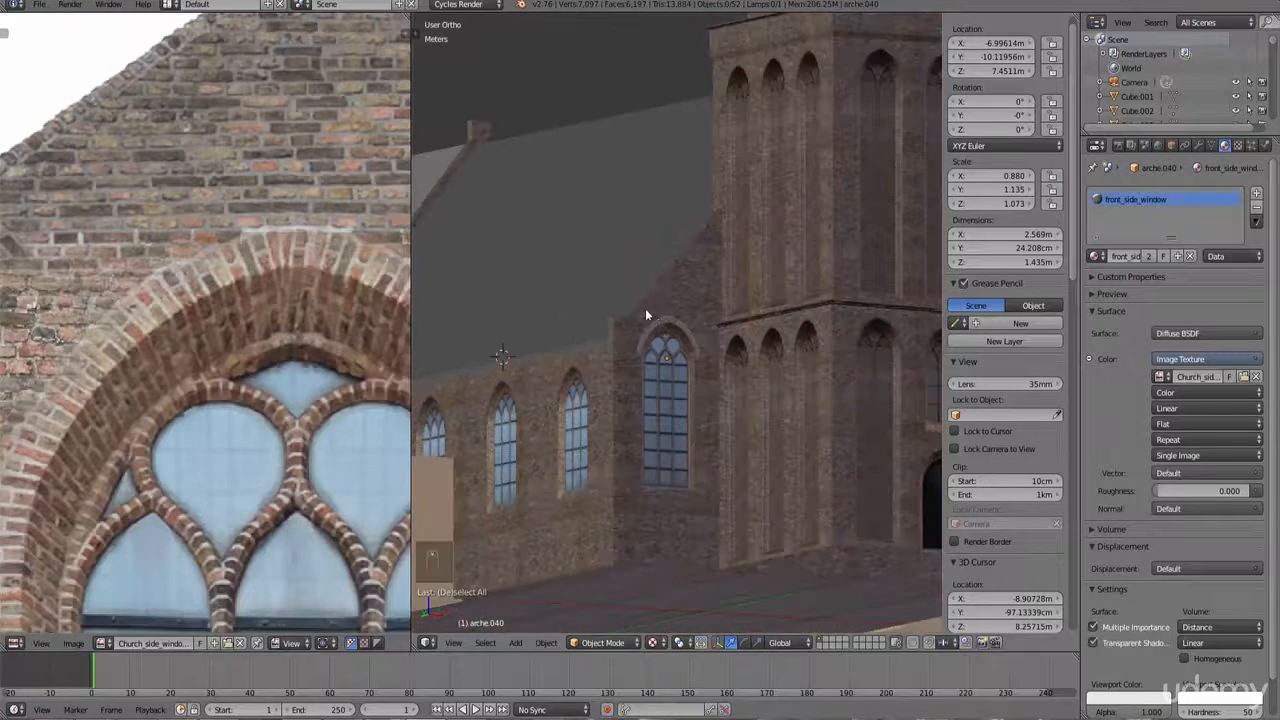
scroll(192, 257, "down", 5)
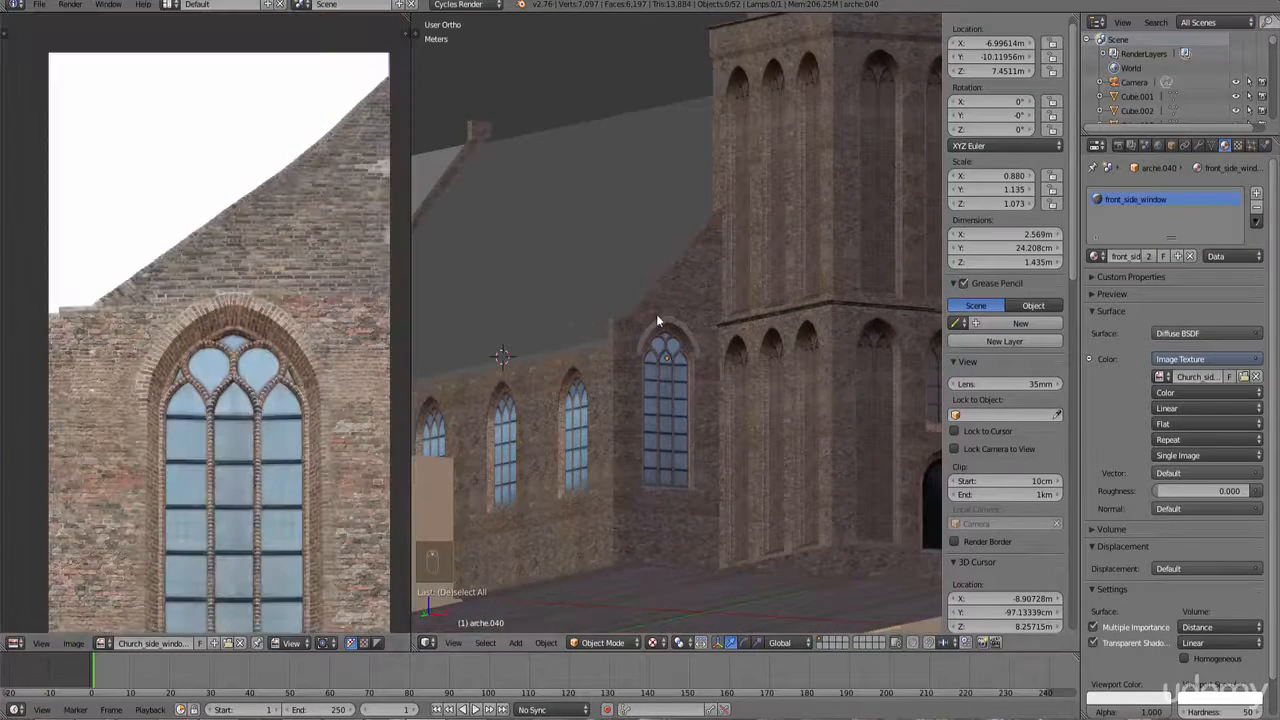
mouse_move(656, 320)
middle_mouse_down()
mouse_move(608, 329)
mouse_move(646, 333)
middle_mouse_up()
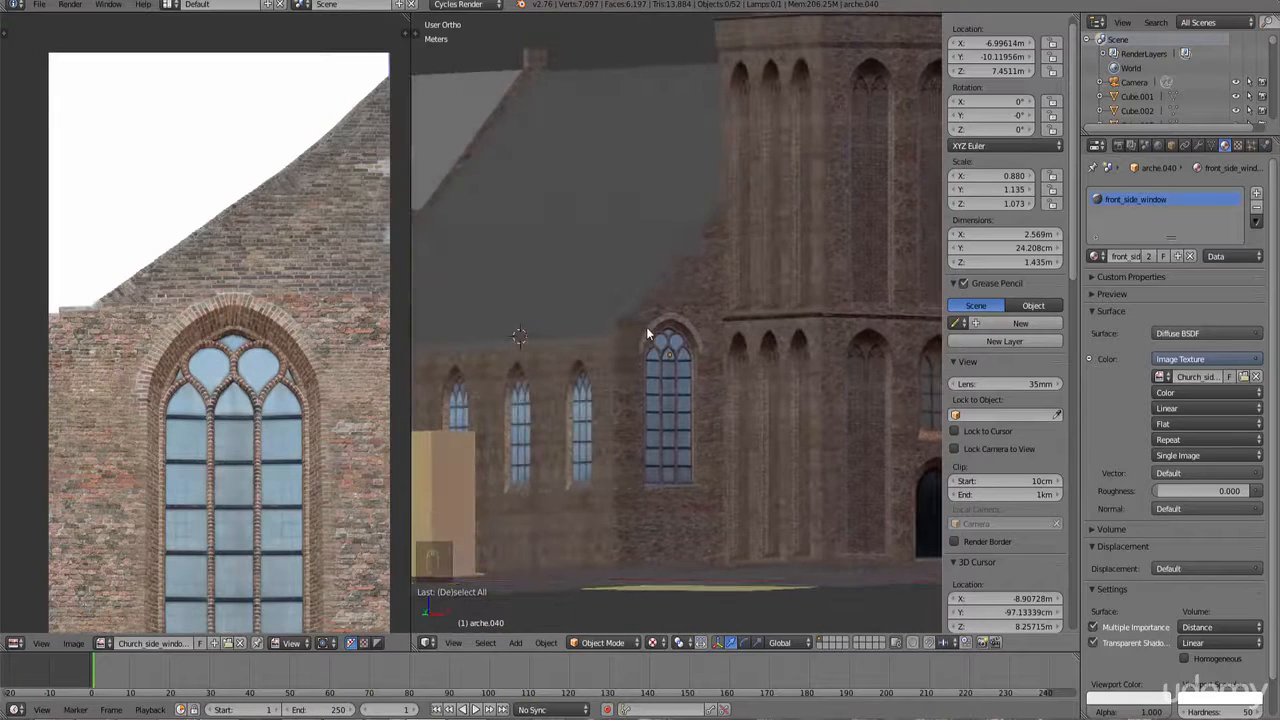
Step: Select the church wall object, switch to front view, enter Edit Mode in face mode, and select the gable faces above the window
right_click(668, 302)
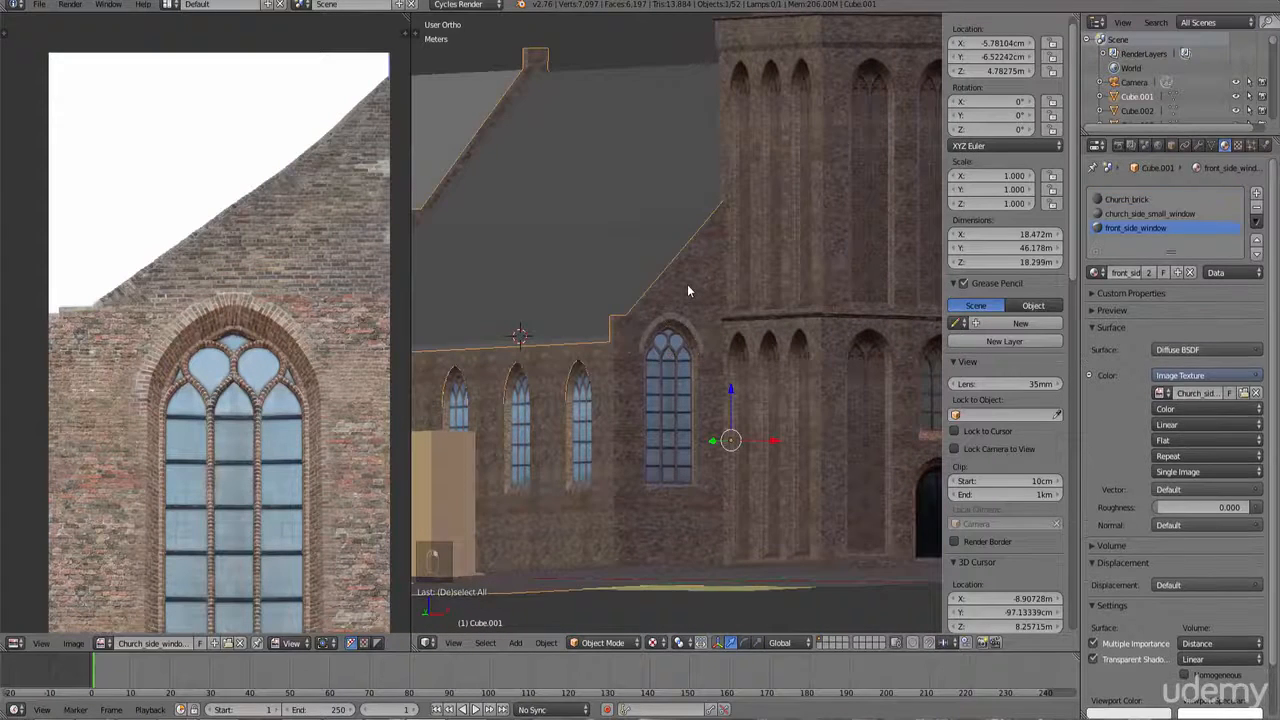
key("KP_1")
scroll(663, 296, "up", 5)
key("Tab")
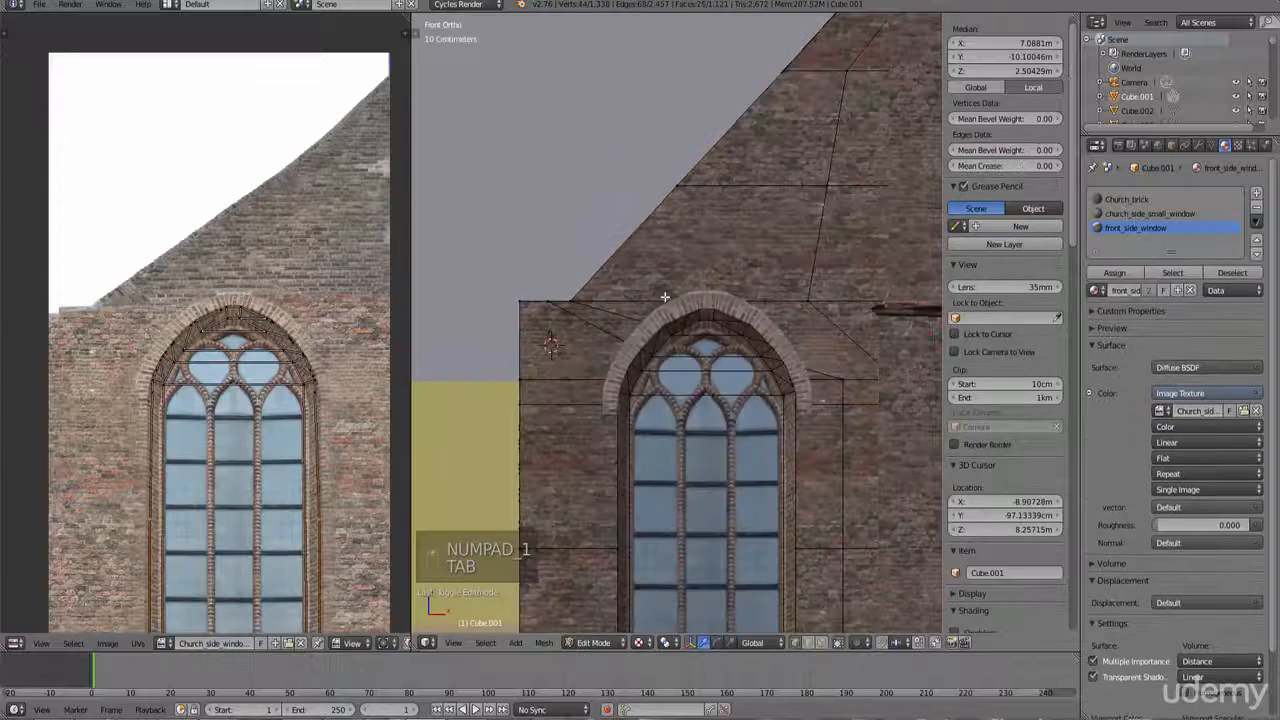
right_click(577, 298)
key("ctrl+Tab")
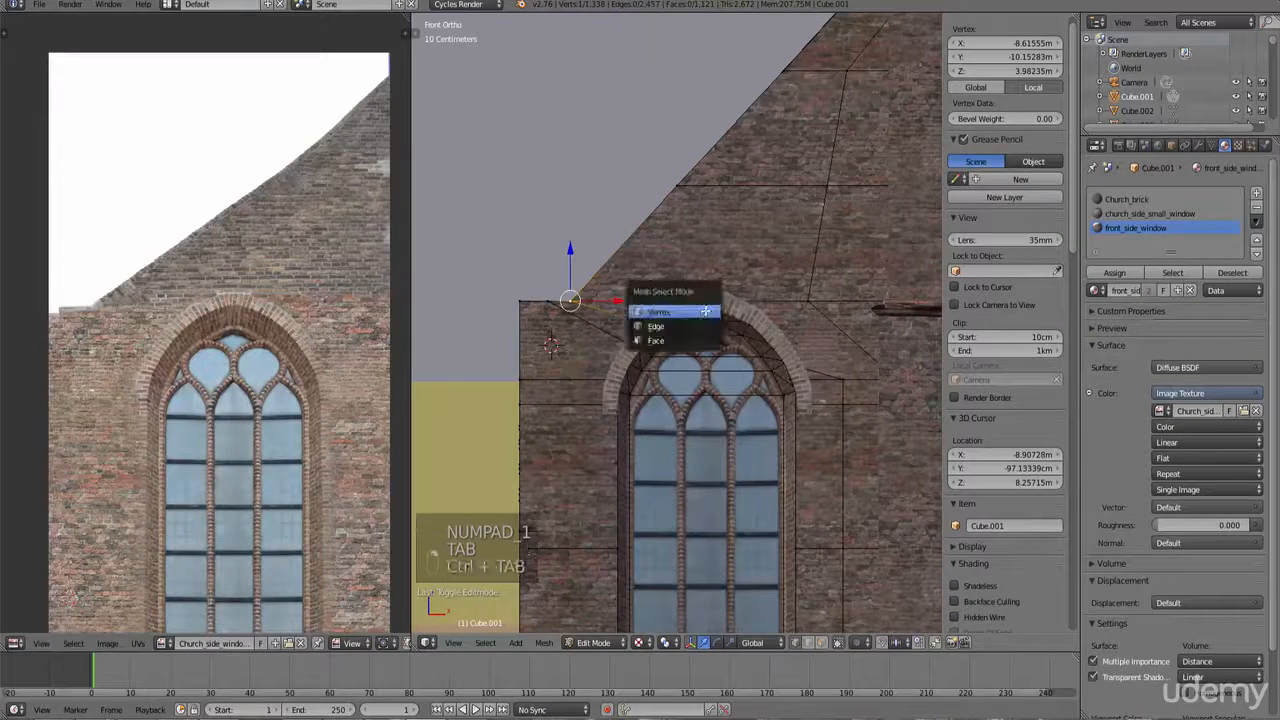
left_click(677, 339)
right_click(732, 268)
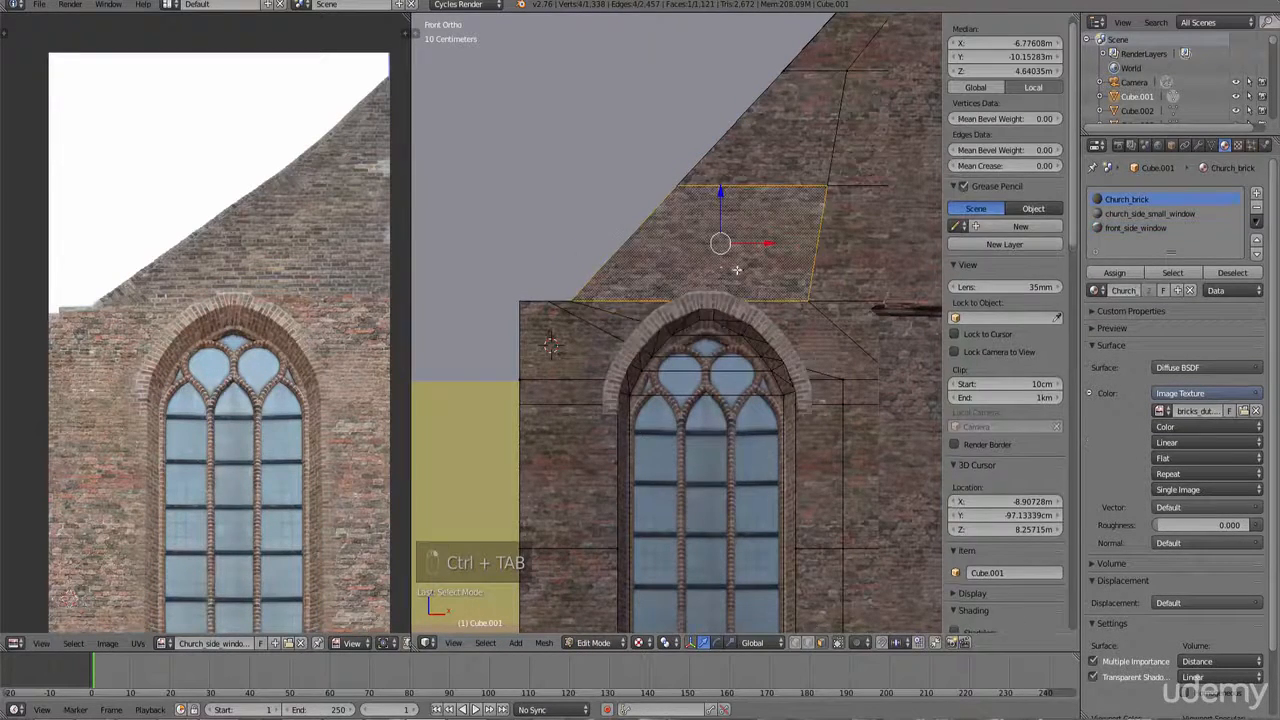
scroll(734, 271, "down", 3)
middle_click_drag(835, 300, 732, 354, "shift")
right_click(675, 307, "shift")
right_click(681, 258, "shift")
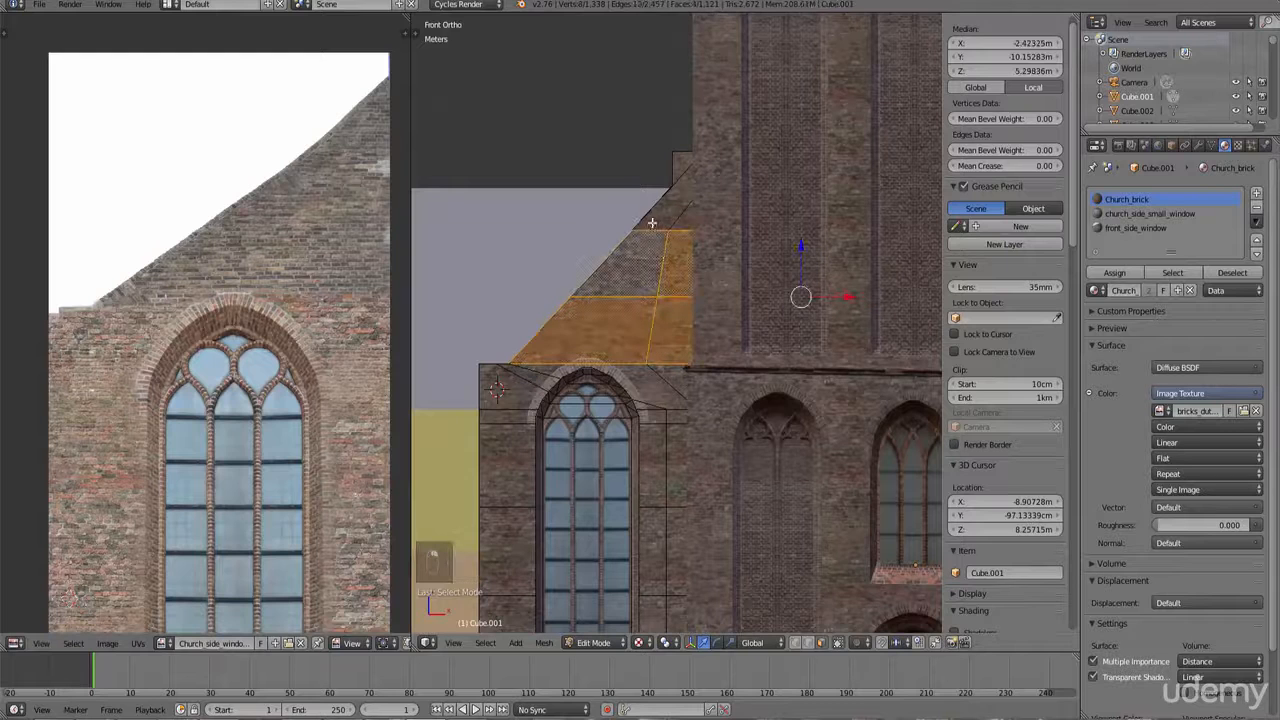
right_click(686, 214, "shift")
right_click(681, 165, "shift")
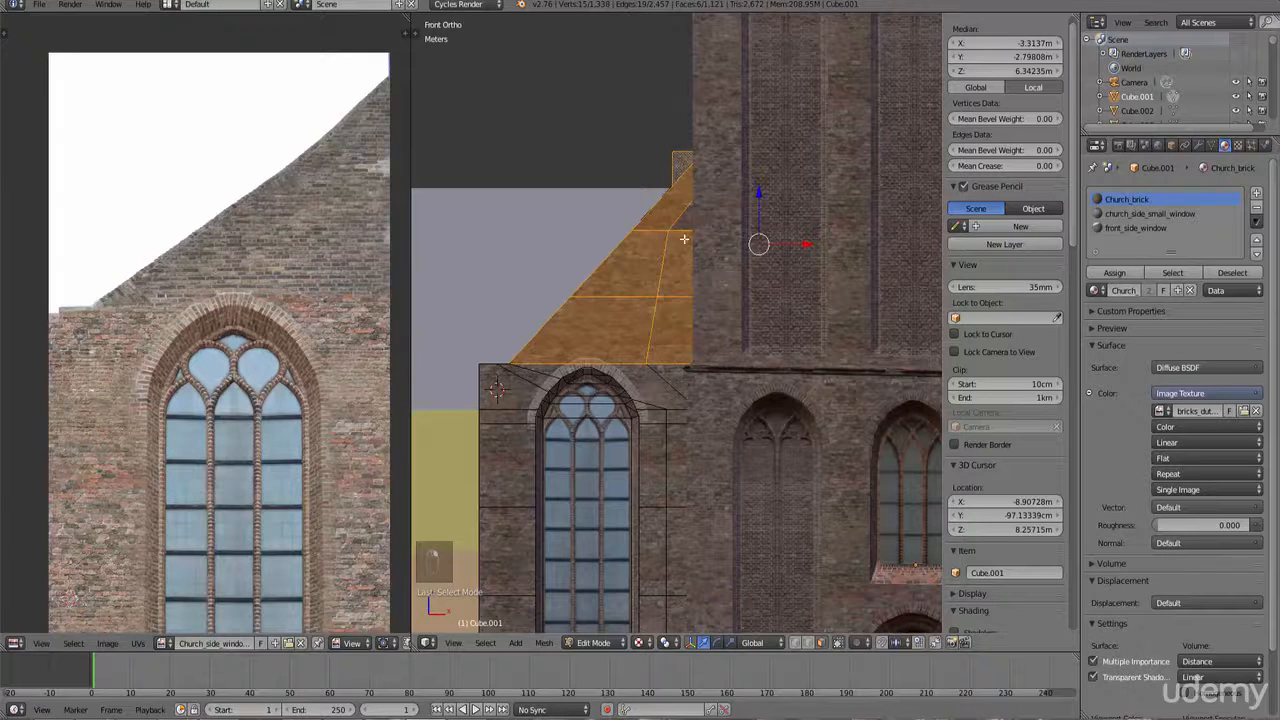
Step: Project the gable faces' UVs from view and move and scale them over the window image
scroll(305, 301, "down", 7)
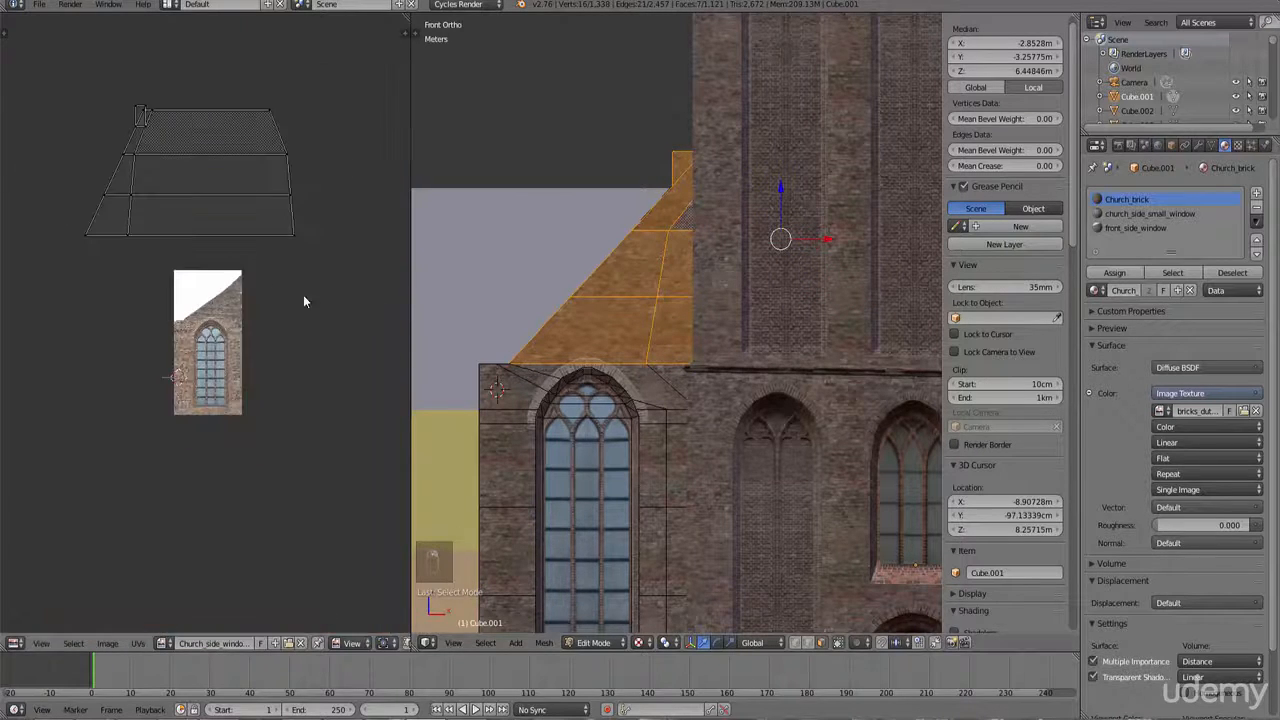
key("b")
left_click_drag(321, 259, 48, 56)
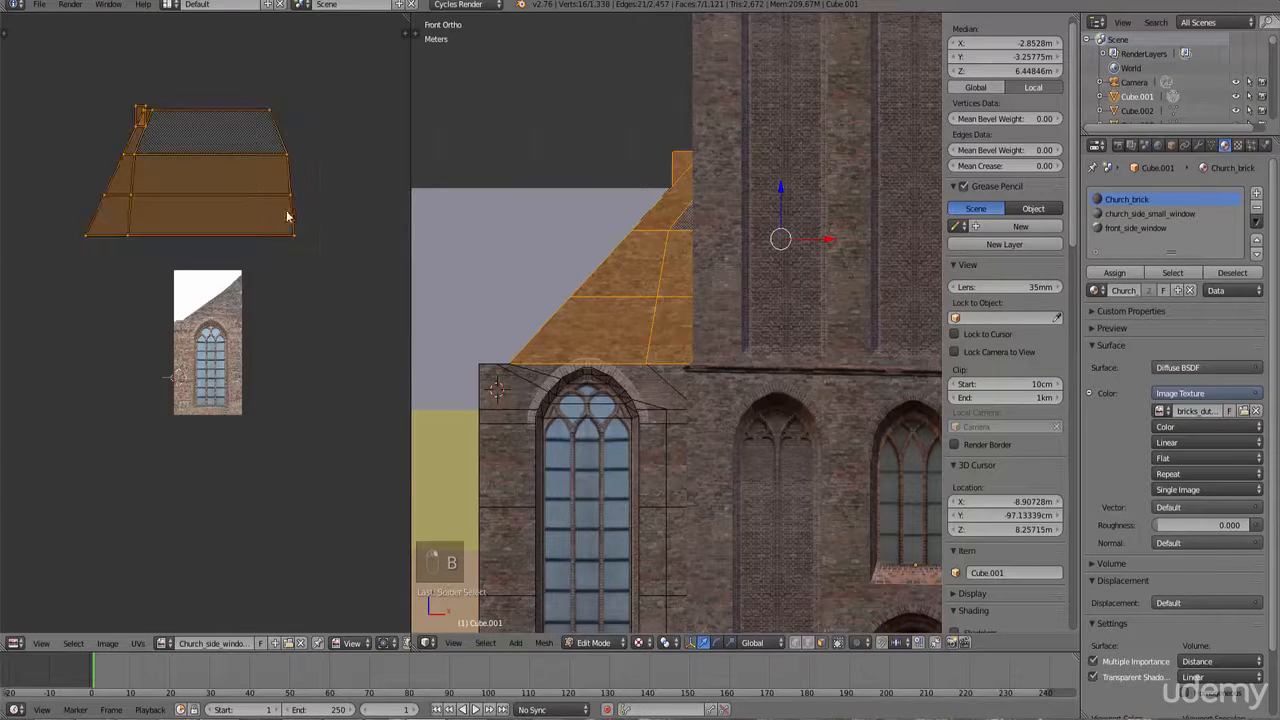
key("g")
left_click(304, 365)
scroll(335, 428, "up", 2)
key("s")
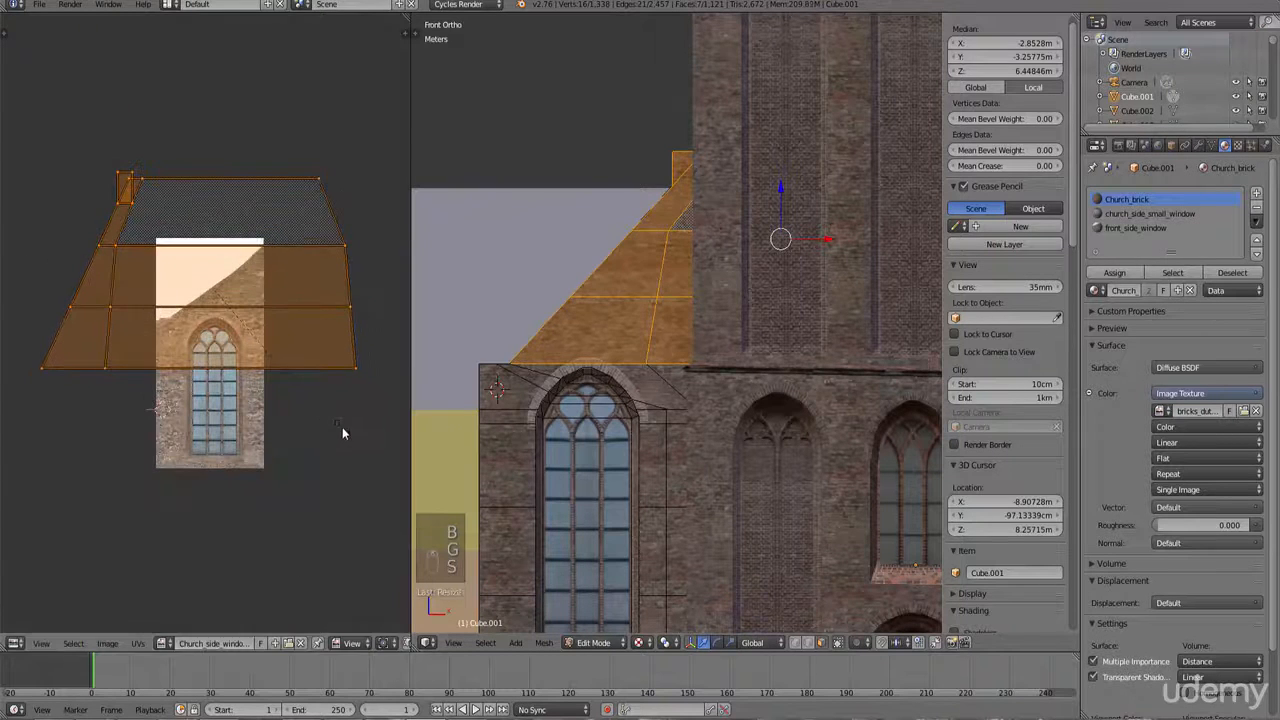
key("u")
left_click(680, 409)
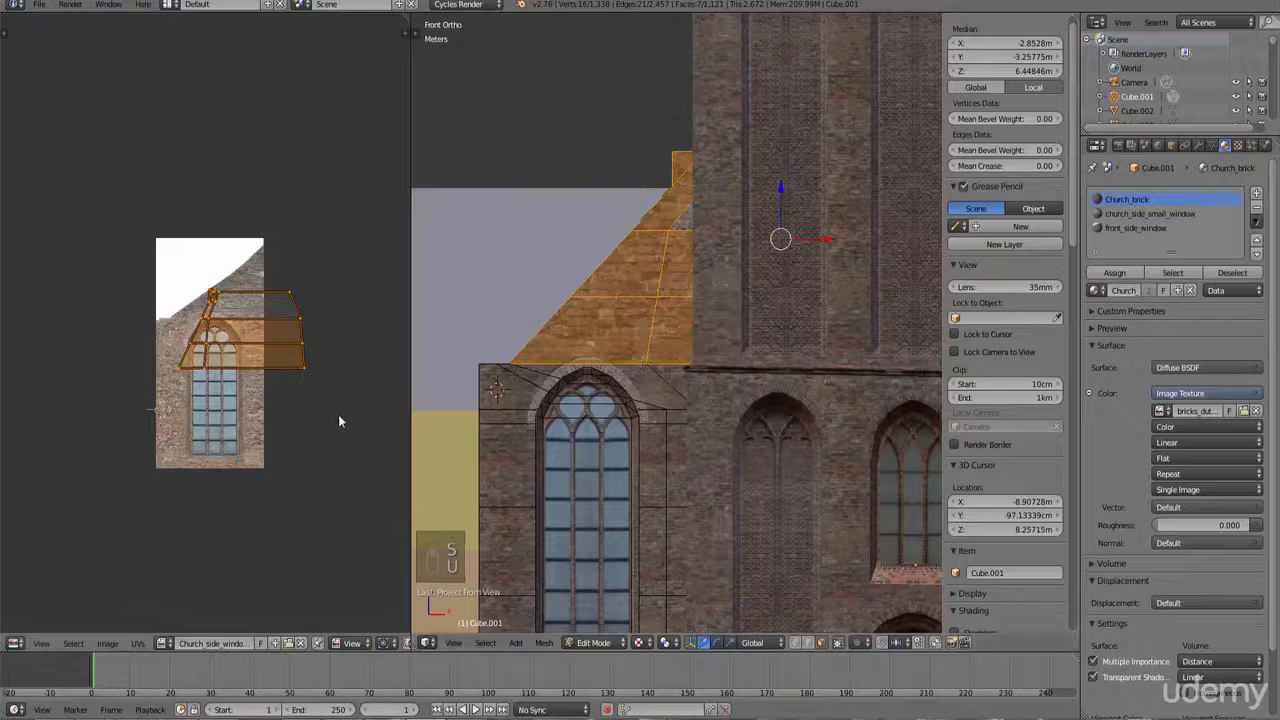
scroll(338, 414, "up", 3)
key("s")
left_click(332, 420)
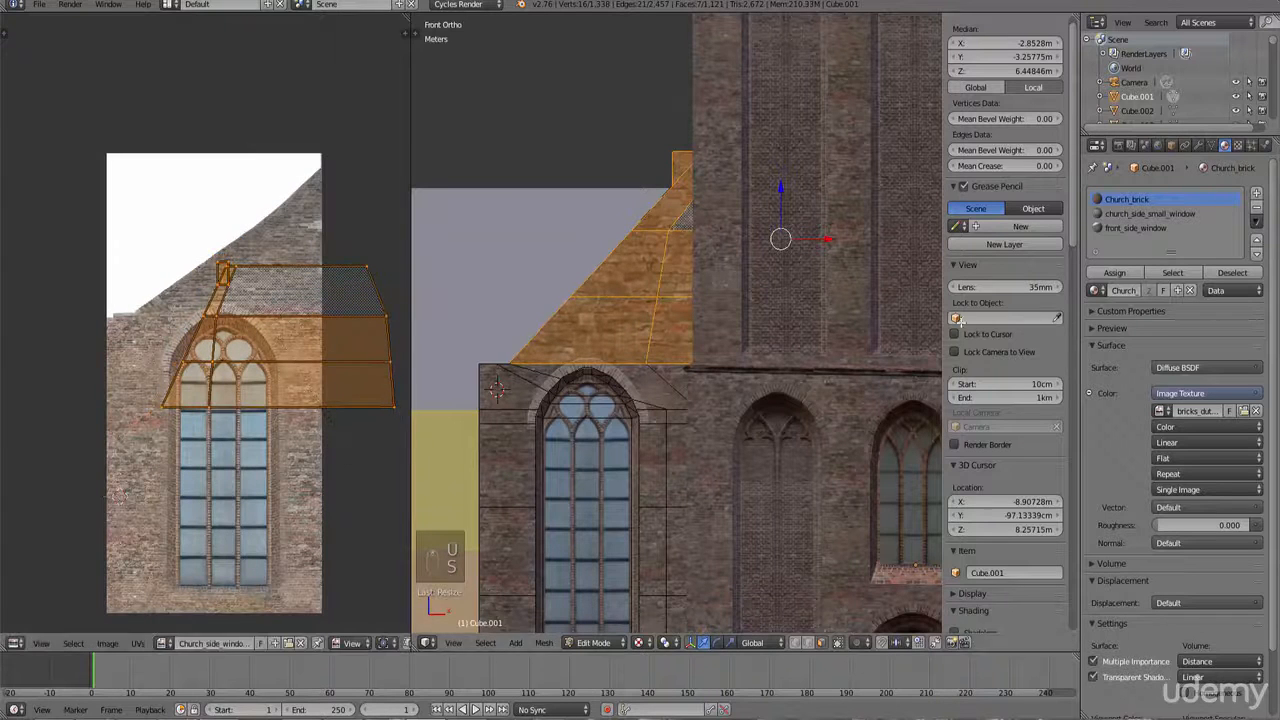
Step: Assign the front_side_window material to the selected gable faces and re-project their UVs from view
left_click(1138, 227)
left_click(1114, 273)
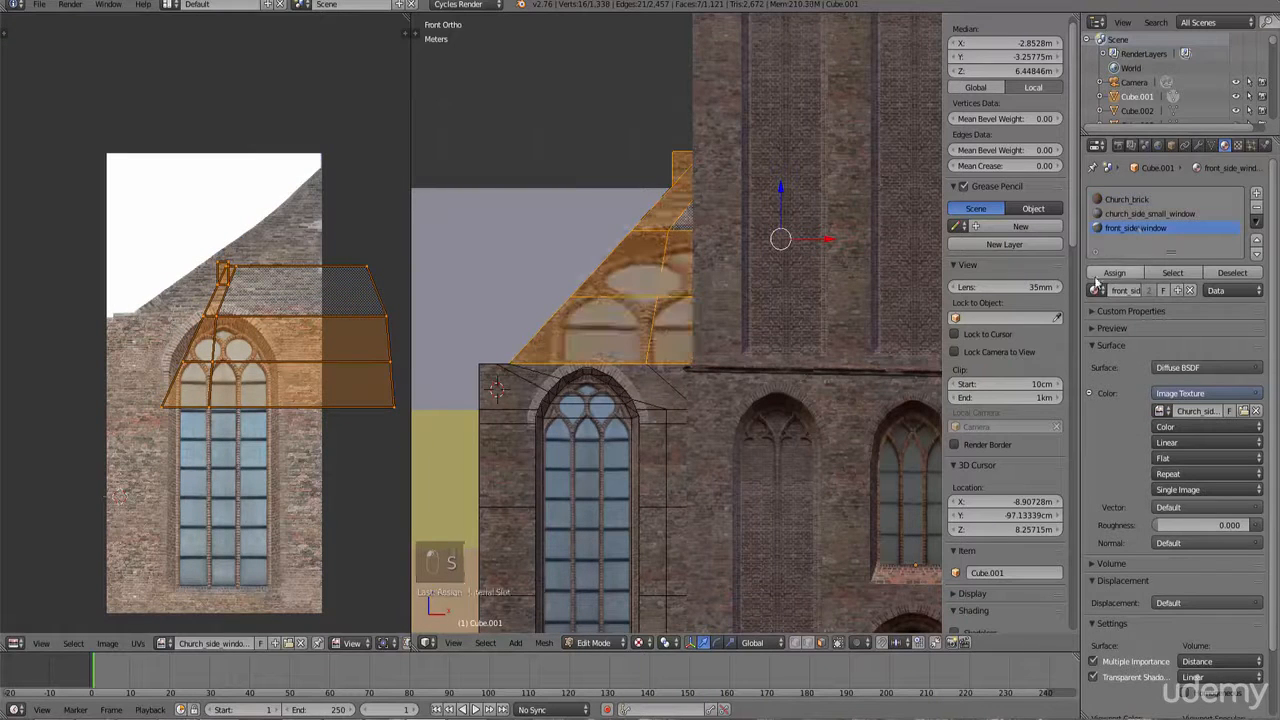
key("u")
left_click(629, 355)
key("h")
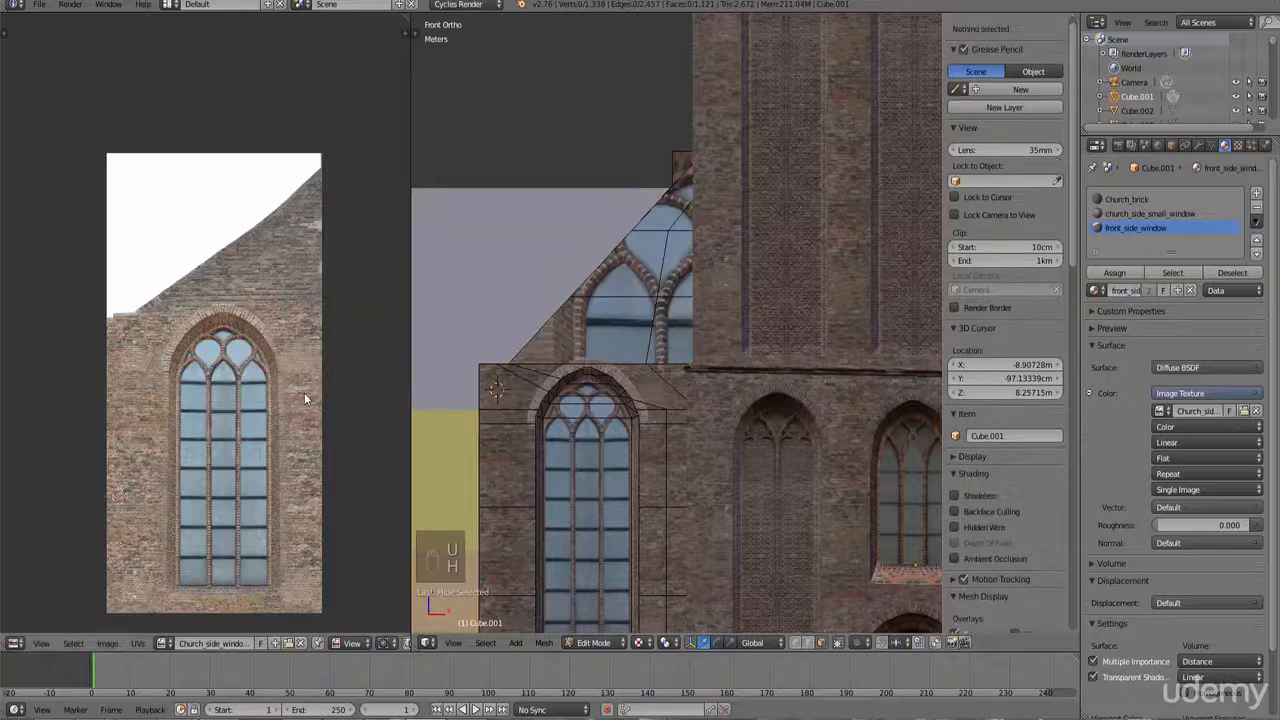
key("super")
key("ctrl+z")
Step: Move and scale the gable UVs to fit the brick gable area above the window in the image
key("g")
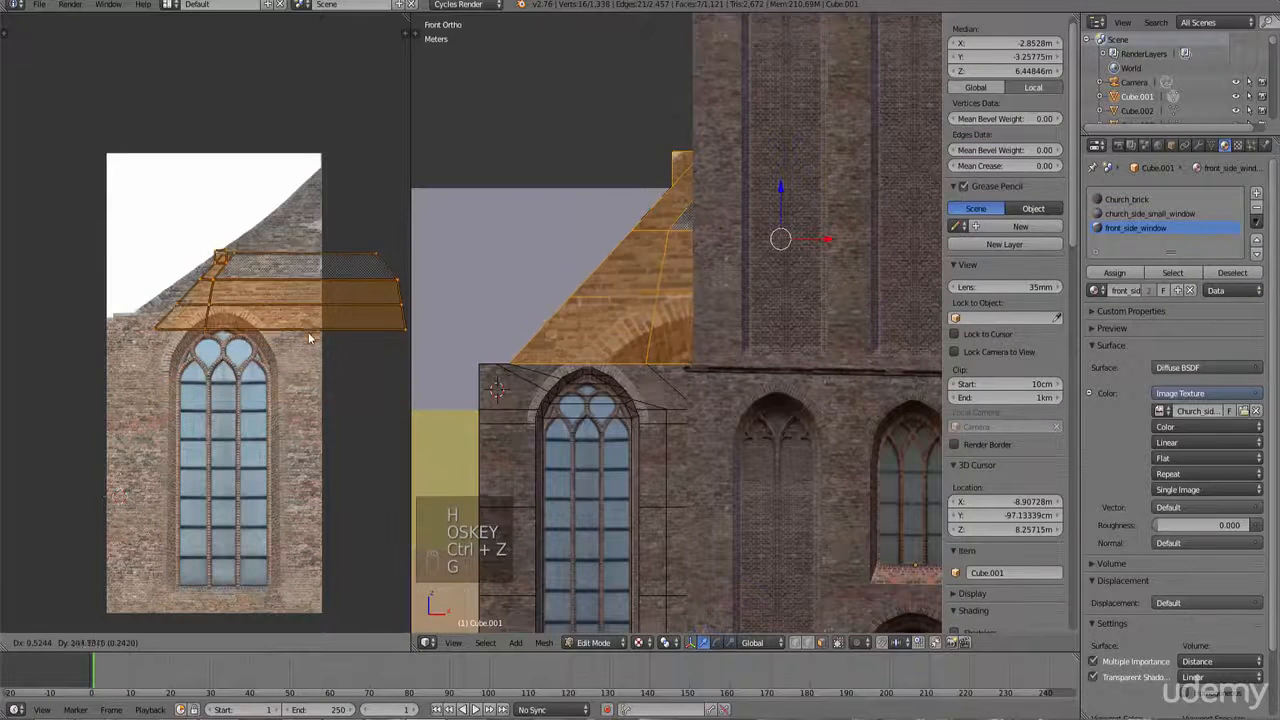
key("s")
key("g")
key("s")
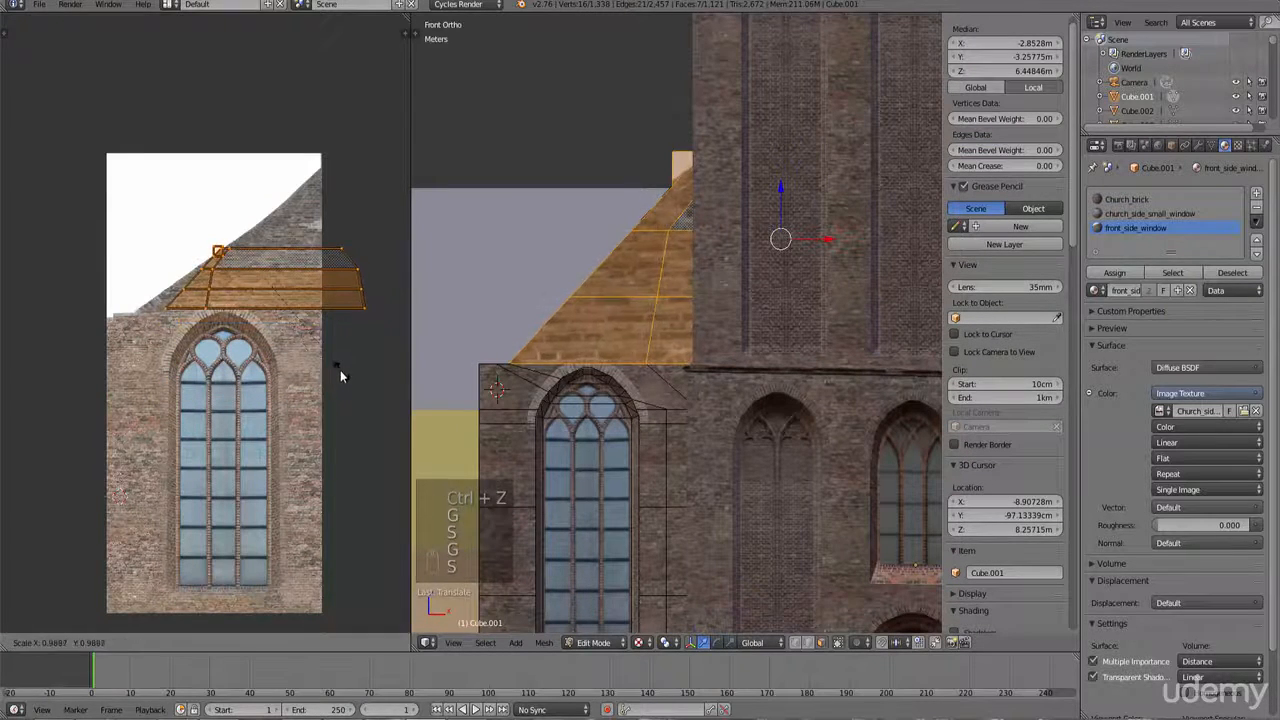
left_click(345, 368)
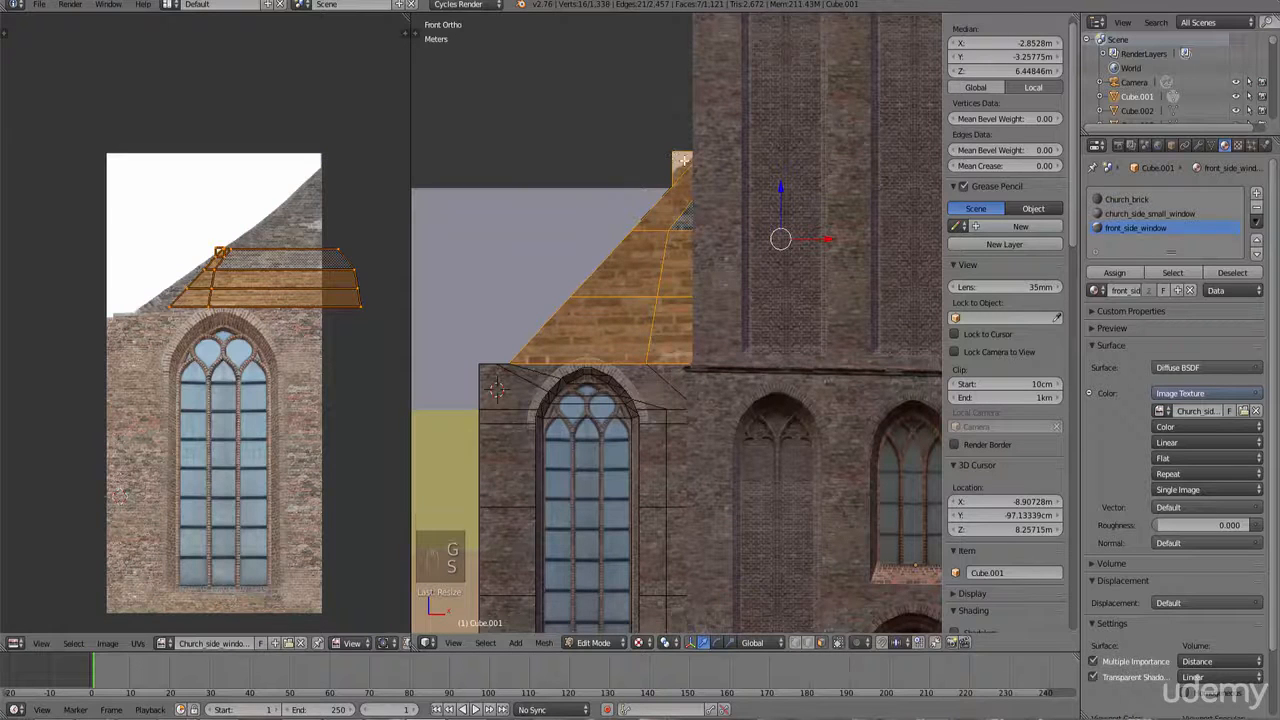
key("s")
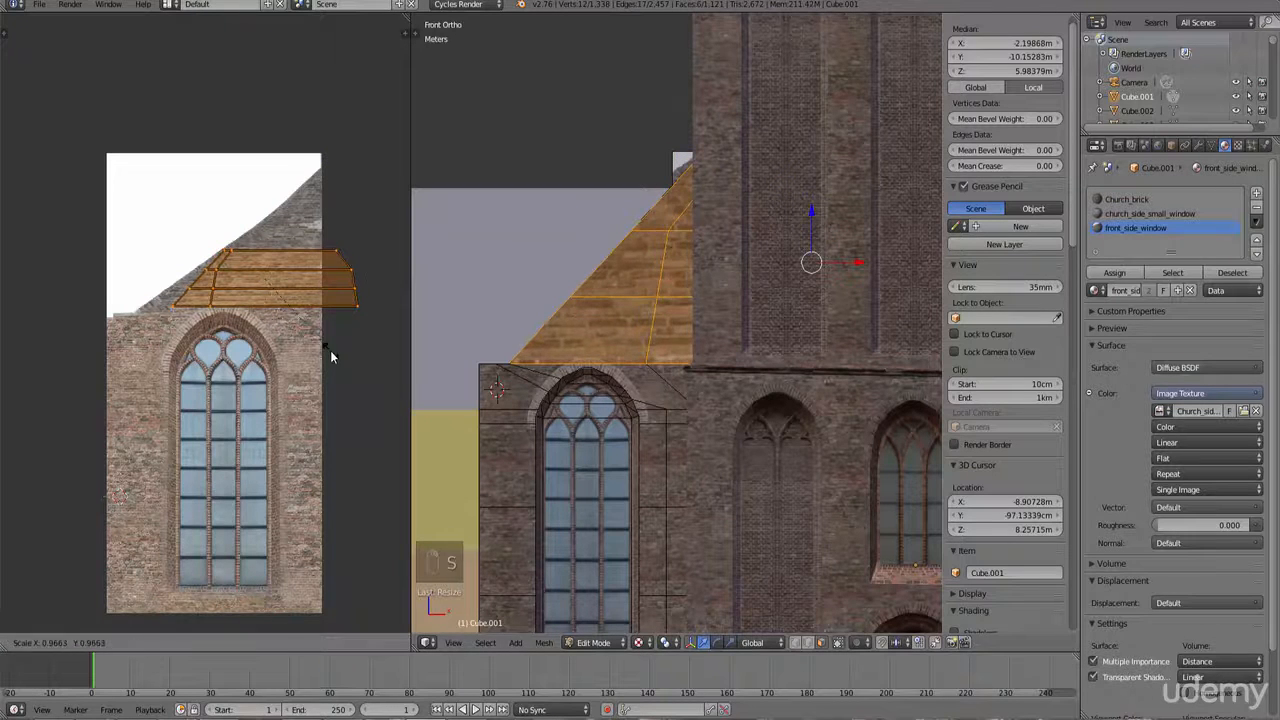
left_click(364, 365)
key("s")
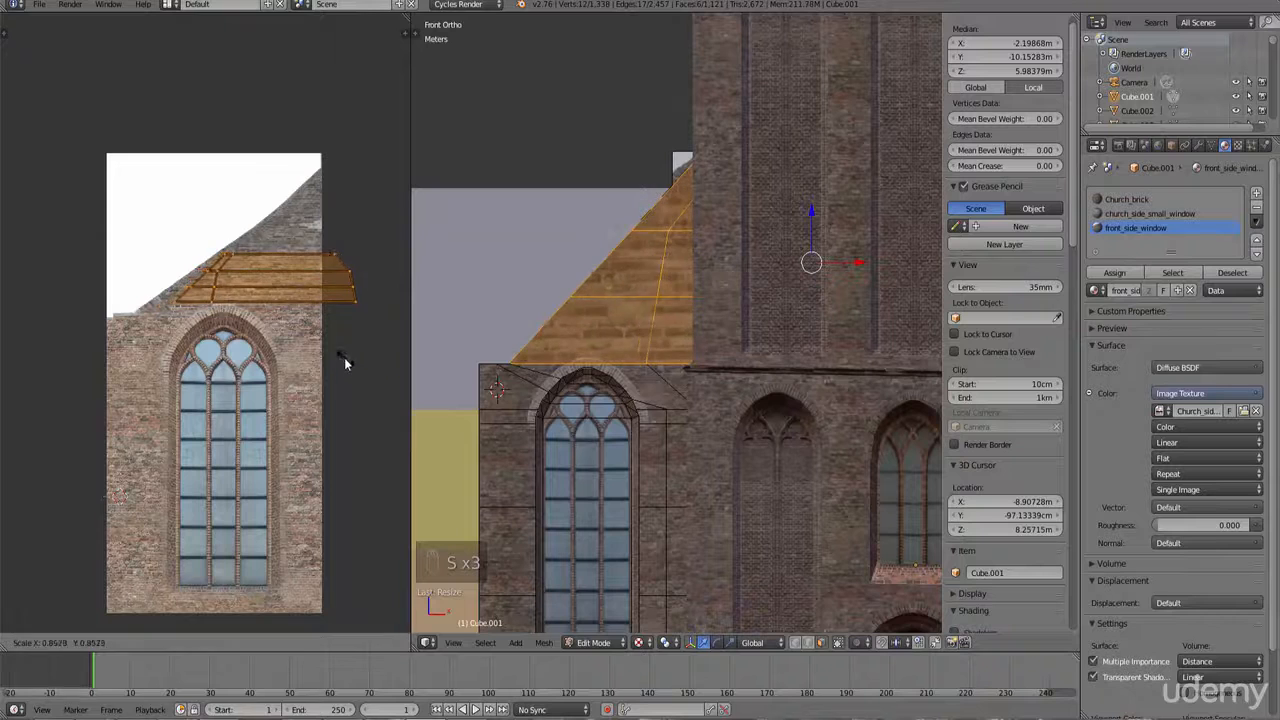
left_click(343, 358)
key("g")
left_click(327, 359)
key("s")
left_click(313, 357)
key("g")
left_click(301, 361)
key("s")
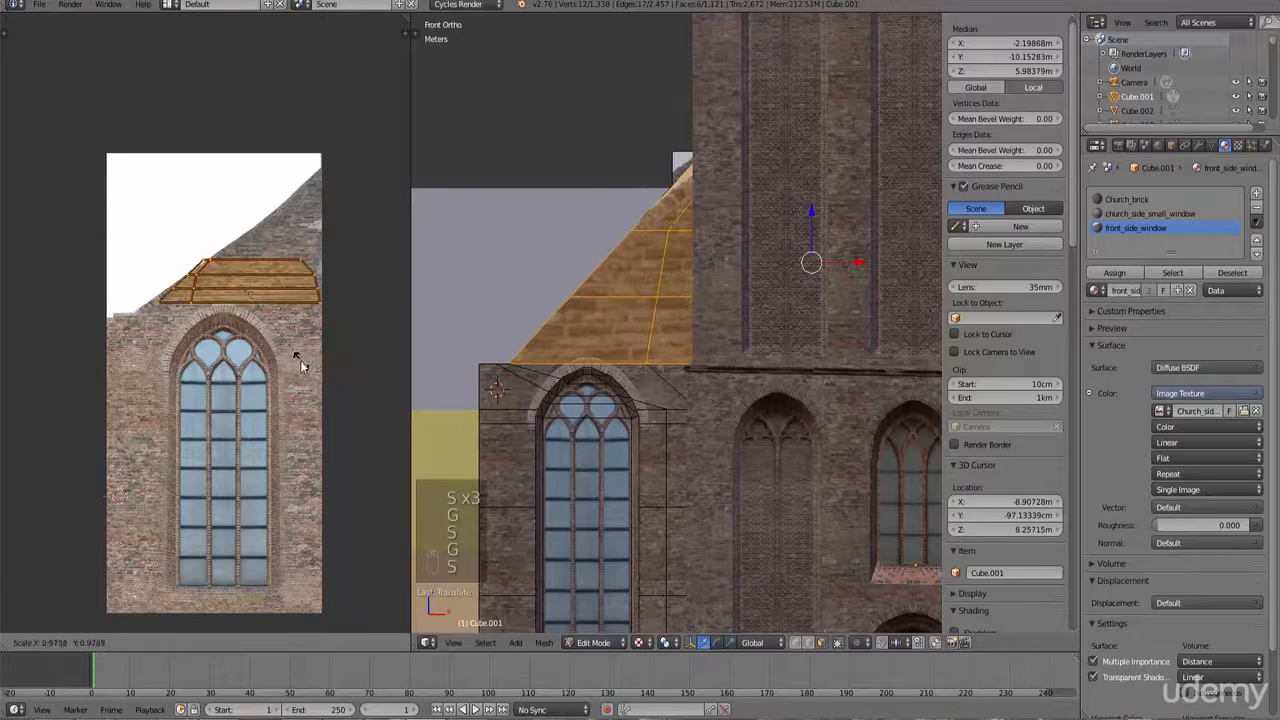
left_click(299, 362)
key("g")
left_click(304, 363)
Step: Leave Edit Mode and switch the viewport back to textured shading
middle_click_drag(597, 387, 658, 392)
key("Tab")
key("Tab")
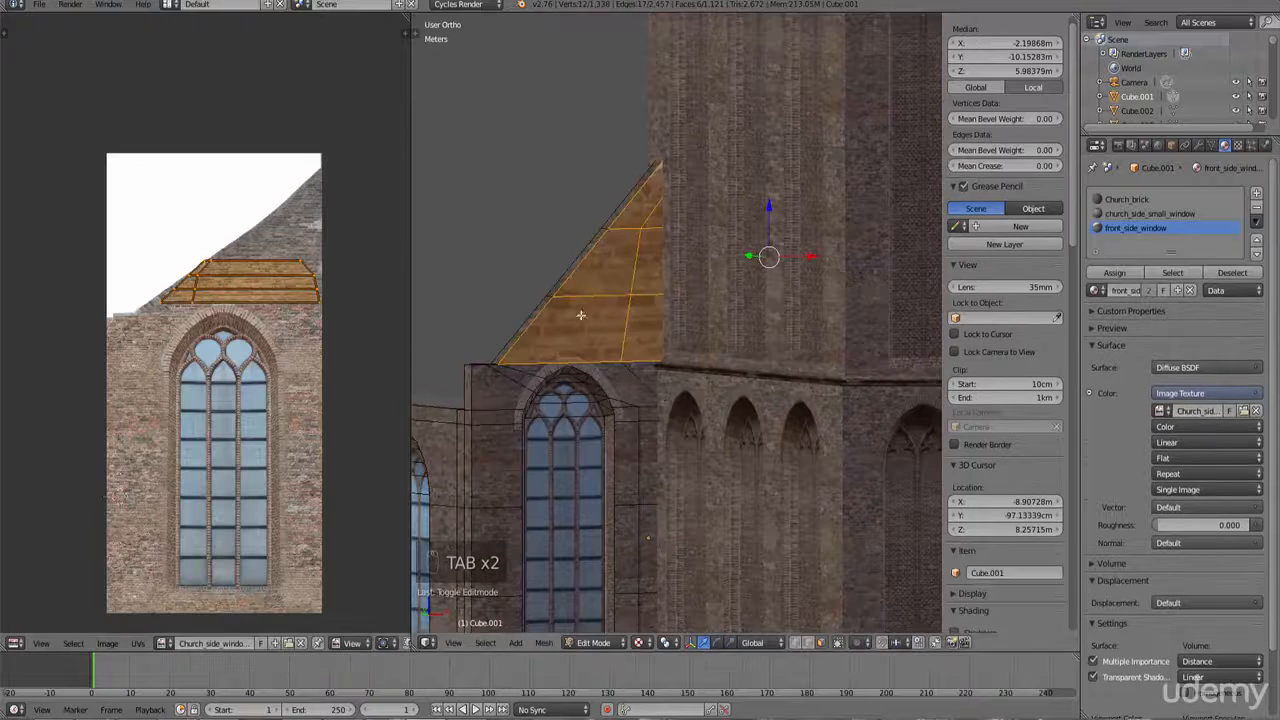
key("z")
scroll(634, 306, "down", 3)
key("z")
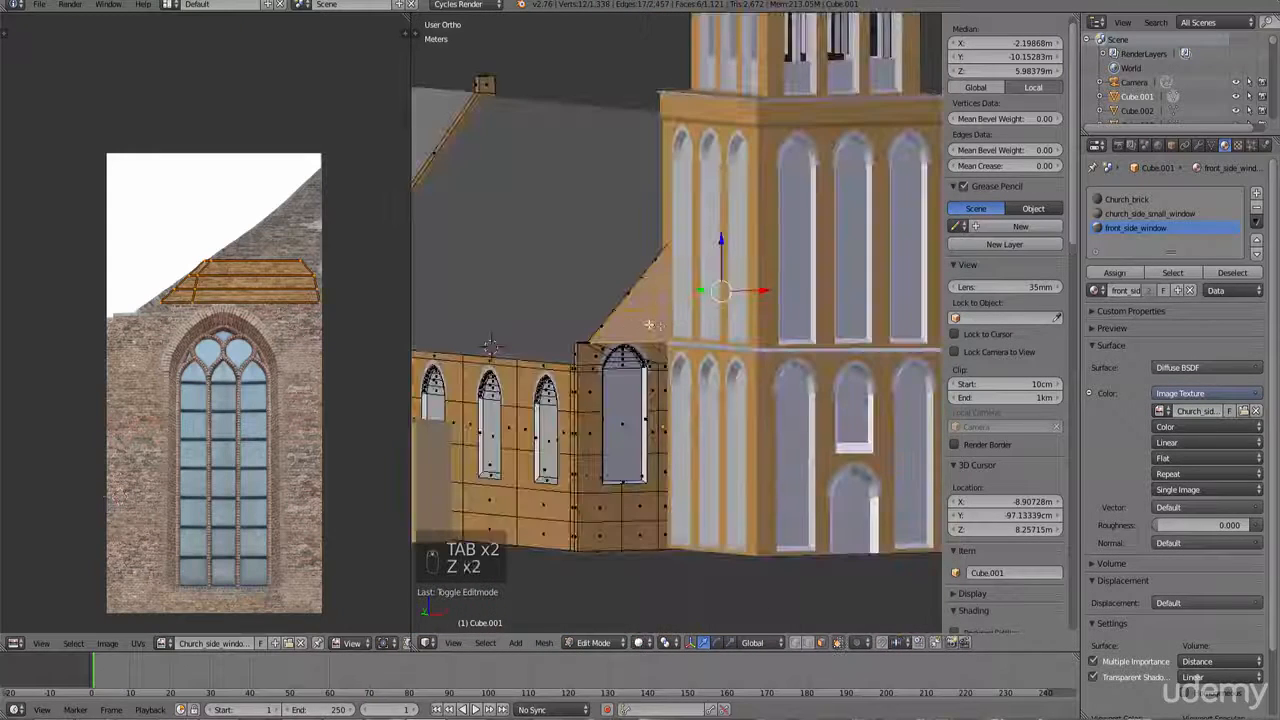
key("Tab")
scroll(663, 345, "up", 3)
key("ctrl+z")
key("ctrl+z")
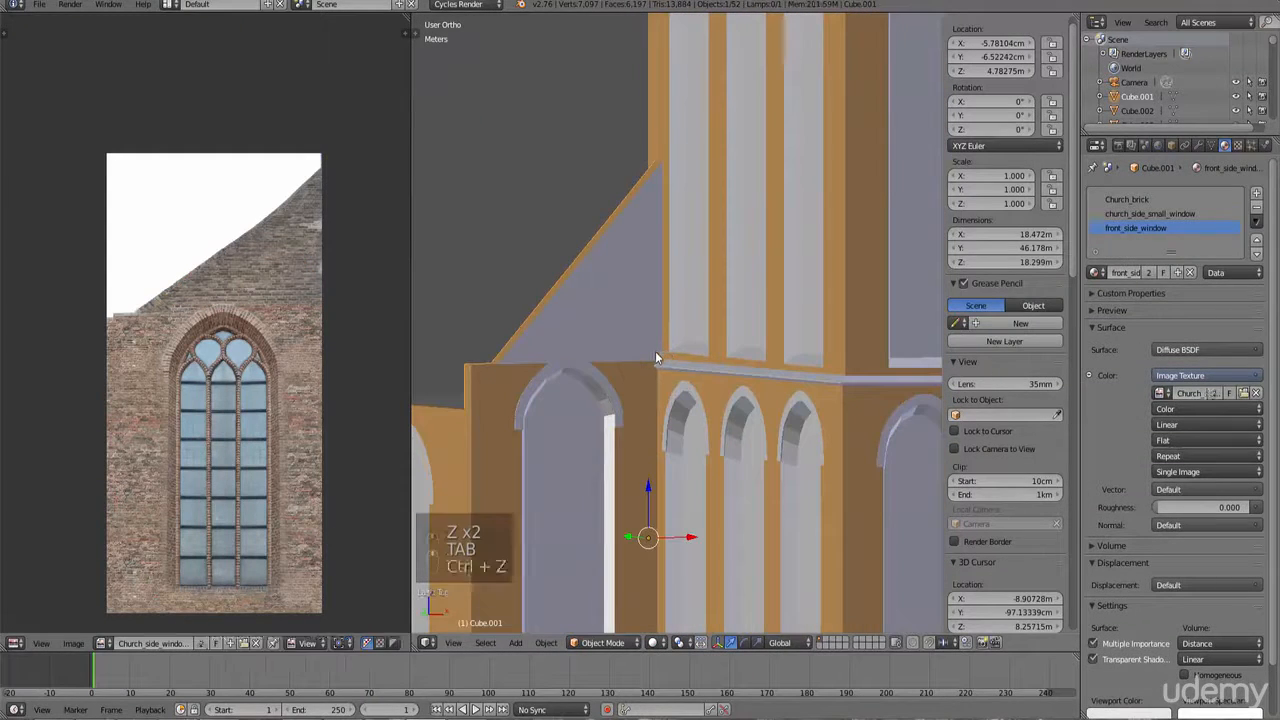
left_click(655, 644)
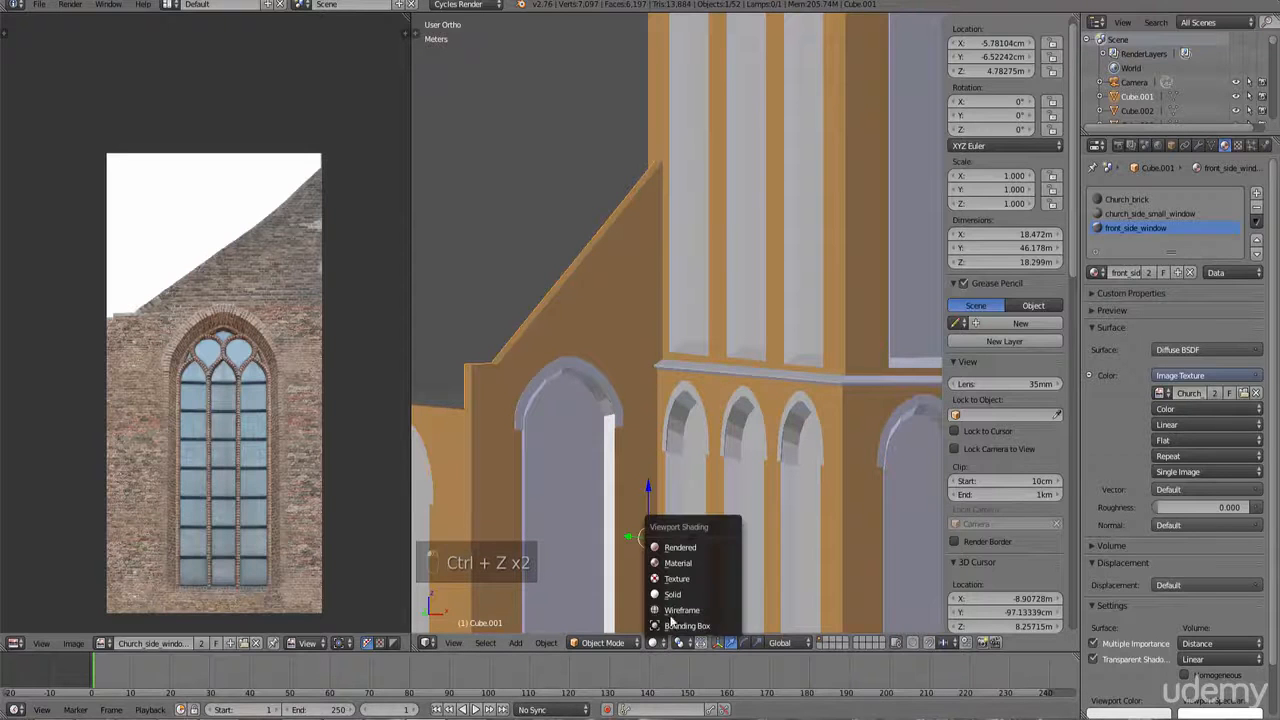
left_click(675, 594)
Step: Orbit and zoom around the church to review the textured gable and windows
scroll(716, 409, "down", 2)
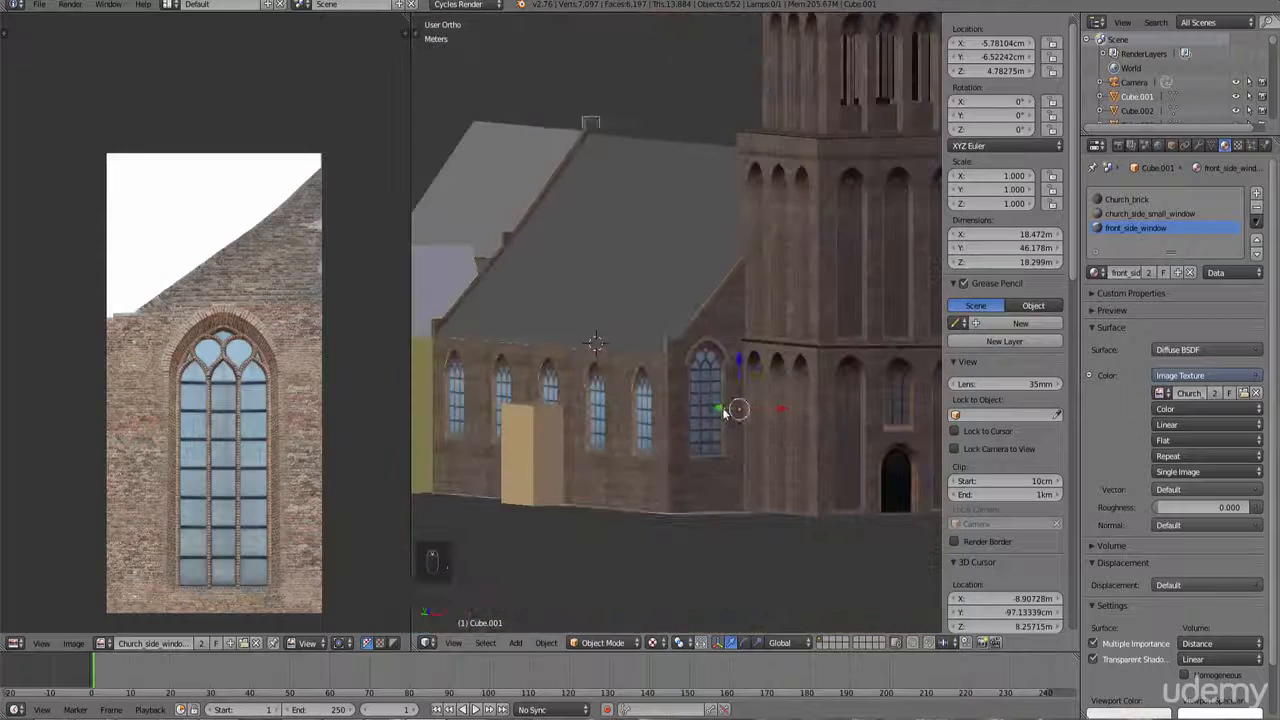
key("a")
scroll(716, 406, "up", 3)
scroll(721, 441, "down", 3)
middle_click_drag(721, 441, 687, 389)
scroll(737, 476, "down", 3)
key("a")
key("a")
scroll(723, 404, "up", 3)
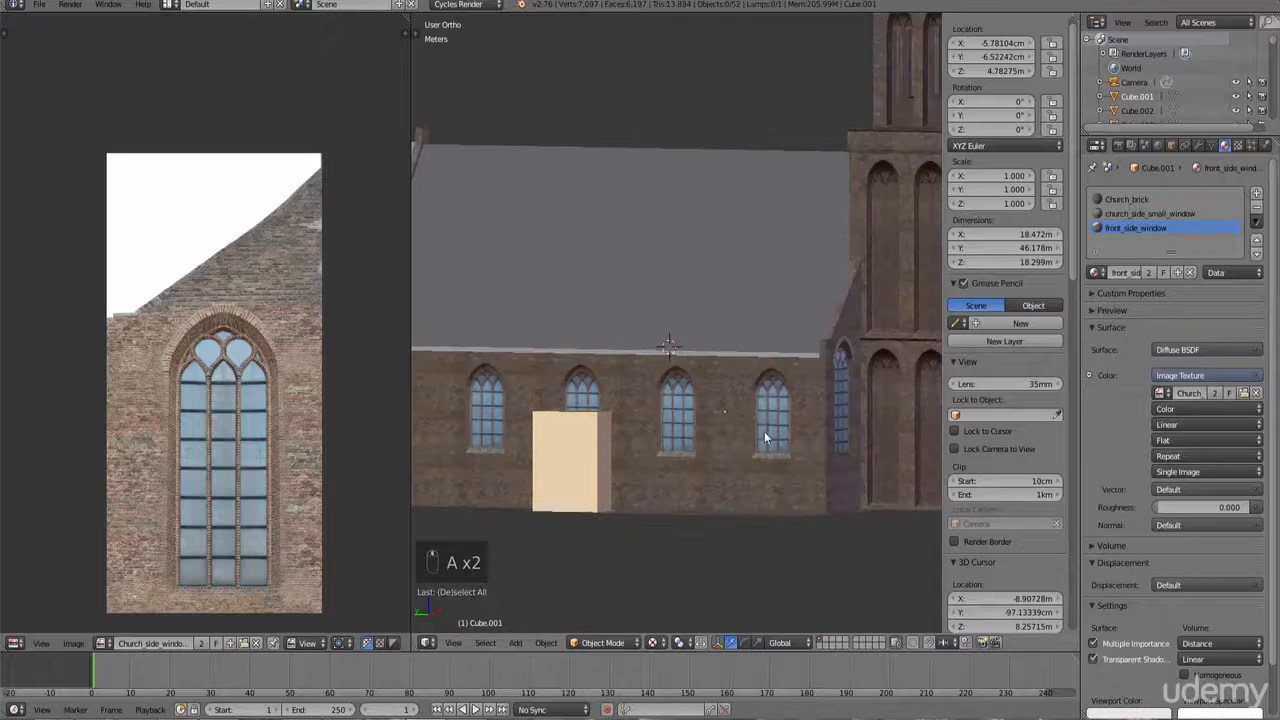
Step: Duplicate the arch from the left front window and move the copy over the right front window
middle_click_drag(765, 437, 668, 447)
scroll(808, 429, "down", 3)
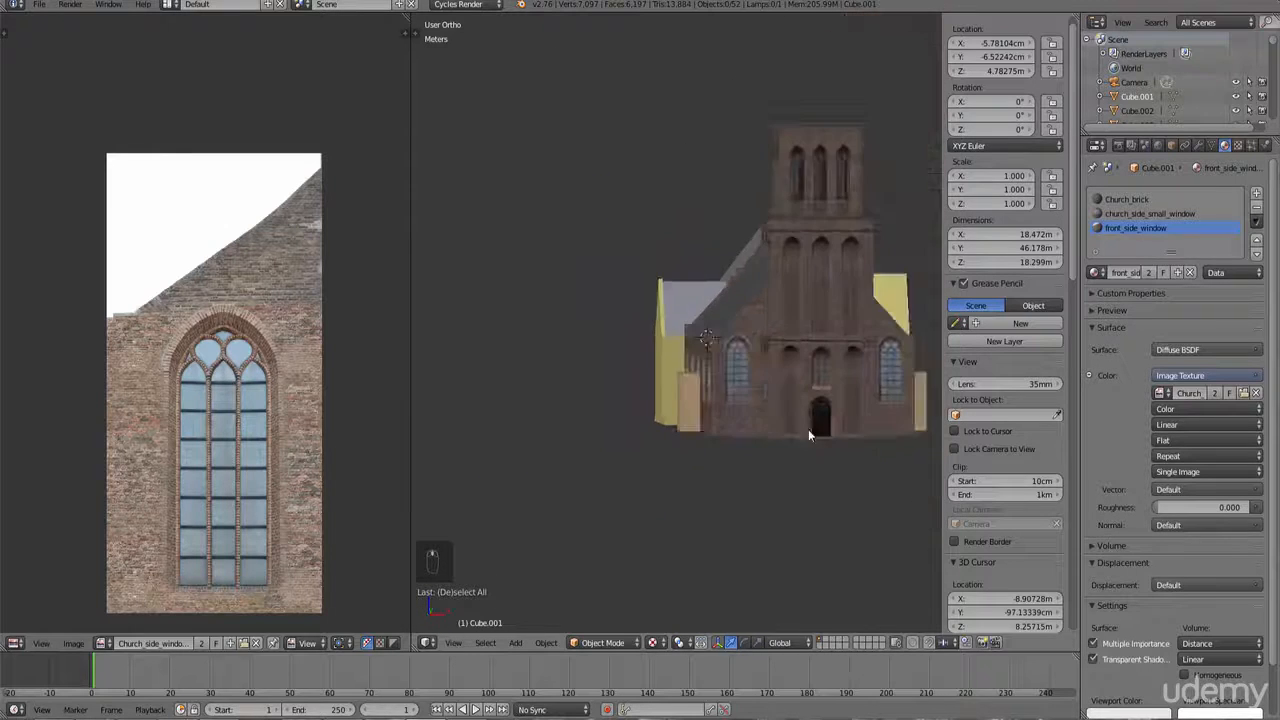
mouse_move(808, 429)
middle_mouse_down()
mouse_move(759, 436)
mouse_move(787, 436)
middle_mouse_up()
scroll(787, 436, "up", 5)
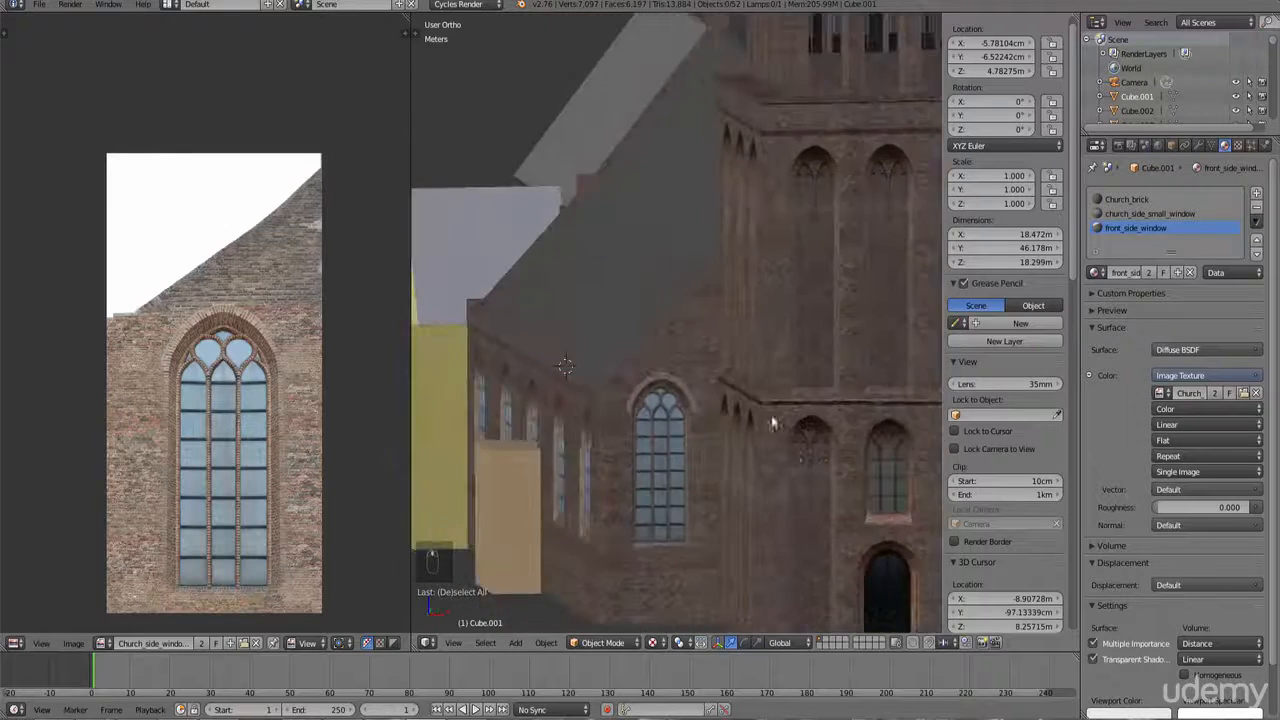
right_click(662, 385)
key("KP_1")
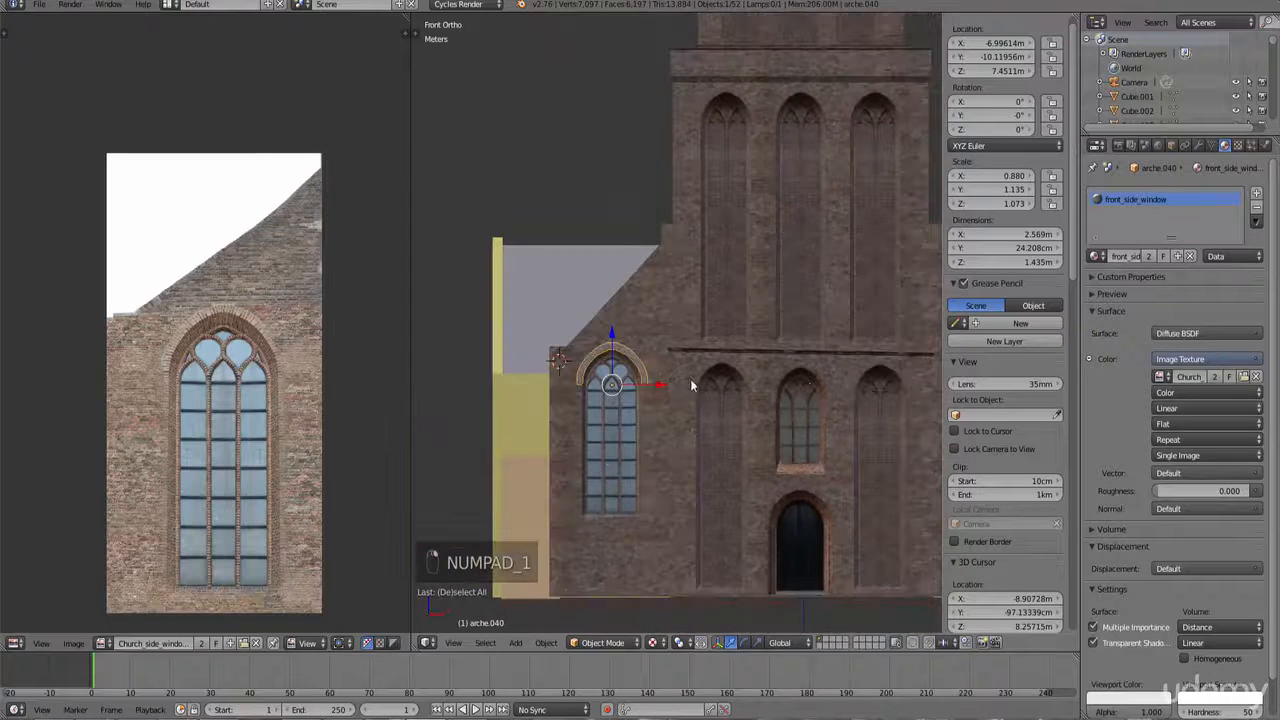
key("shift+d")
left_click_drag(532, 384, 875, 397)
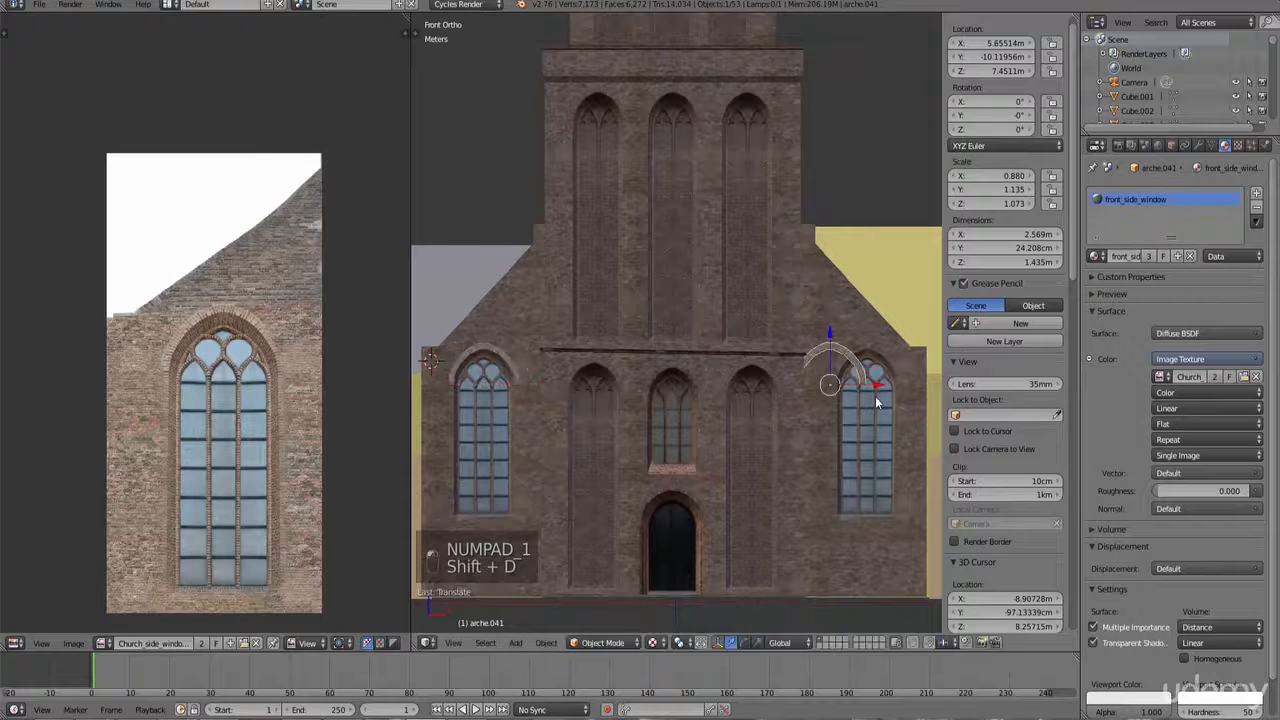
Step: Zoom in on the duplicated arch and slide it along X to line up with the right window
scroll(760, 418, "up", 12, "ctrl")
scroll(630, 450, "up", 5)
left_click_drag(467, 479, 565, 480)
middle_click_drag(542, 508, 627, 421, "shift")
scroll(632, 456, "up", 5)
scroll(632, 456, "down", 3, "ctrl")
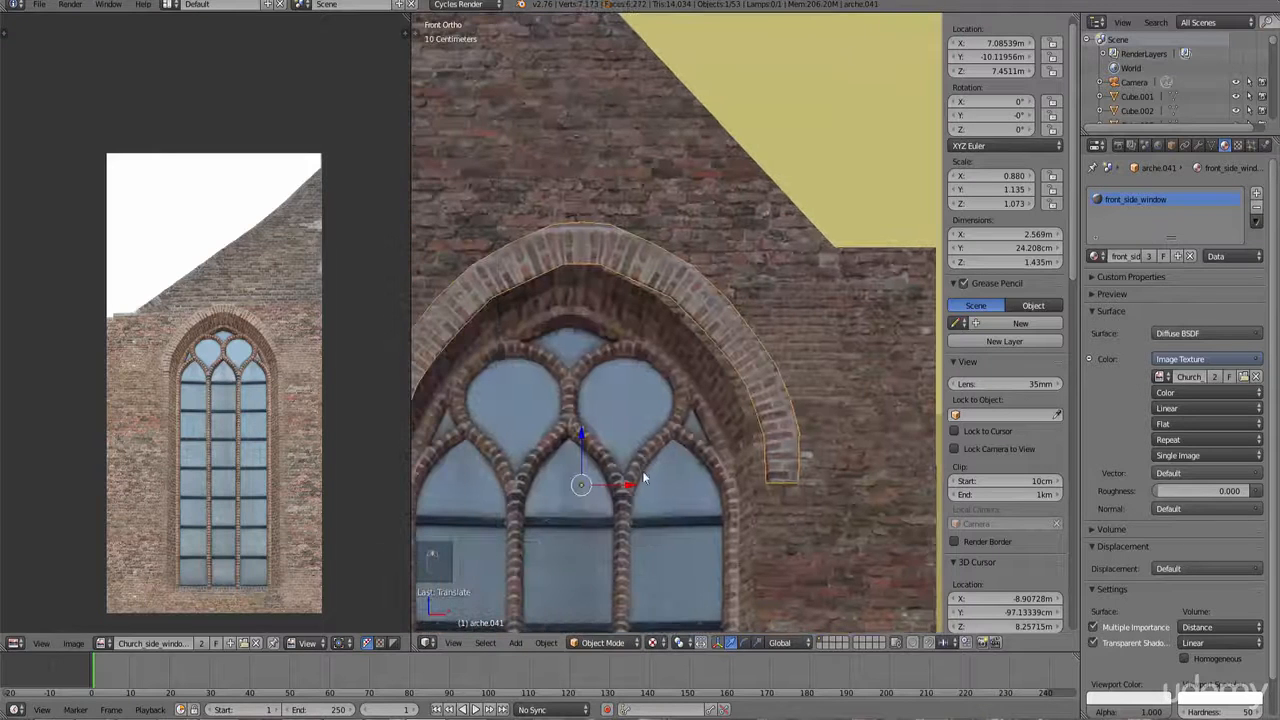
key("g")
key("x")
left_click(505, 492)
Step: Refine the duplicated arch's position along X in solid shading, then return to textured shading
key("z")
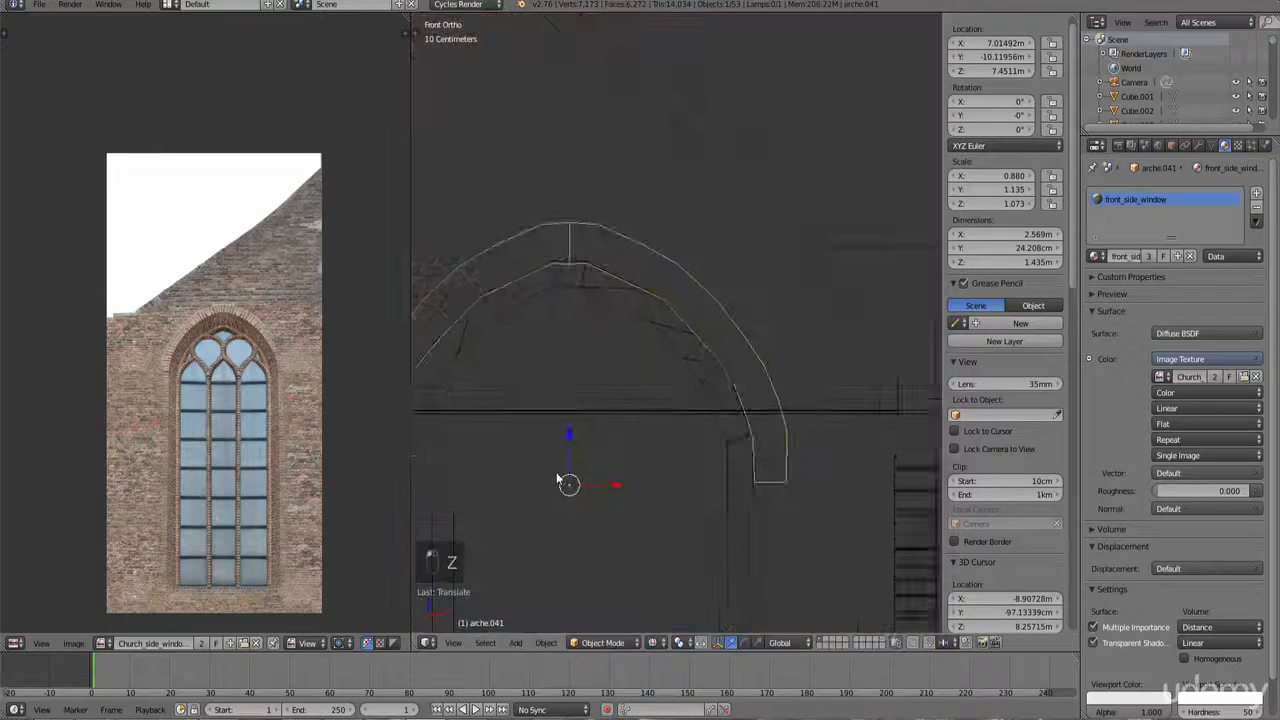
middle_click_drag(505, 492, 607, 544)
key("ctrl+KP_Decimal")
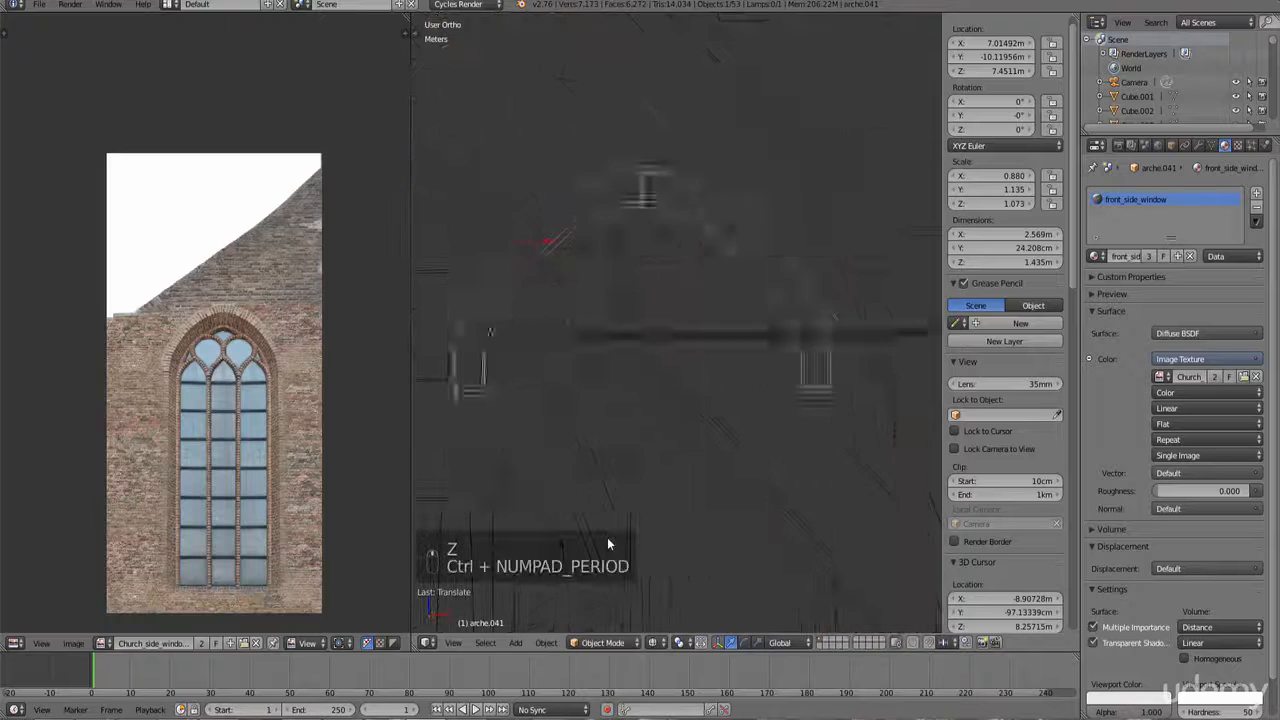
left_click(655, 642)
left_click(677, 580)
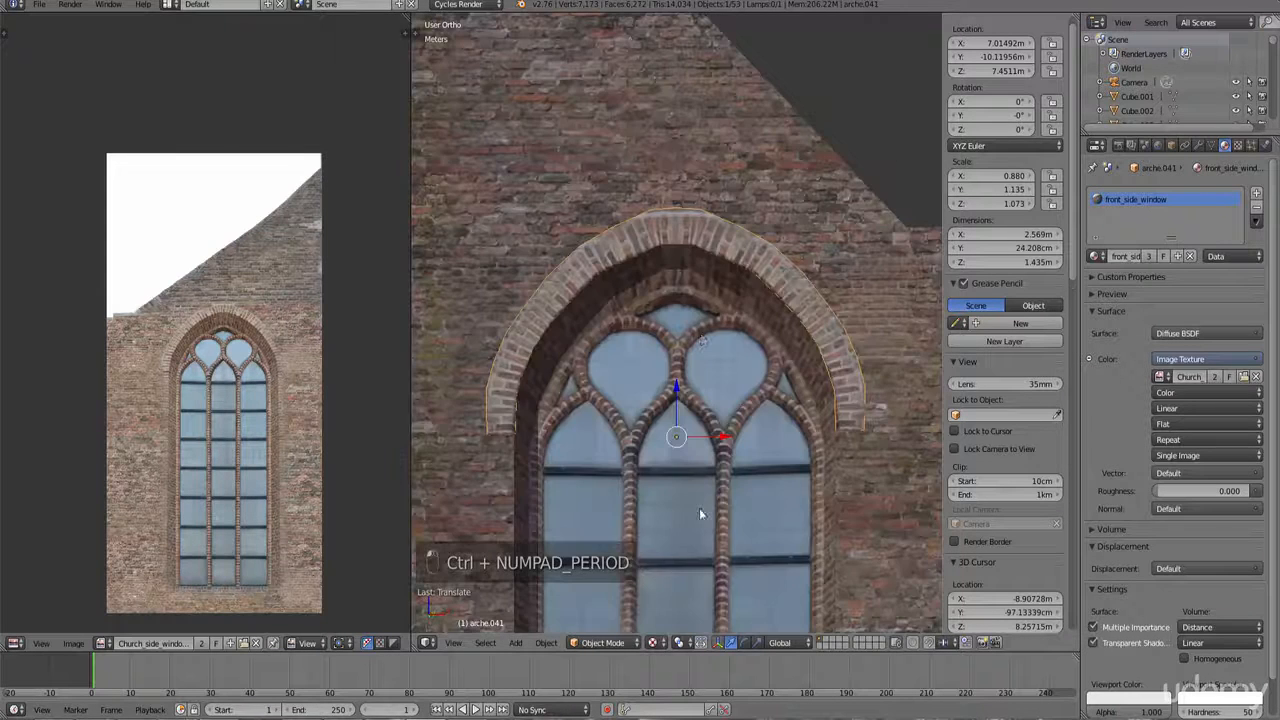
scroll(690, 360, "up", 2)
key("z")
key("z")
key("z")
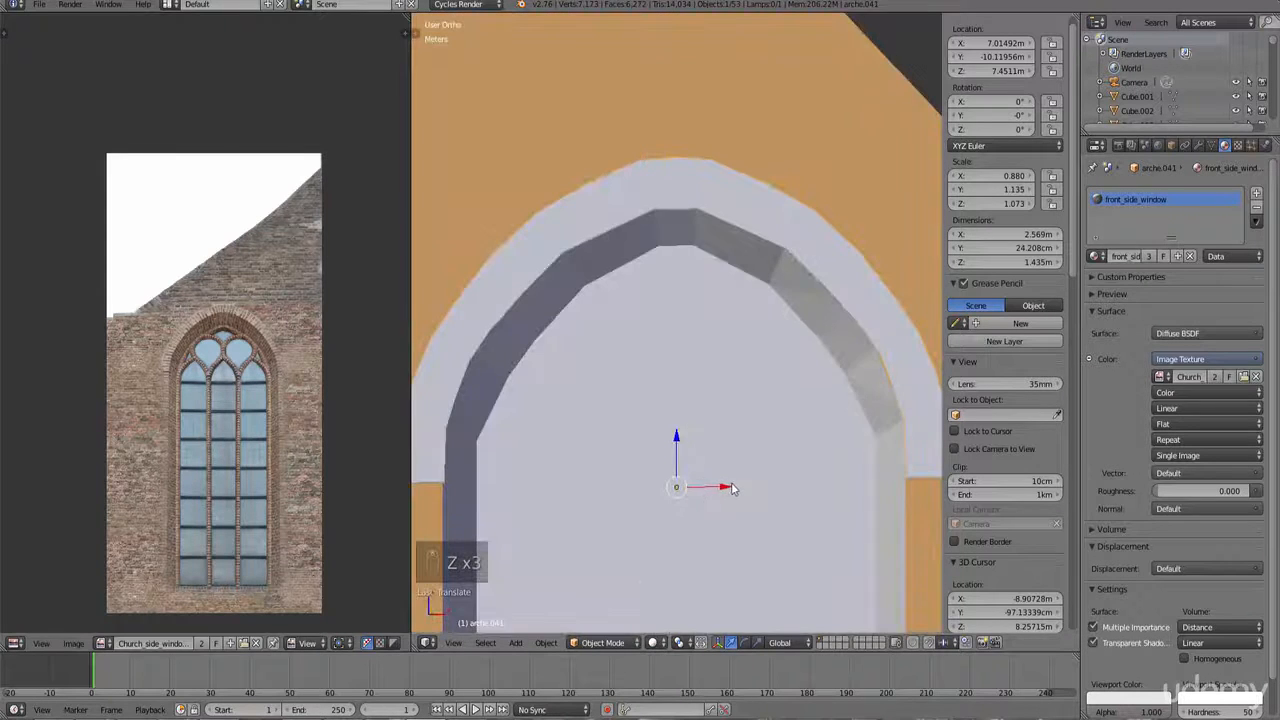
key("g")
key("x")
left_click(717, 489)
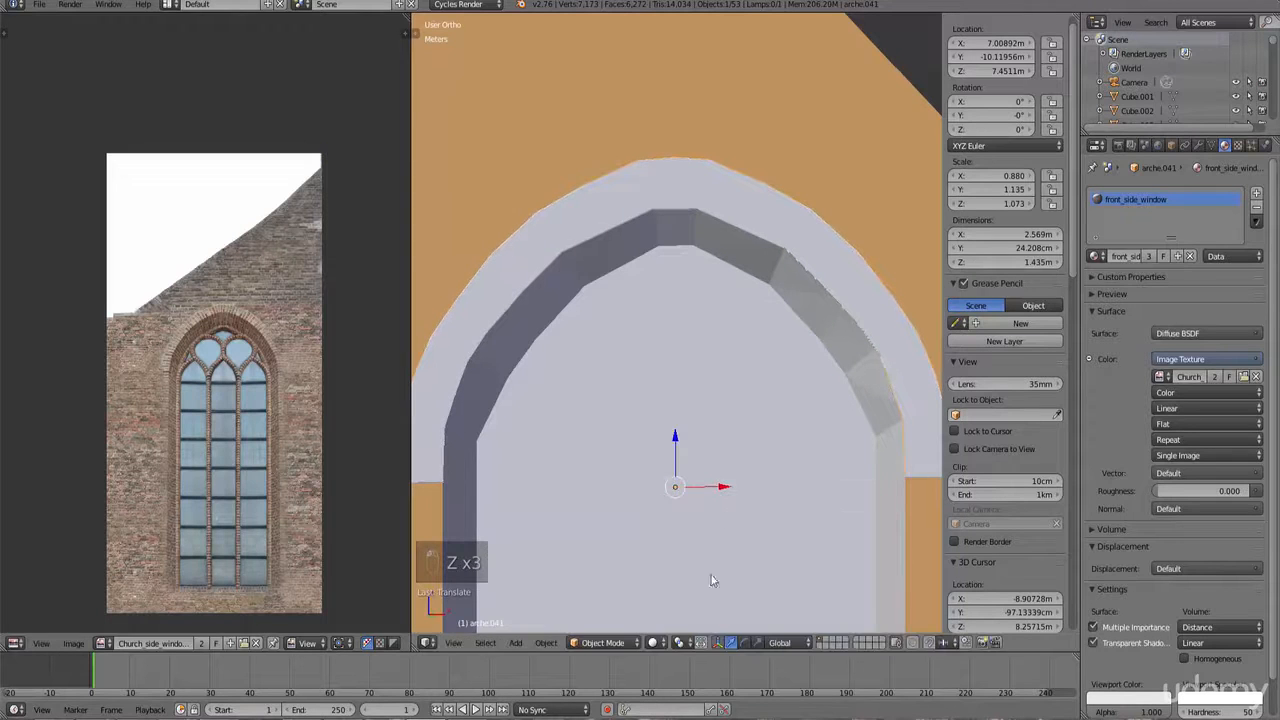
left_click(655, 642)
left_click(672, 573)
scroll(665, 535, "down", 3)
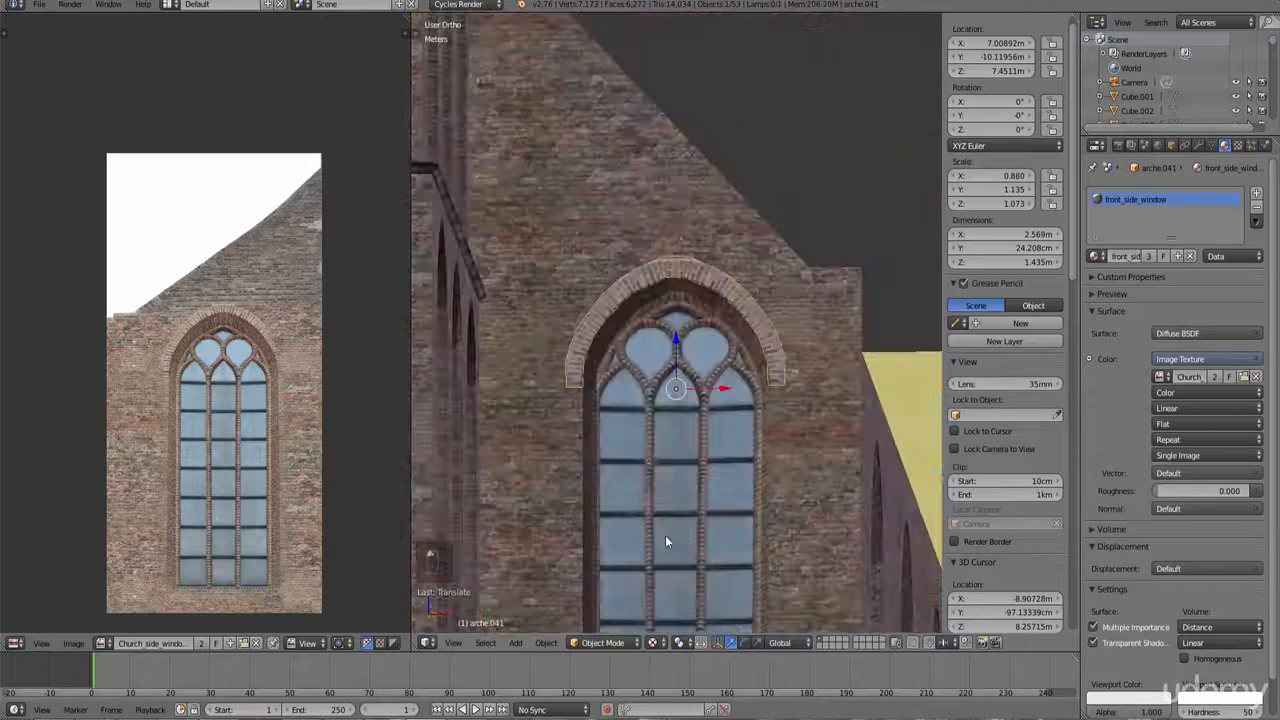
Step: In Edit Mode, border-select part of the duplicated arch's UVs and move them within the image, then leave Edit Mode
key("a")
scroll(676, 454, "up", 3)
key("a")
key("Tab")
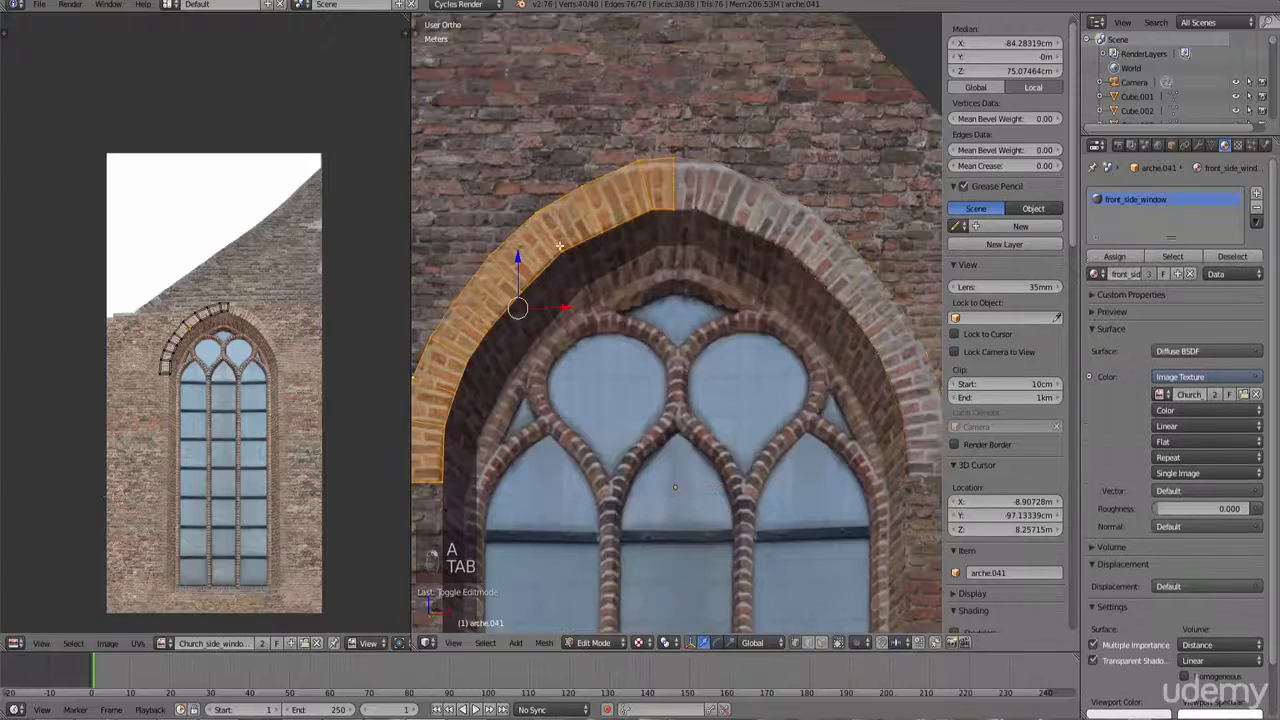
scroll(279, 336, "up", 5)
key("b")
key("b")
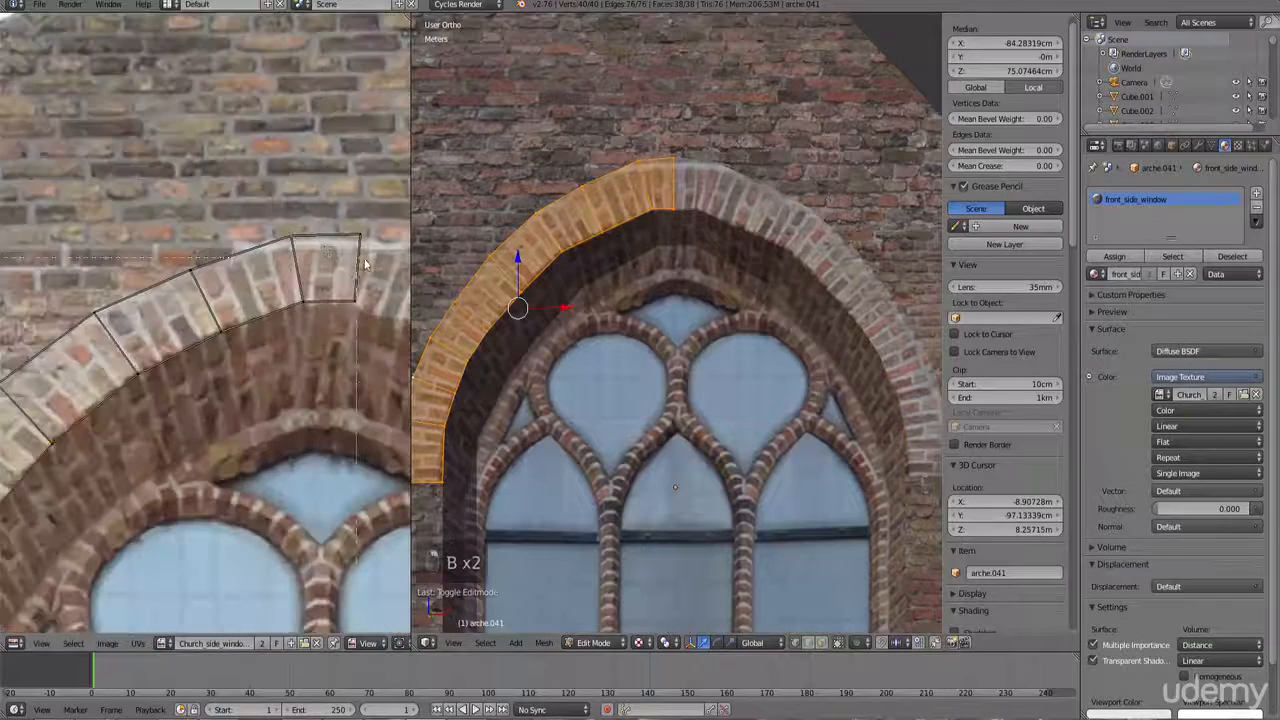
left_click_drag(368, 265, 250, 205)
key("g")
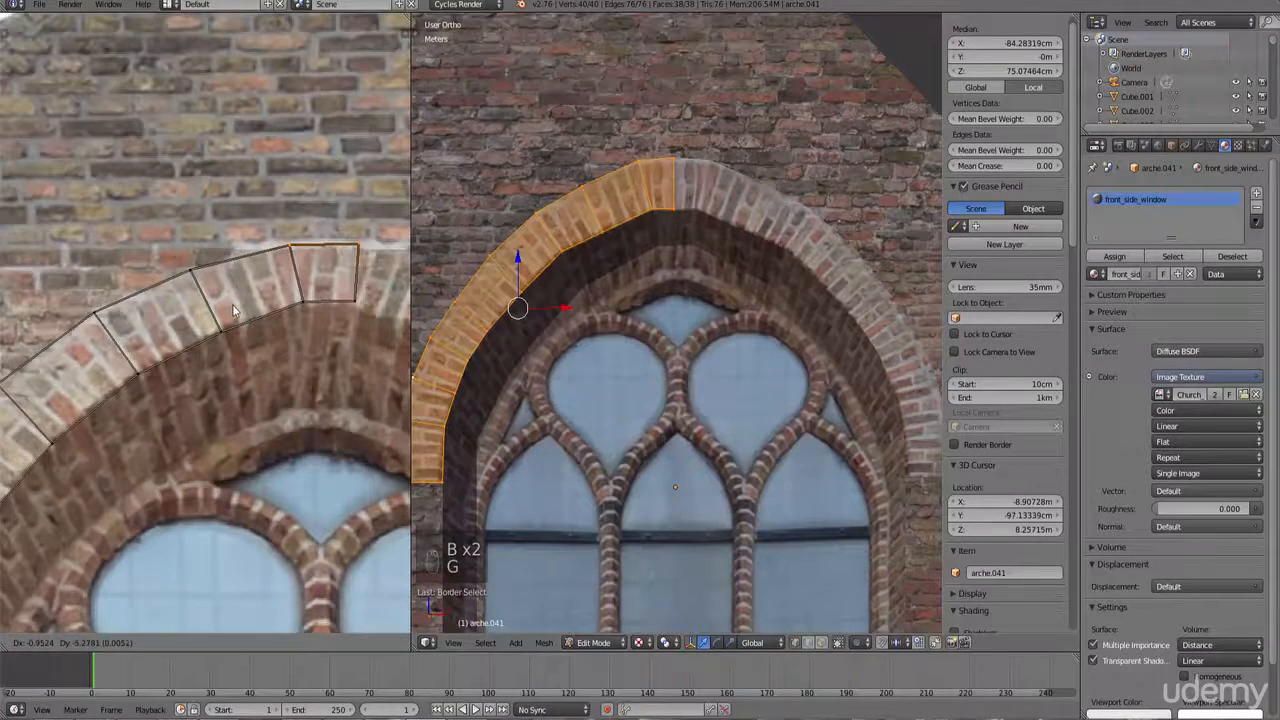
left_click(236, 310)
key("Tab")
Step: Orbit and zoom around the church to review the textured windows and arches
scroll(675, 330, "down", 5)
scroll(675, 330, "down", 5)
key("a")
key("a")
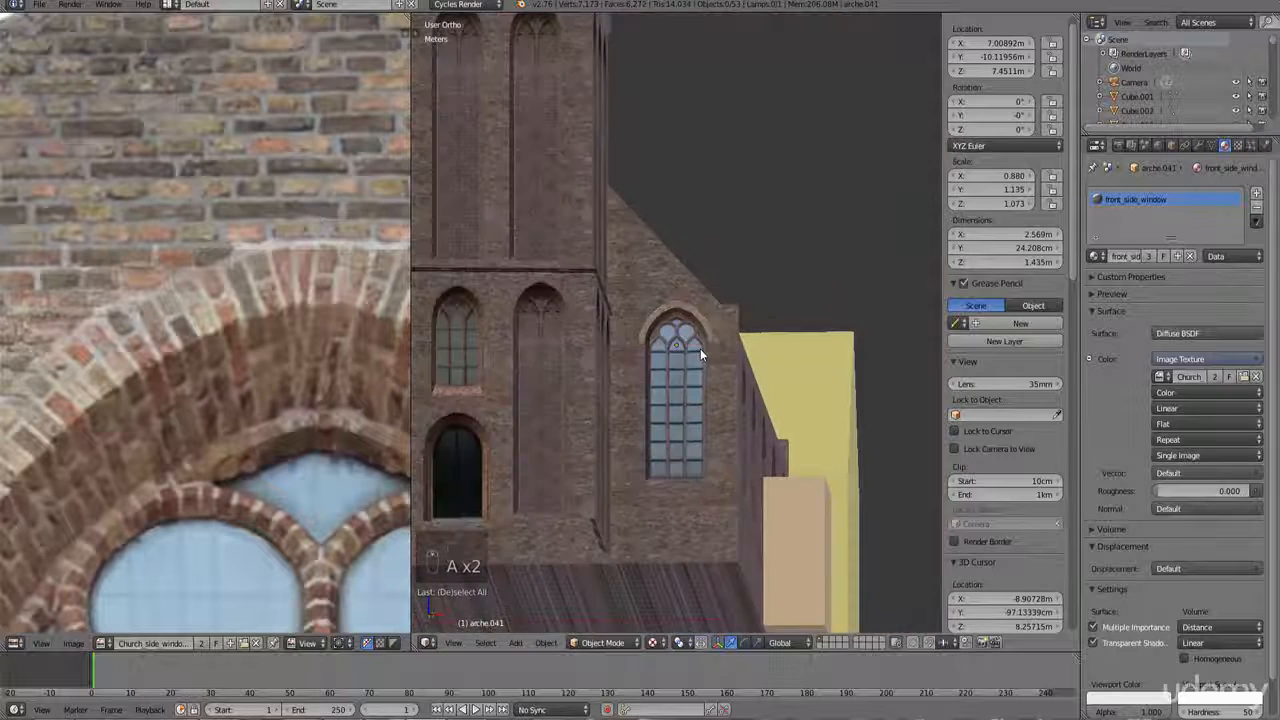
scroll(700, 348, "down", 4)
middle_click_drag(672, 366, 725, 372)
mouse_move(599, 369)
middle_mouse_down("shift")
mouse_move(723, 372)
mouse_move(632, 377)
mouse_move(643, 397)
mouse_move(604, 380)
middle_mouse_up("shift")
scroll(643, 397, "down", 6, "ctrl")
scroll(541, 334, "down", 4)
middle_click_drag(540, 332, 512, 316)
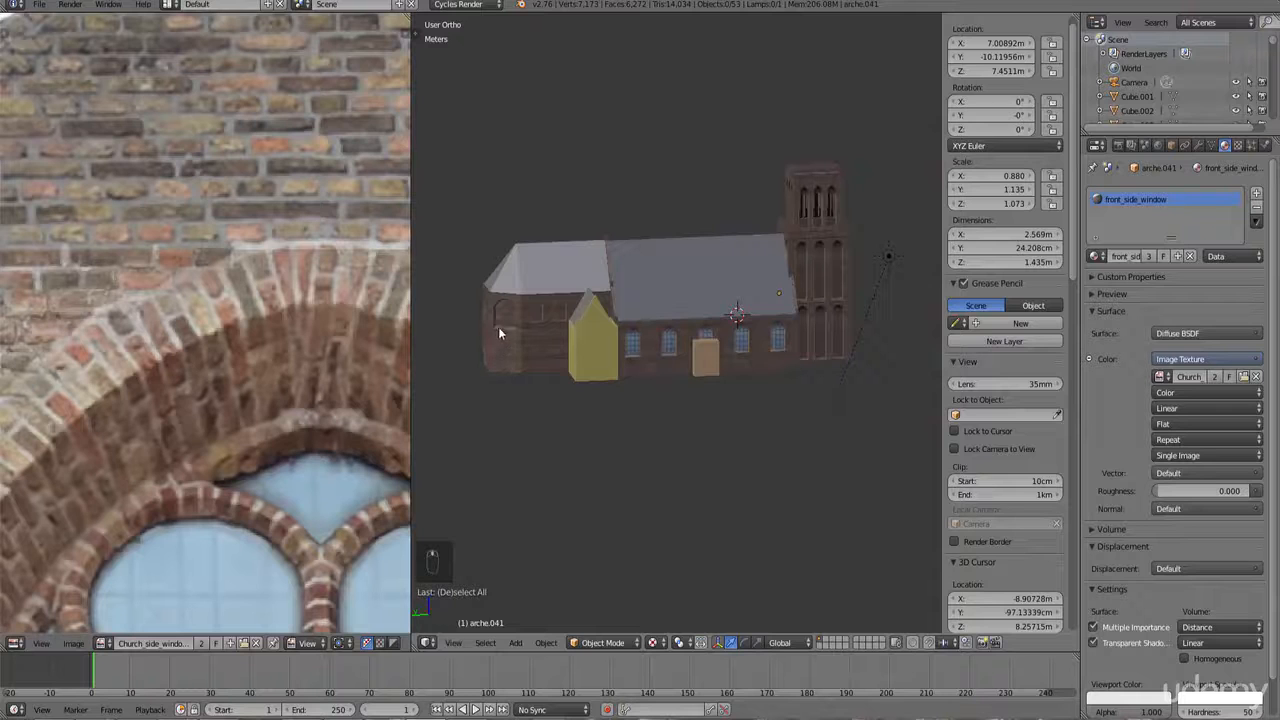
middle_click_drag(602, 352, 647, 392)
scroll(652, 384, "up", 4)
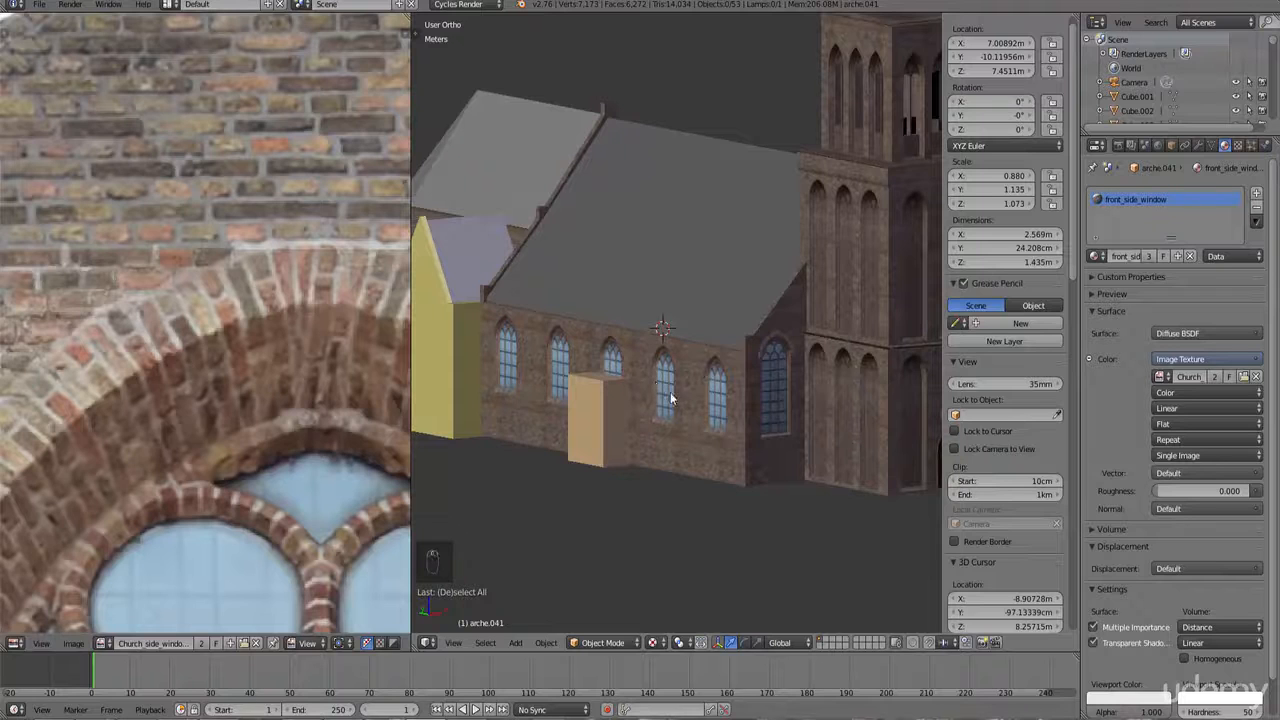
scroll(665, 400, "down", 3, "shift")
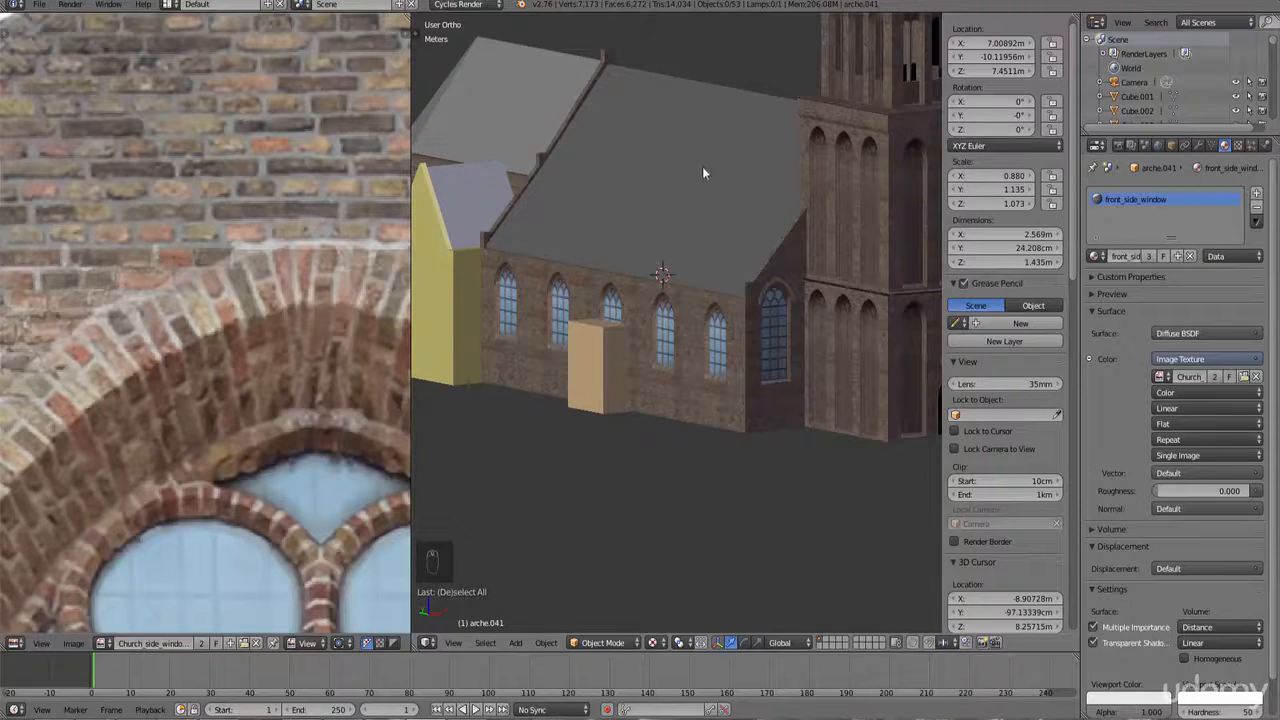
middle_click_drag(702, 173, 734, 289)
scroll(734, 289, "up", 3)
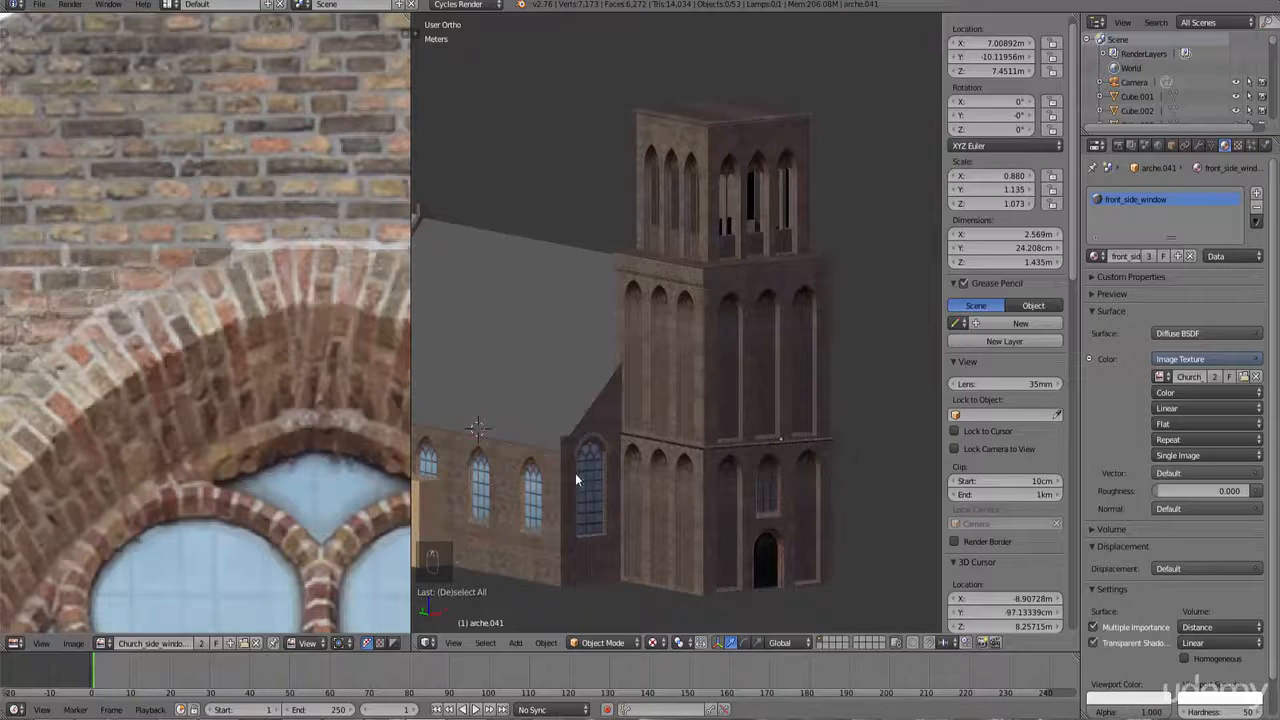
middle_click_drag(575, 473, 618, 442)
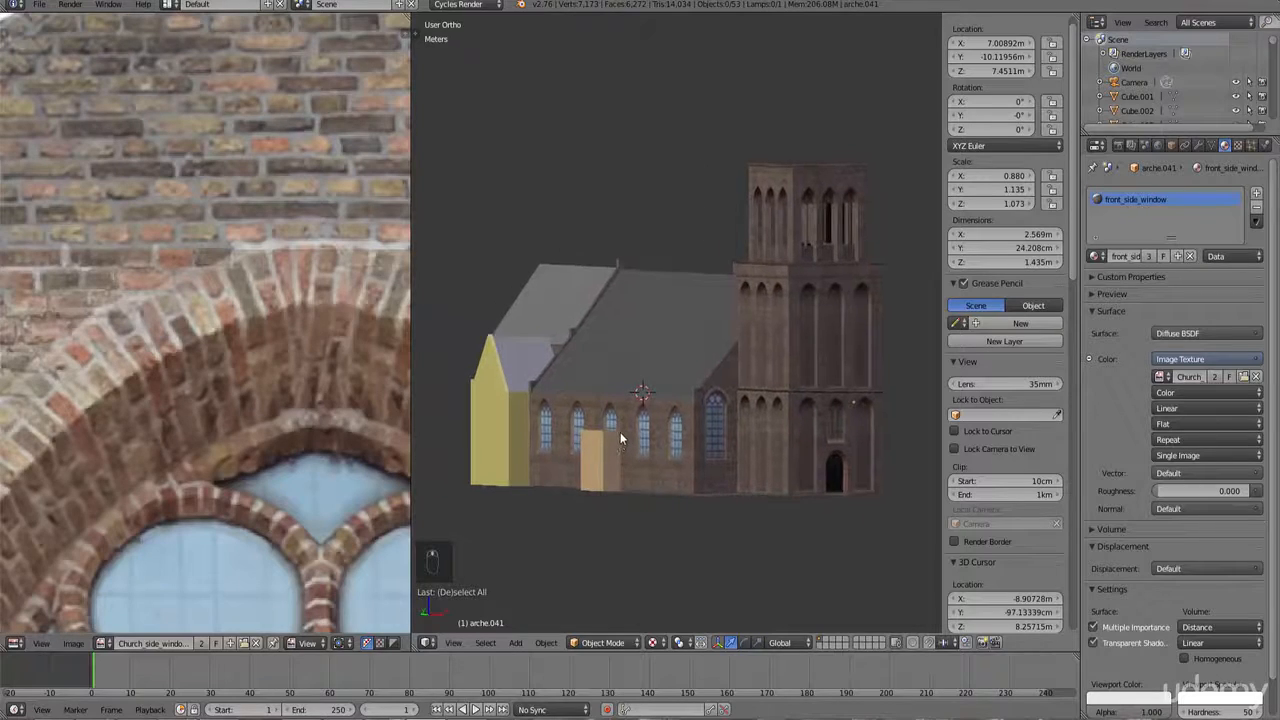